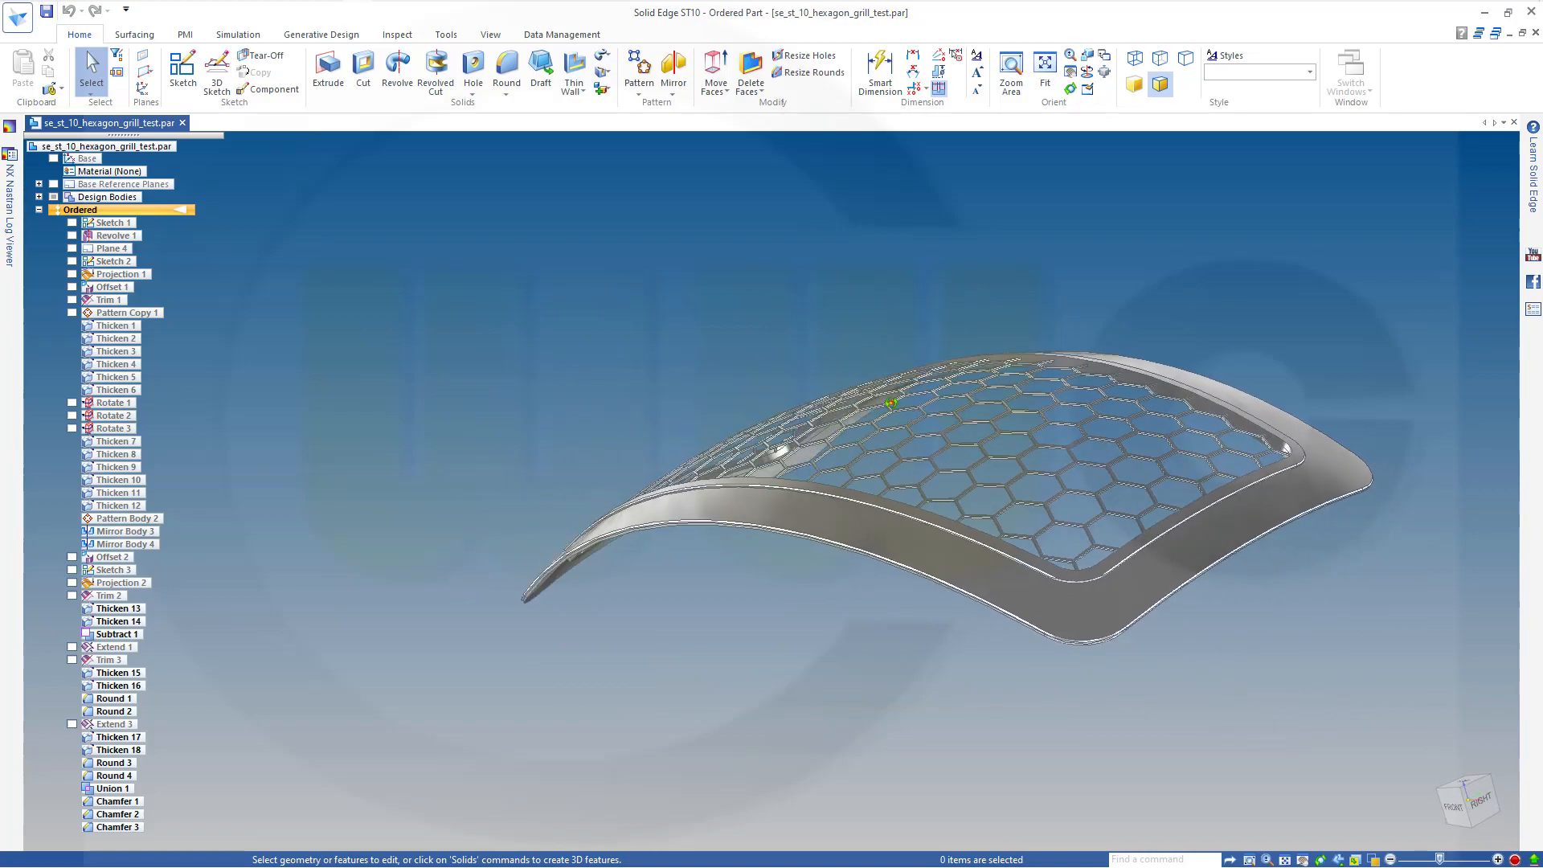
pyautogui.moveTo(1060, 417); pyautogui.dragTo(1047, 448, button='middle')
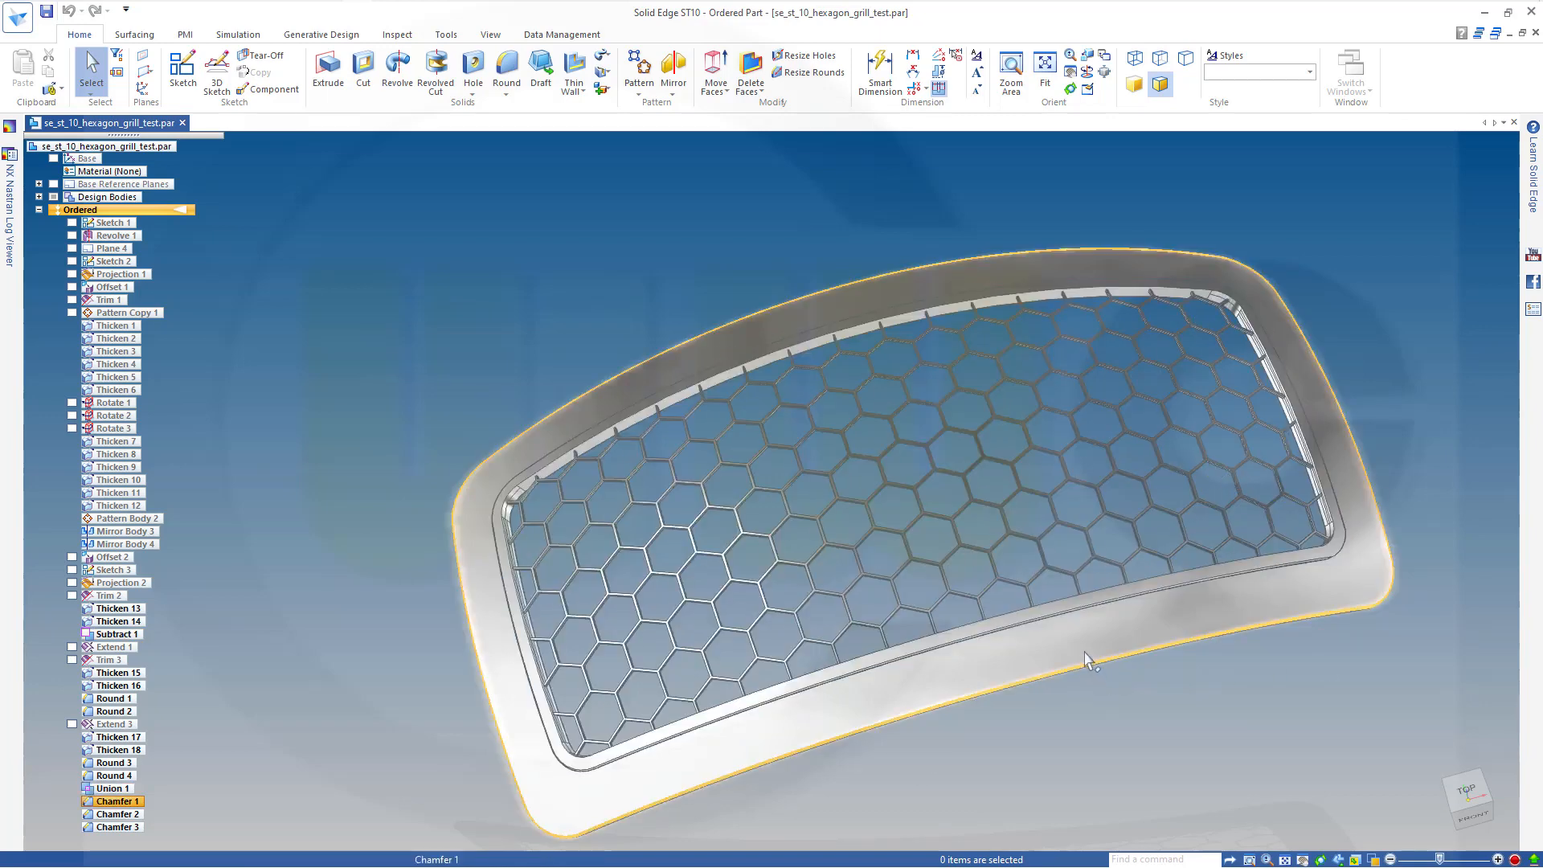
pyautogui.moveTo(840, 544); pyautogui.dragTo(865, 507, button='middle')
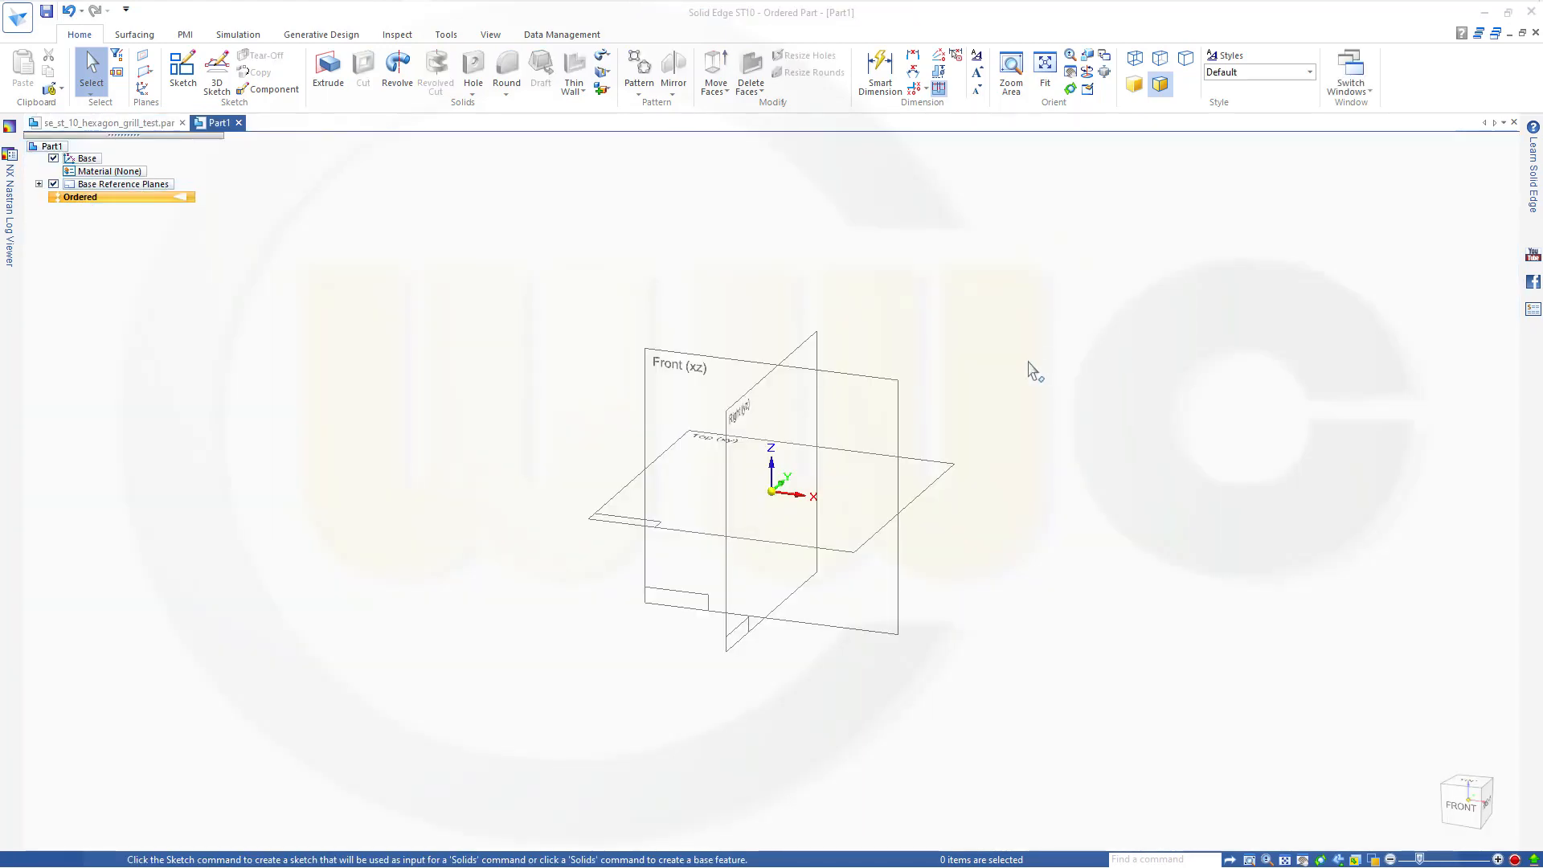
# Start a sketch on the Front (xz) plane and draw a 600 mm diameter circle centred on the origin.
pyautogui.click(185, 72)
pyautogui.click(708, 363)
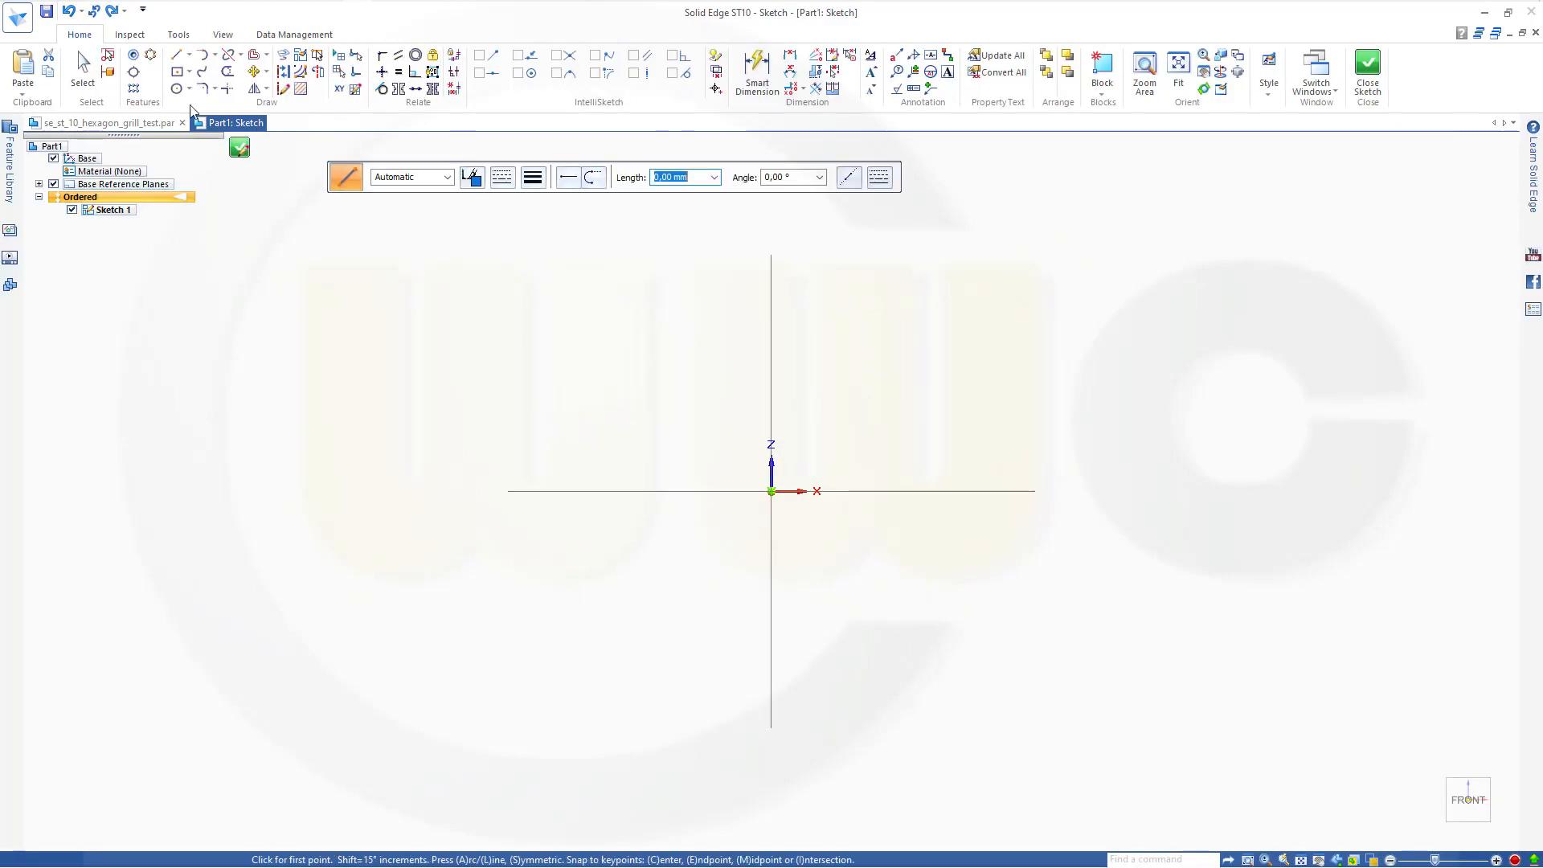
pyautogui.click(176, 89)
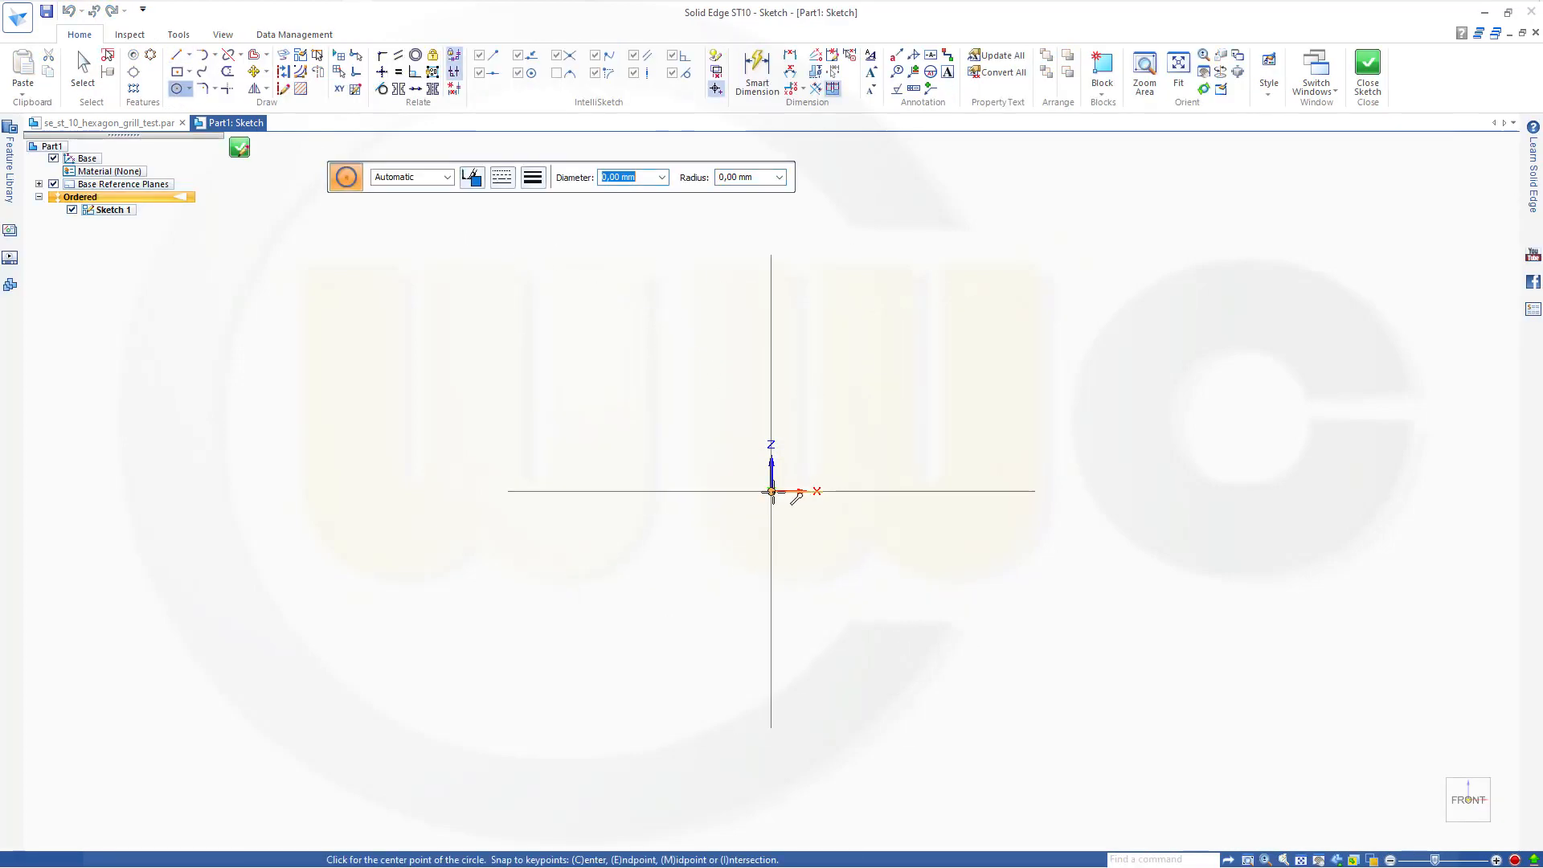
pyautogui.click(771, 492)
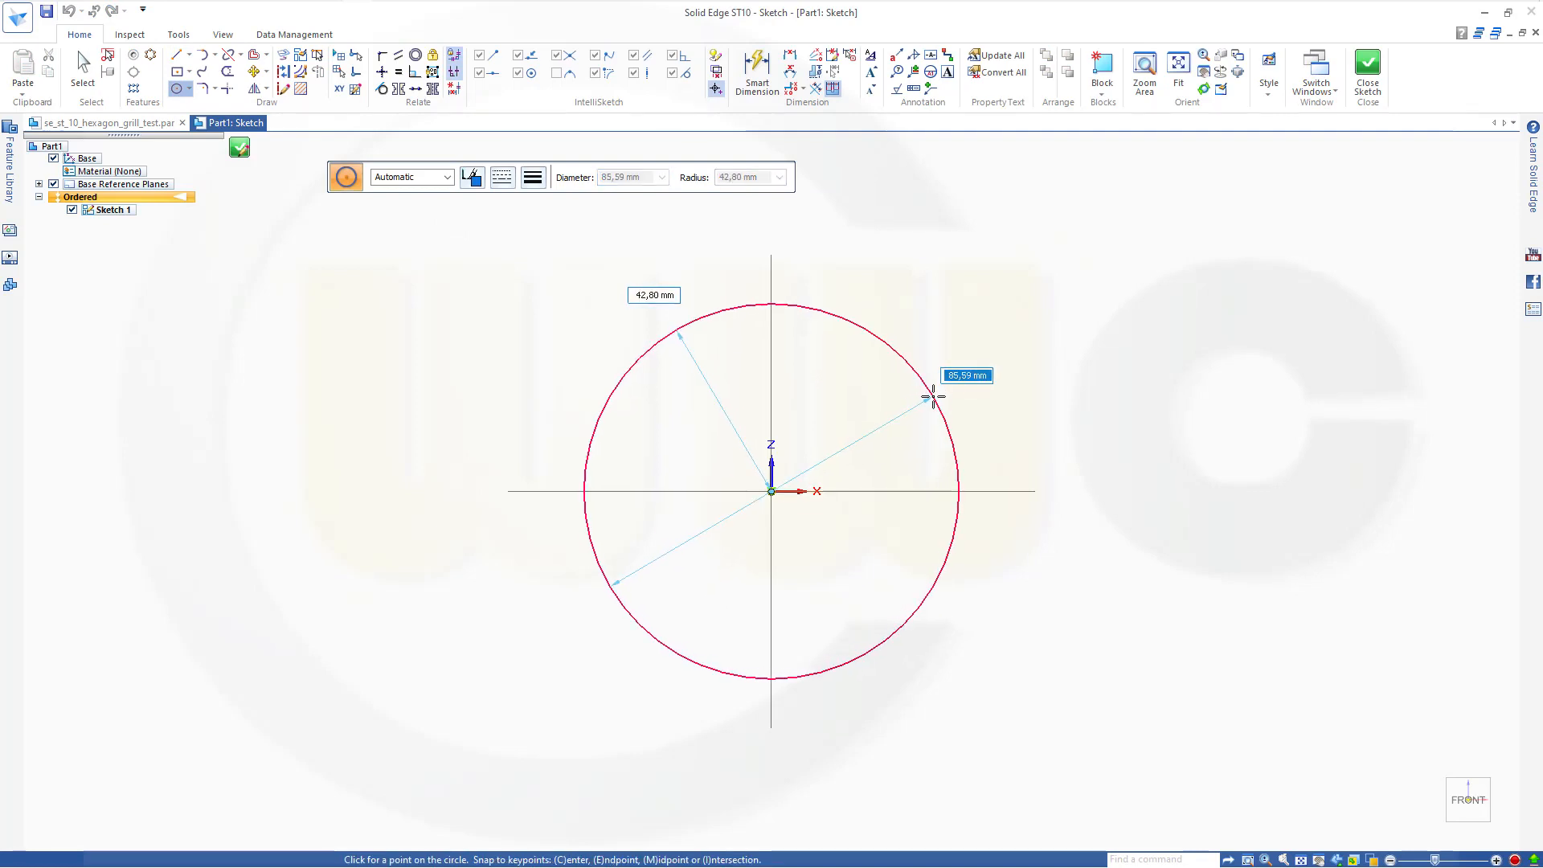
pyautogui.write('600')
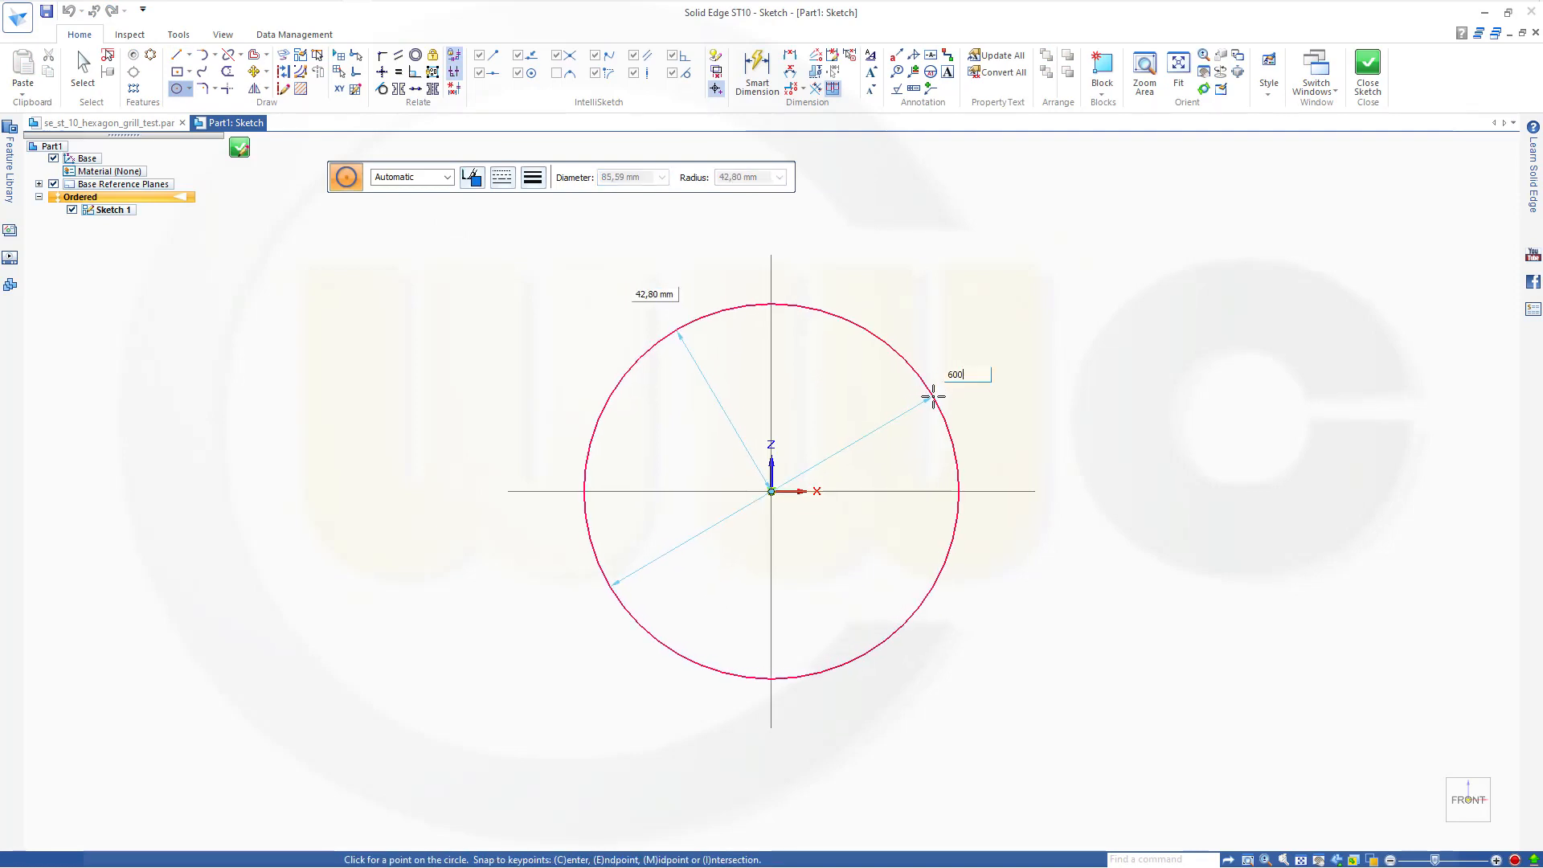
pyautogui.press('Return')
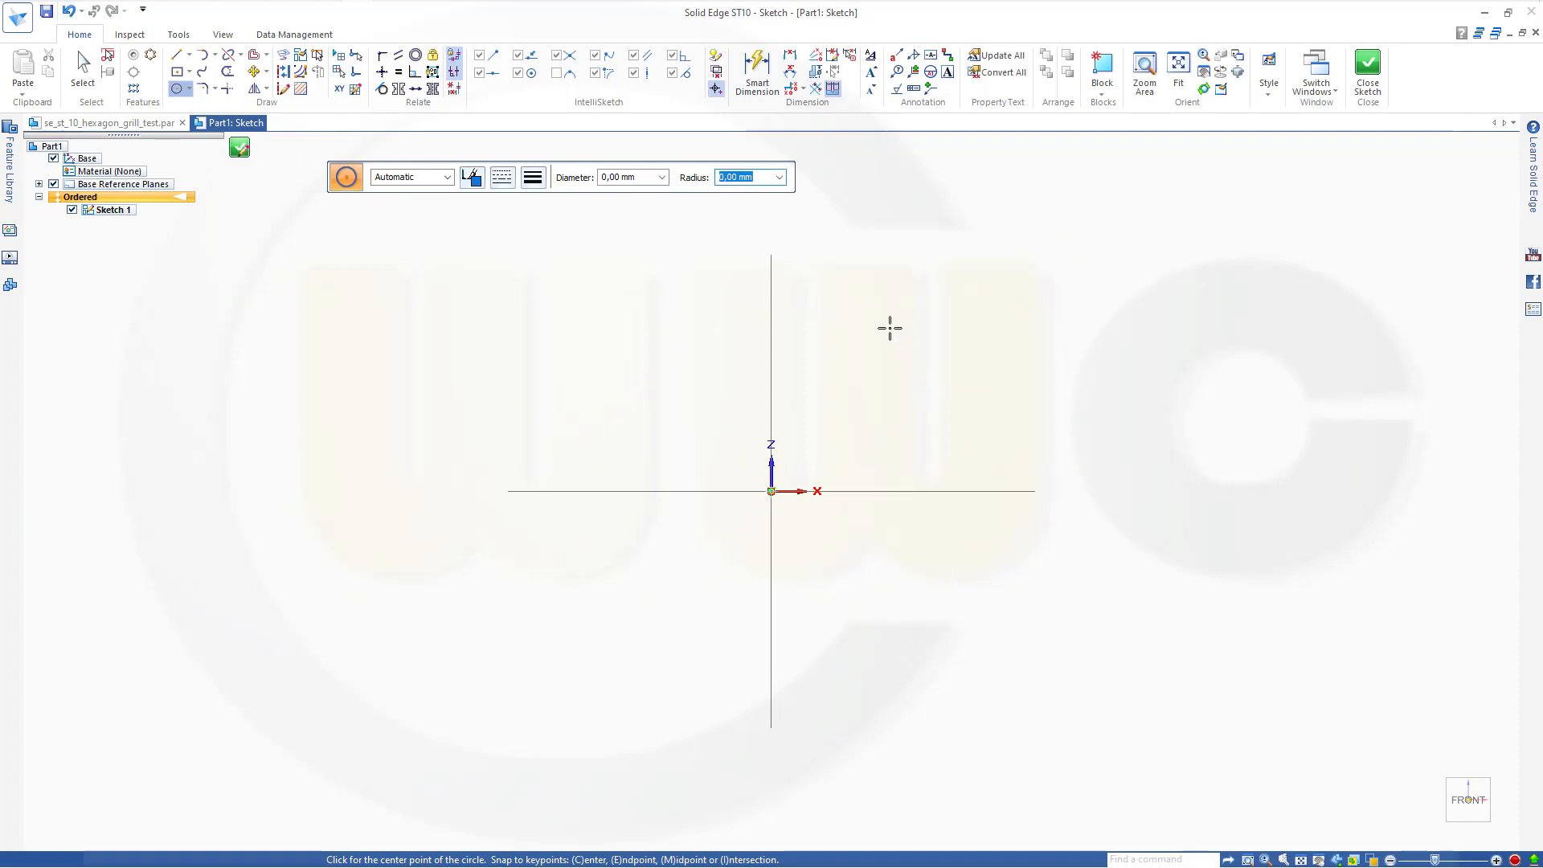
# Add a diameter dimension to the circle.
pyautogui.scroll(3, 817, 339)
pyautogui.scroll(-12, 861, 382)
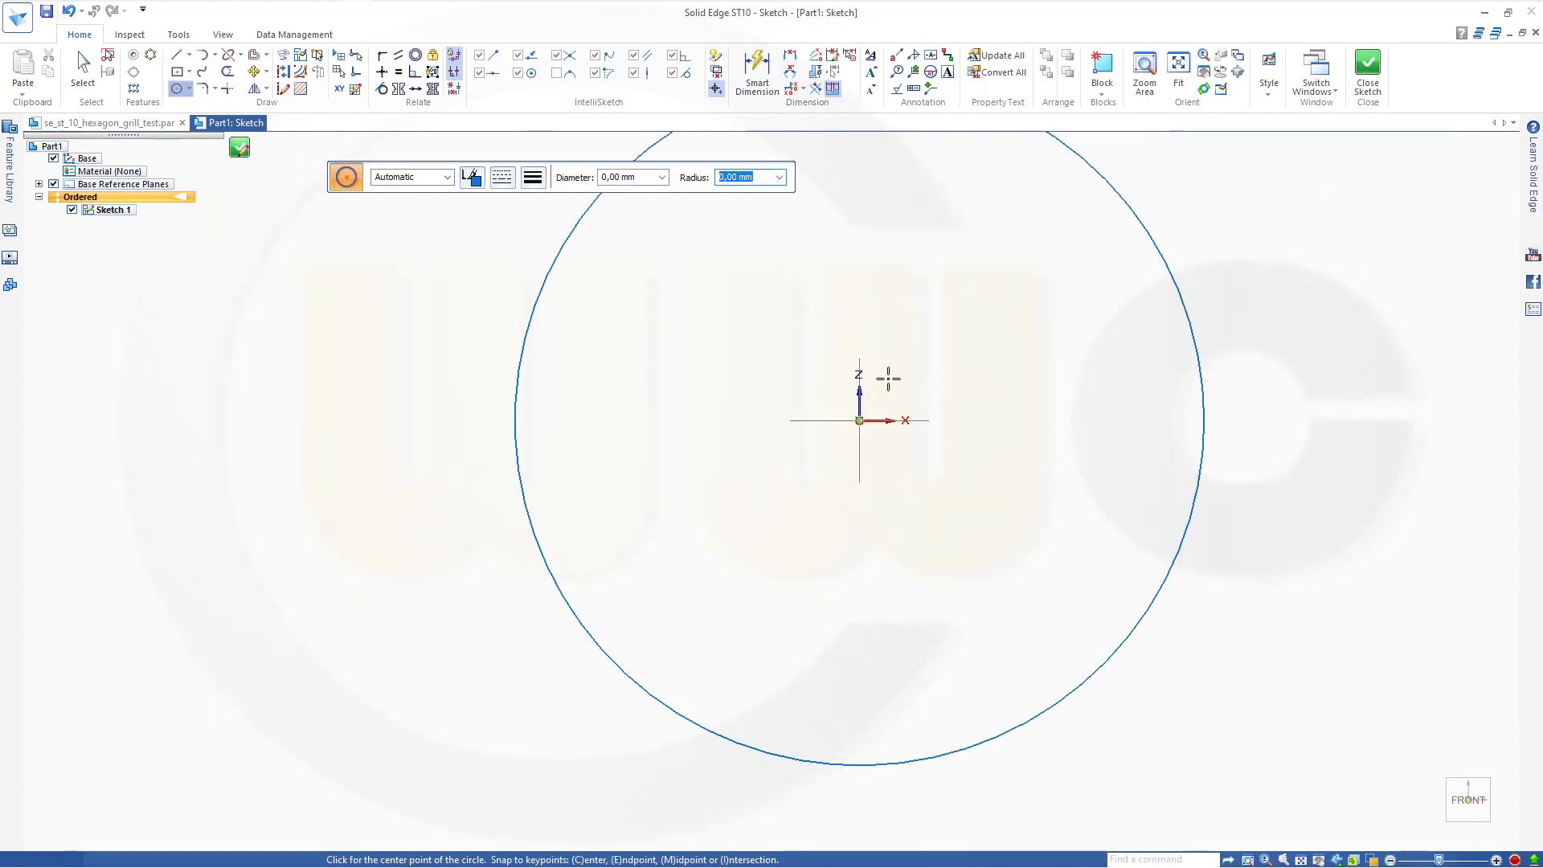
pyautogui.click(757, 73)
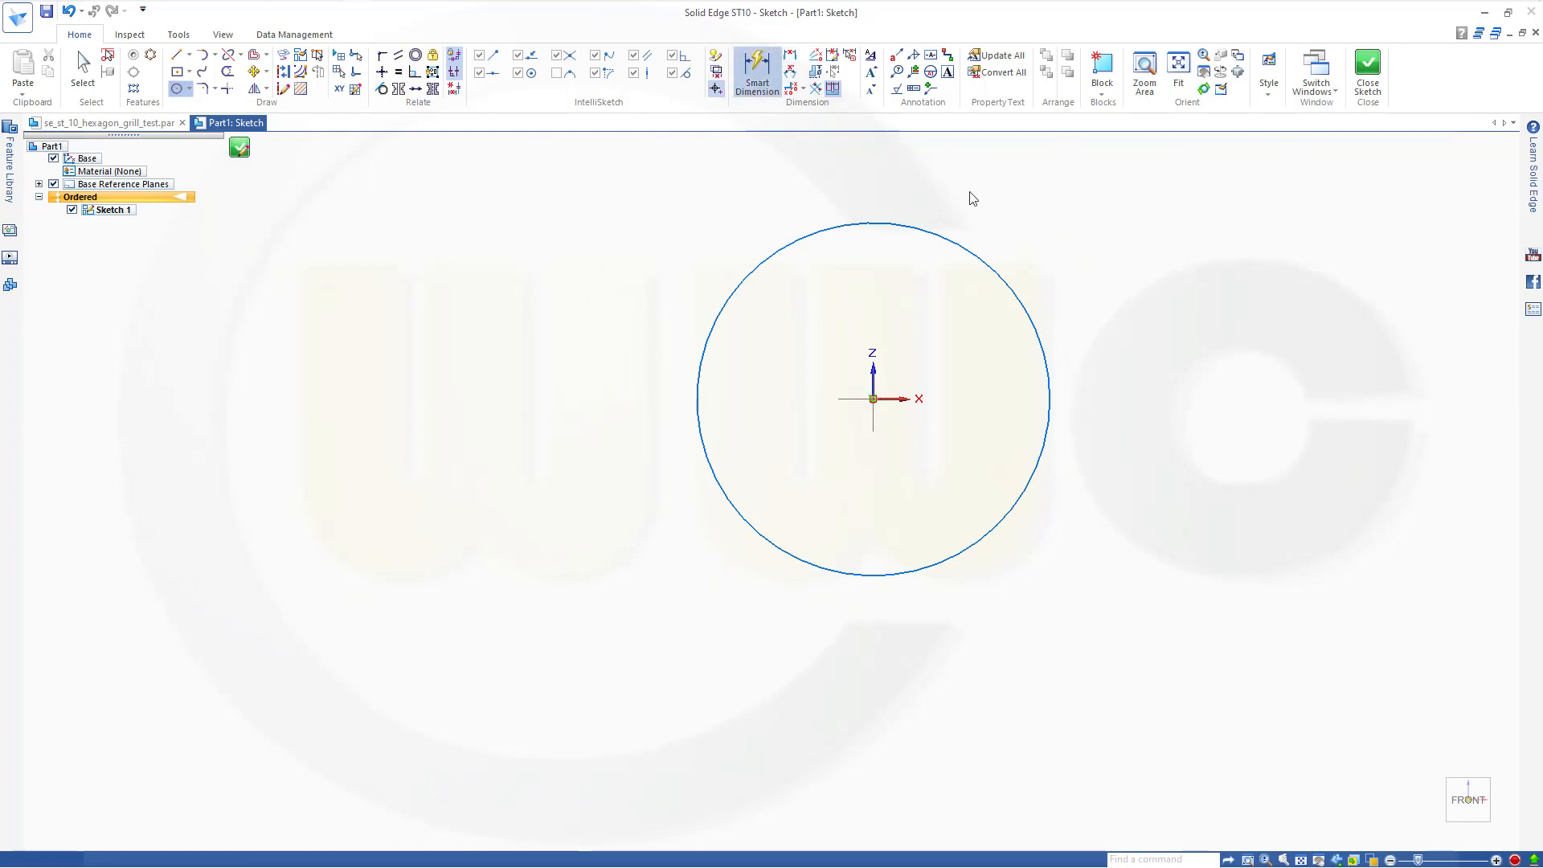
pyautogui.click(1012, 286)
pyautogui.click(1043, 269)
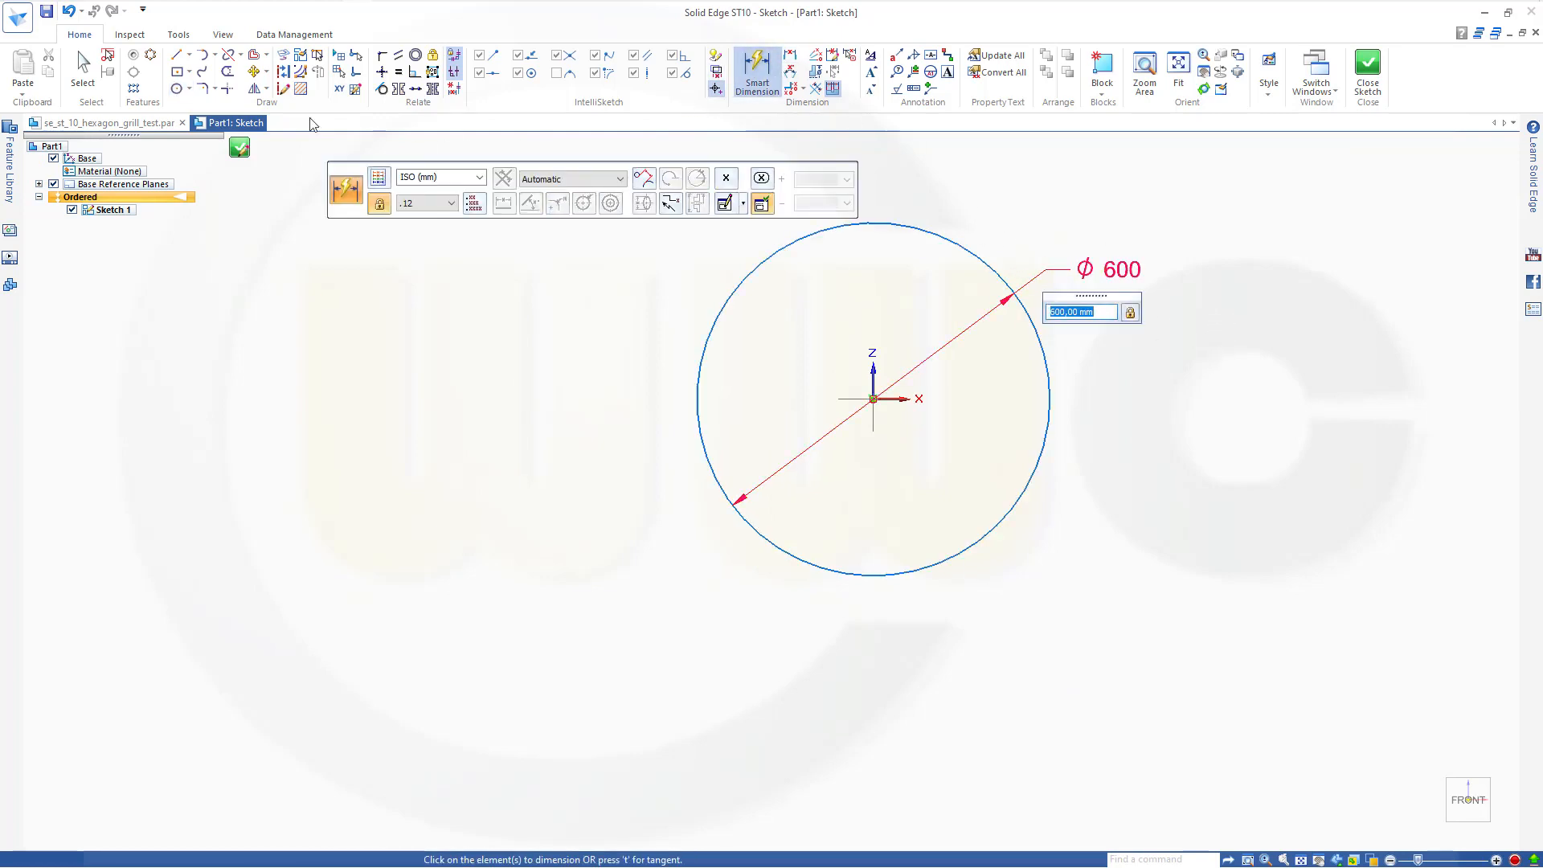
# Draw two lines from the origin past the circle, one about 429 mm to the upper left, one about 374 mm to the upper right.
pyautogui.click(176, 55)
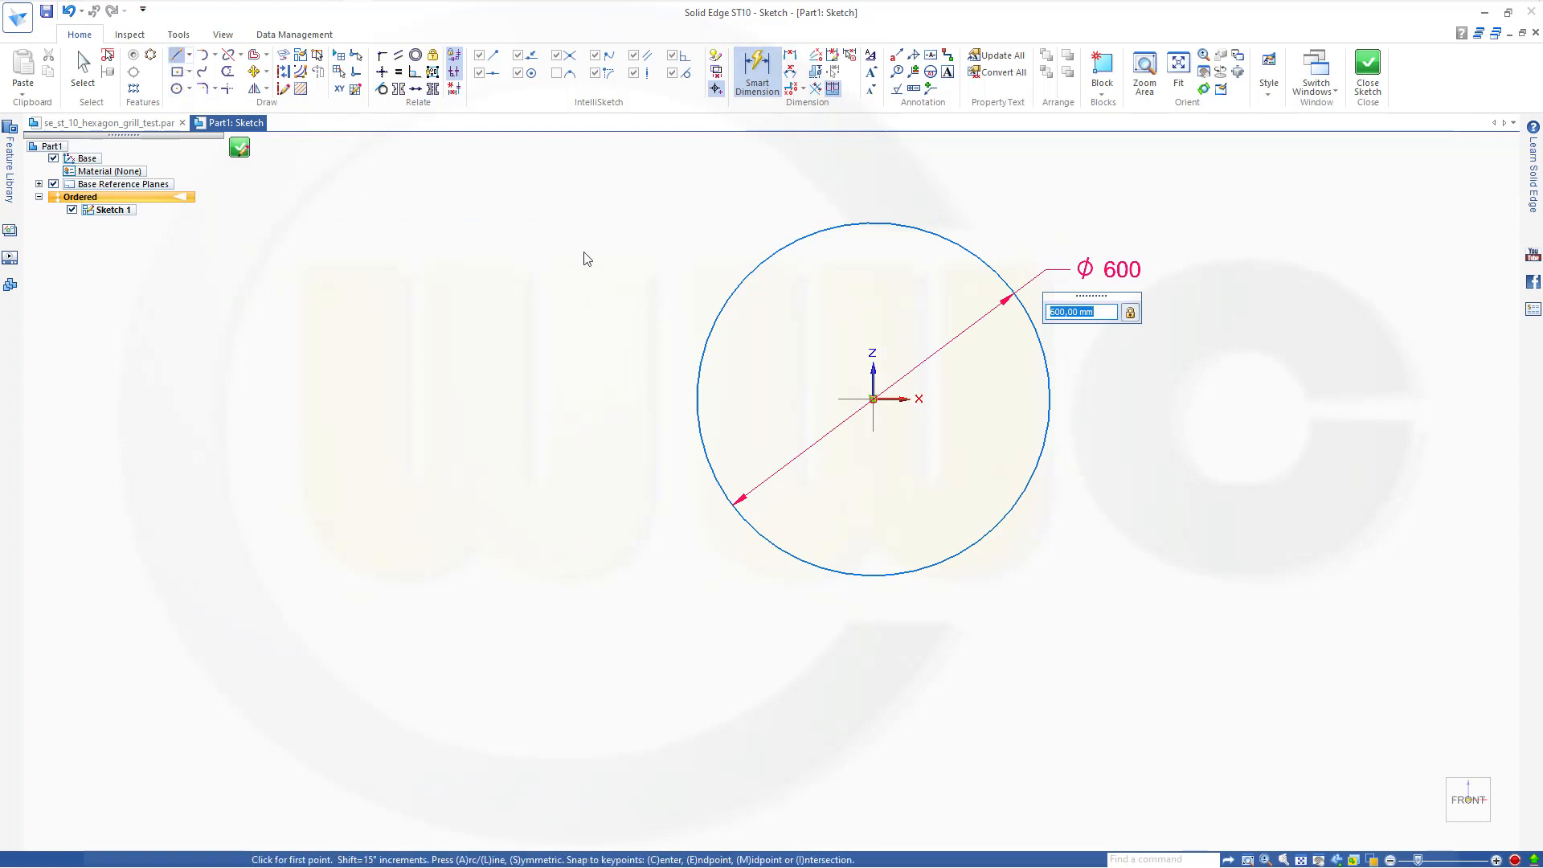
pyautogui.click(665, 256)
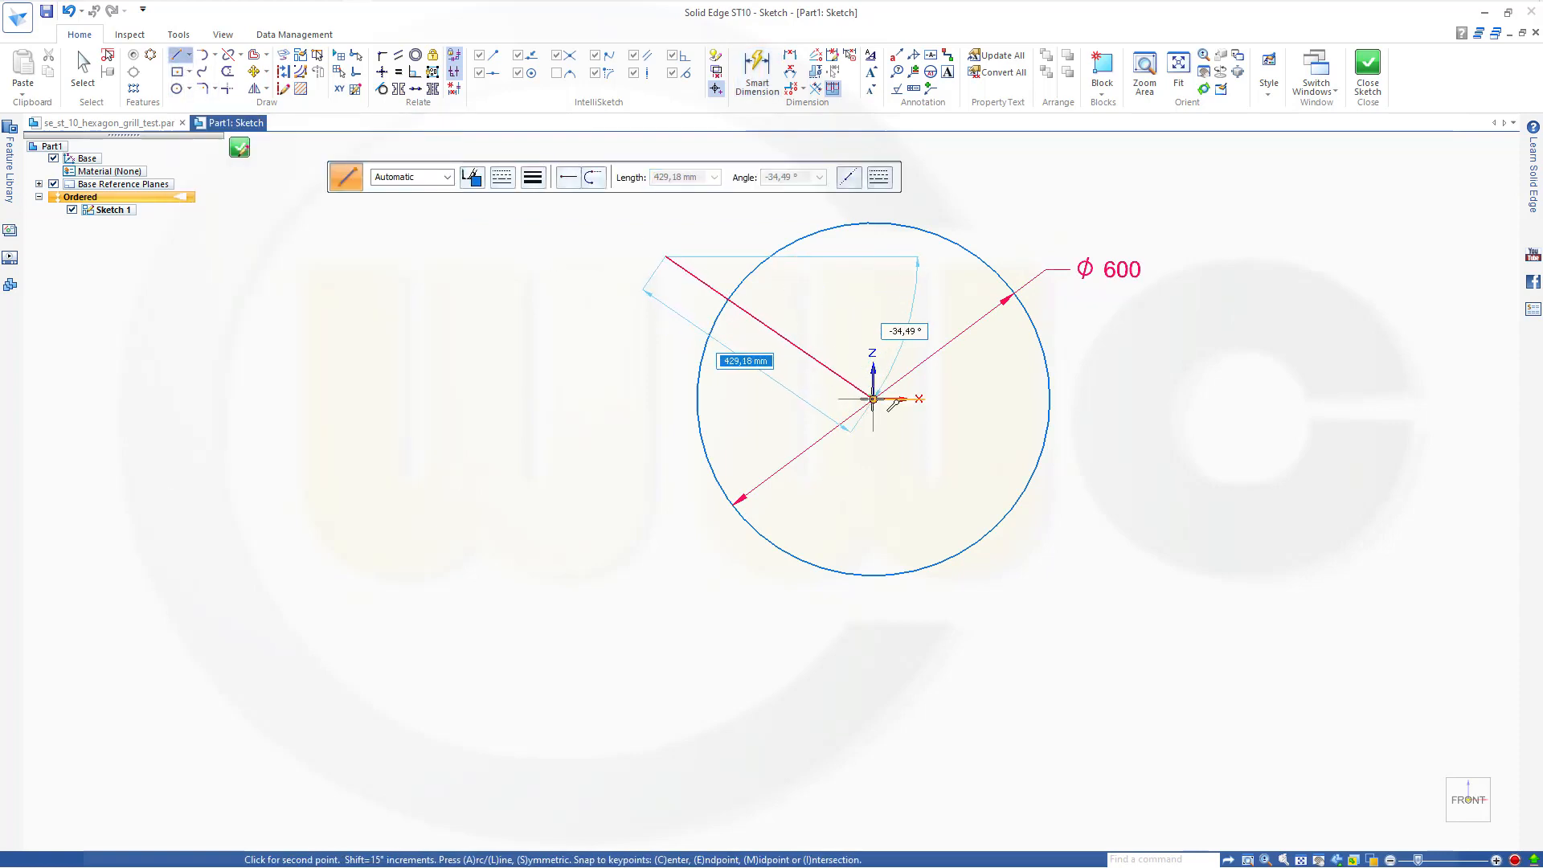
pyautogui.click(873, 399)
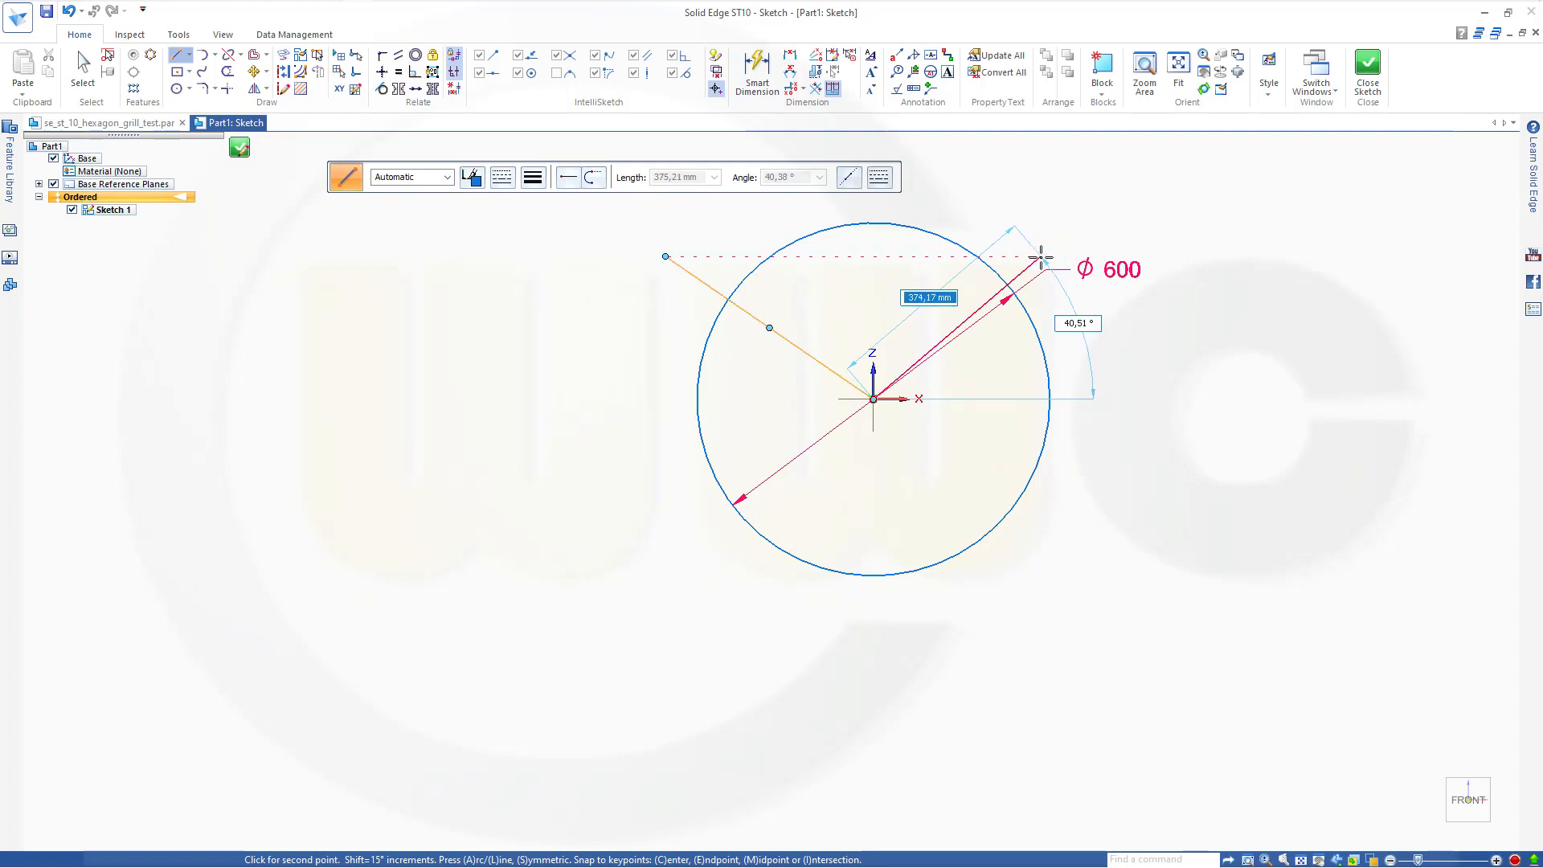
pyautogui.click(1040, 256)
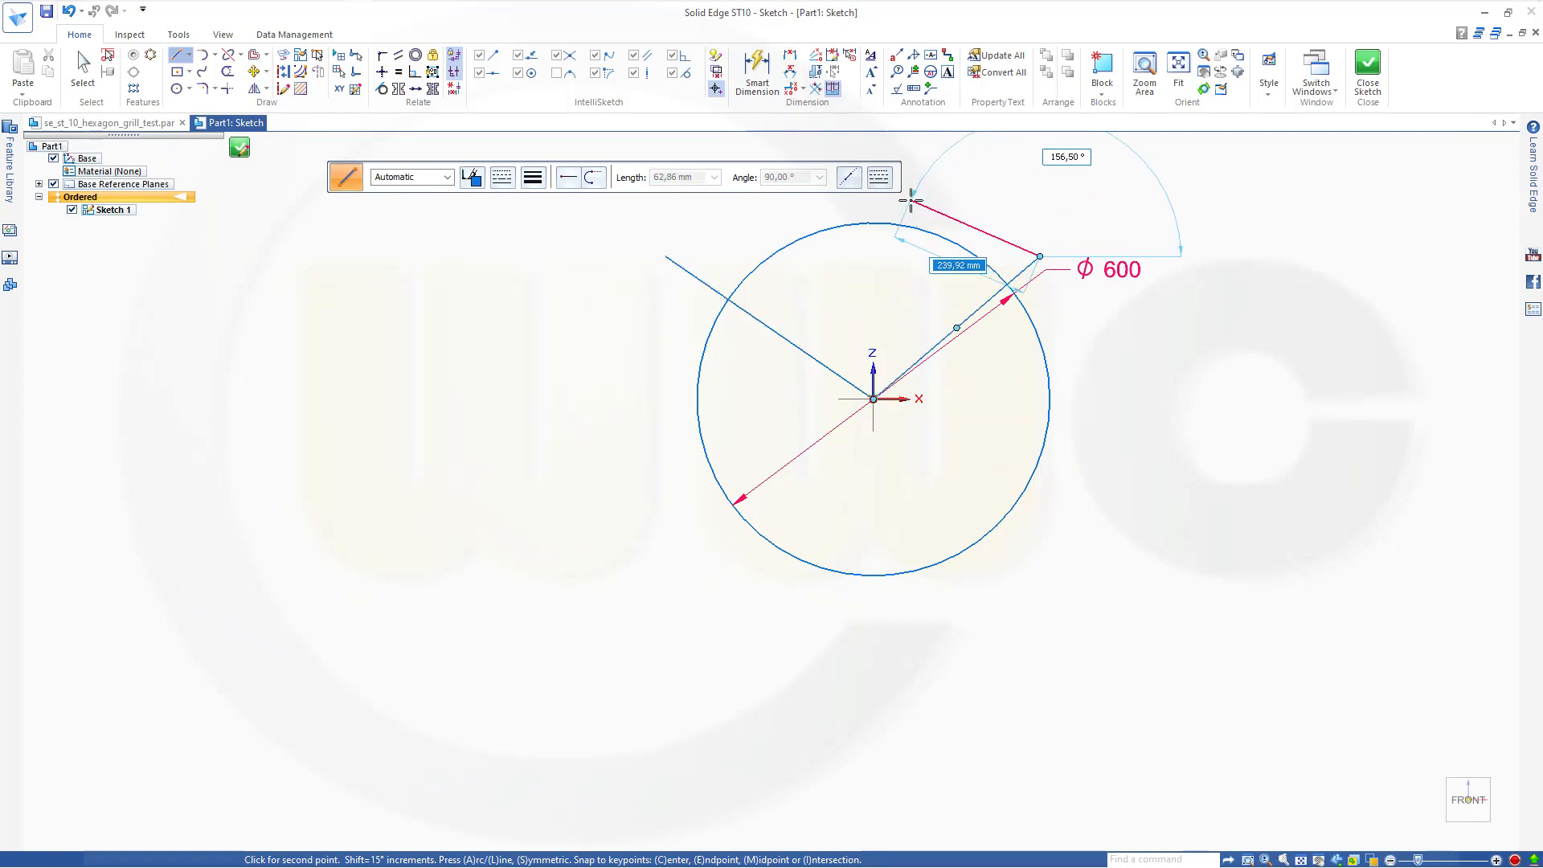
pyautogui.press('Escape')
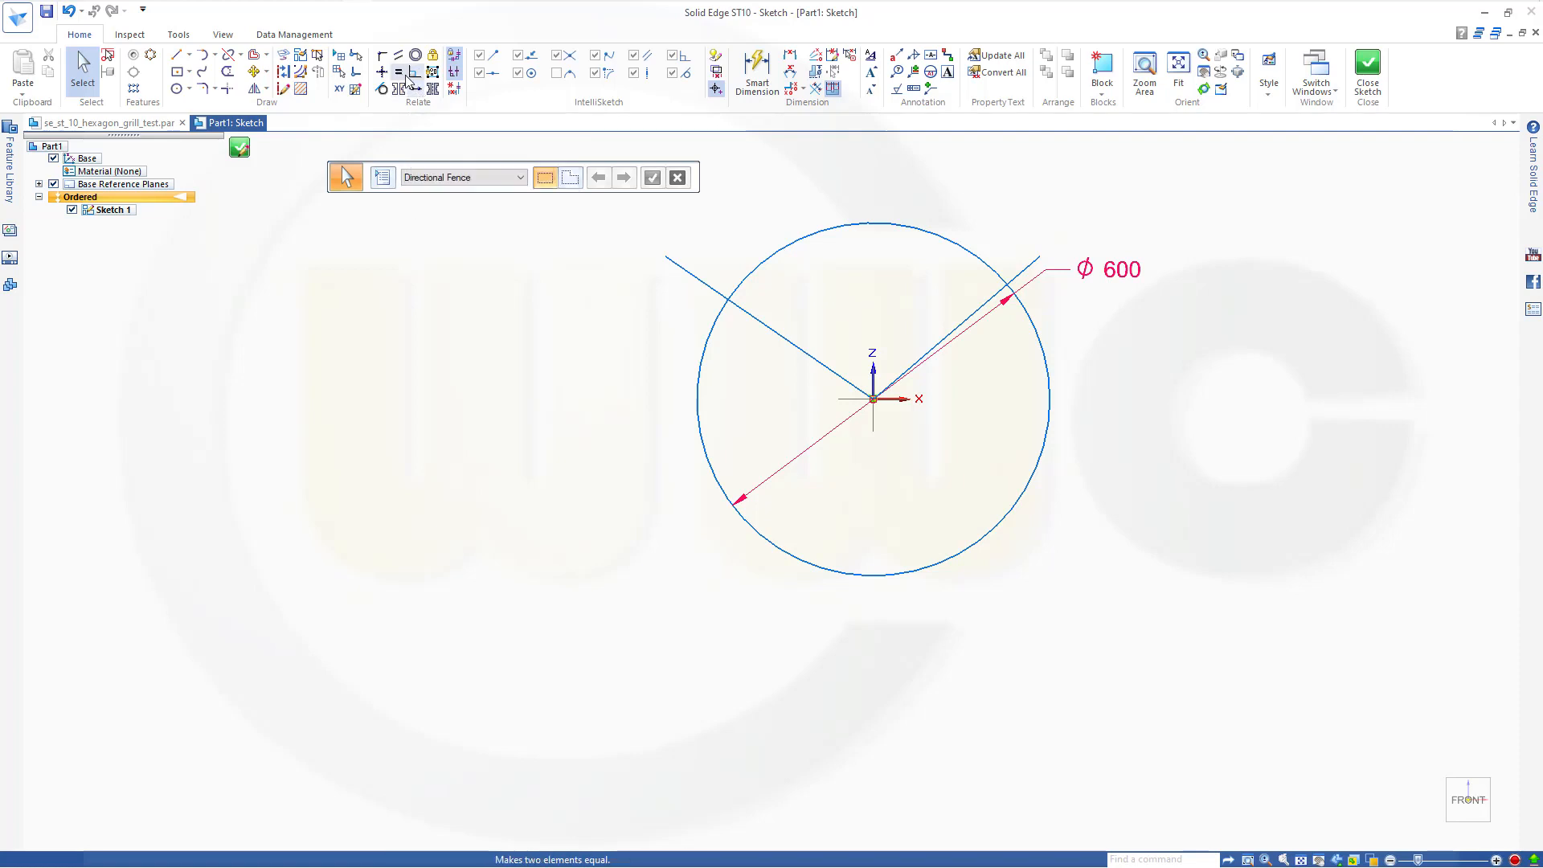
# Trim the line ends outside the circle and the circle's lower portion, leaving only the upper arc between the two lines.
pyautogui.click(382, 72)
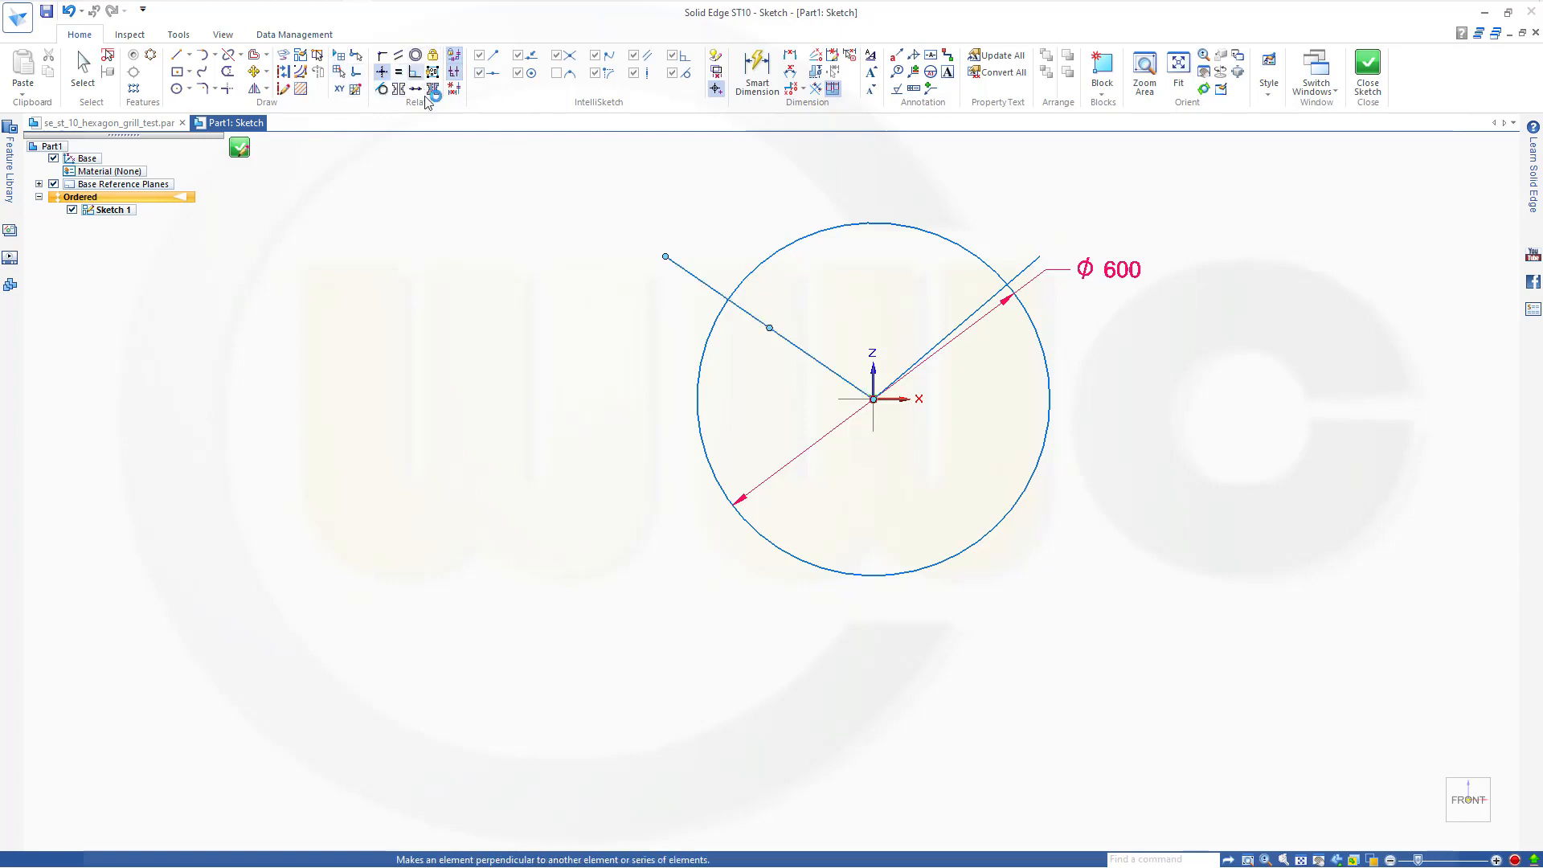
pyautogui.click(228, 71)
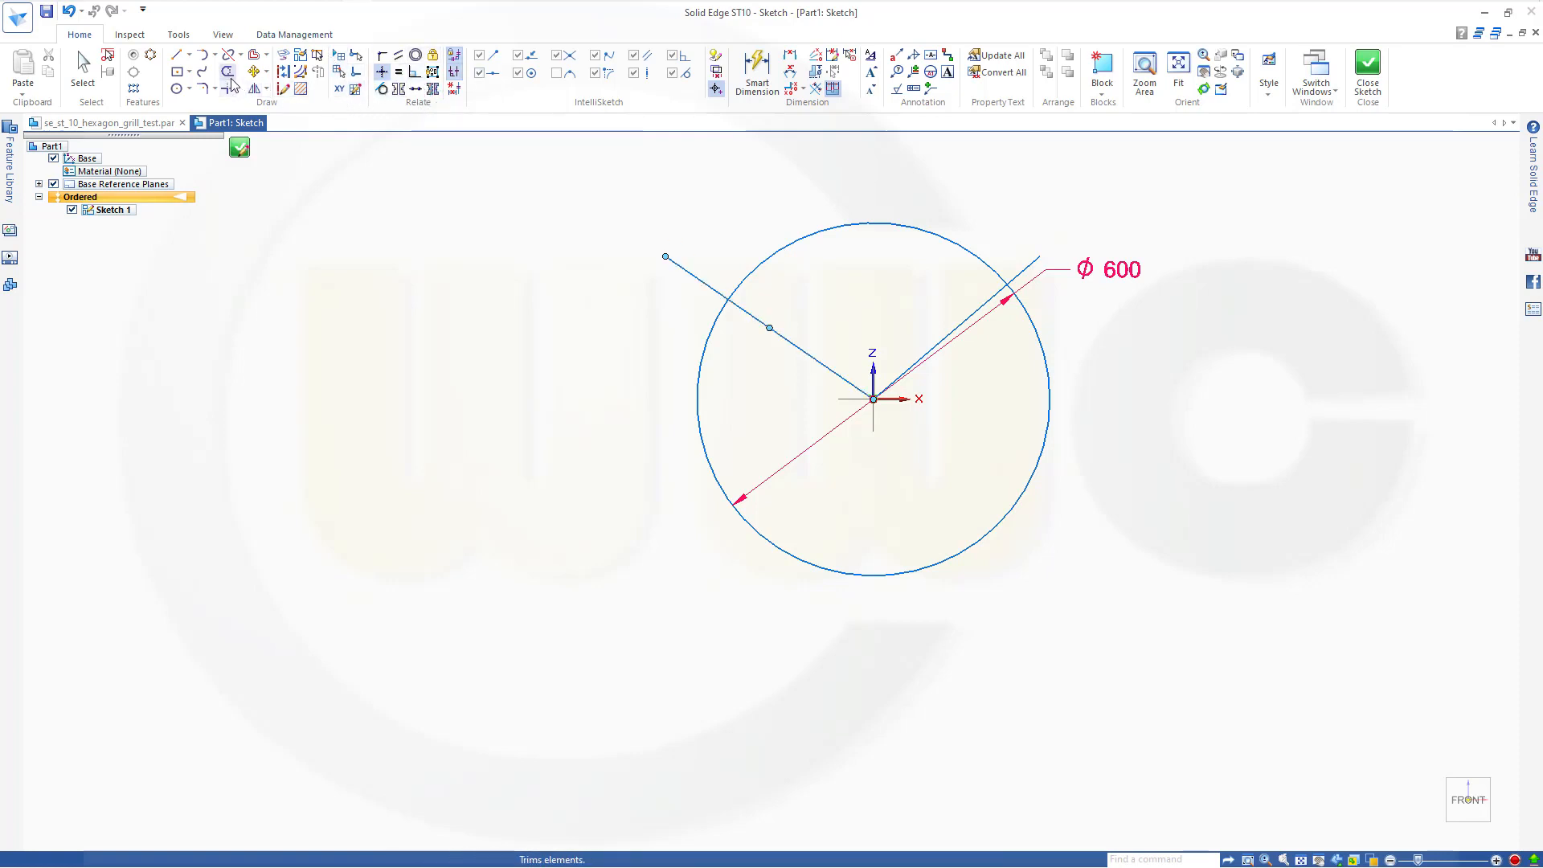
pyautogui.click(701, 280)
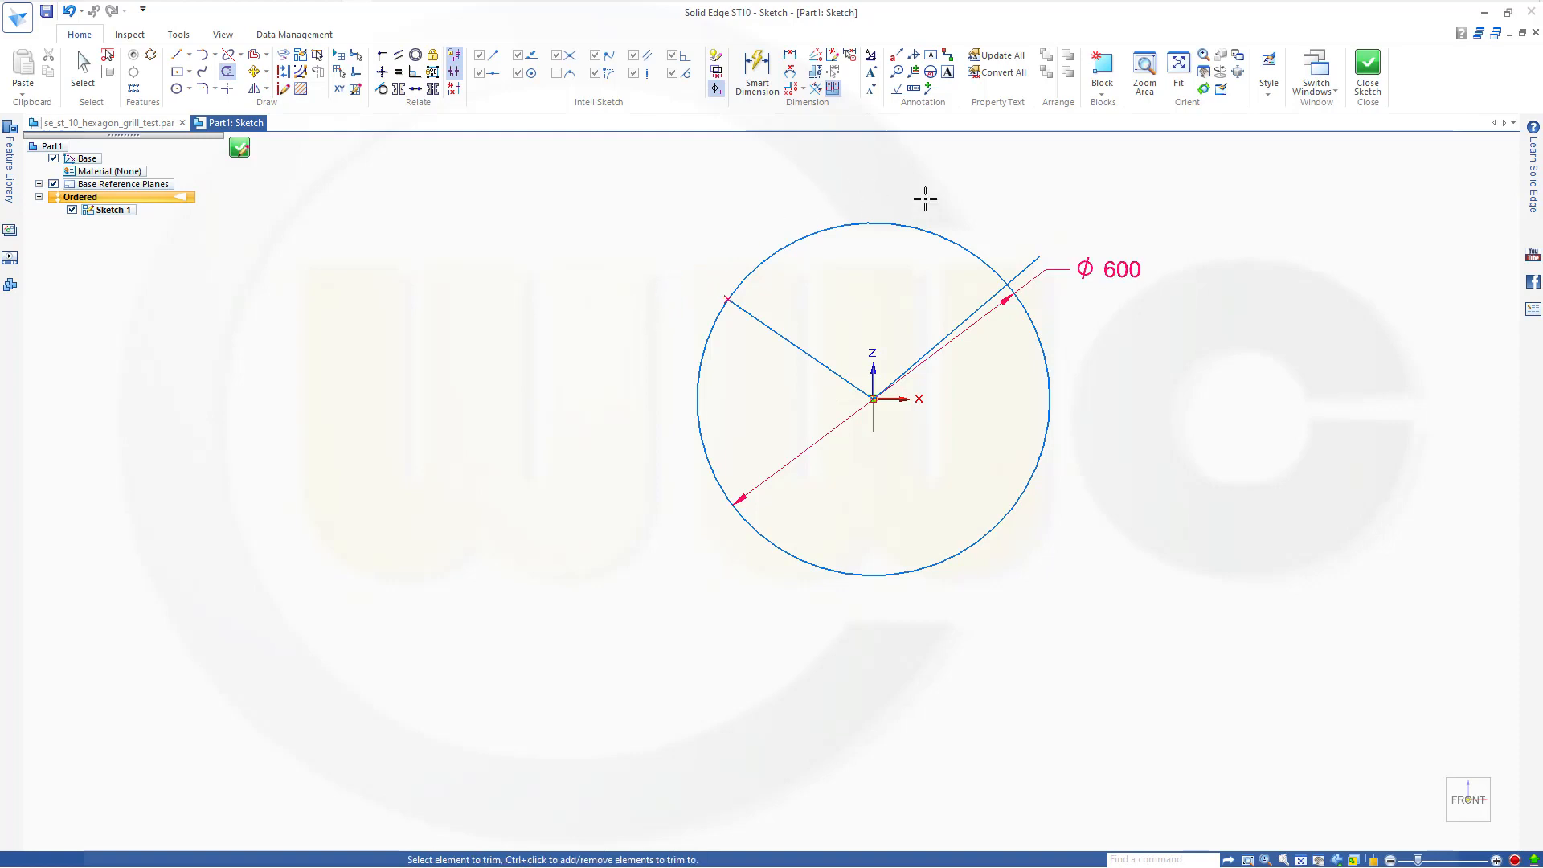
pyautogui.click(1031, 268)
pyautogui.moveTo(1113, 406); pyautogui.dragTo(1007, 444)
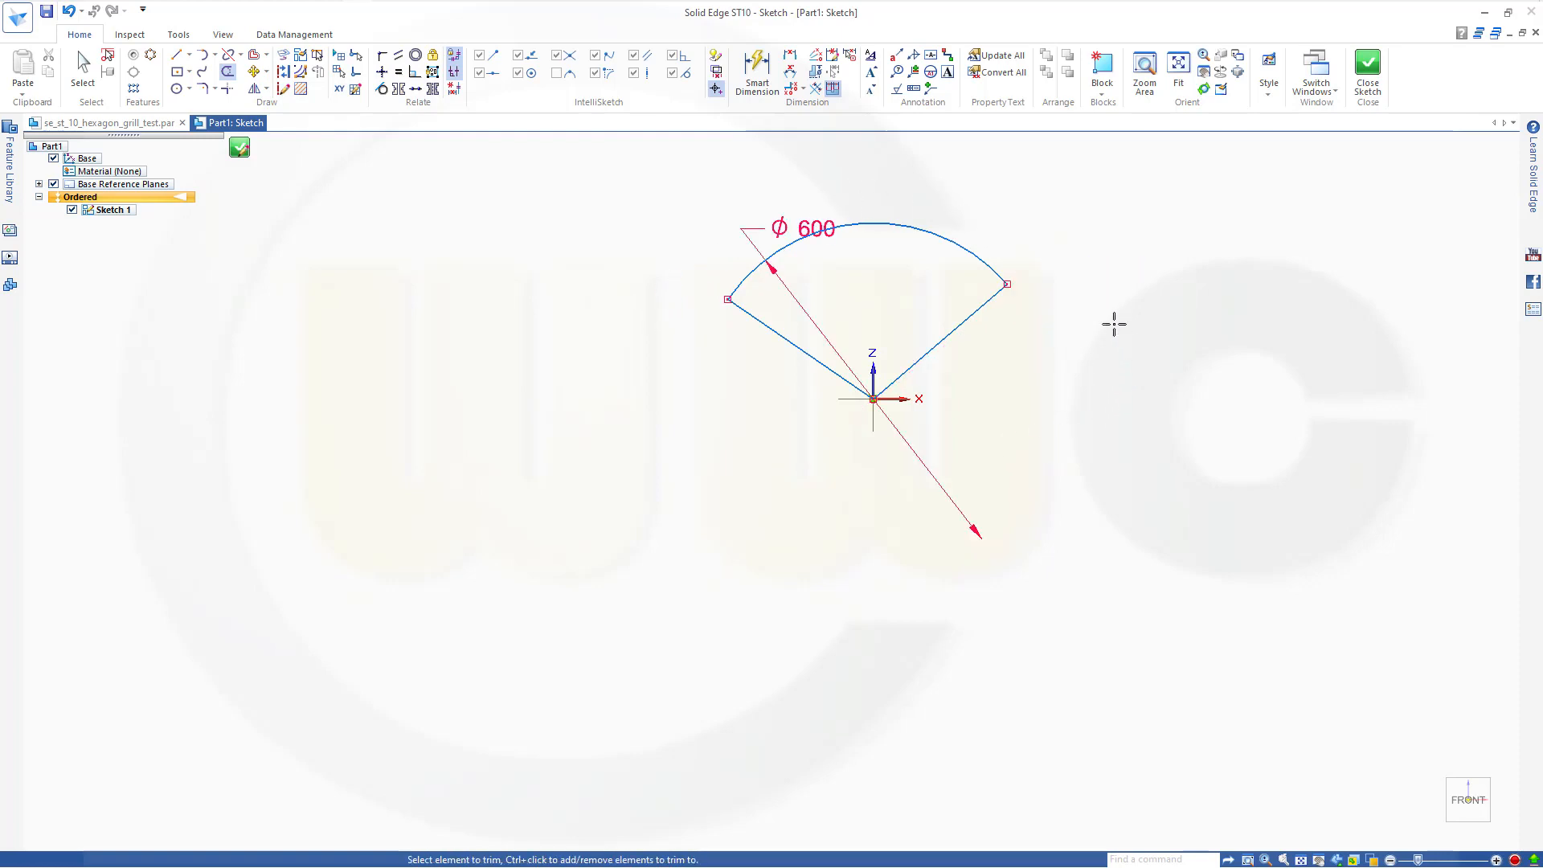
pyautogui.press('Escape')
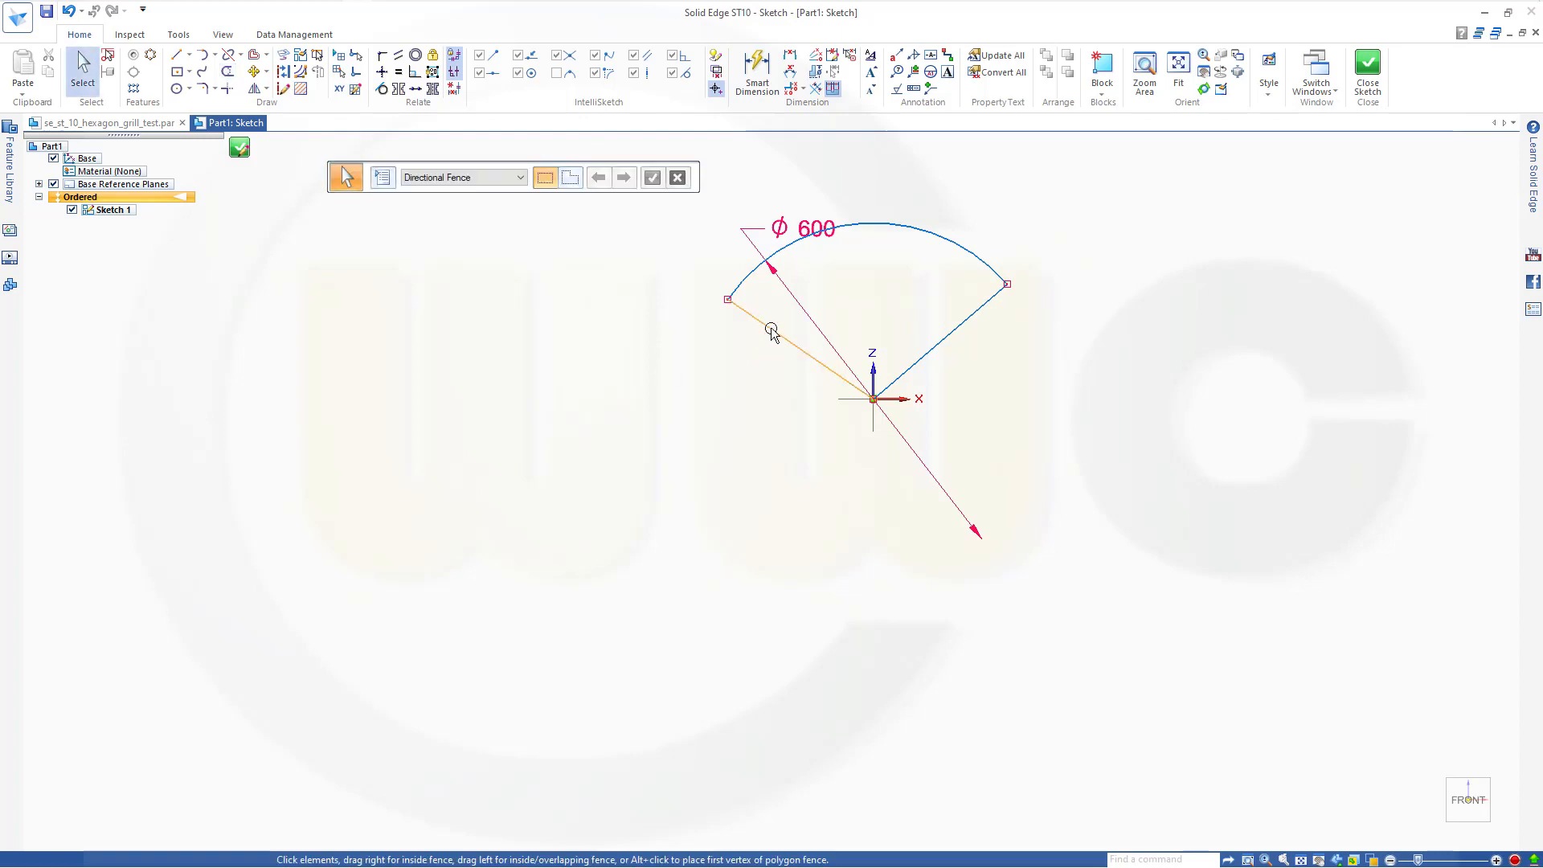
# Convert the two radial lines to construction geometry and align their outer endpoints horizontally.
pyautogui.click(772, 332)
pyautogui.click(285, 74)
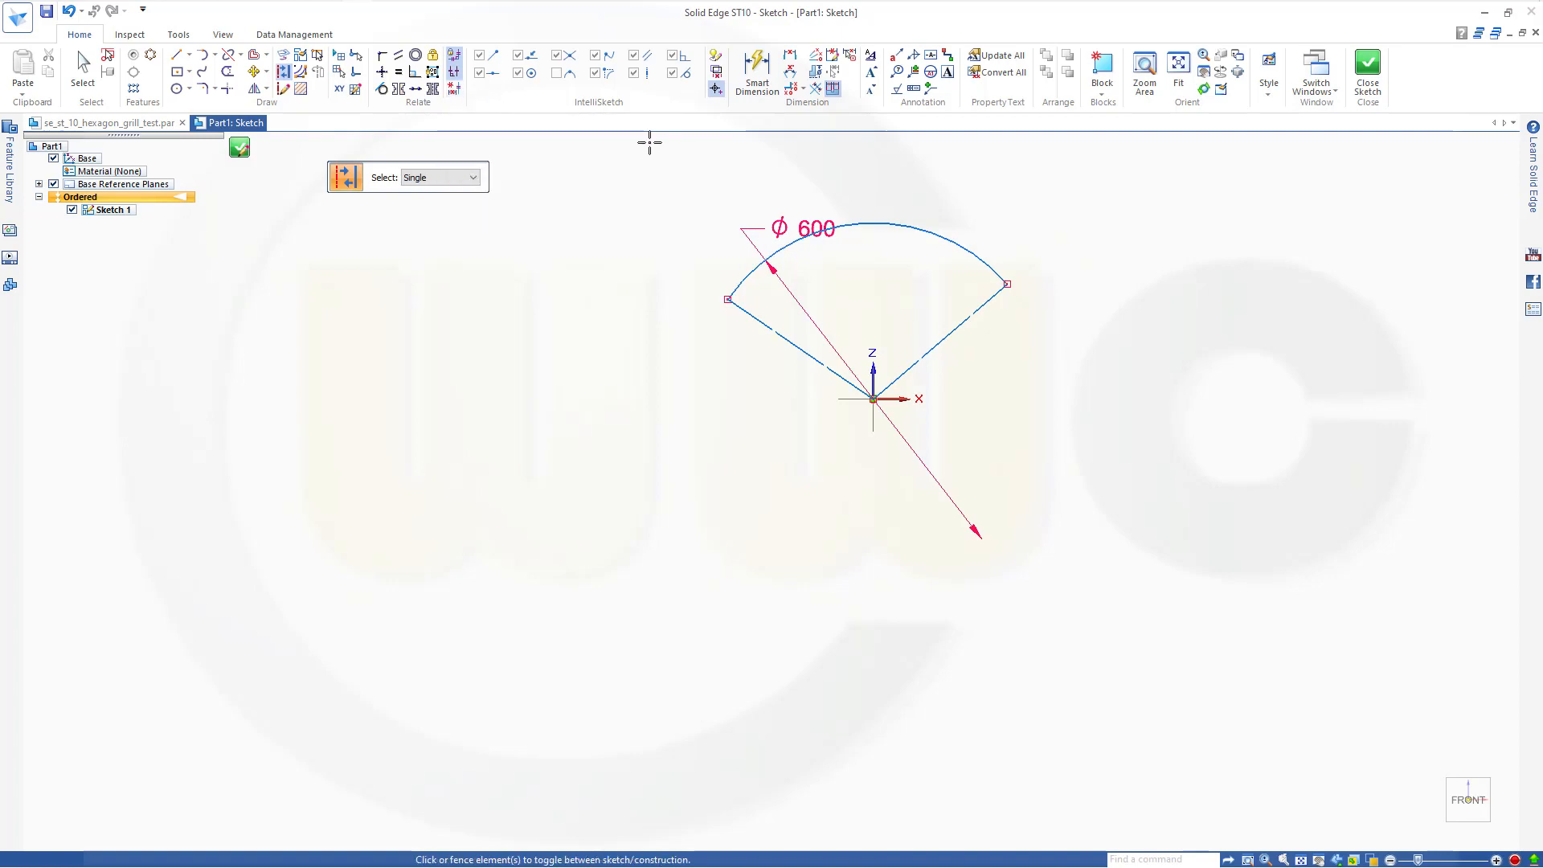
pyautogui.rightClick(388, 72)
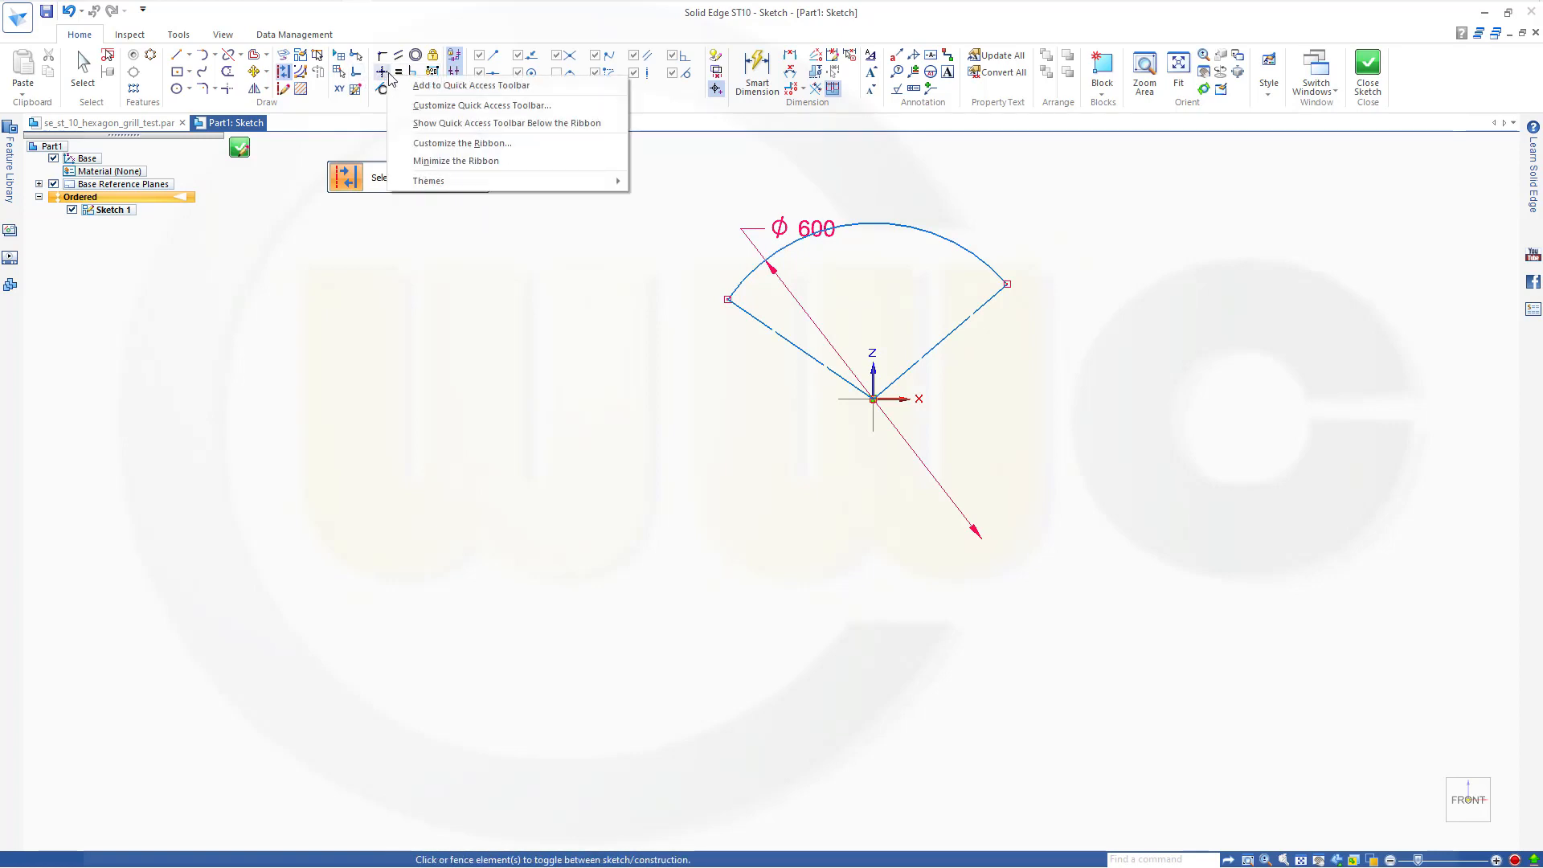
pyautogui.click(382, 72)
pyautogui.click(729, 300)
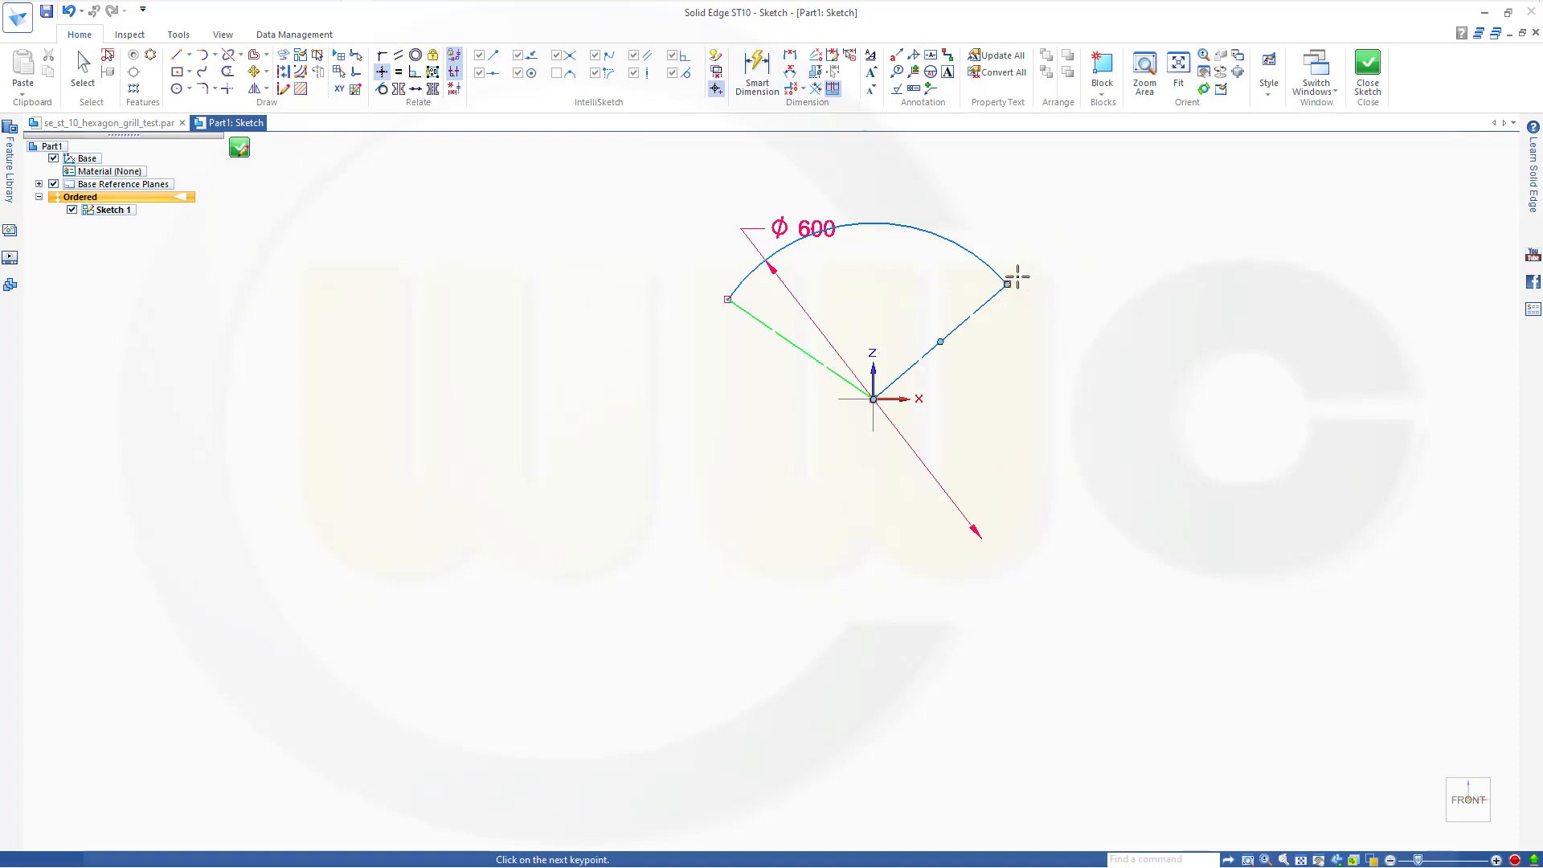
pyautogui.click(1008, 284)
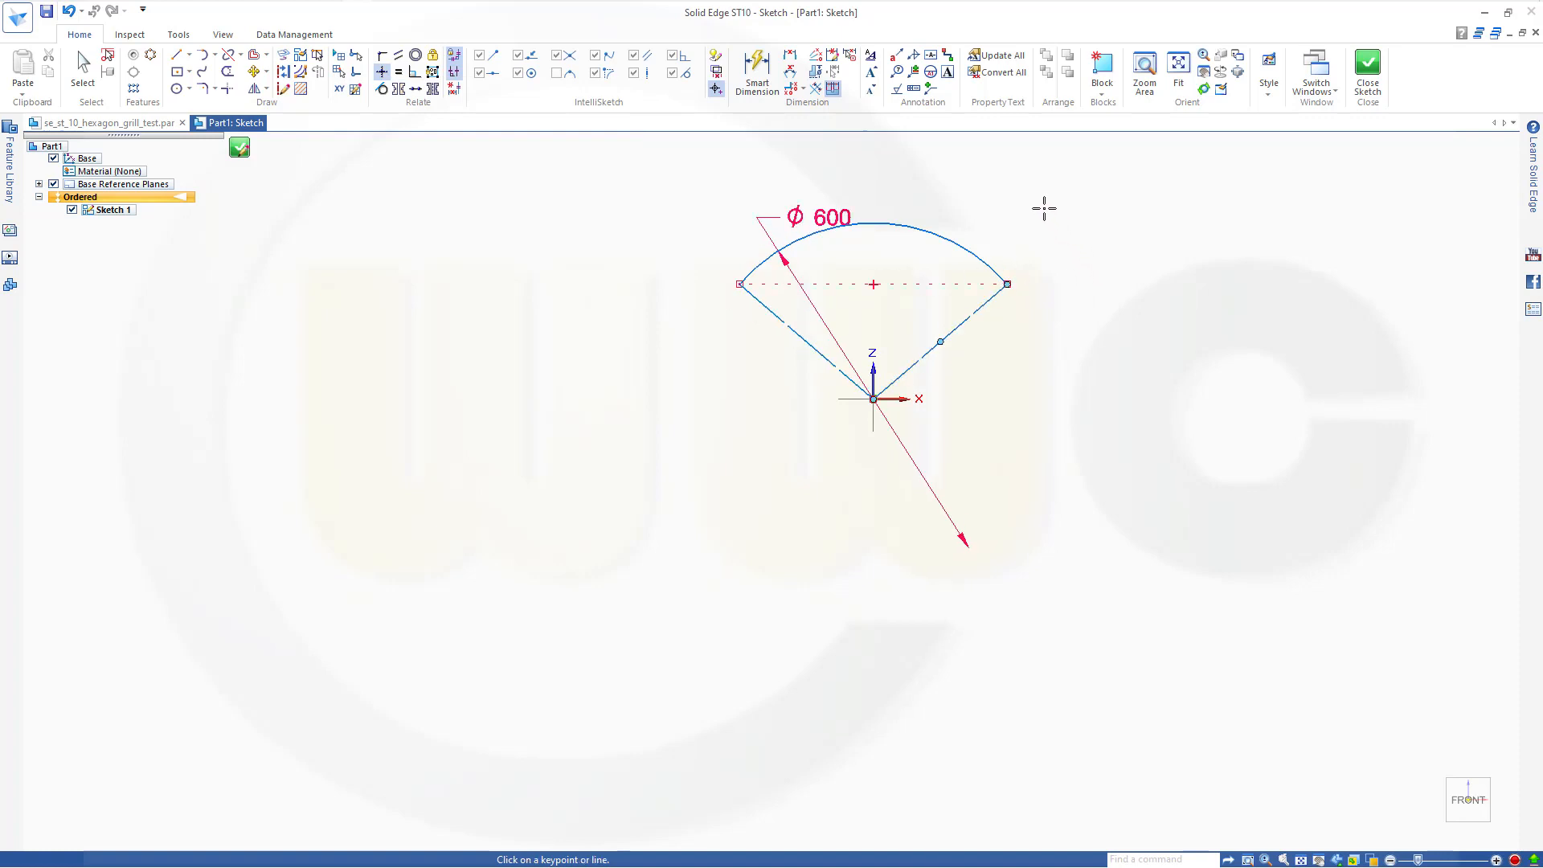
pyautogui.click(757, 74)
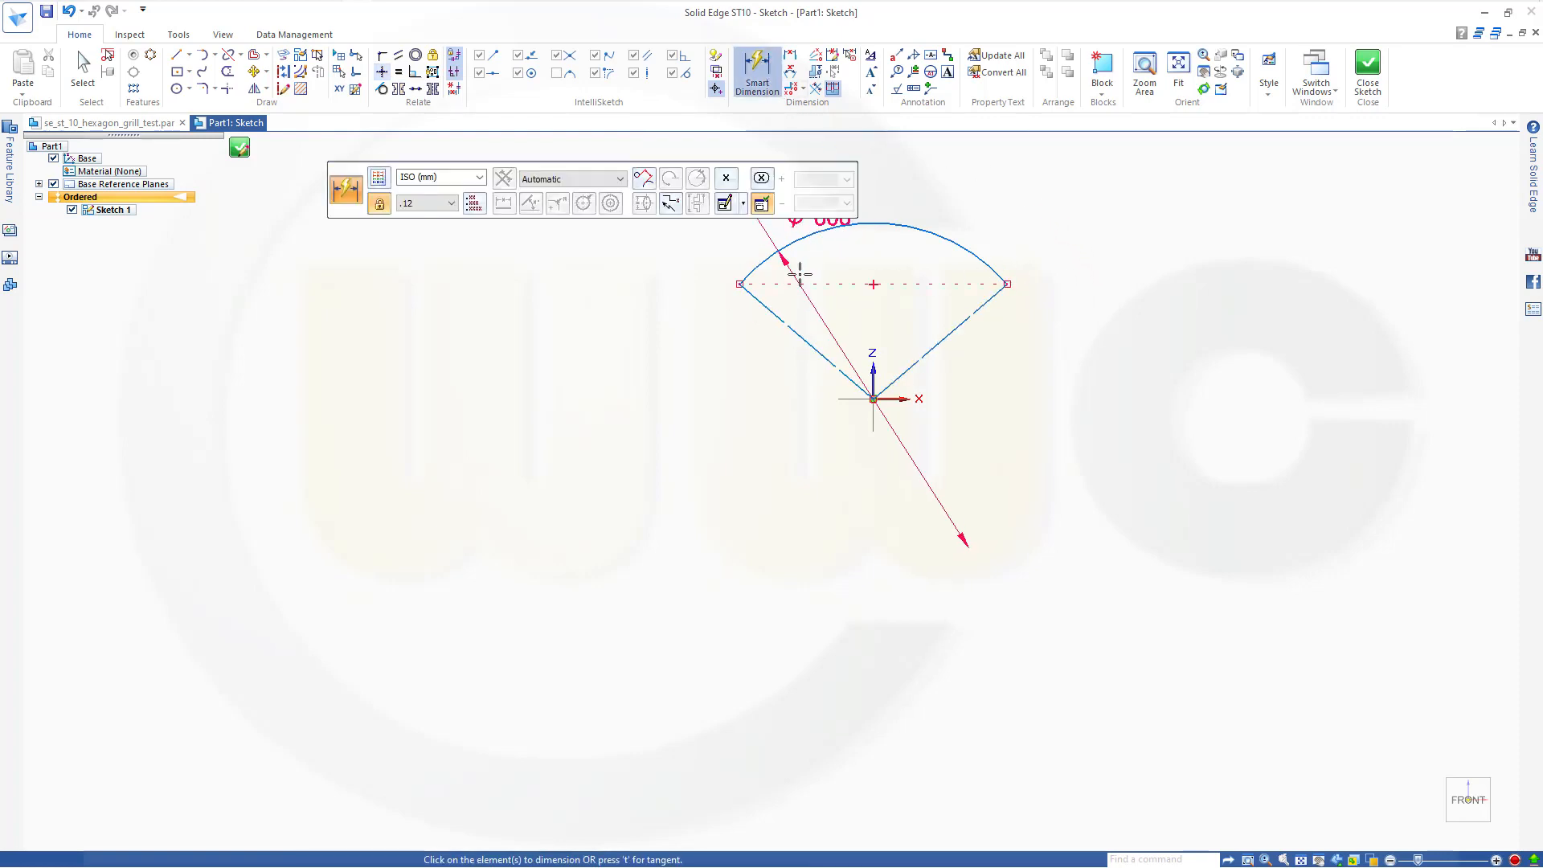
pyautogui.click(773, 306)
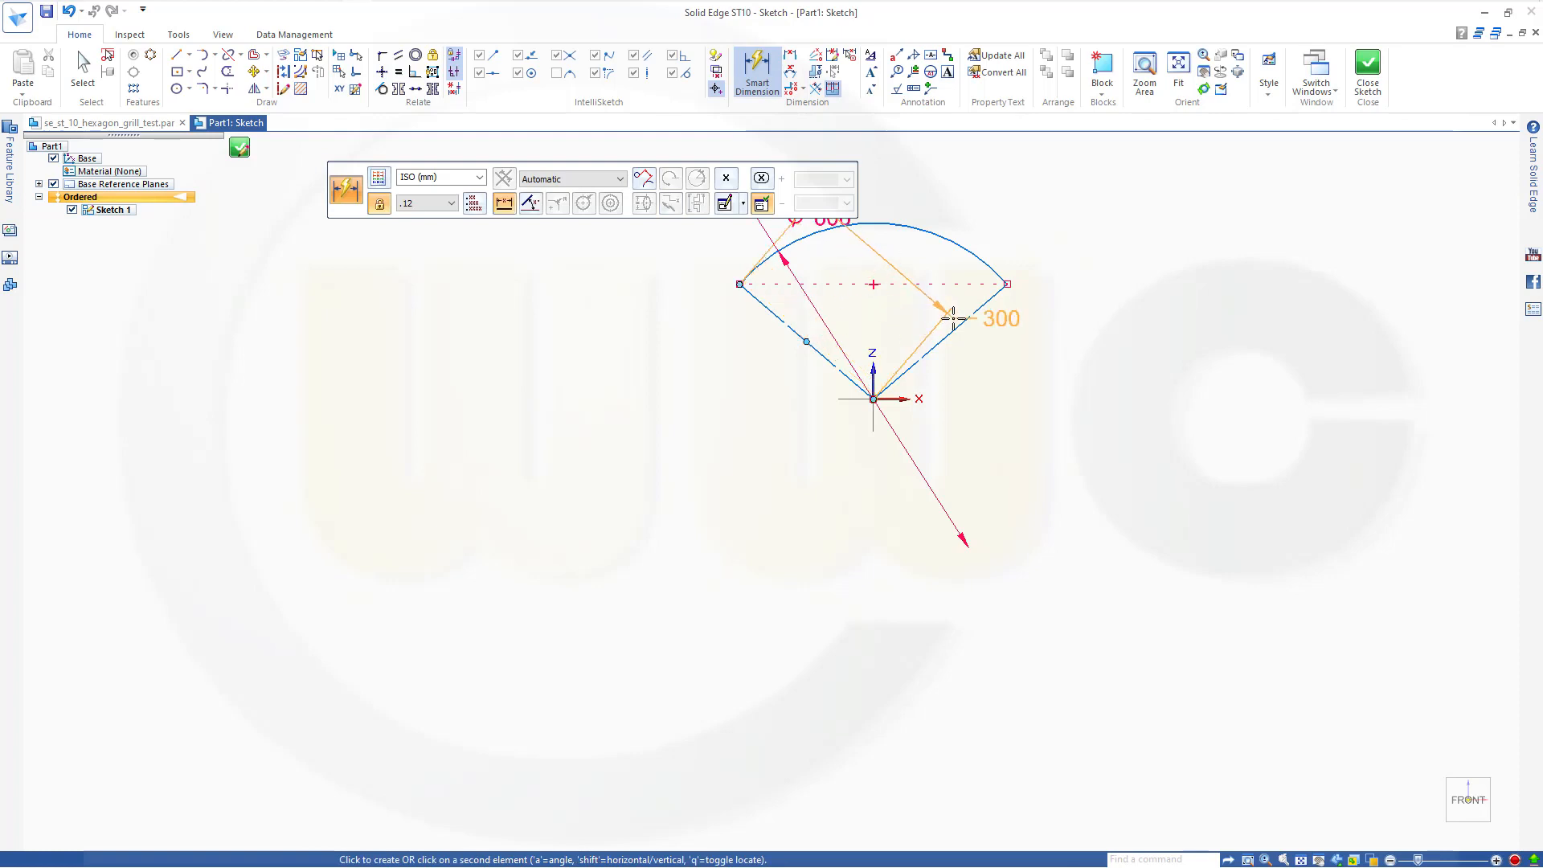
pyautogui.click(913, 283)
pyautogui.click(803, 147)
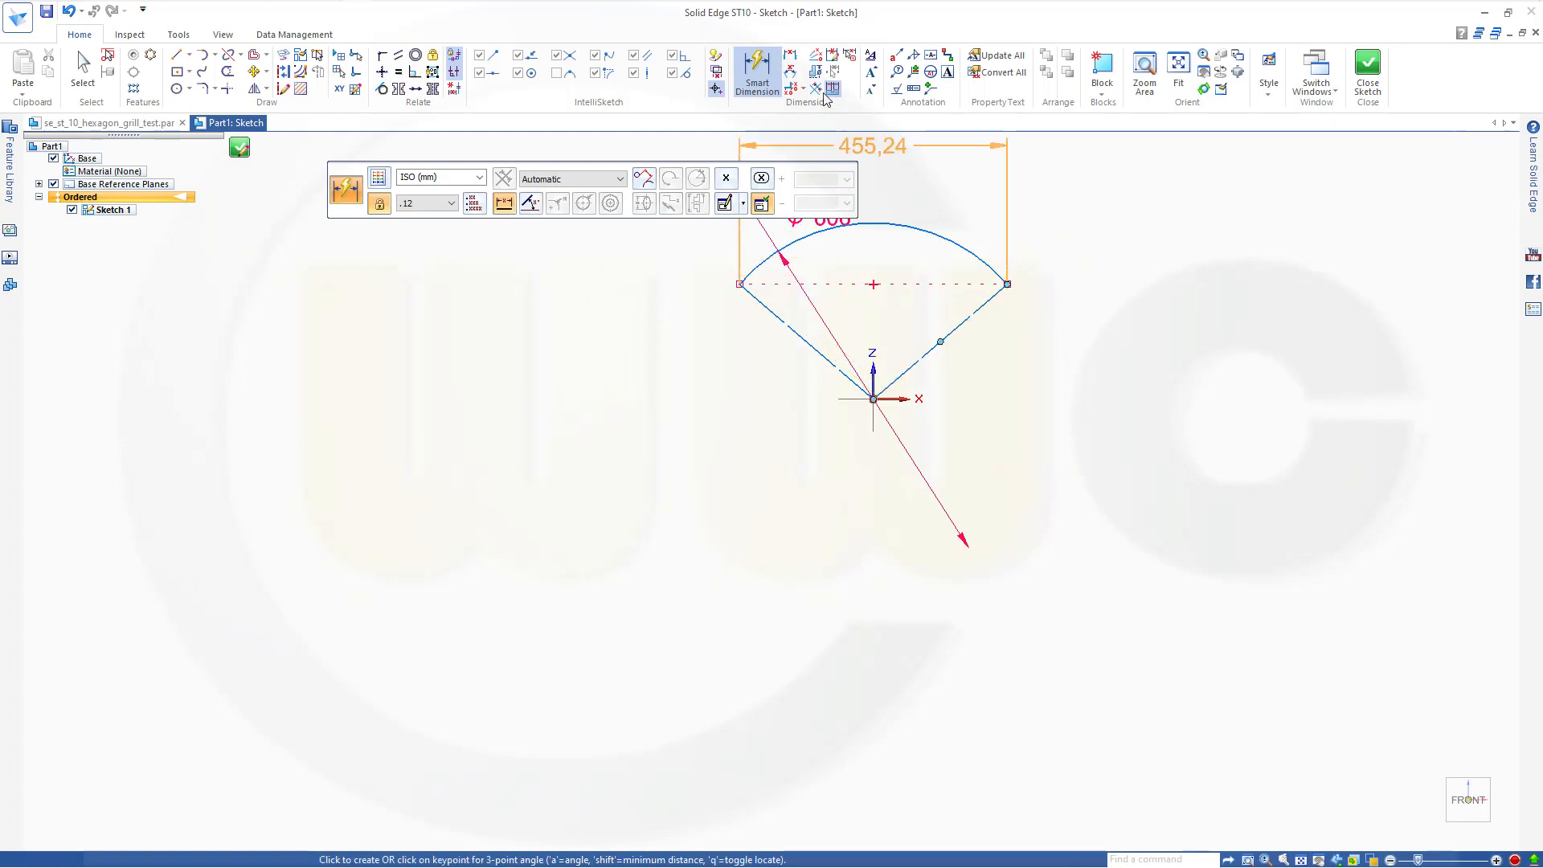
# Dimension the angle between the two radial construction lines and set it to 80°.
pyautogui.click(791, 73)
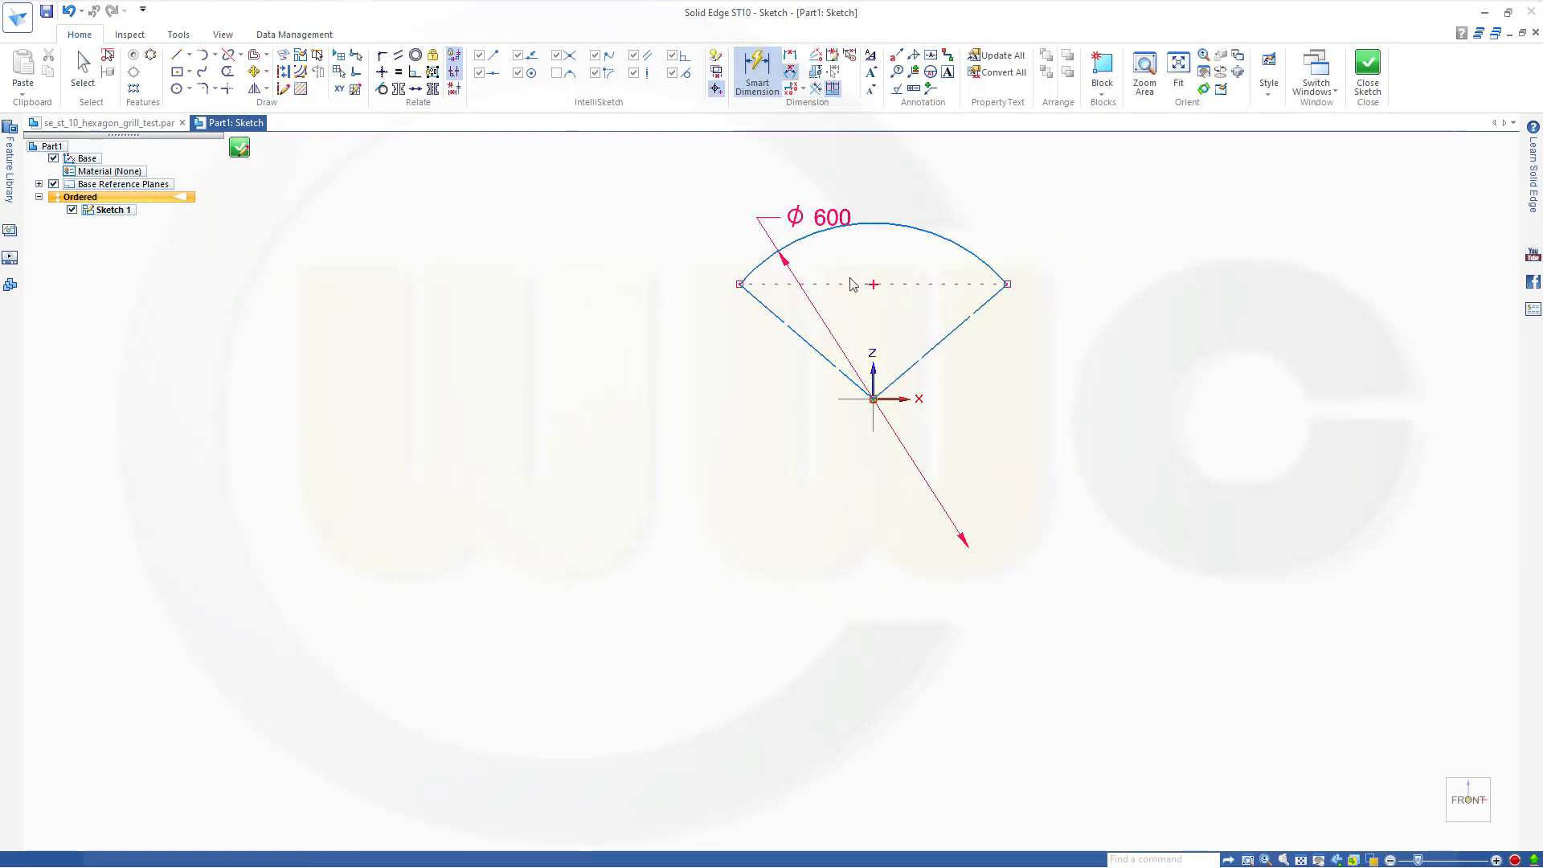
pyautogui.click(772, 310)
pyautogui.click(960, 321)
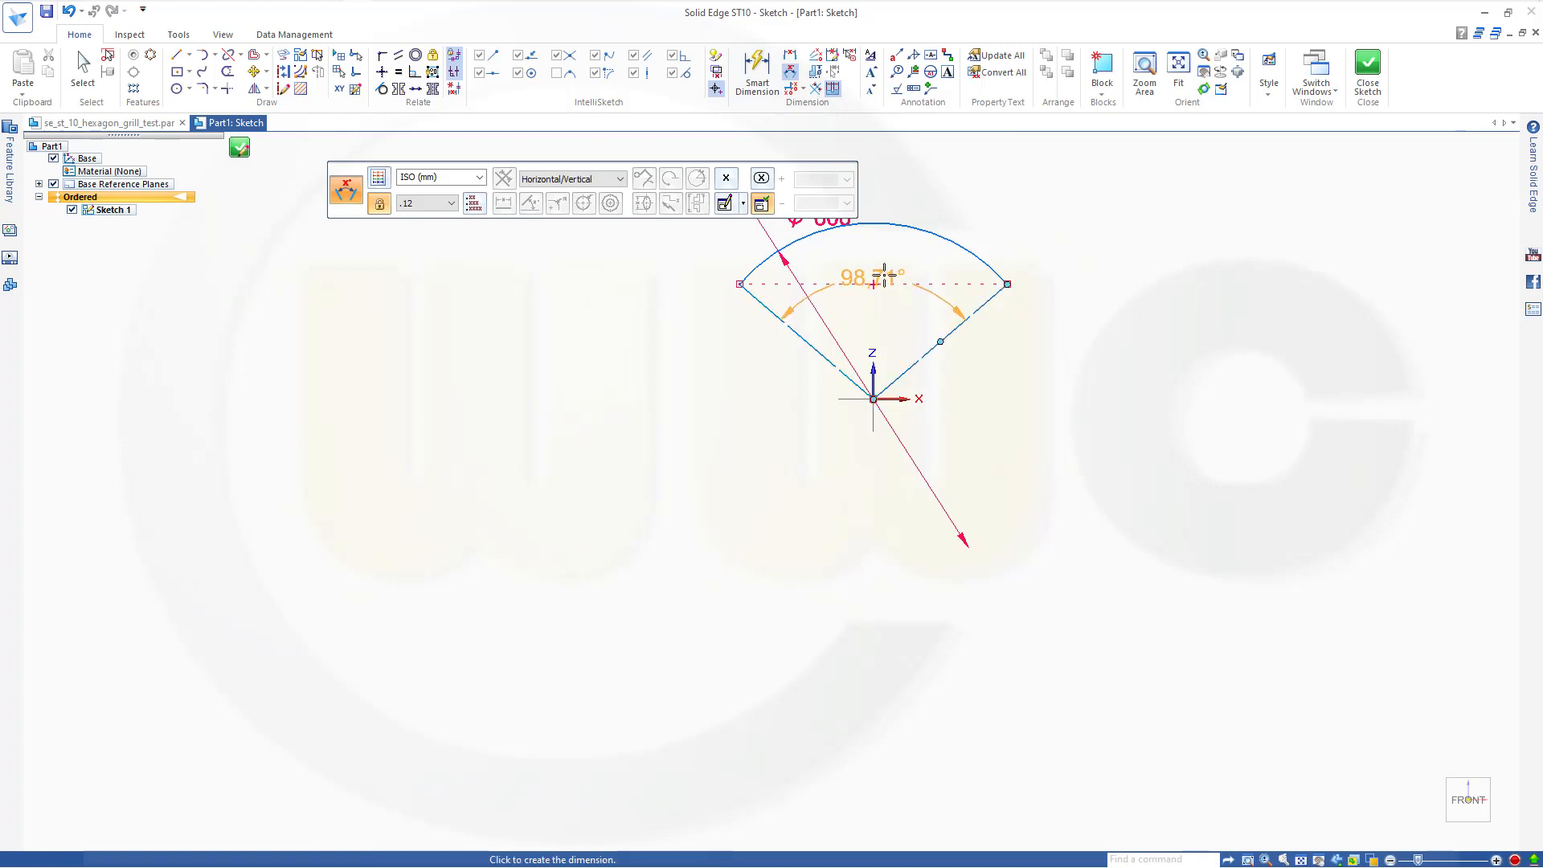
pyautogui.click(882, 261)
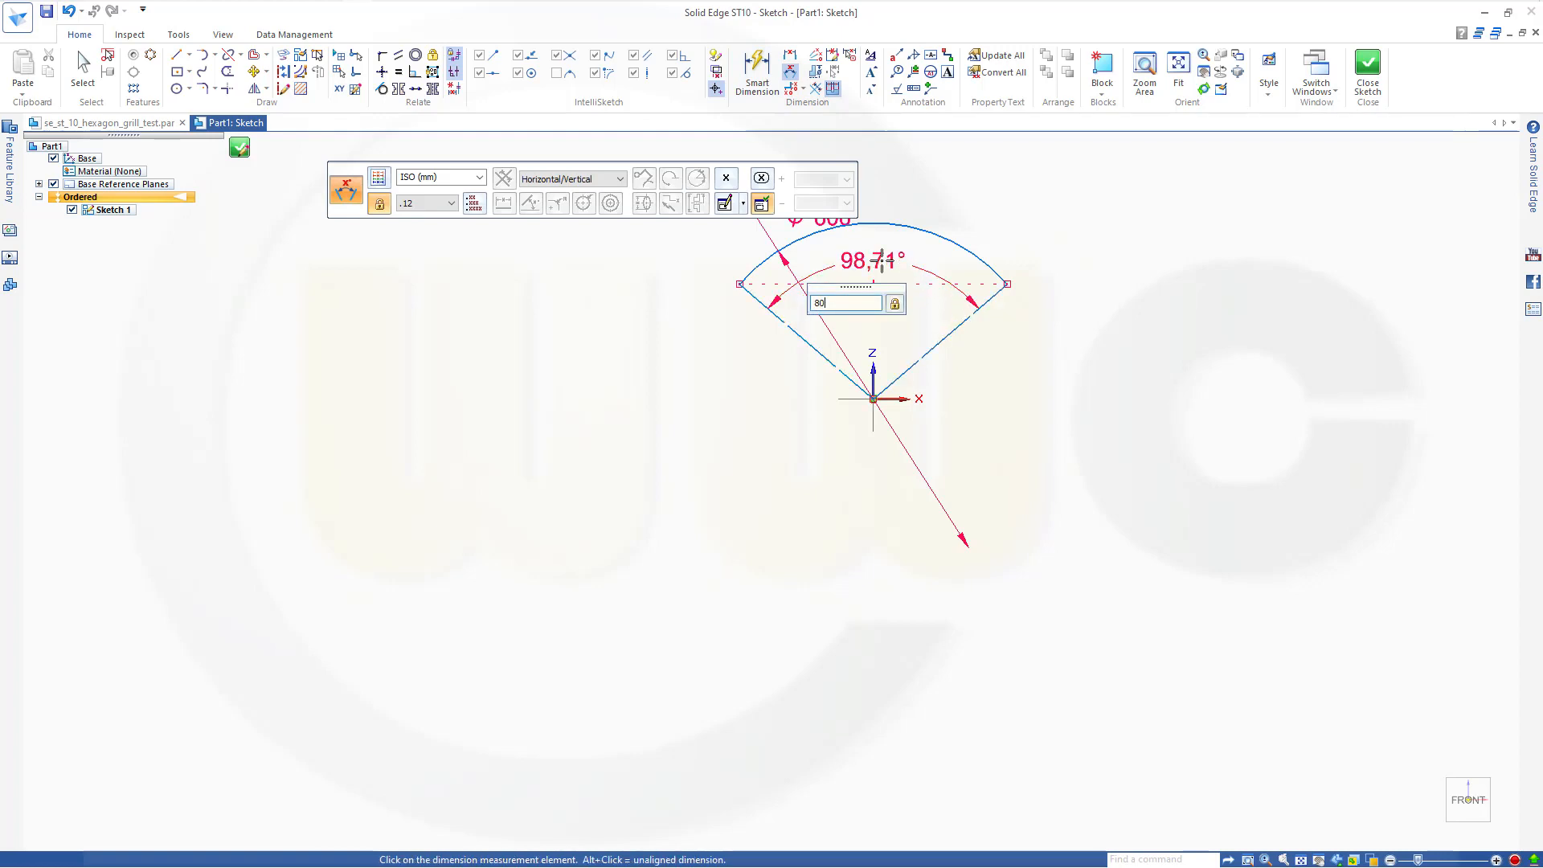
pyautogui.press('Return')
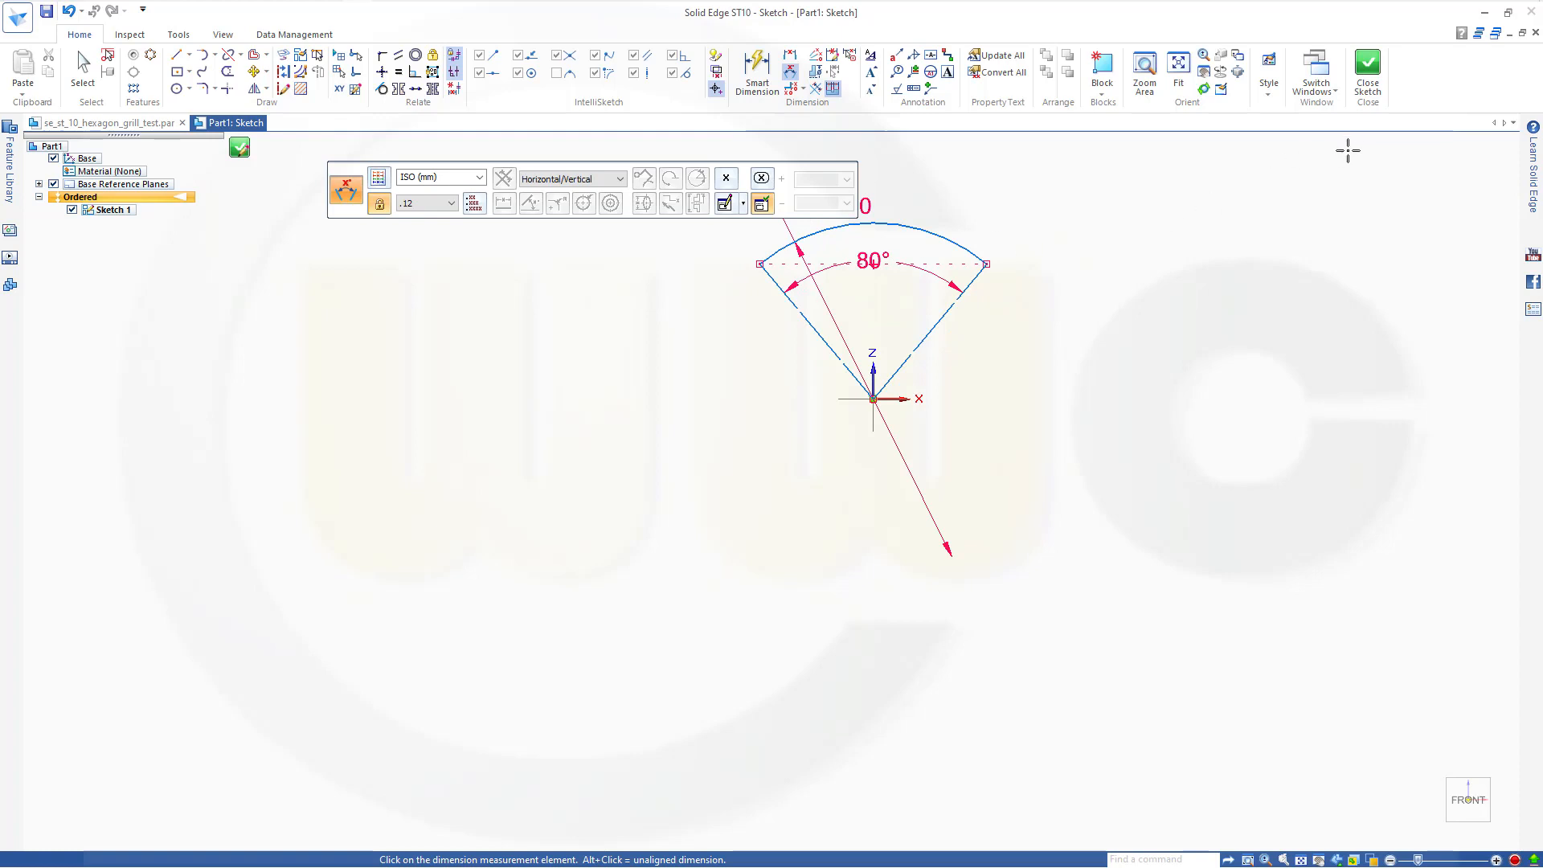
# Draw a horizontal line from the origin along the positive X axis.
pyautogui.click(176, 54)
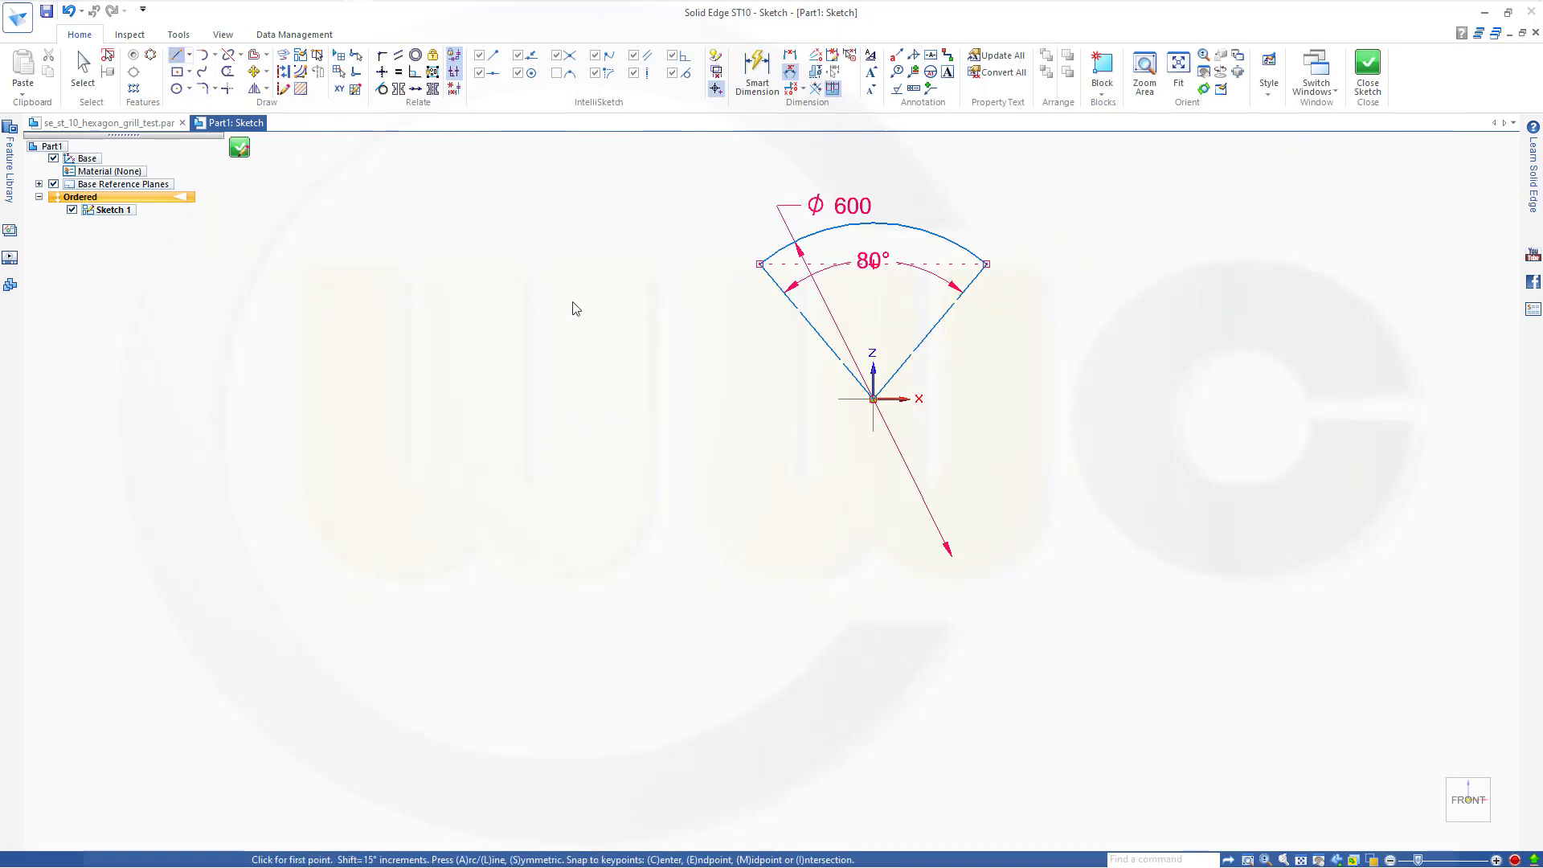
pyautogui.click(872, 398)
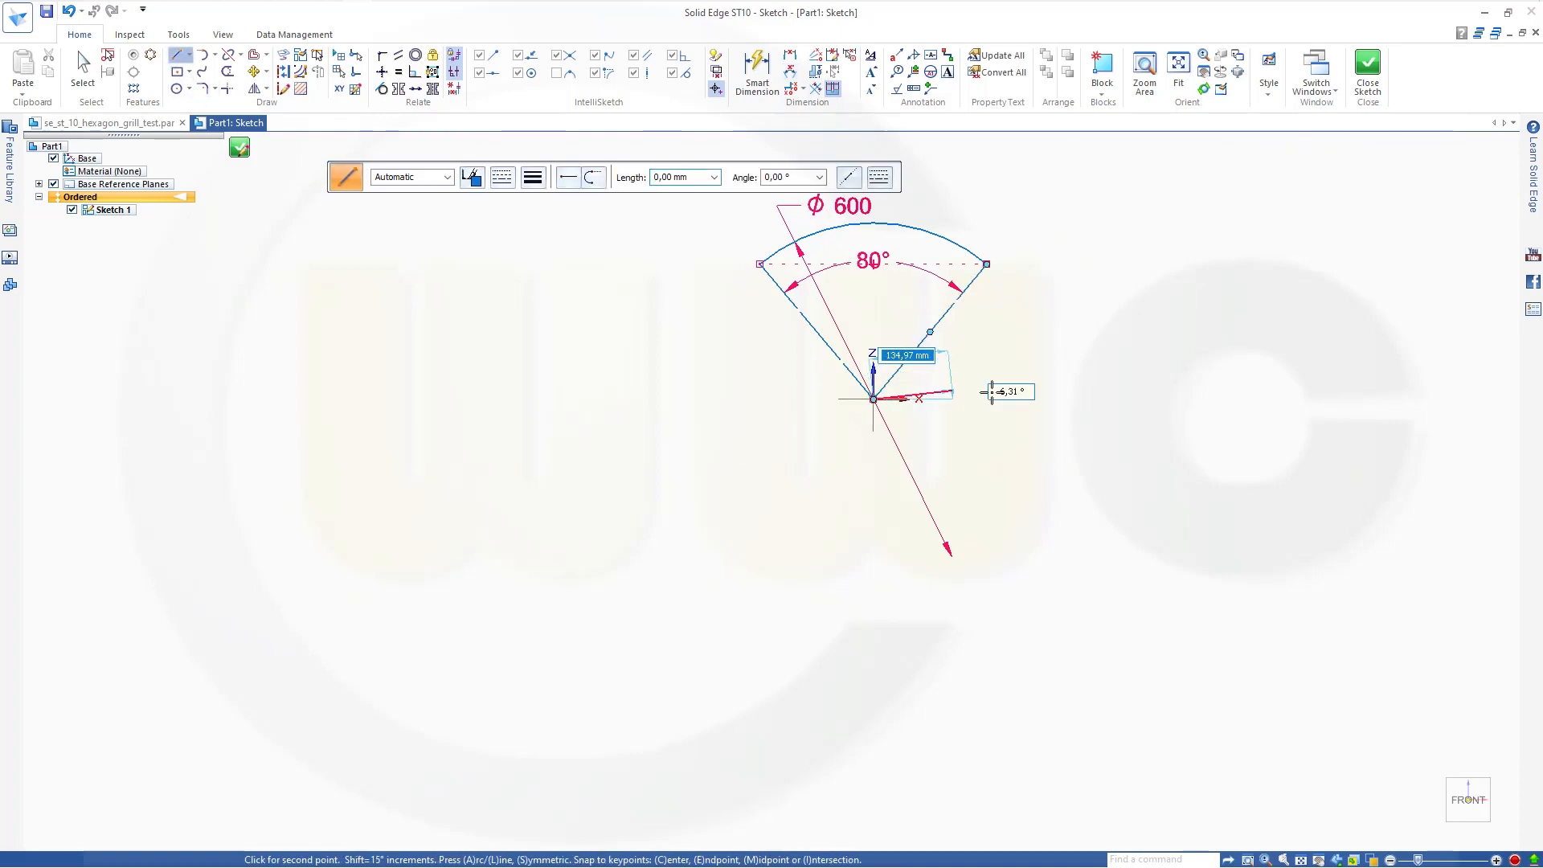
pyautogui.click(1039, 399)
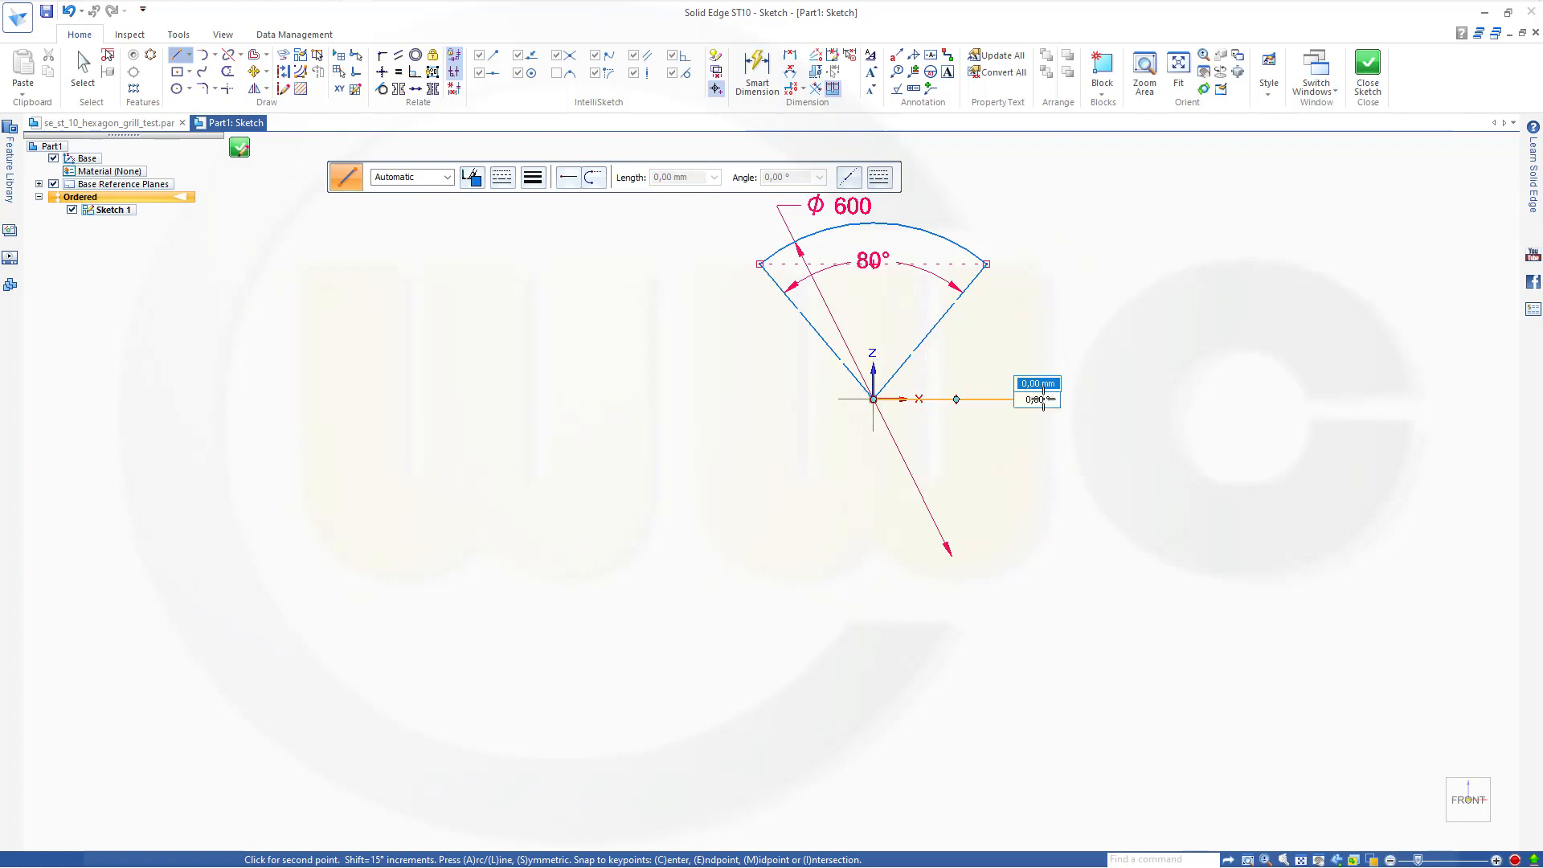
pyautogui.press('Escape')
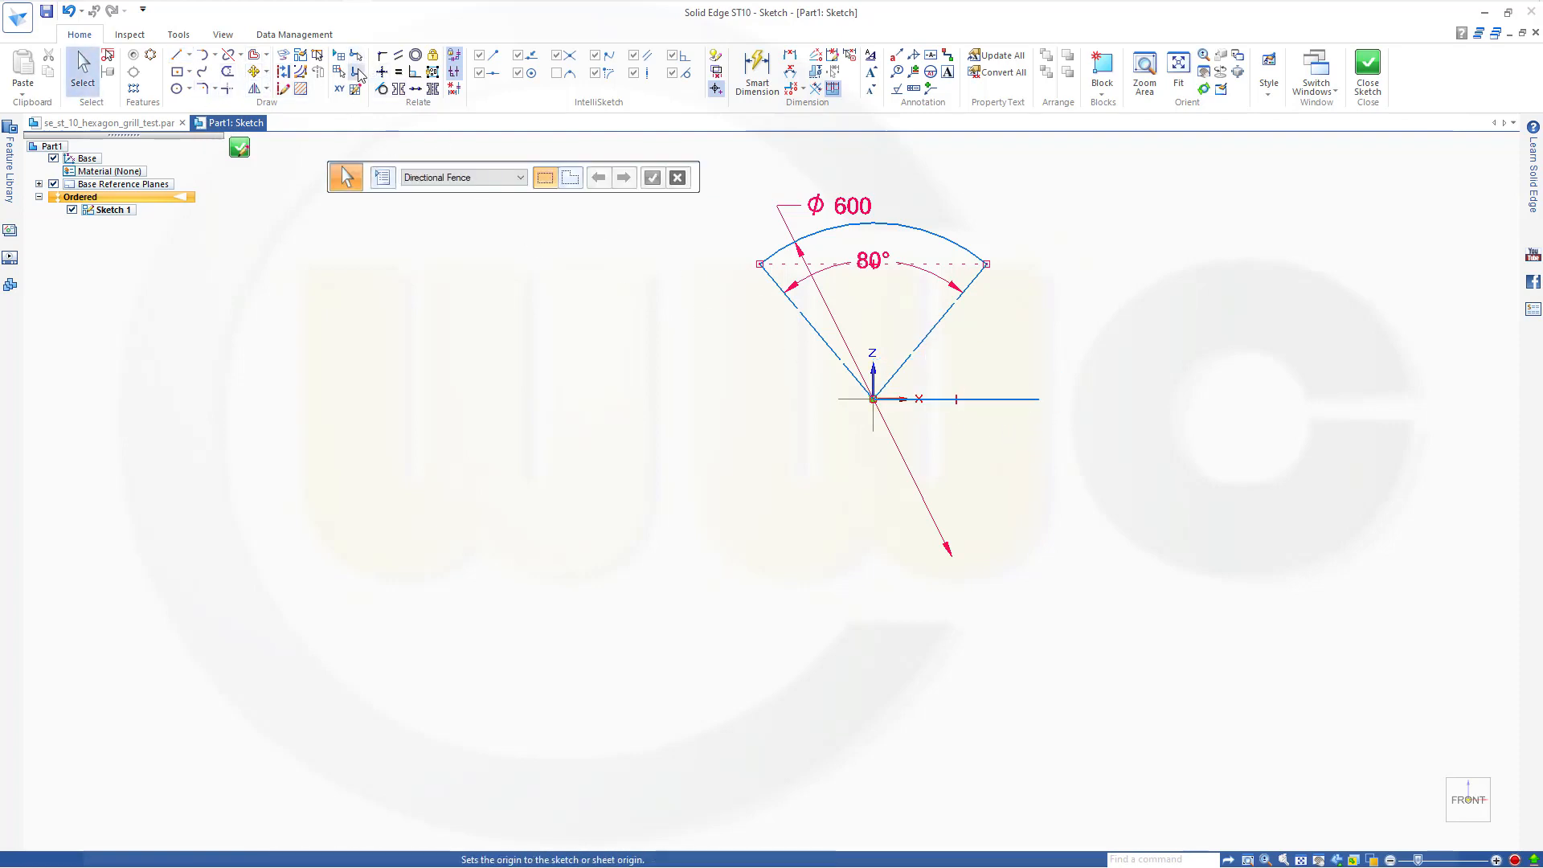
# Convert the horizontal line from the origin to construction geometry and finish the arc profile sketch.
pyautogui.click(283, 77)
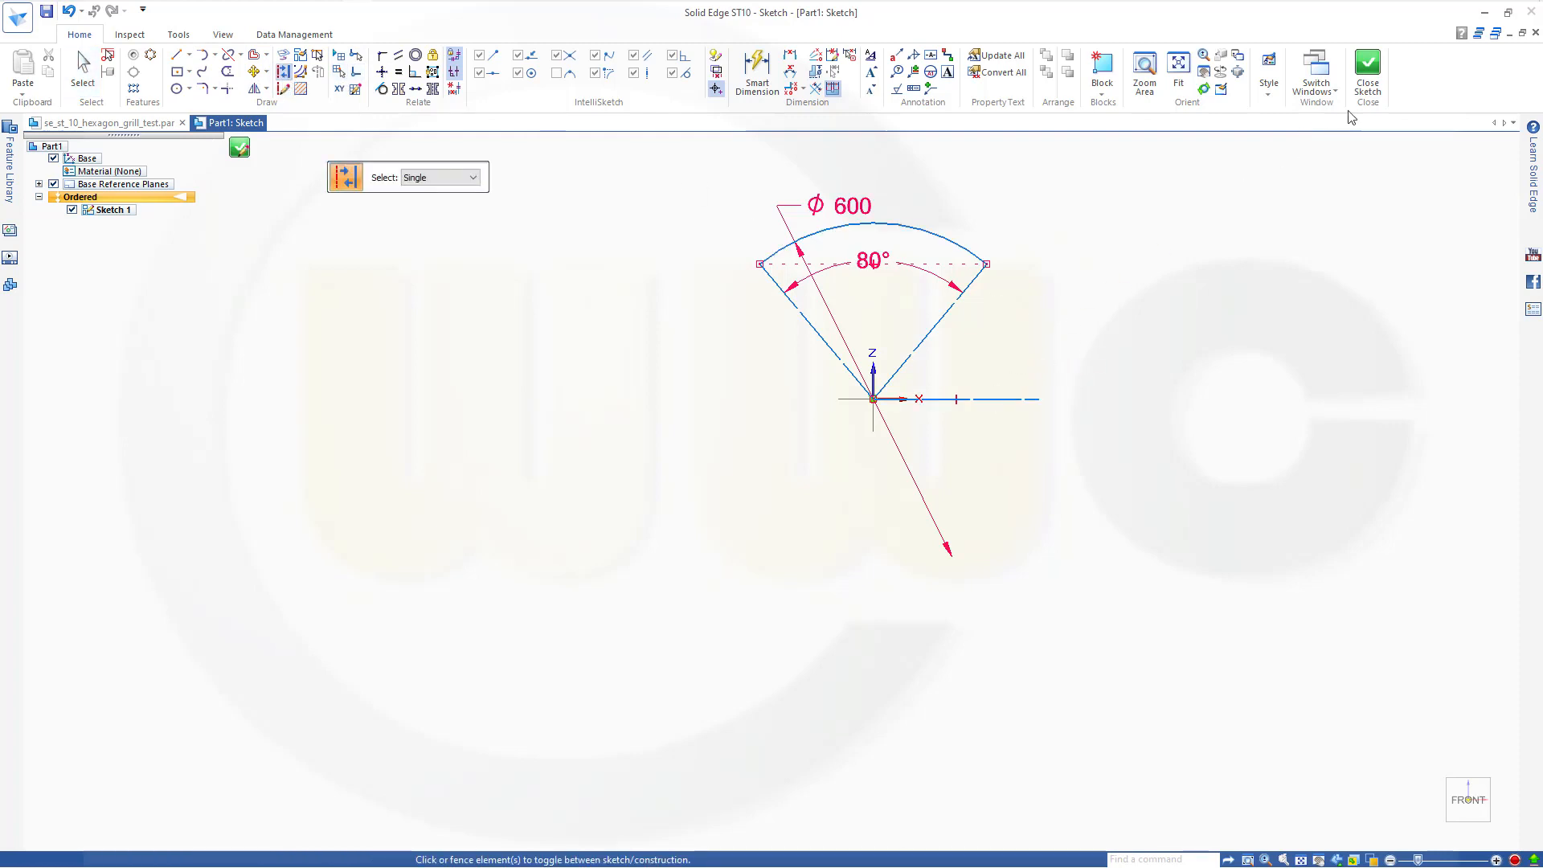
pyautogui.click(1367, 68)
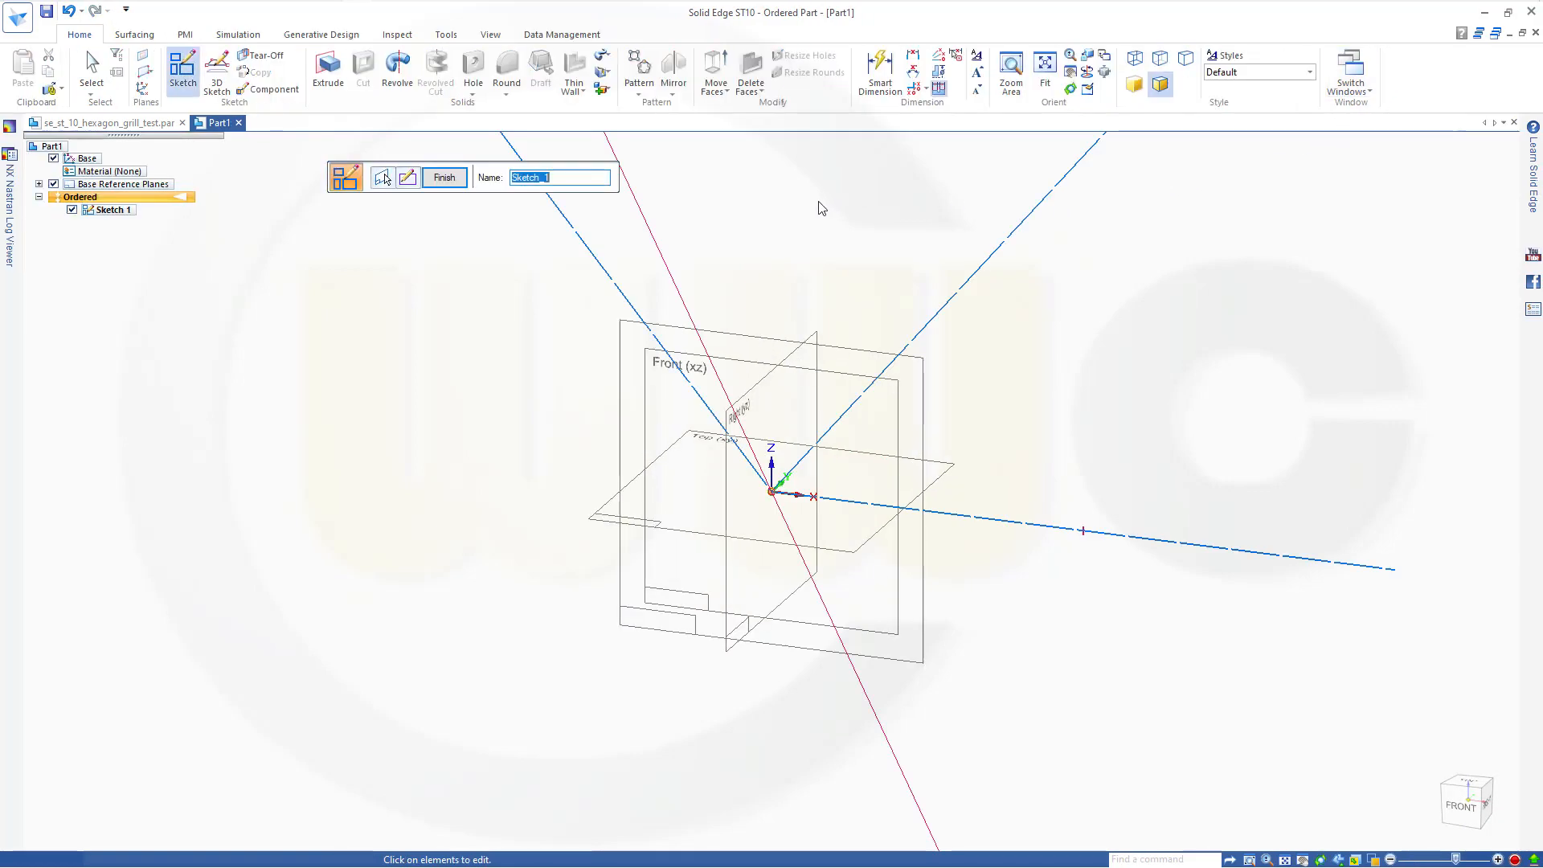
pyautogui.click(426, 181)
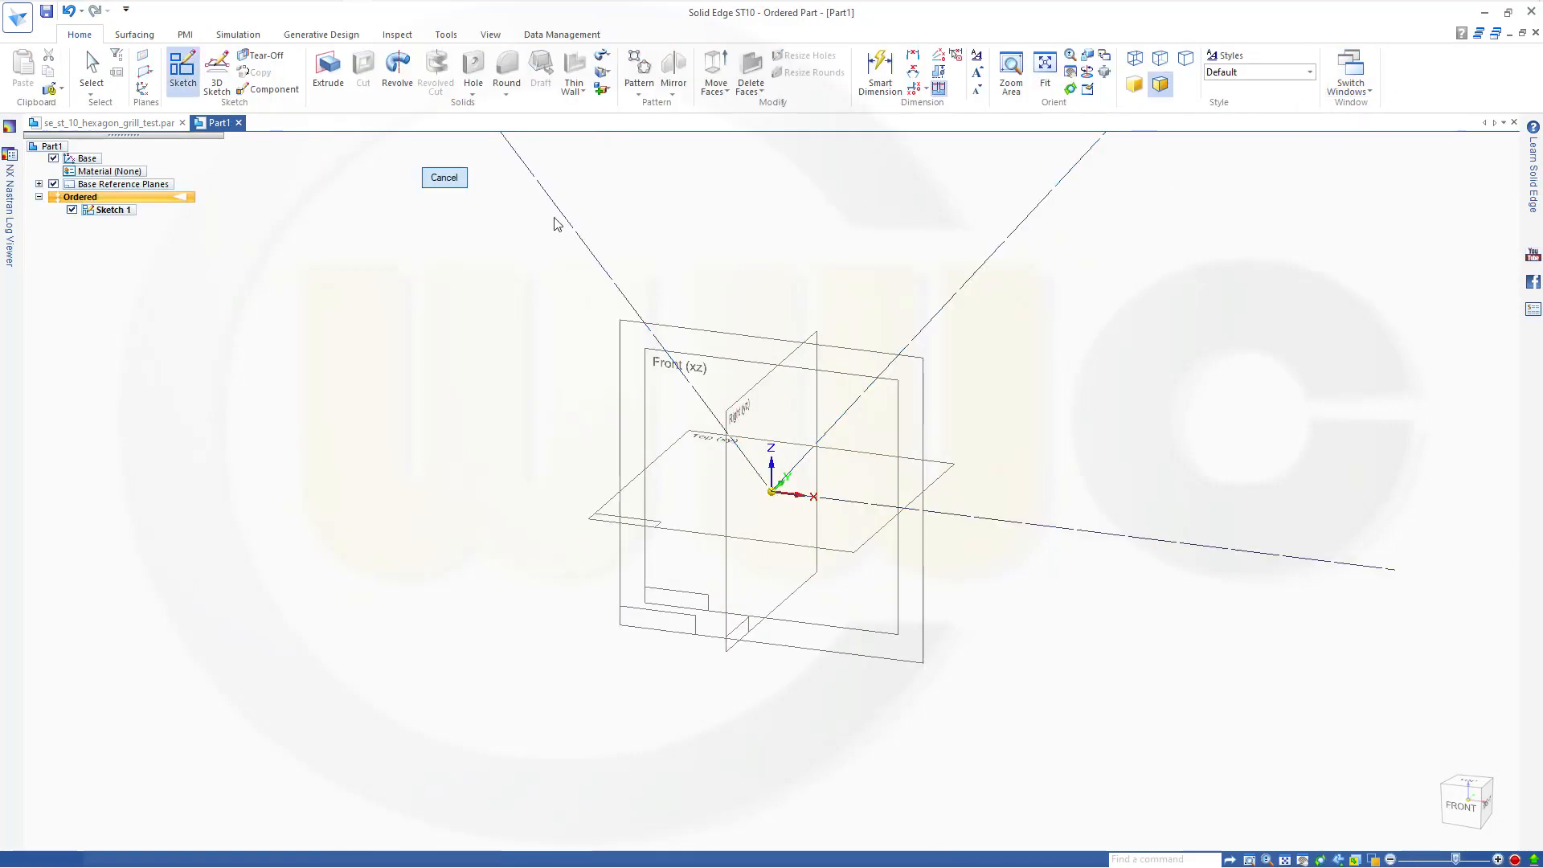
# Start a revolved surface from the sketched arc, using the horizontal construction line as the revolution axis.
pyautogui.moveTo(731, 258); pyautogui.dragTo(749, 375, button='middle')
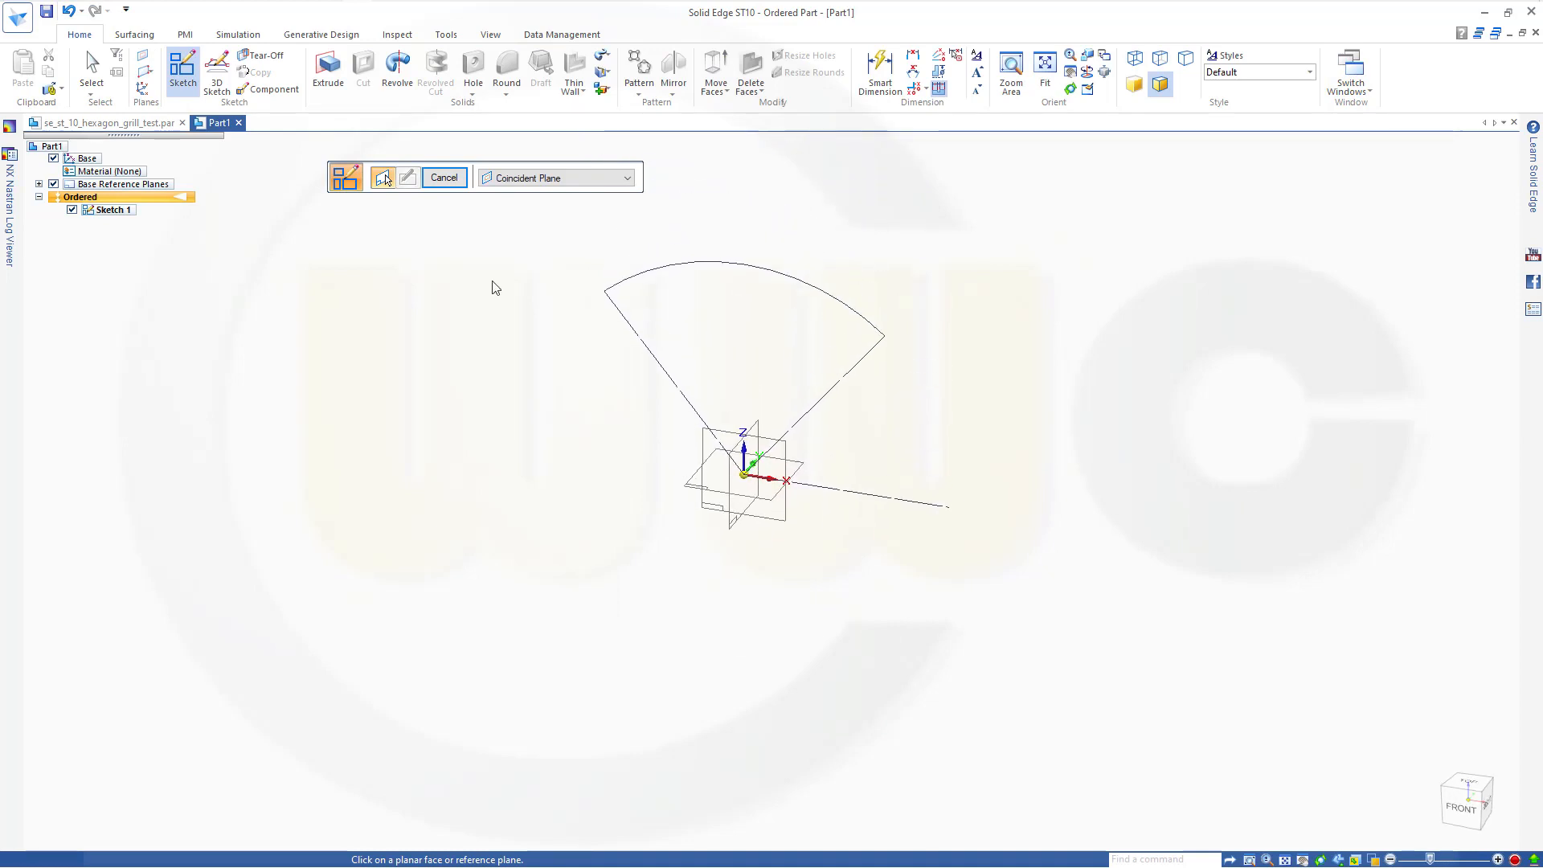
pyautogui.click(142, 41)
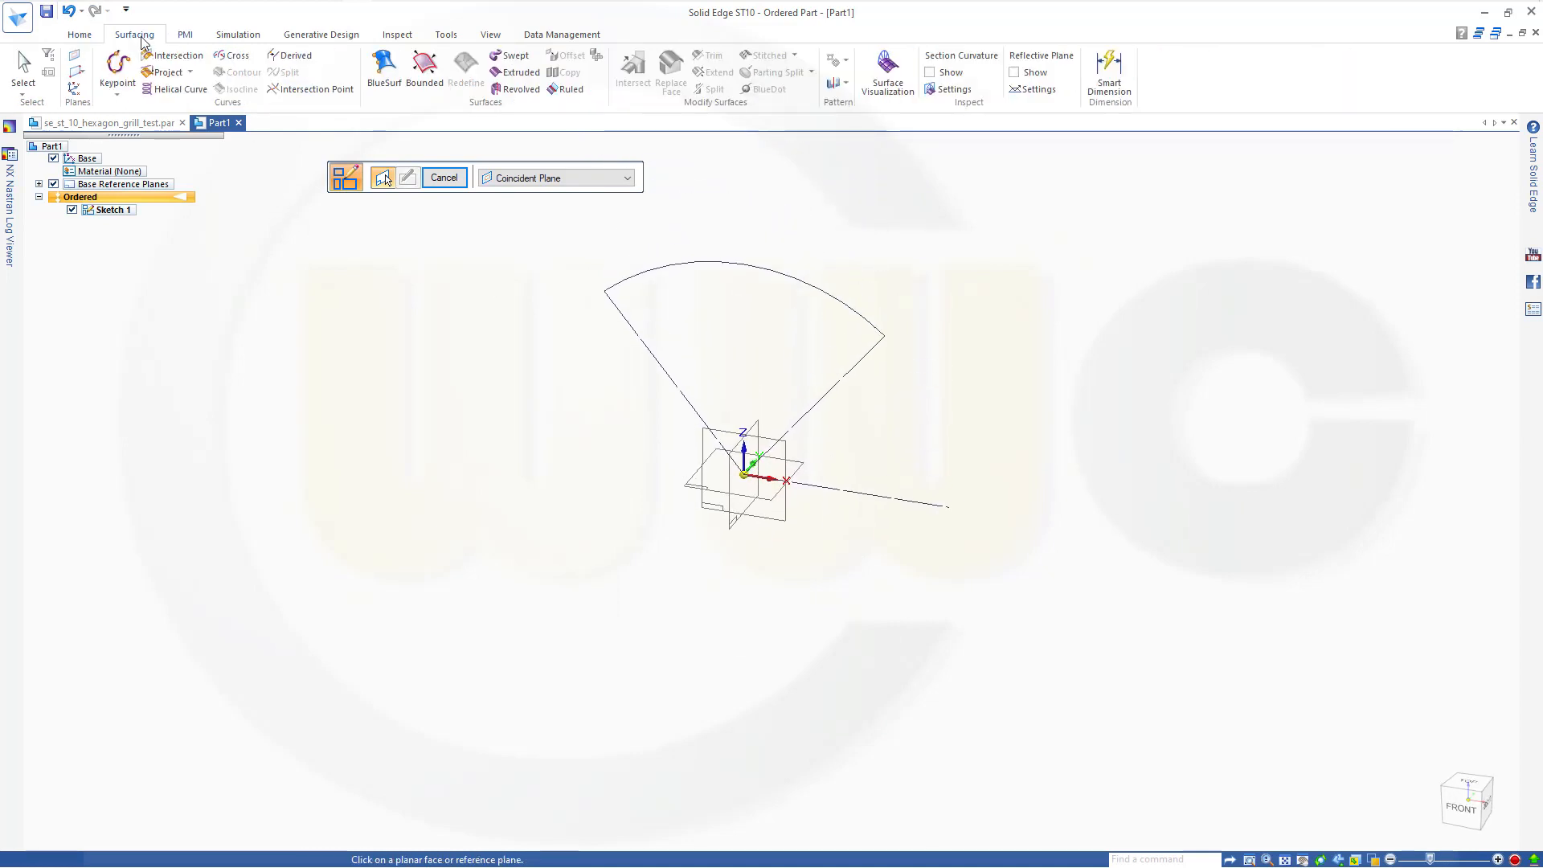
pyautogui.click(519, 94)
pyautogui.rightClick(518, 95)
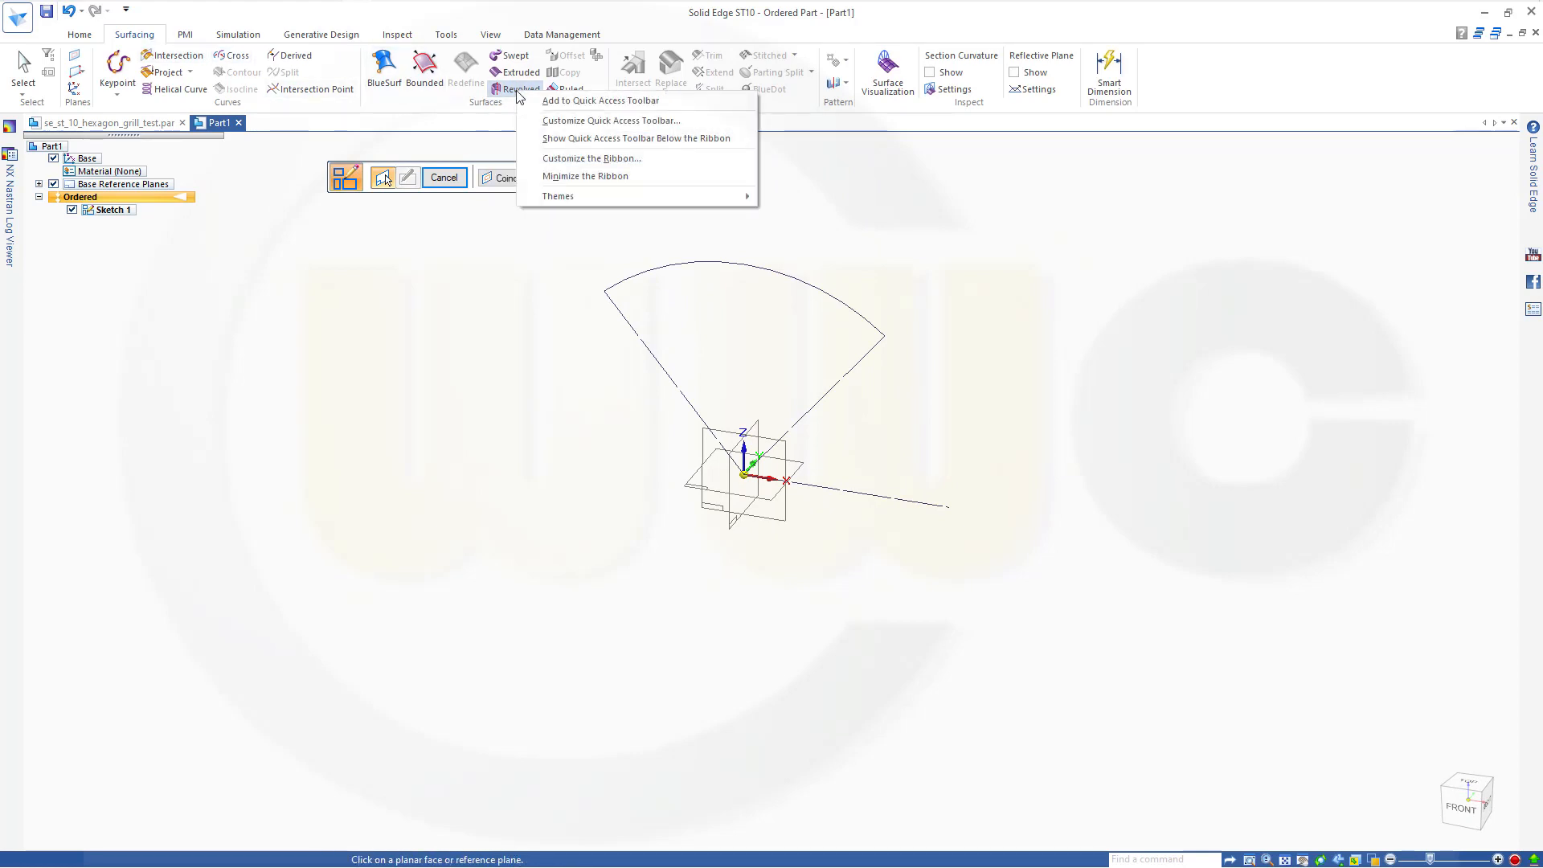
pyautogui.click(499, 91)
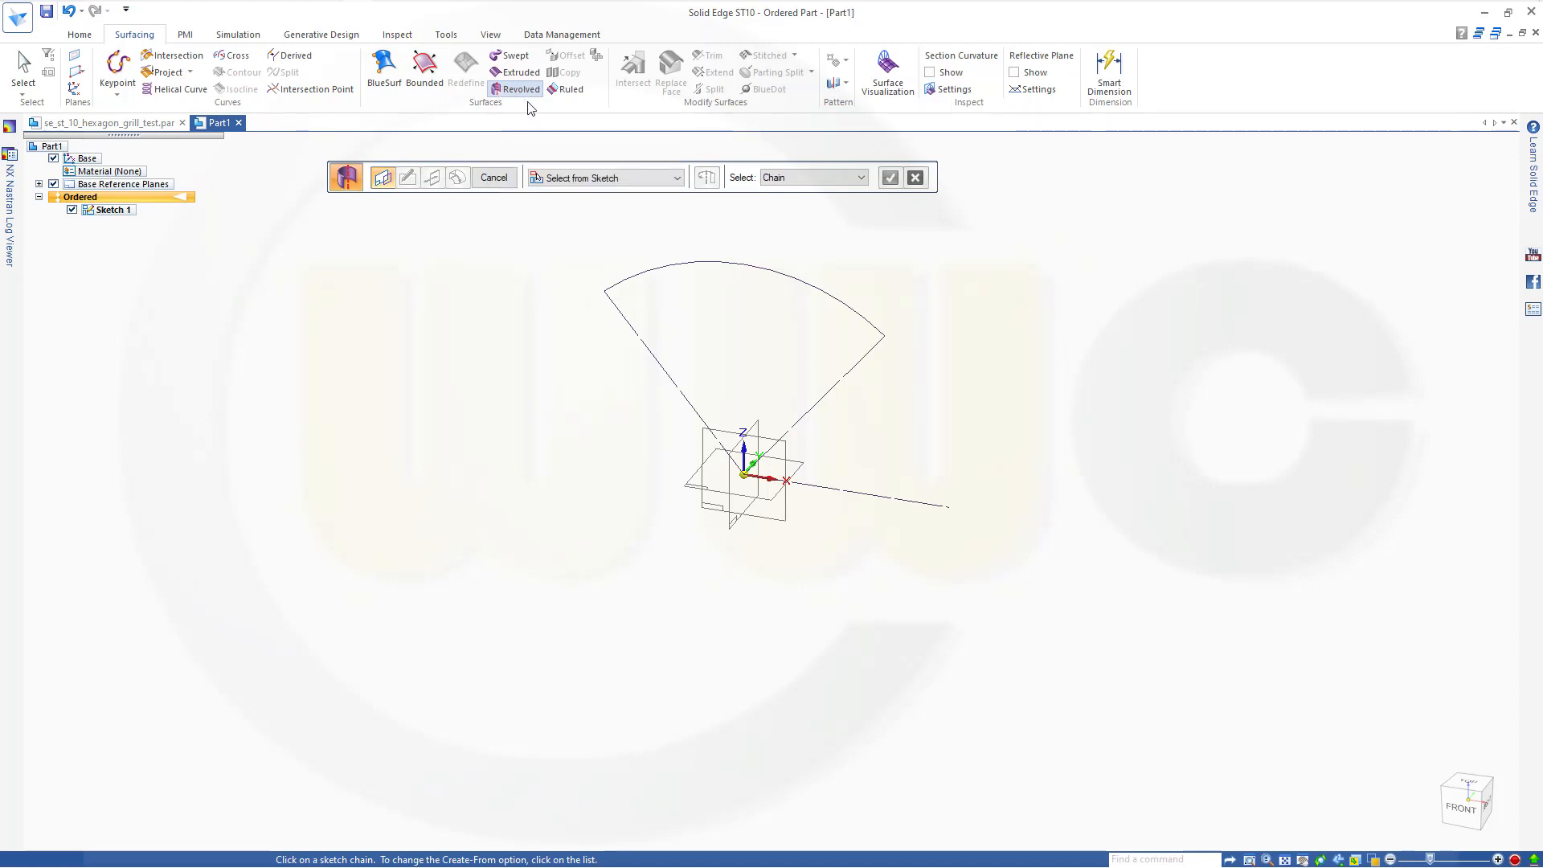
pyautogui.click(682, 274)
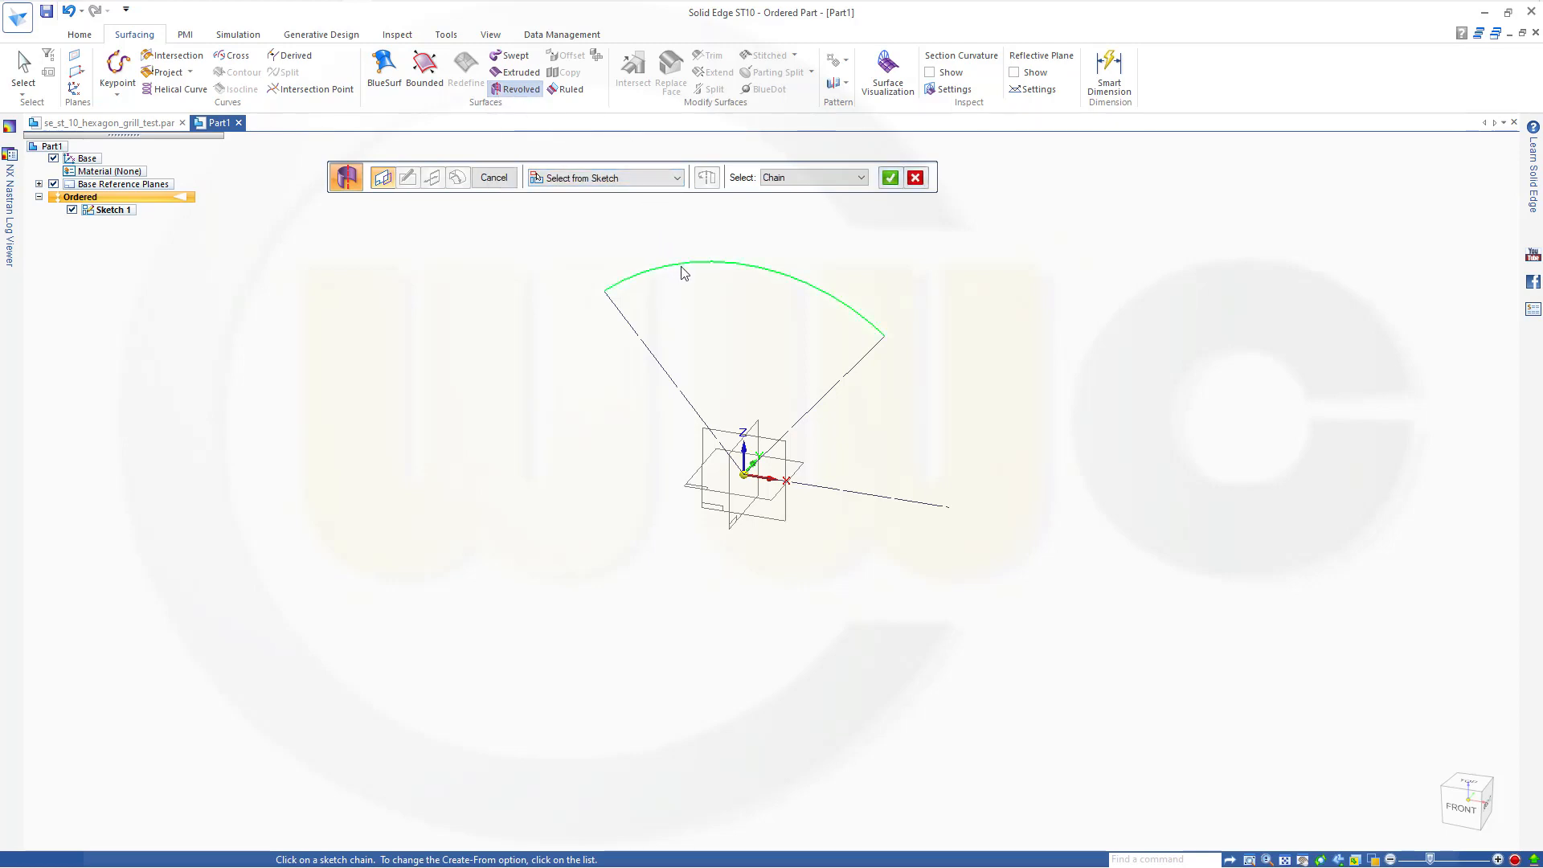
pyautogui.rightClick(938, 234)
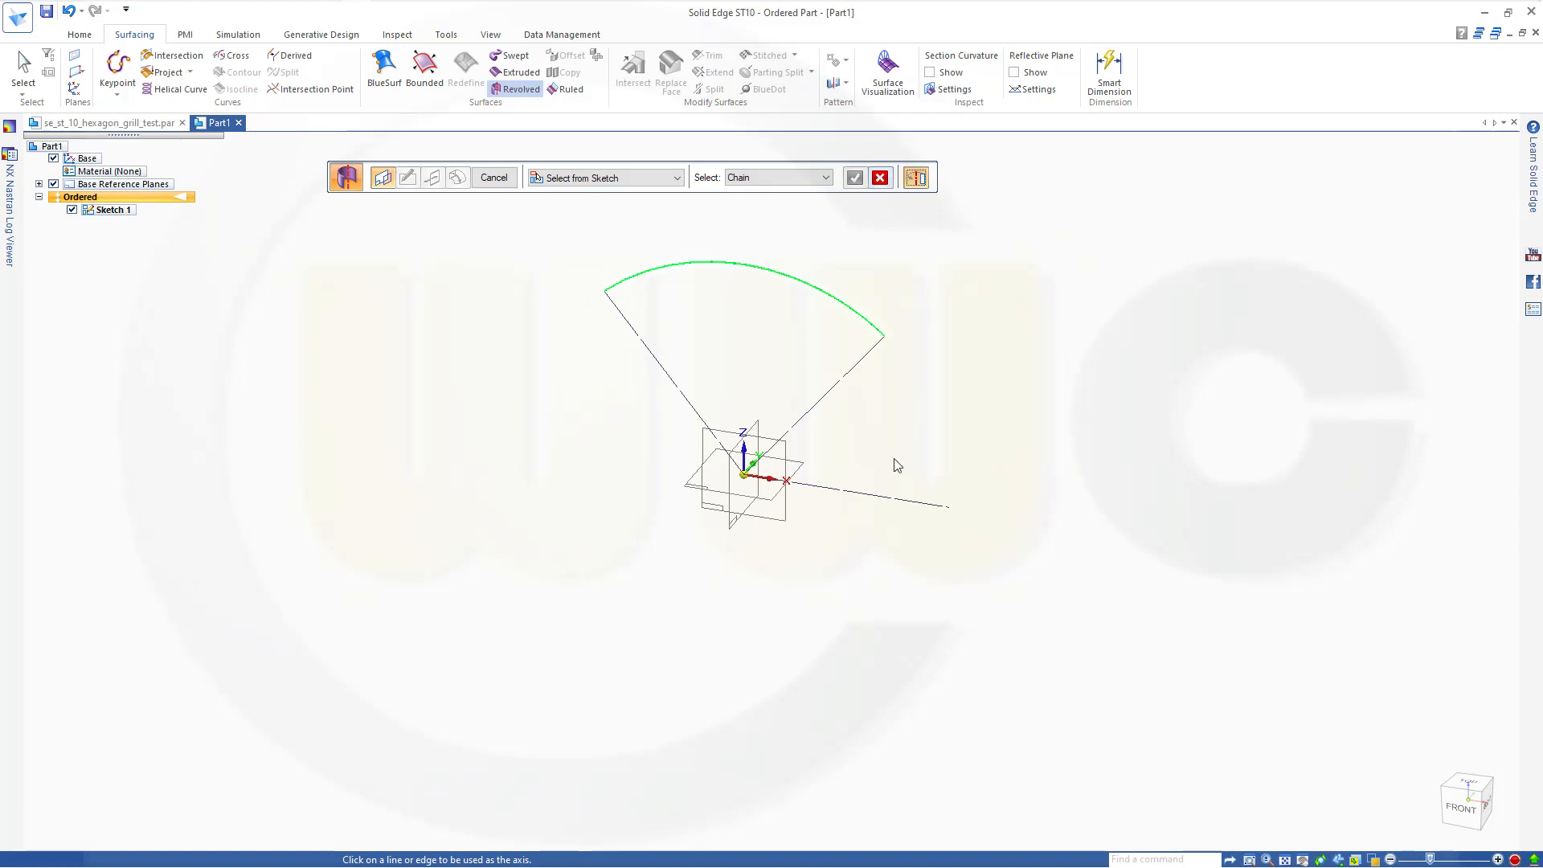
pyautogui.click(885, 506)
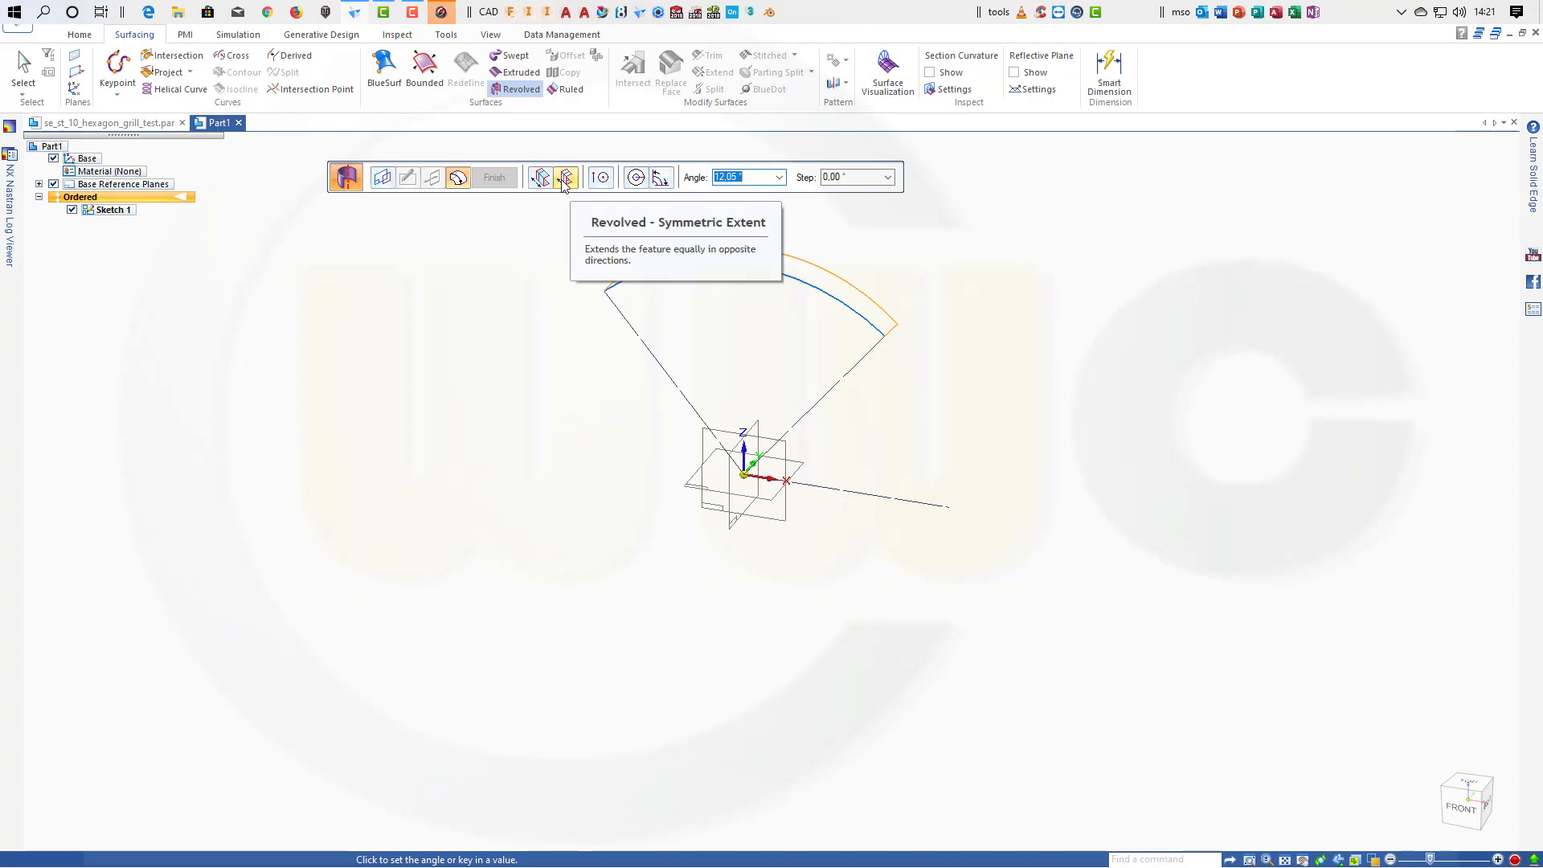
# Give the revolved surface a symmetric extent about the arc, accept its angle and finish the feature.
pyautogui.click(565, 181)
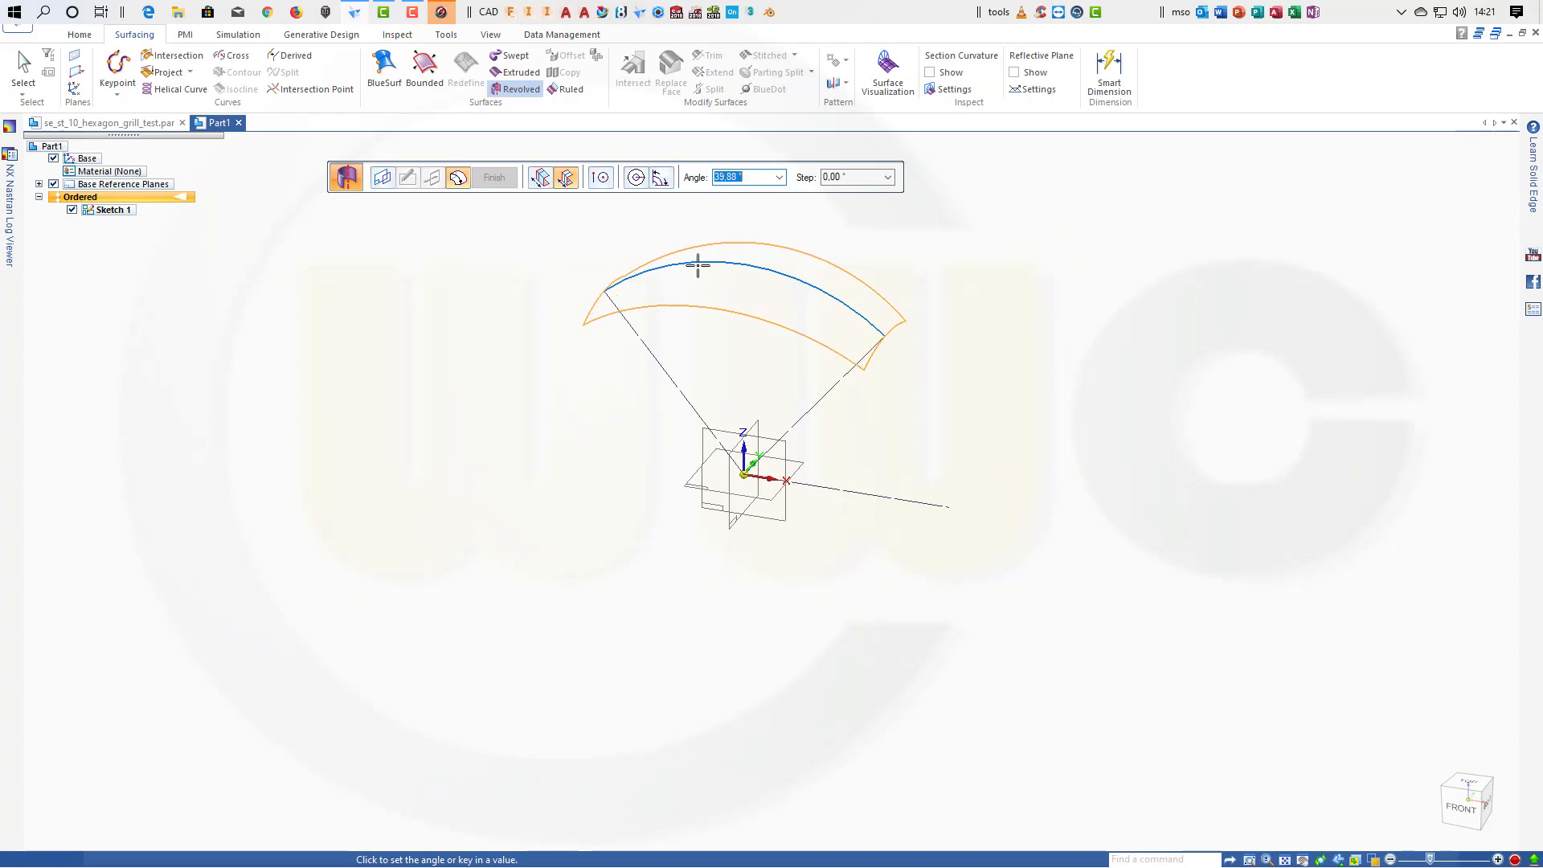
pyautogui.moveTo(680, 286); pyautogui.dragTo(655, 365, button='middle')
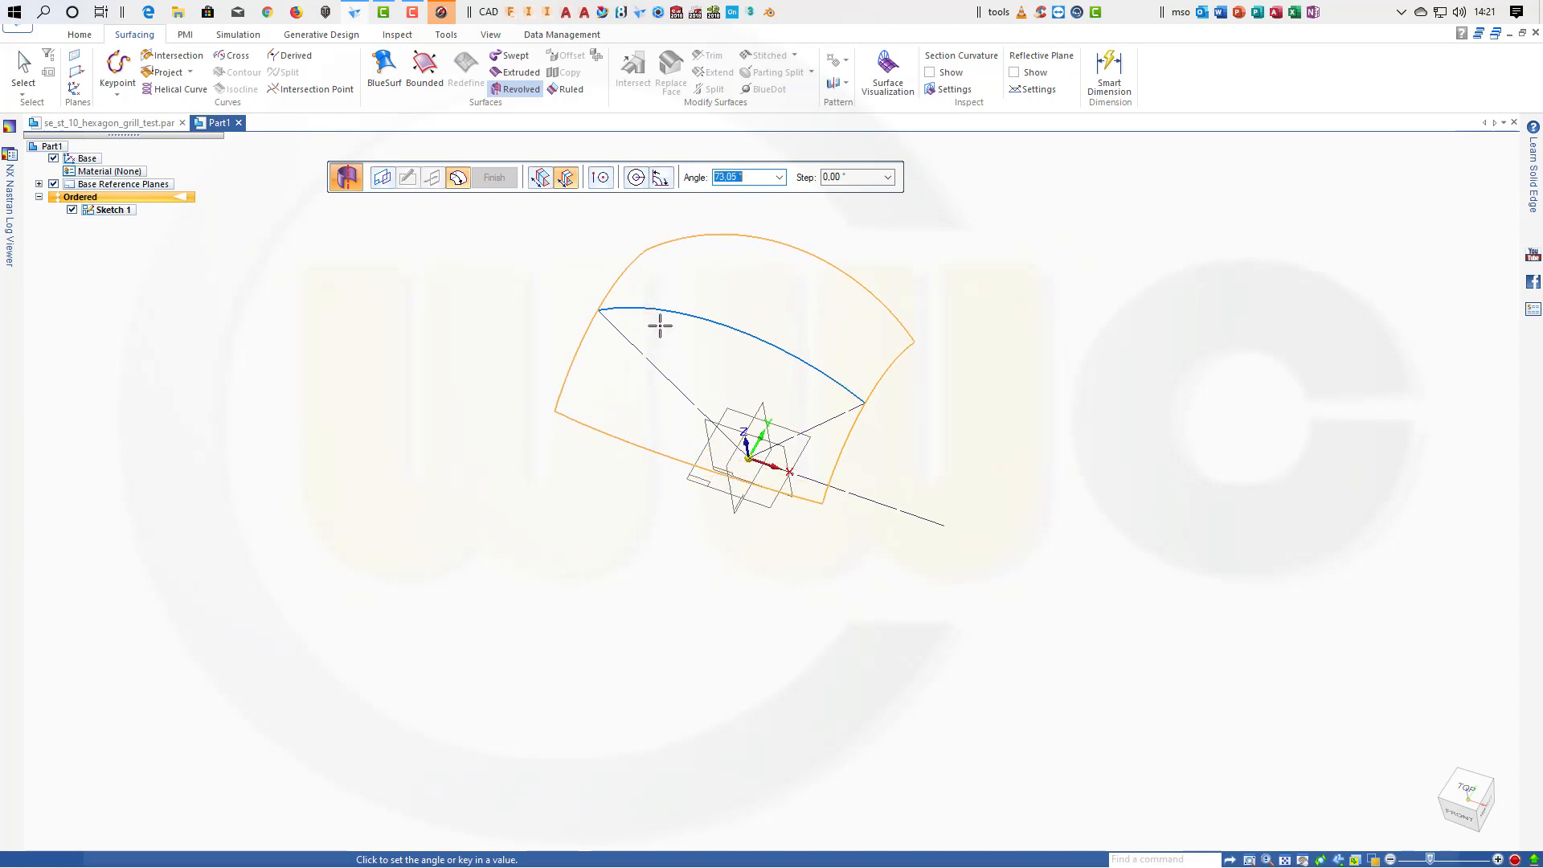
pyautogui.press('Return')
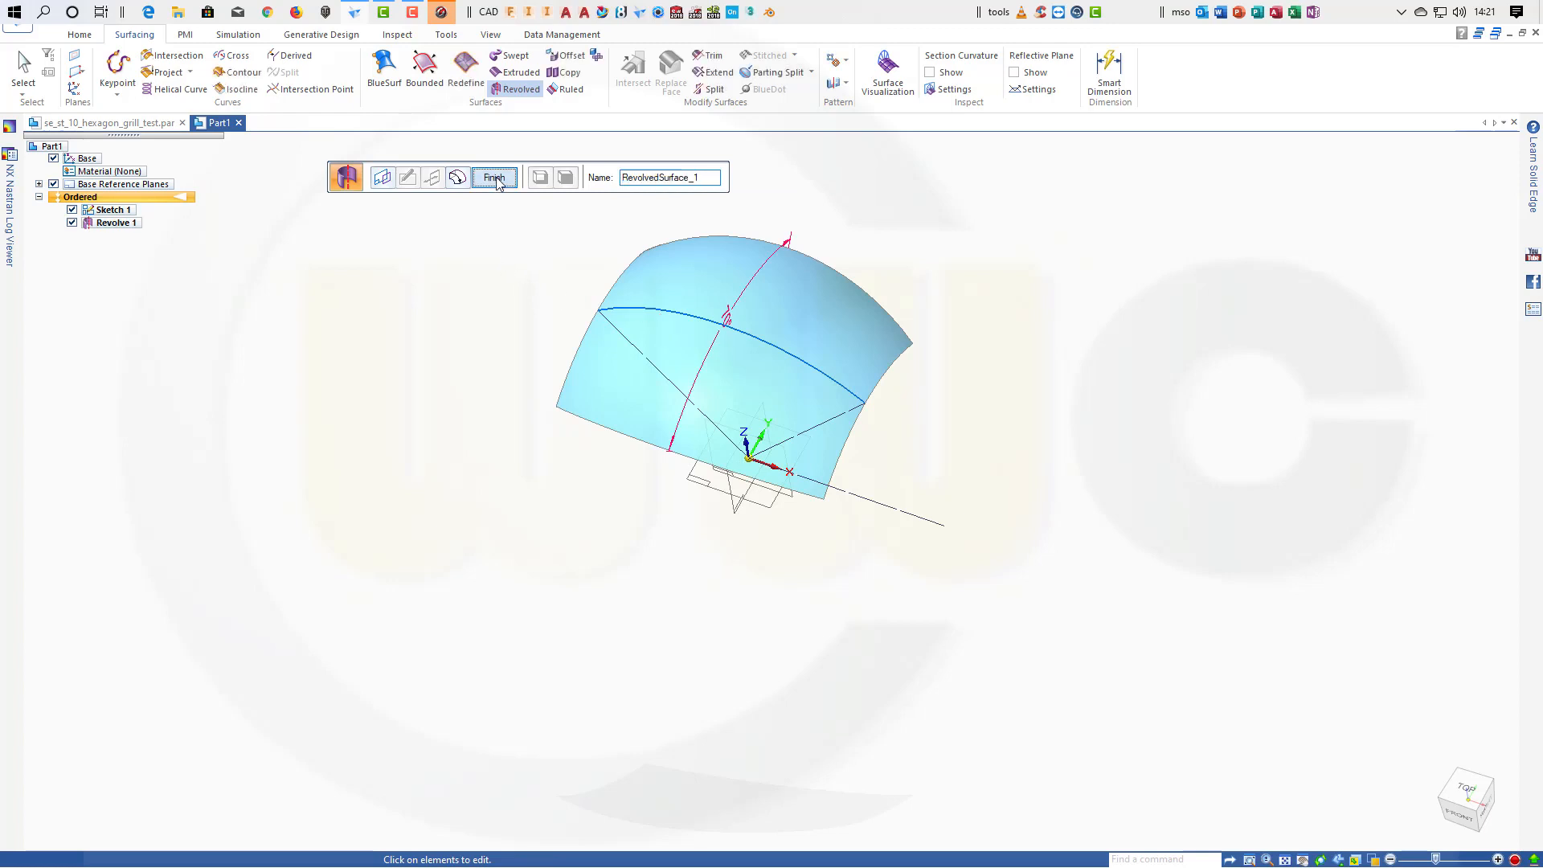
pyautogui.click(494, 178)
pyautogui.click(495, 178)
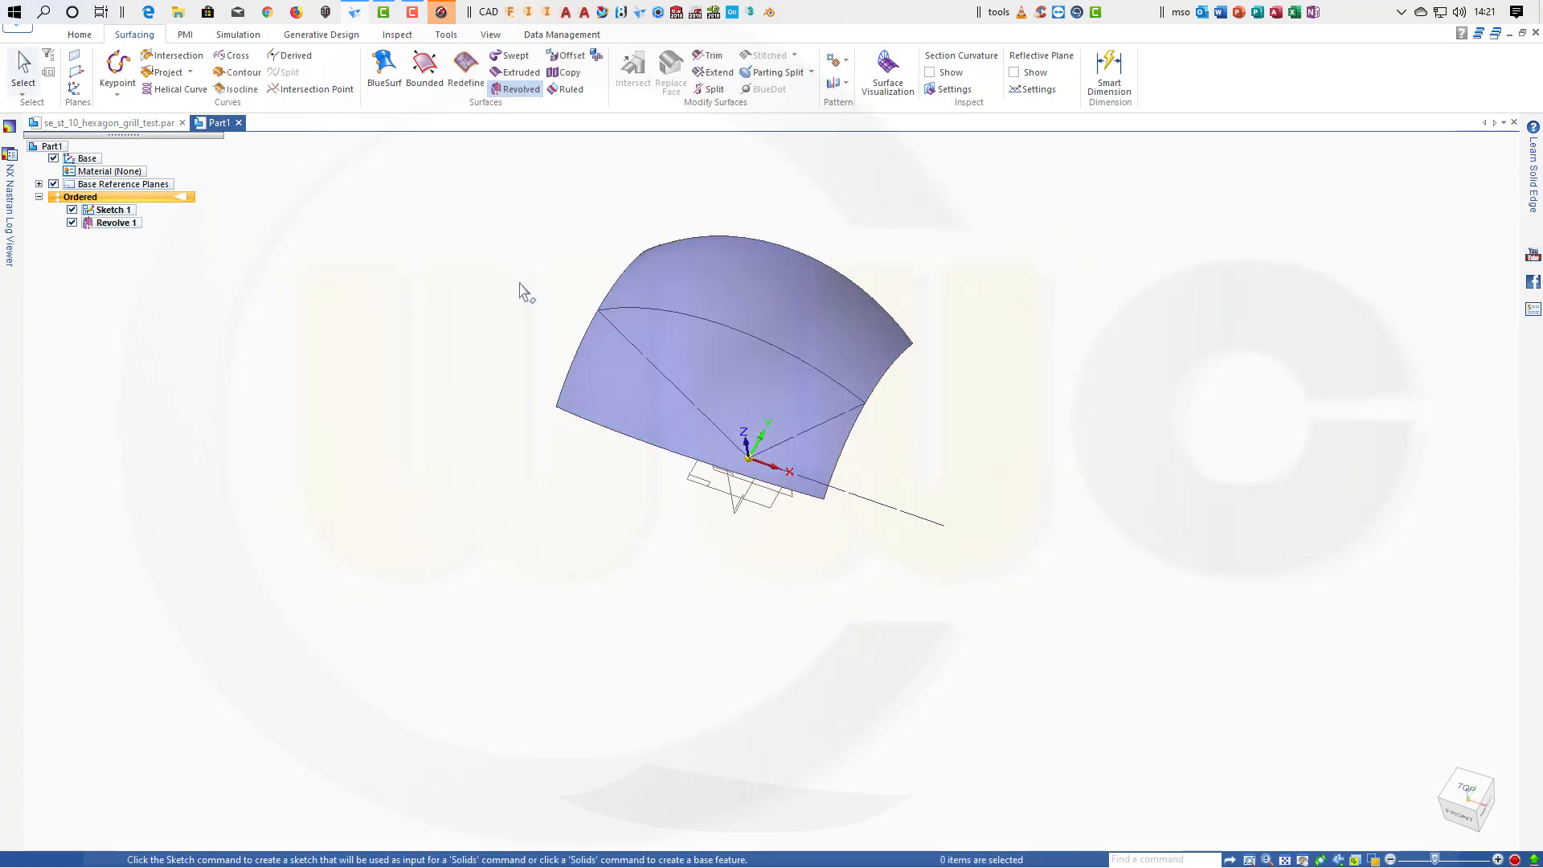
# Create a reference plane tangent to the revolved surface, placed near the crown of the surface.
pyautogui.scroll(-2, 520, 284)
pyautogui.moveTo(520, 284); pyautogui.dragTo(562, 234, button='middle')
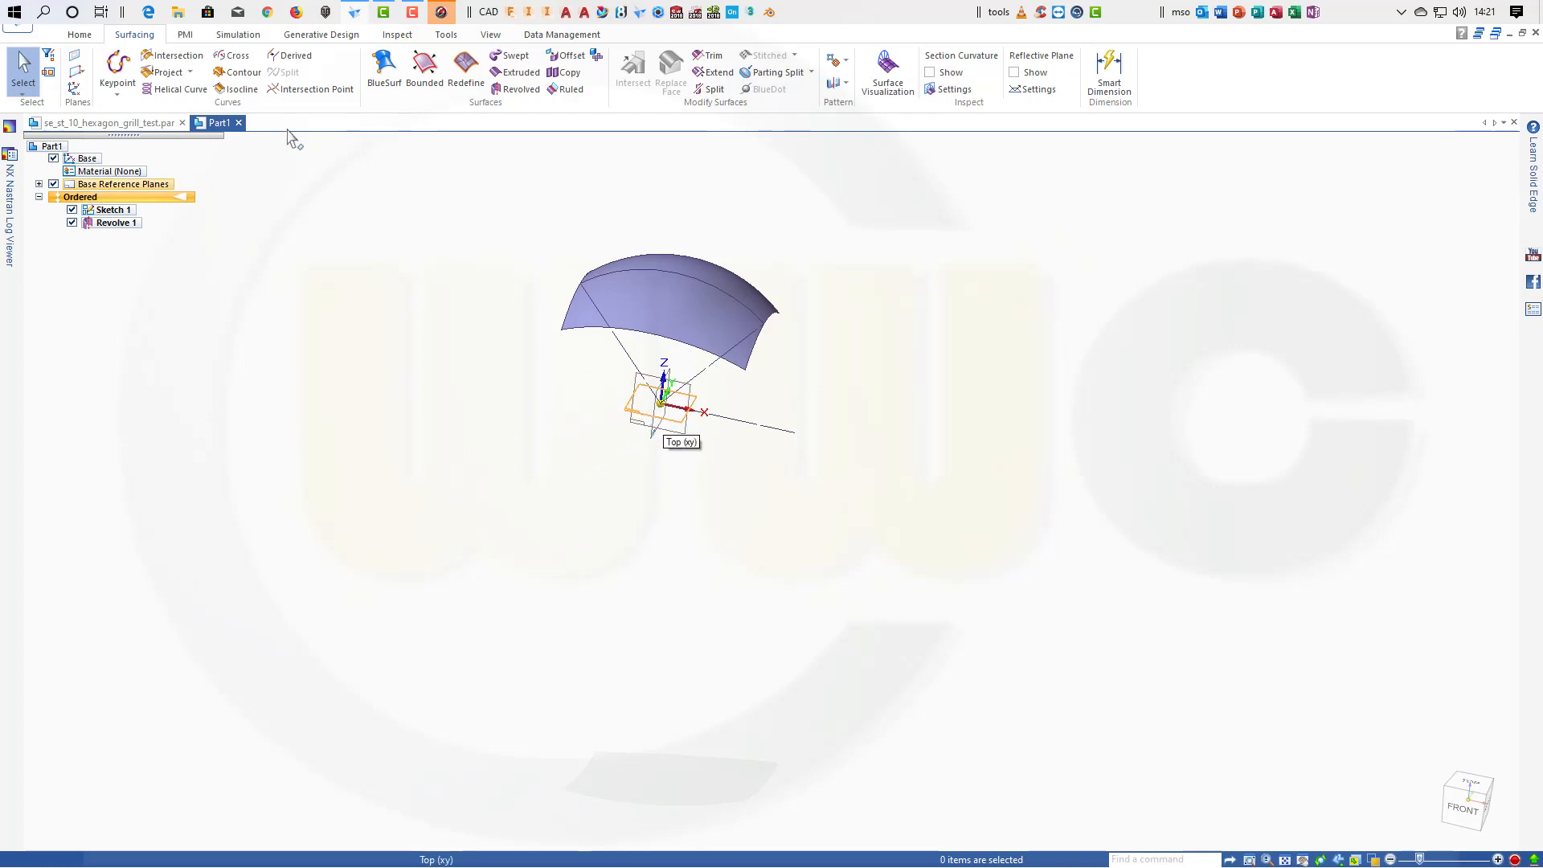
pyautogui.click(83, 75)
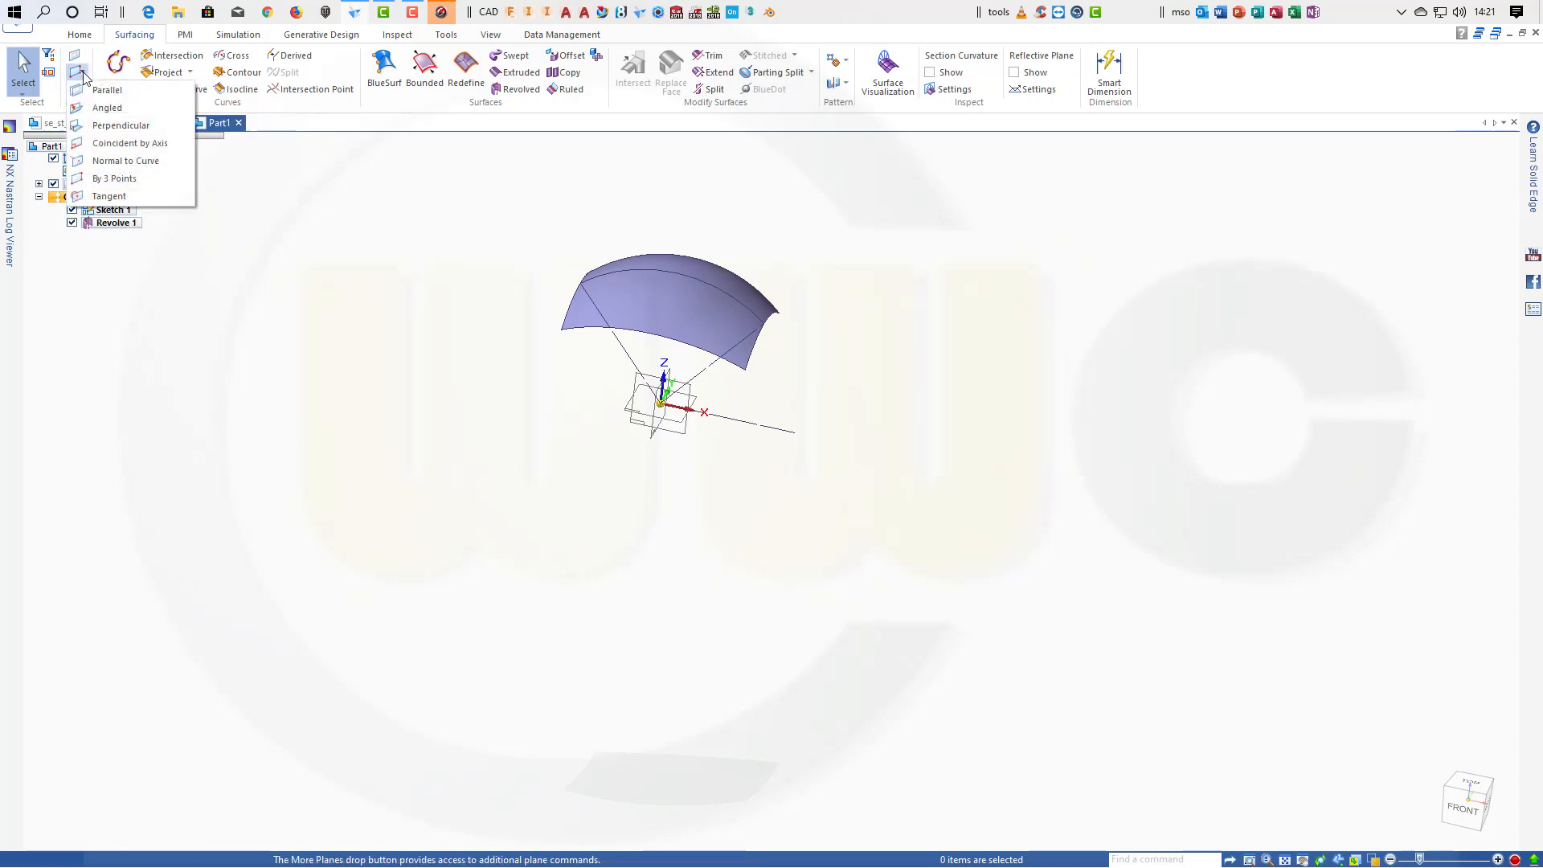
pyautogui.click(107, 197)
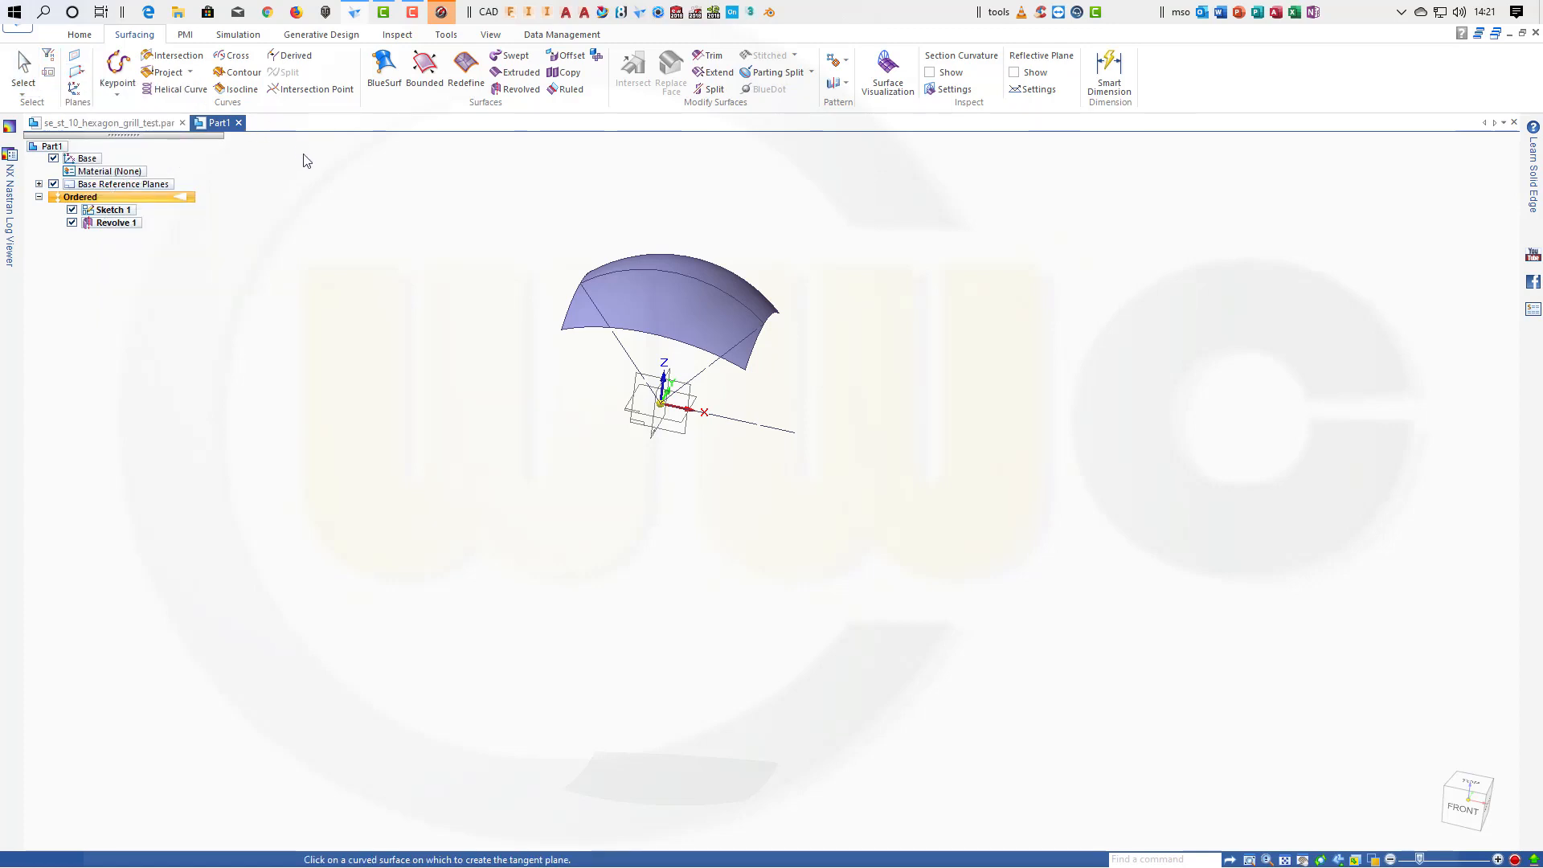
pyautogui.click(677, 280)
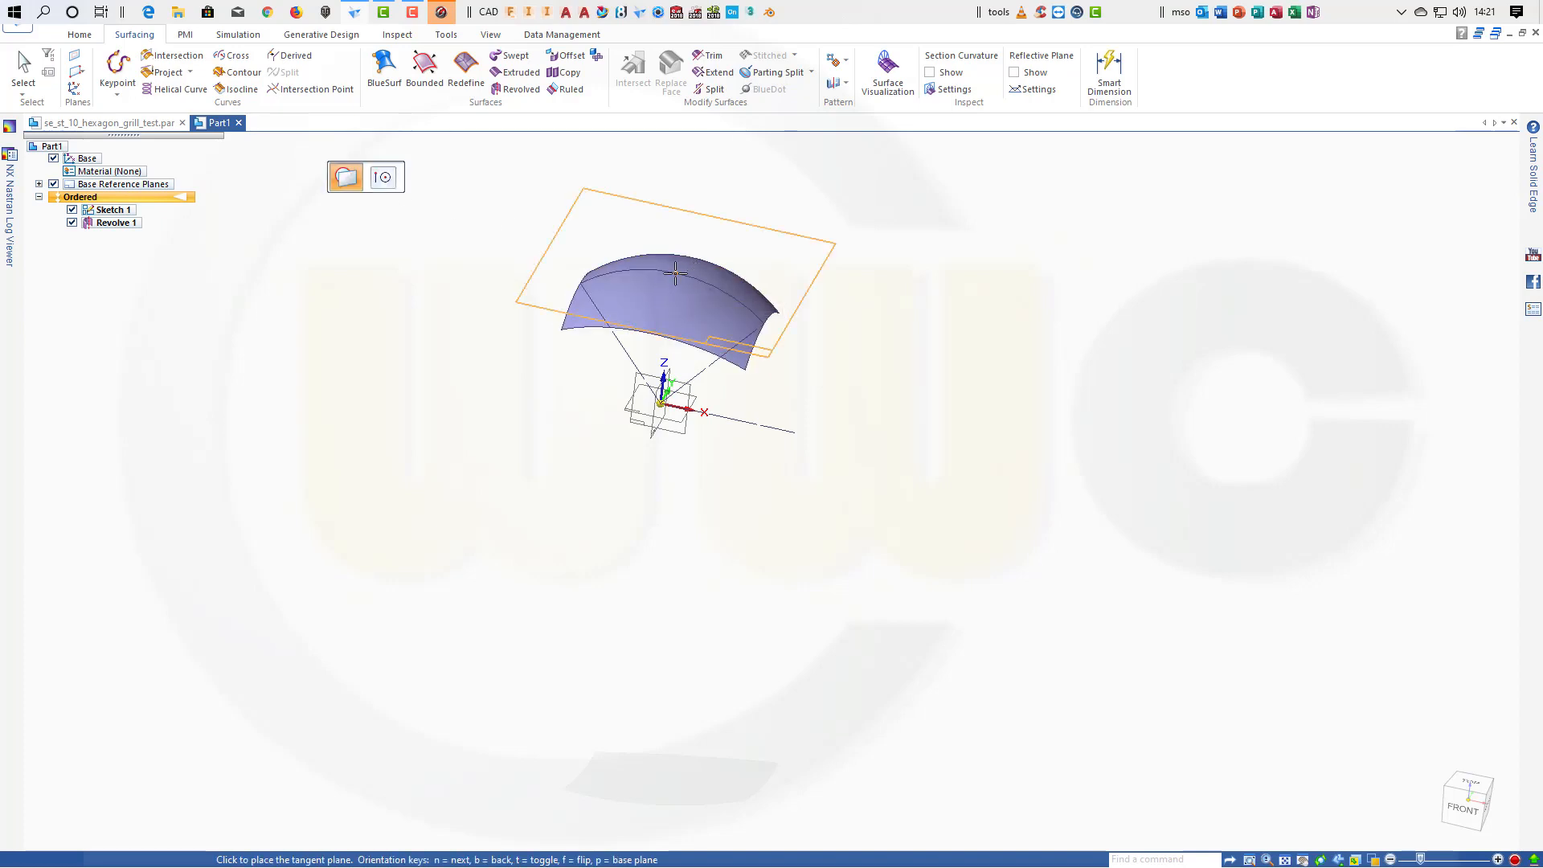
pyautogui.click(676, 274)
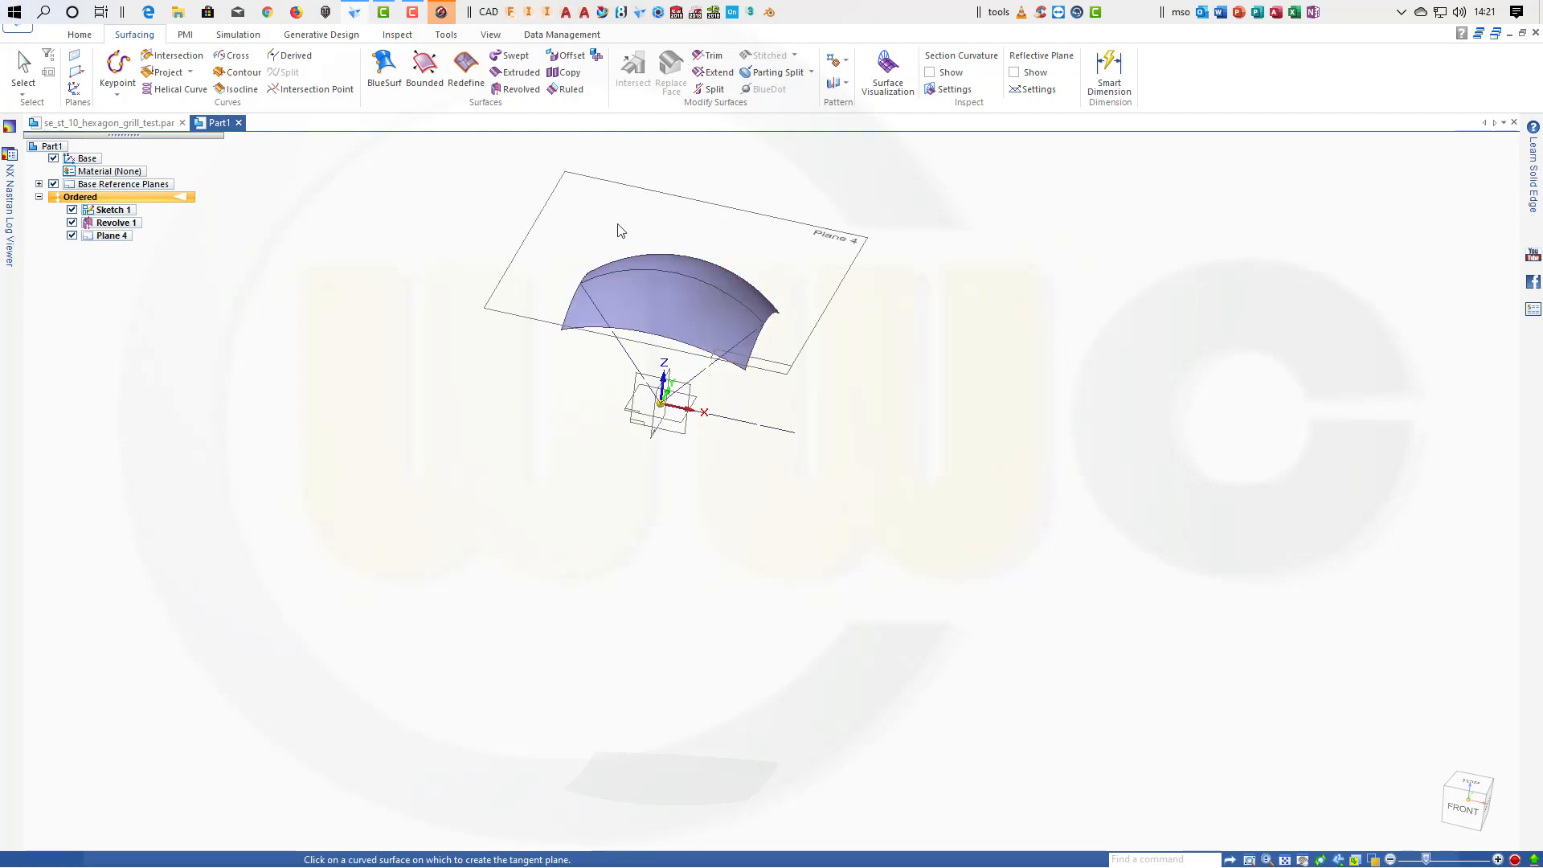
# Open a new sketch on the plane tangent to the revolved surface.
pyautogui.moveTo(364, 281); pyautogui.dragTo(400, 326, button='middle')
pyautogui.scroll(-2, 899, 307)
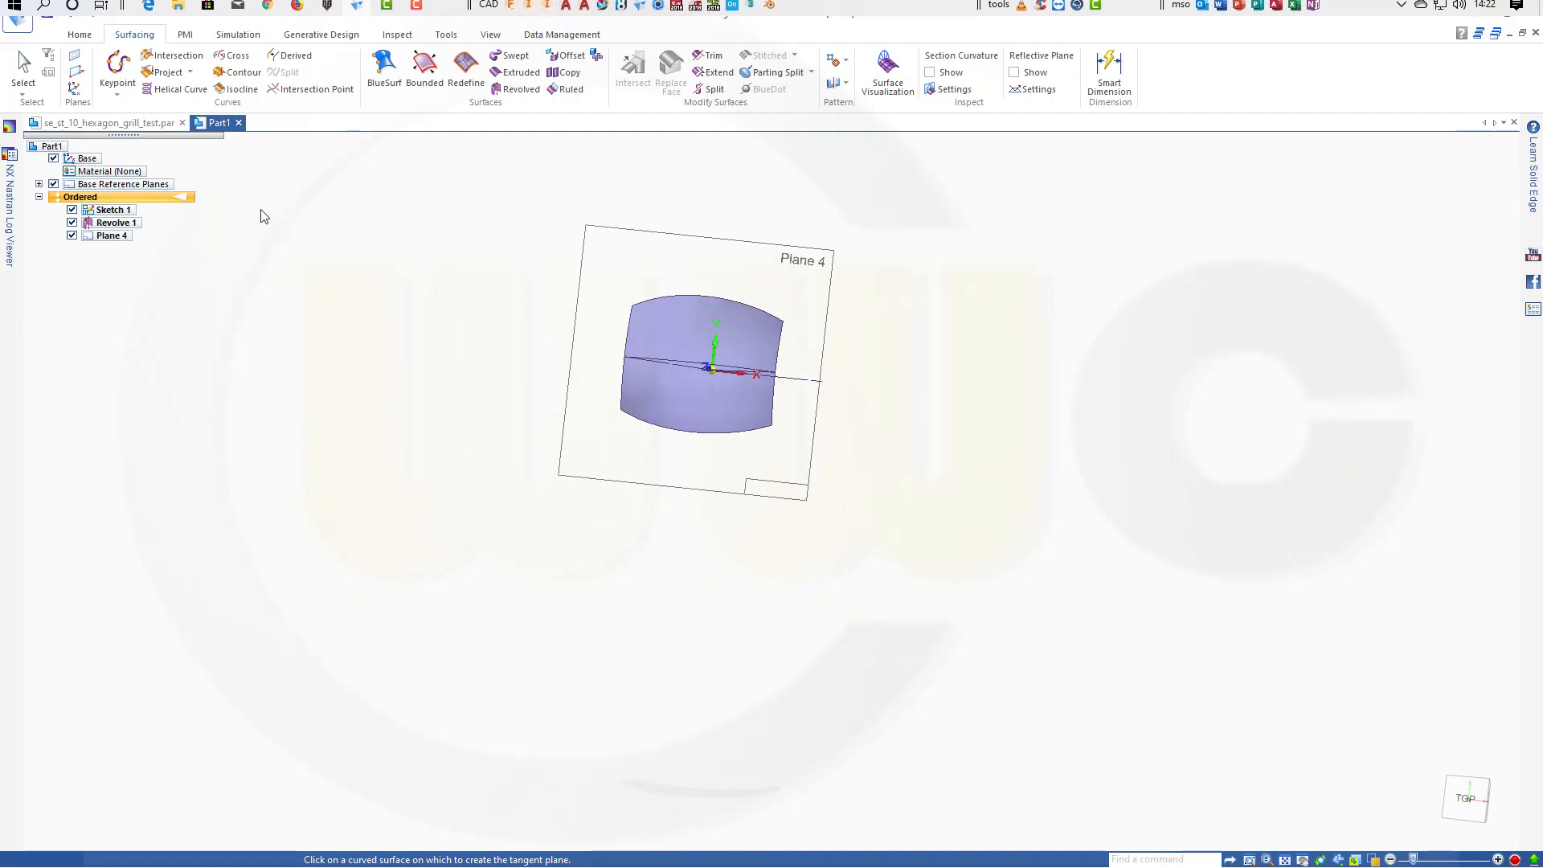
pyautogui.click(79, 35)
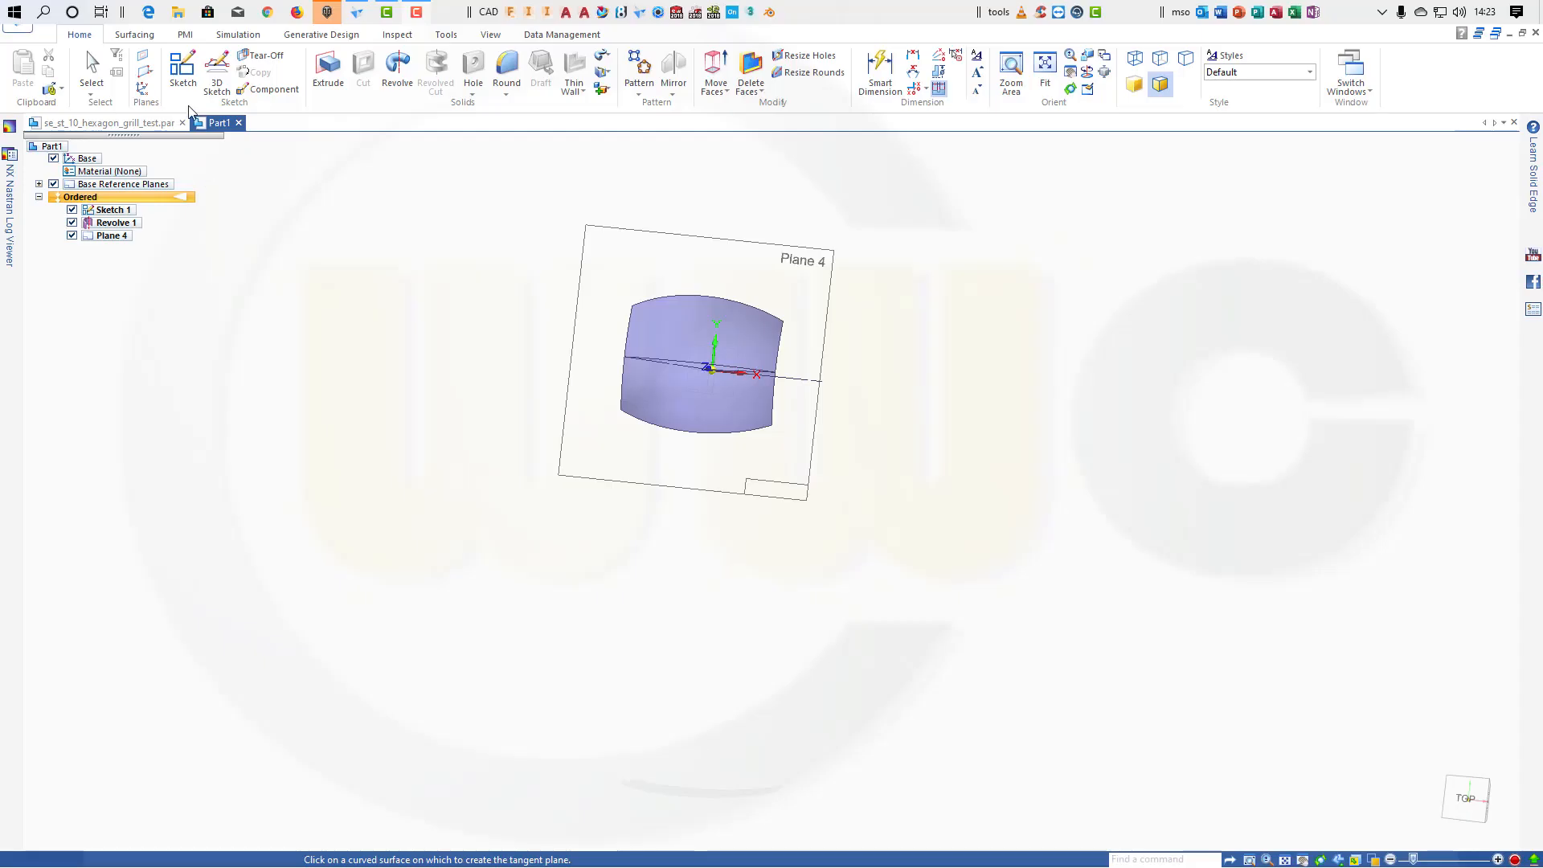
pyautogui.click(182, 70)
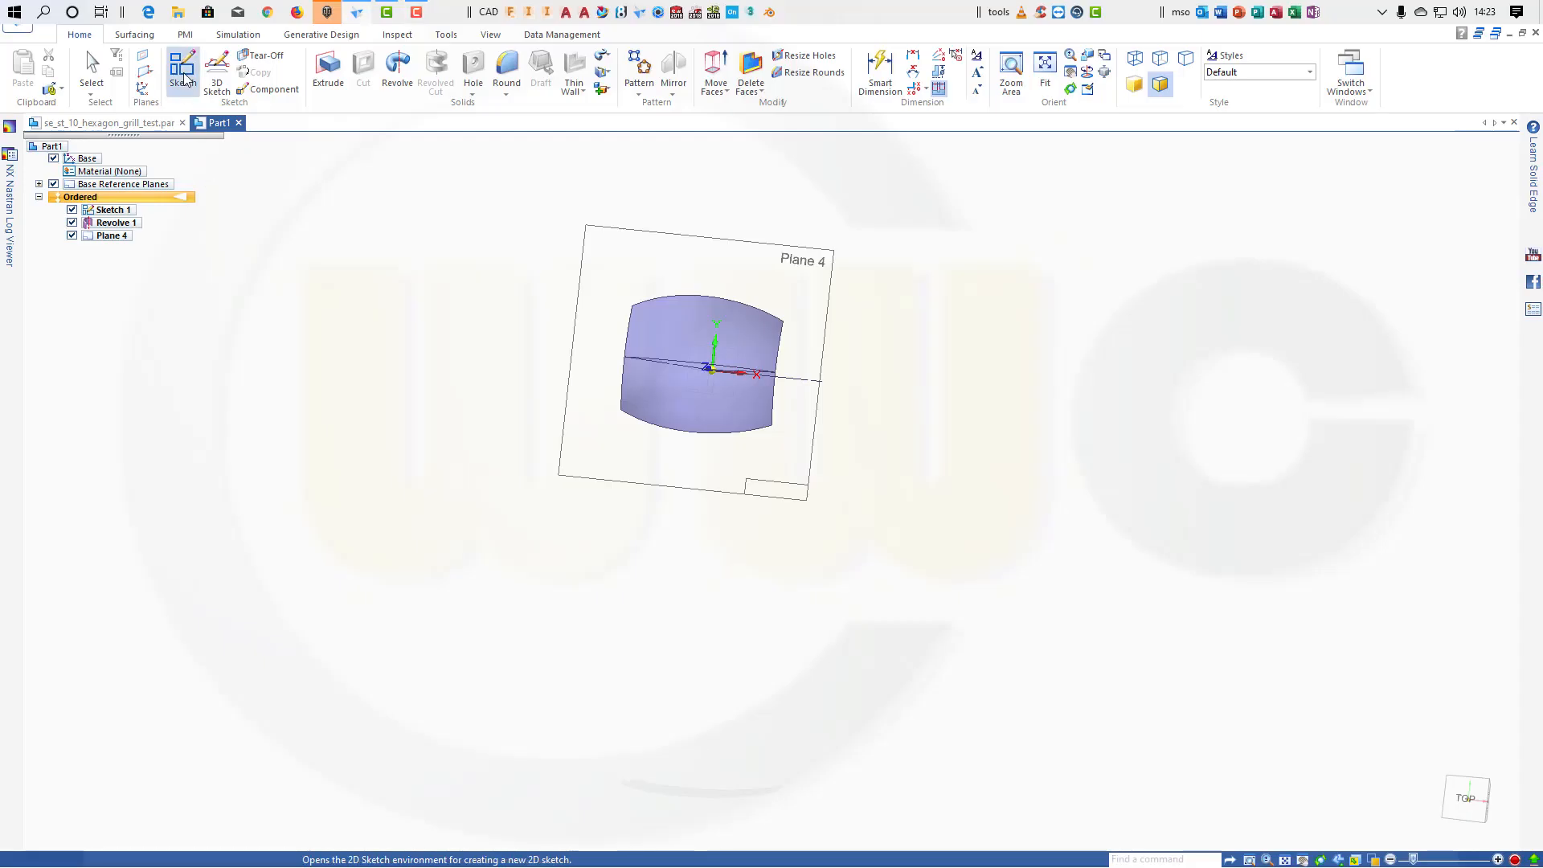
pyautogui.click(626, 237)
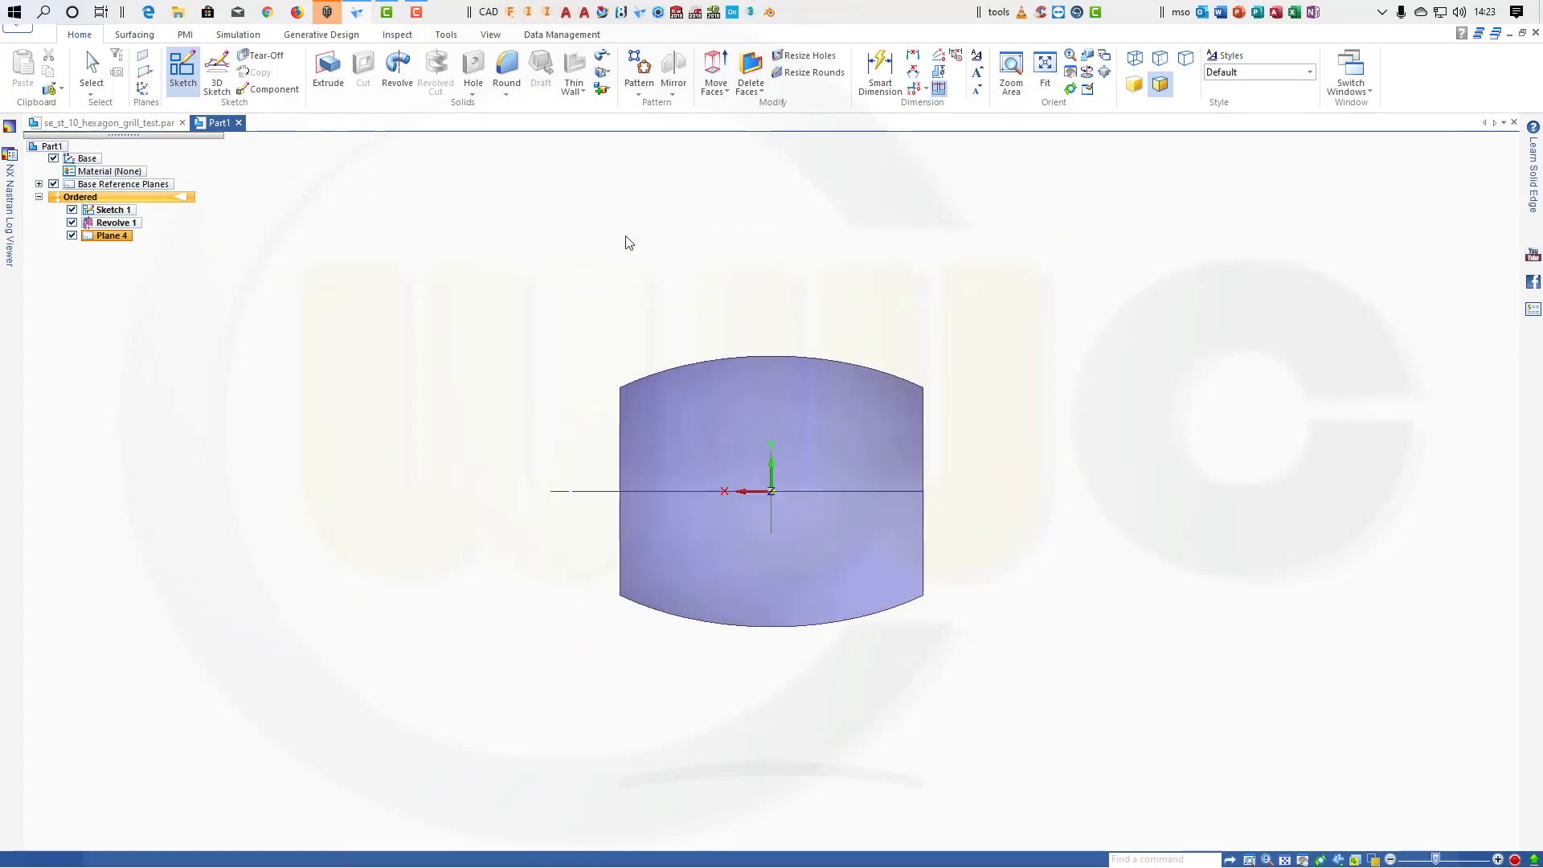
# Draw a 6-sided polygon centred on the origin, about 250 mm from centre to side midpoint at 0°, with two vertical sides.
pyautogui.press('l')
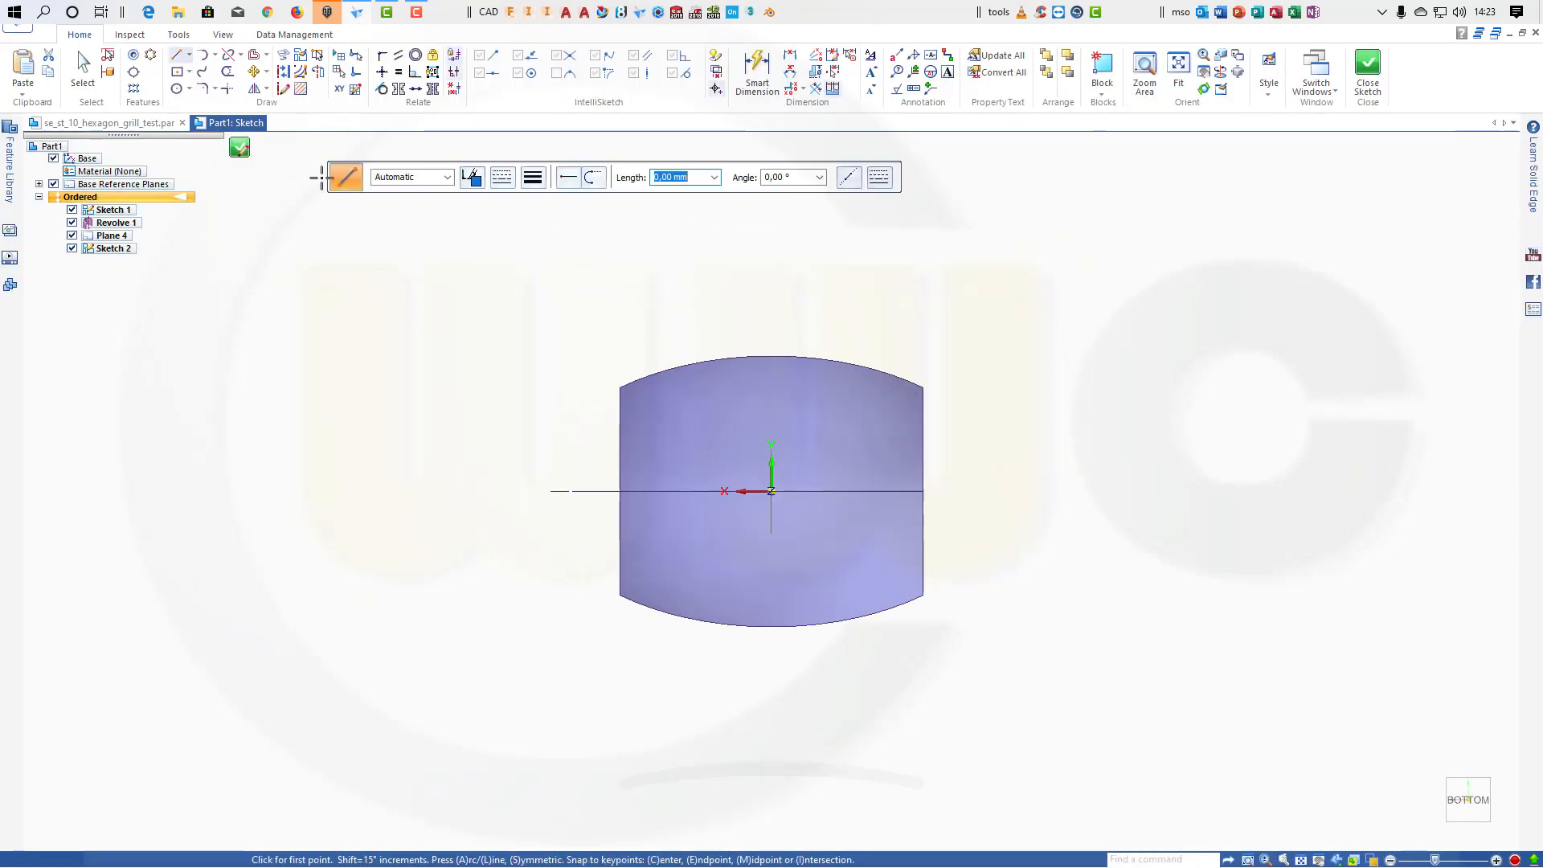
pyautogui.click(188, 73)
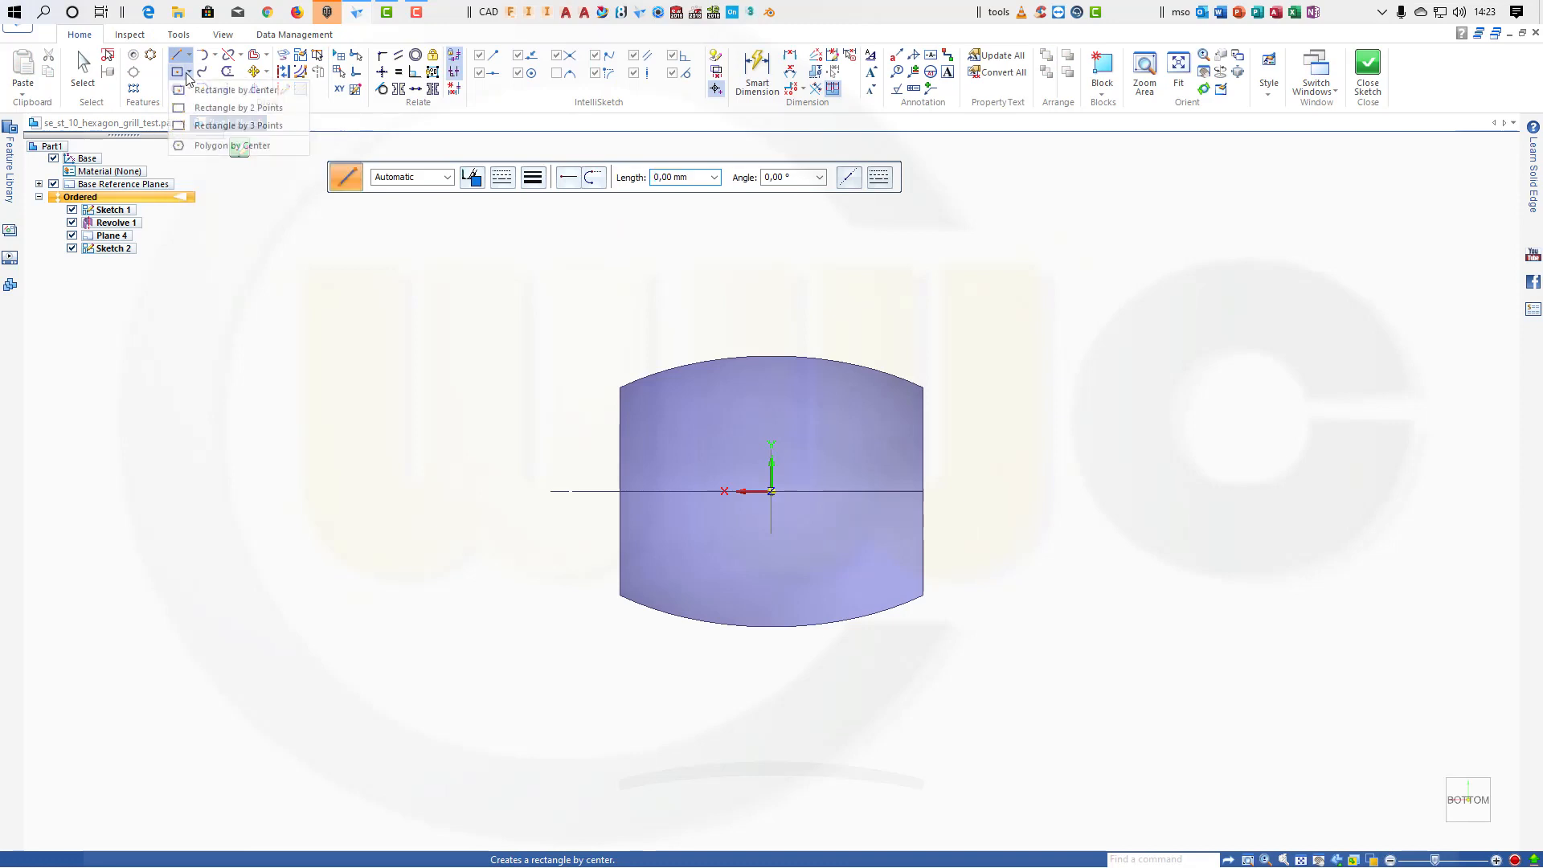
pyautogui.click(203, 145)
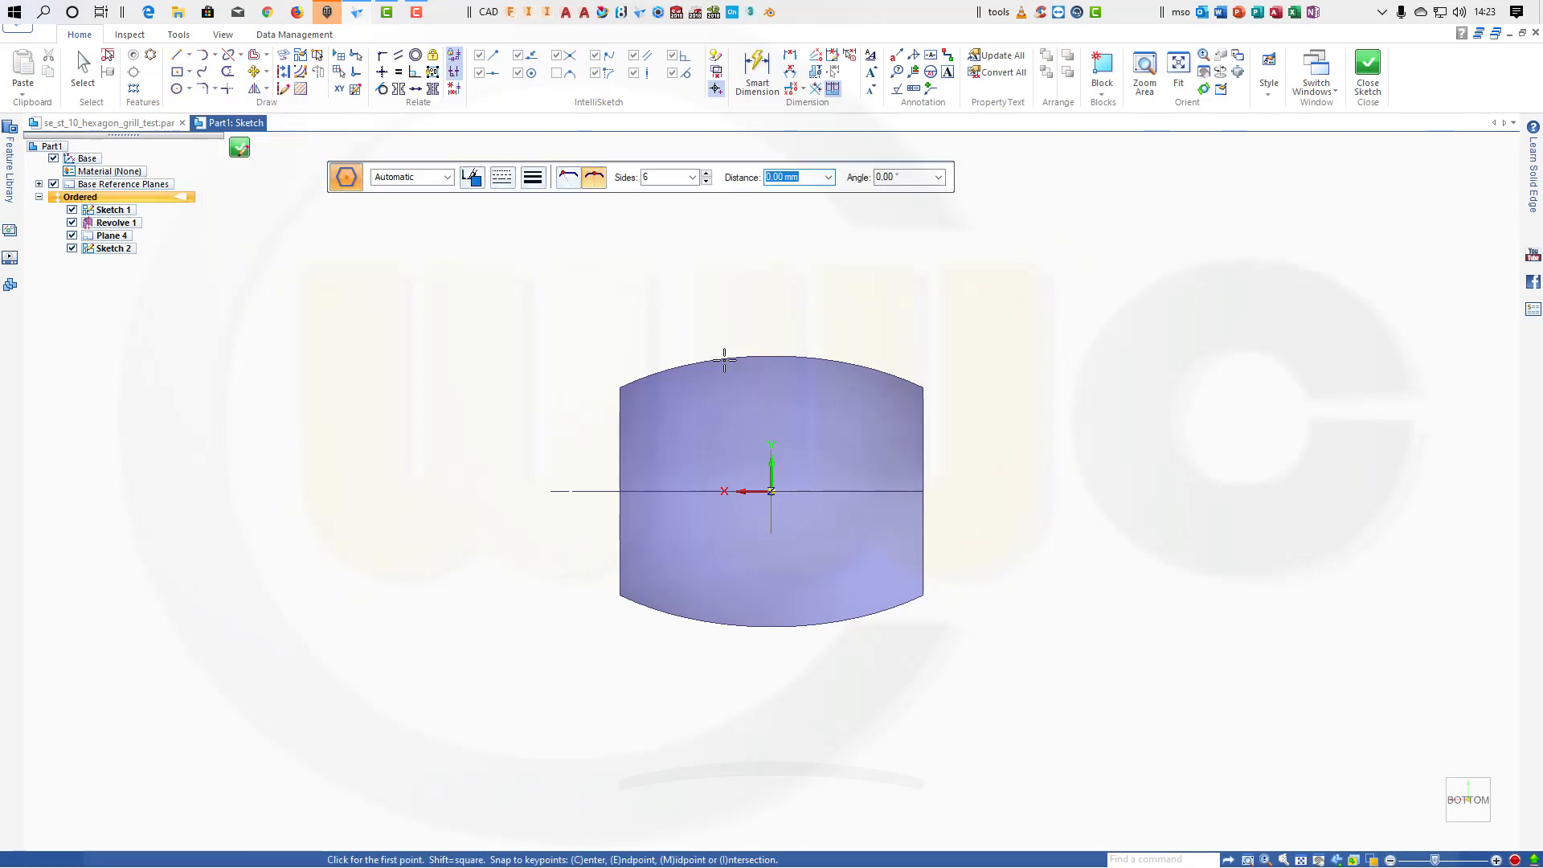
pyautogui.click(772, 491)
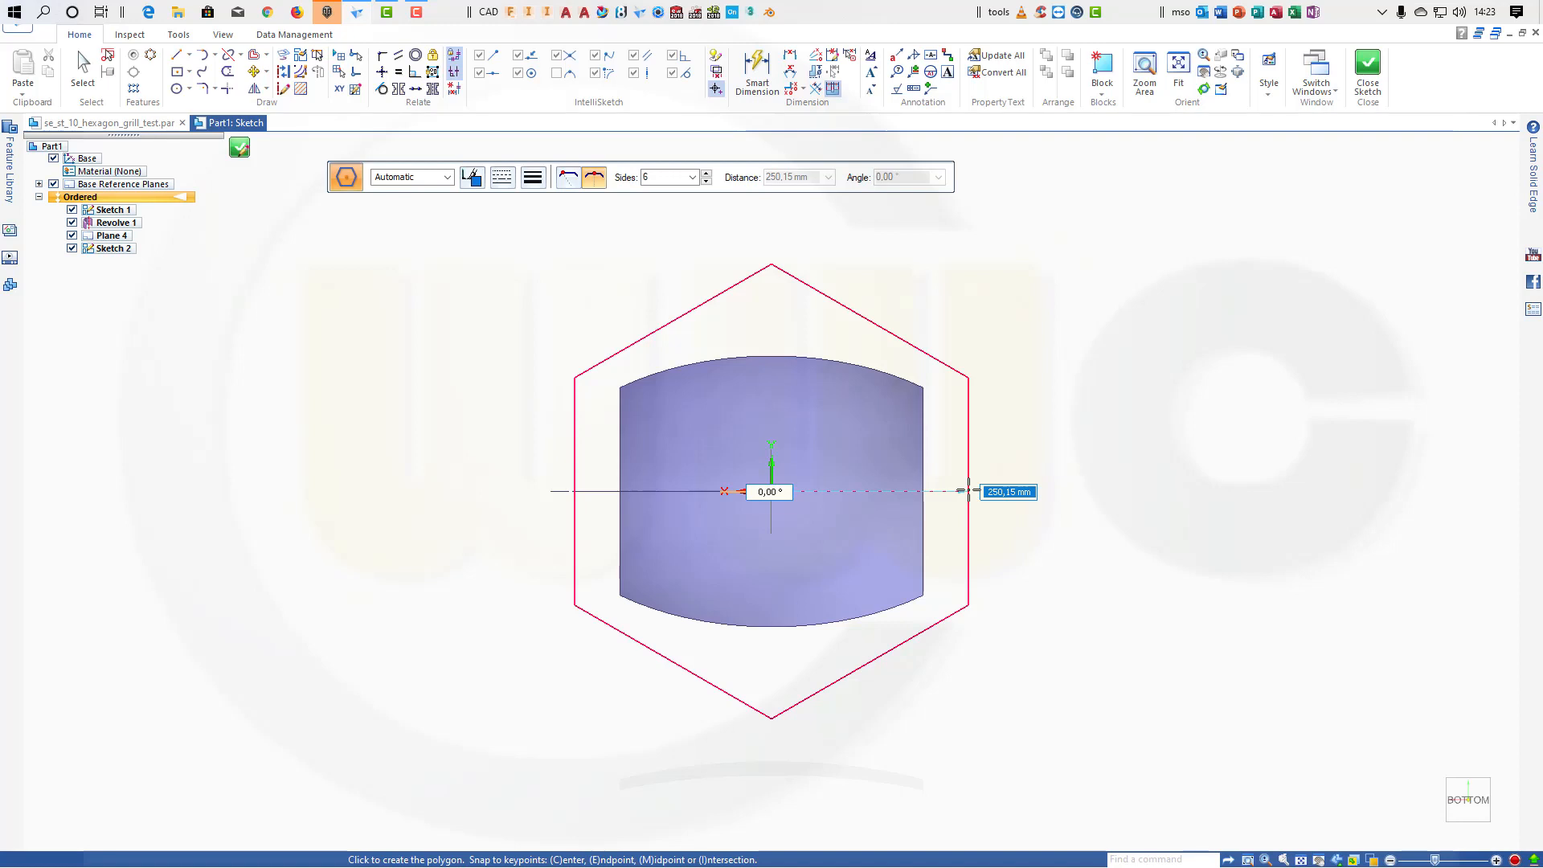
pyautogui.click(969, 491)
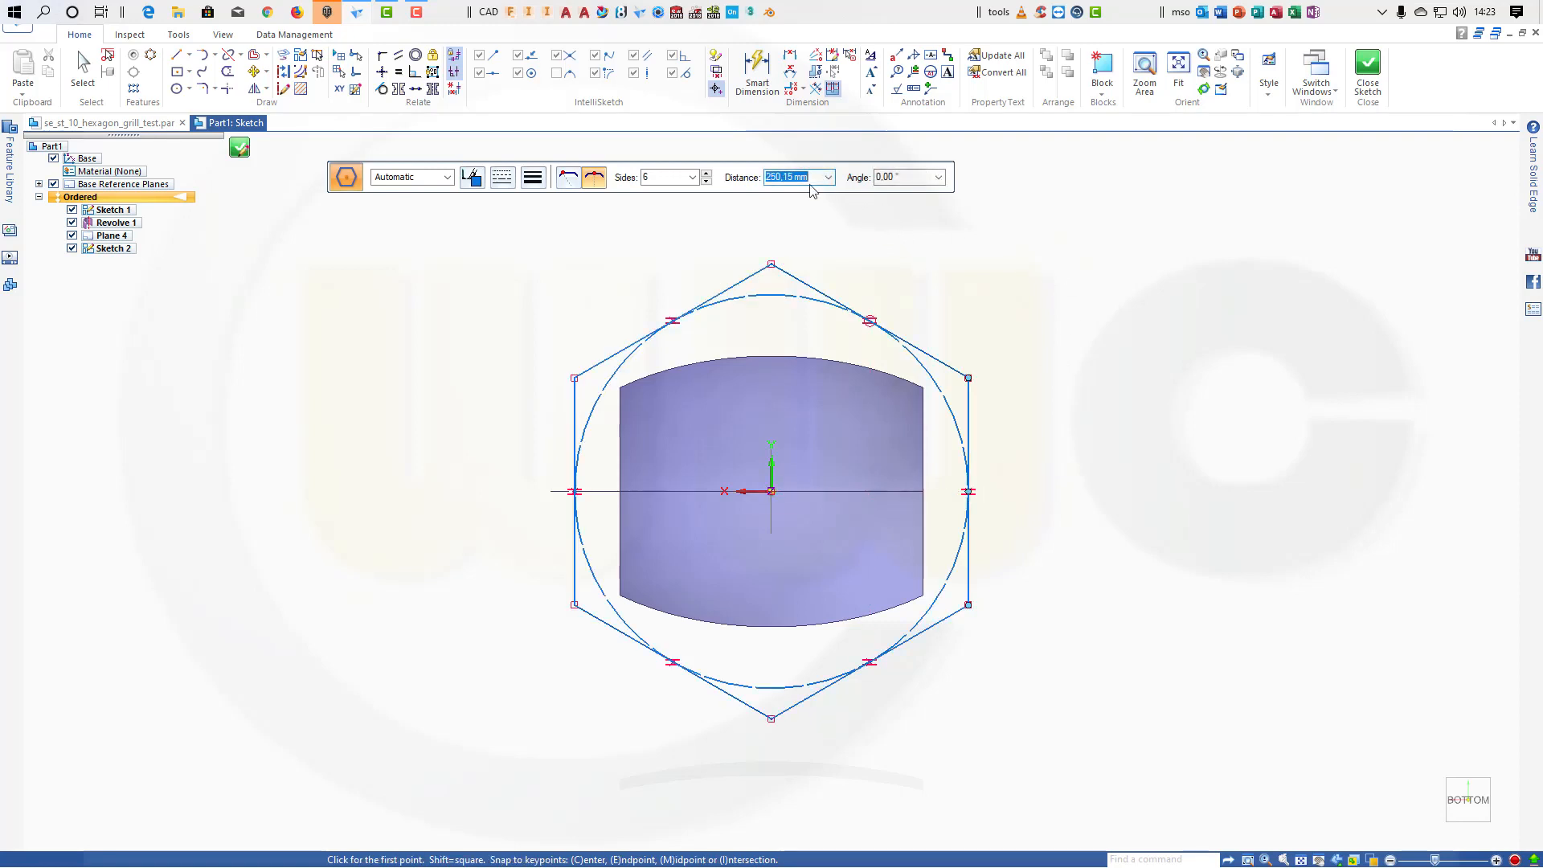
# Dimension the vertical extent of the hexagon's right side and set it to 10 mm.
pyautogui.click(764, 71)
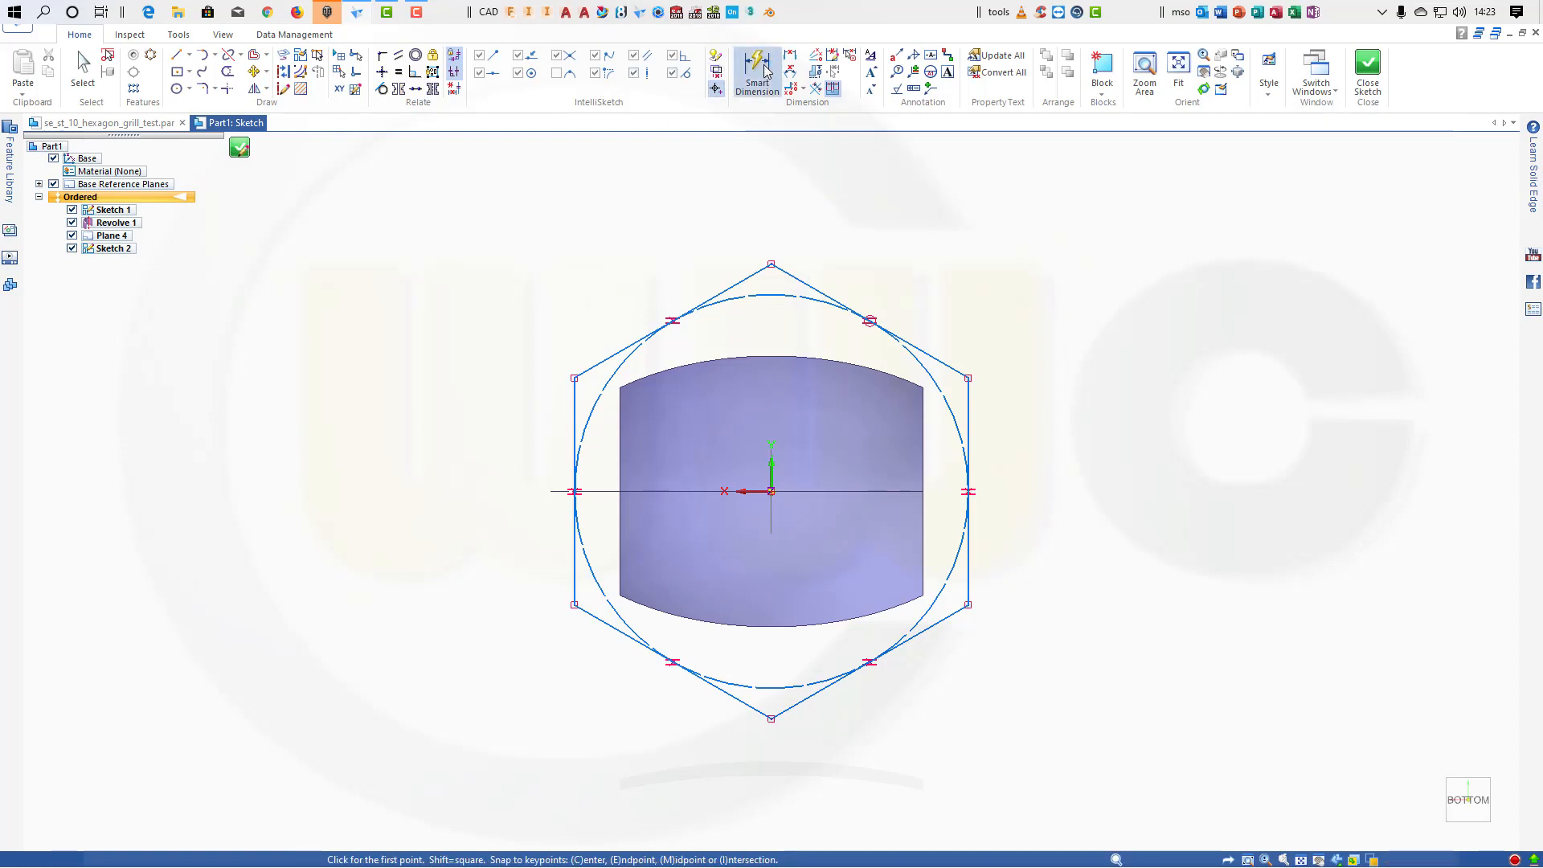
pyautogui.click(971, 420)
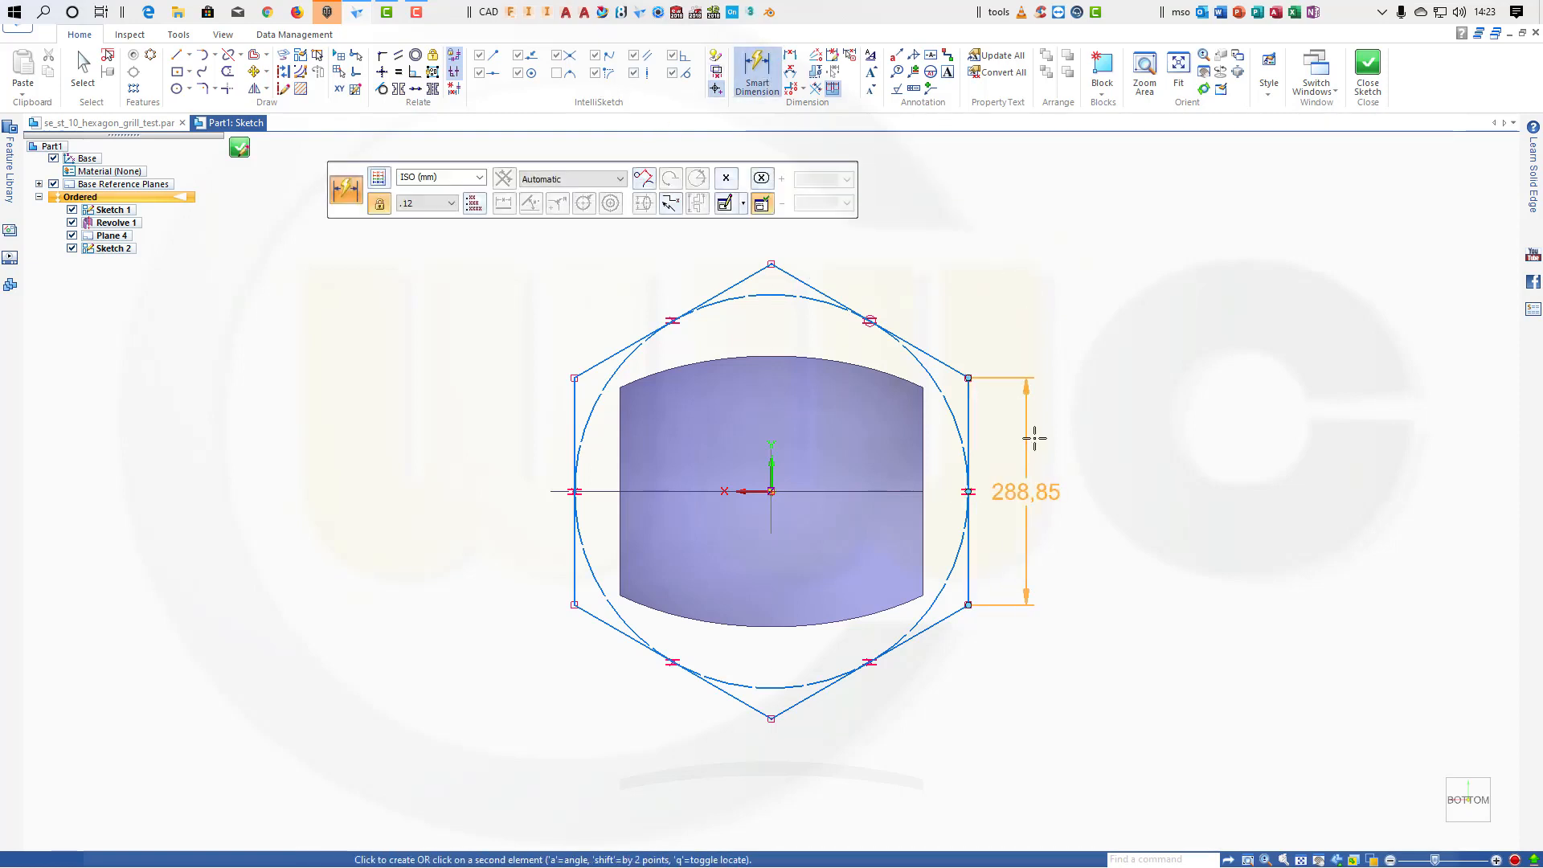
pyautogui.click(1046, 440)
pyautogui.write('1')
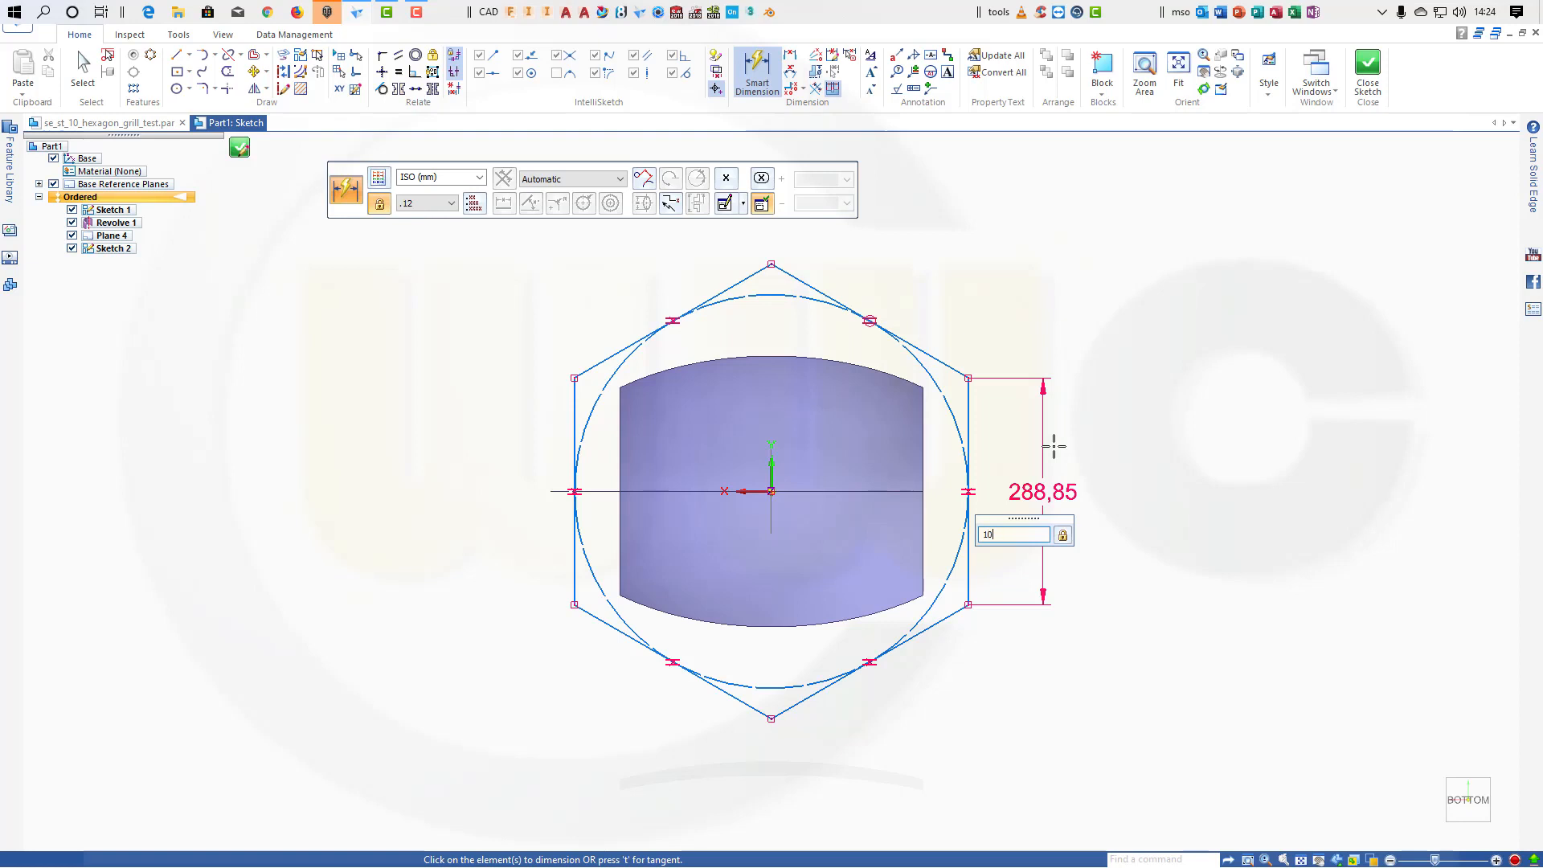
pyautogui.write('0')
pyautogui.press('Return')
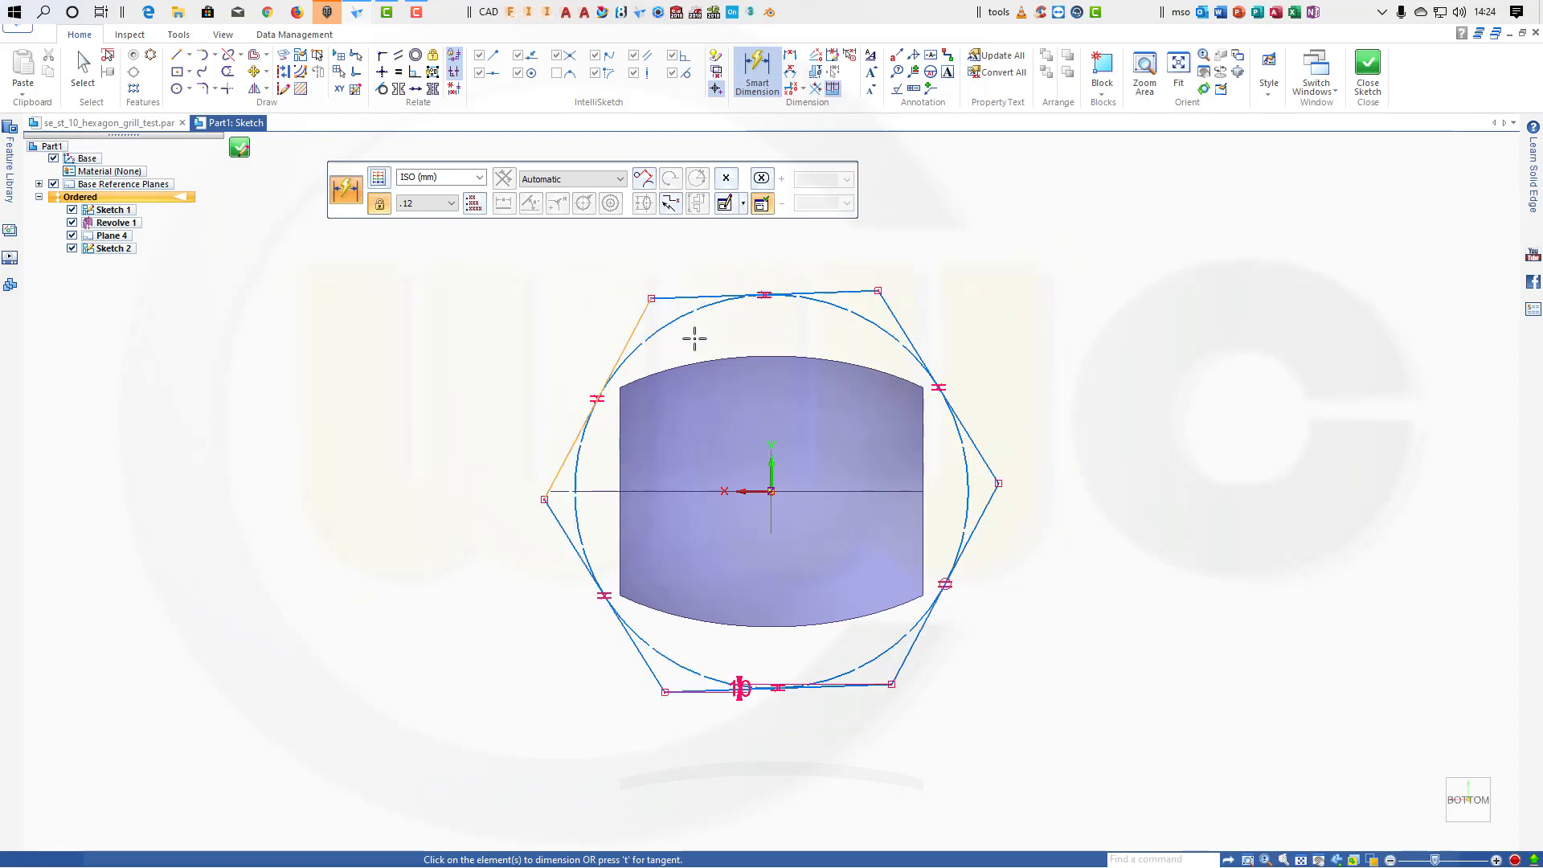
# Dimension the rotated hexagon's upper-right slanted side along its length and set it to 10 mm.
pyautogui.click(979, 440)
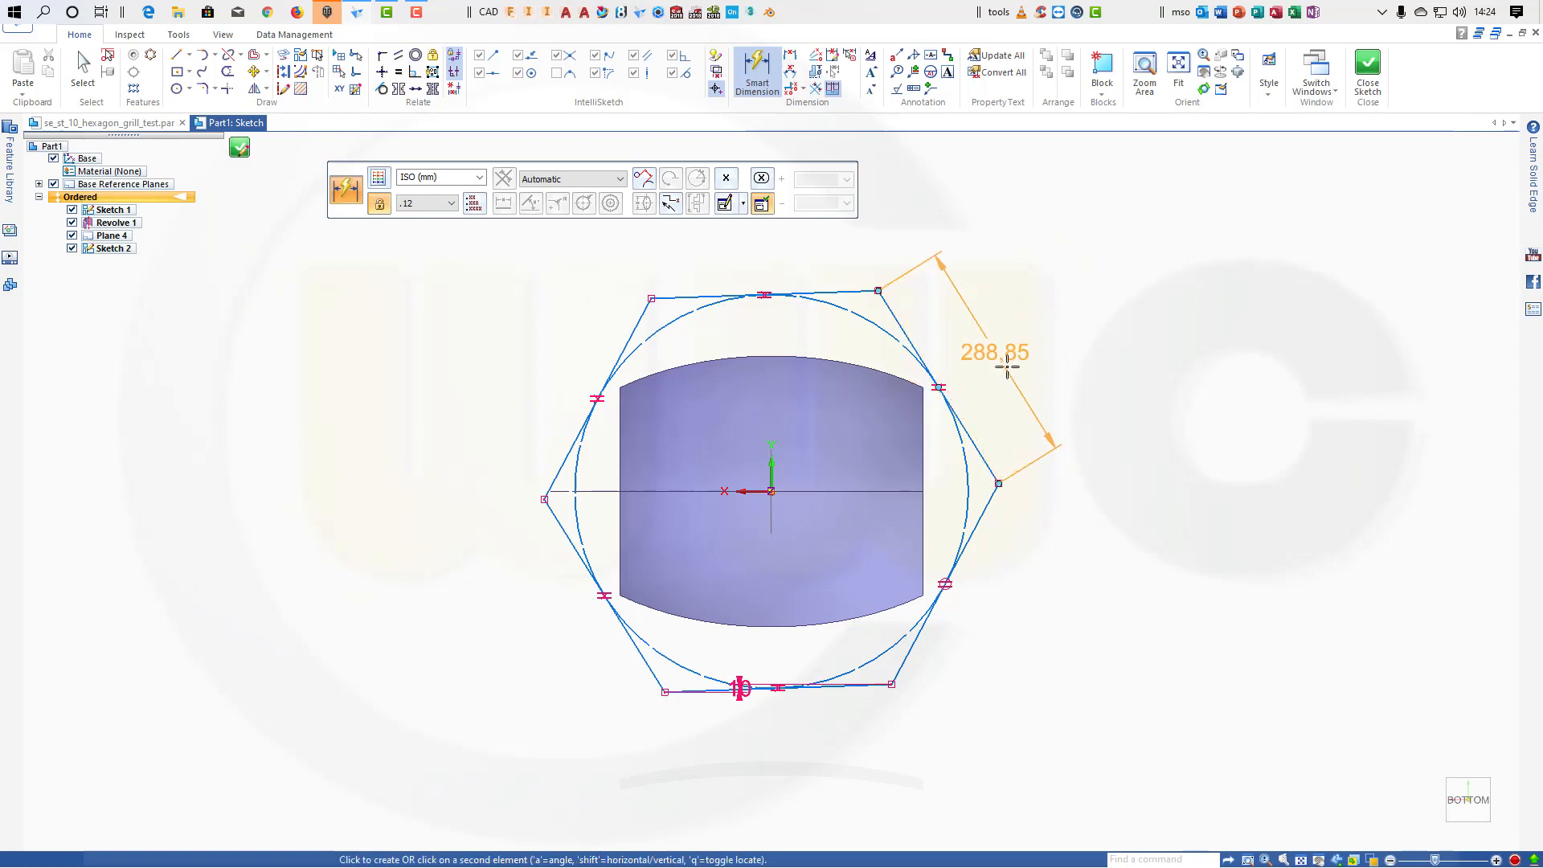
pyautogui.click(1007, 365)
pyautogui.write('10')
pyautogui.press('Return')
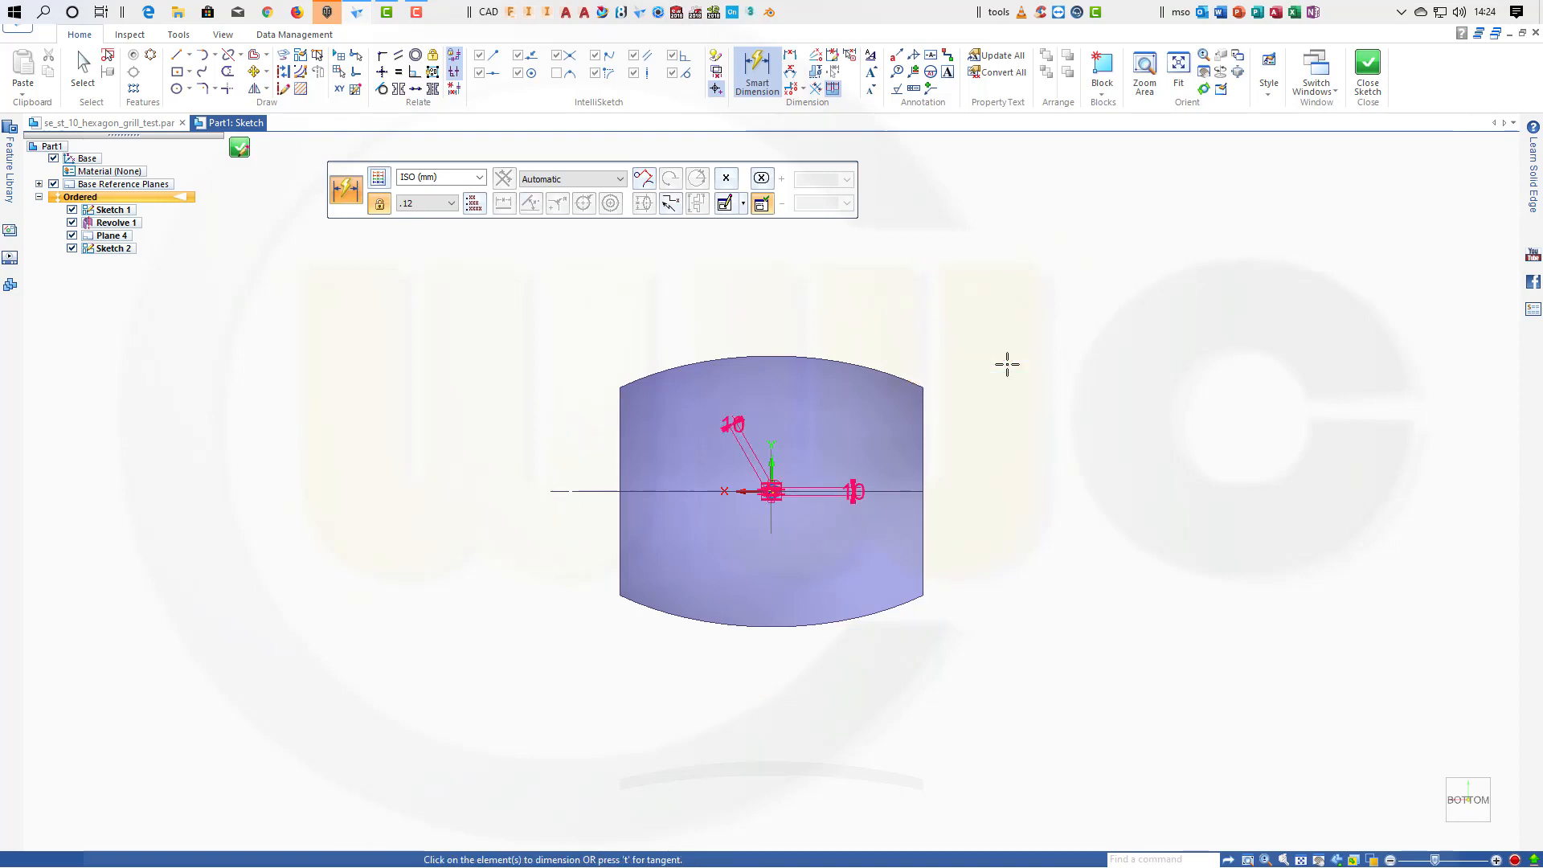
pyautogui.scroll(-2, 743, 602)
pyautogui.scroll(8, 751, 541)
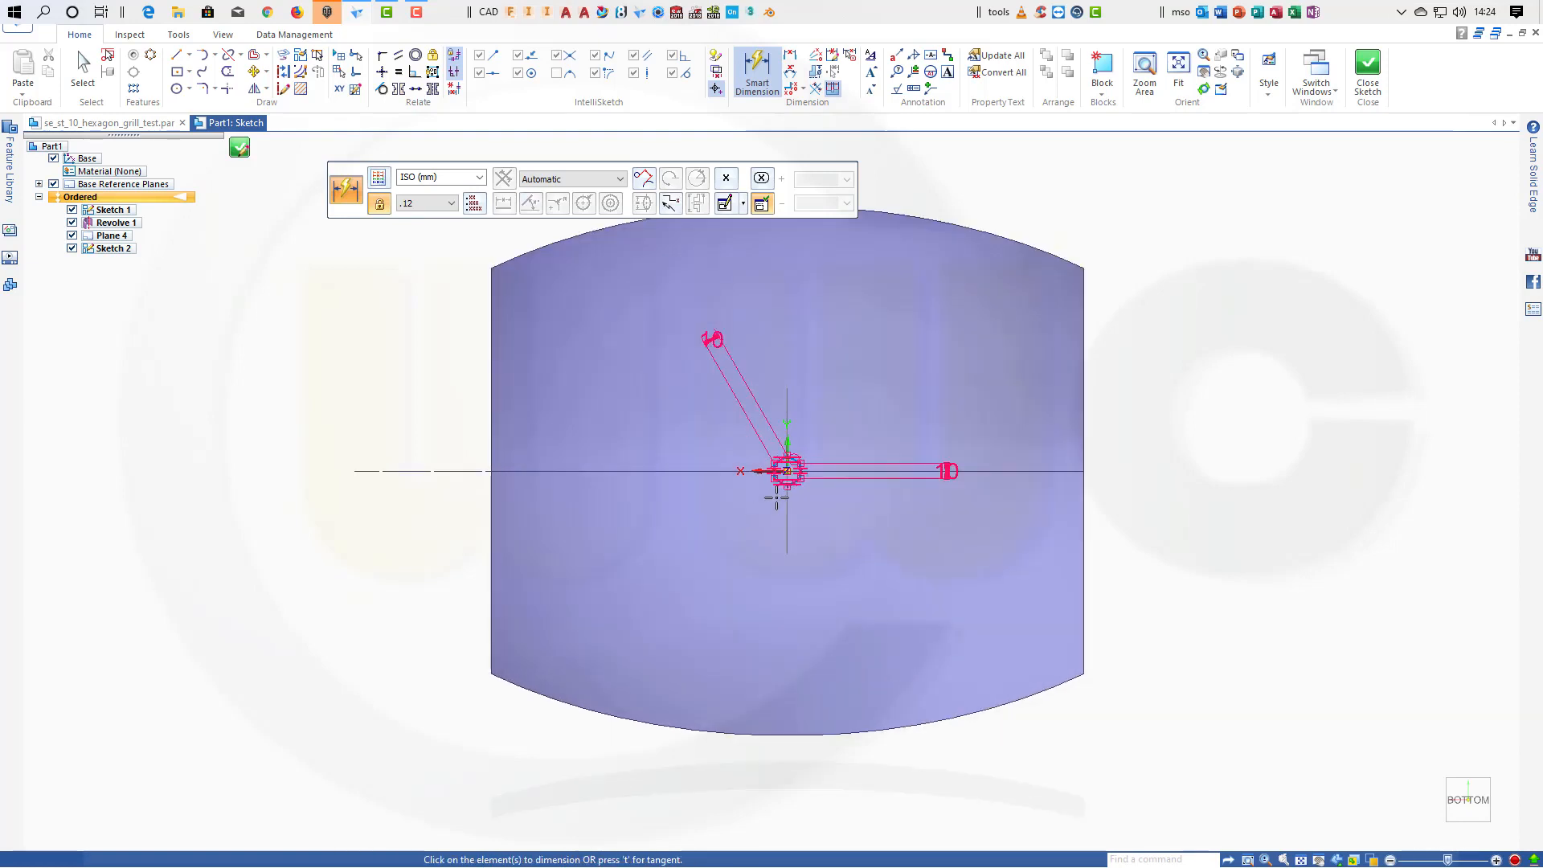
# Align the midpoint of the hexagon's right side horizontally with the hexagon's centre using a horizontal/vertical relation.
pyautogui.scroll(4, 854, 418)
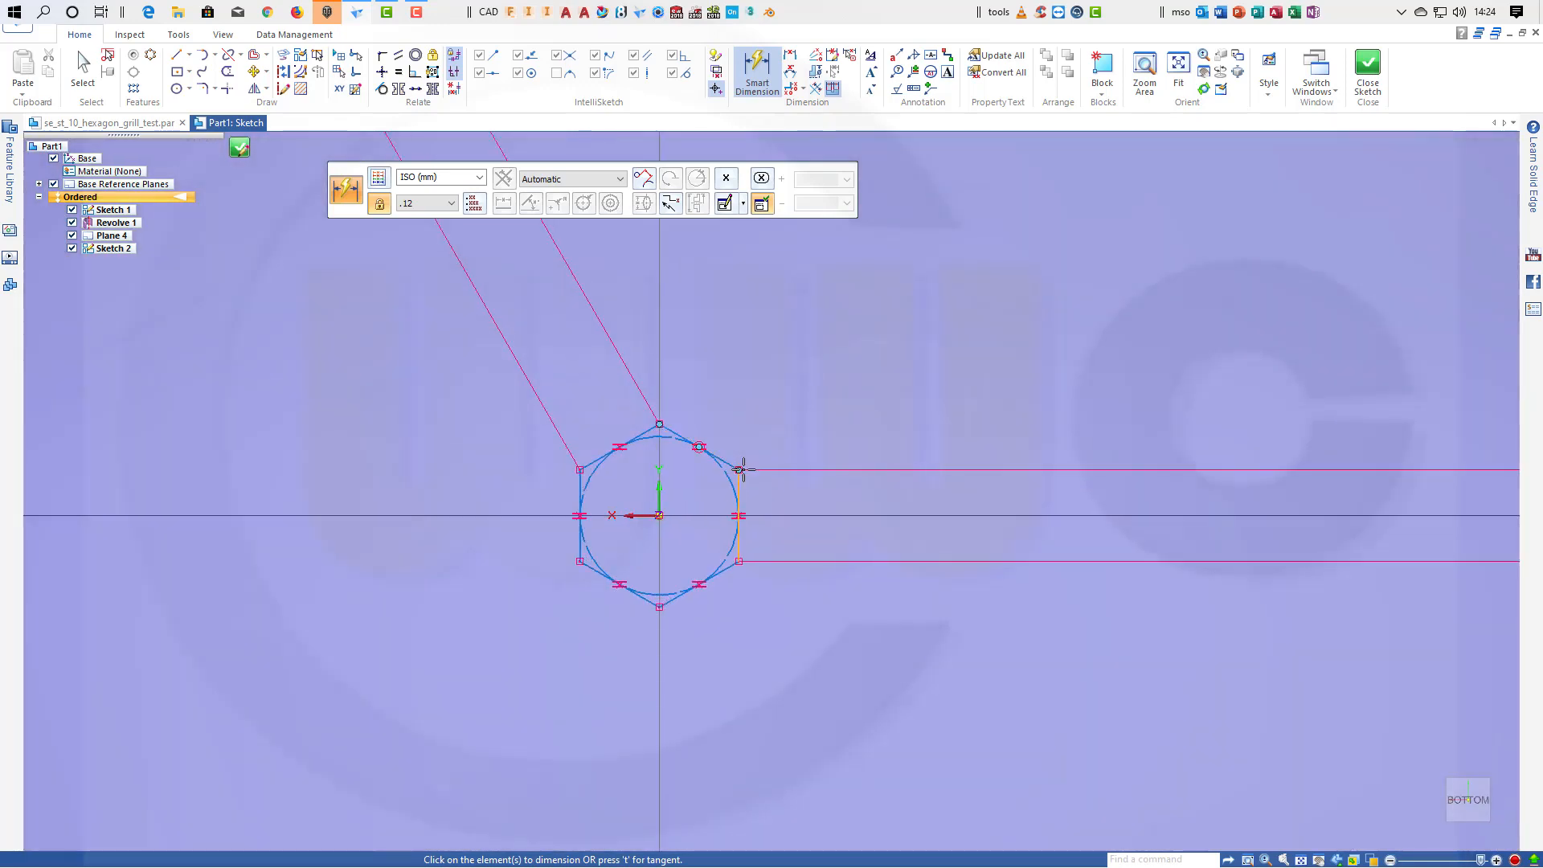
pyautogui.scroll(5, 739, 482)
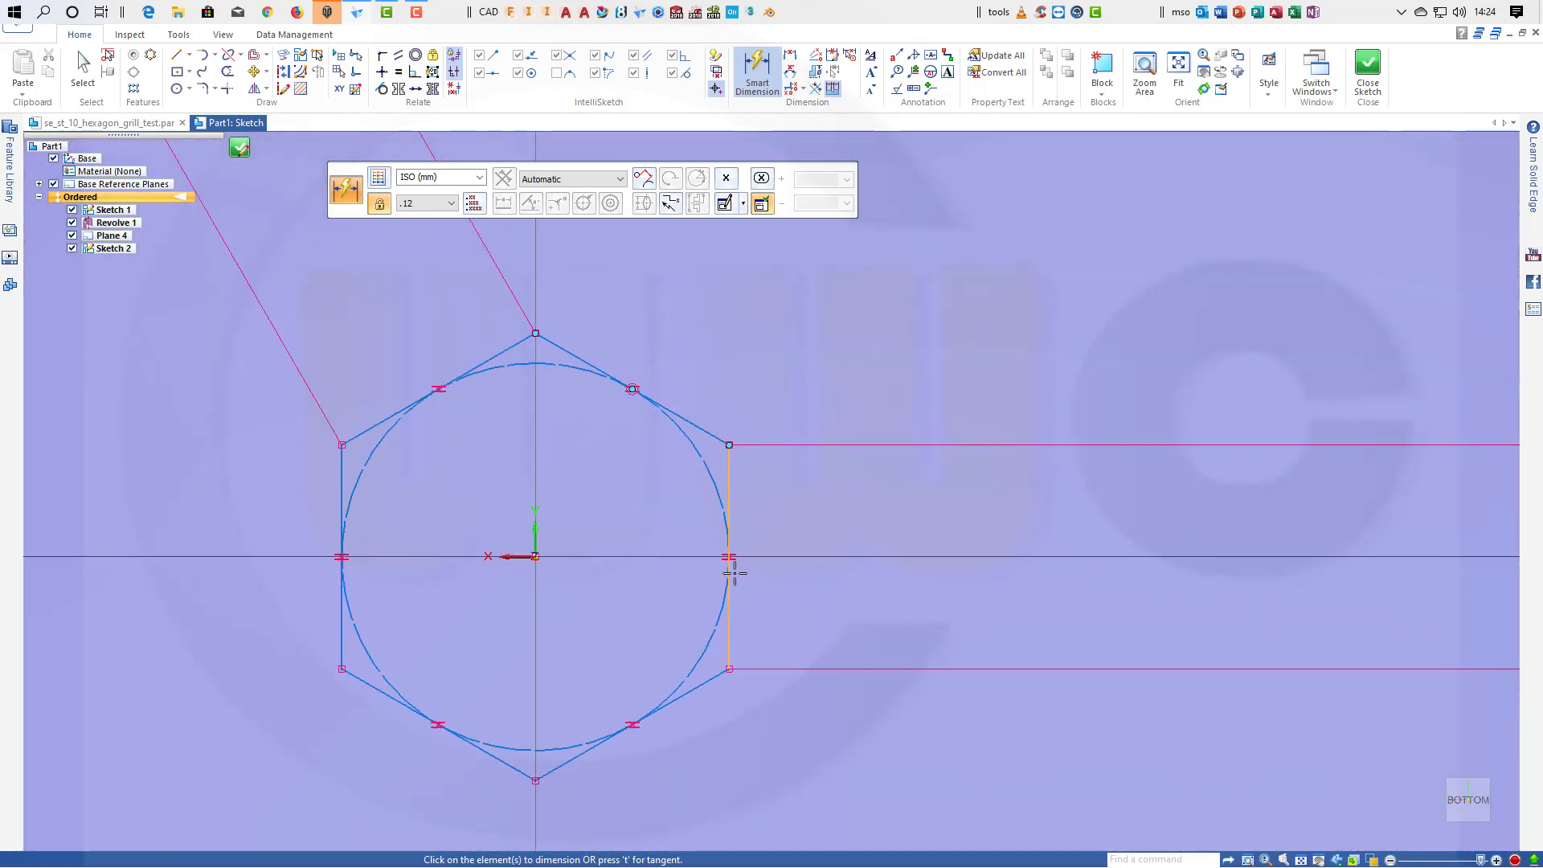
pyautogui.scroll(-4, 735, 575)
pyautogui.scroll(-3, 731, 559)
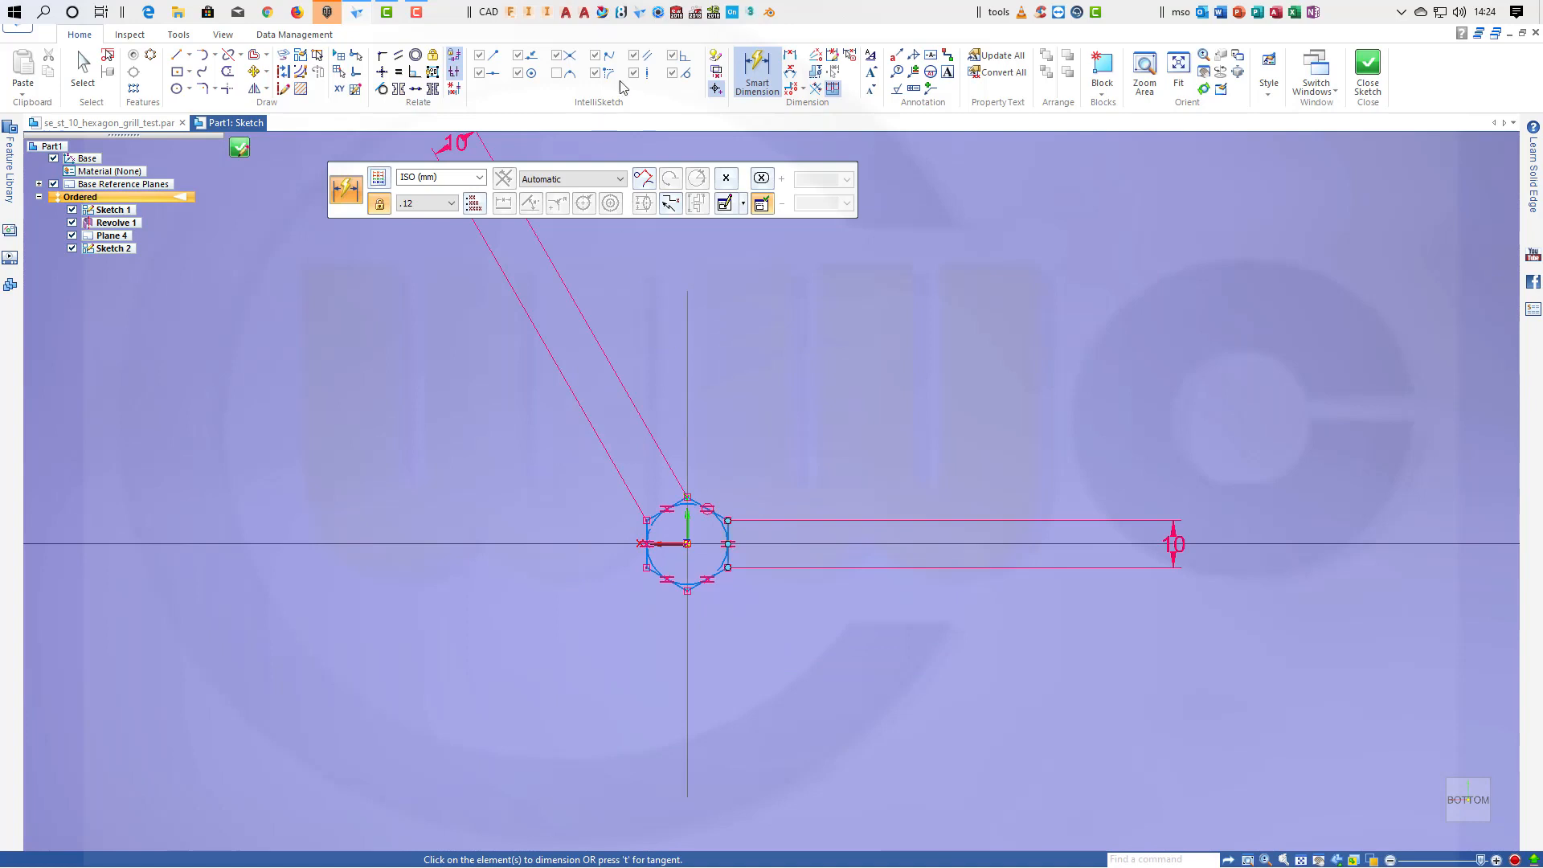
pyautogui.scroll(2, 702, 408)
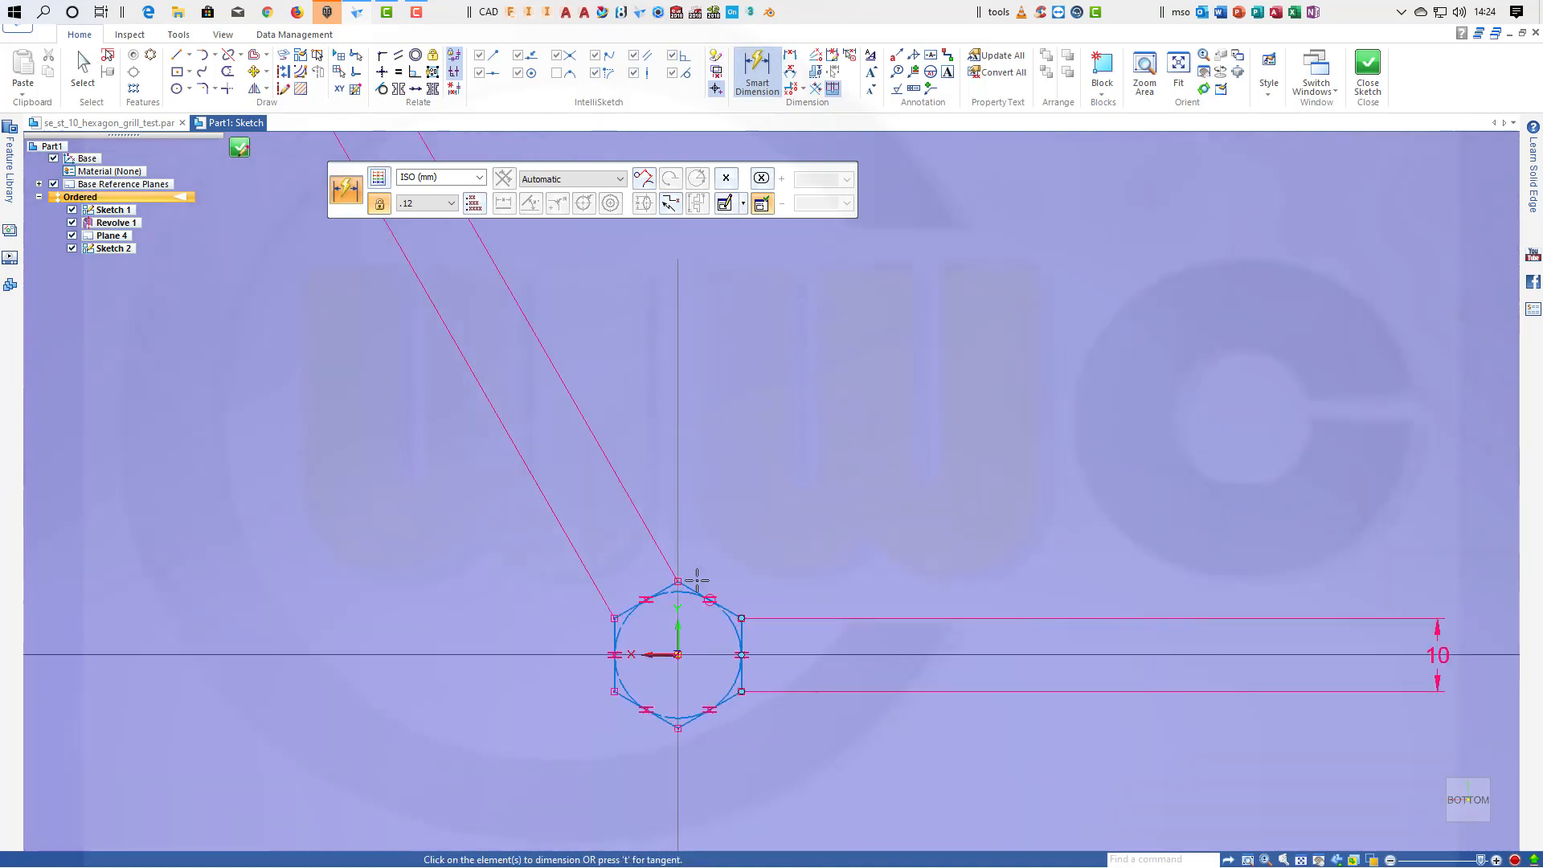
pyautogui.click(382, 72)
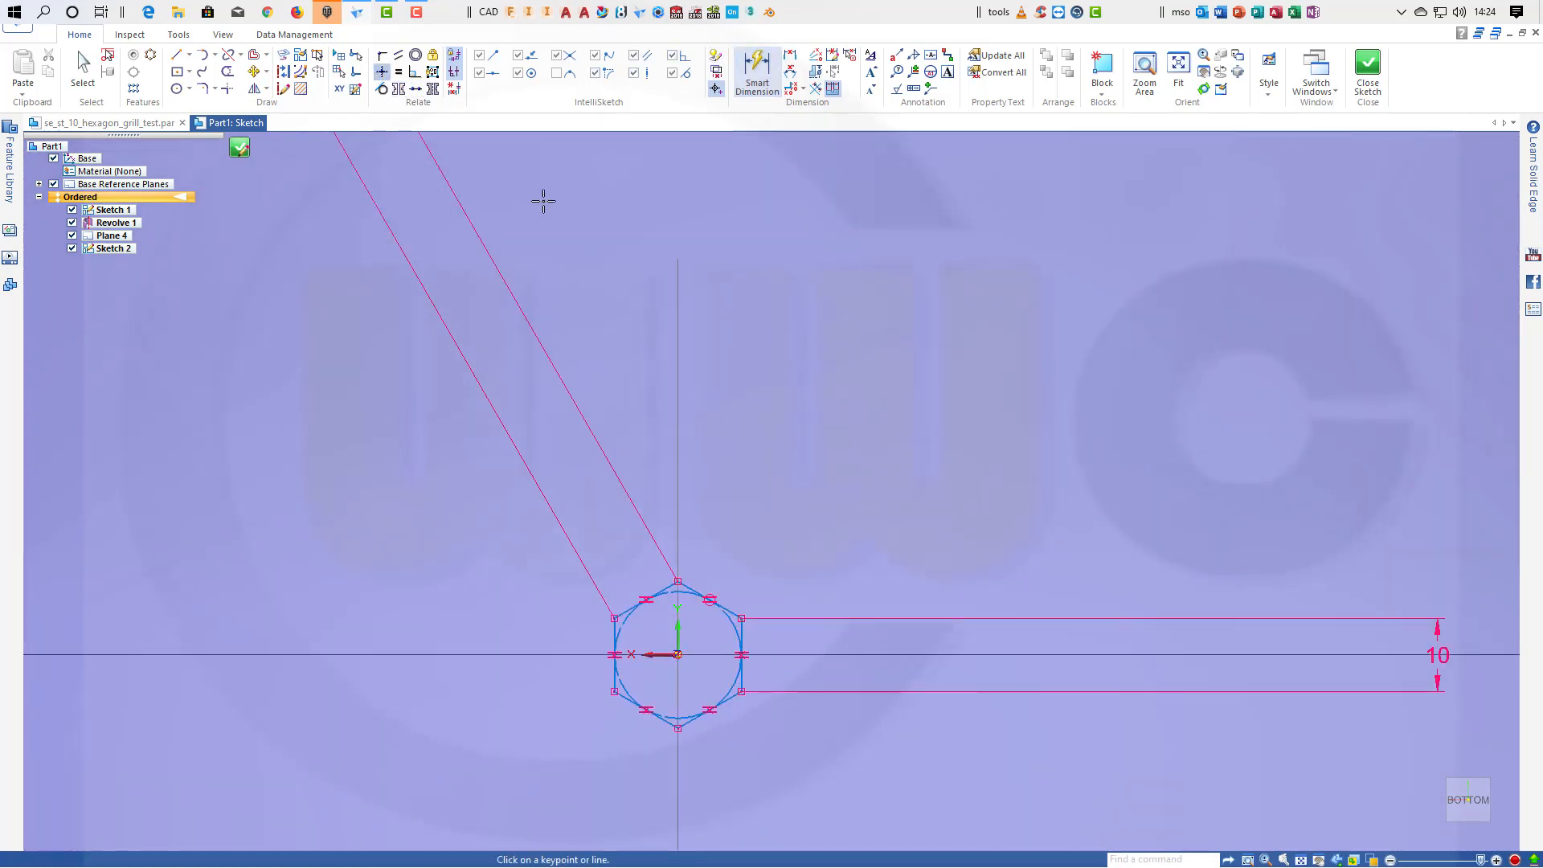
pyautogui.click(744, 655)
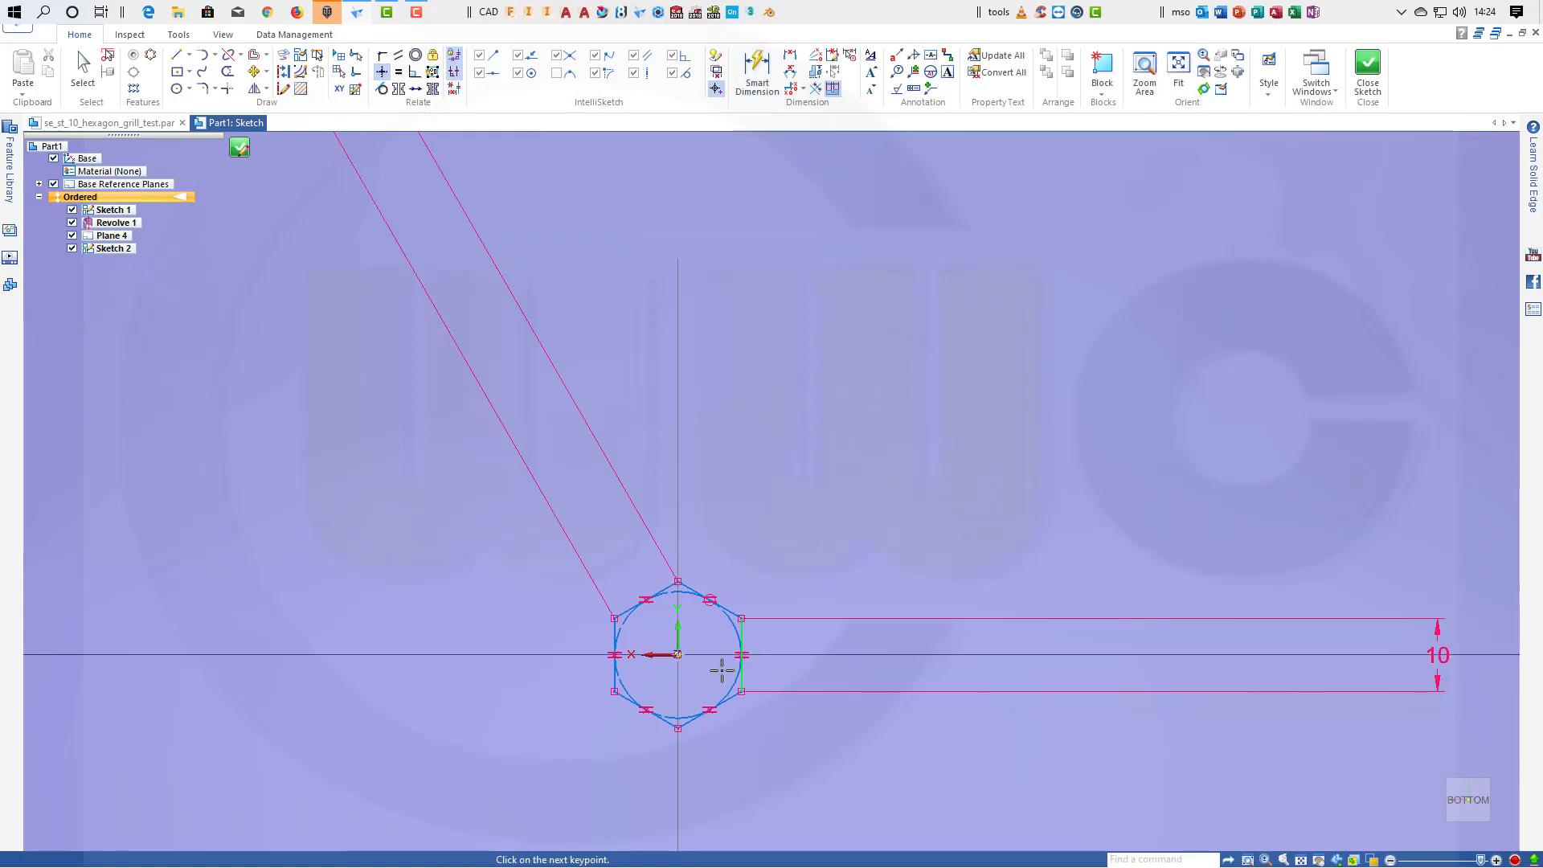
pyautogui.click(687, 655)
pyautogui.moveTo(416, 12)
# Dimension the lengths of the hexagon's upper-right, left, lower-left and lower-right sides.
pyautogui.click(757, 71)
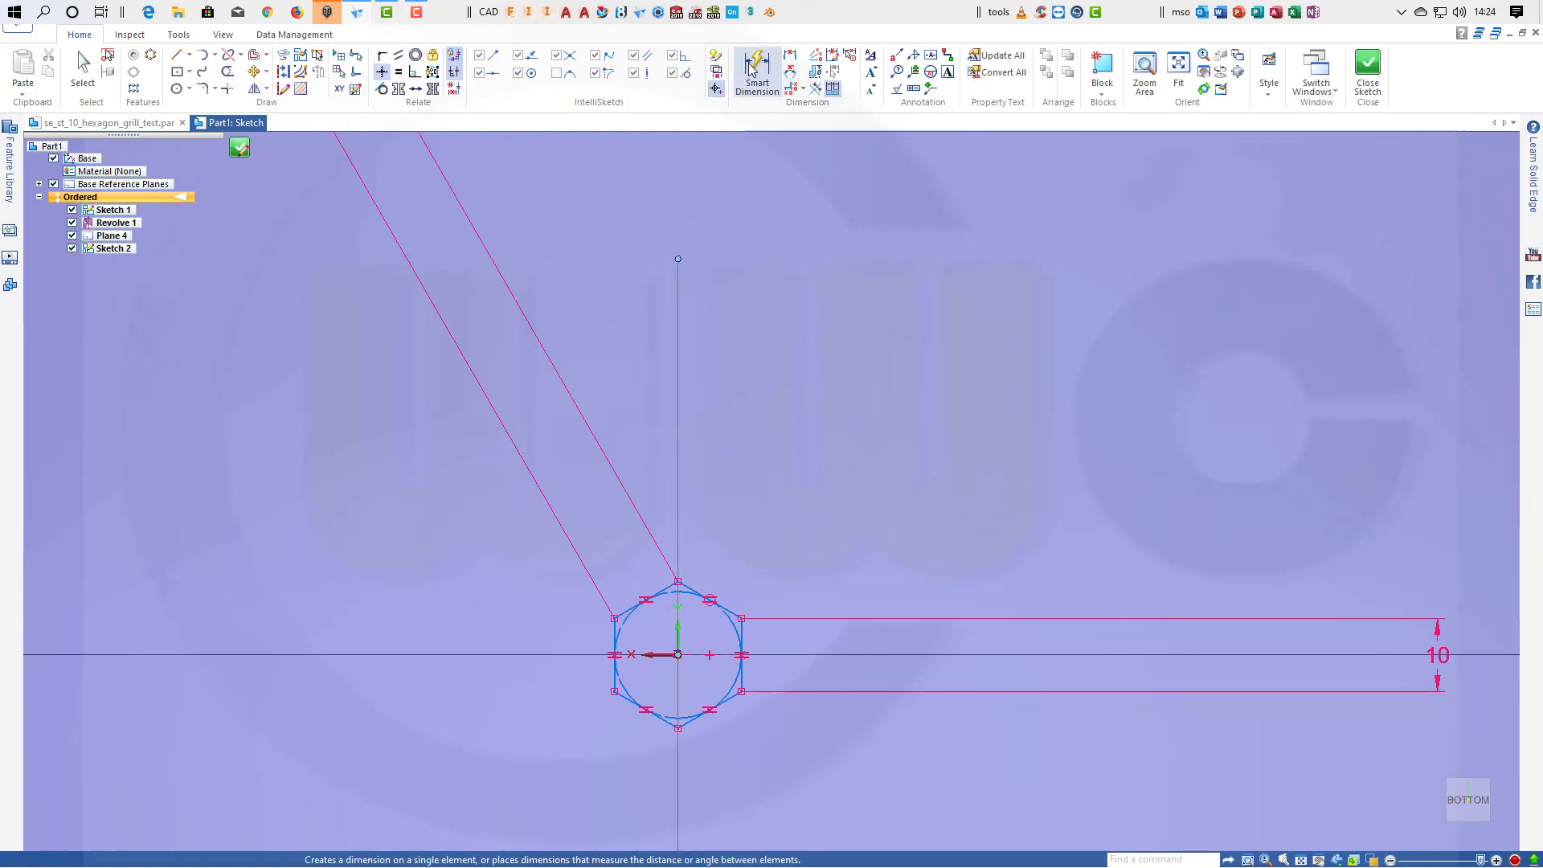
pyautogui.click(706, 598)
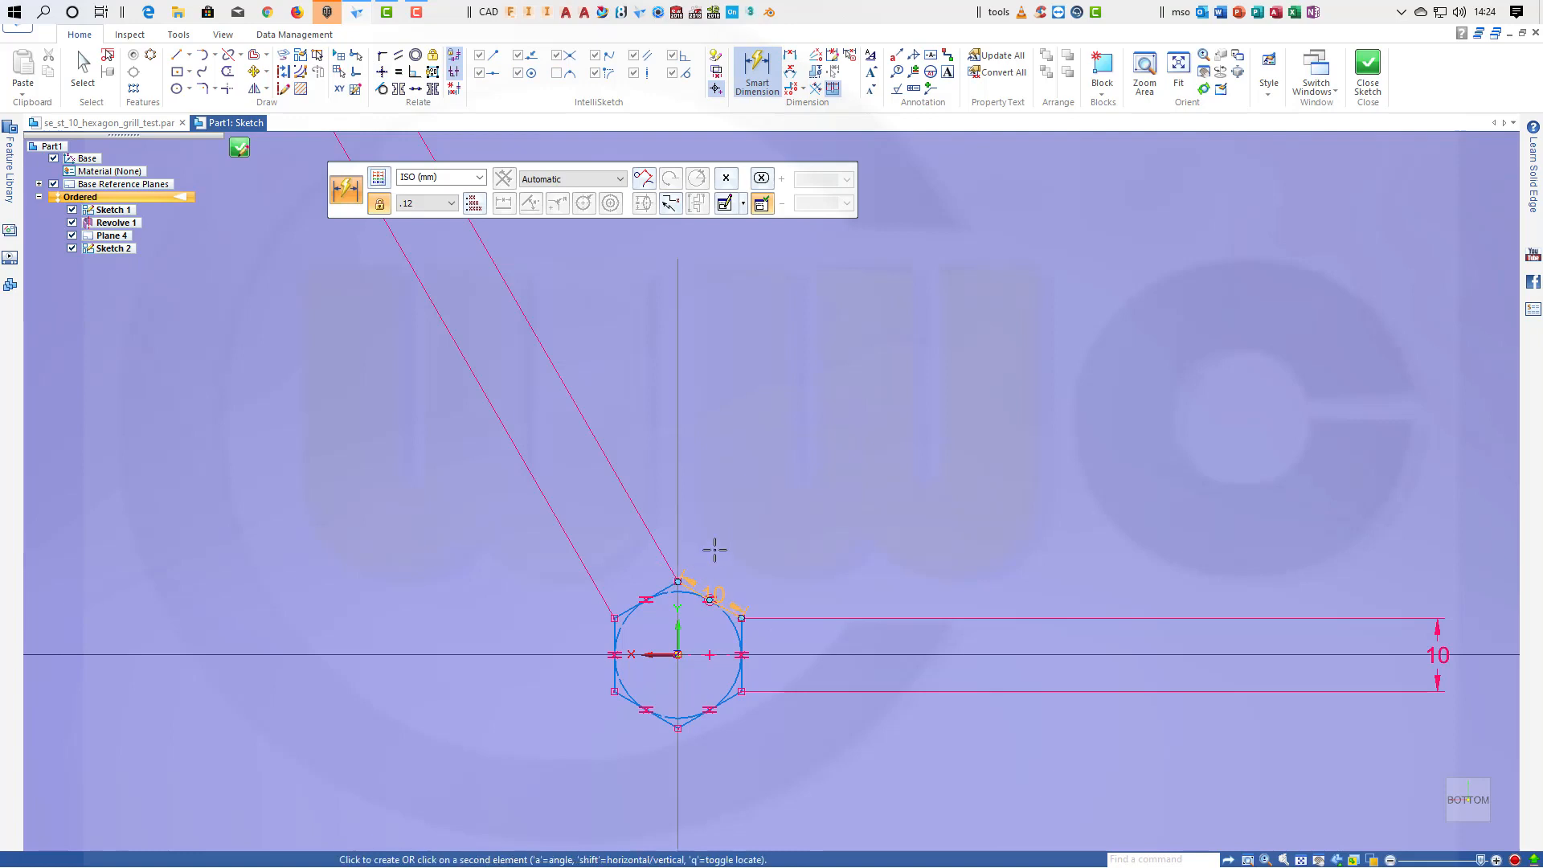
pyautogui.click(722, 537)
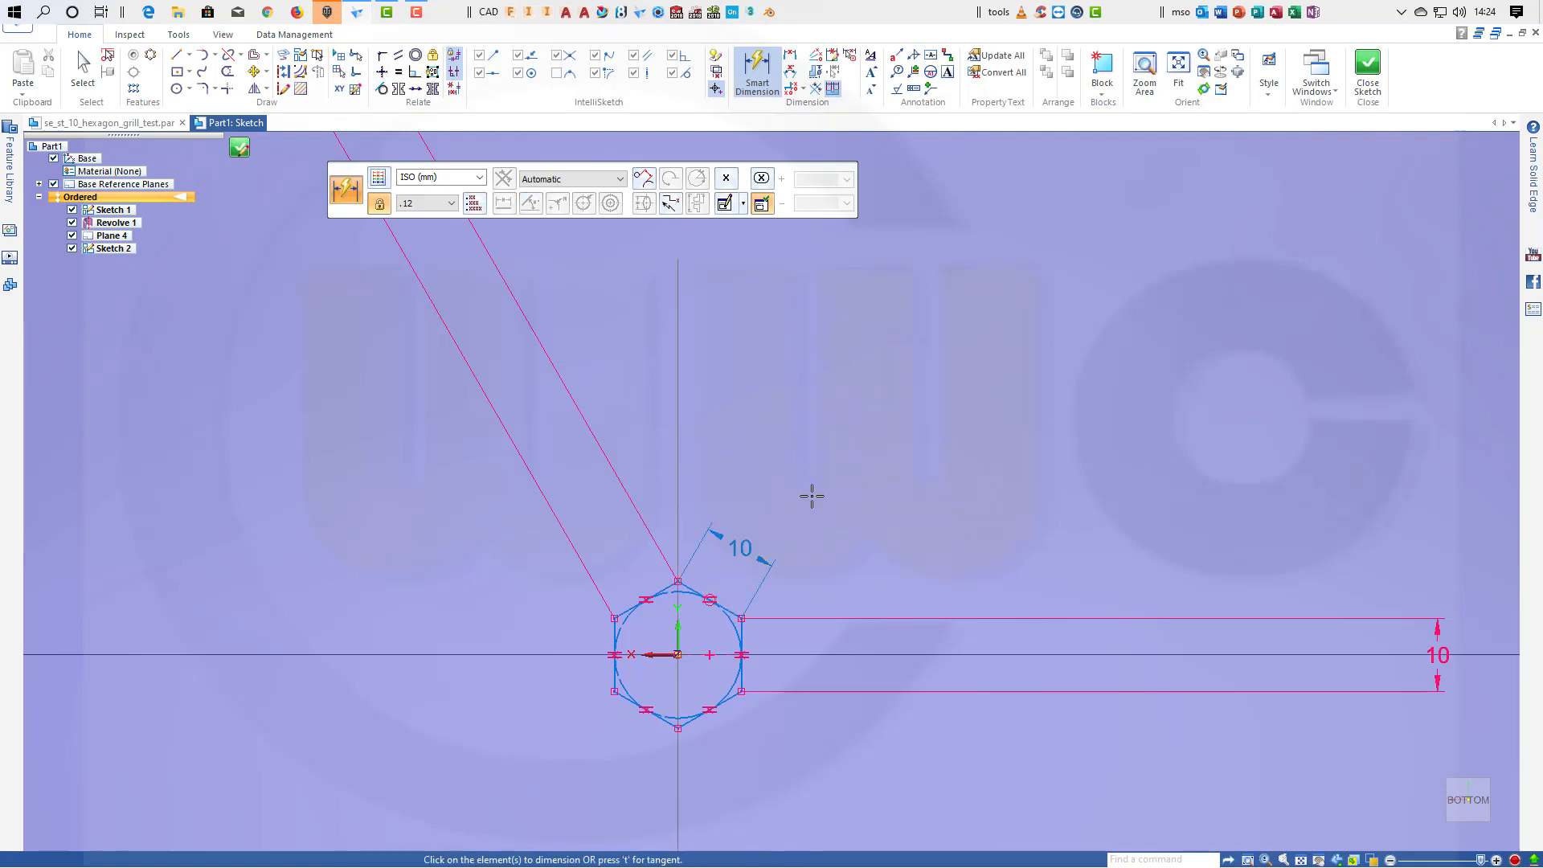
pyautogui.click(613, 639)
pyautogui.click(538, 639)
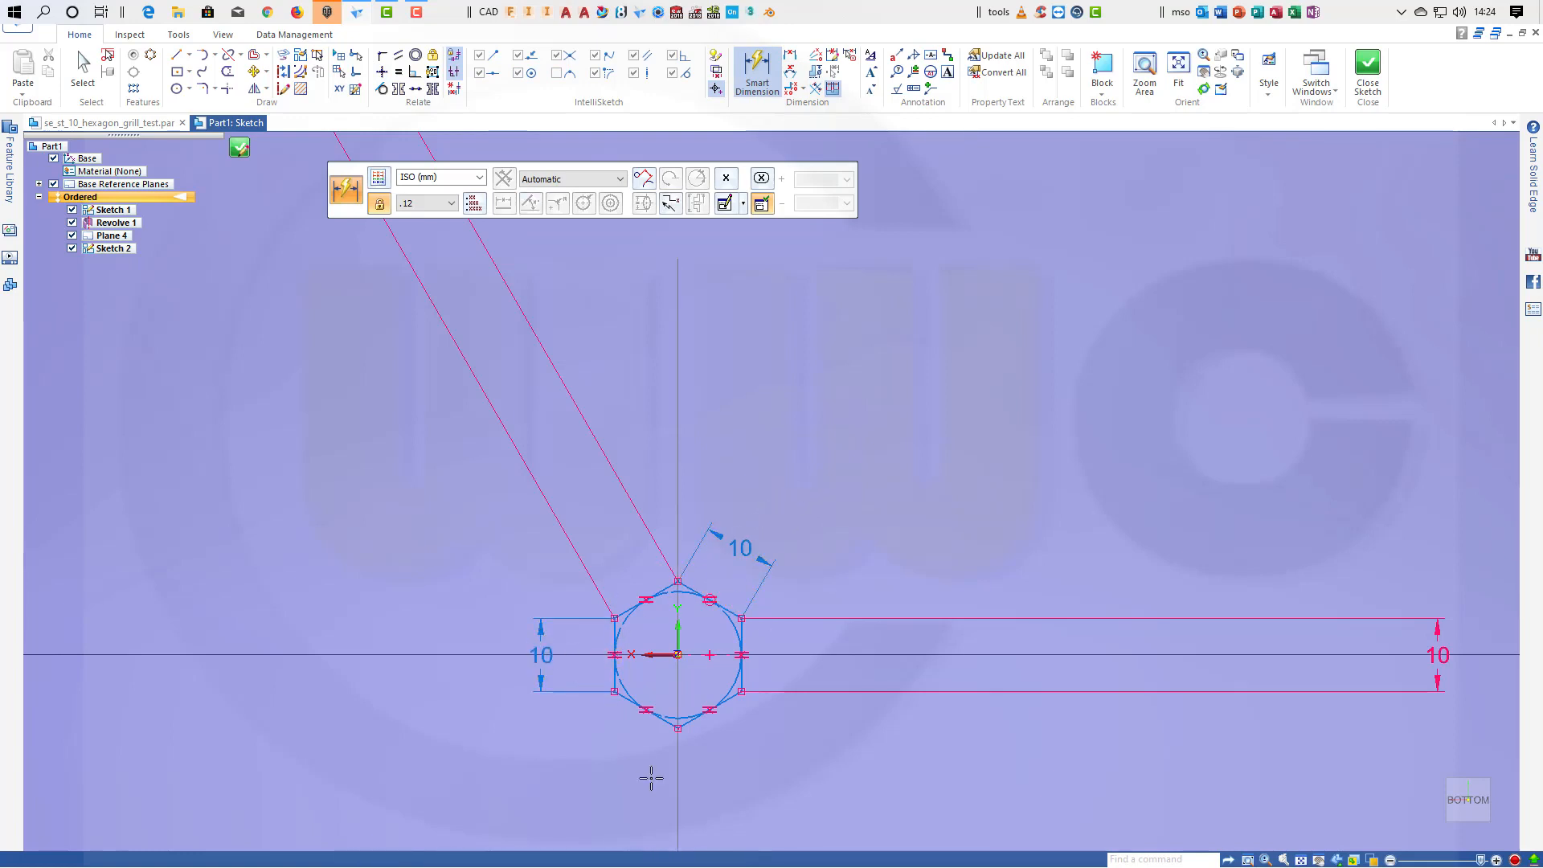
pyautogui.click(648, 712)
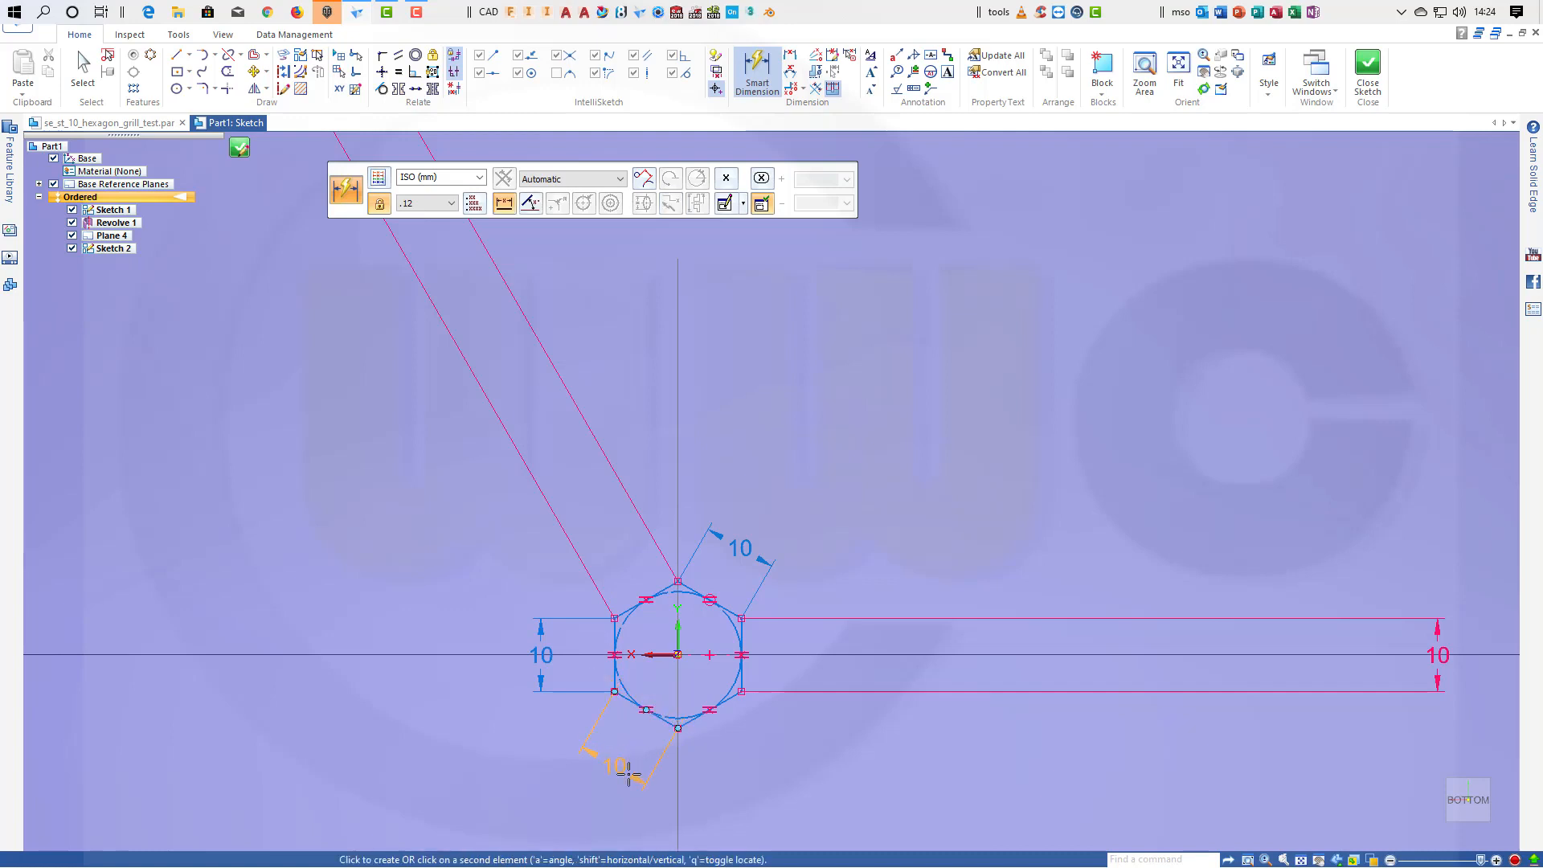
pyautogui.click(627, 764)
pyautogui.click(726, 701)
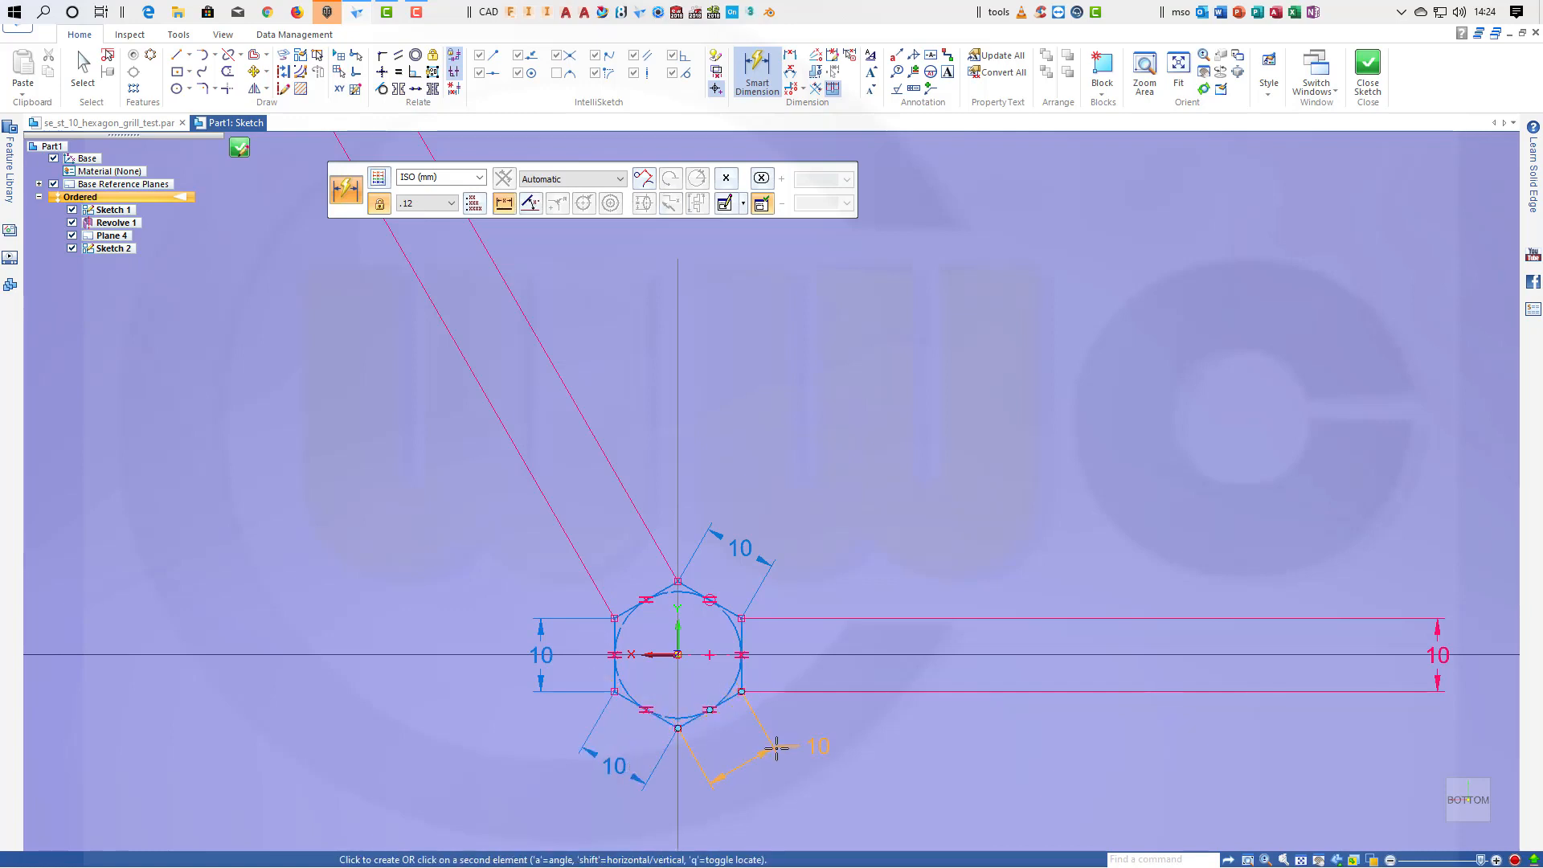
pyautogui.click(784, 748)
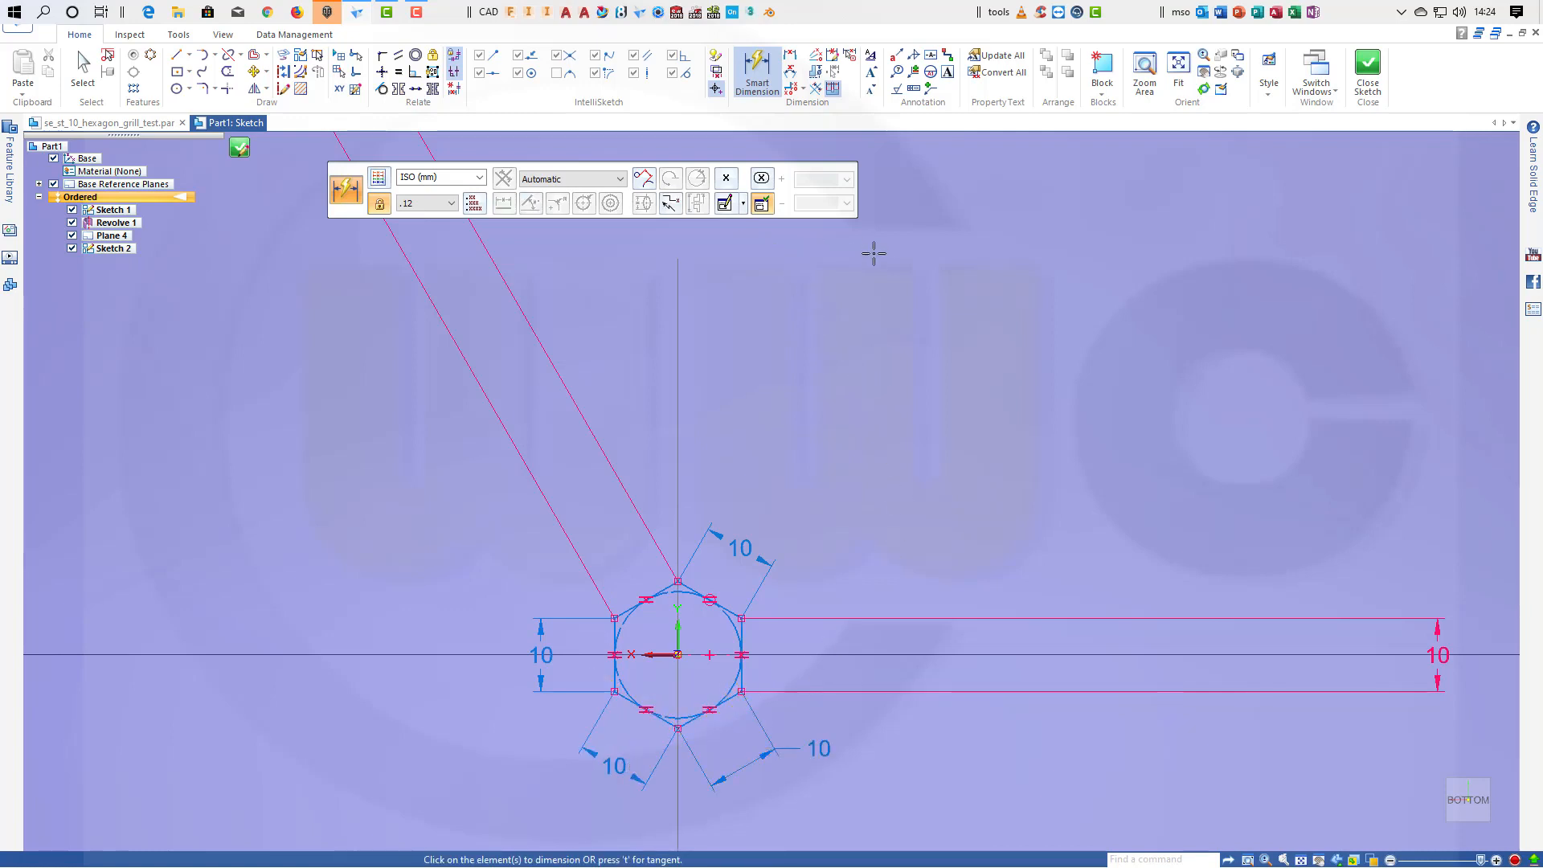
pyautogui.press('Escape')
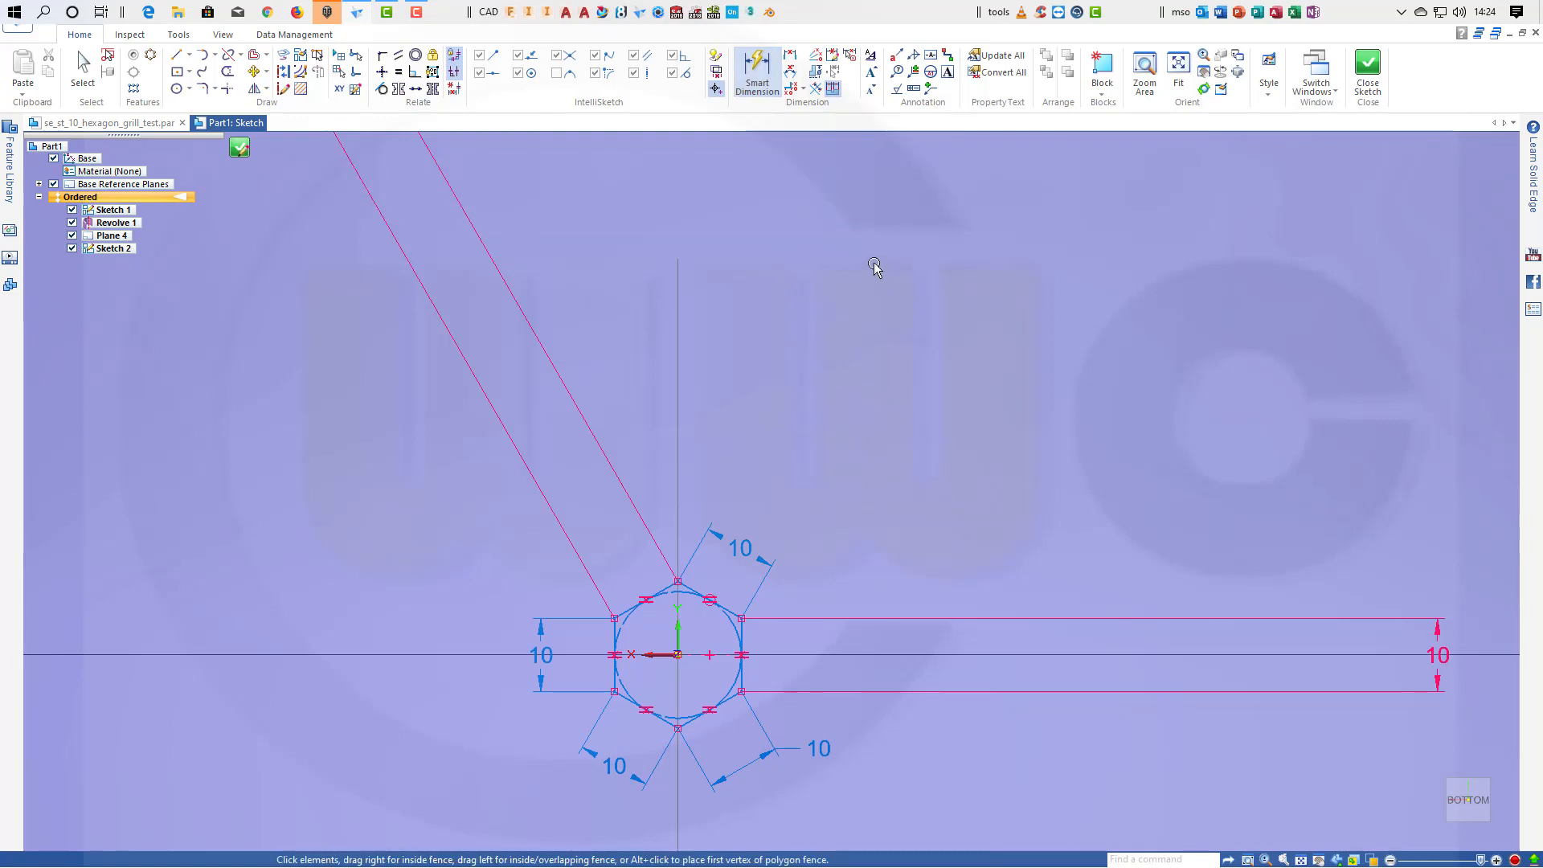
# Close the hexagon sketch and finish it under the name Sketch_2.
pyautogui.click(1370, 71)
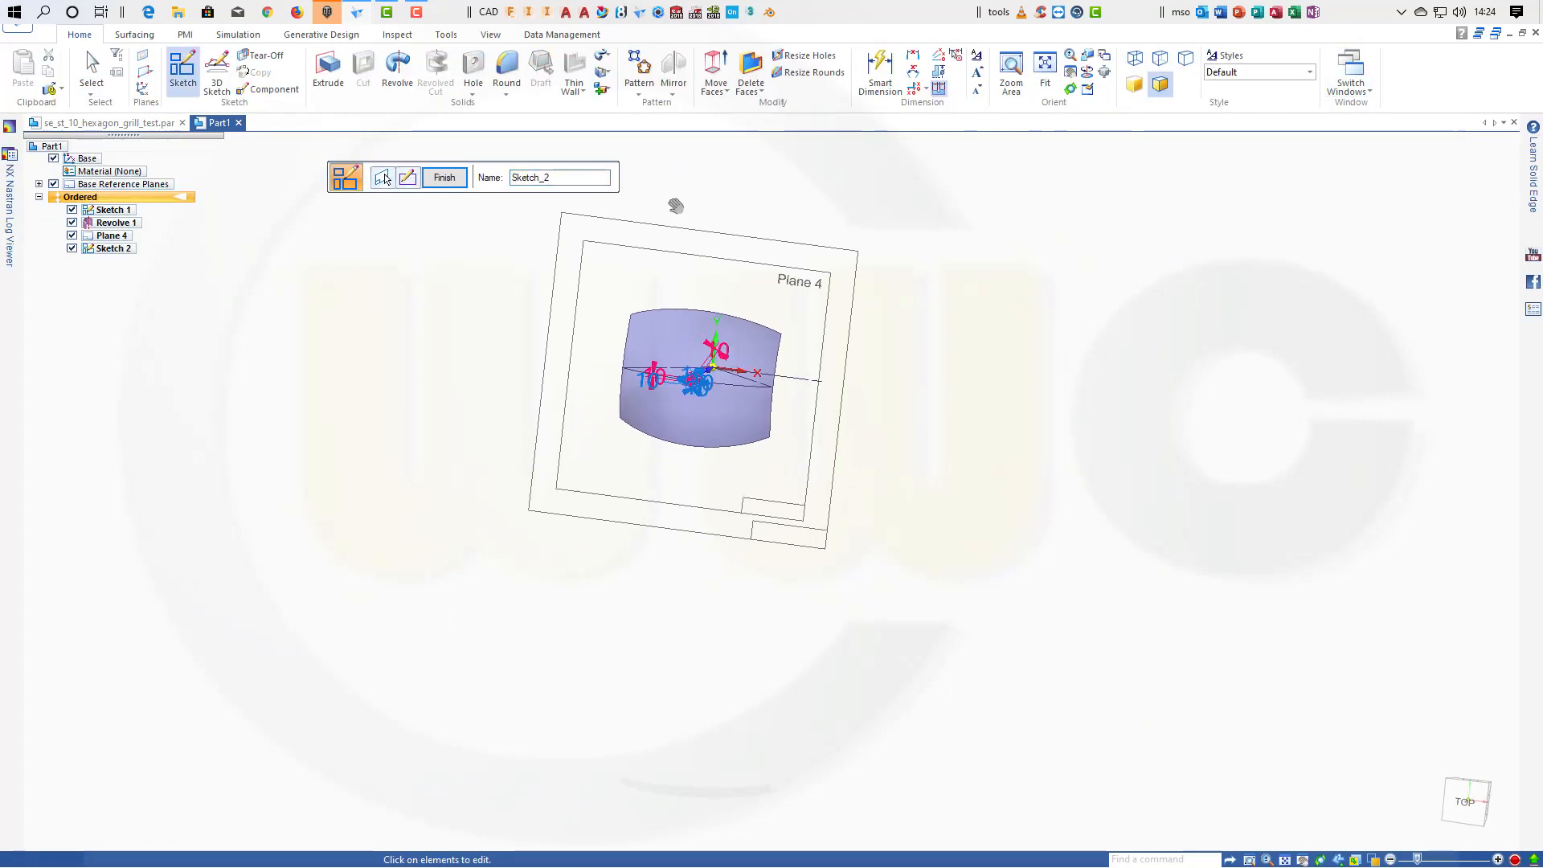
pyautogui.keyDown('shift'); pyautogui.moveTo(676, 206); pyautogui.dragTo(734, 403, button='middle'); pyautogui.keyUp('shift')
pyautogui.scroll(1, 755, 401)
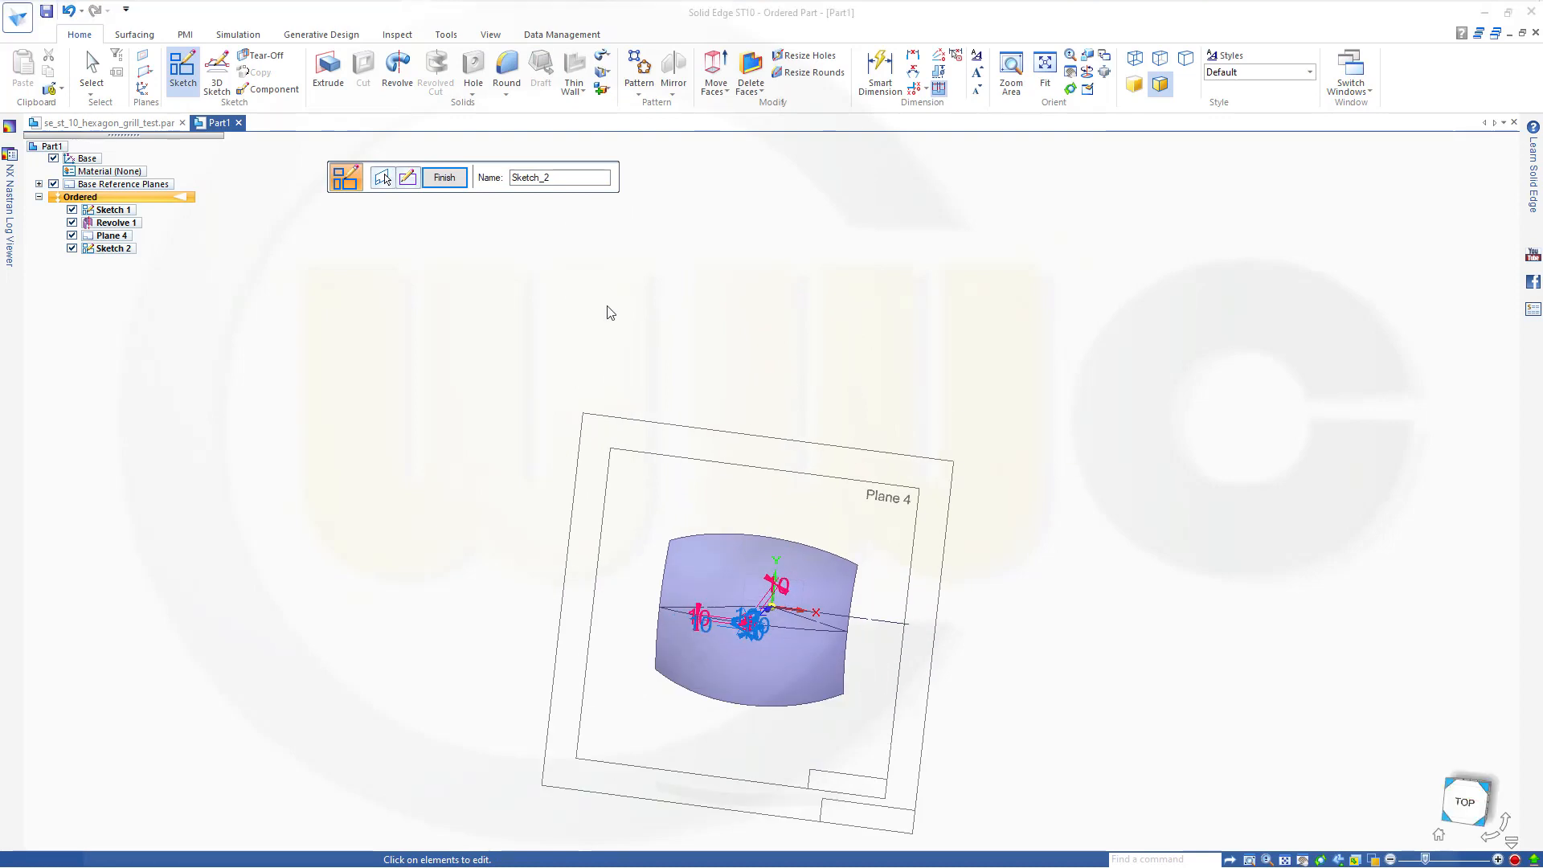
pyautogui.click(447, 178)
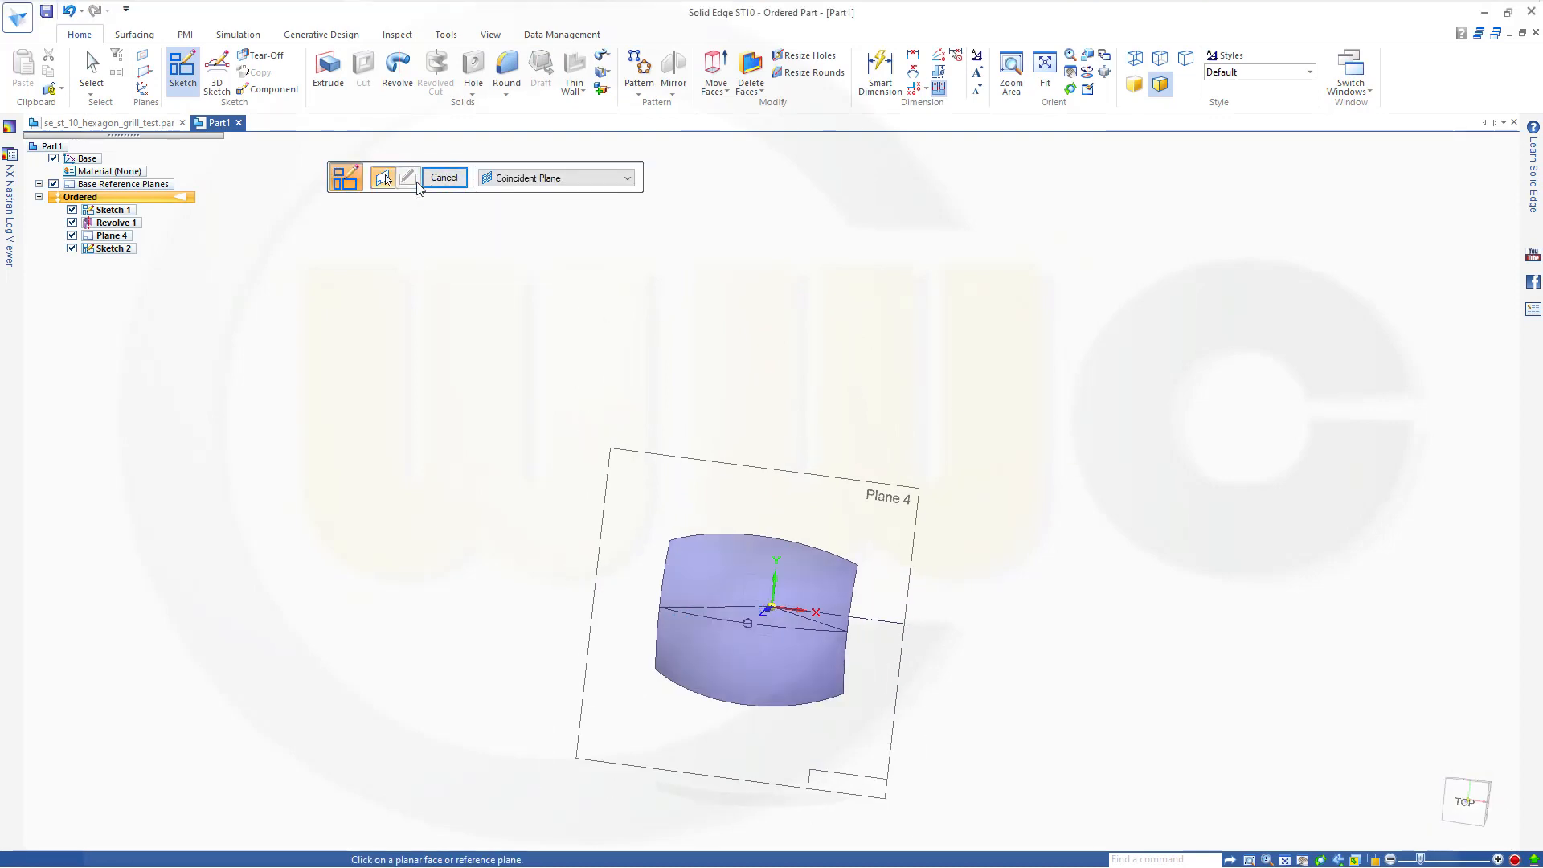
# Project the hexagon chain onto the revolved surface as a curve, using the Normal to selected surface option.
pyautogui.scroll(-1, 729, 692)
pyautogui.scroll(2, 716, 664)
pyautogui.scroll(-1, 727, 538)
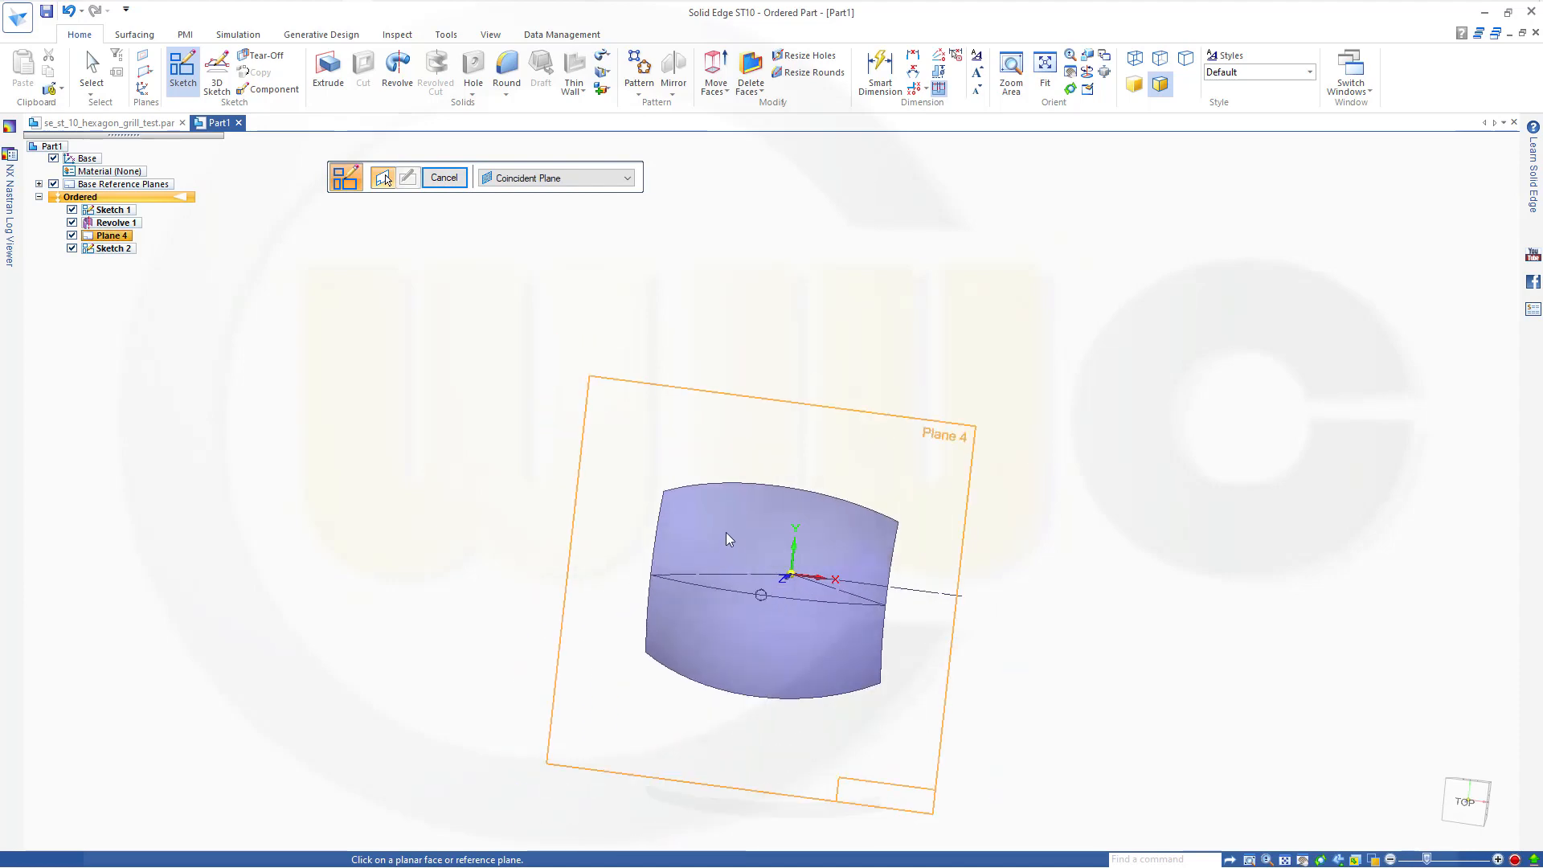
pyautogui.moveTo(690, 524); pyautogui.dragTo(784, 420, button='middle')
pyautogui.scroll(4, 790, 421)
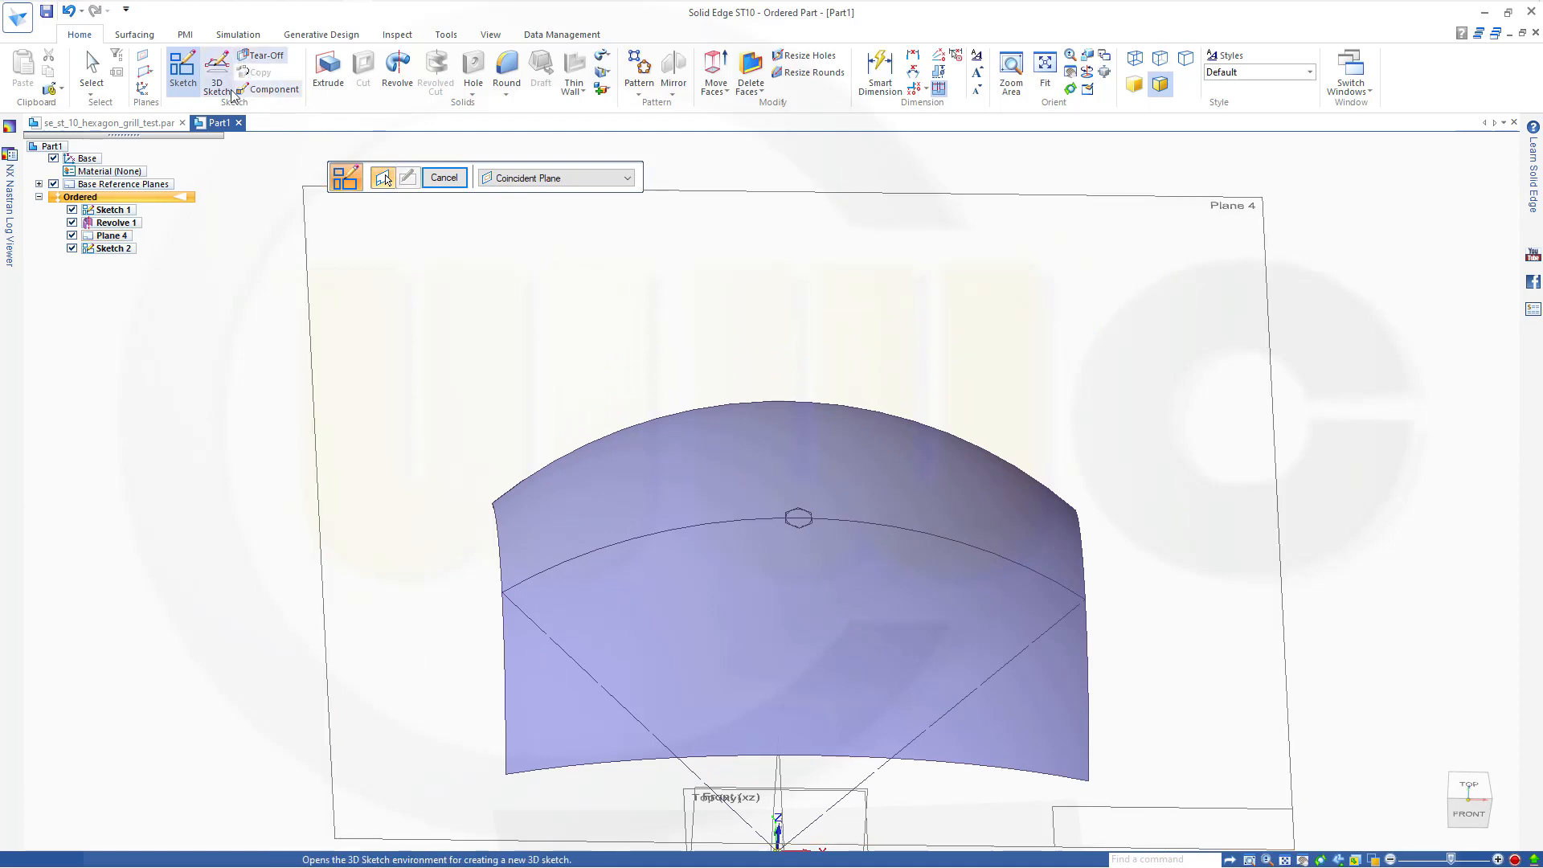
pyautogui.click(127, 36)
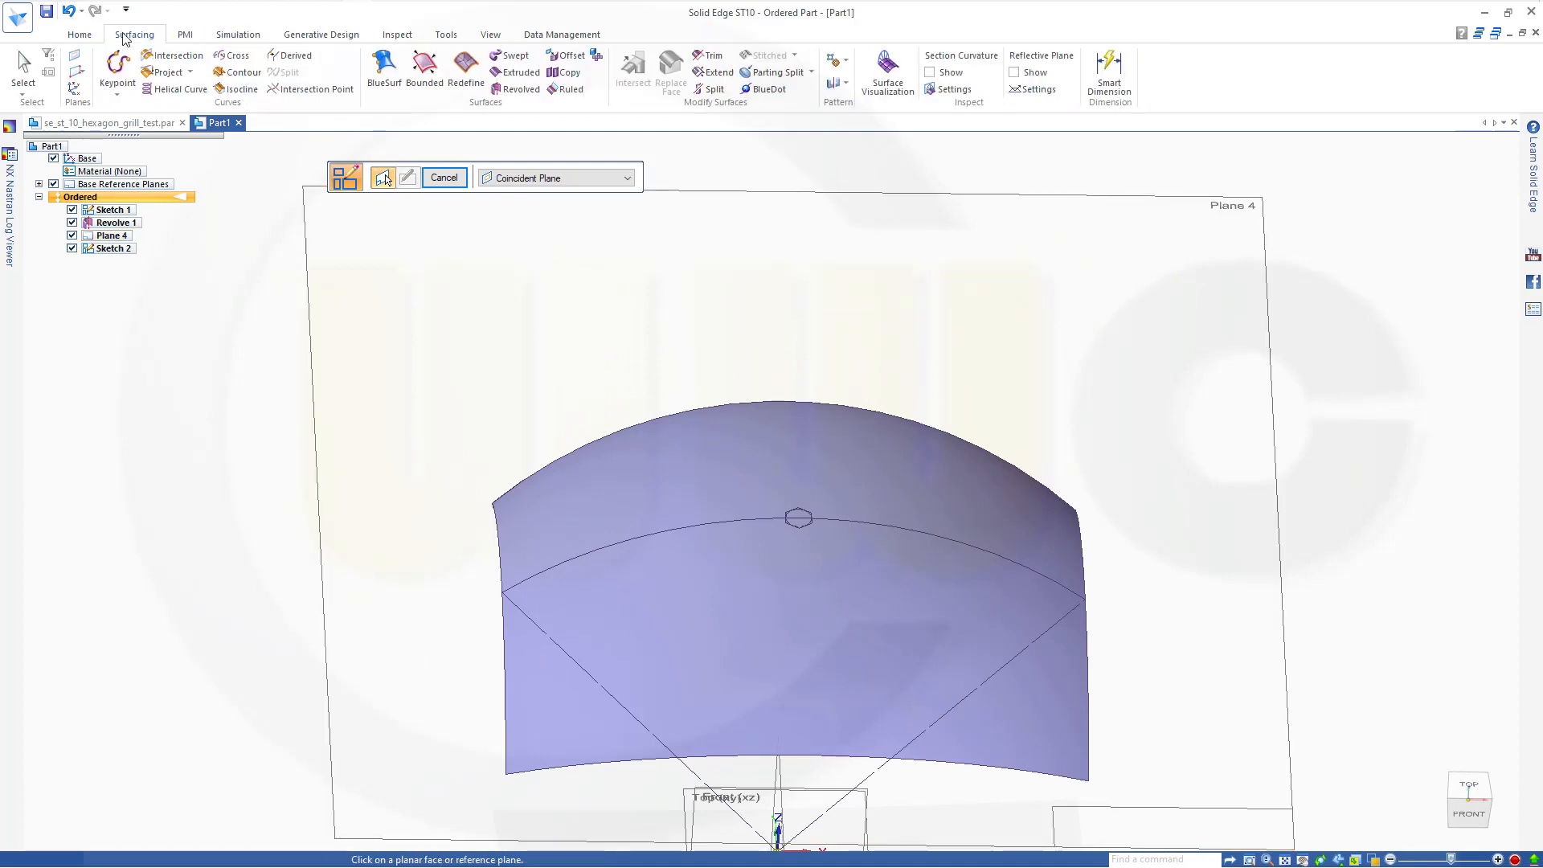
pyautogui.click(190, 74)
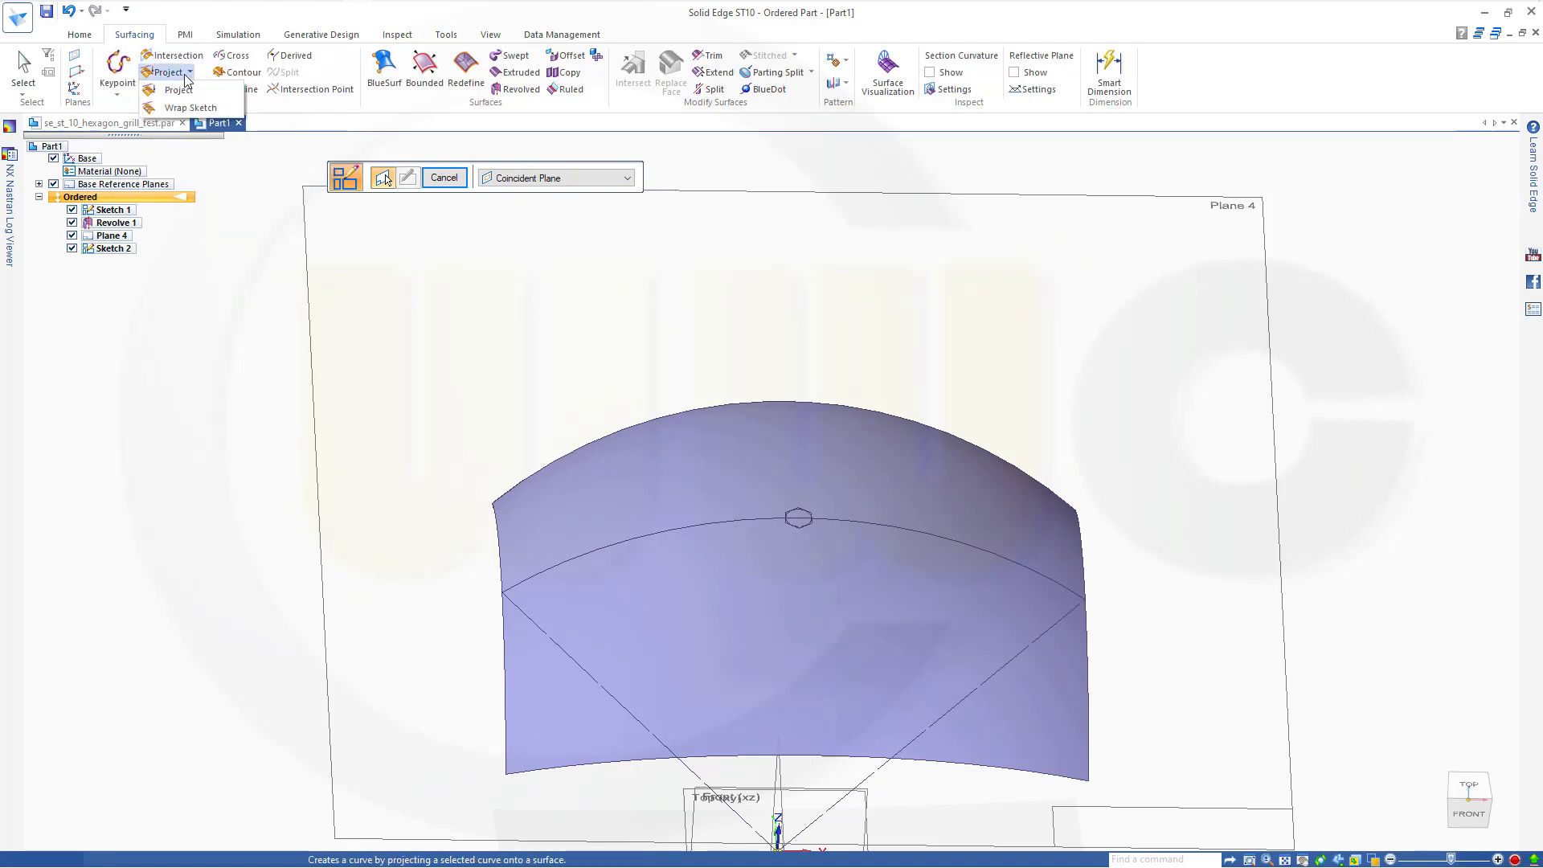
pyautogui.click(168, 91)
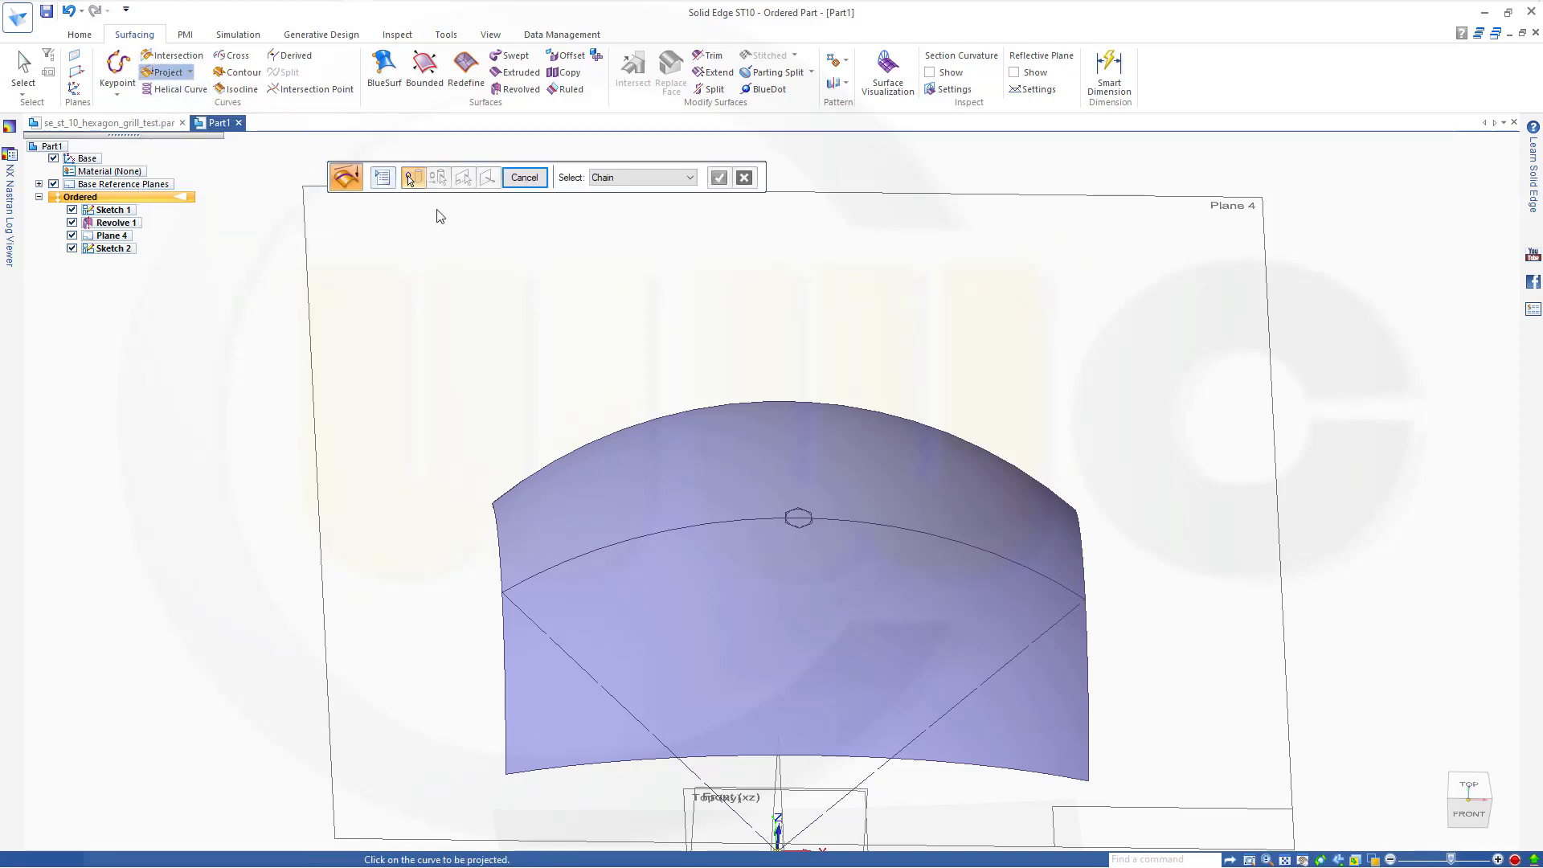
pyautogui.click(383, 178)
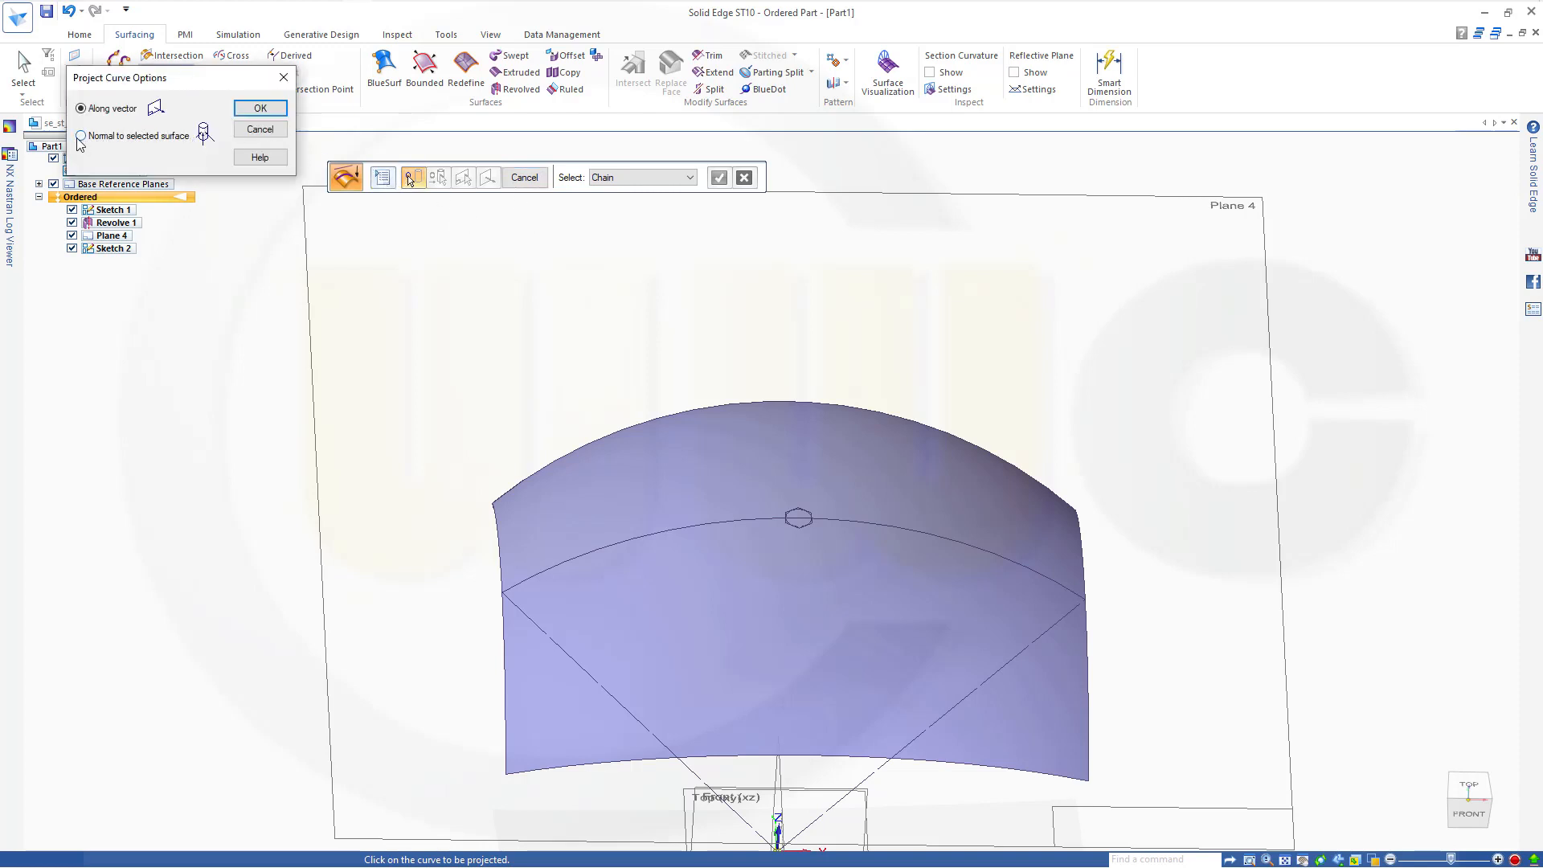
pyautogui.click(260, 109)
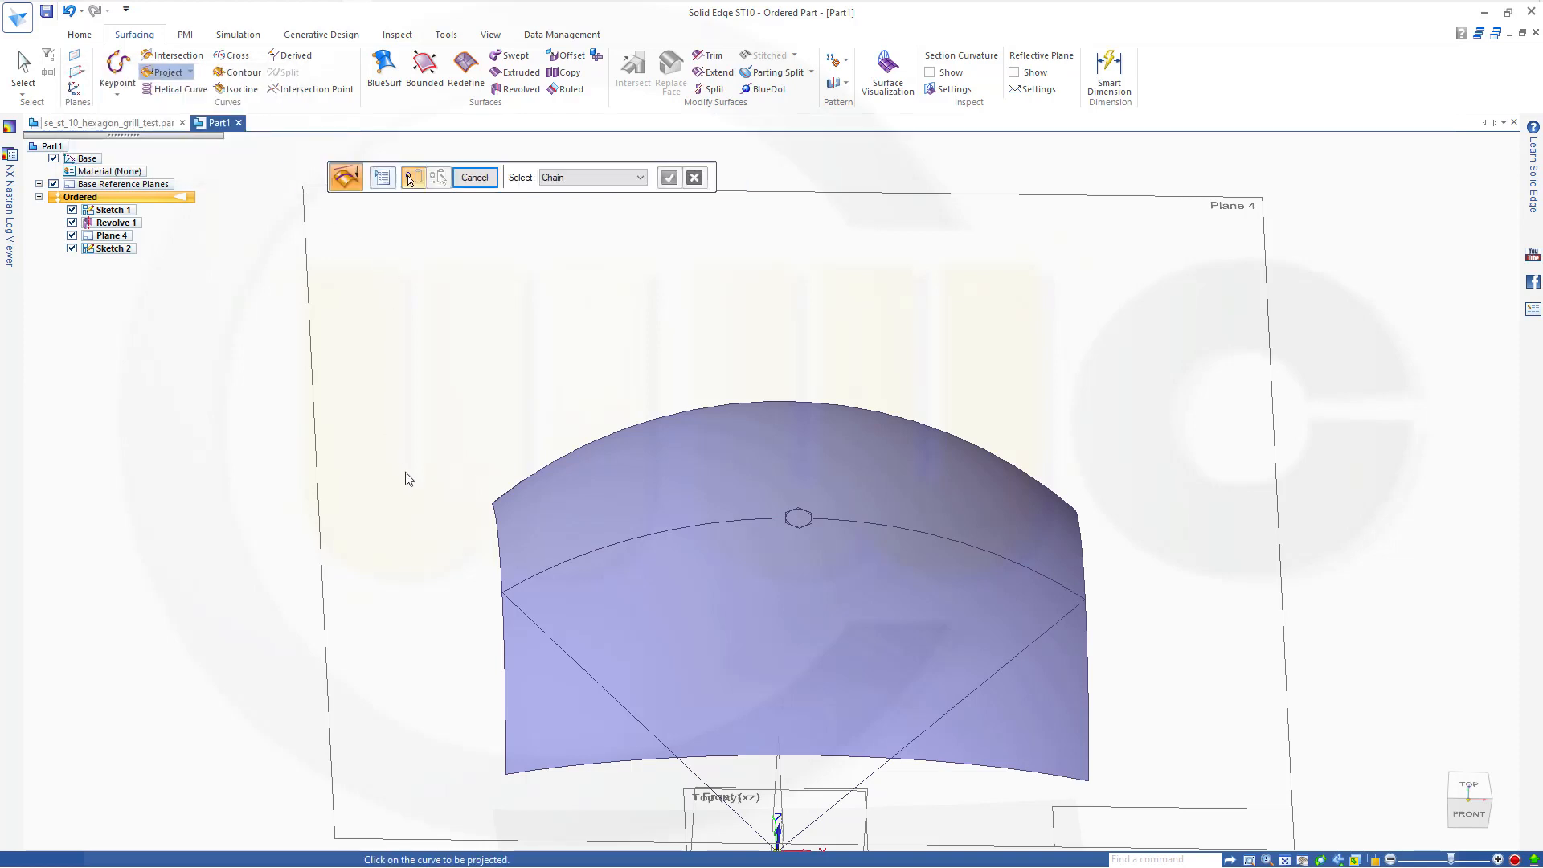
pyautogui.scroll(5, 760, 488)
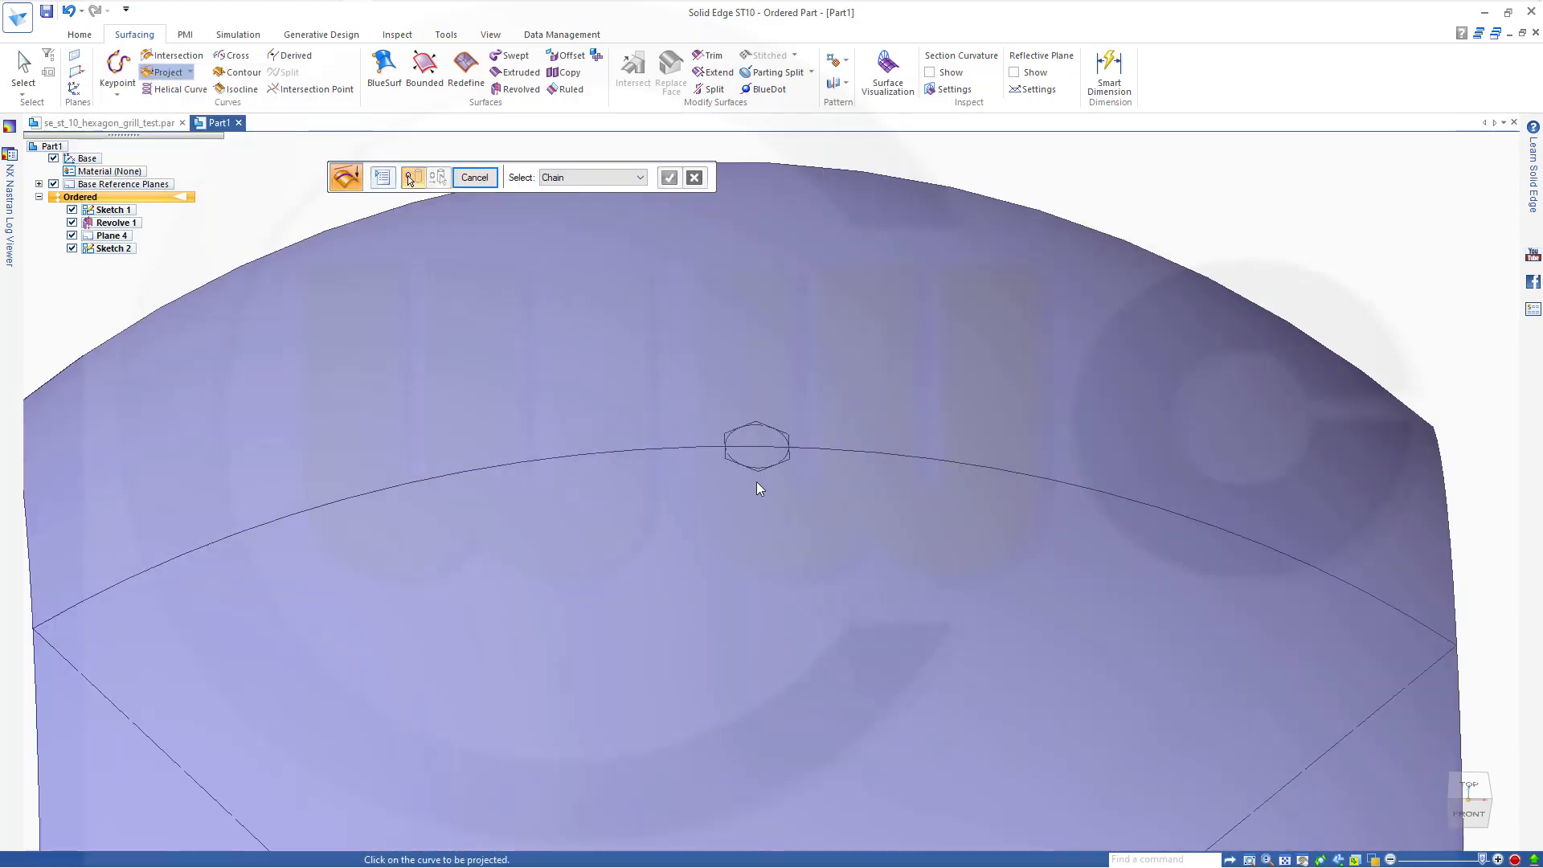
pyautogui.click(767, 470)
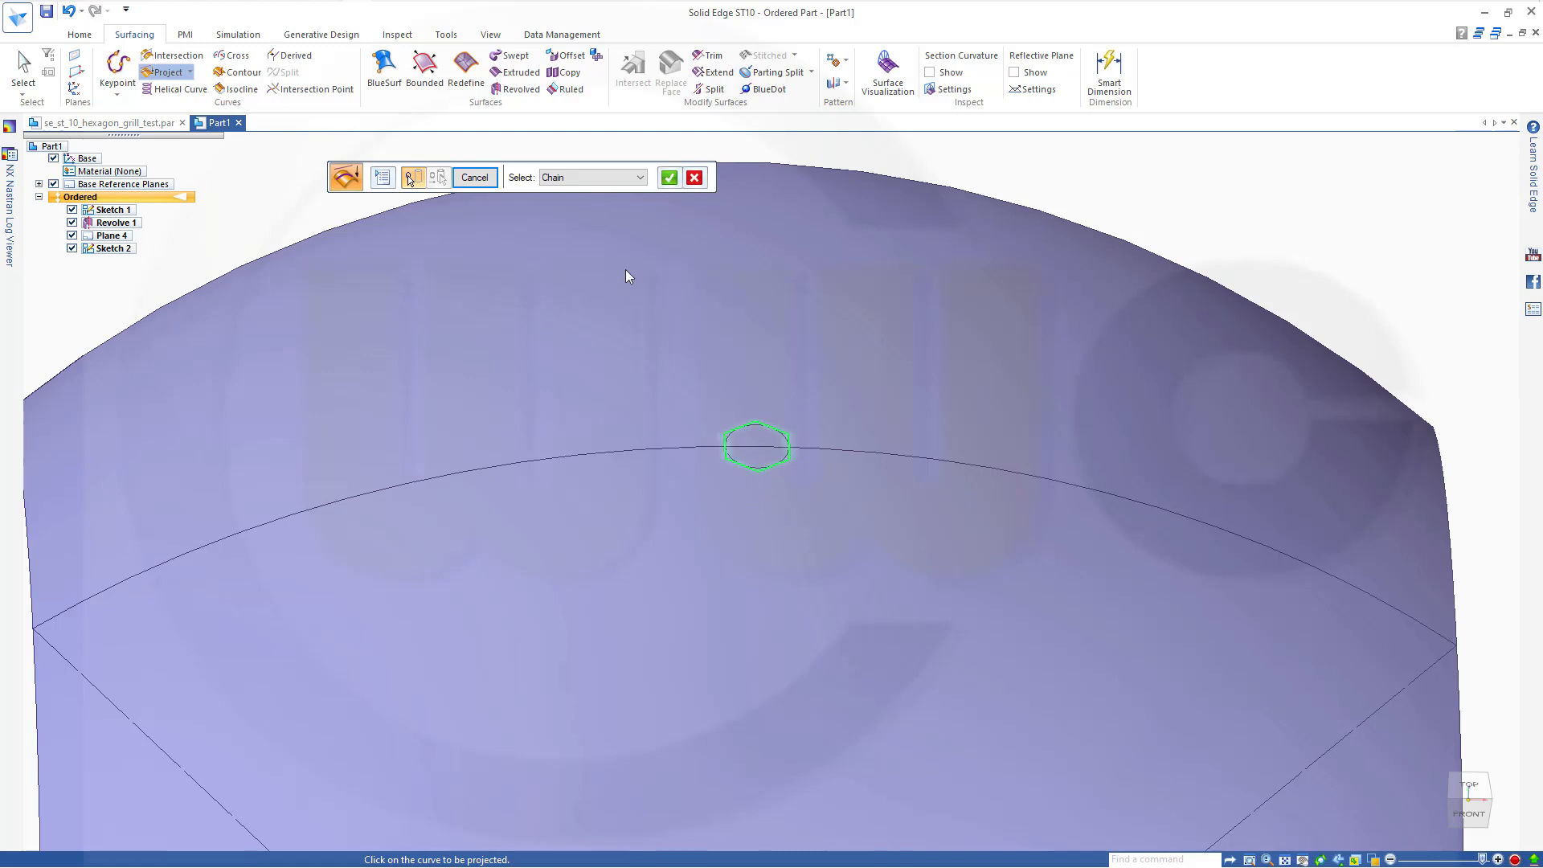
pyautogui.rightClick(1121, 199)
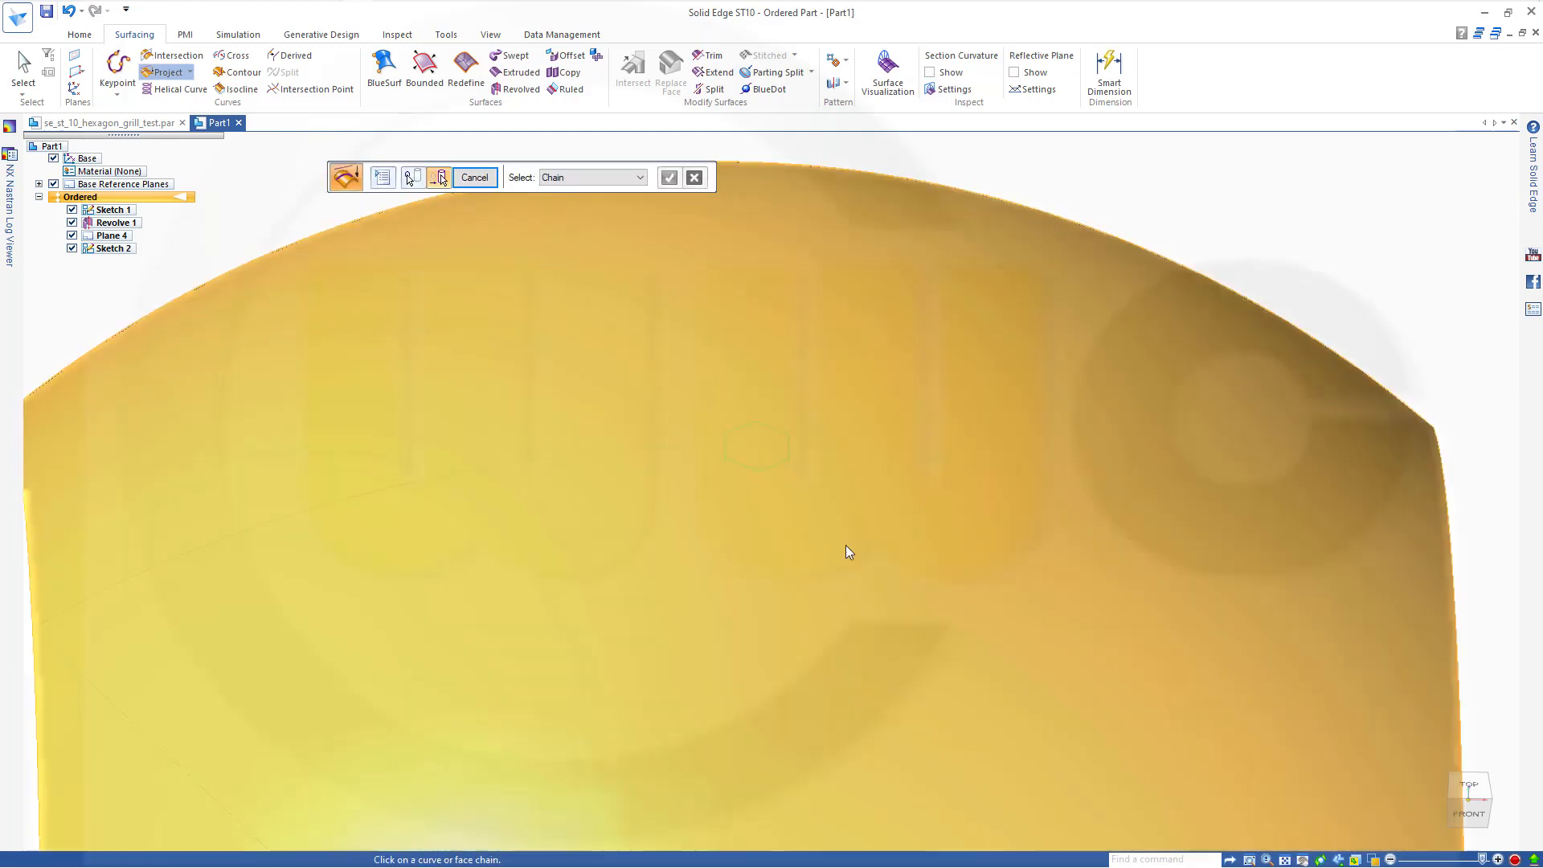
pyautogui.click(846, 552)
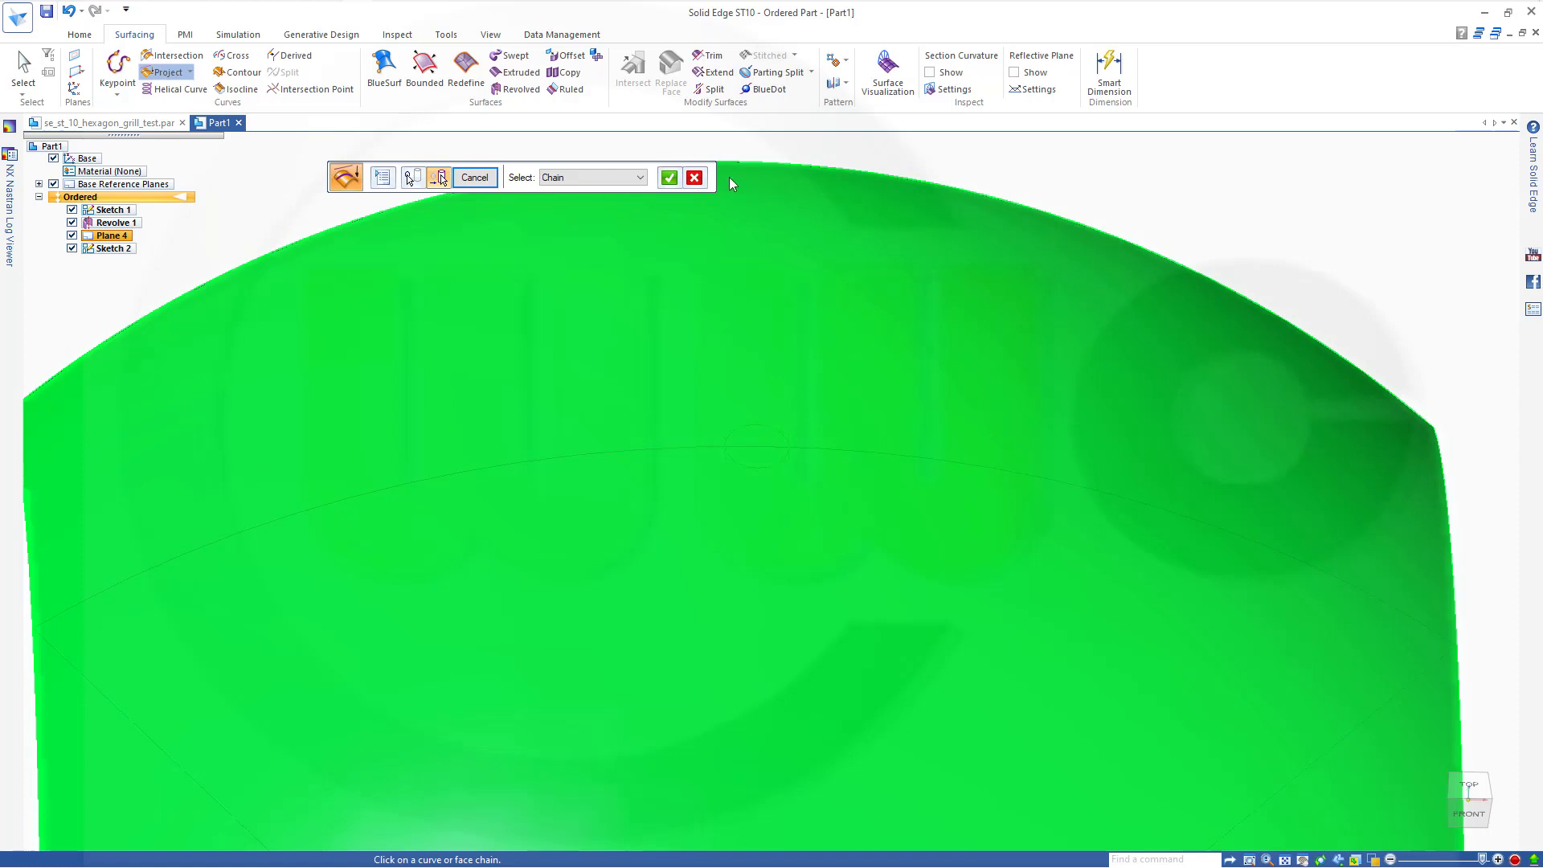
pyautogui.click(672, 179)
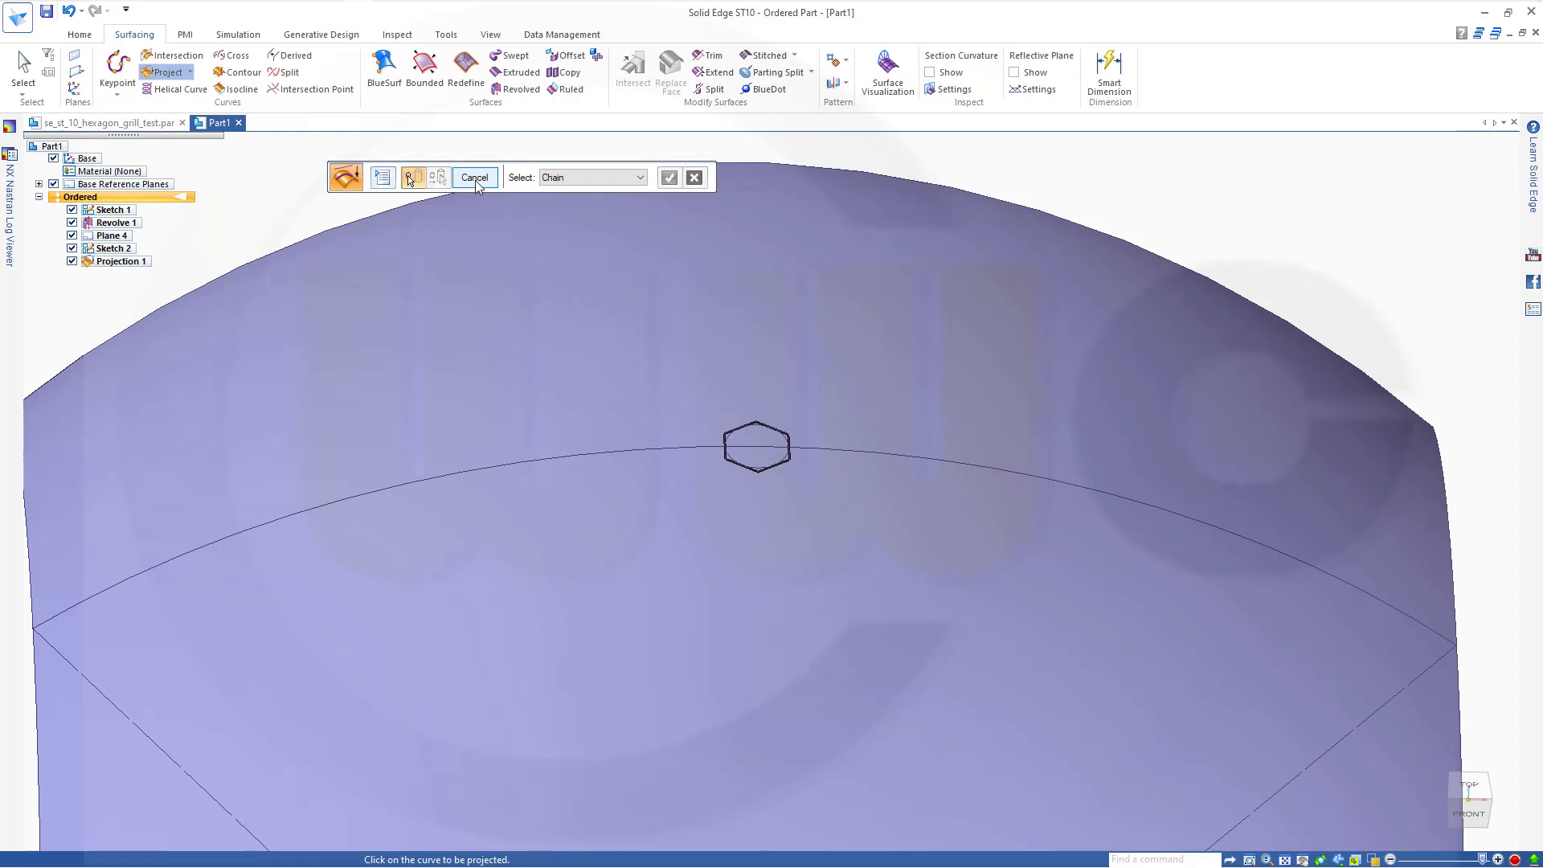
pyautogui.click(475, 179)
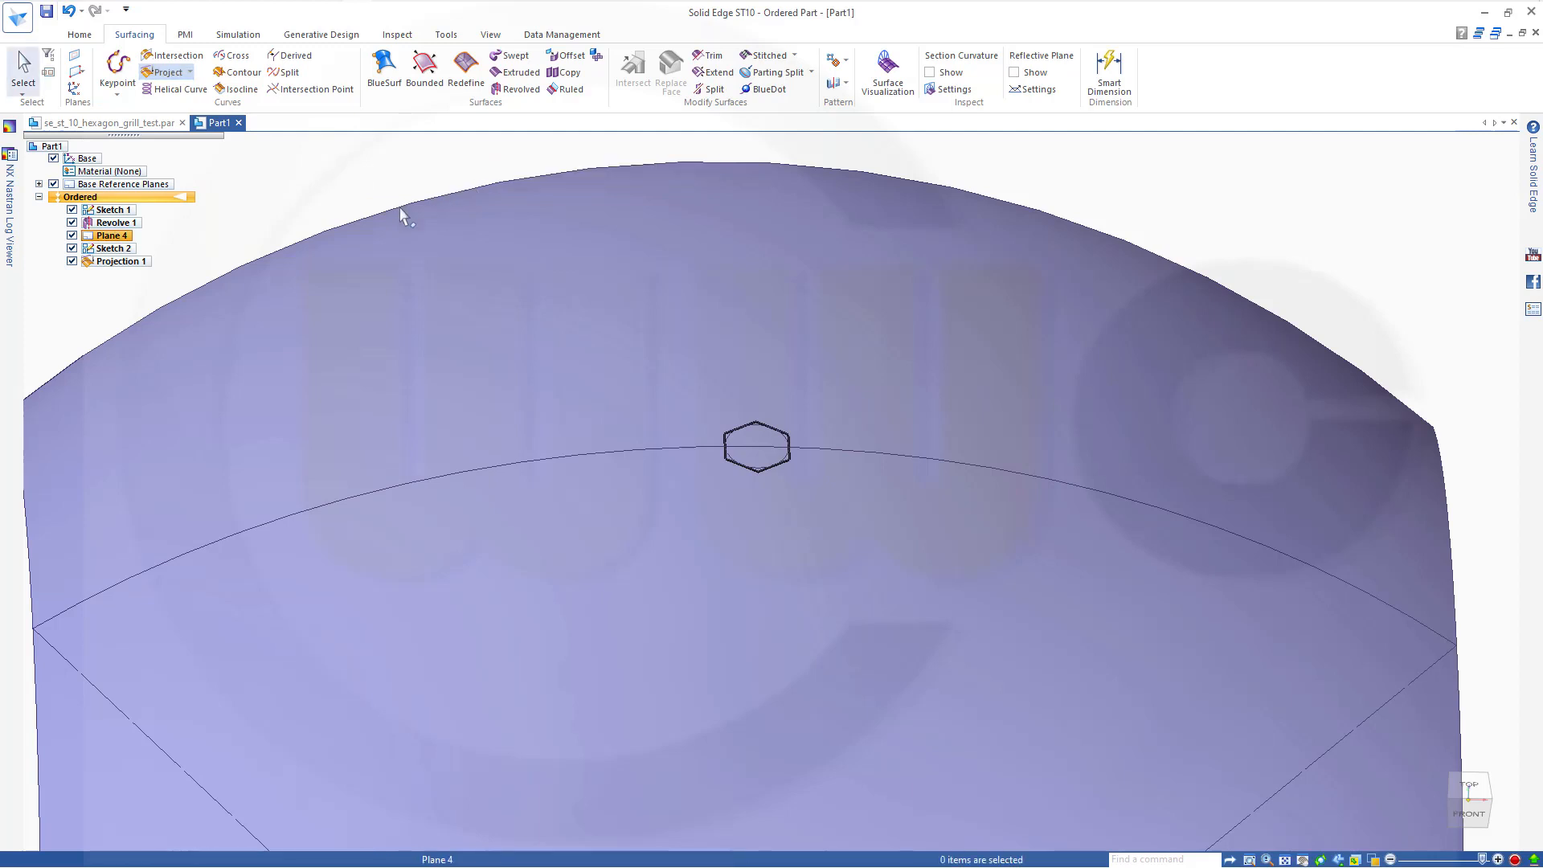
# Hide the tangent plane Plane 4 and the hexagon sketch Sketch 2, leaving the projected curve shown.
pyautogui.click(72, 235)
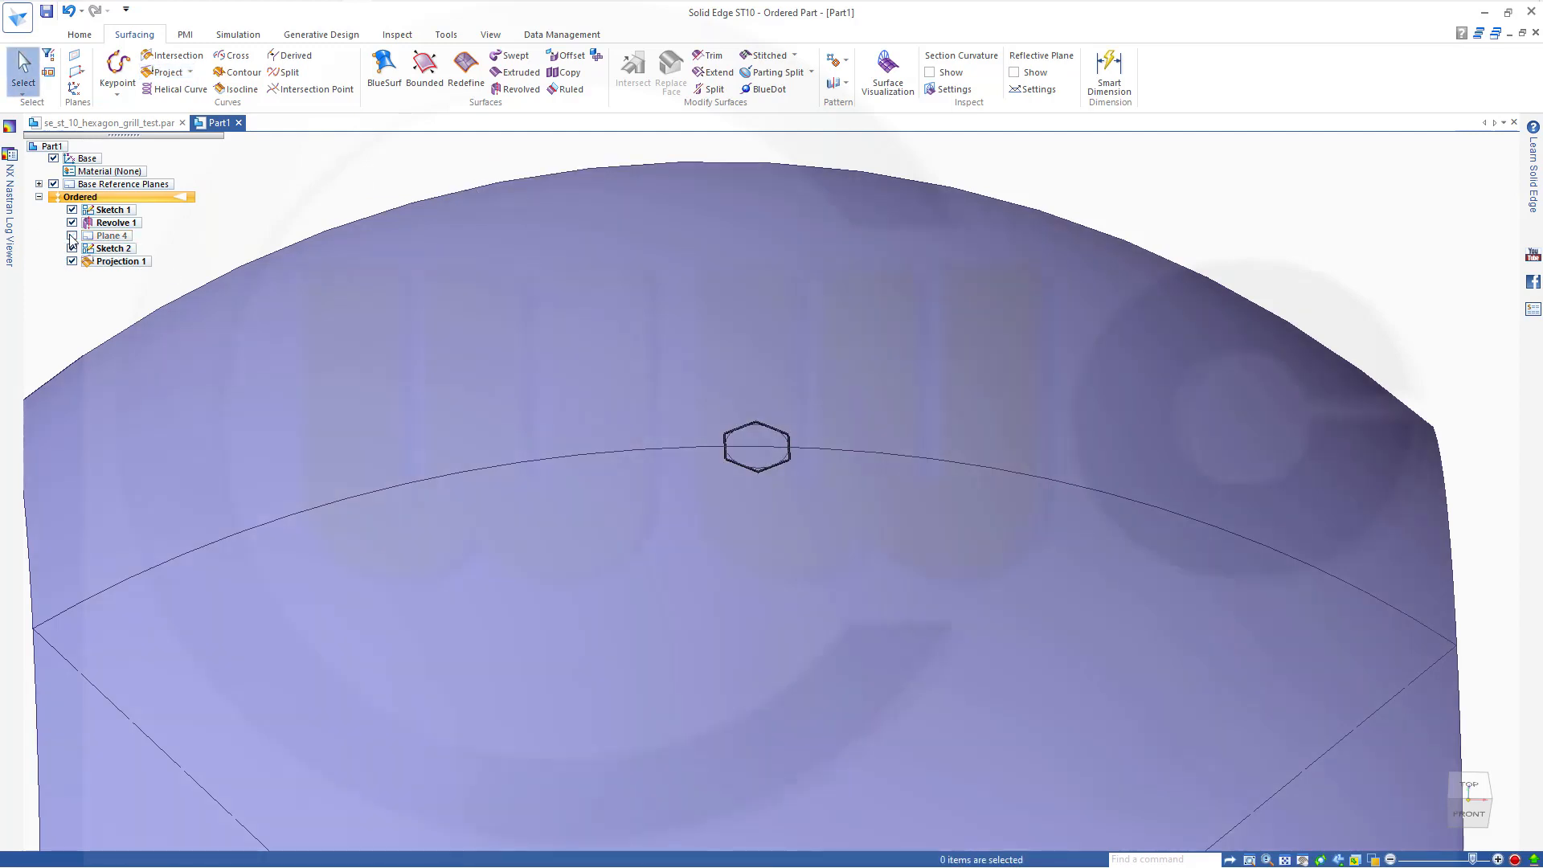
pyautogui.click(72, 249)
pyautogui.scroll(2, 480, 321)
pyautogui.scroll(-5, 623, 377)
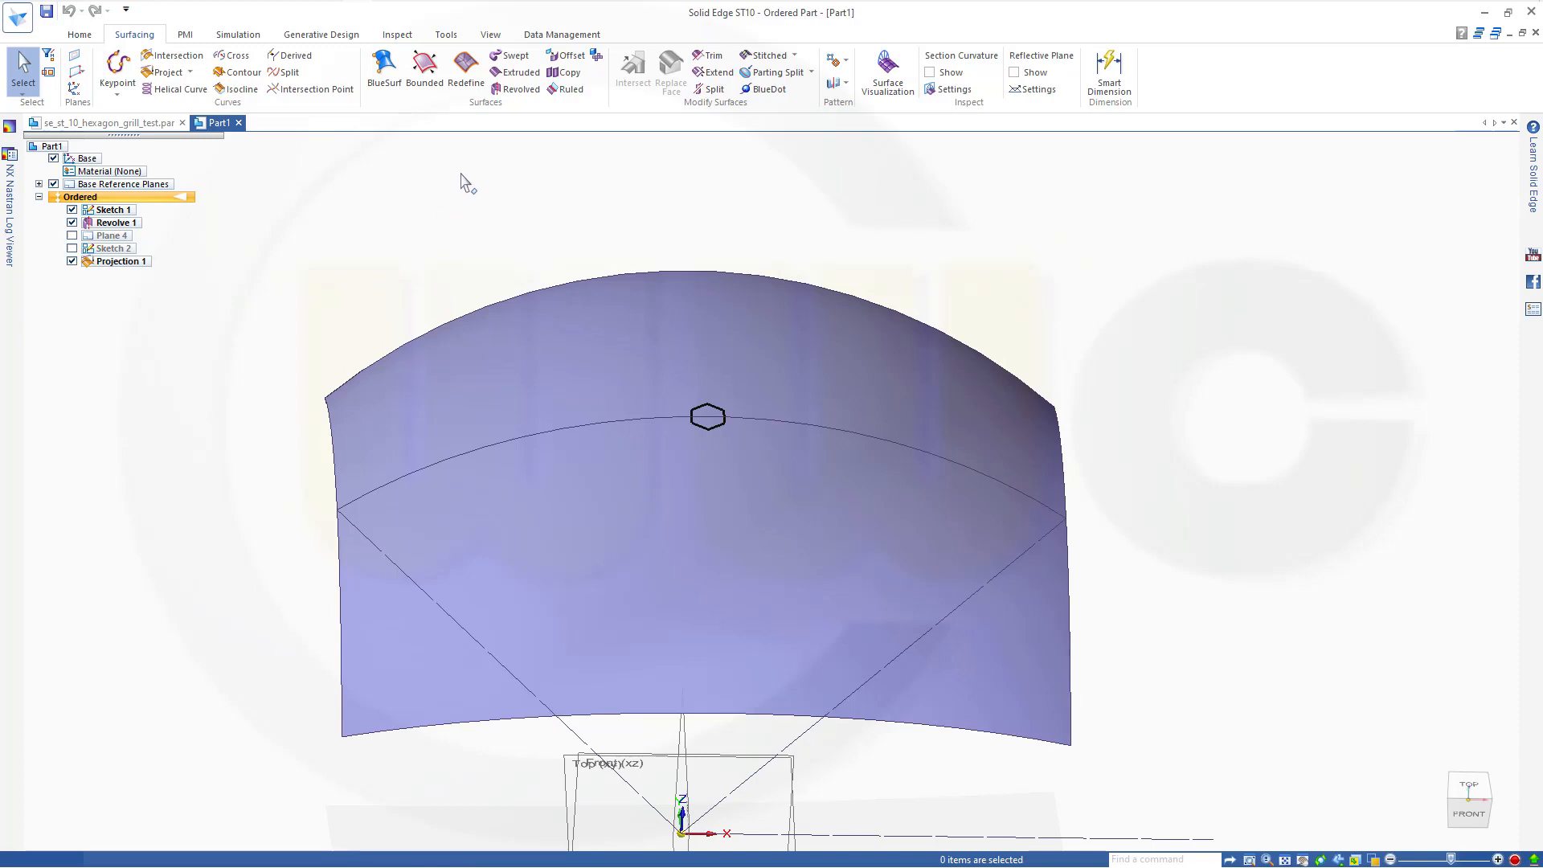
# Create an offset copy of the revolved surface at a distance of 0 mm and hide the original surface Revolve 1.
pyautogui.click(567, 55)
pyautogui.click(477, 382)
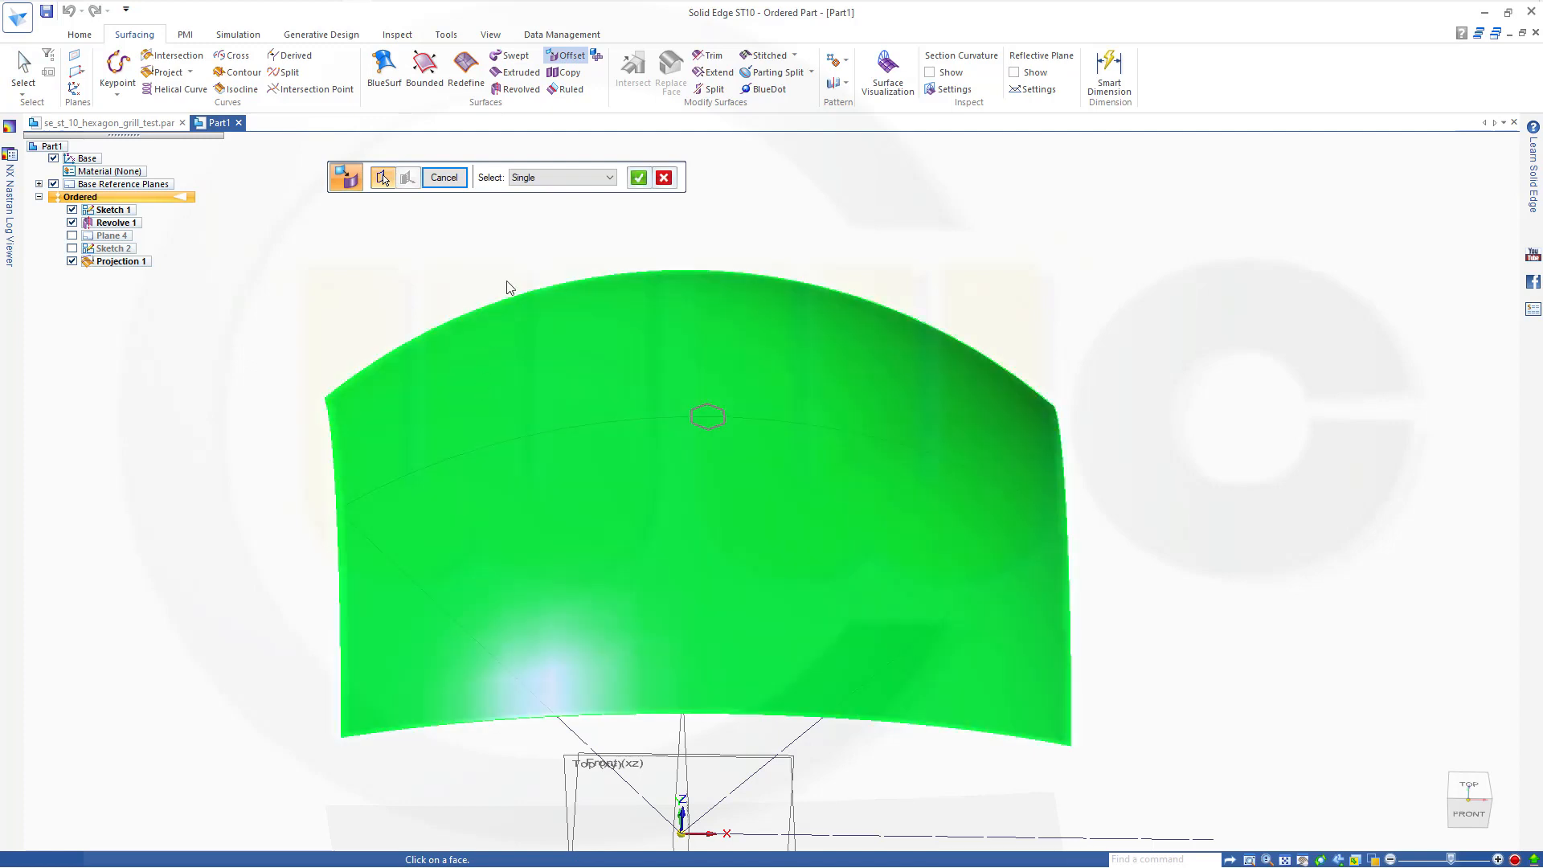
pyautogui.rightClick(788, 223)
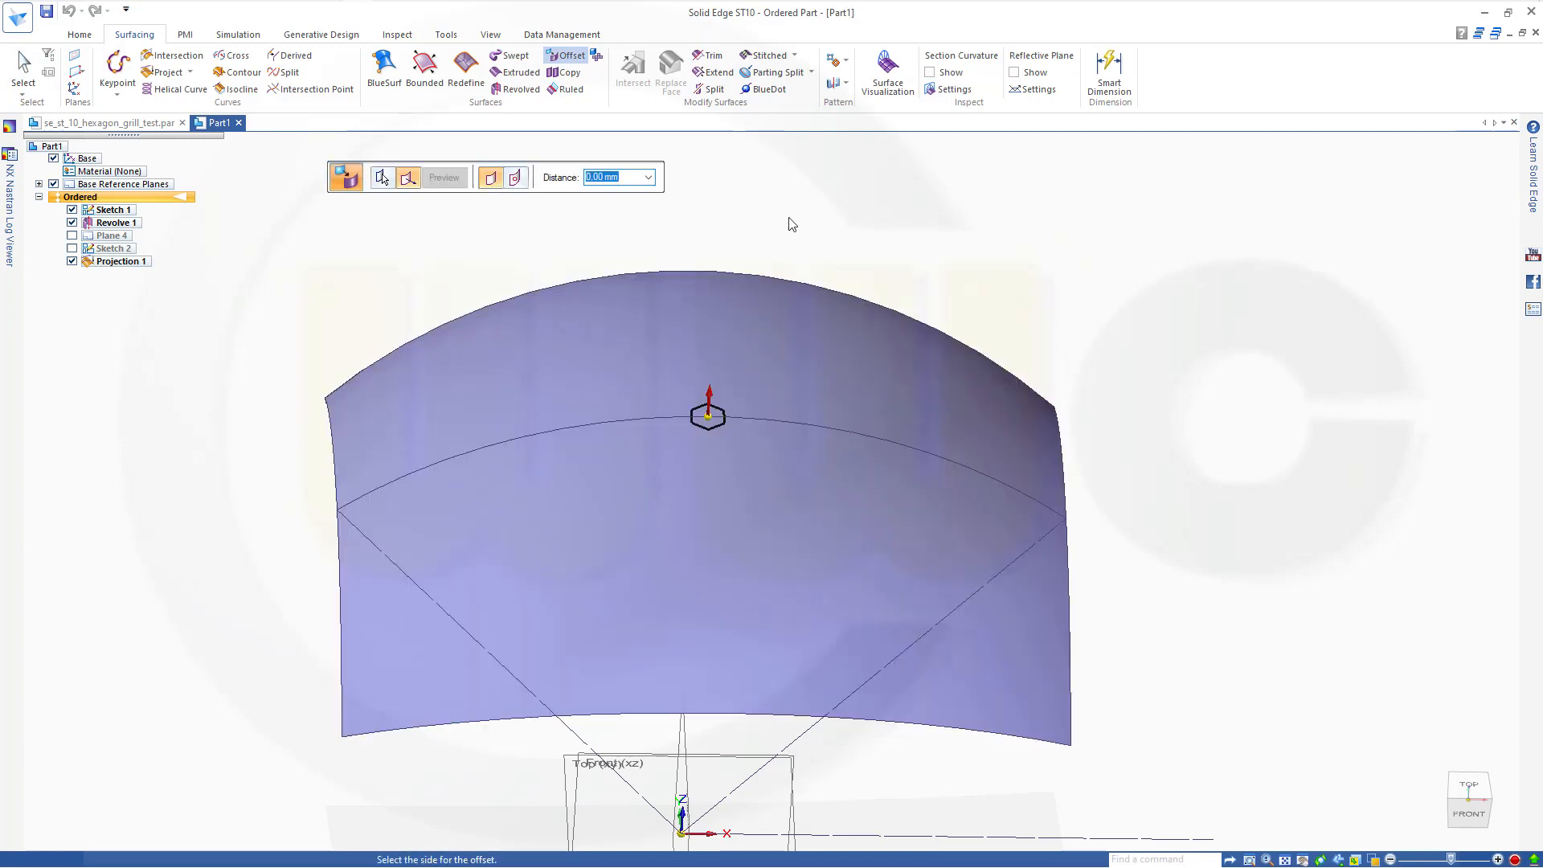
pyautogui.write('0')
pyautogui.click(869, 226)
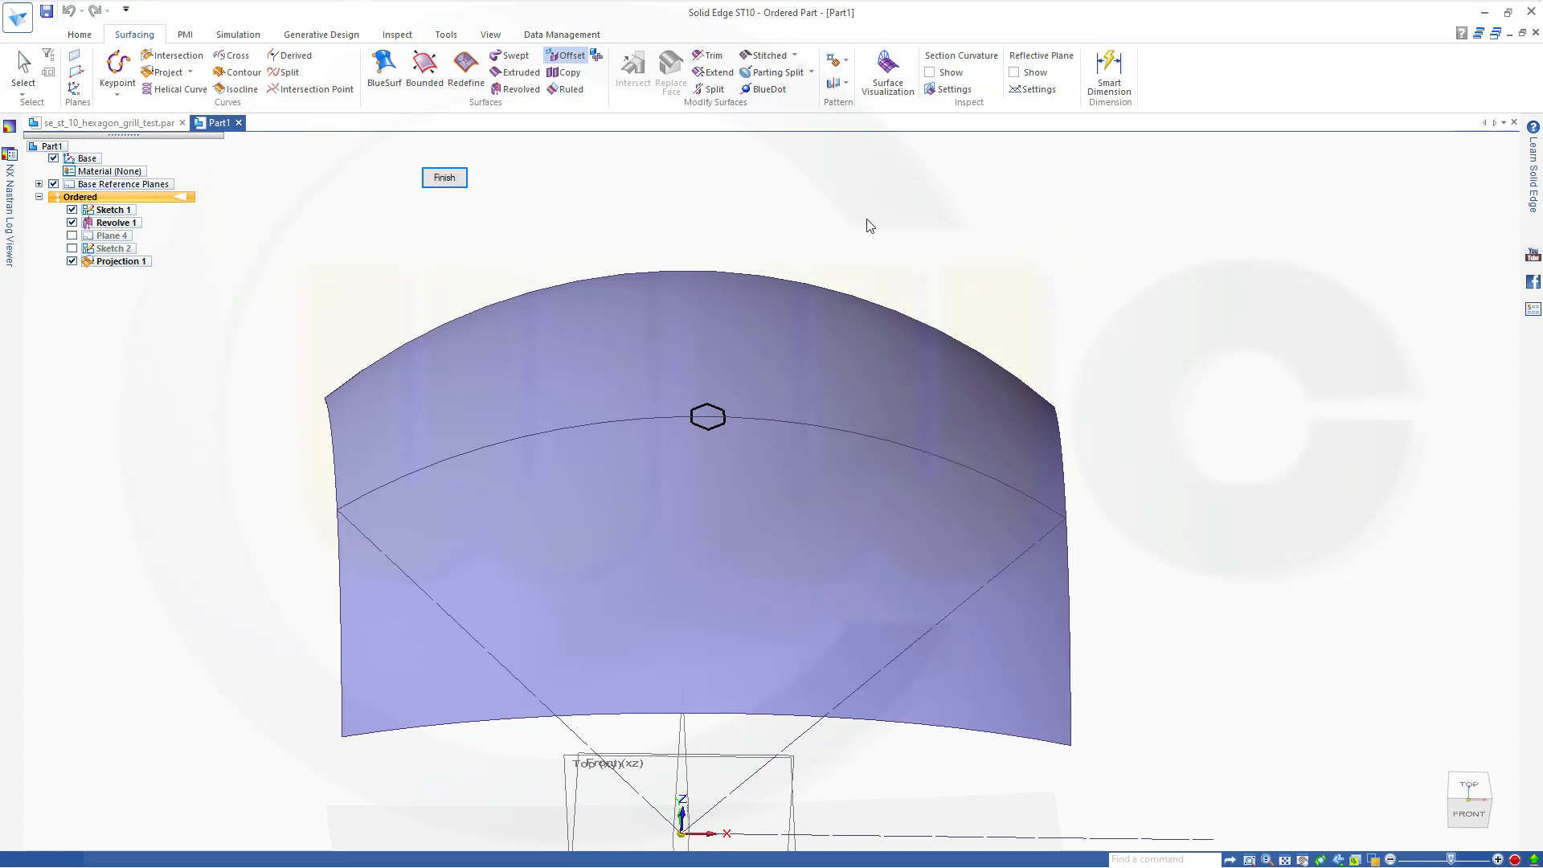
pyautogui.click(444, 178)
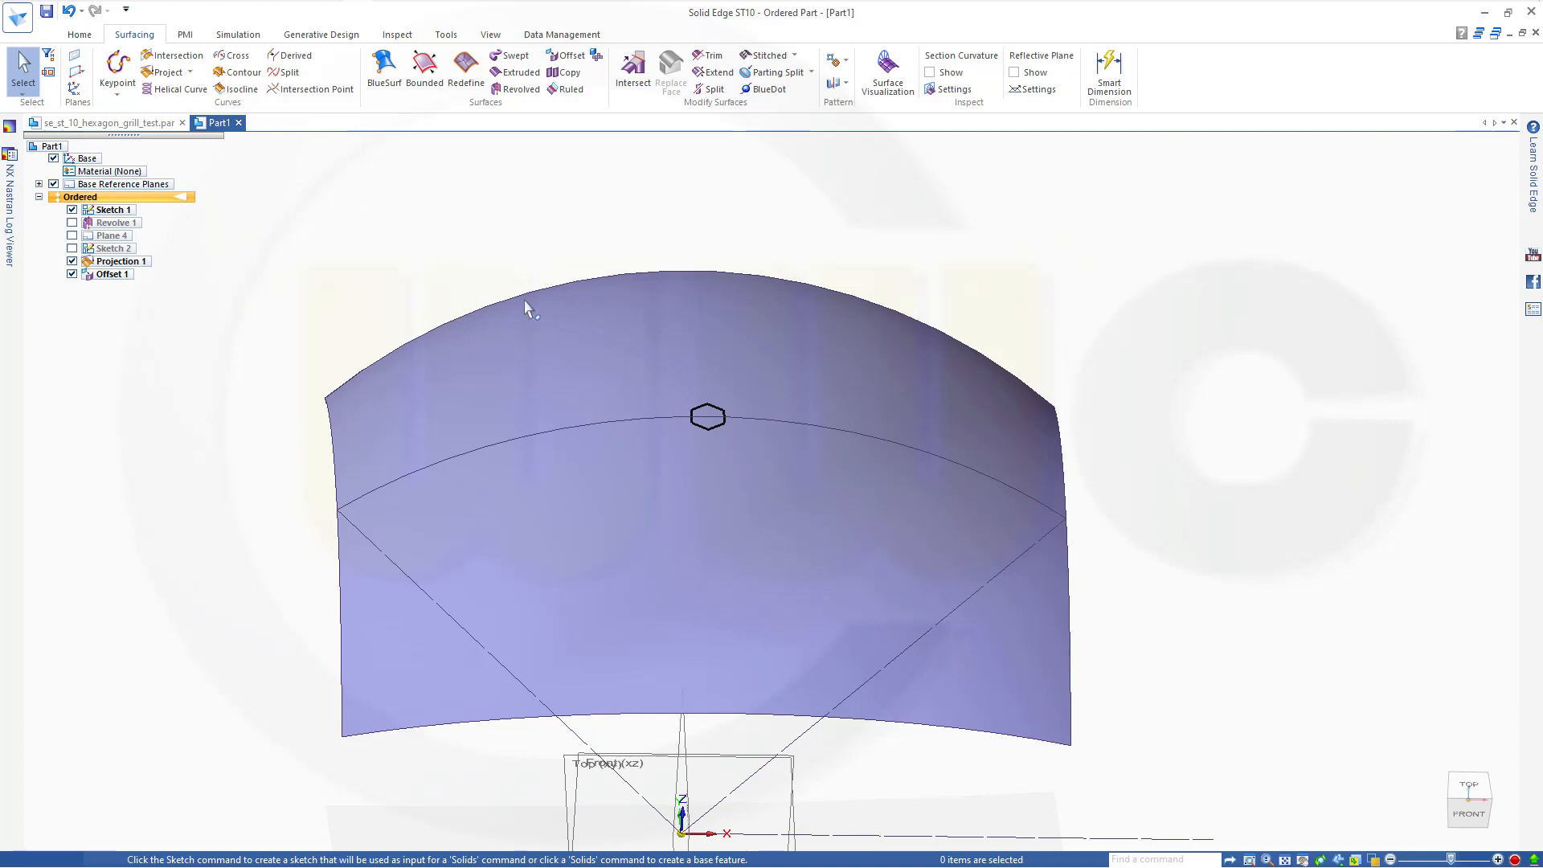
# Set up a Trim of the offset surface, picked as a single face, using the projected hexagon chain as the trimming curve.
pyautogui.click(138, 262)
pyautogui.click(705, 56)
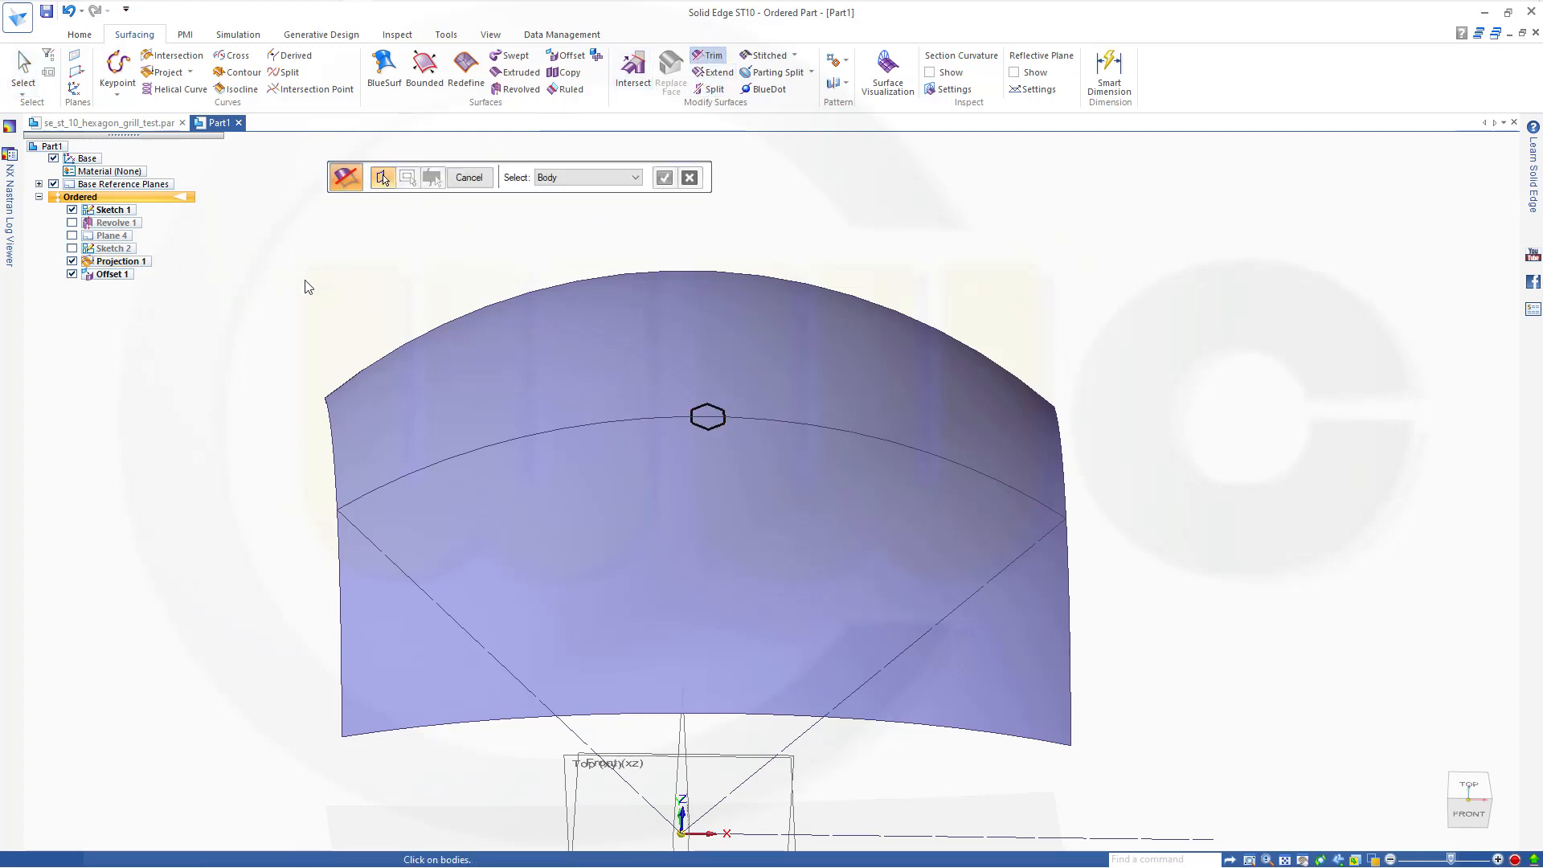
pyautogui.click(635, 178)
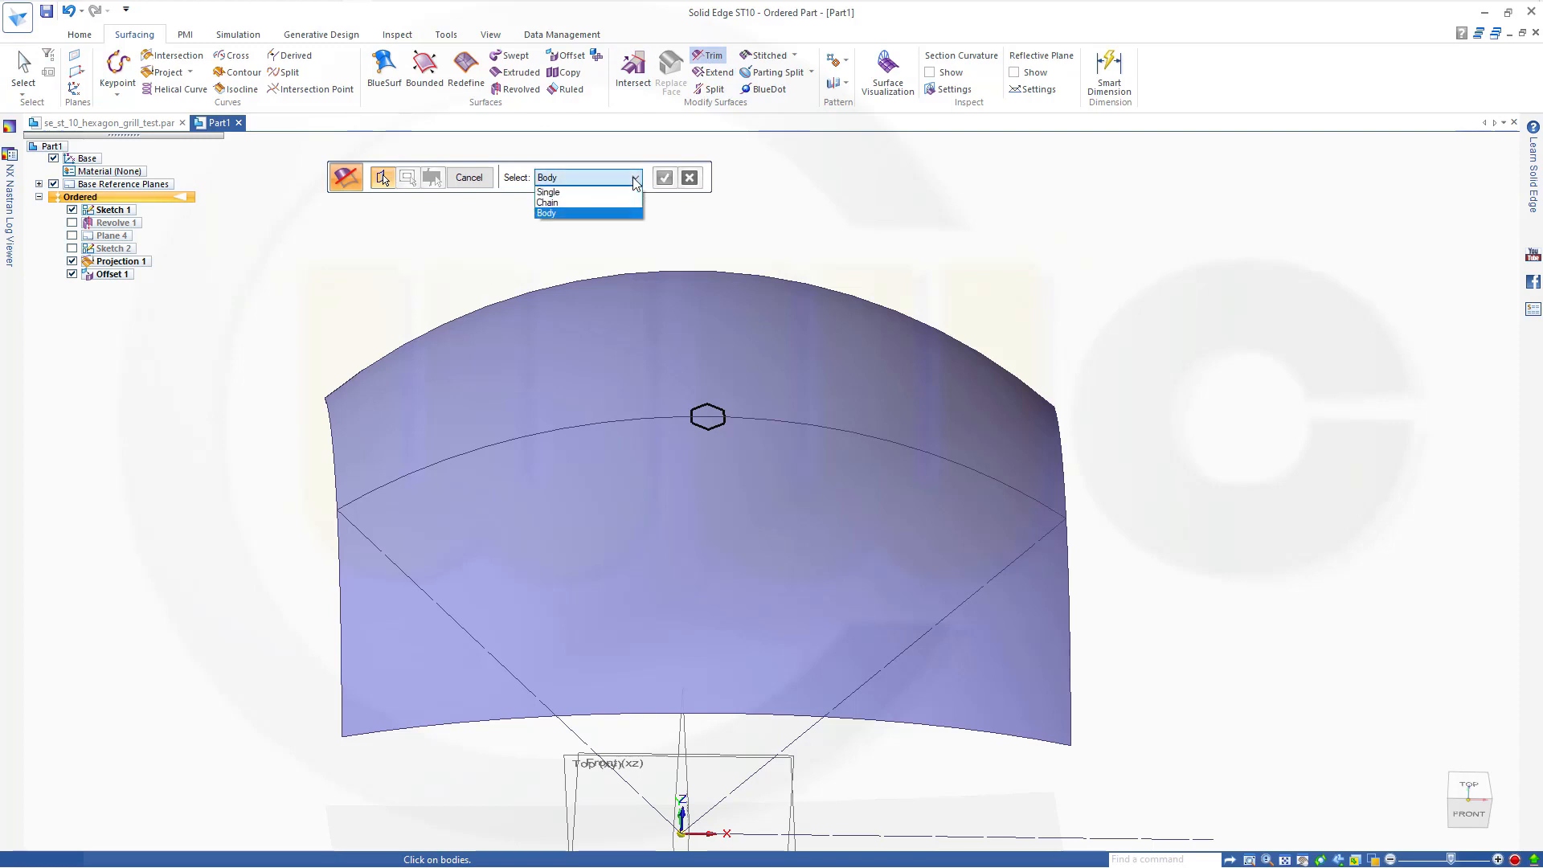
pyautogui.click(591, 193)
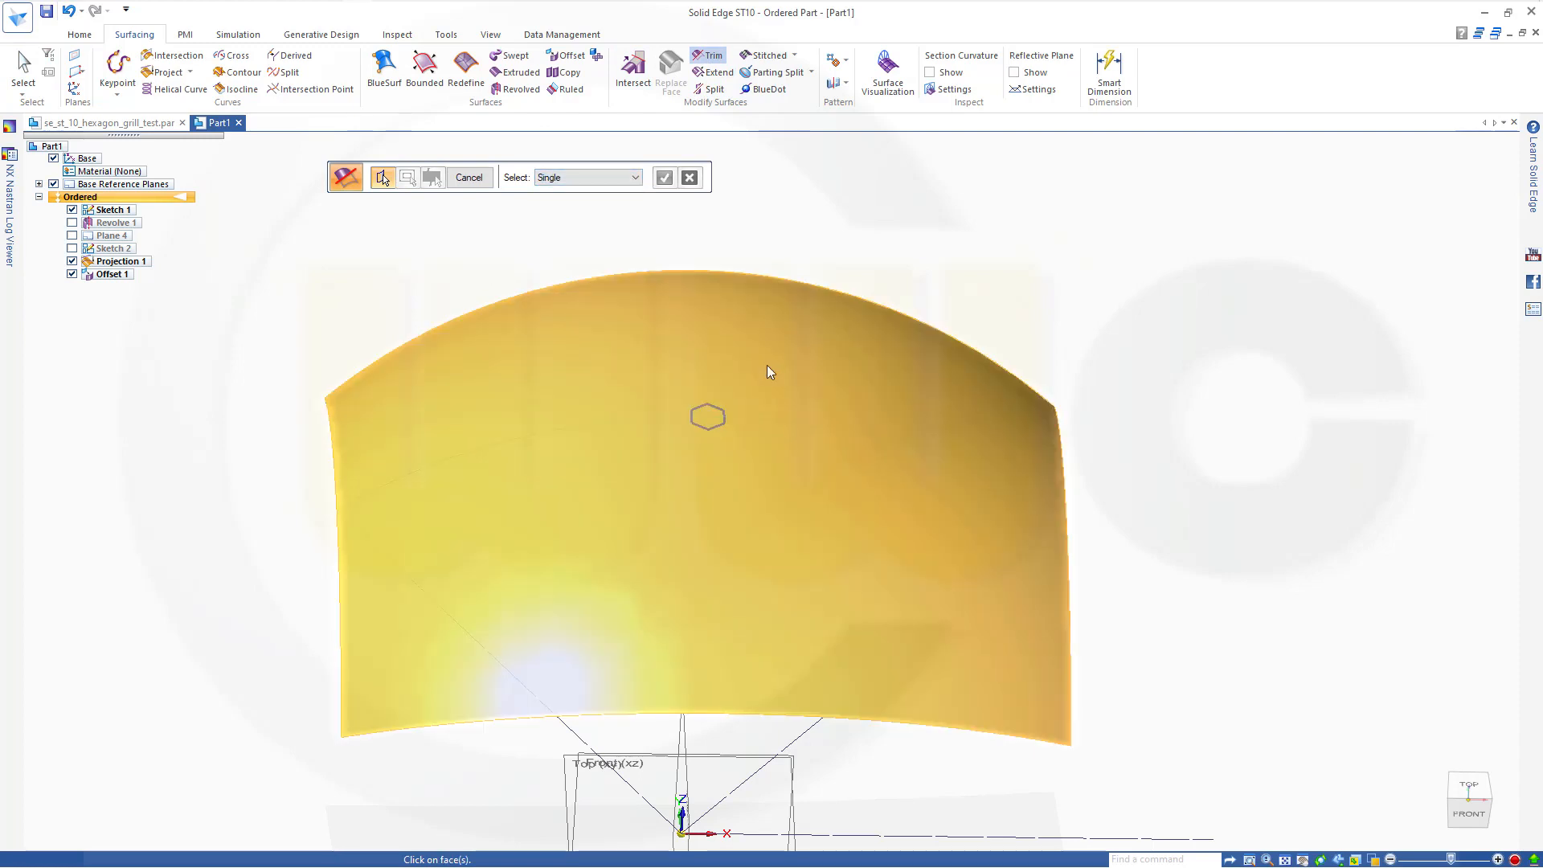
pyautogui.click(767, 368)
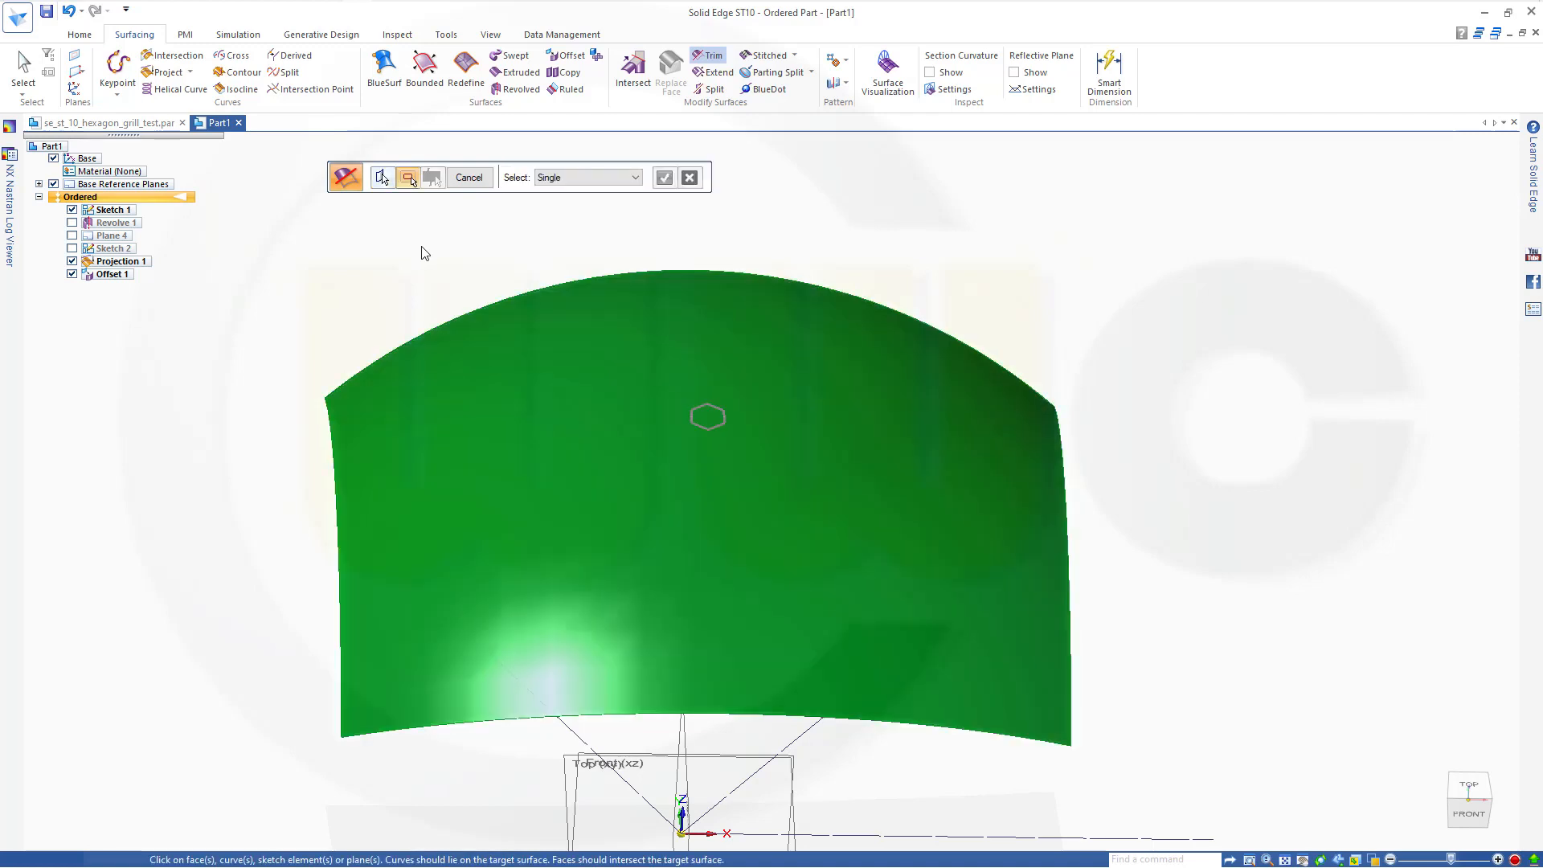
pyautogui.click(700, 430)
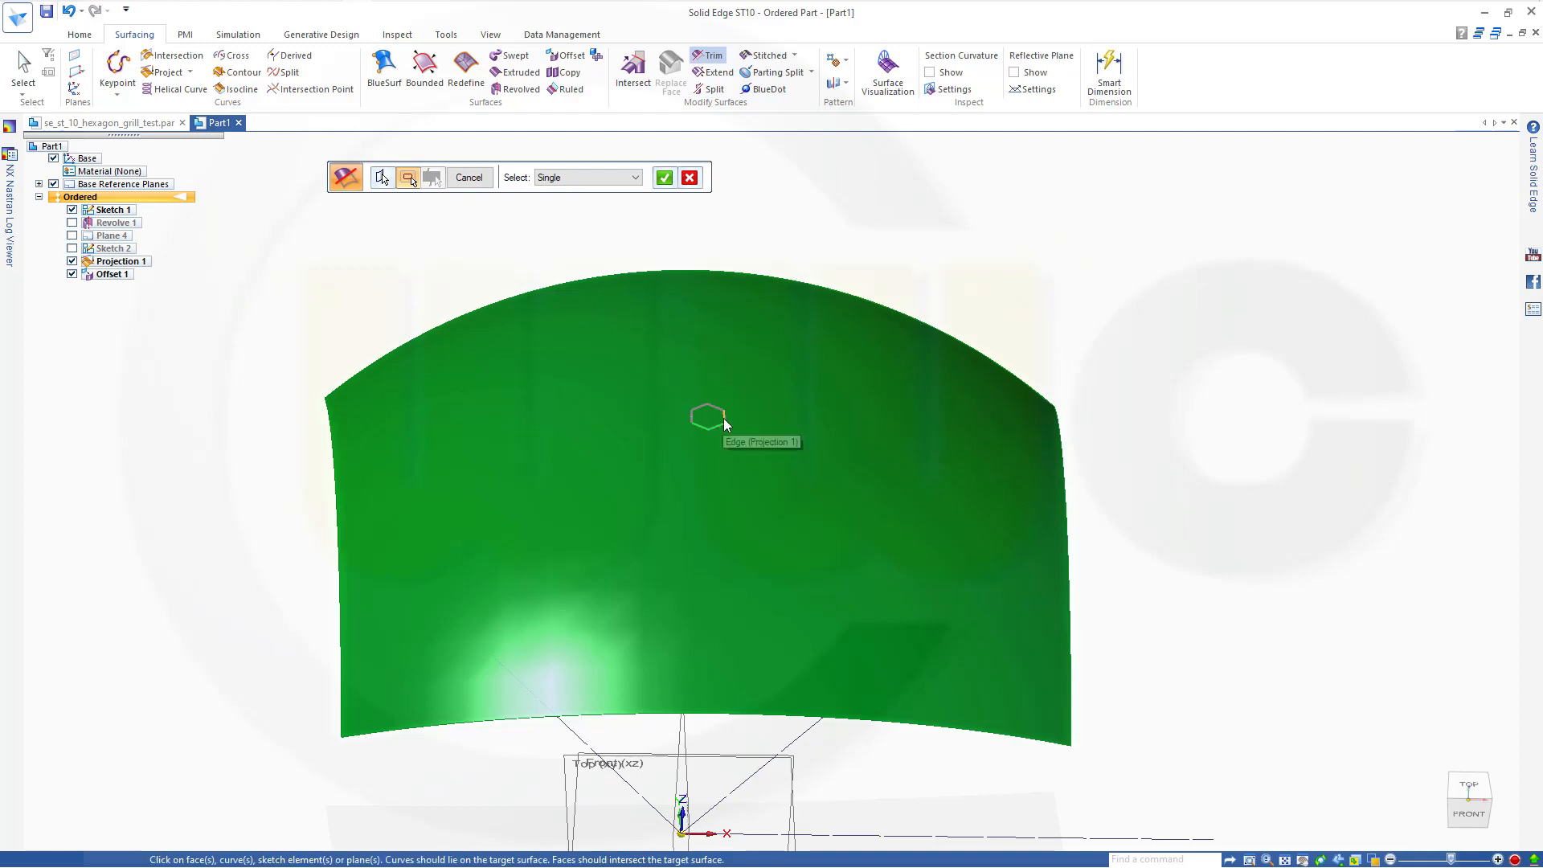
pyautogui.click(635, 178)
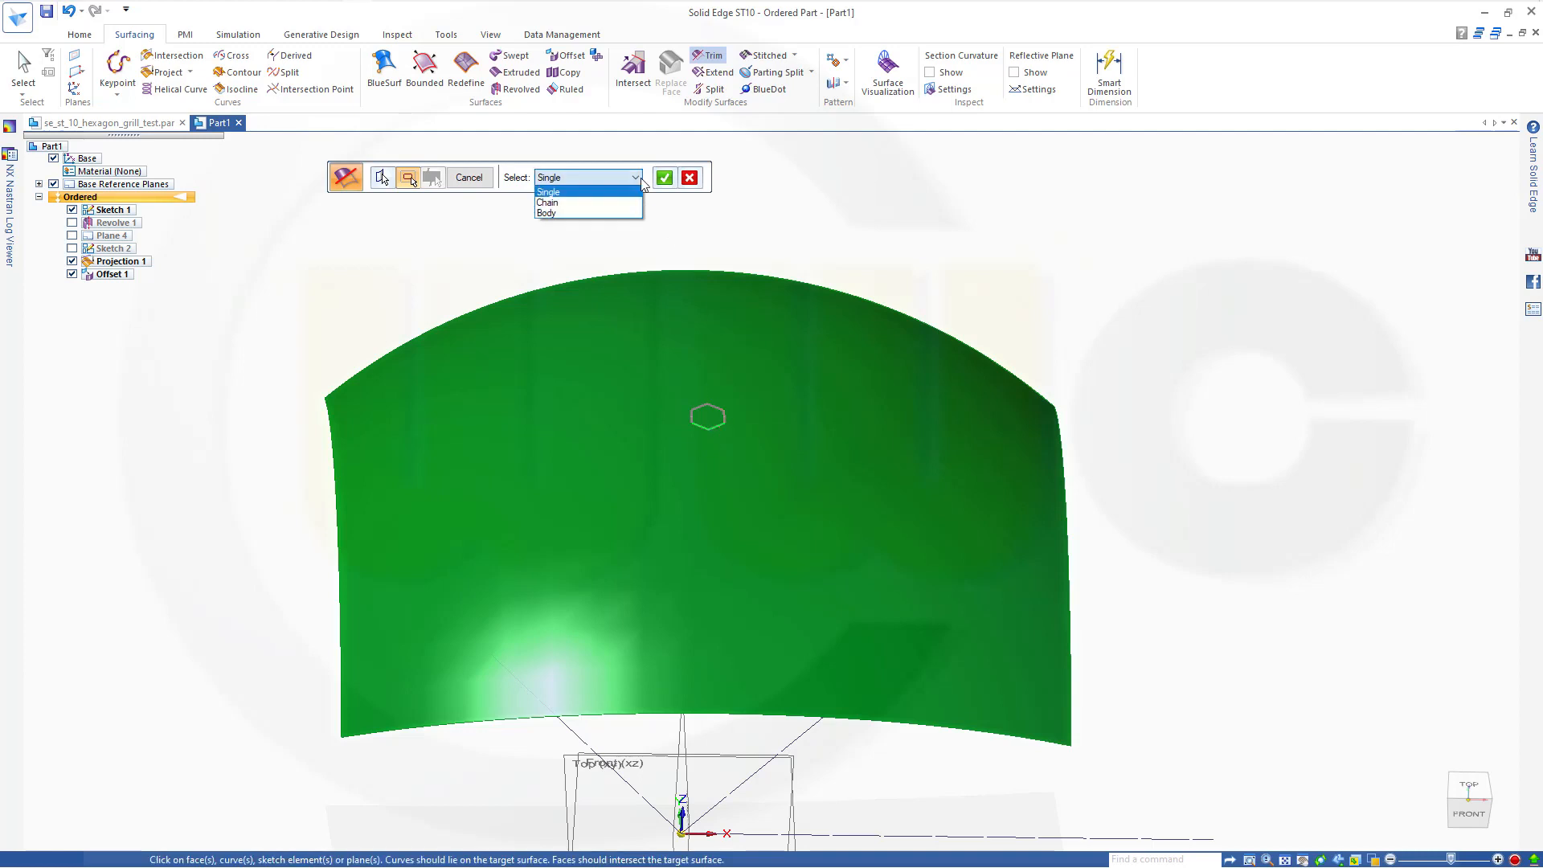
pyautogui.click(589, 202)
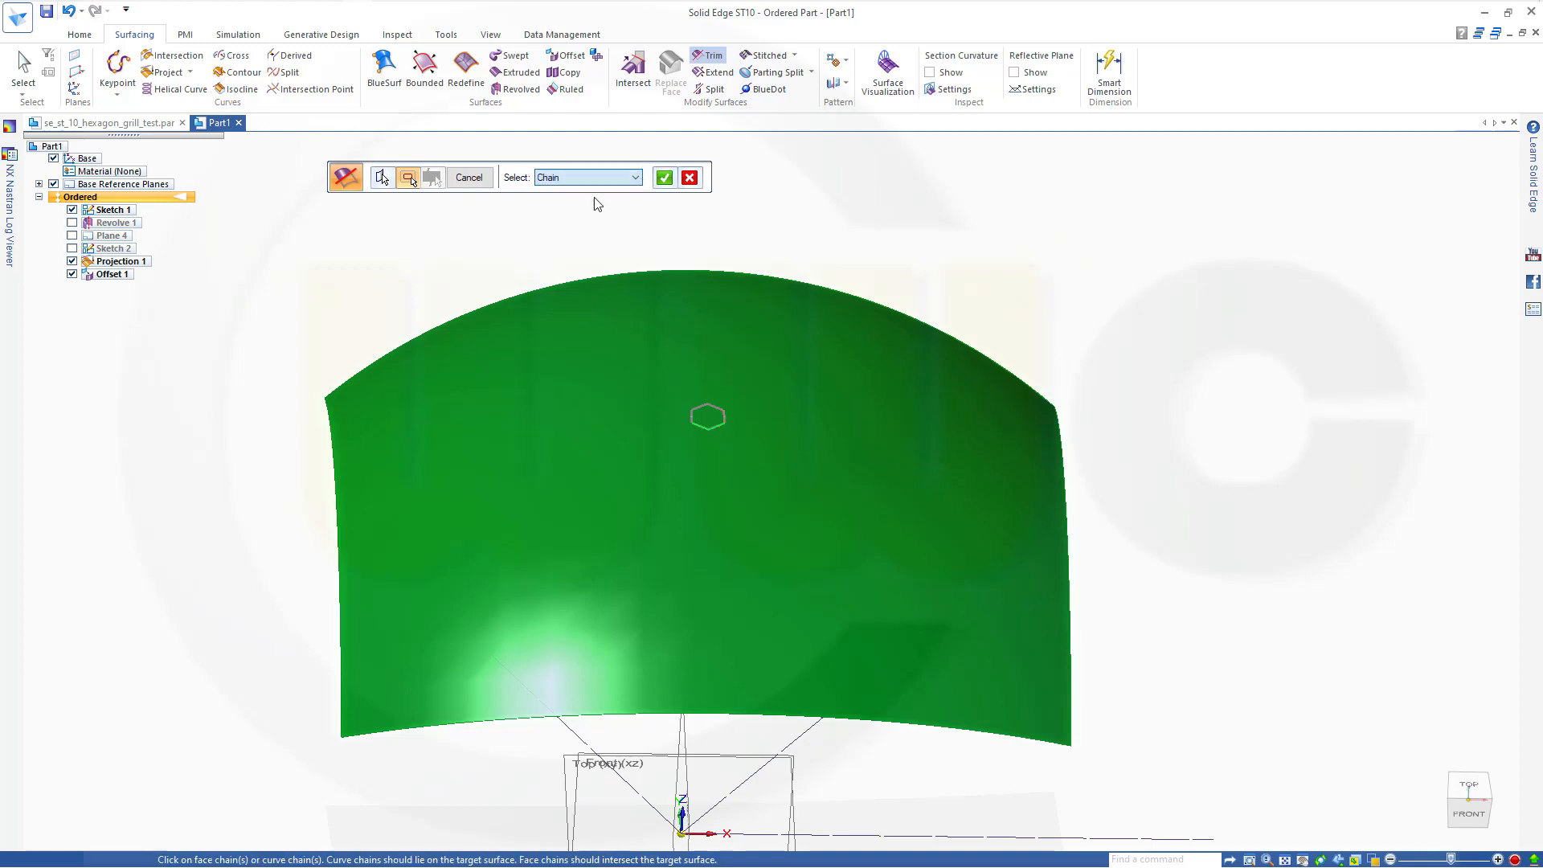
pyautogui.click(692, 420)
pyautogui.rightClick(792, 214)
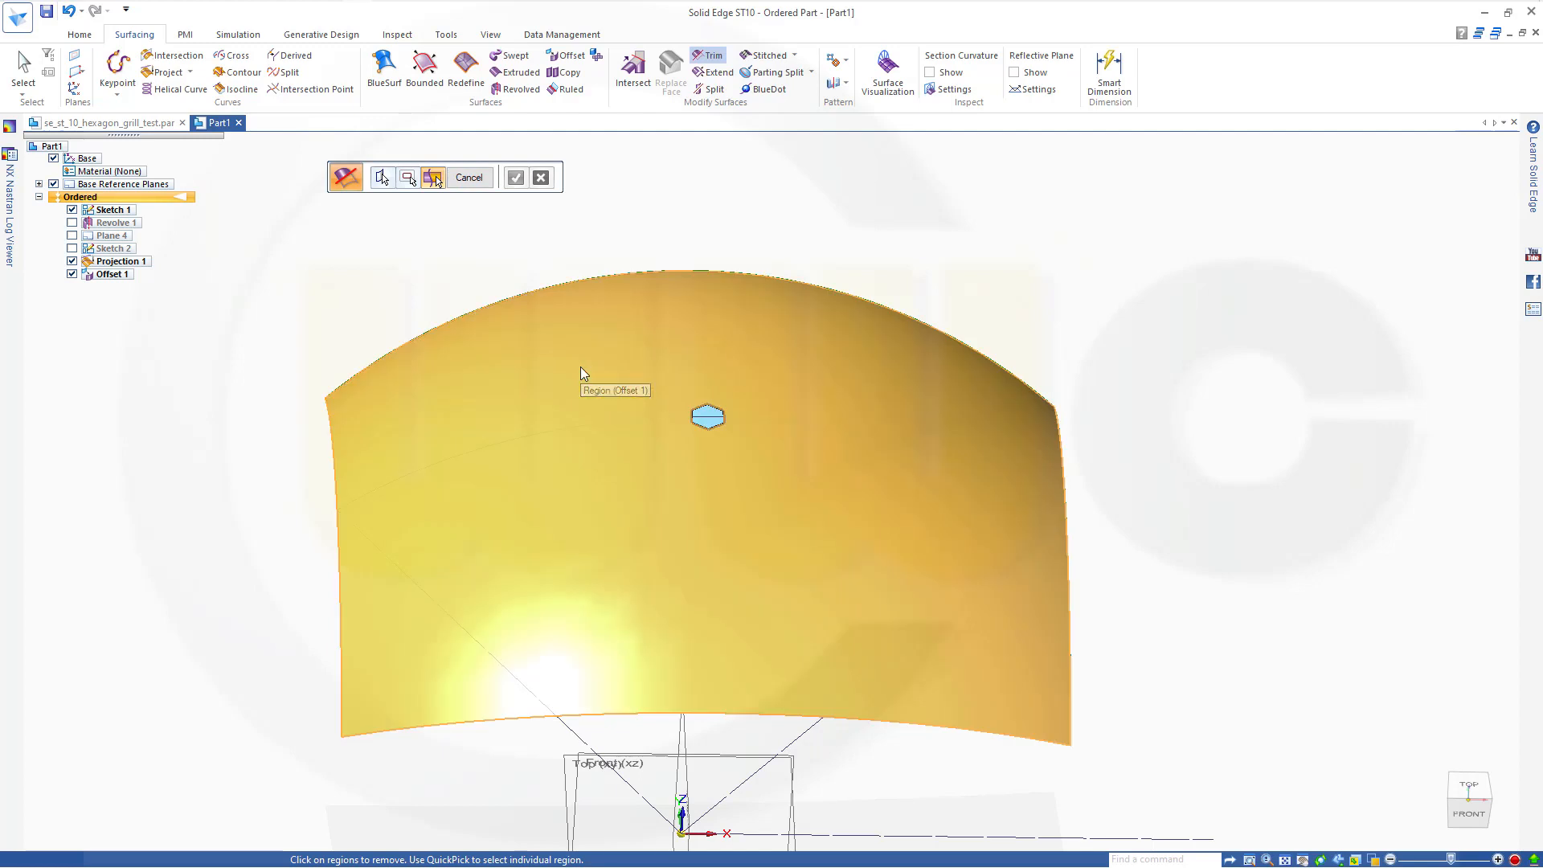
# Remove the region outside the hexagon and finish the trim, keeping only the hexagon surface.
pyautogui.click(581, 370)
pyautogui.click(515, 177)
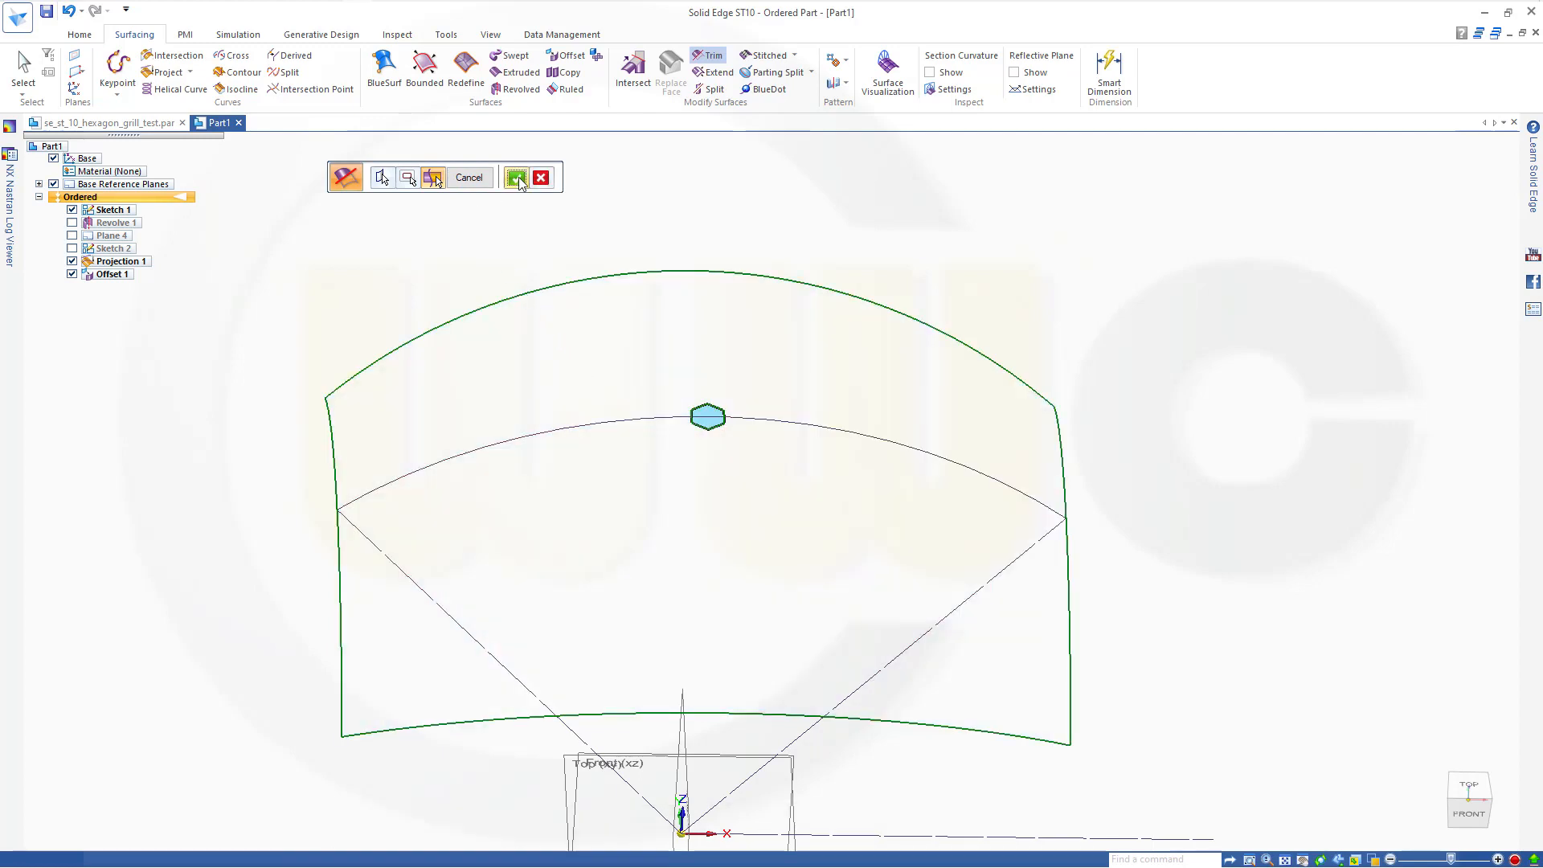
pyautogui.moveTo(672, 314); pyautogui.dragTo(654, 513, button='middle')
pyautogui.scroll(-1, 652, 520)
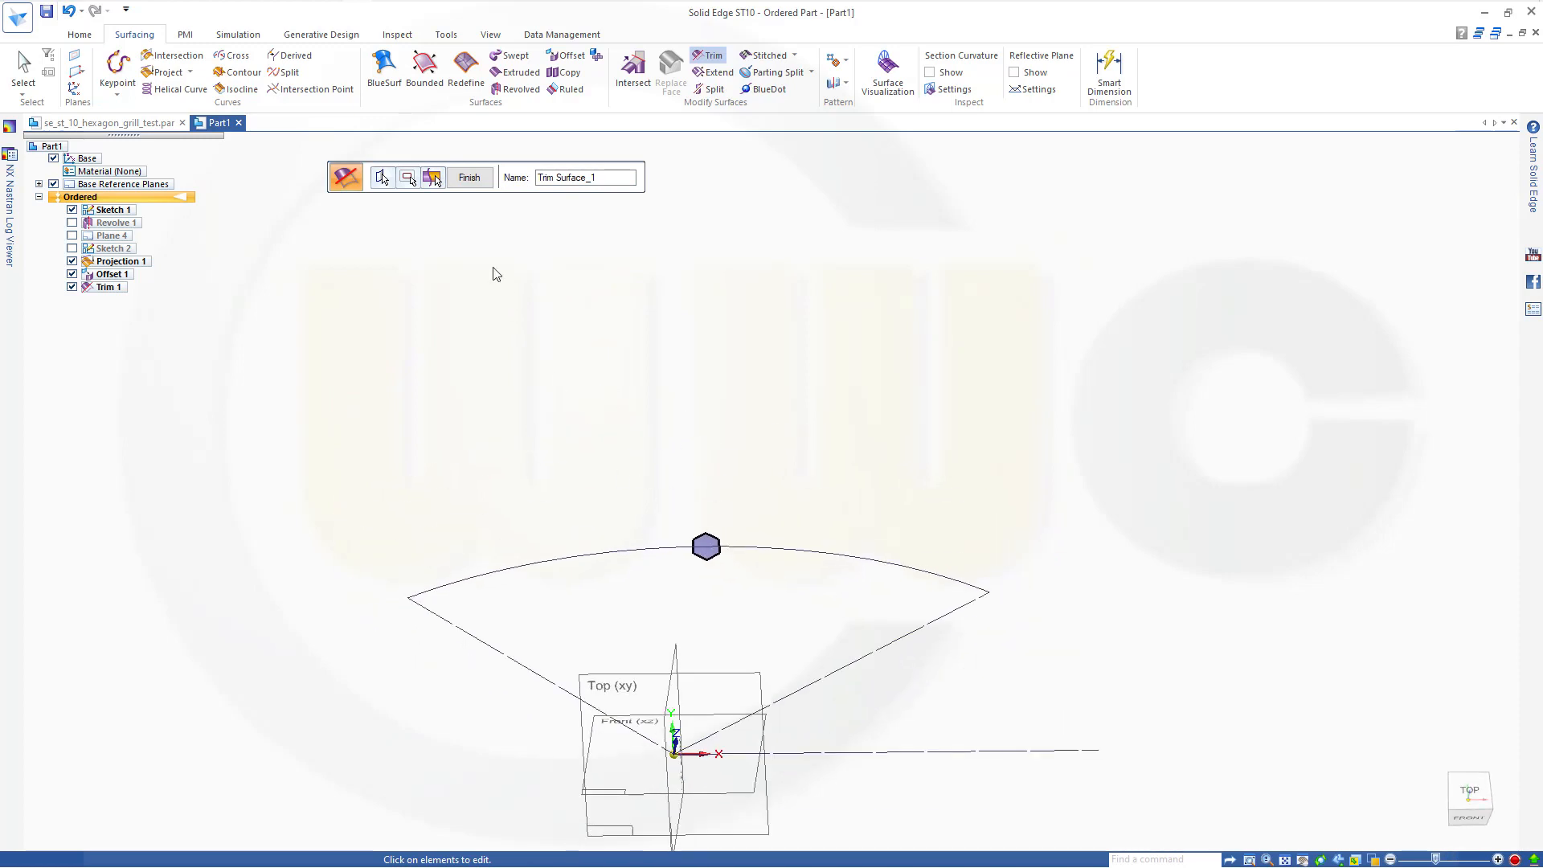
pyautogui.click(473, 178)
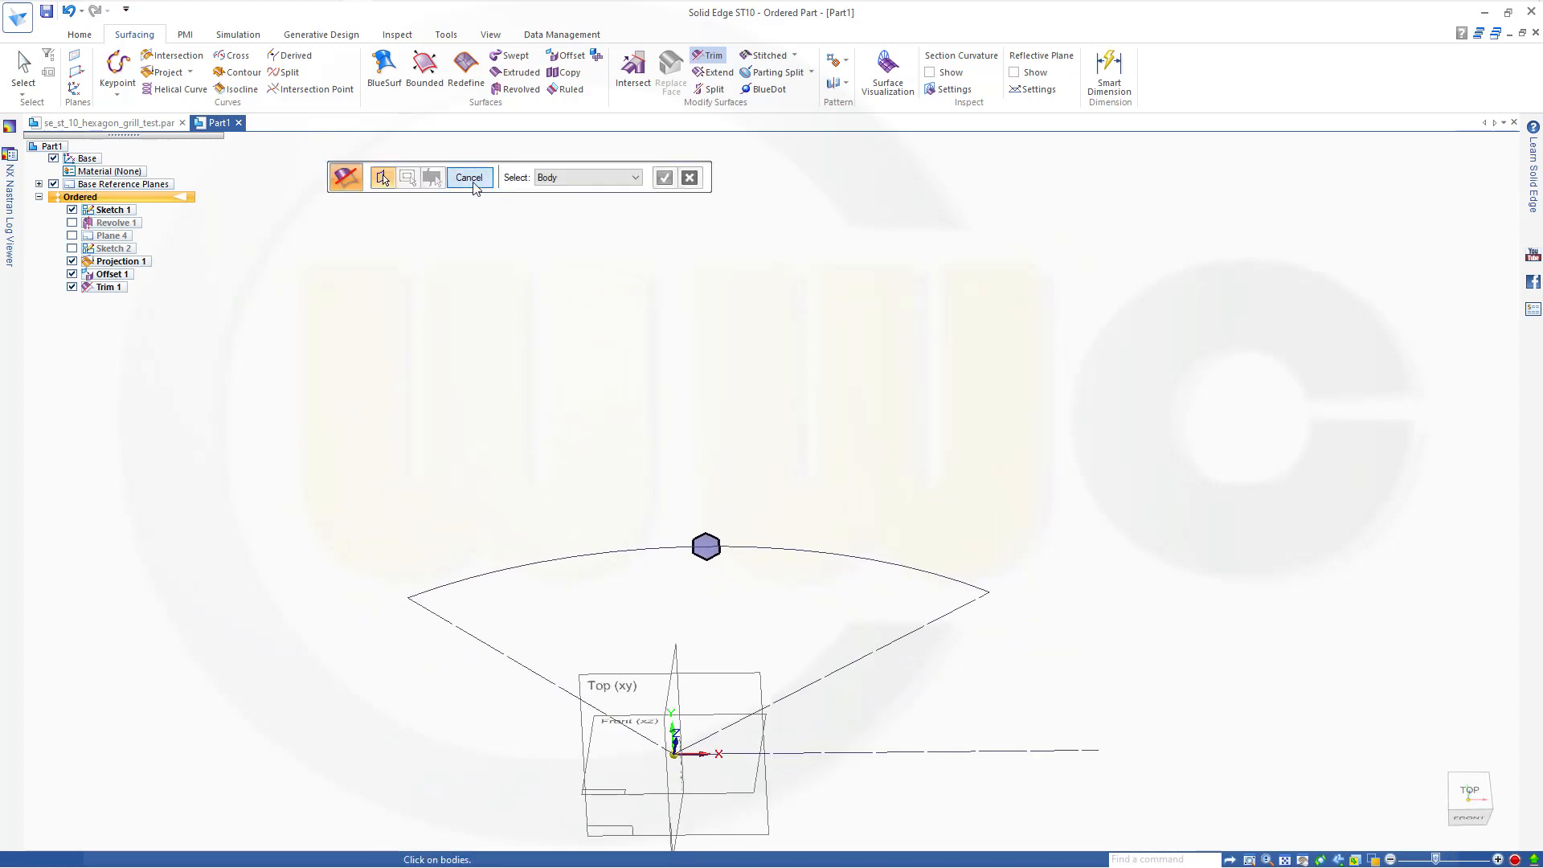
pyautogui.click(471, 178)
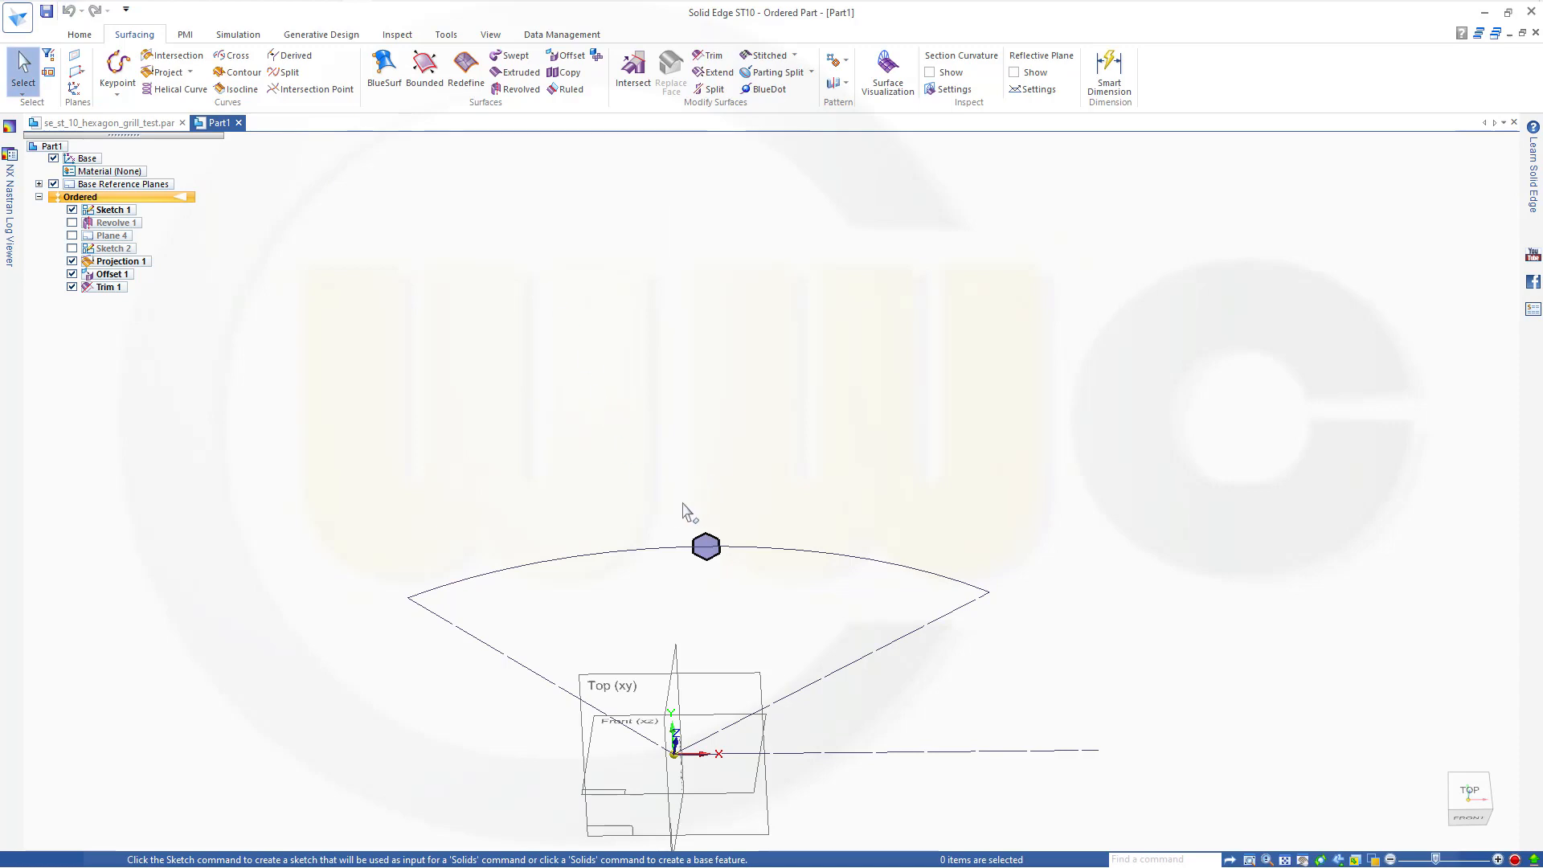
# Start a Pattern of the trimmed hexagon using the Single selection type and accept the selection.
pyautogui.moveTo(668, 508); pyautogui.dragTo(637, 534, button='middle')
pyautogui.scroll(-2, 651, 792)
pyautogui.scroll(2, 651, 778)
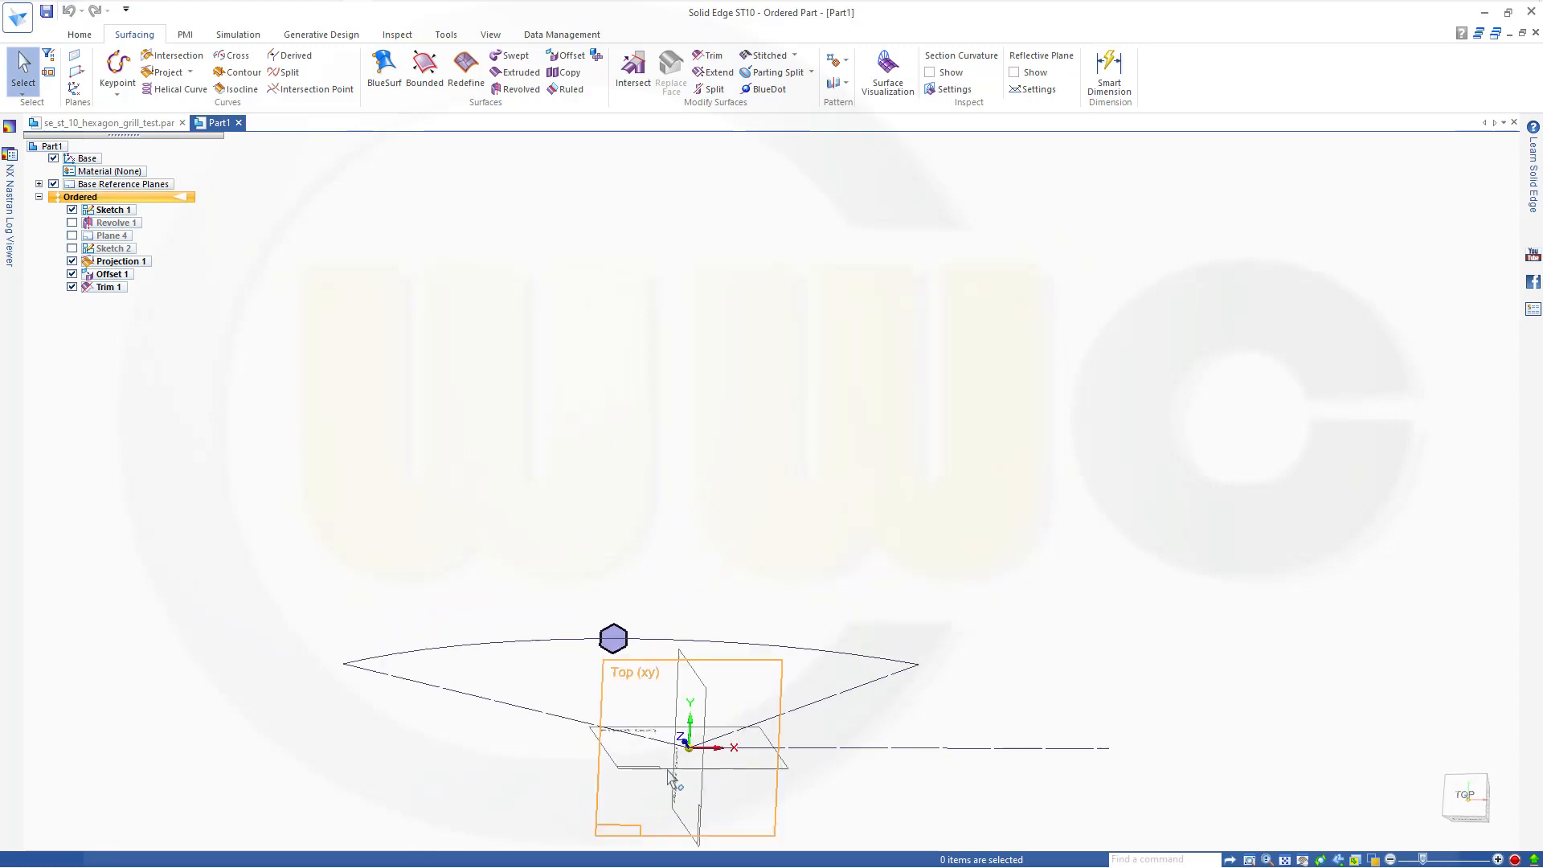
pyautogui.moveTo(671, 780); pyautogui.dragTo(656, 720, button='middle')
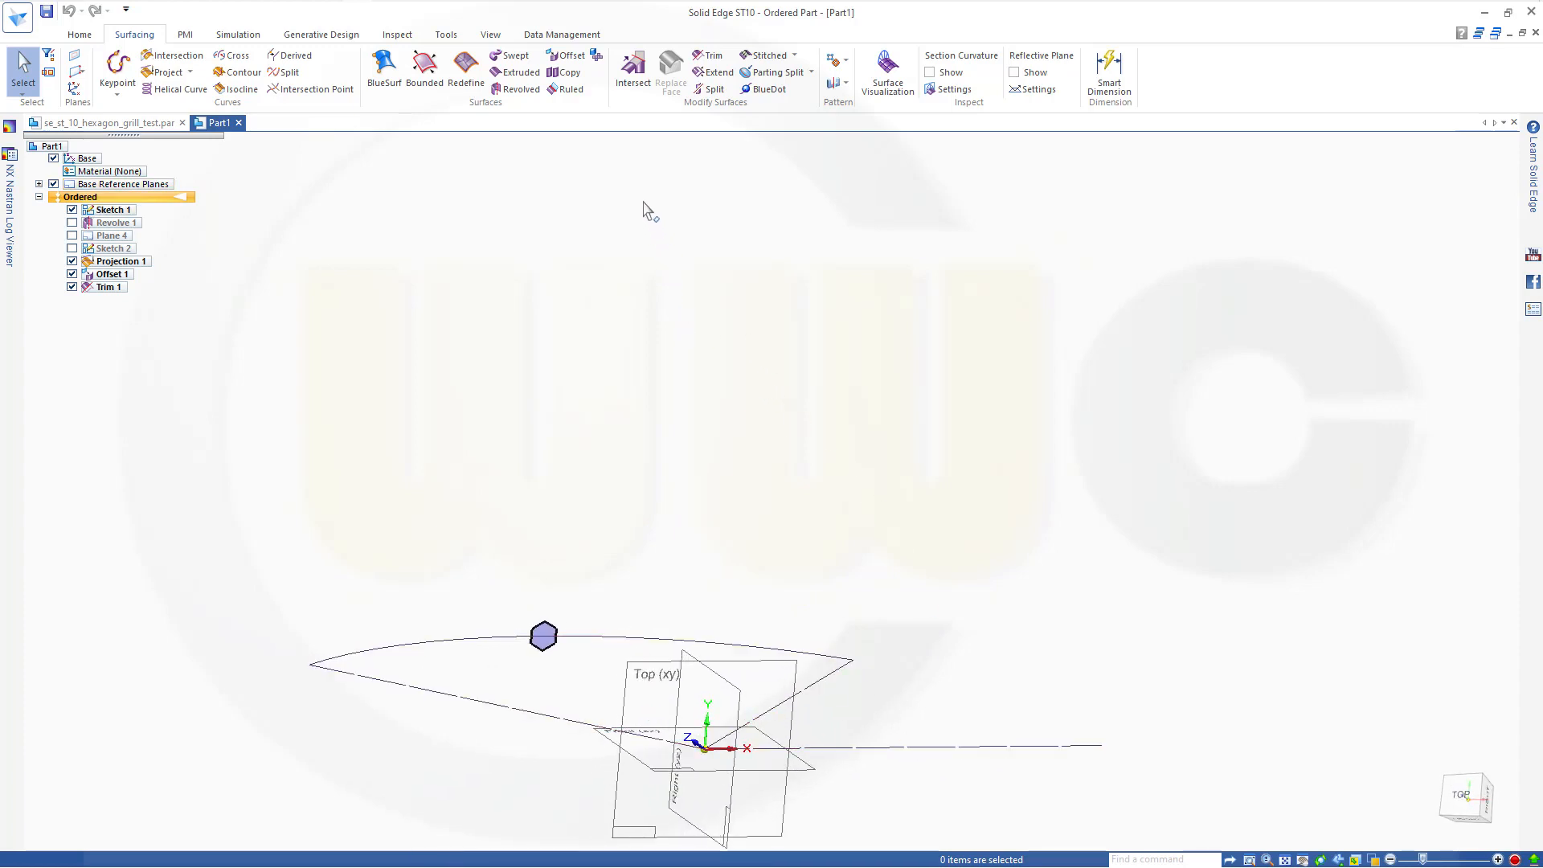
pyautogui.click(80, 34)
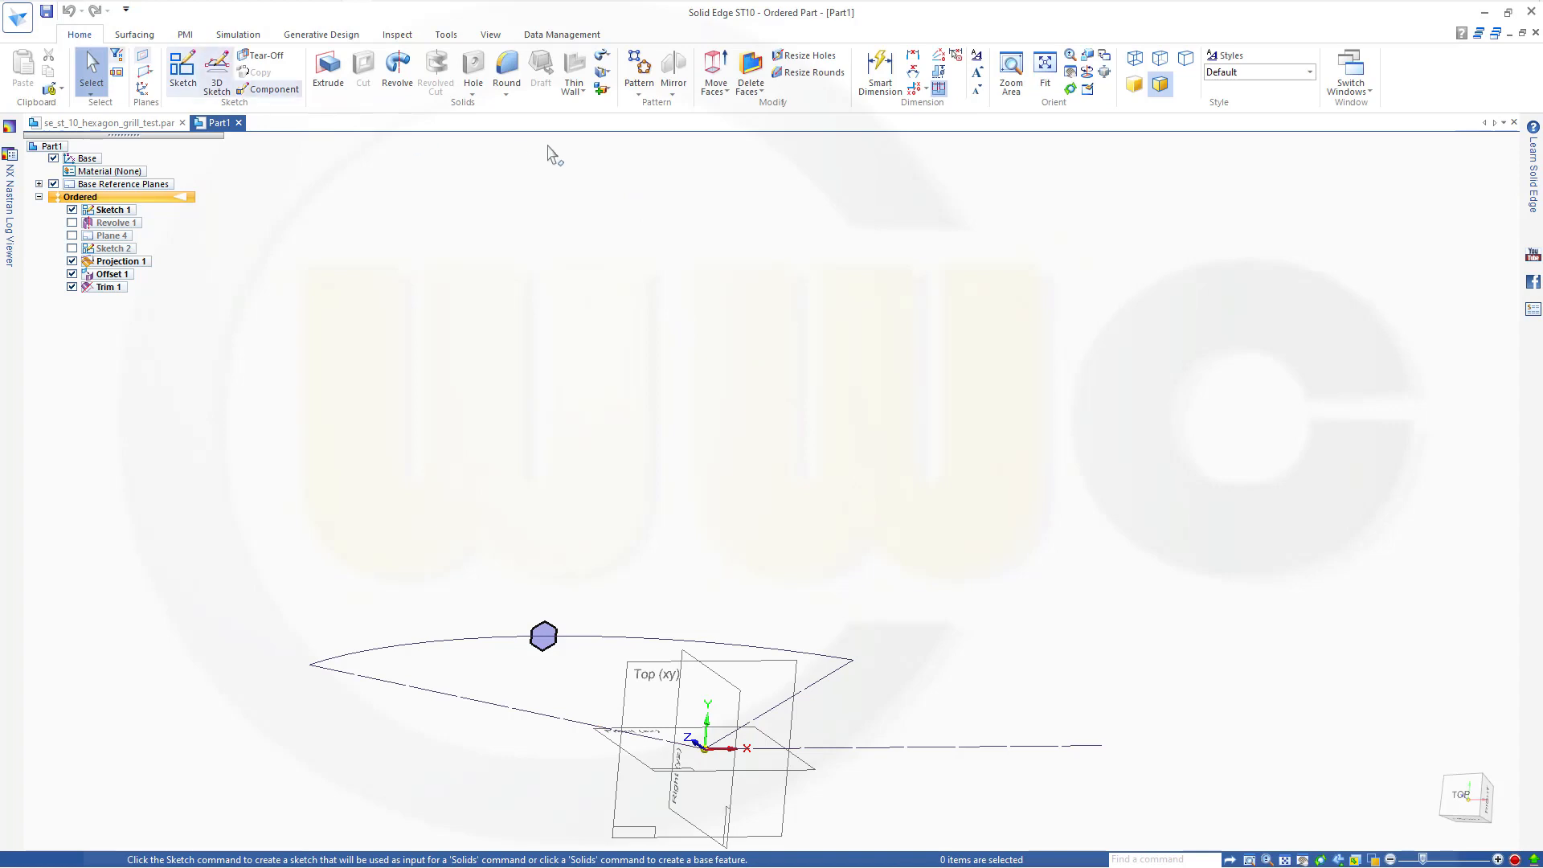
pyautogui.click(636, 71)
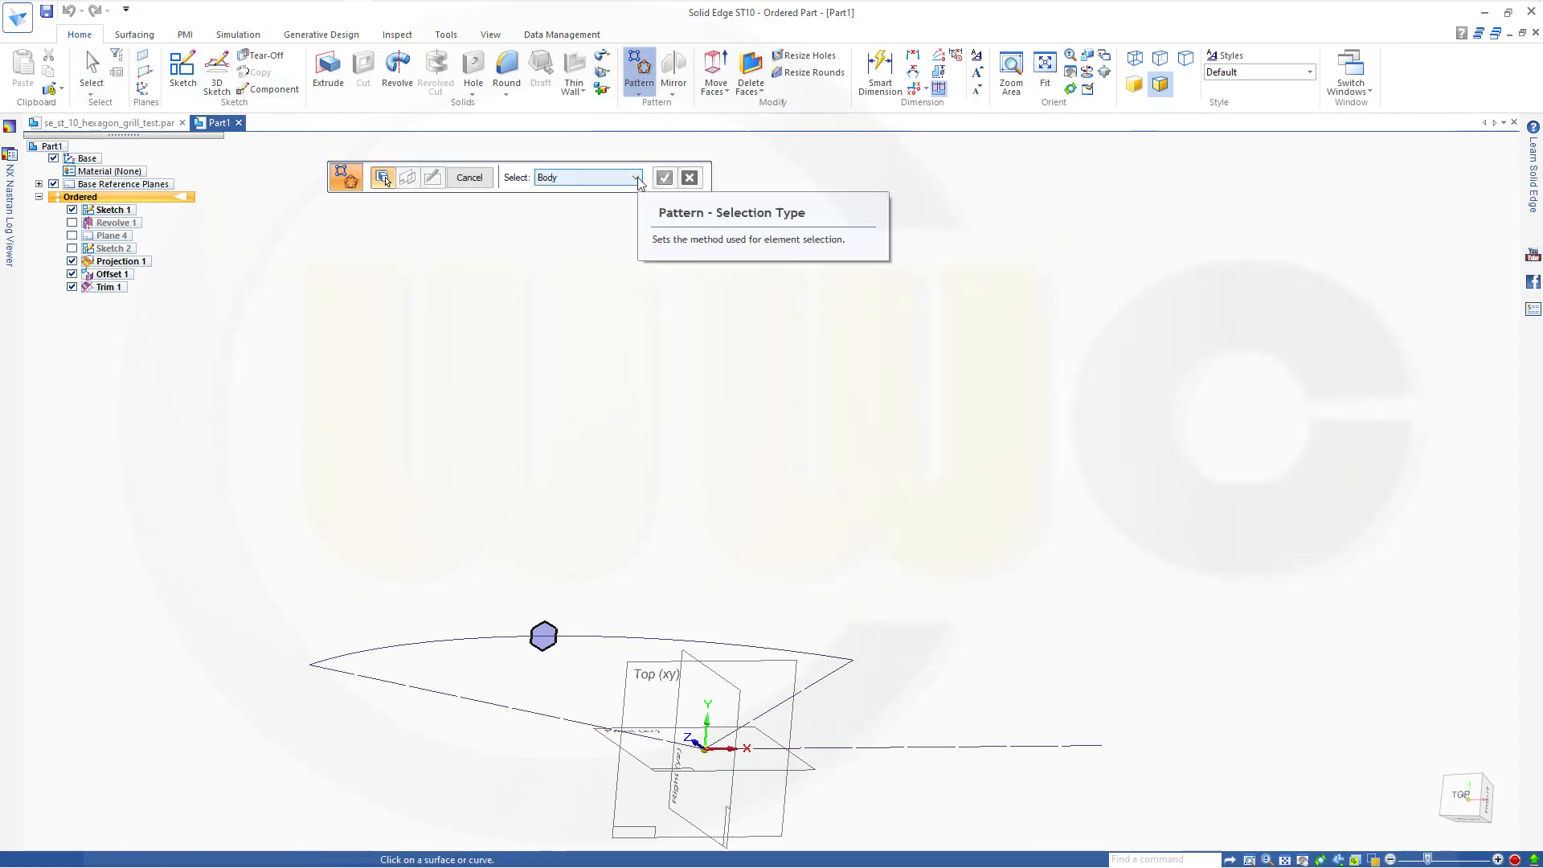
pyautogui.click(638, 178)
pyautogui.click(568, 205)
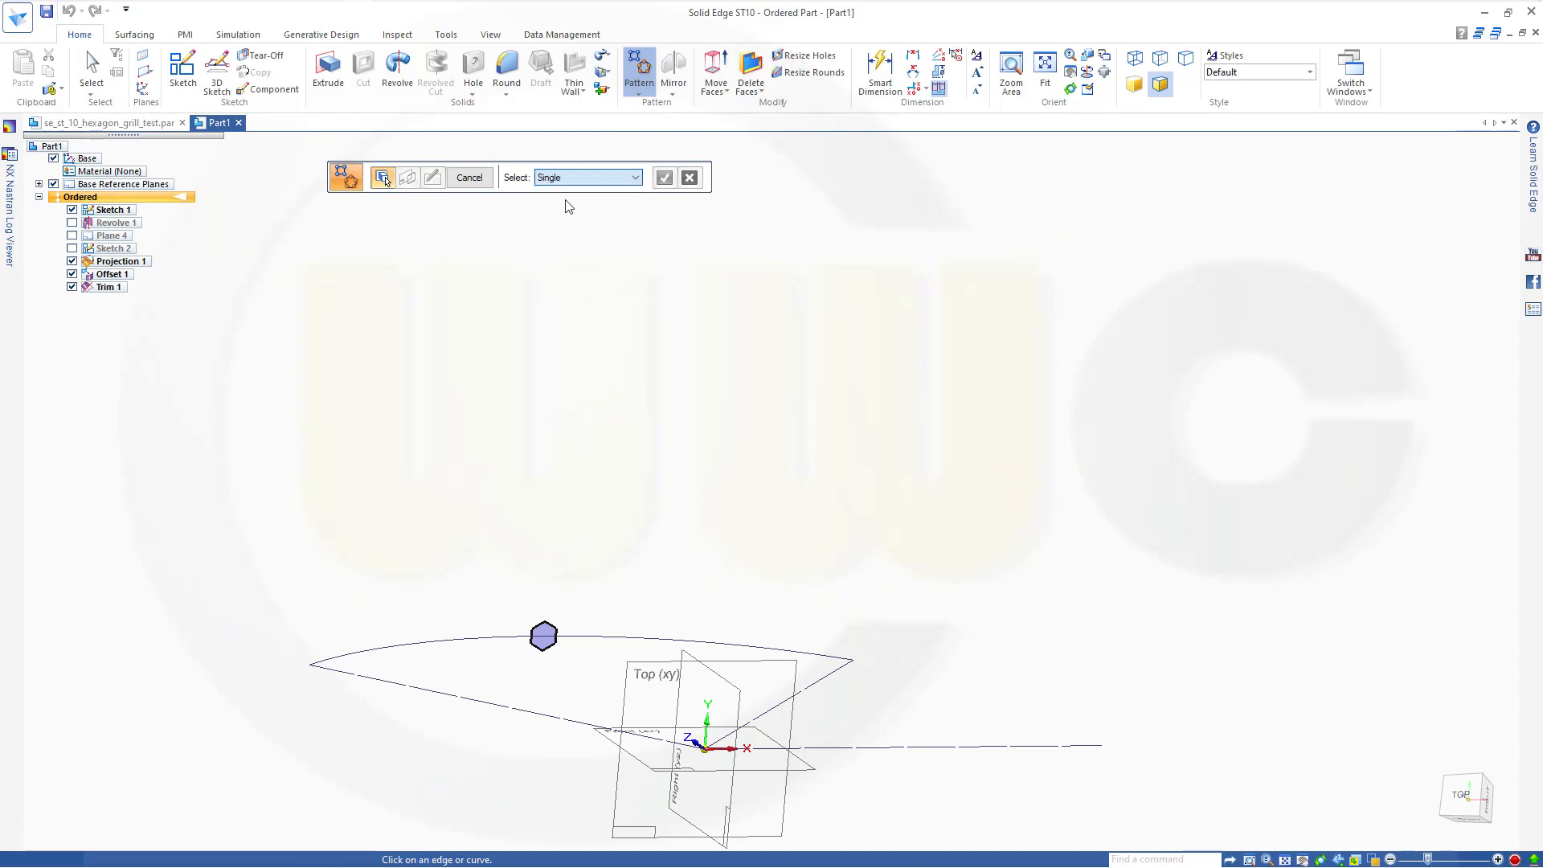
pyautogui.click(545, 640)
pyautogui.rightClick(600, 281)
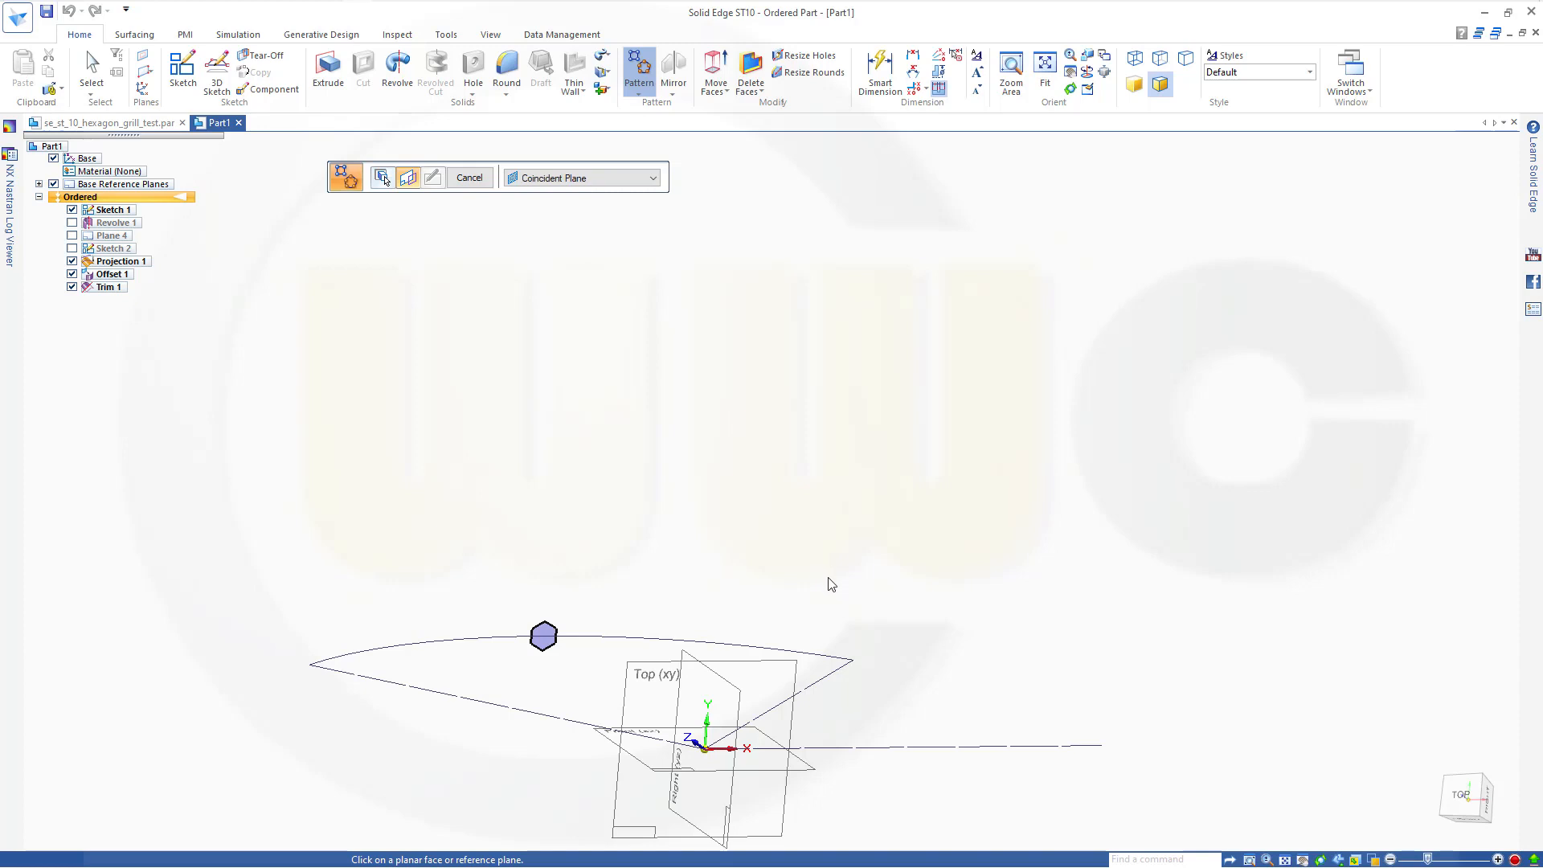
pyautogui.moveTo(707, 543); pyautogui.dragTo(540, 573, button='middle')
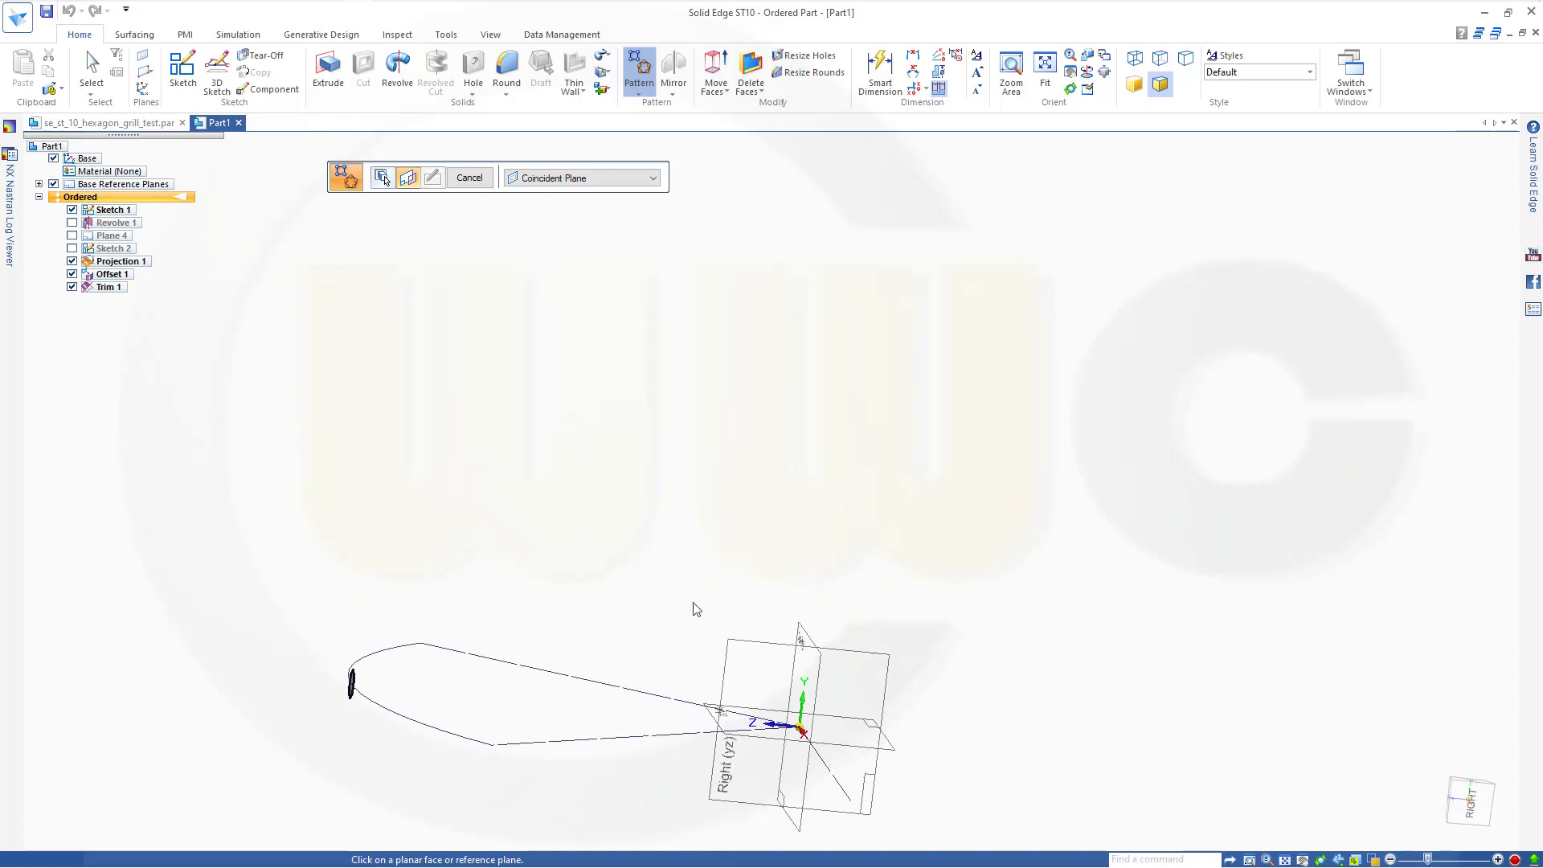
# Try to define a partial circular pattern on the Right (yz) plane about the origin: Fixed, radius 15 mm, count 6, spacing 15°.
pyautogui.click(746, 653)
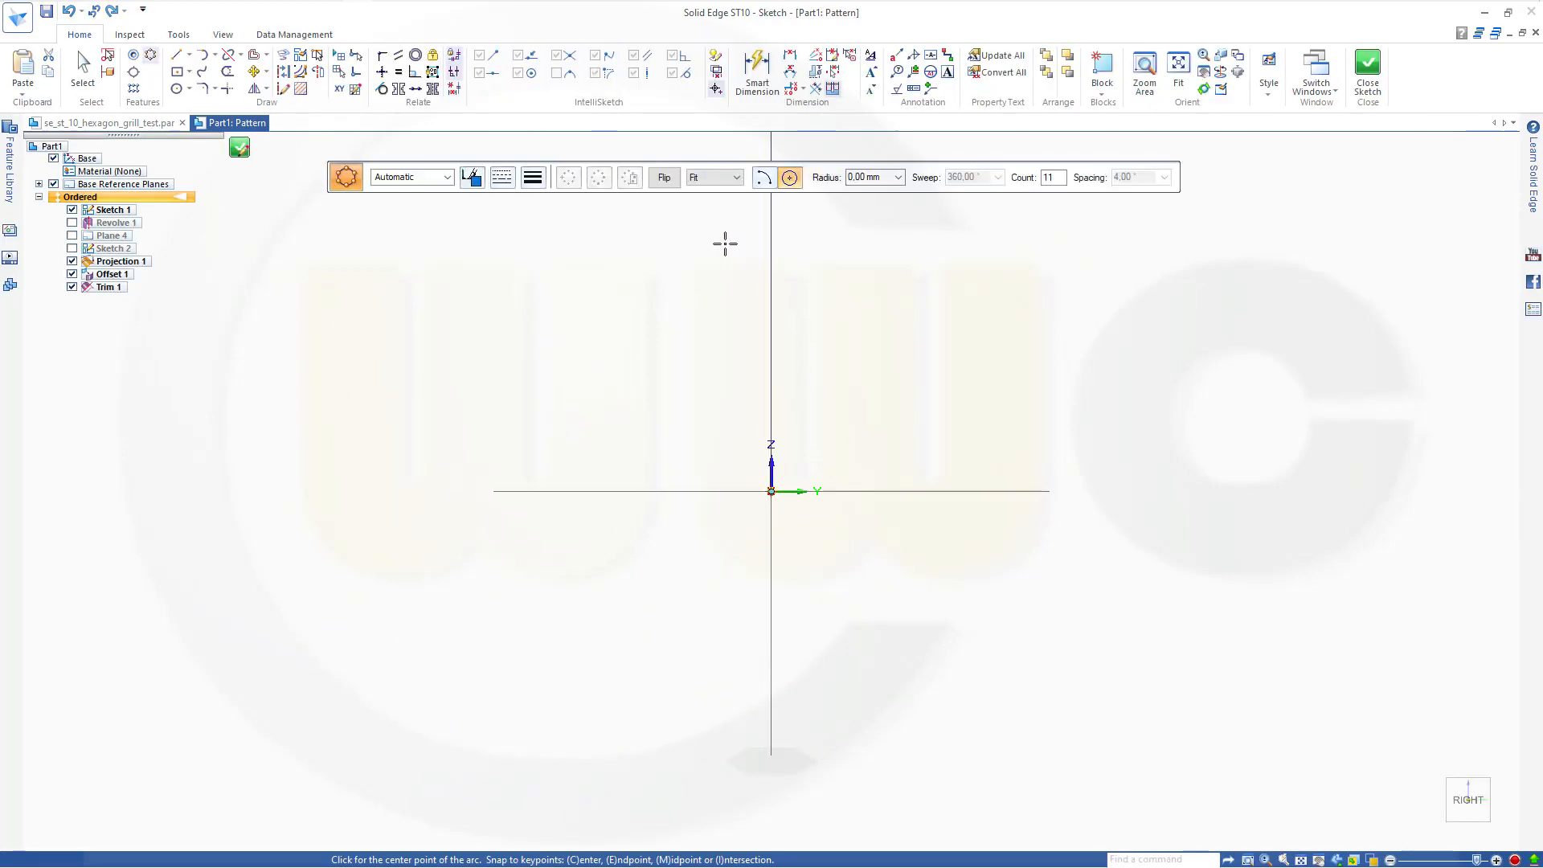
pyautogui.click(762, 179)
pyautogui.click(730, 177)
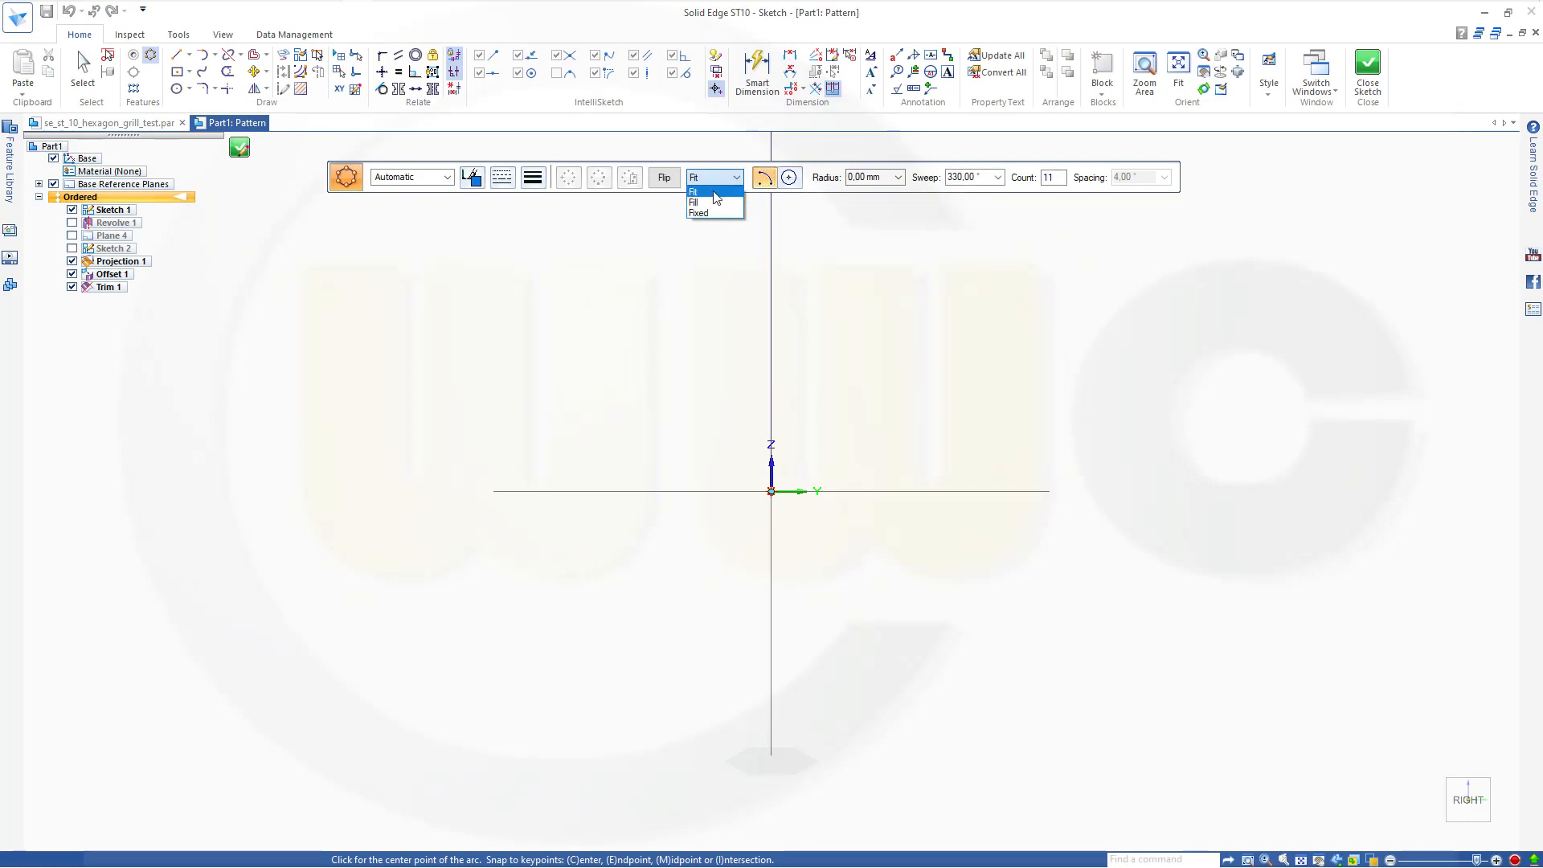
pyautogui.click(712, 214)
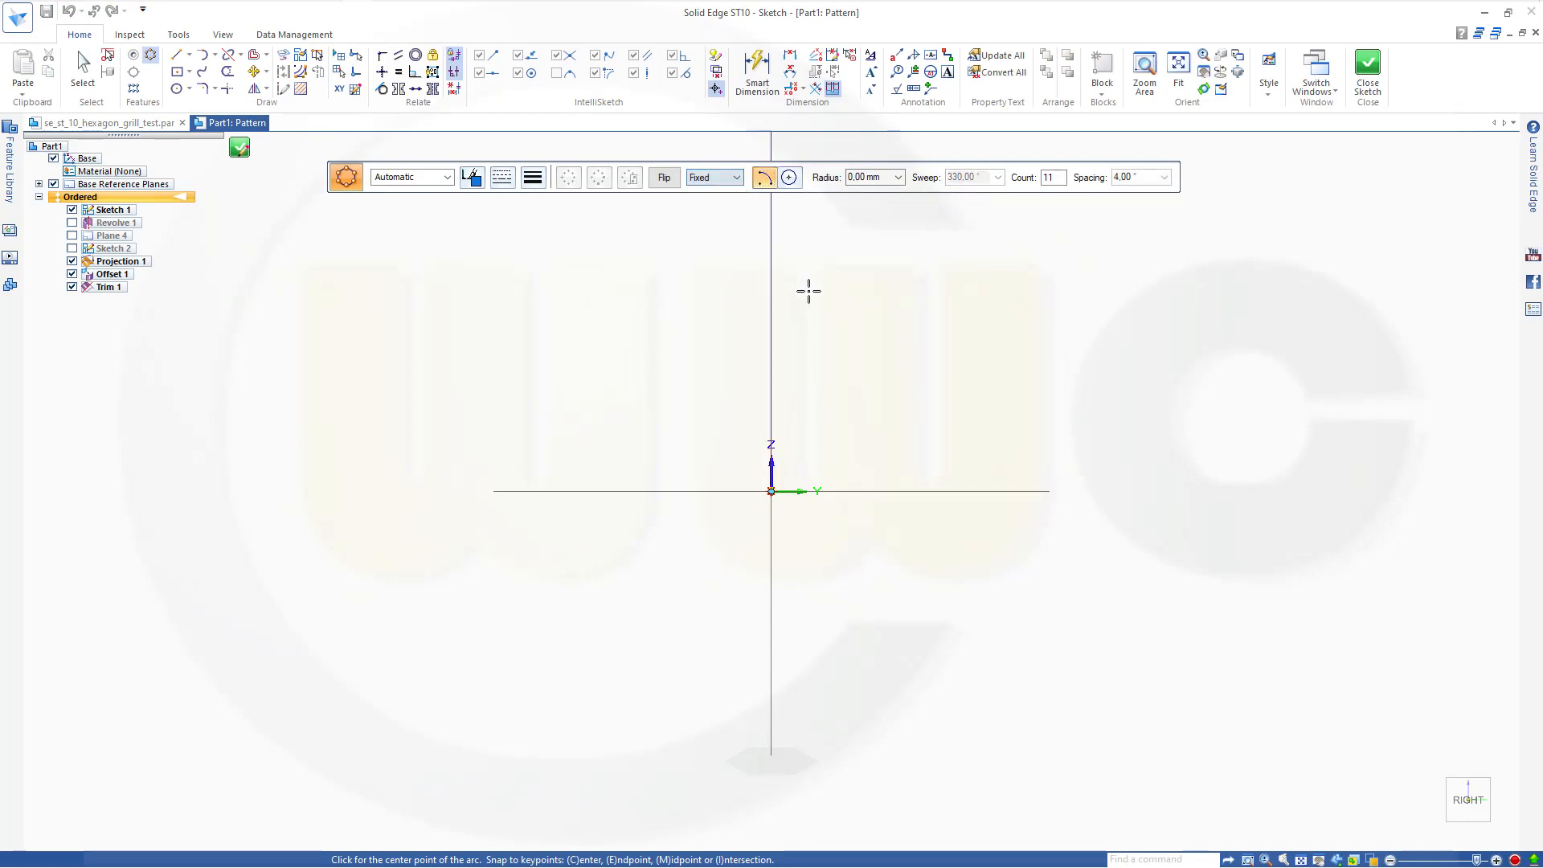
pyautogui.click(772, 491)
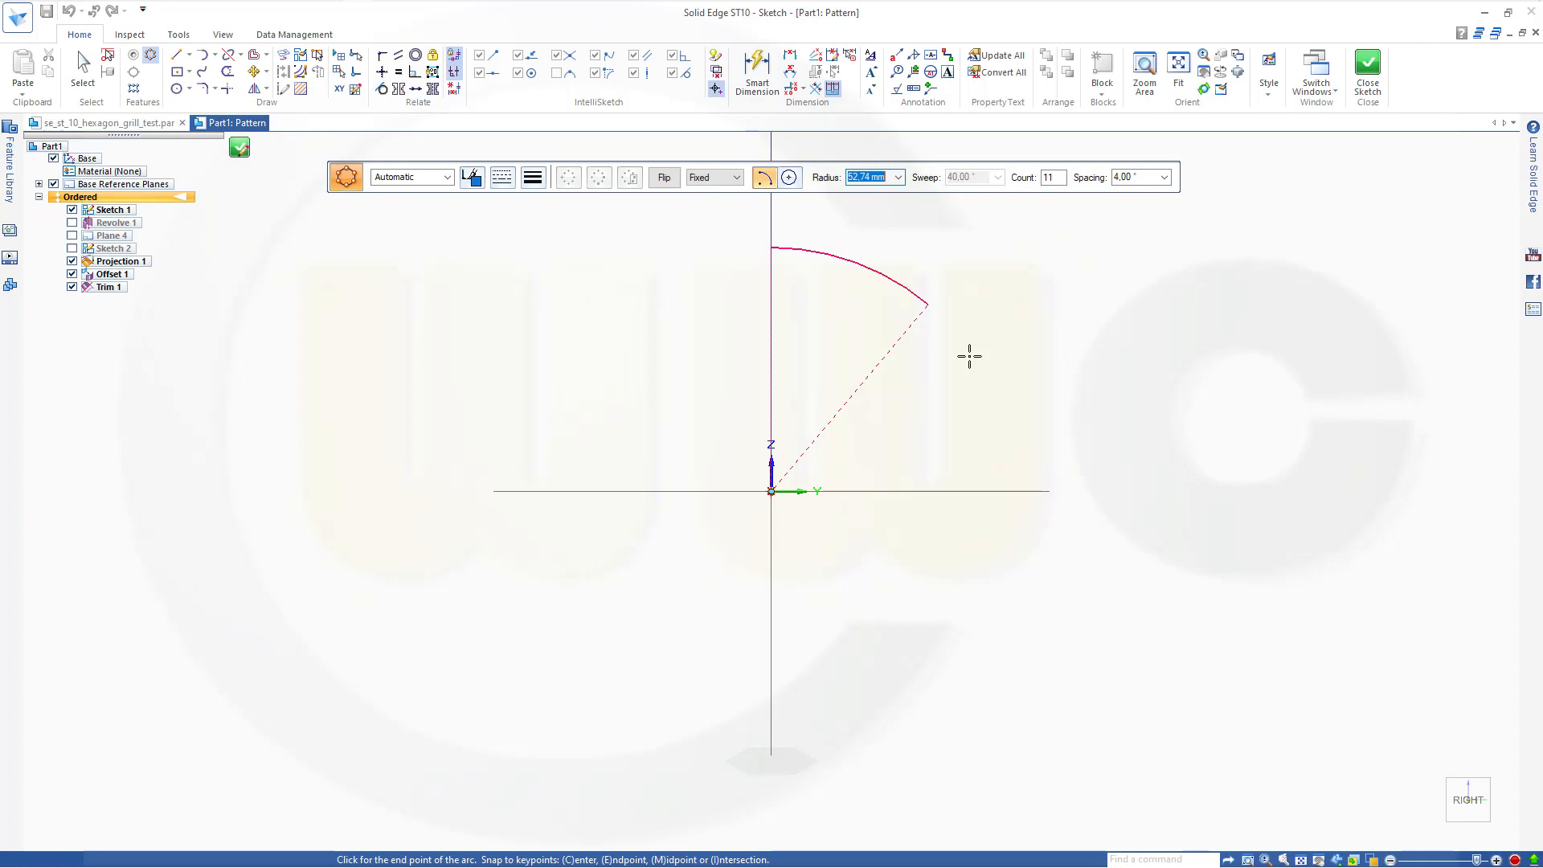
pyautogui.write('15')
pyautogui.click(1055, 178)
pyautogui.click(1146, 174)
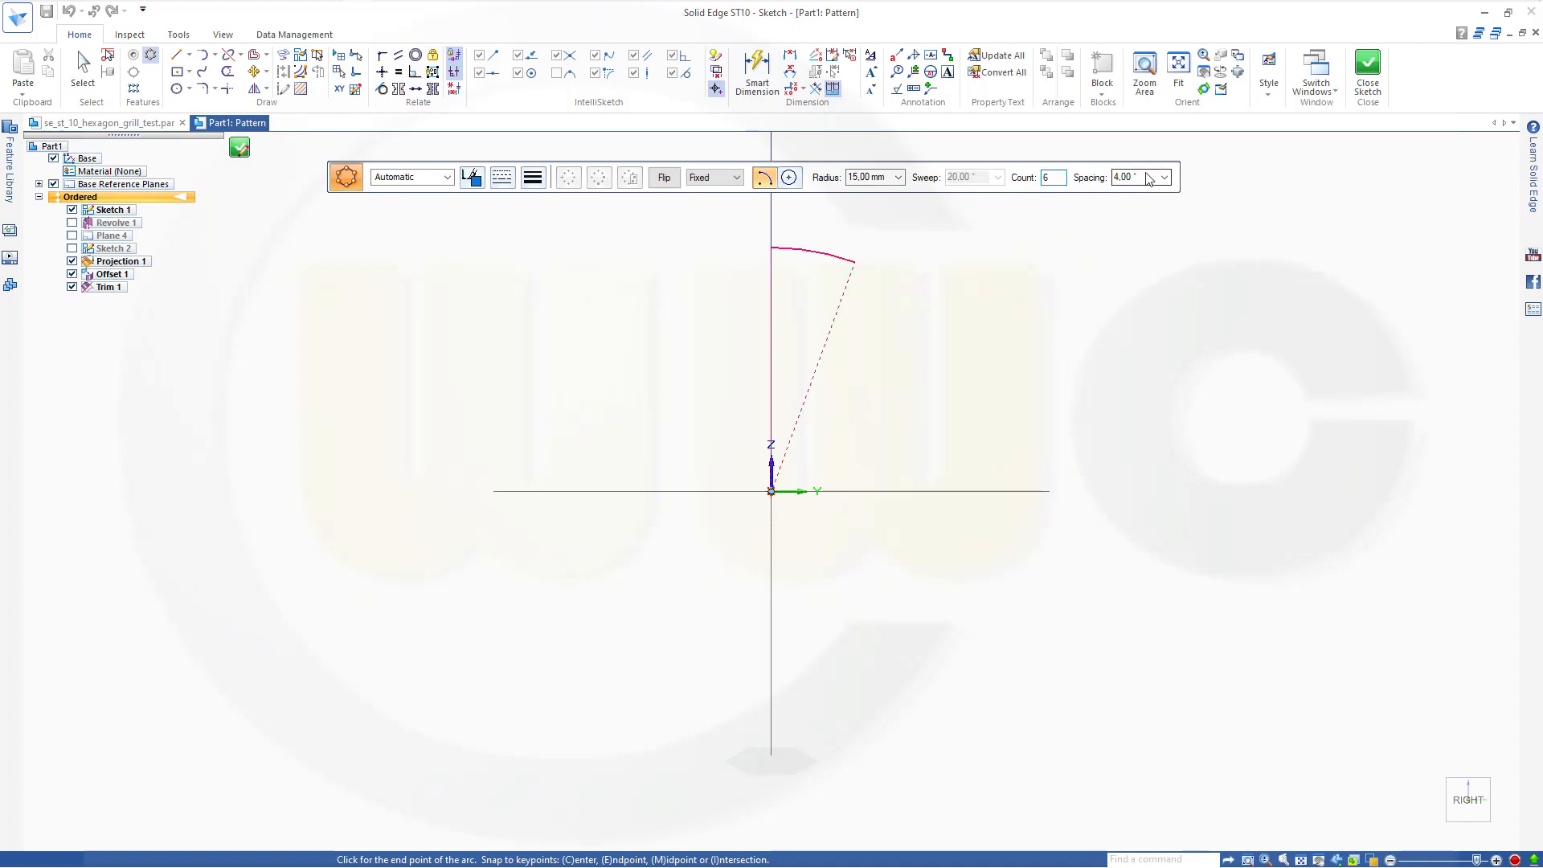
pyautogui.click(1144, 179)
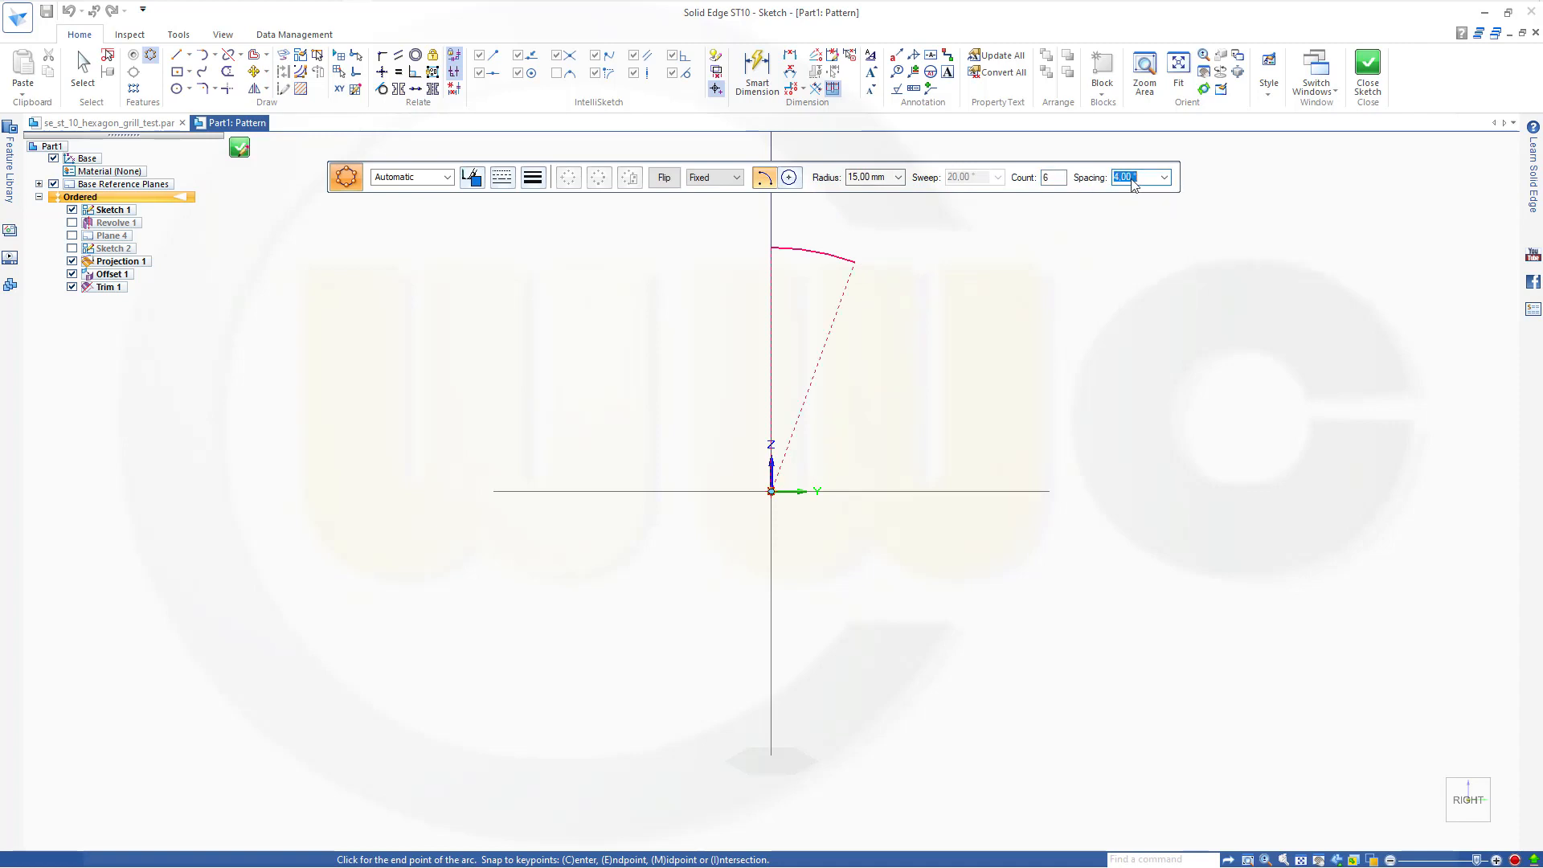
pyautogui.write('15')
pyautogui.press('Tab')
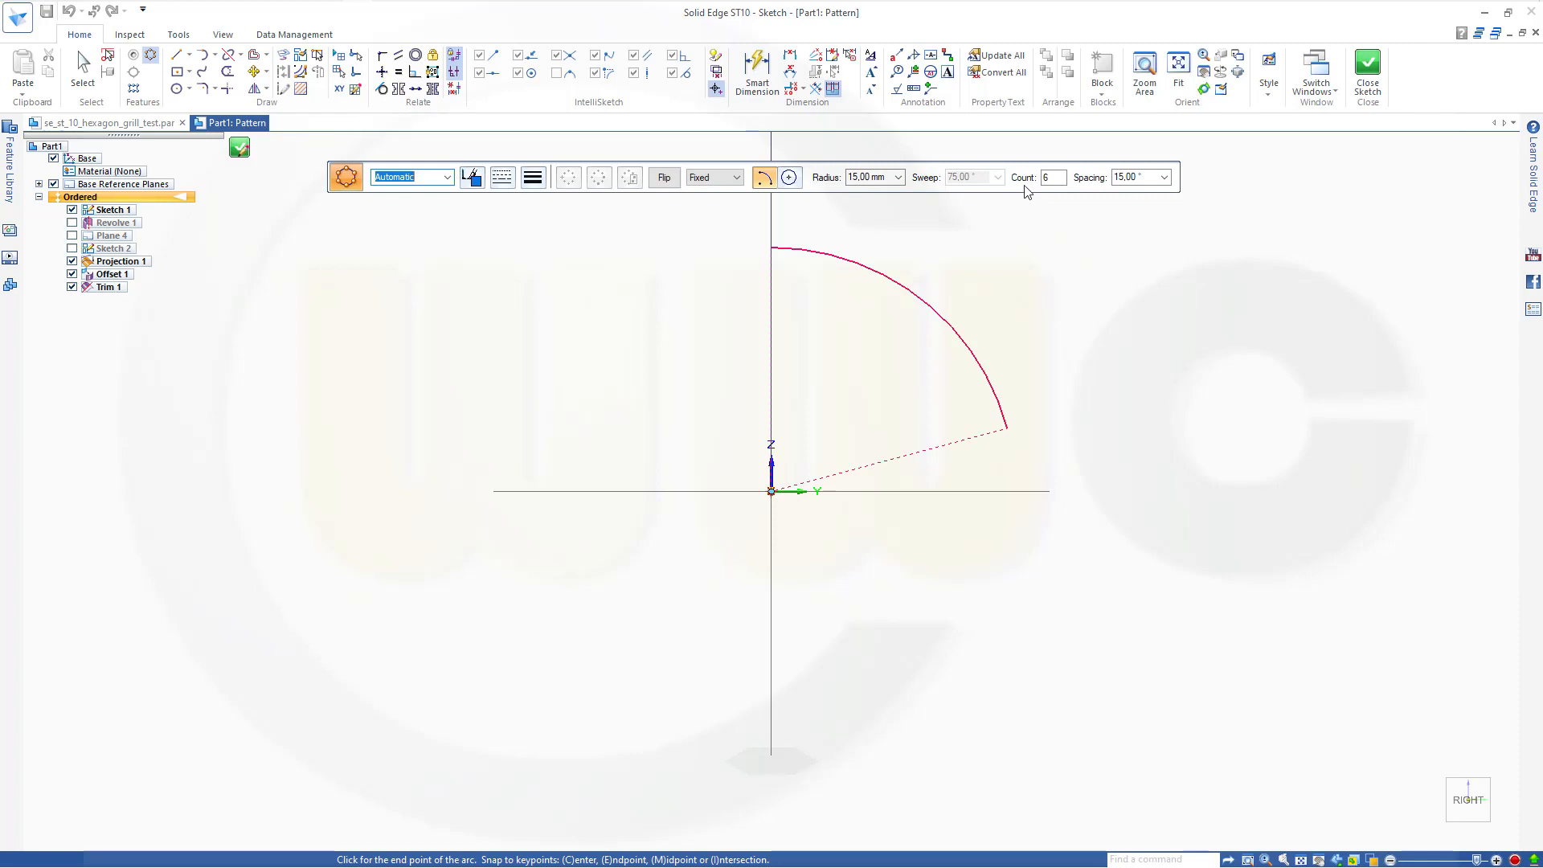
pyautogui.click(1375, 71)
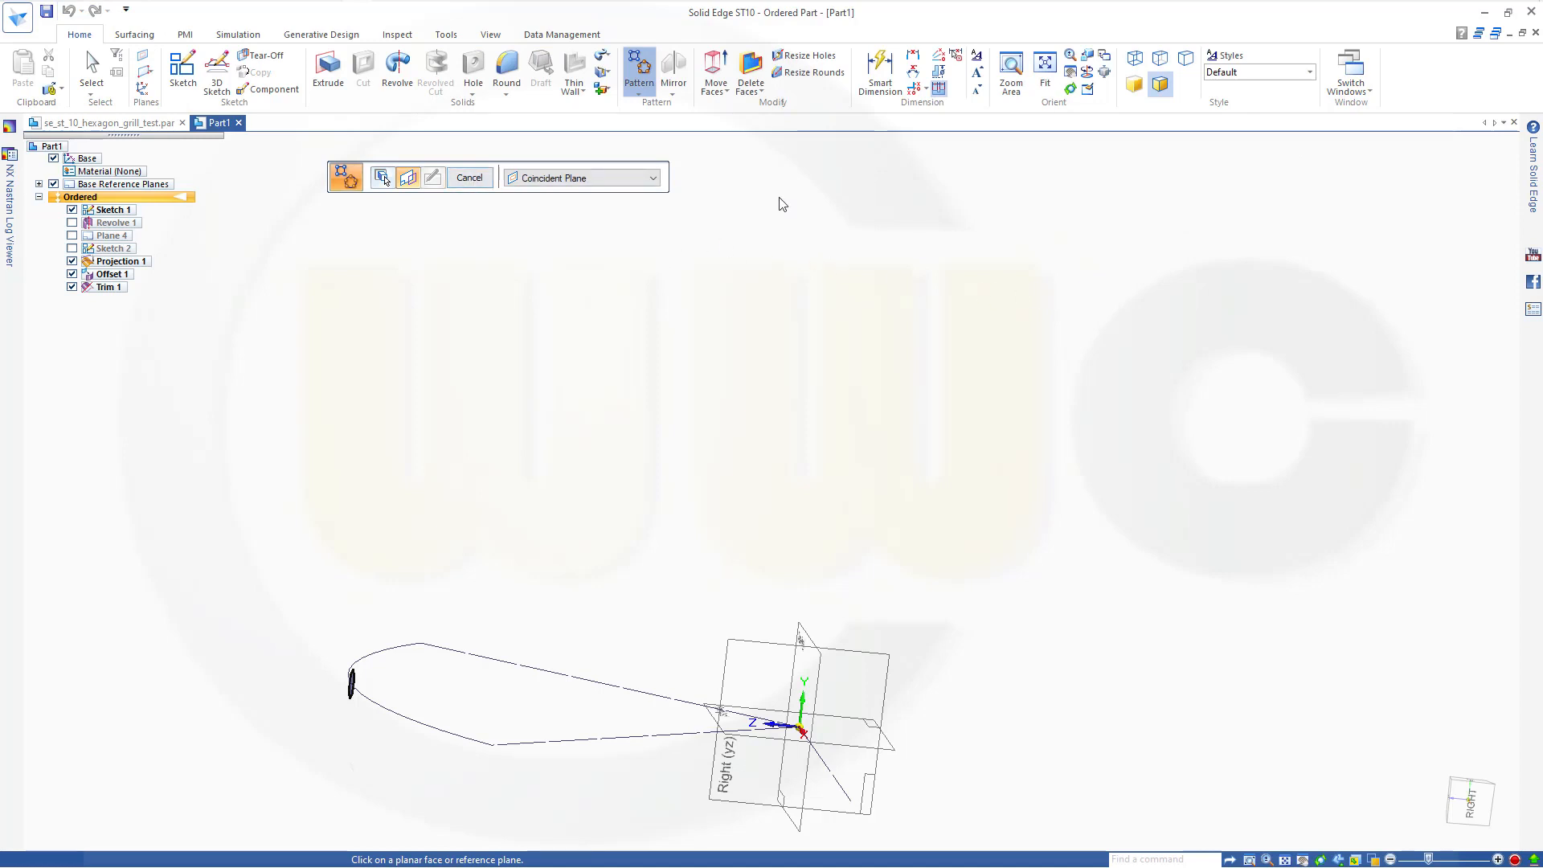
# Draw a partial circular pattern on the Right (yz) plane, centred on the origin and starting on the Z axis, radius about 51 mm, sweep about 57°.
pyautogui.click(753, 647)
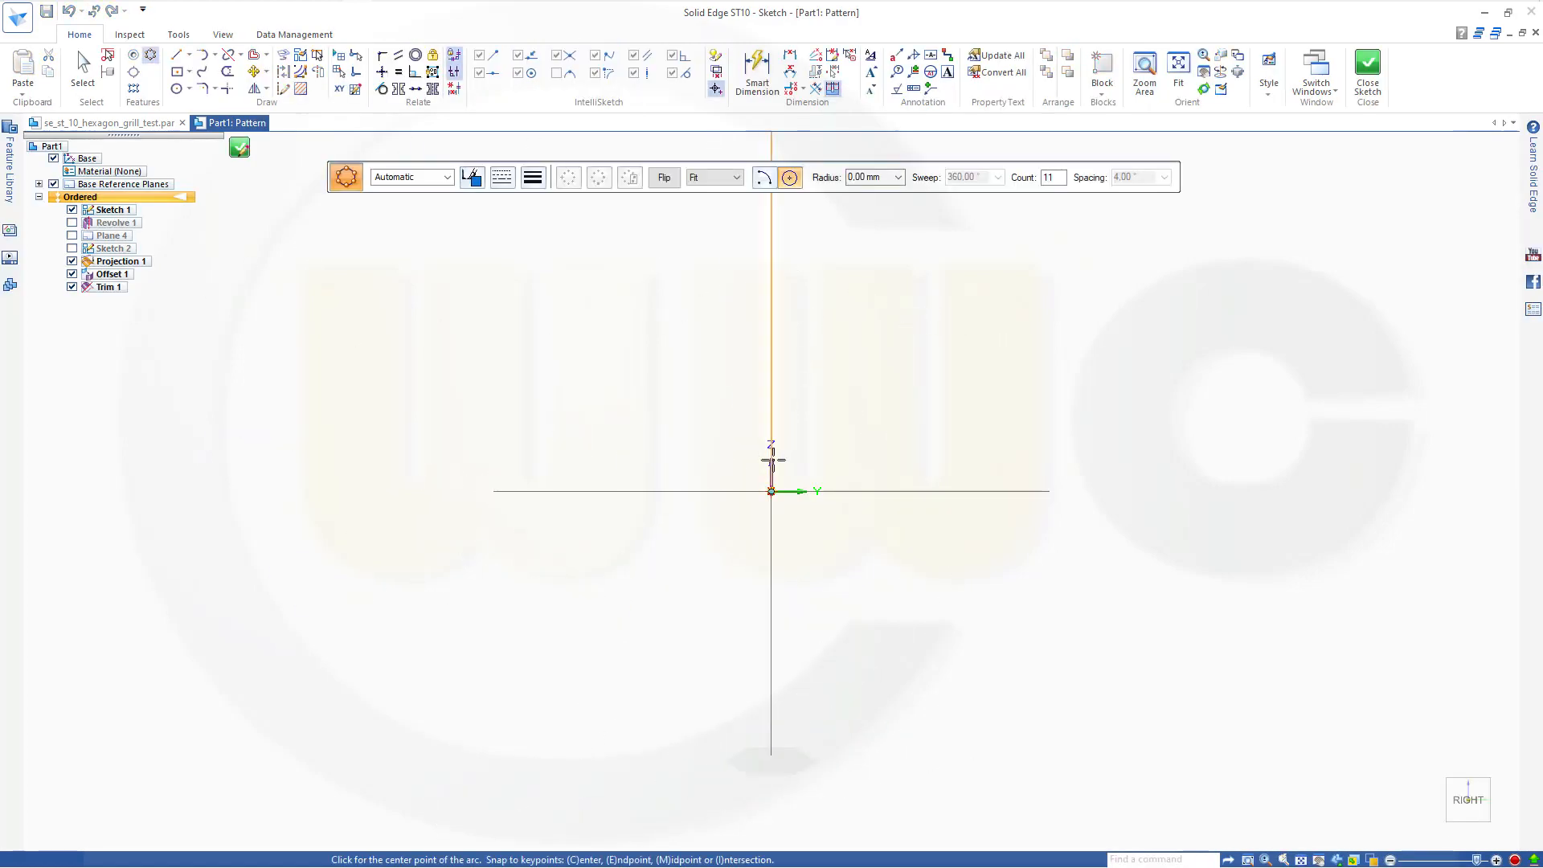
pyautogui.click(771, 491)
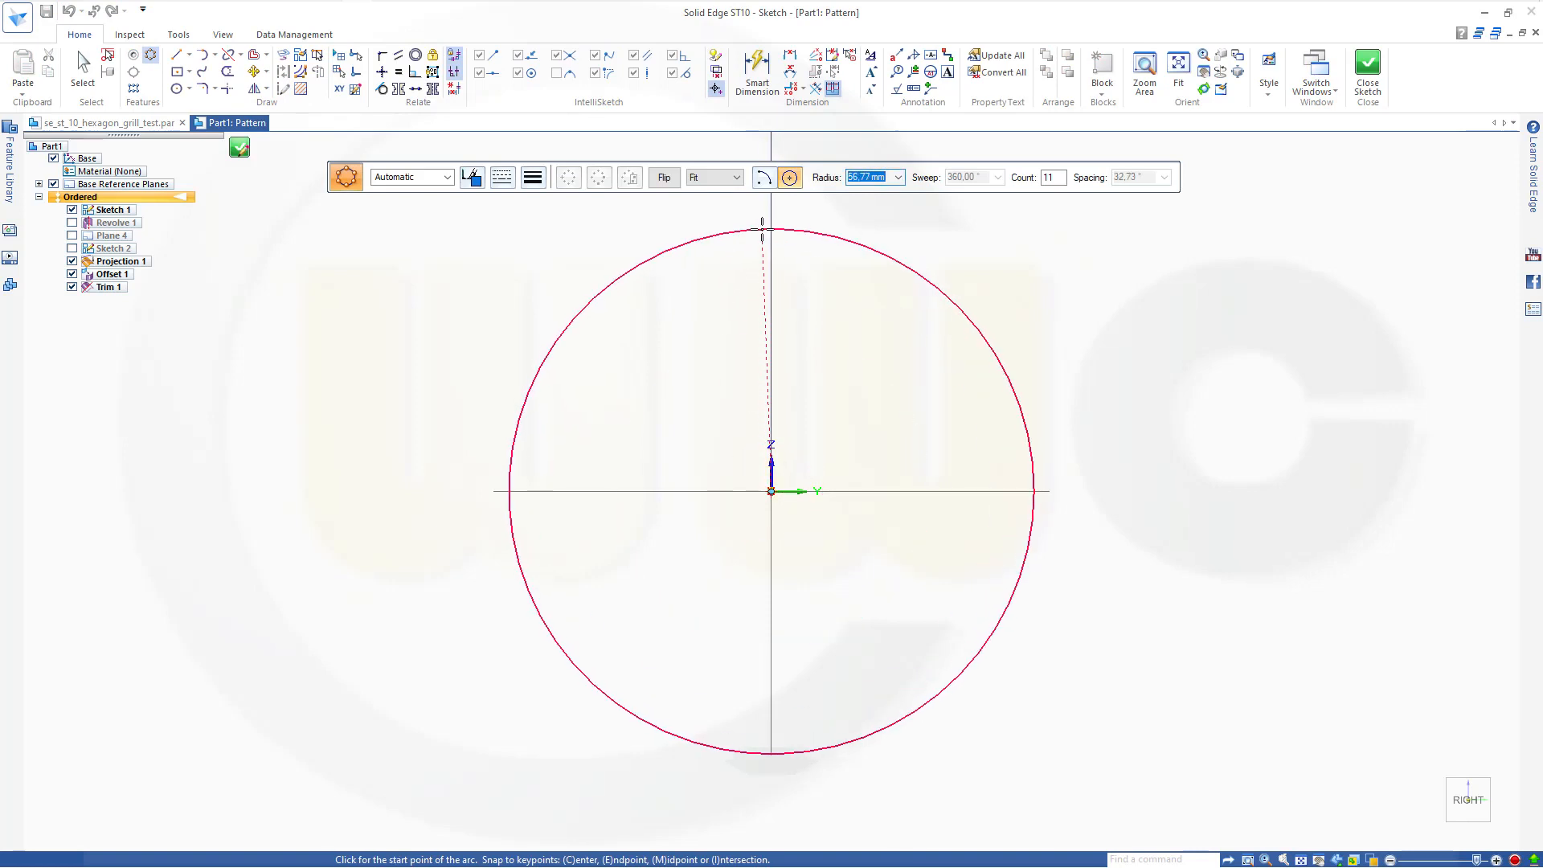
pyautogui.click(763, 178)
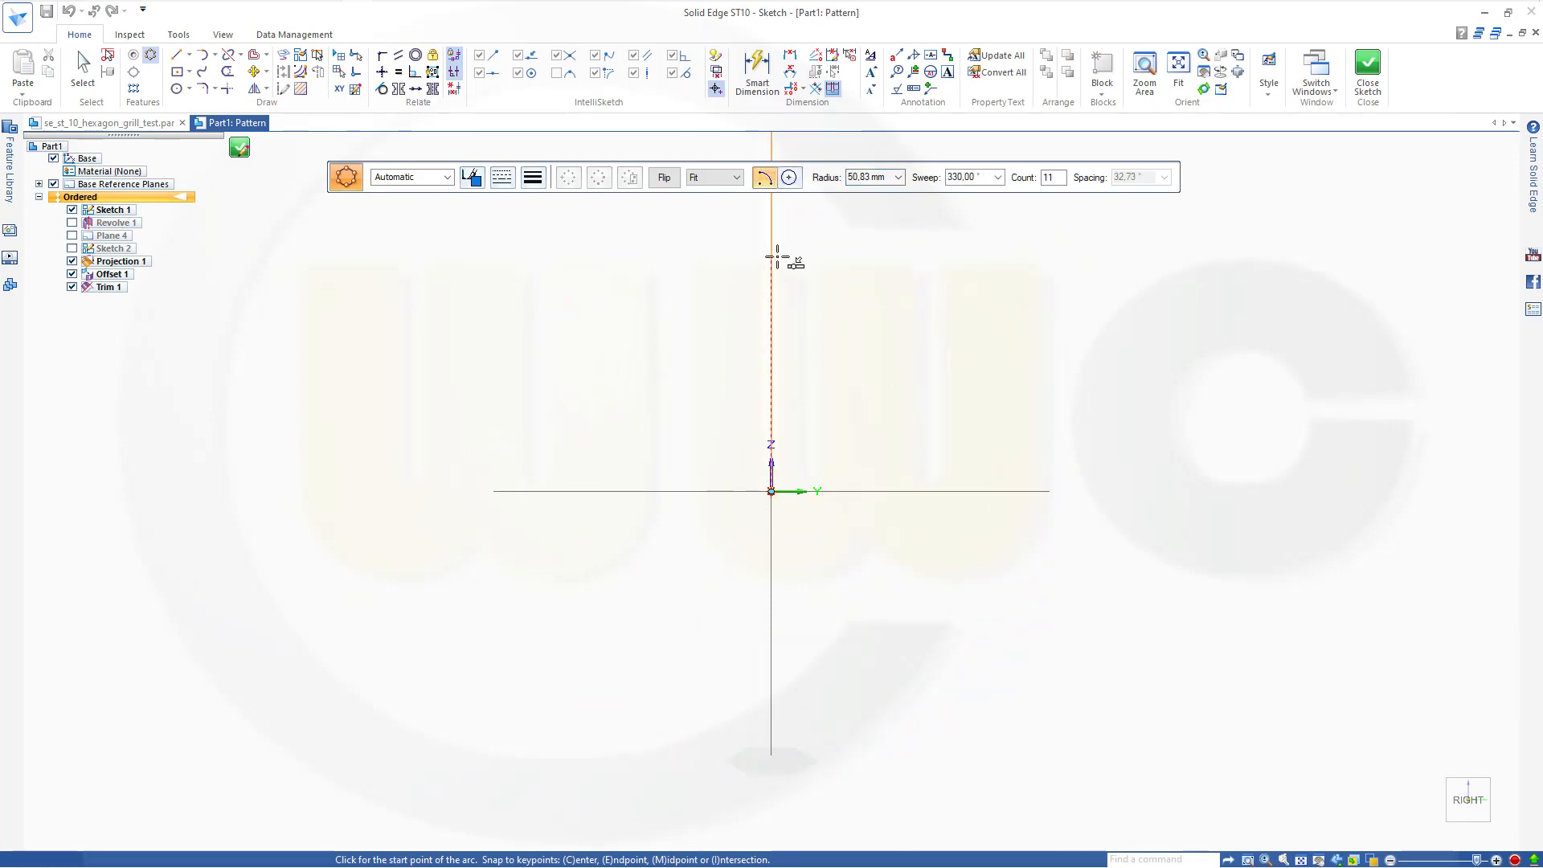
pyautogui.click(771, 256)
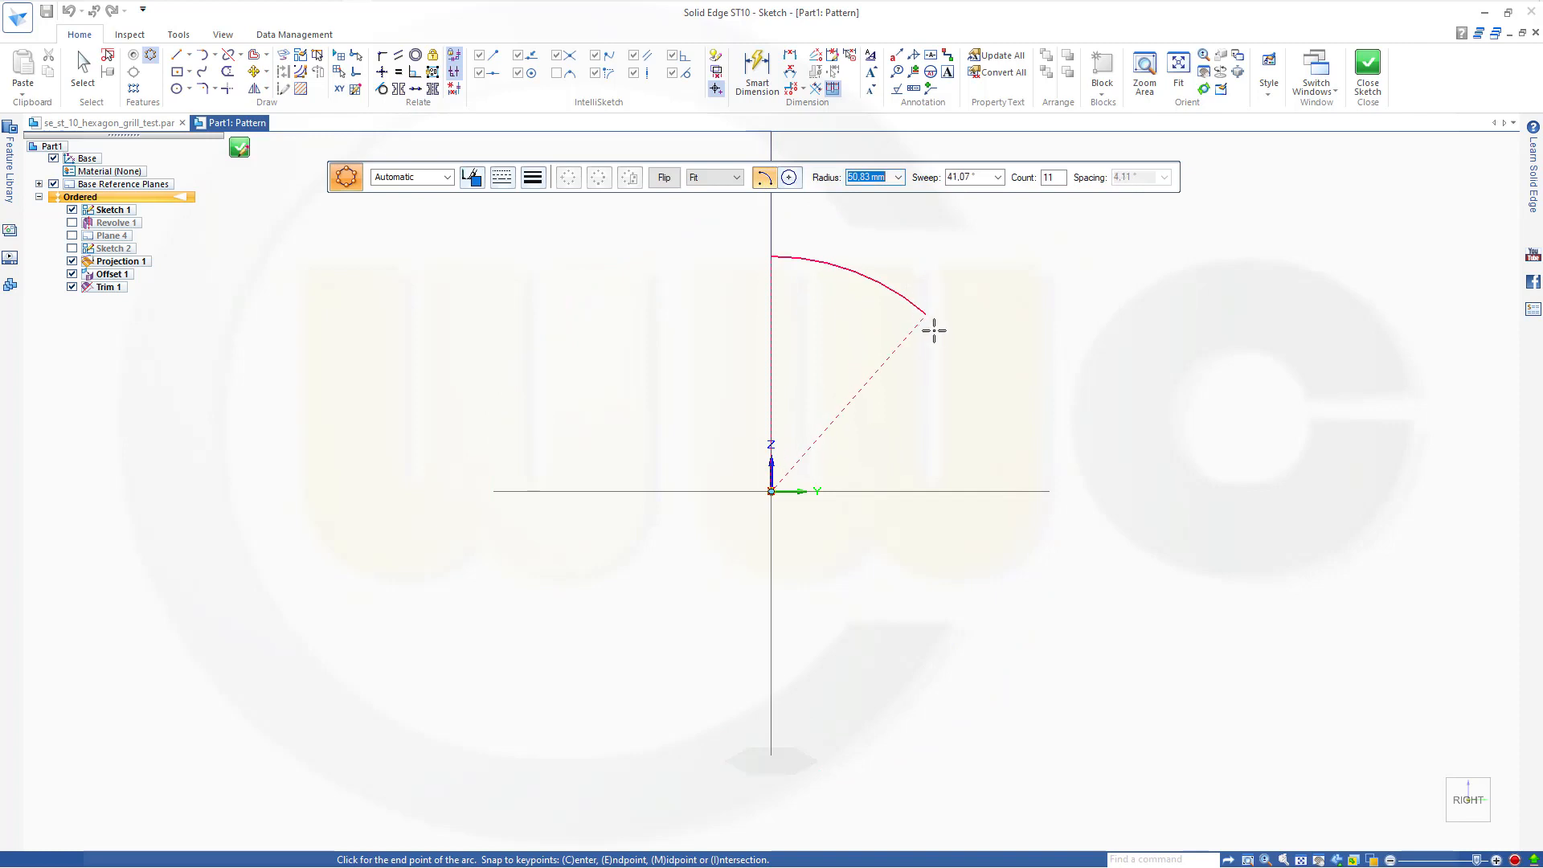
pyautogui.click(955, 370)
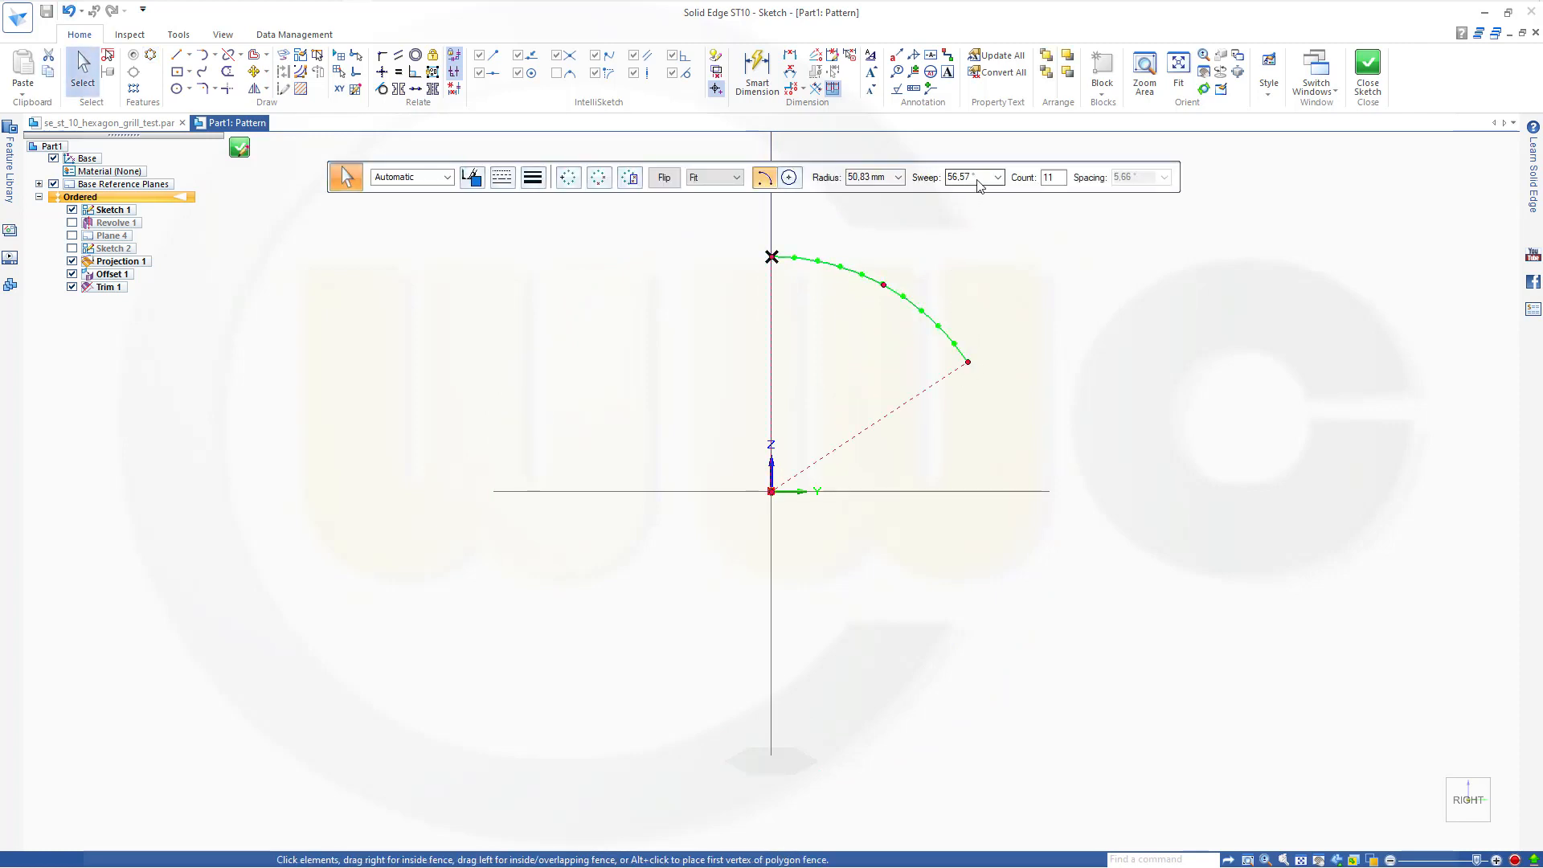
# Change the circular pattern's fill type to Fixed and set its count to 6.
pyautogui.click(981, 184)
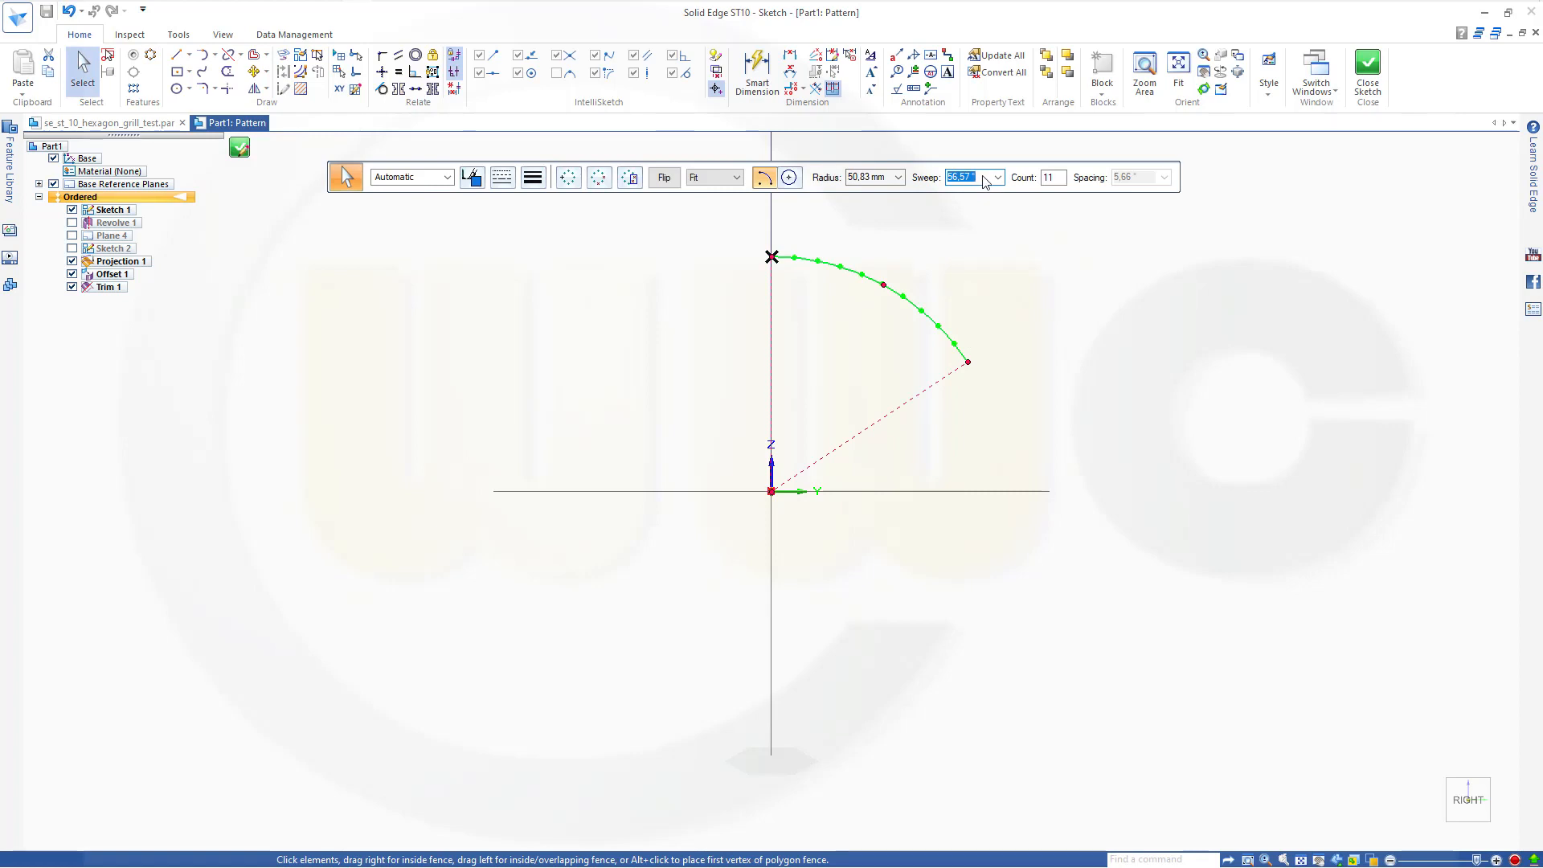
pyautogui.click(733, 178)
pyautogui.click(720, 214)
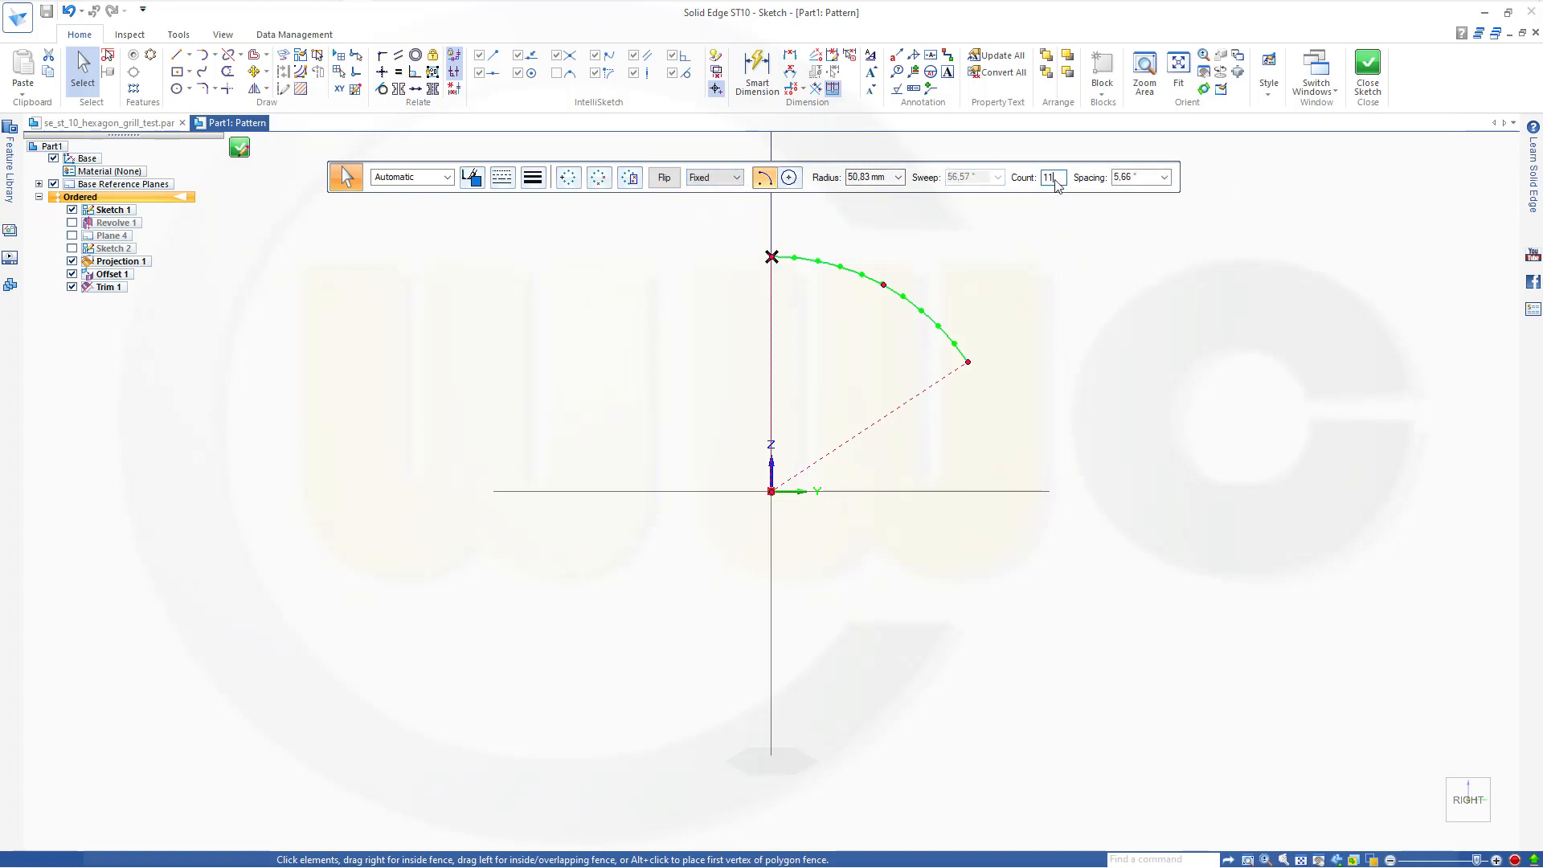
pyautogui.doubleClick(1049, 178)
pyautogui.write('6')
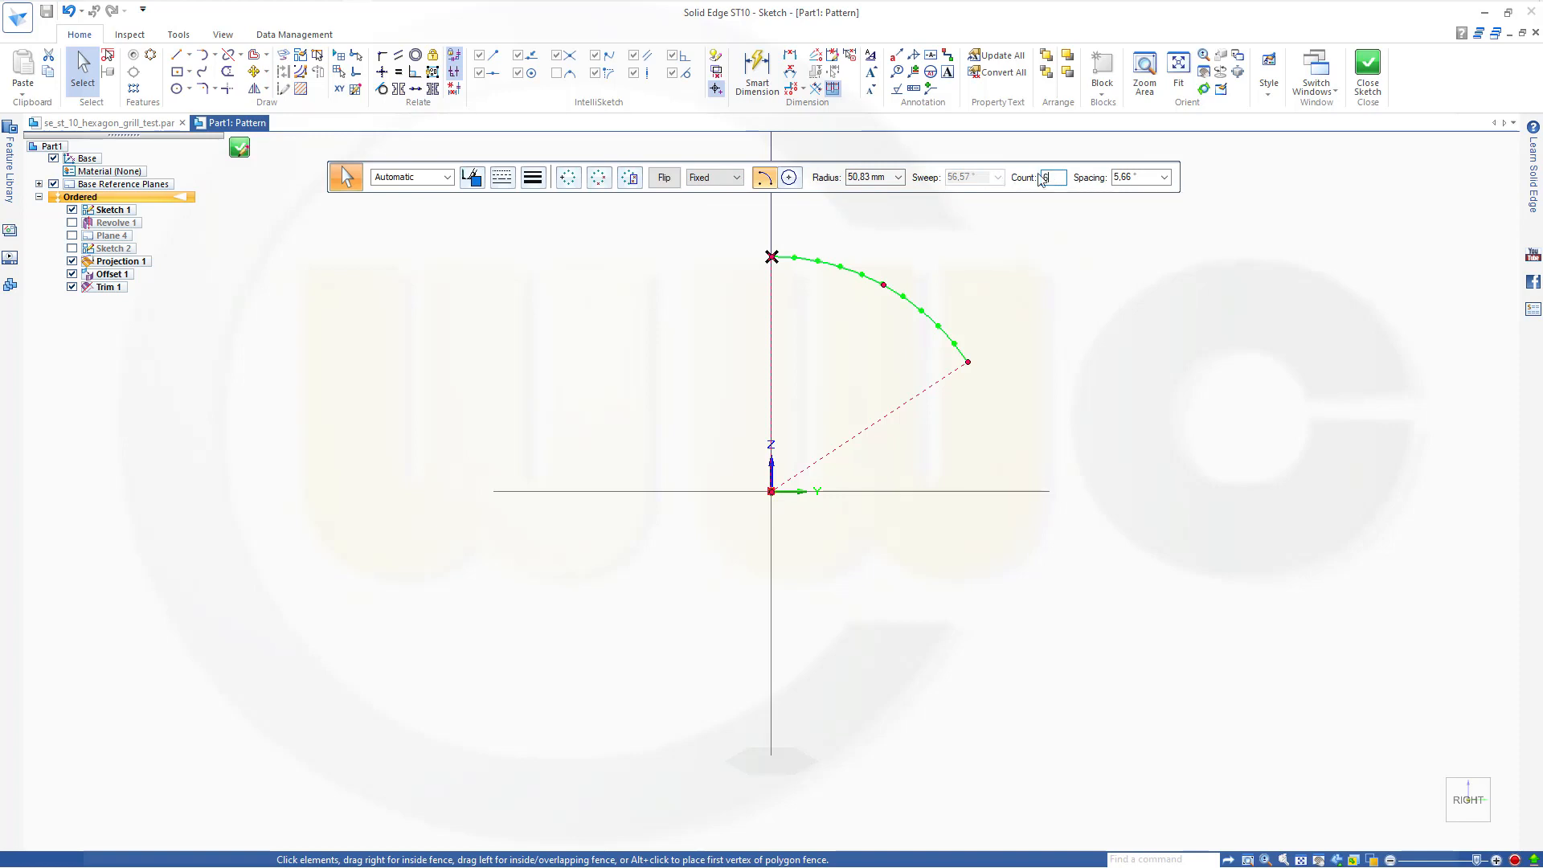
pyautogui.press('Return')
# Set the circular pattern's spacing to 15°.
pyautogui.doubleClick(1151, 178)
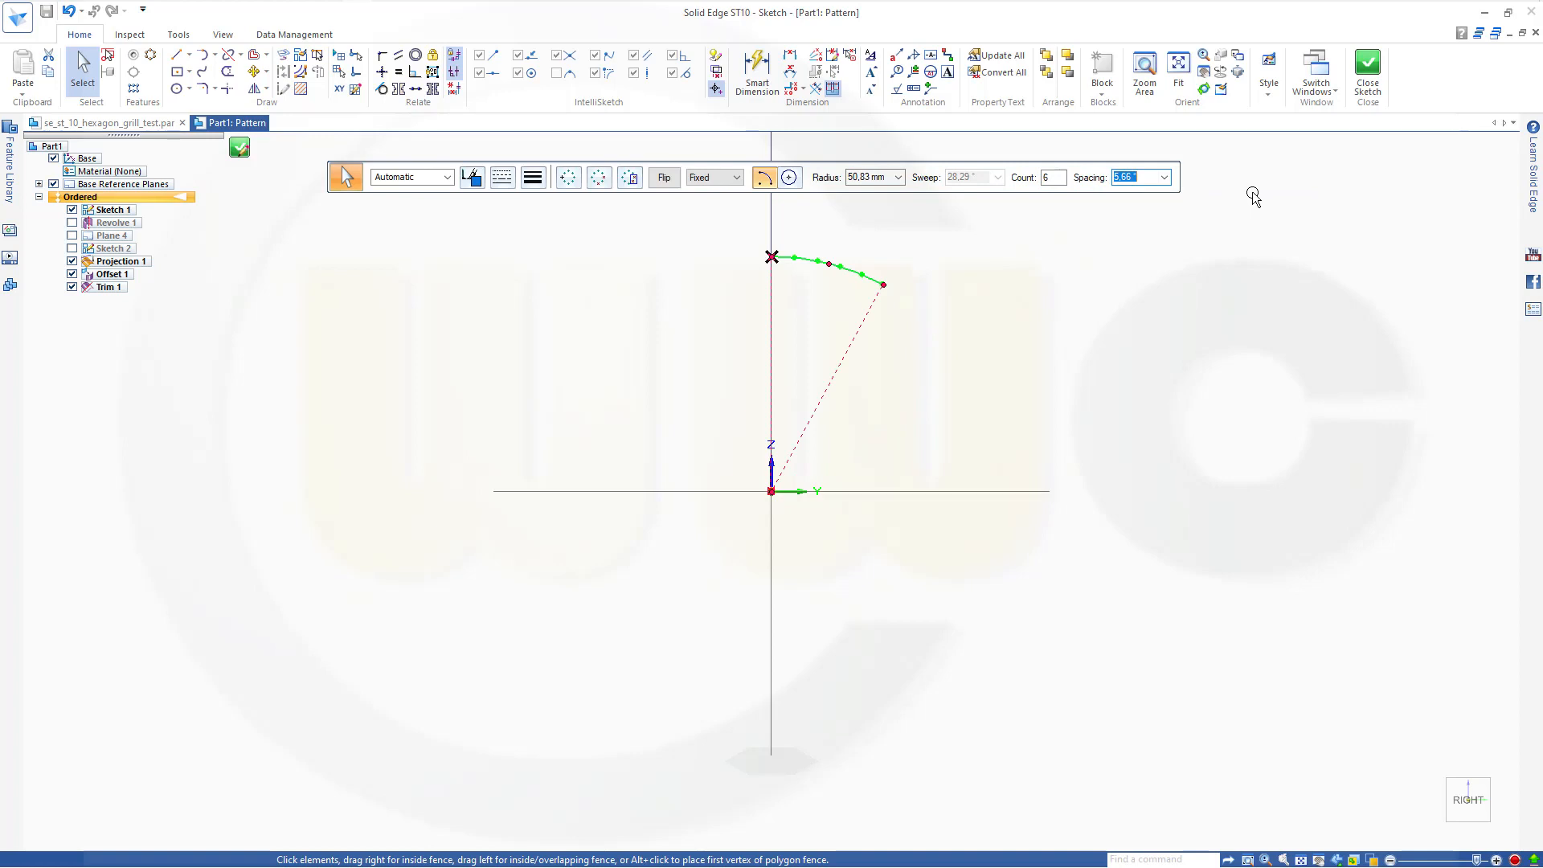
pyautogui.write('15')
pyautogui.press('Return')
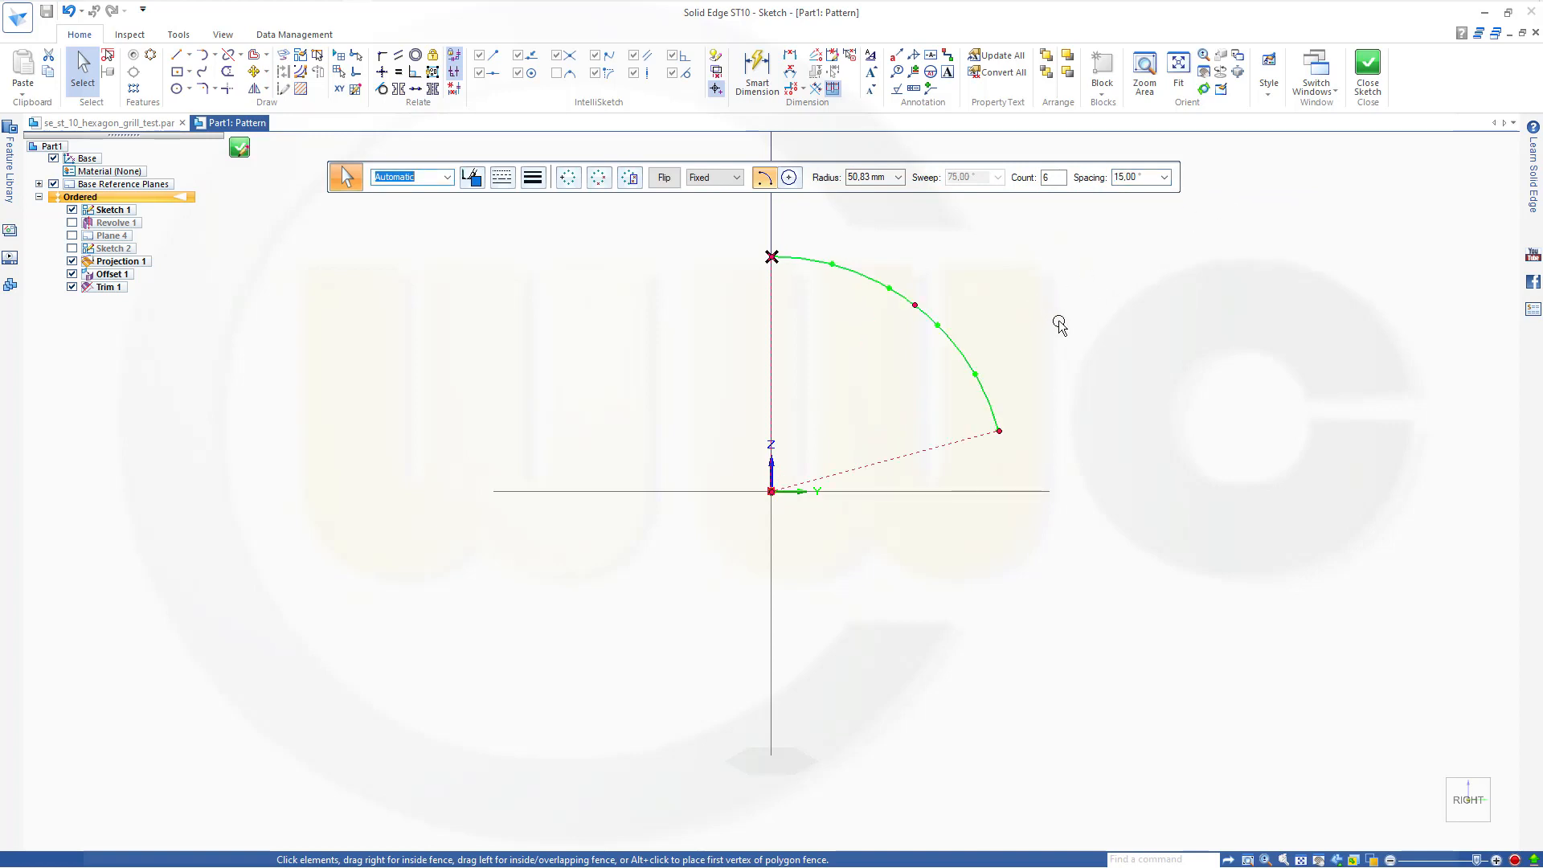
# Set the circular pattern's spacing to 3°, close the pattern sketch and finish the hexagon pattern.
pyautogui.click(1135, 179)
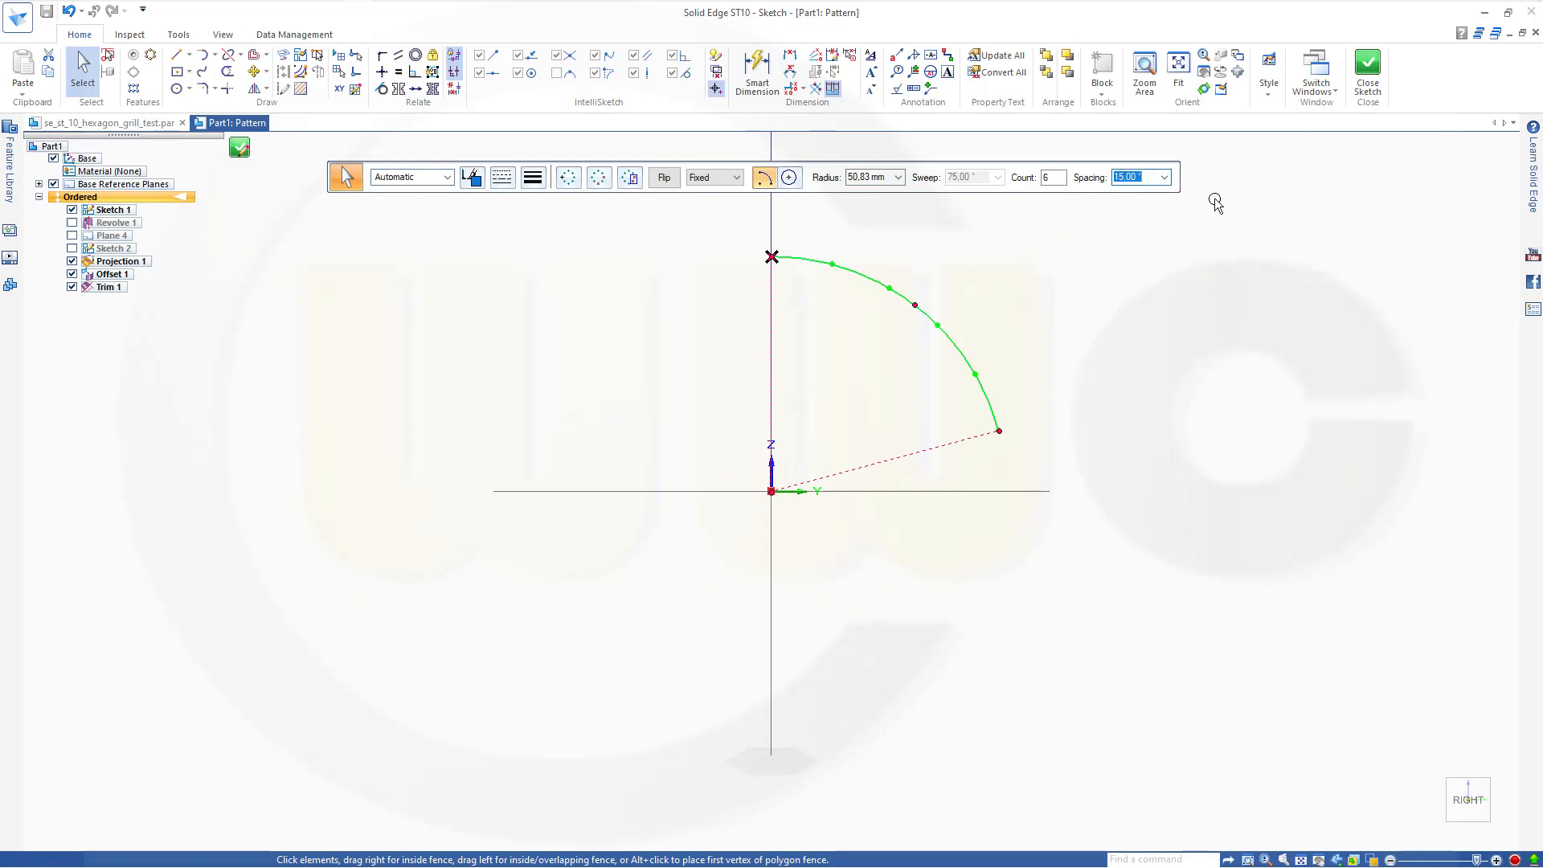
pyautogui.write('3')
pyautogui.press('Tab')
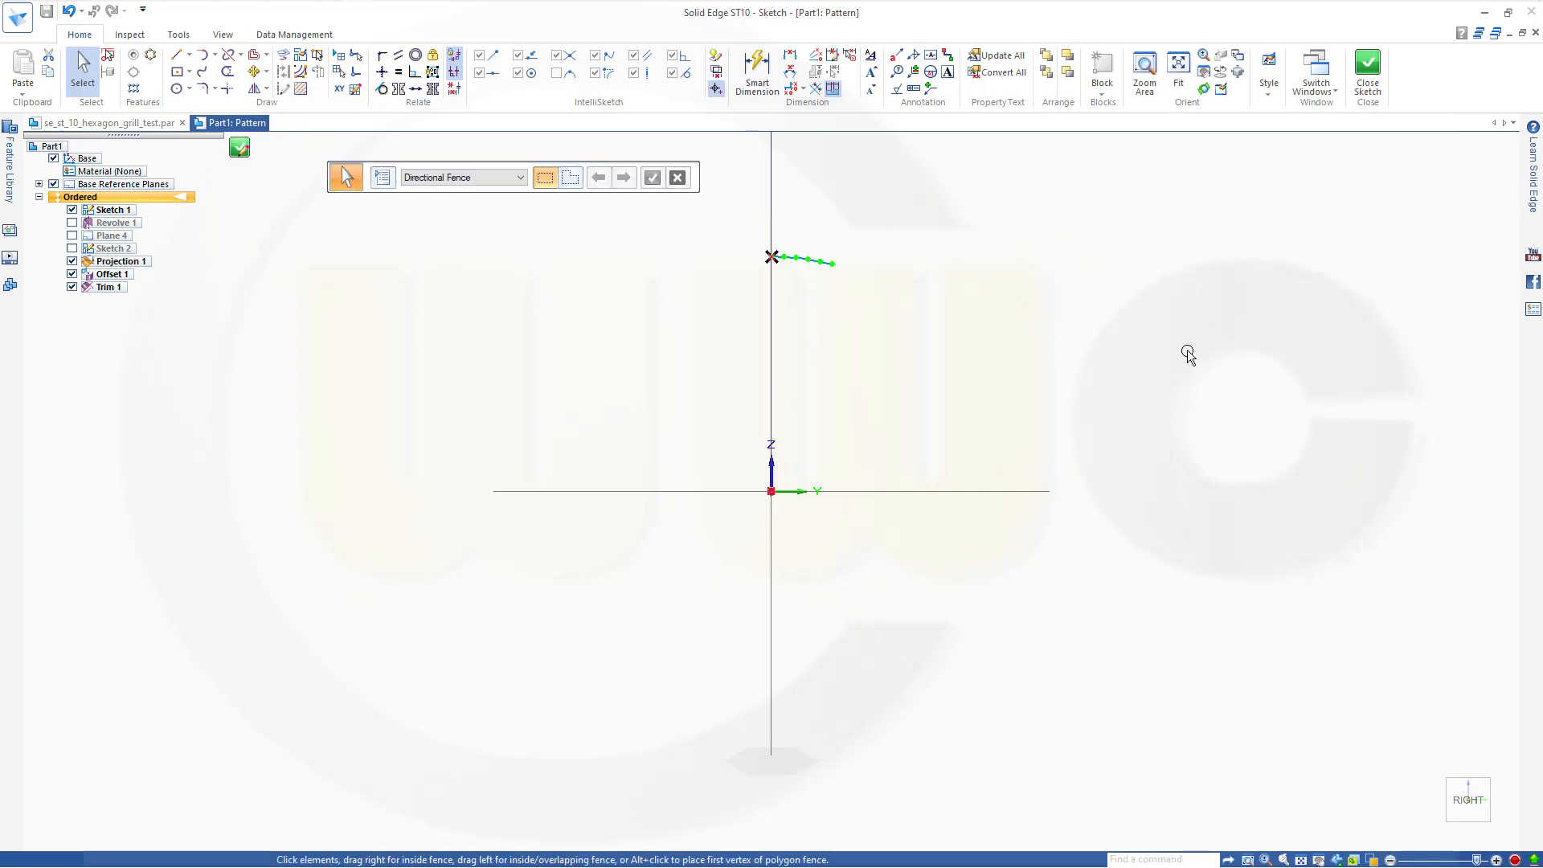
pyautogui.click(1367, 71)
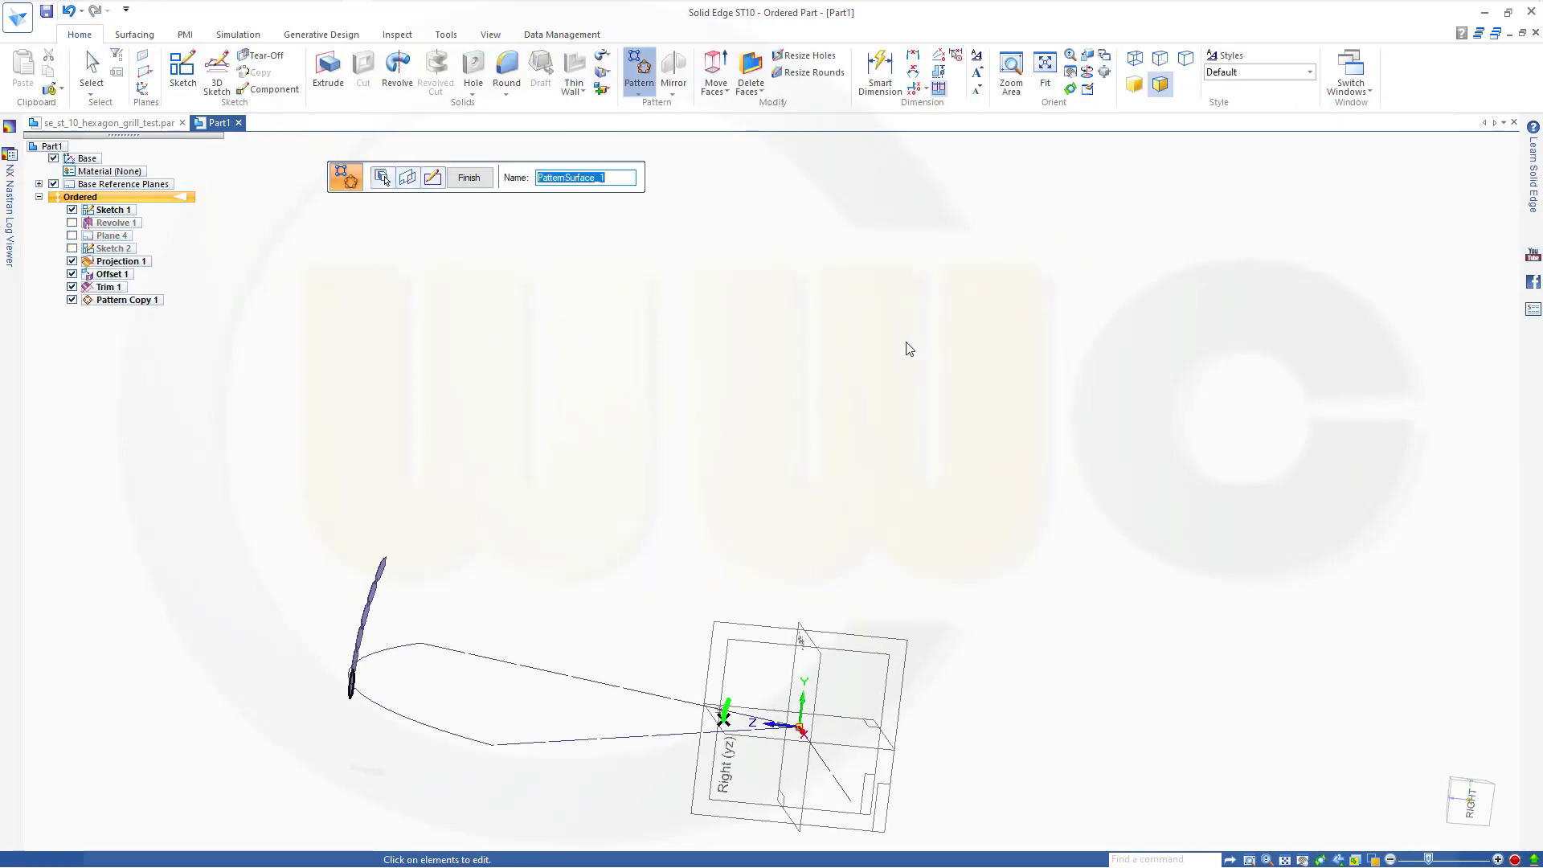
pyautogui.moveTo(460, 628); pyautogui.dragTo(589, 624, button='middle')
pyautogui.scroll(-1, 561, 733)
pyautogui.scroll(1, 561, 733)
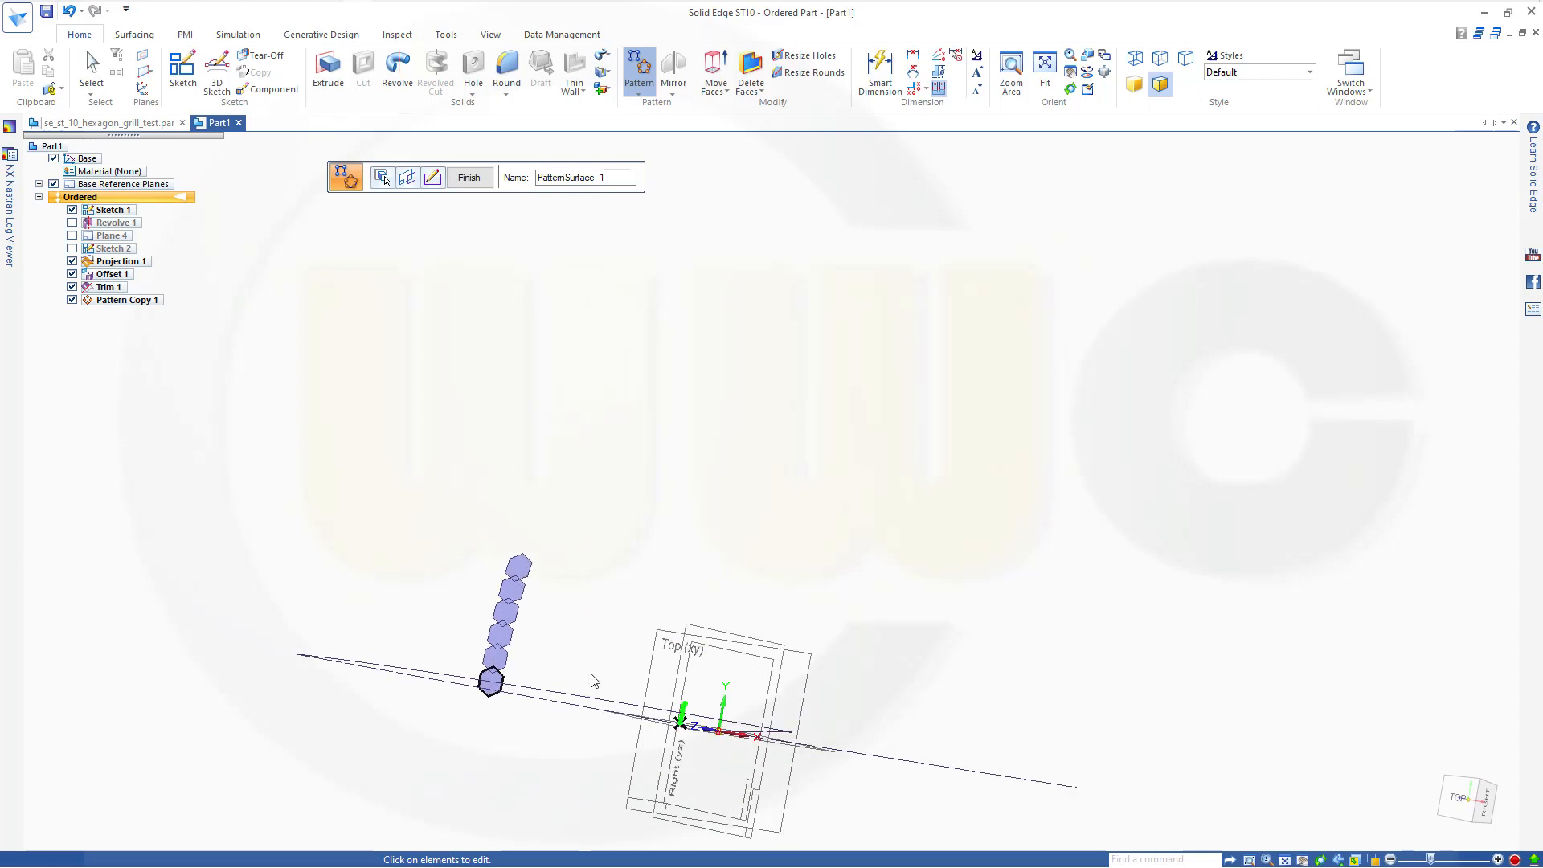
pyautogui.click(469, 176)
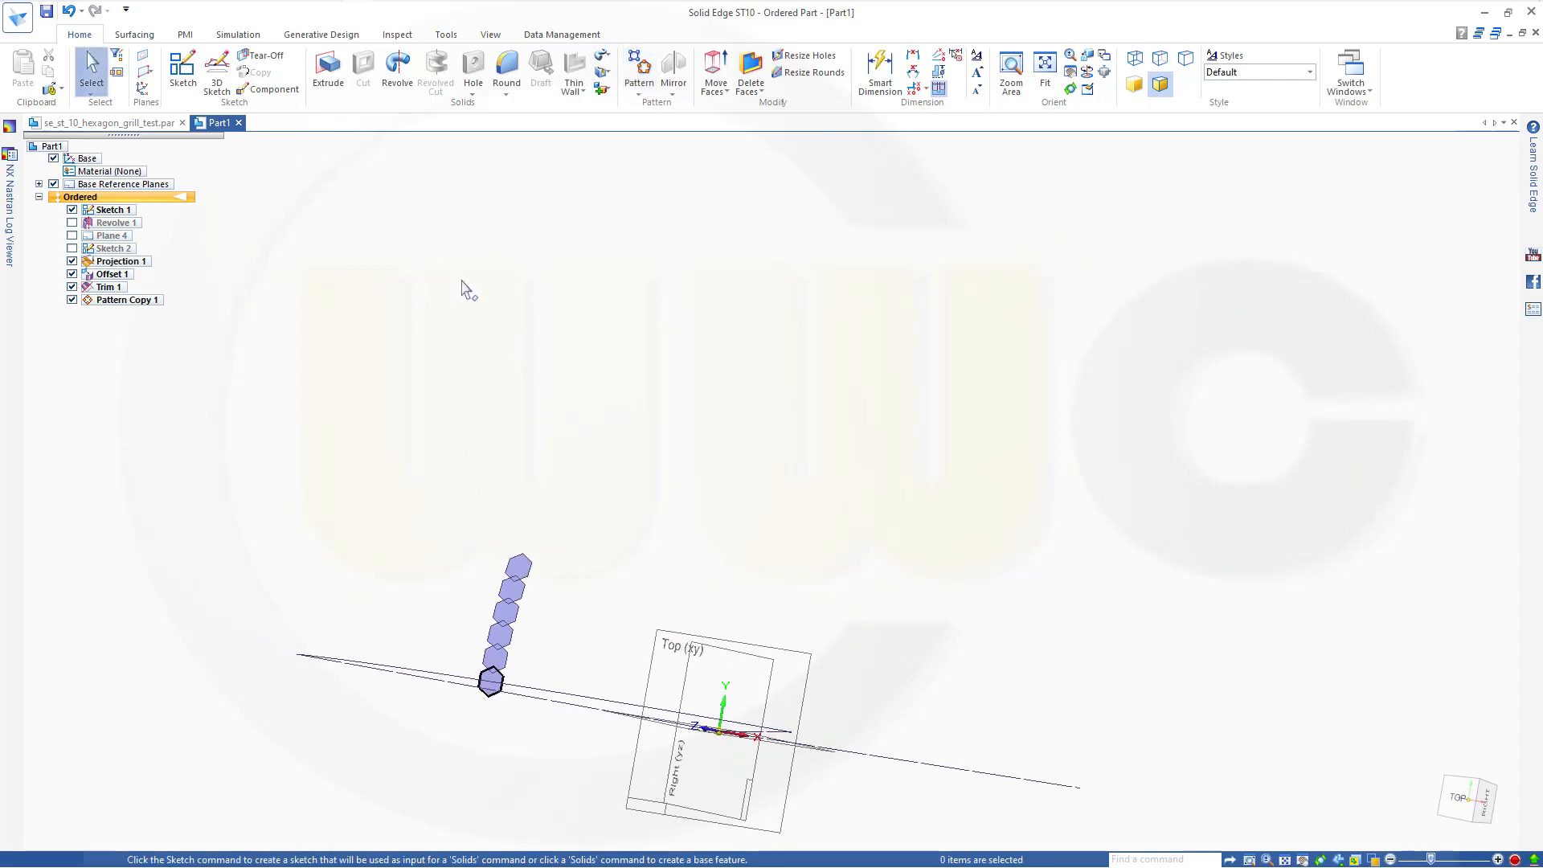
# Use Rotate Faces to rotate the second hexagon from the bottom of the column by 1.75° about the Y axis, toward negative X.
pyautogui.scroll(2, 415, 709)
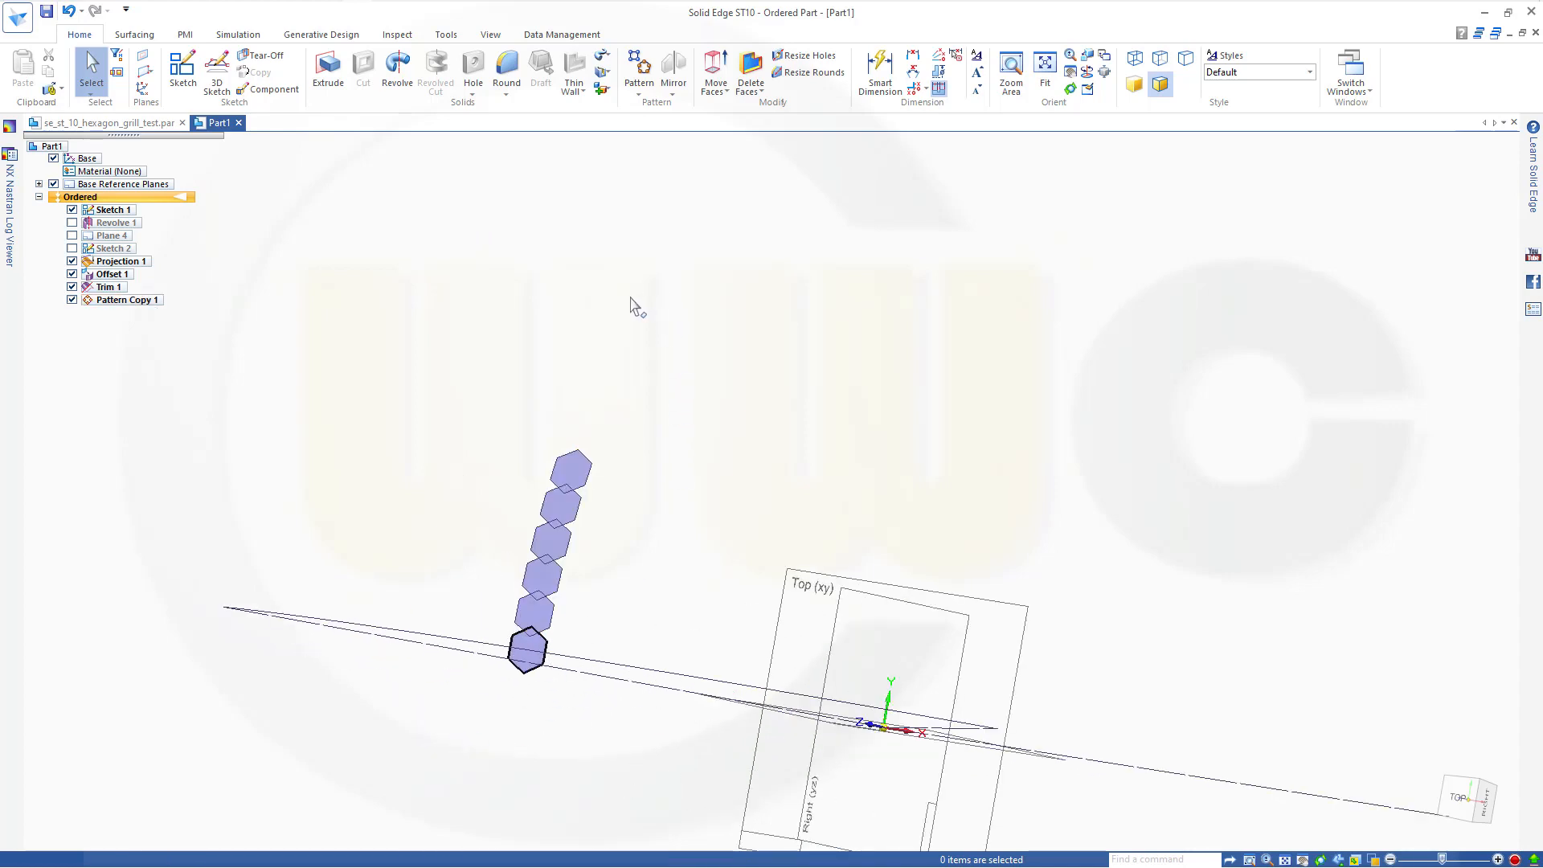
pyautogui.click(726, 93)
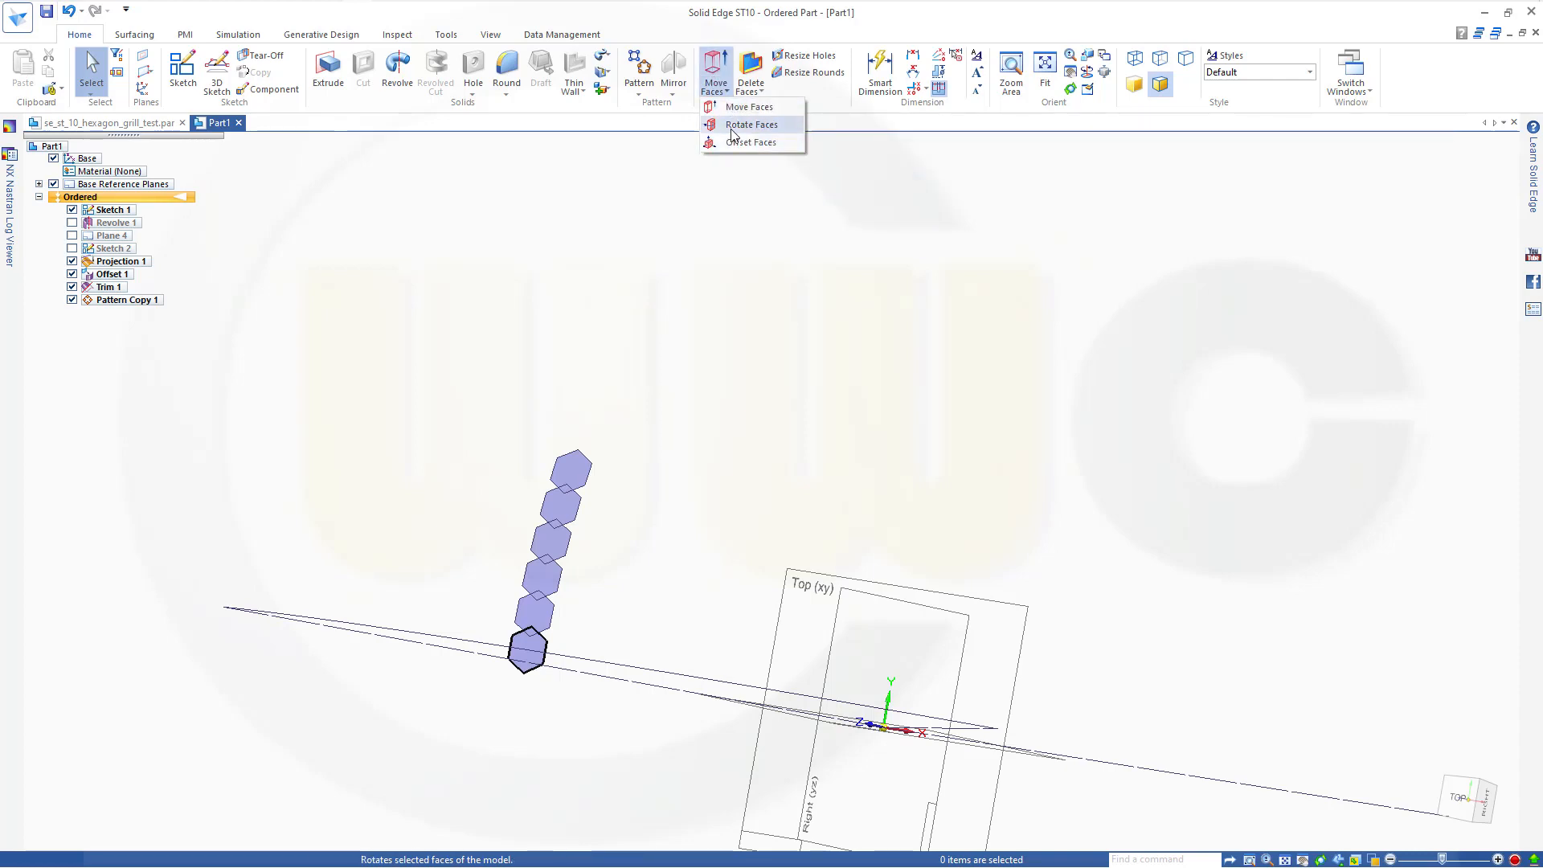
pyautogui.click(733, 126)
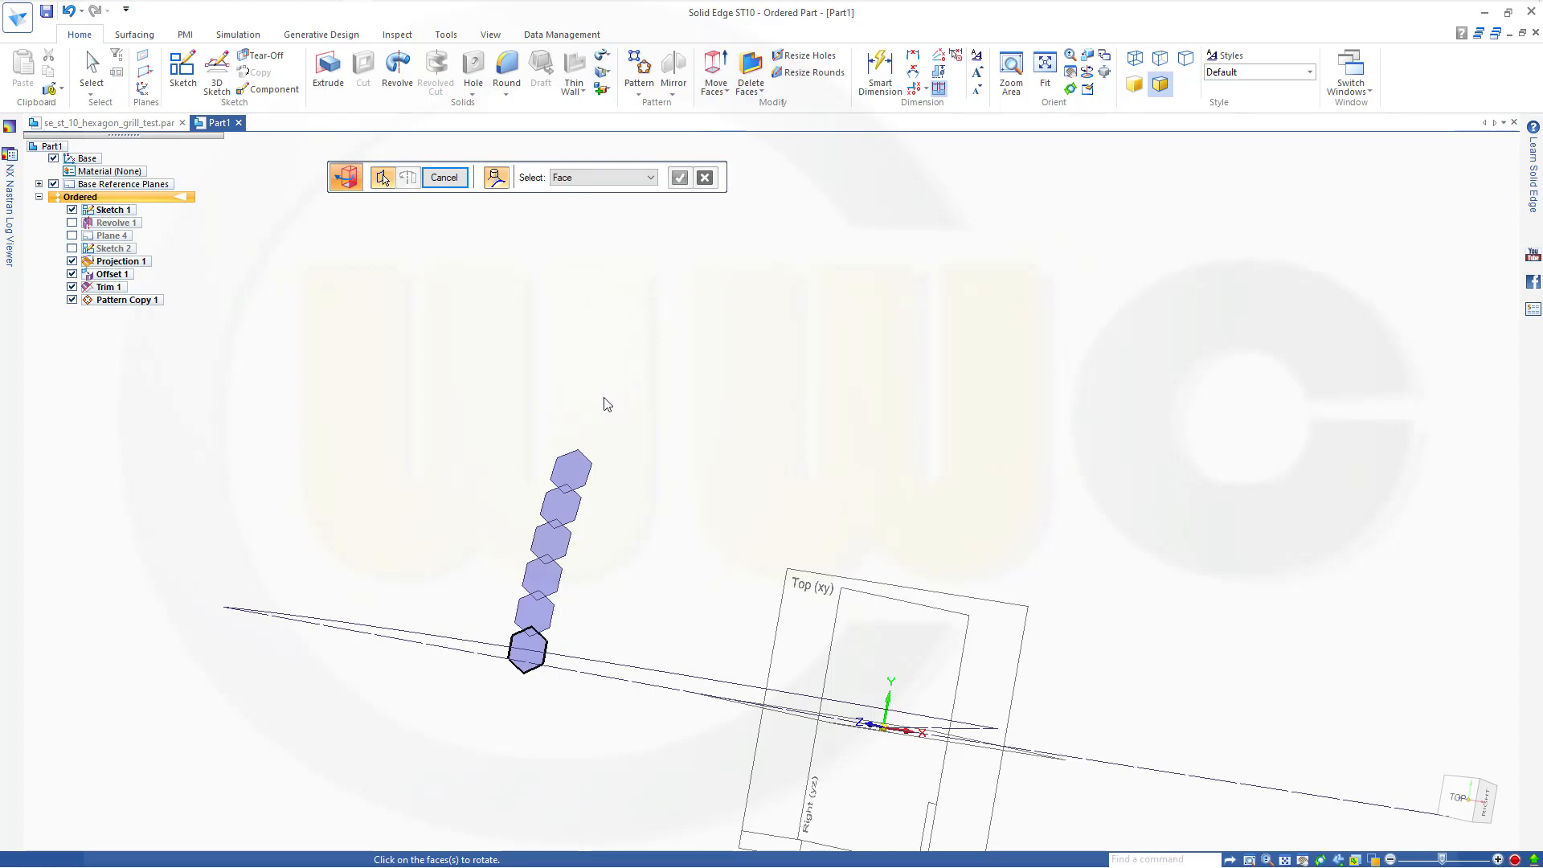
pyautogui.moveTo(606, 403); pyautogui.dragTo(586, 417, button='middle')
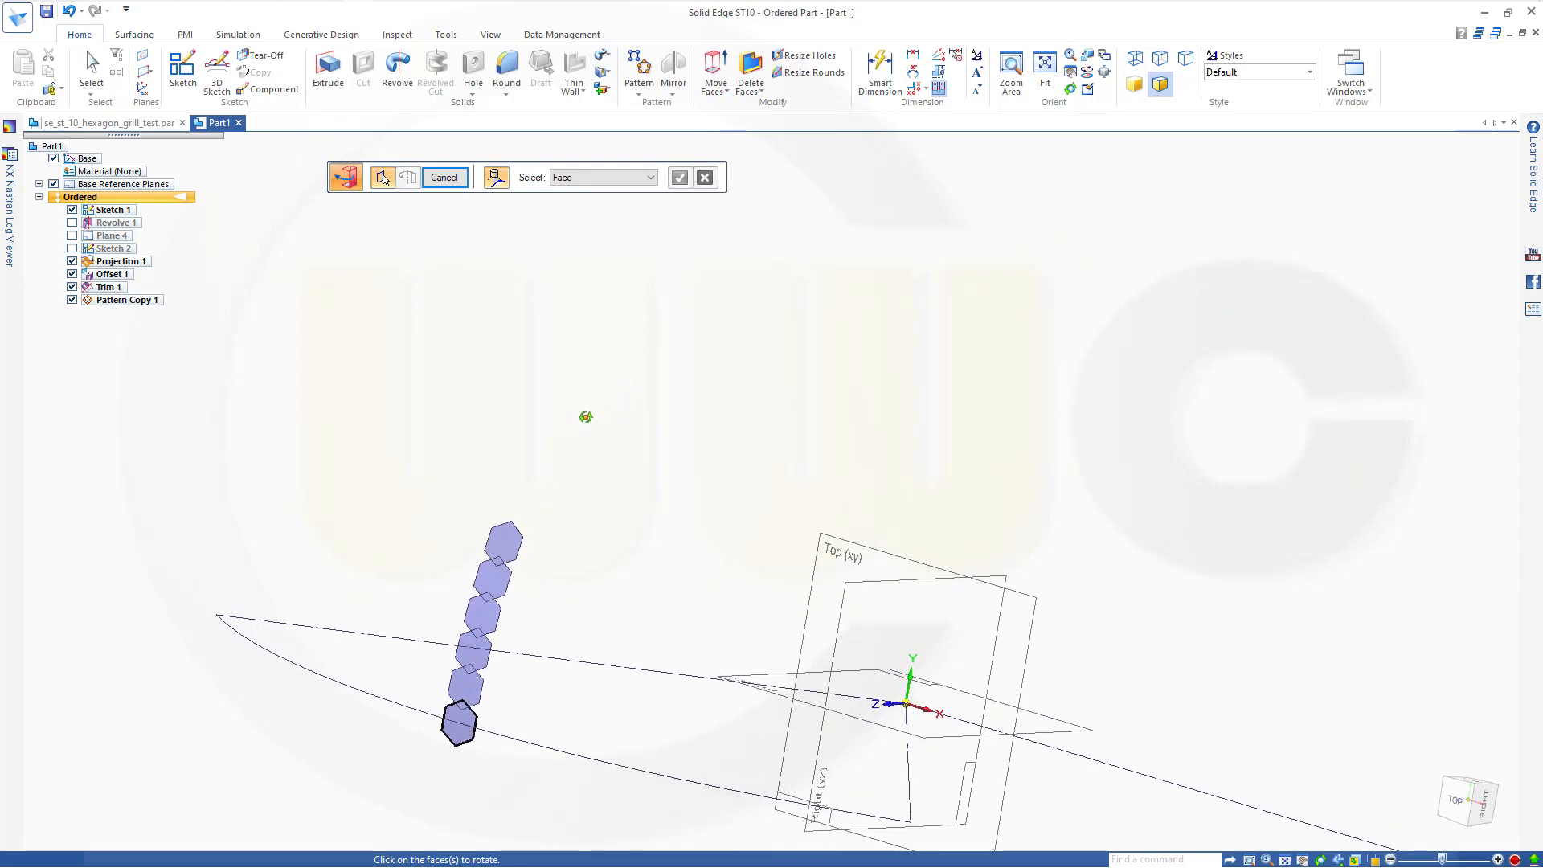
pyautogui.click(473, 704)
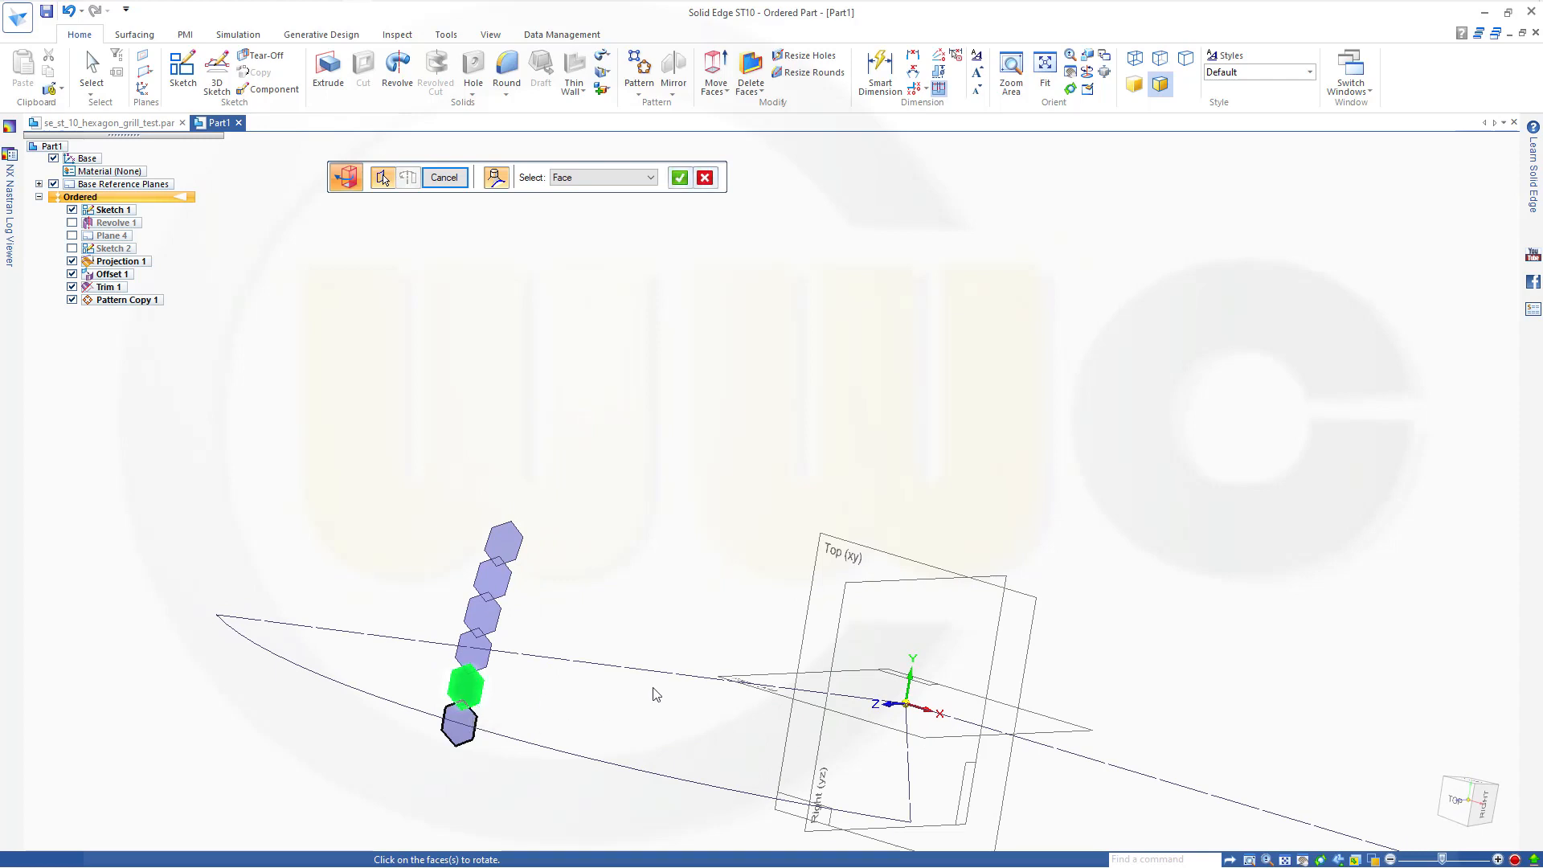
pyautogui.rightClick(635, 410)
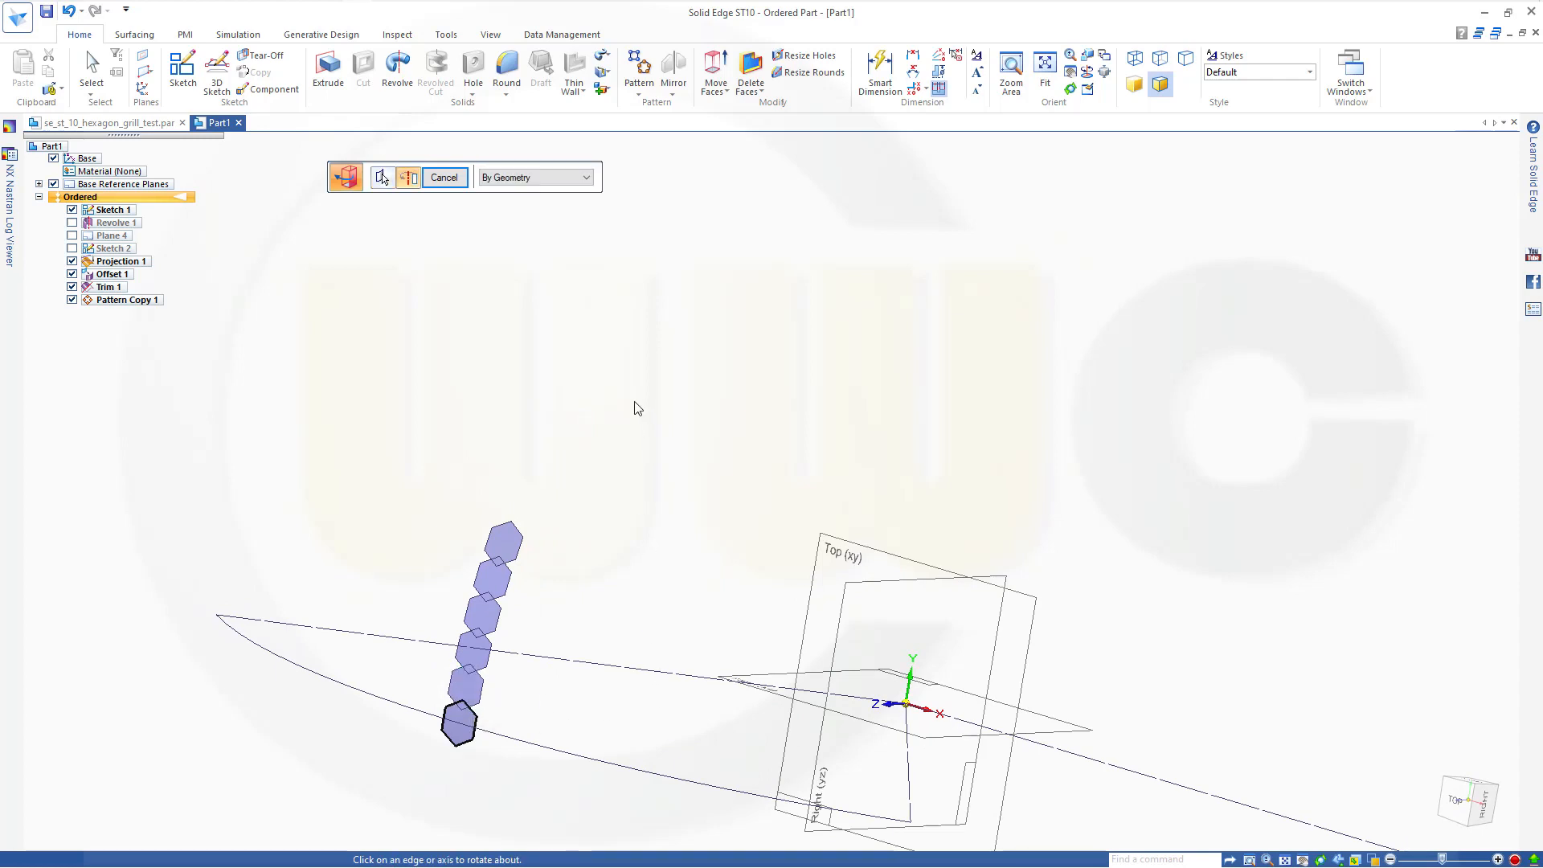
pyautogui.click(910, 685)
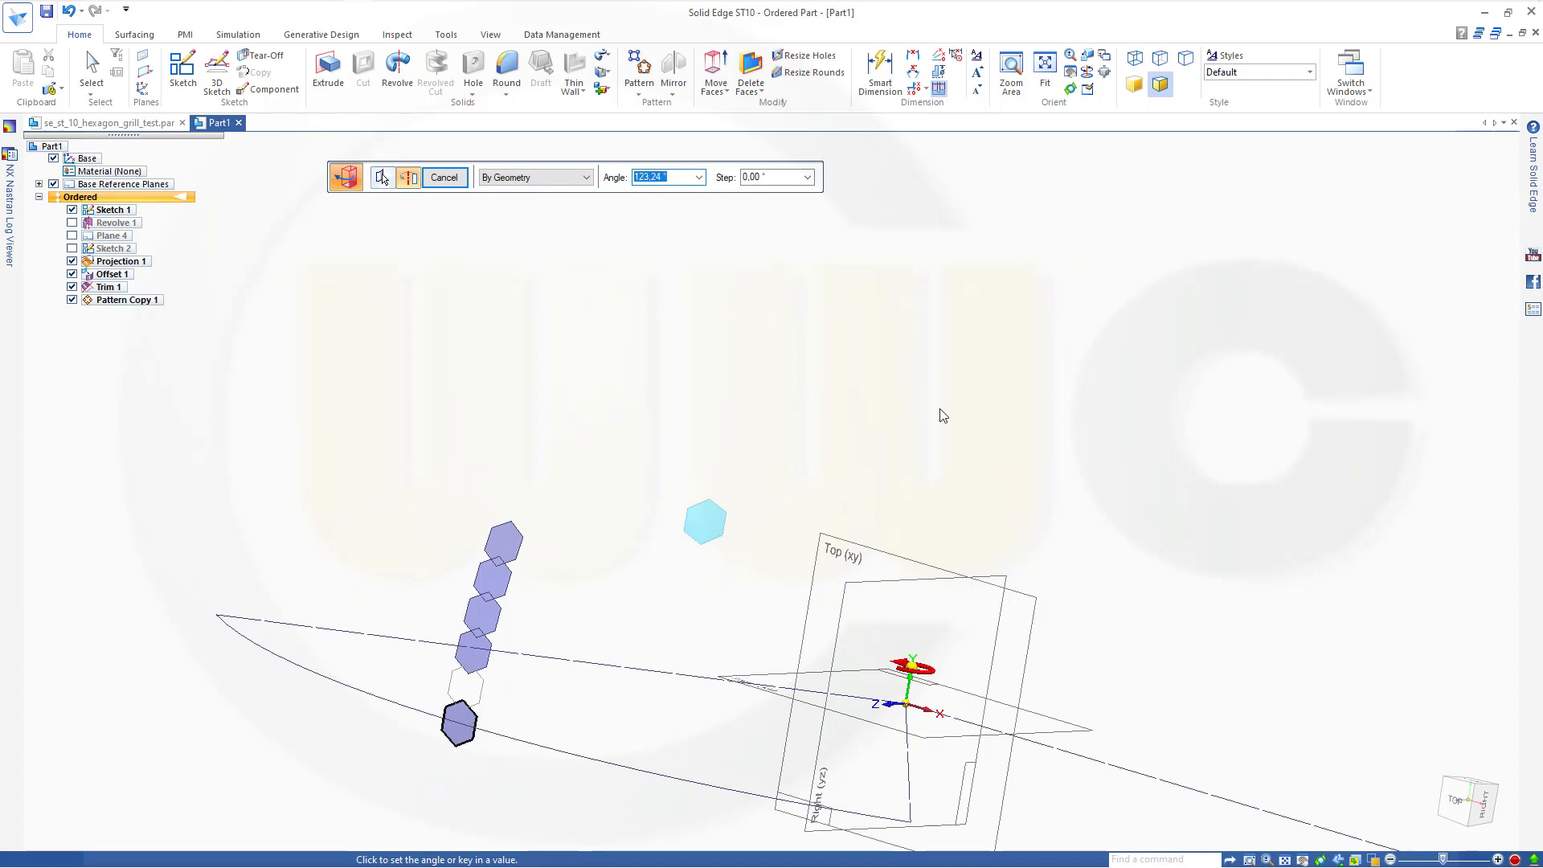
pyautogui.write('1,75')
pyautogui.press('Return')
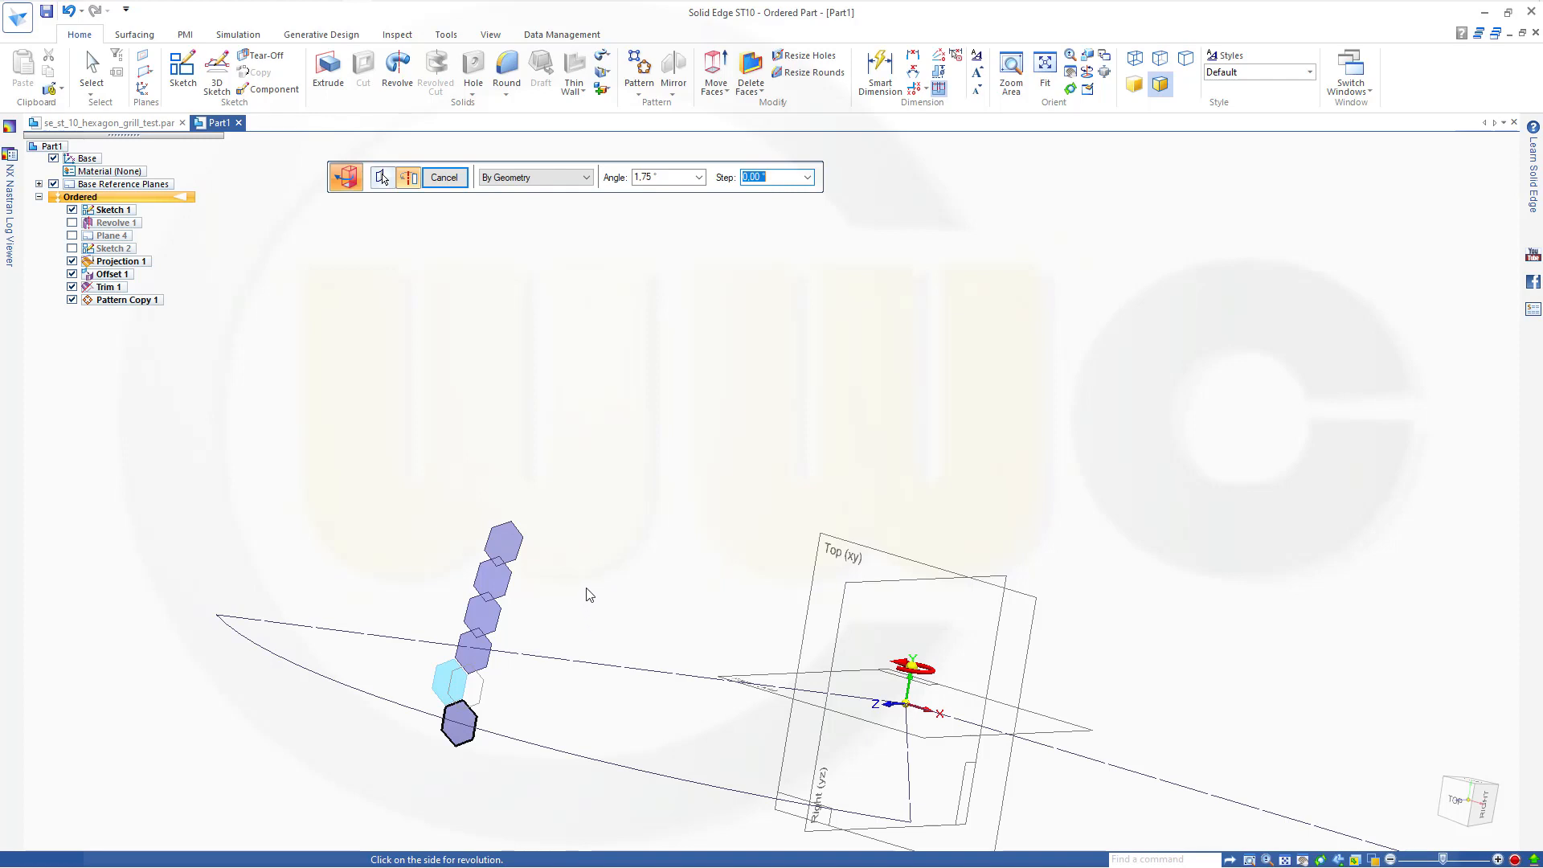
pyautogui.press('Return')
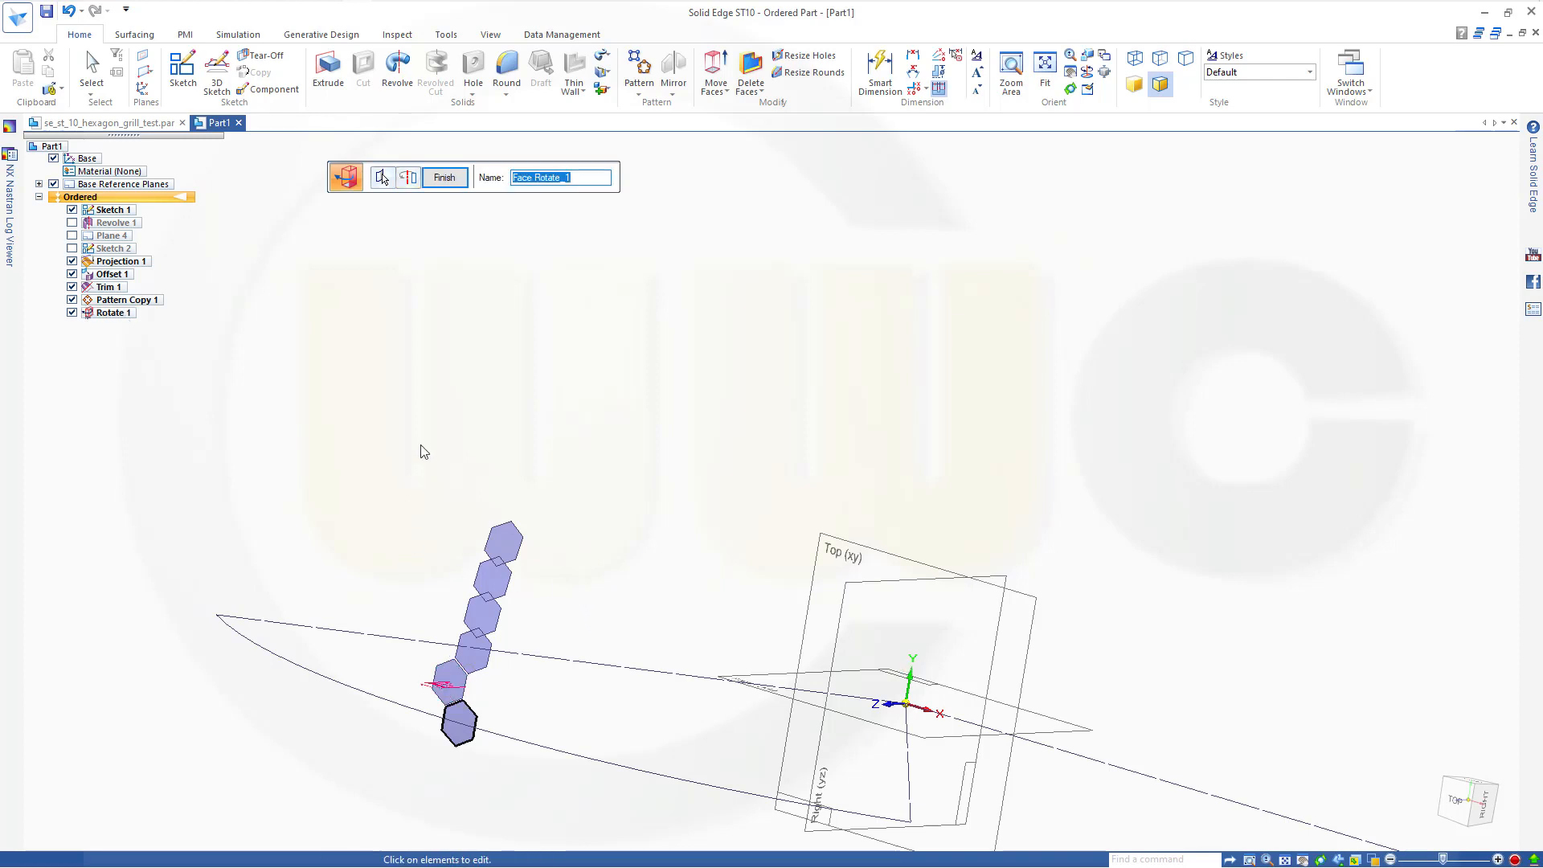
pyautogui.click(445, 177)
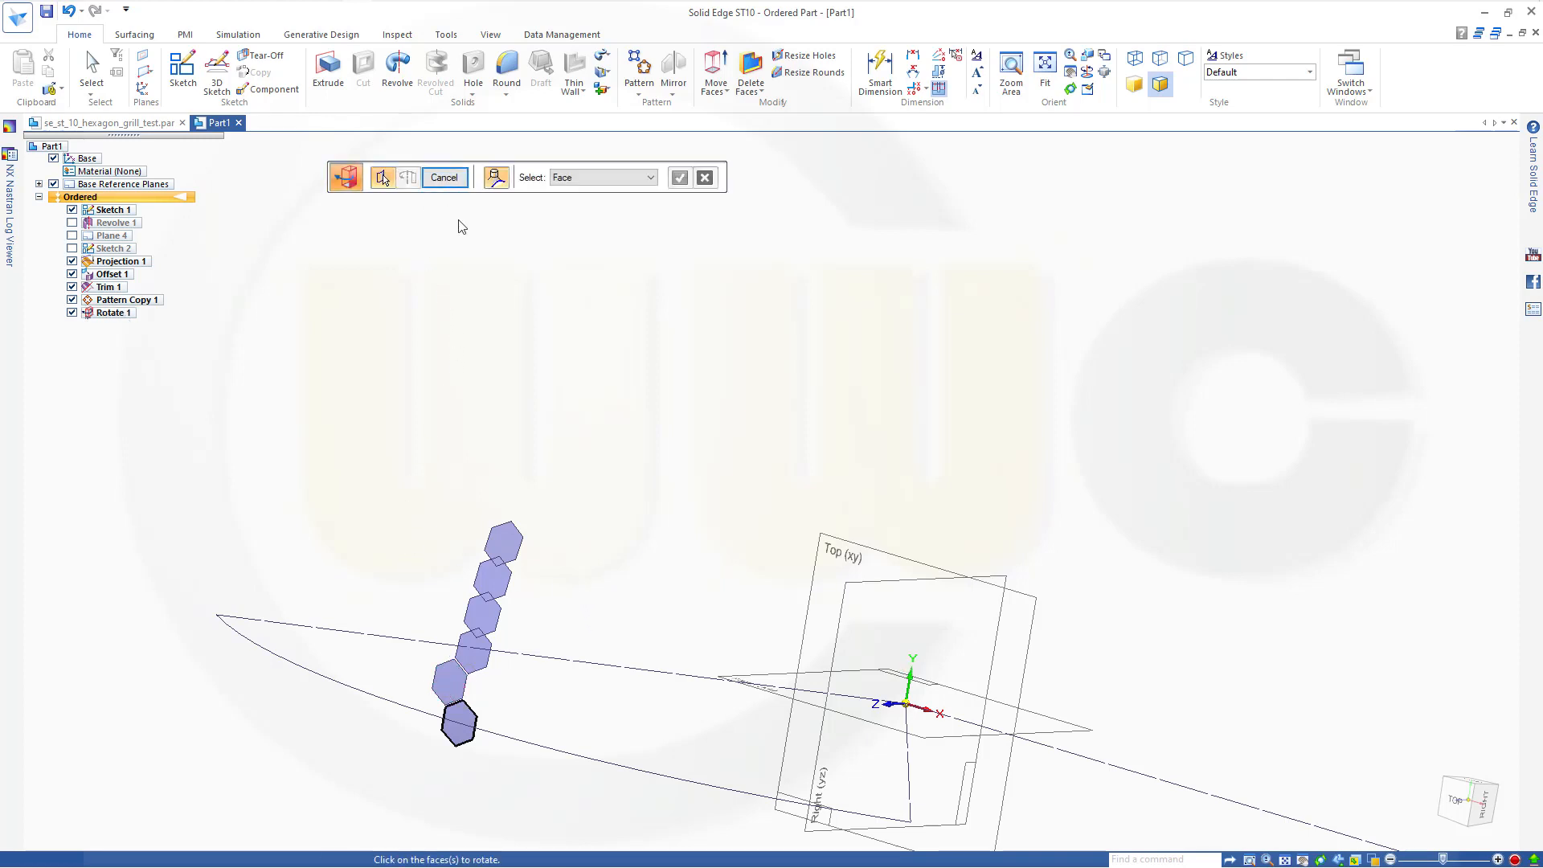
# Rotate the fourth hexagon from the bottom of the column by 1.75° about the Y axis, toward negative X.
pyautogui.click(490, 619)
pyautogui.rightClick(539, 372)
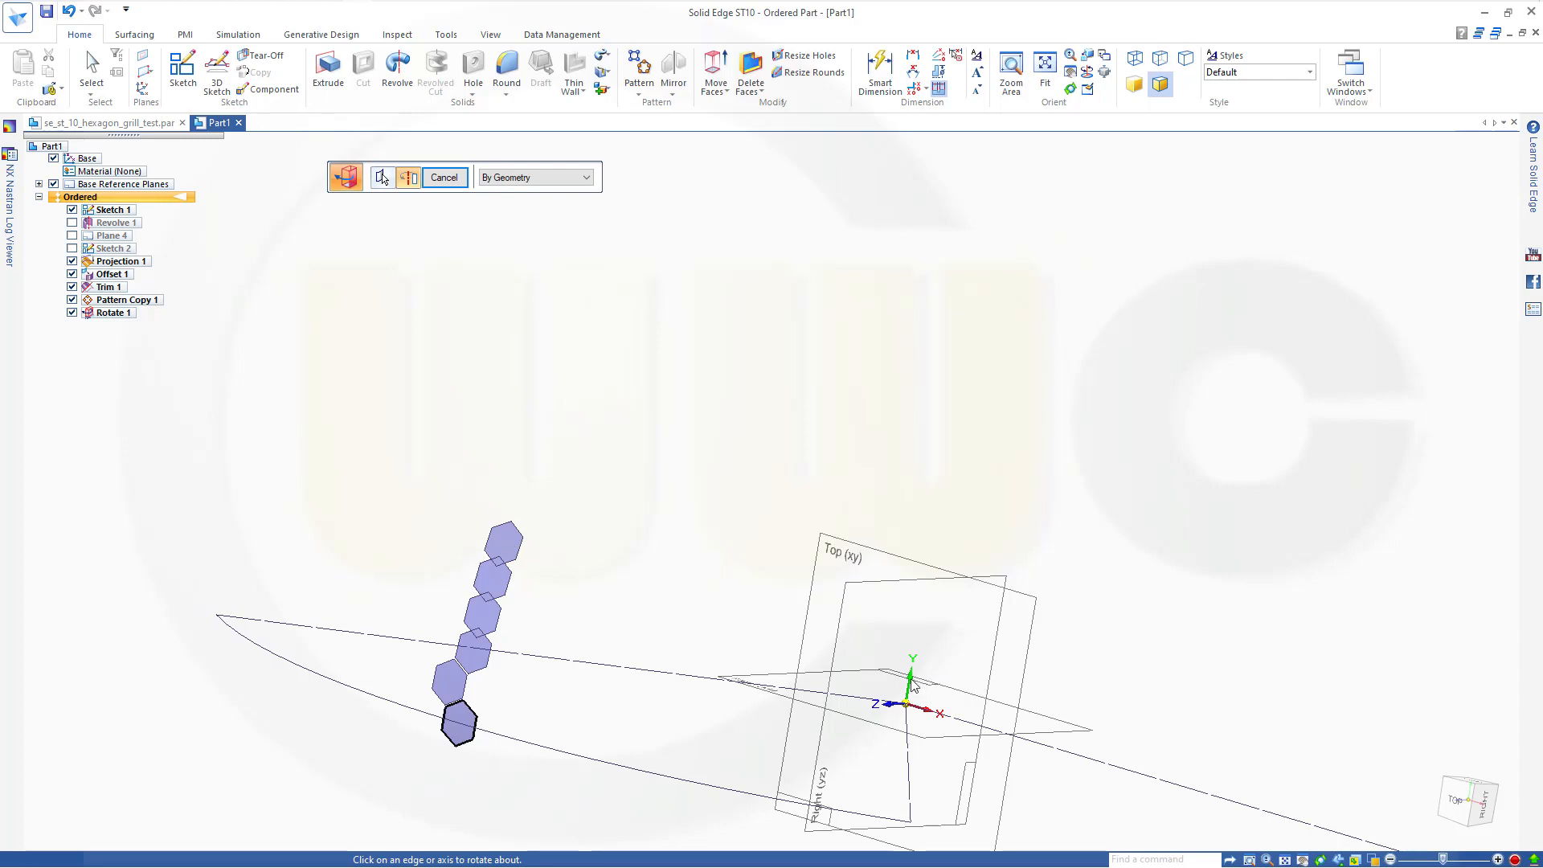
pyautogui.click(934, 675)
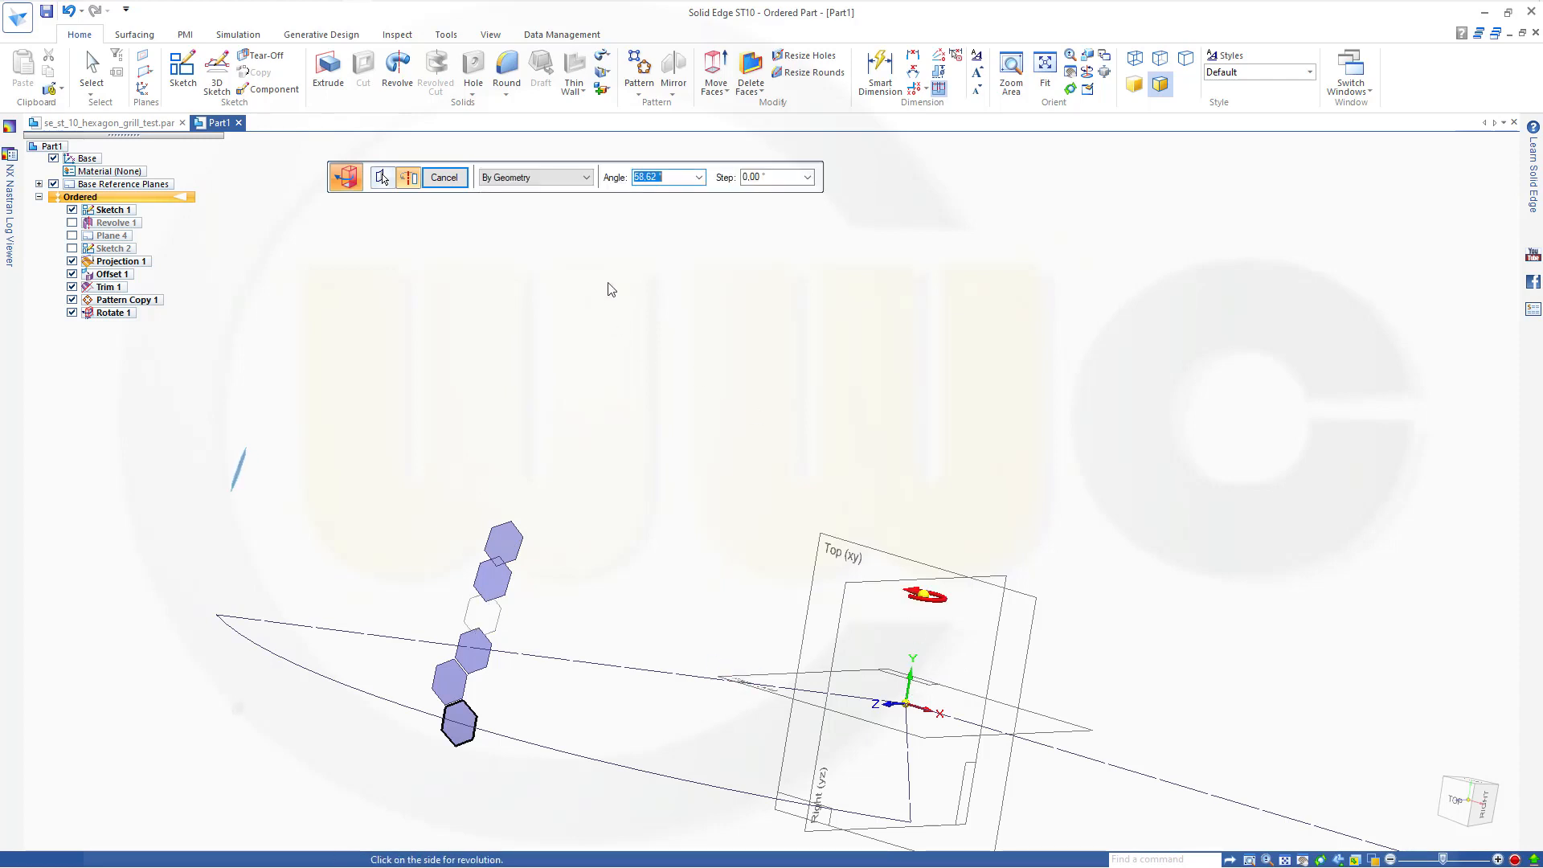
pyautogui.write('1,75')
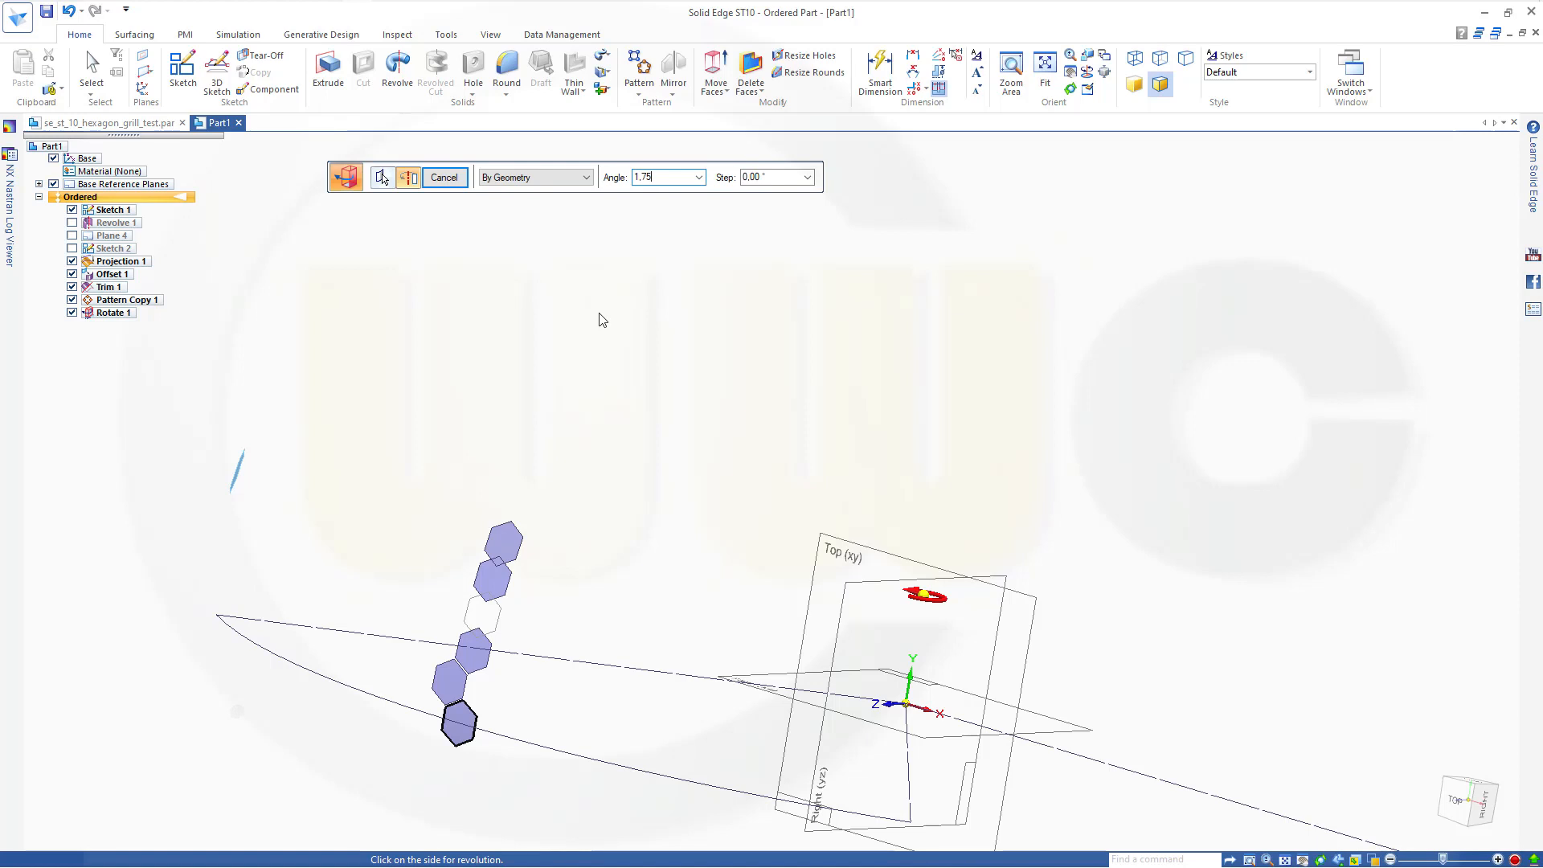
pyautogui.click(522, 472)
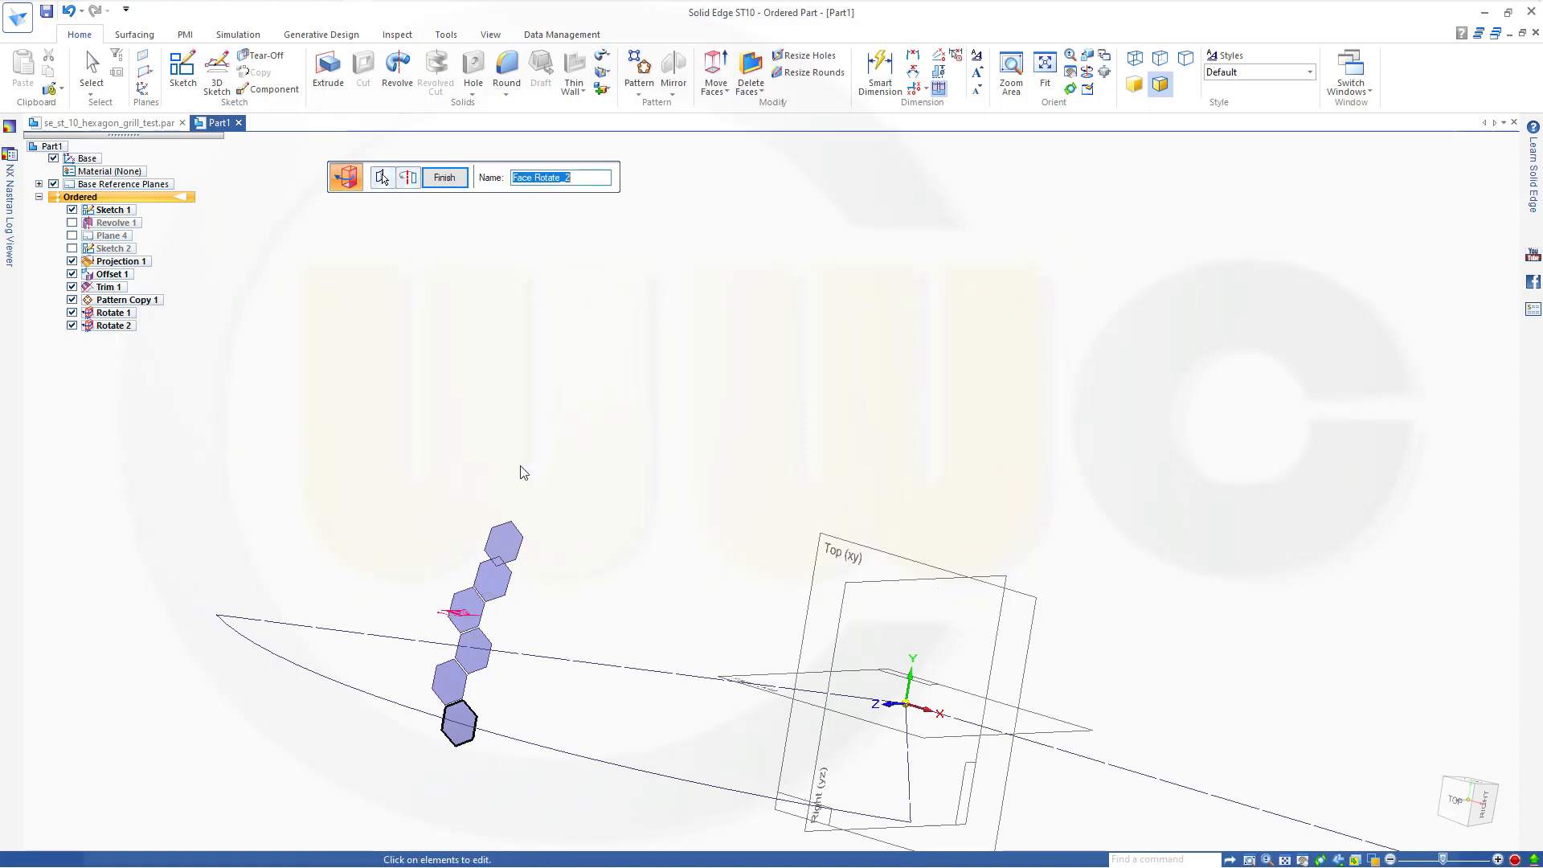
pyautogui.click(446, 185)
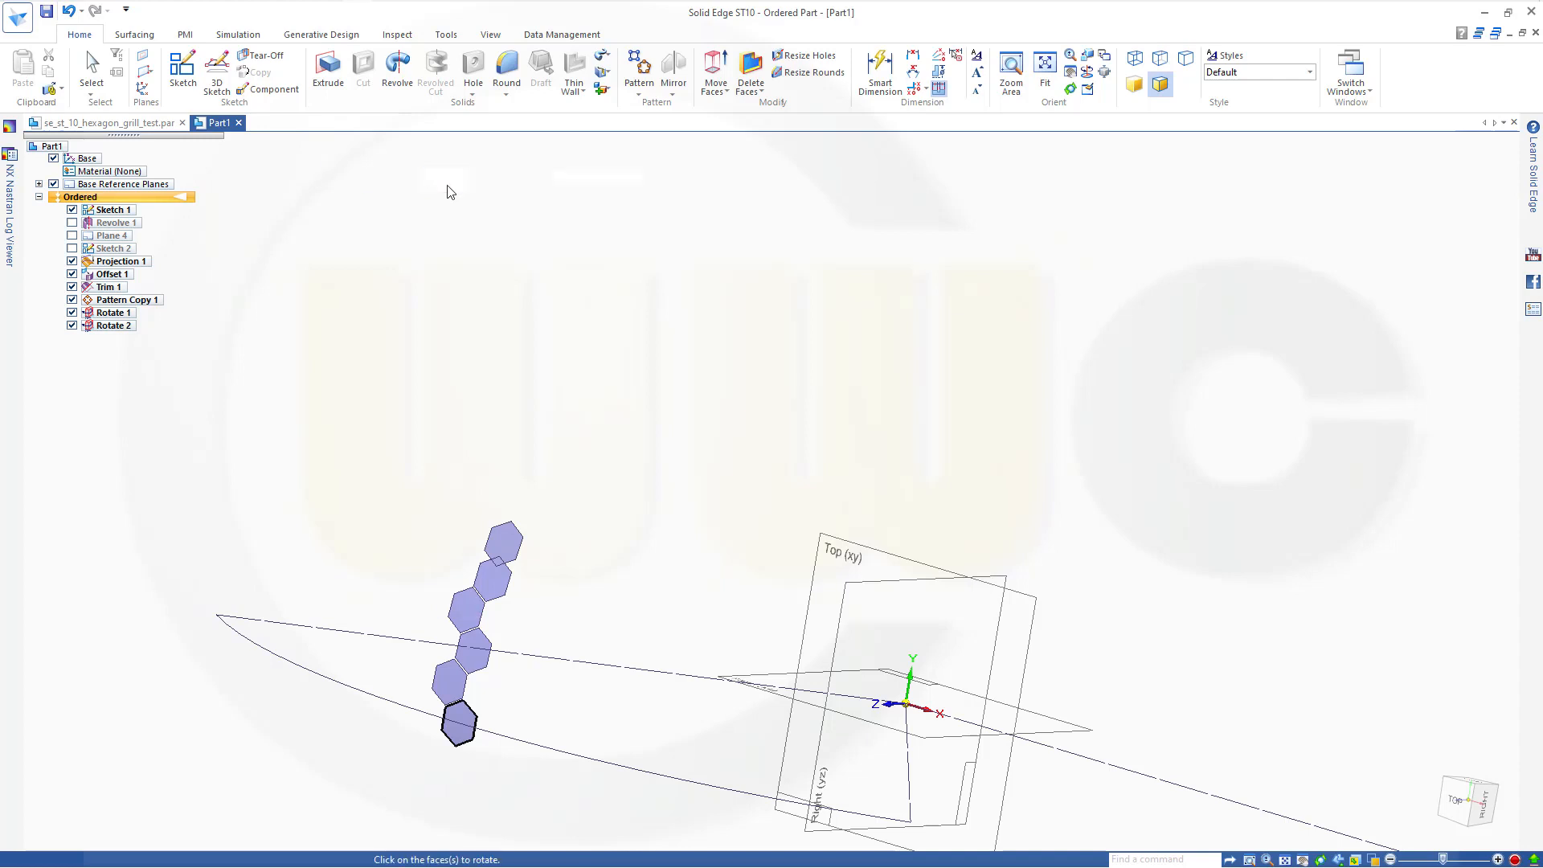
# Rotate the topmost hexagon of the column by 1.75° about the Y axis, toward negative X.
pyautogui.click(508, 547)
pyautogui.rightClick(593, 245)
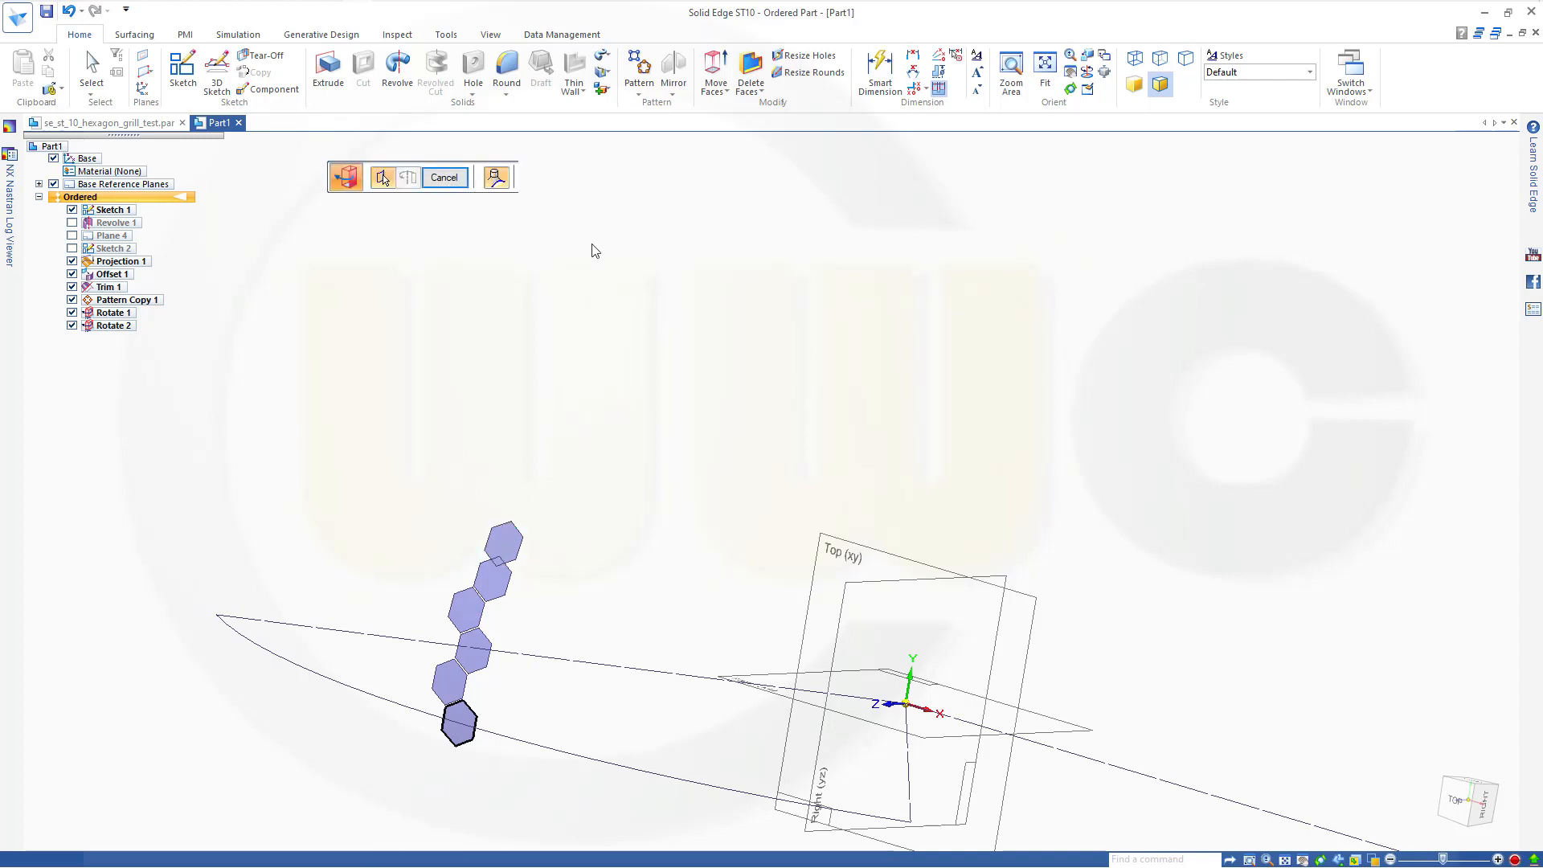
pyautogui.click(913, 682)
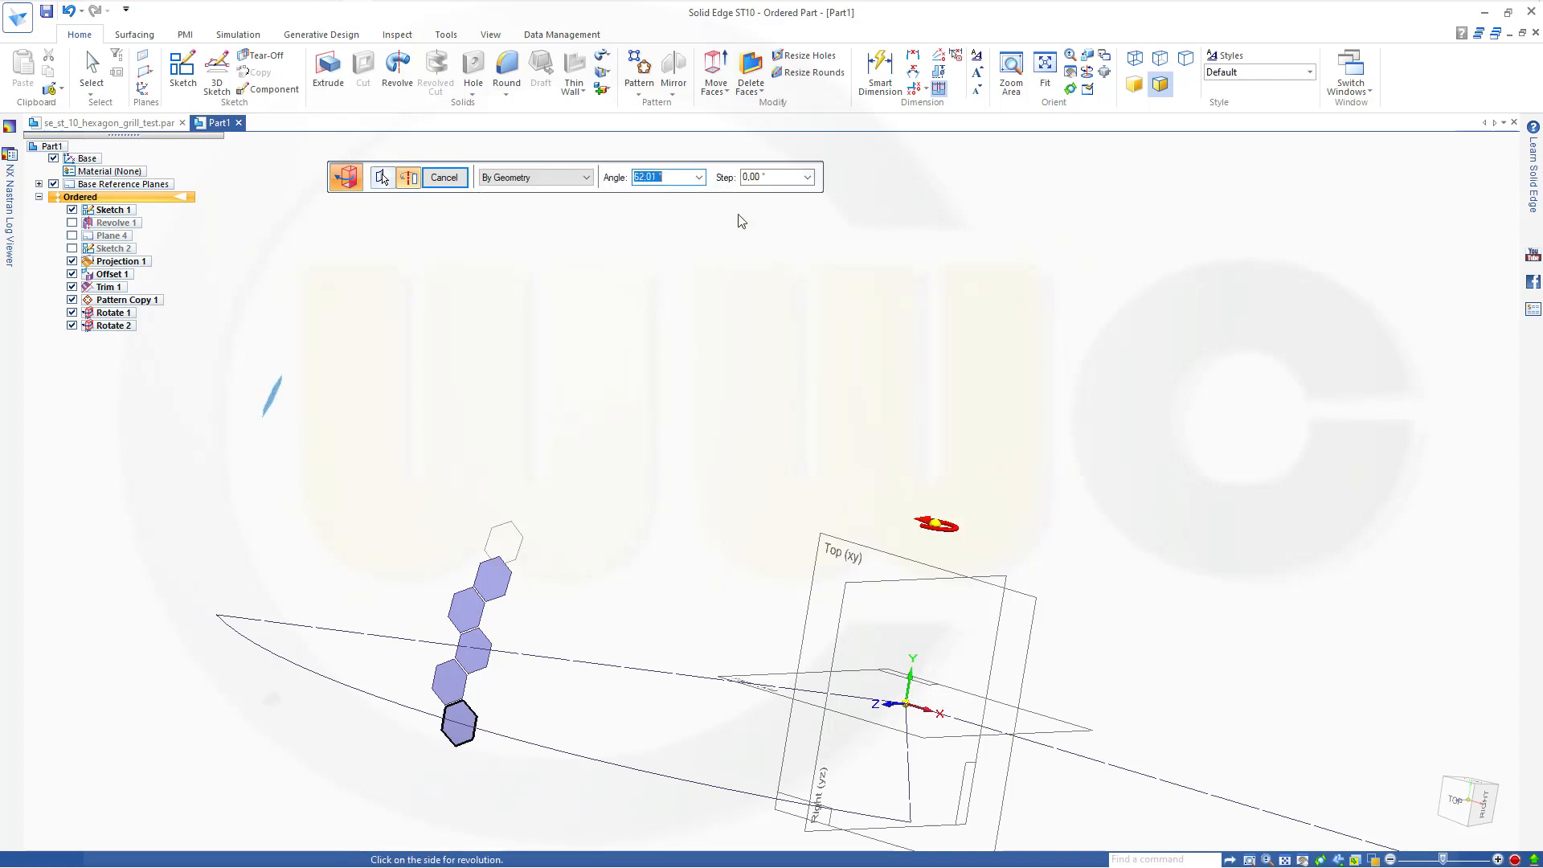
pyautogui.write('1,75')
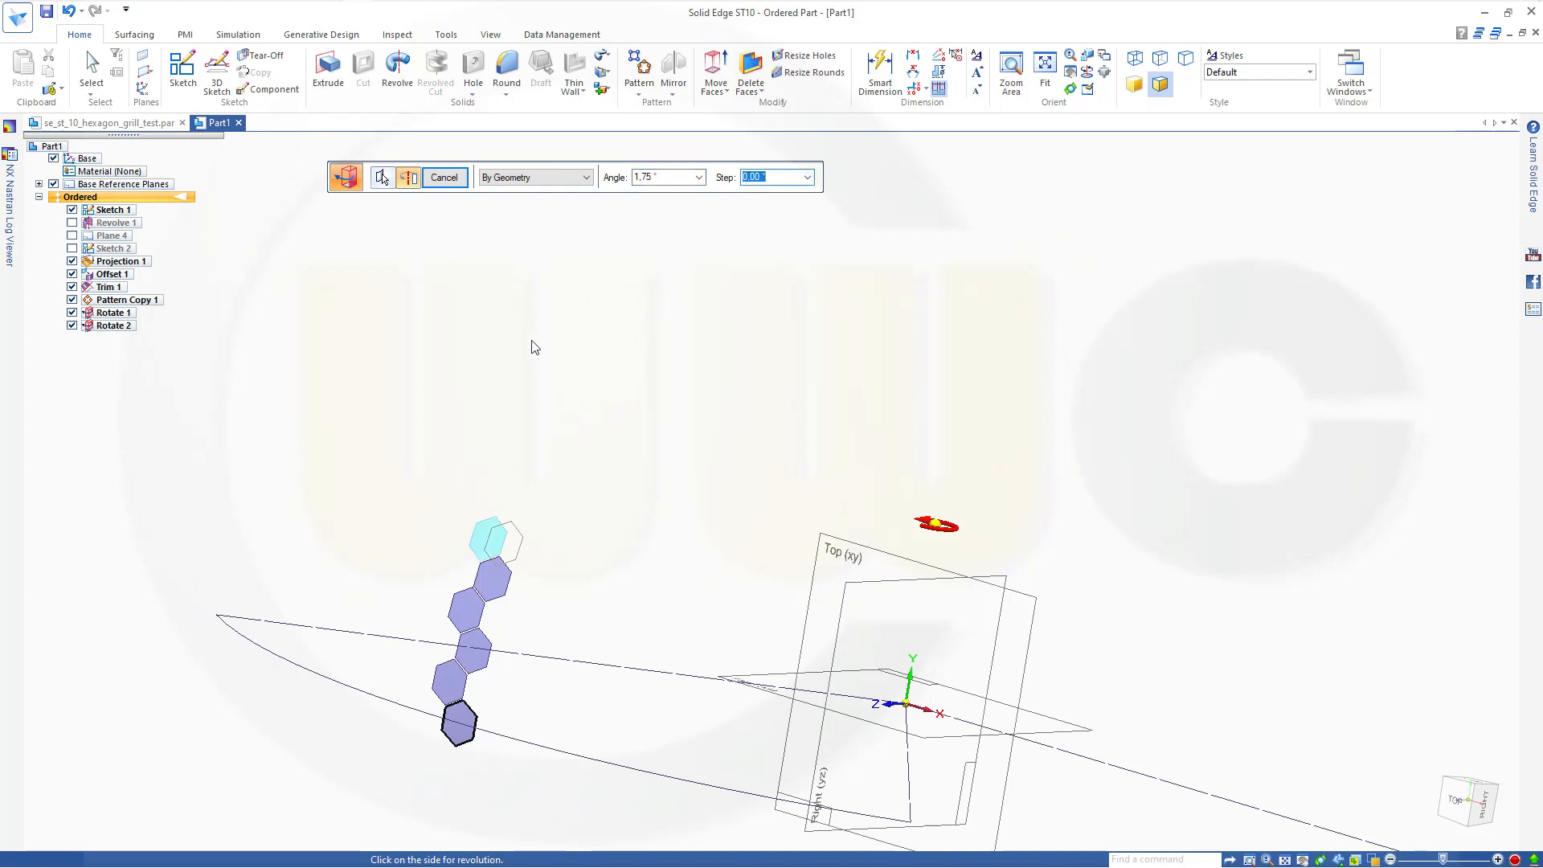
pyautogui.click(491, 362)
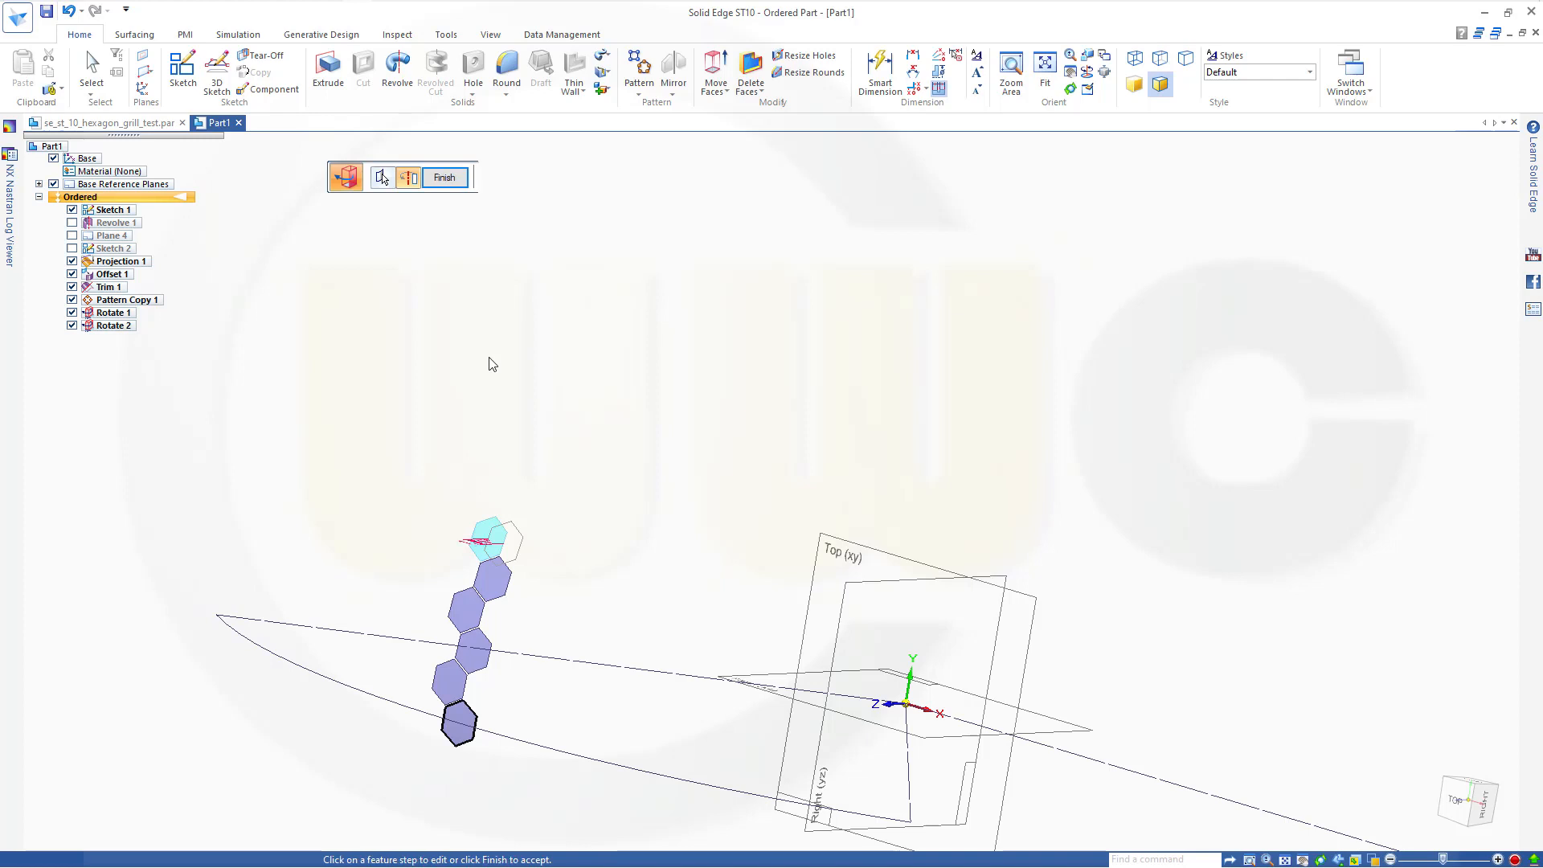
pyautogui.click(444, 178)
pyautogui.scroll(-2, 370, 619)
pyautogui.scroll(3, 368, 621)
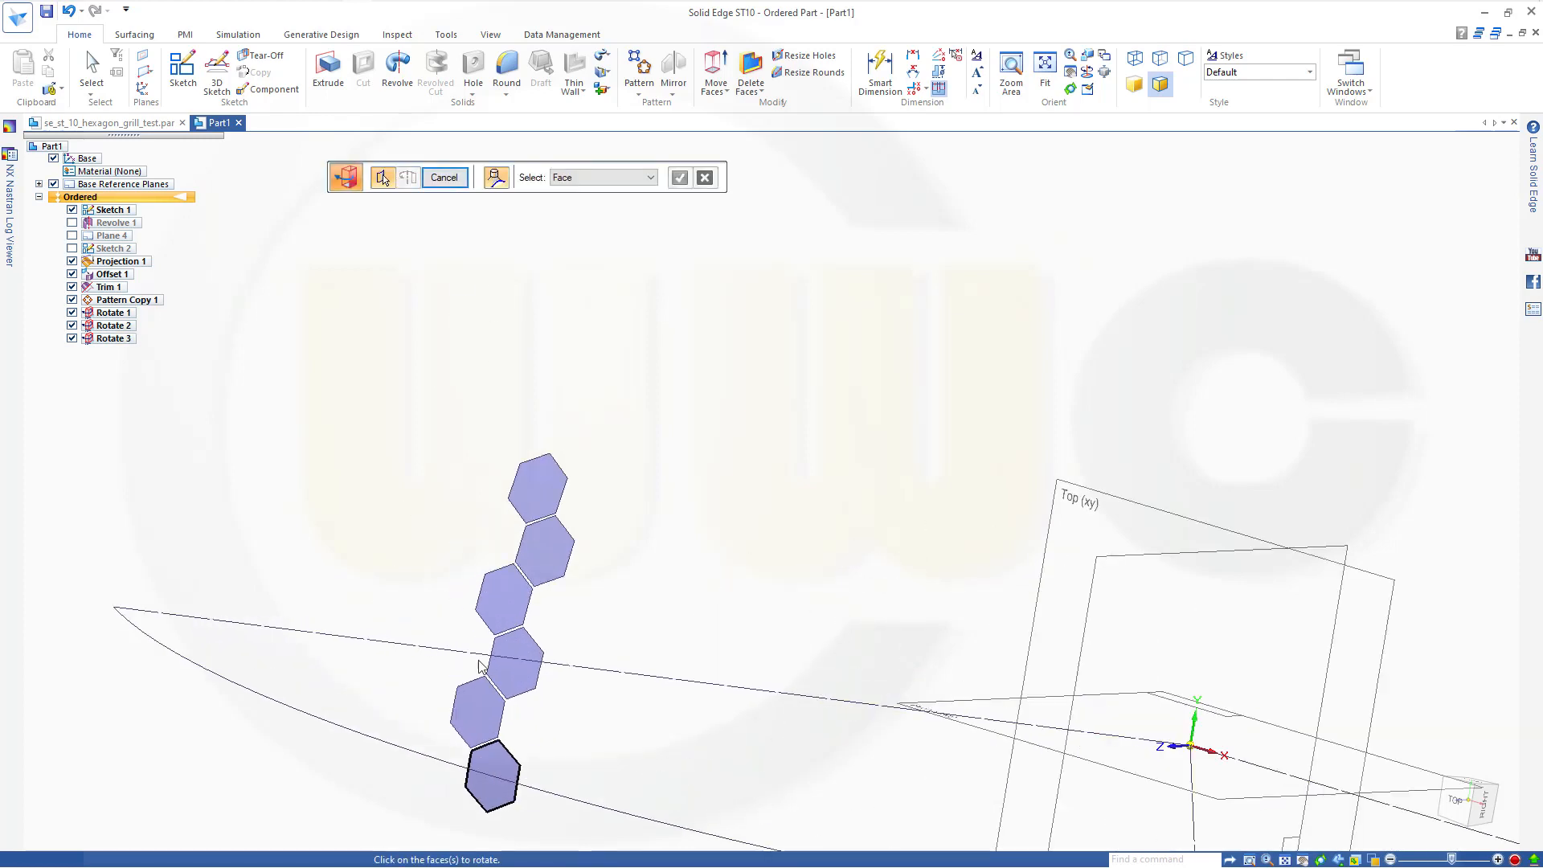
# Leave Rotate Faces and thicken the bottommost hexagon of the column 1.00 mm outward, away from the origin, using single-face selection.
pyautogui.moveTo(662, 635); pyautogui.dragTo(774, 622, button='middle')
pyautogui.press('Escape')
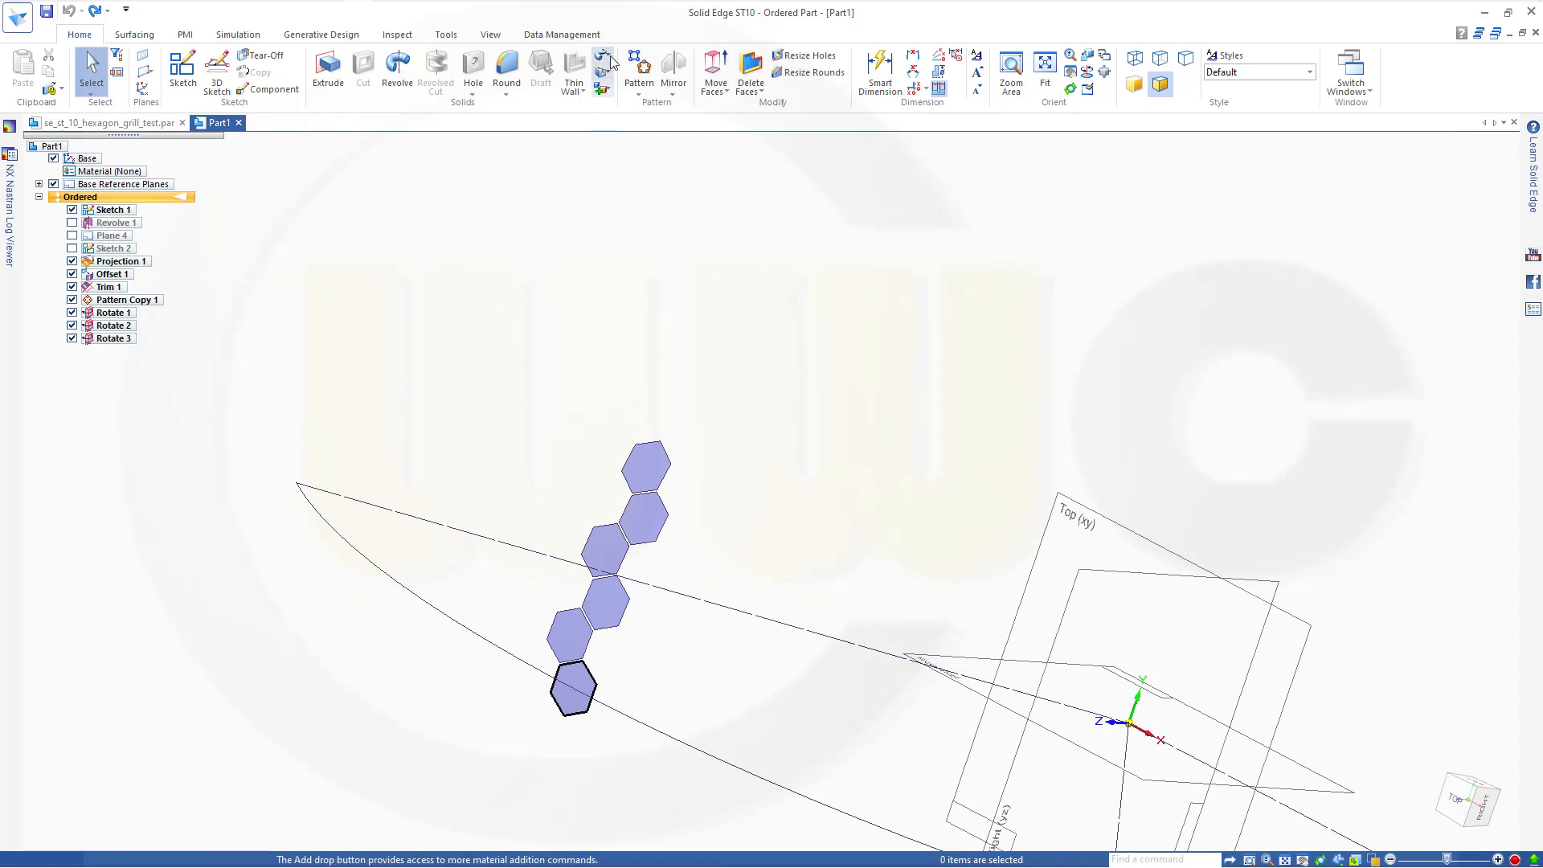
pyautogui.click(611, 61)
pyautogui.click(687, 180)
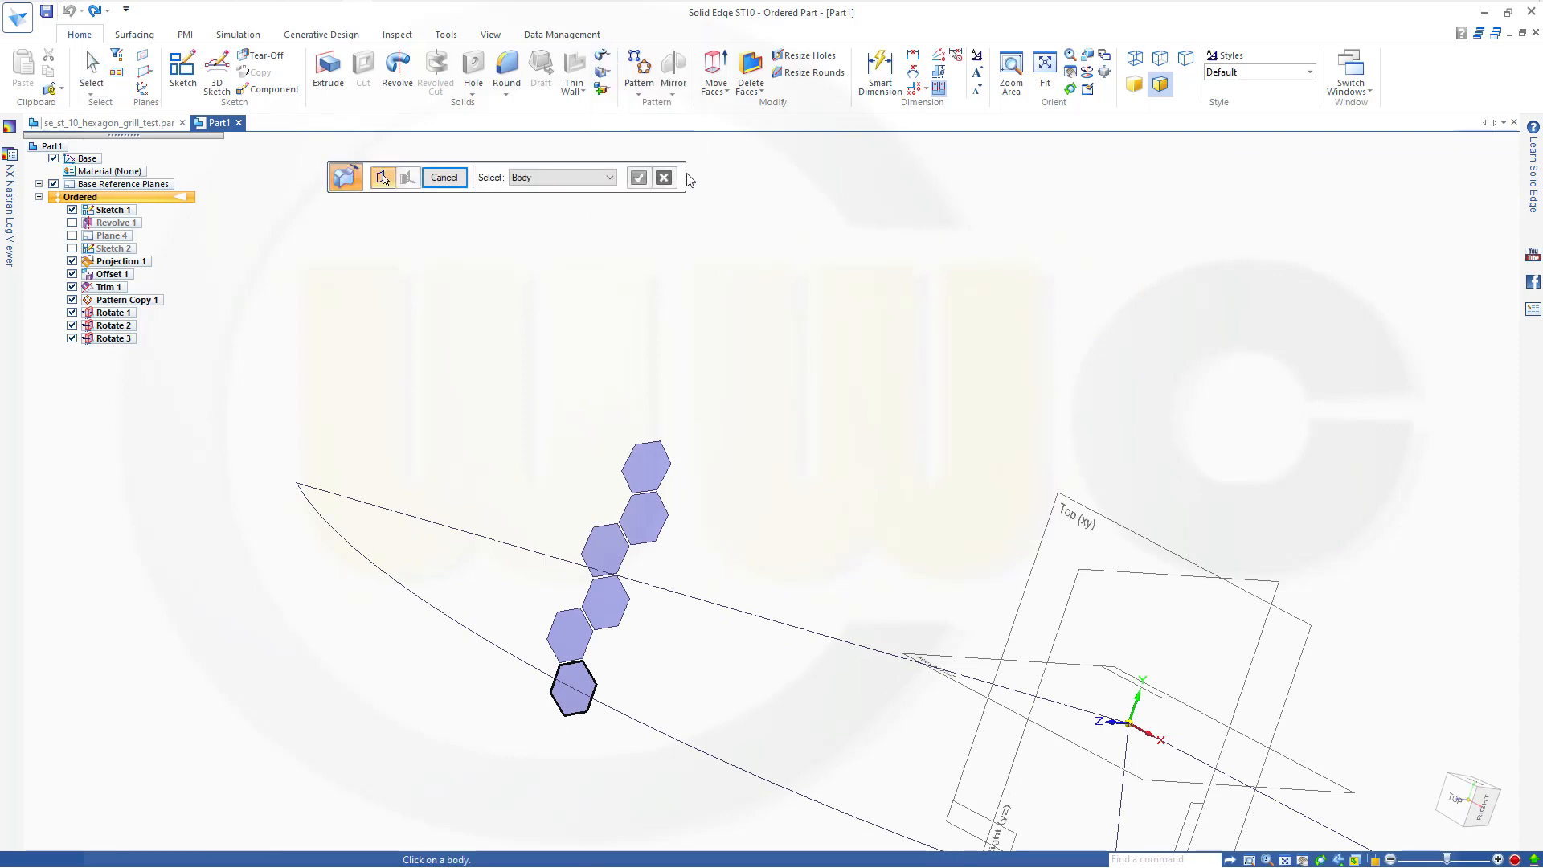
pyautogui.click(609, 177)
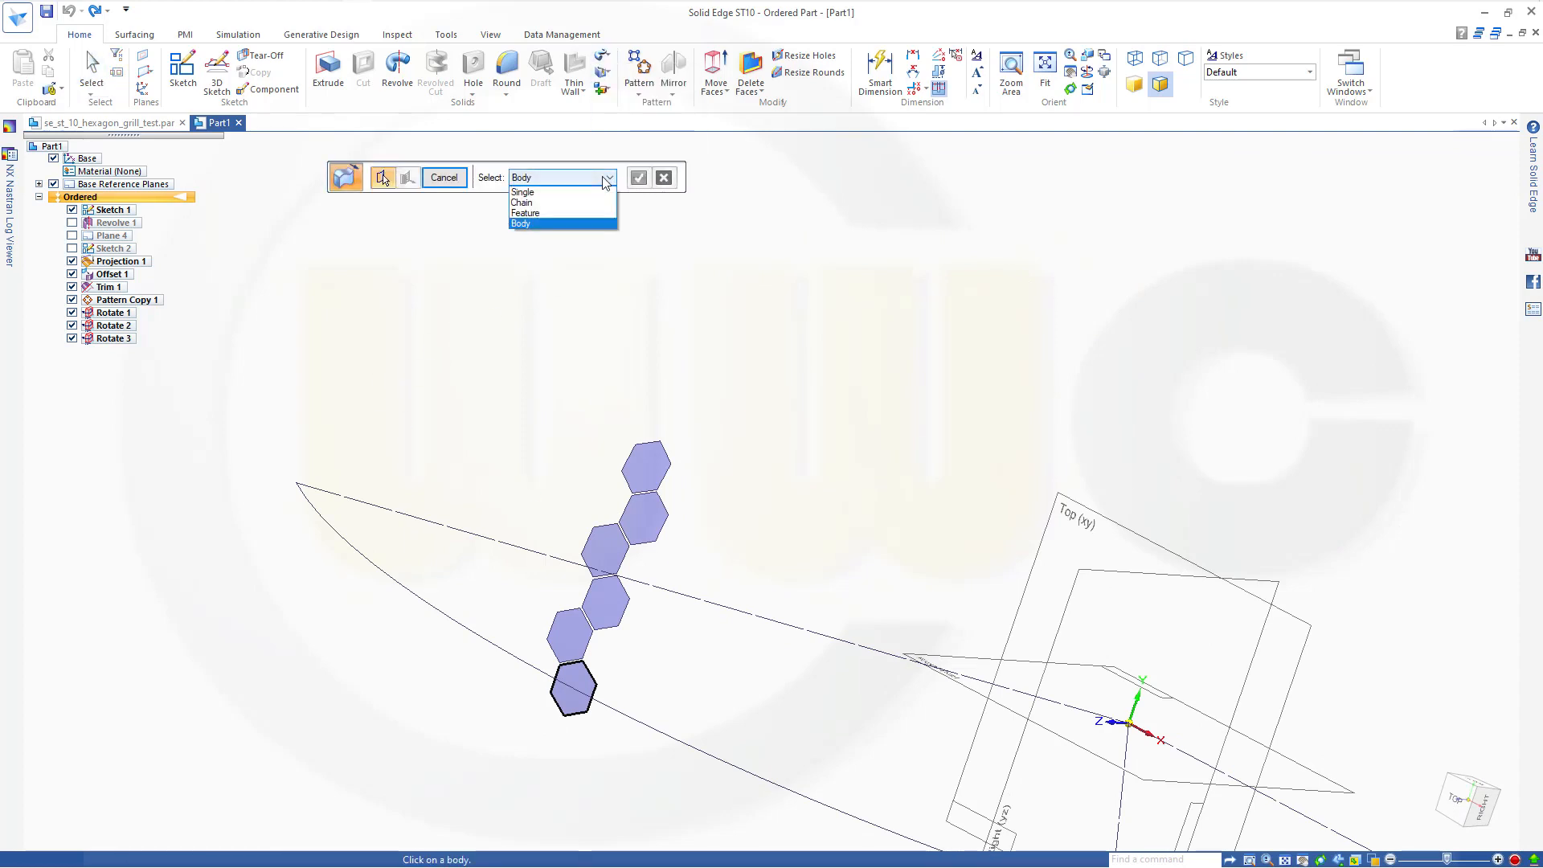
pyautogui.click(562, 194)
pyautogui.click(574, 703)
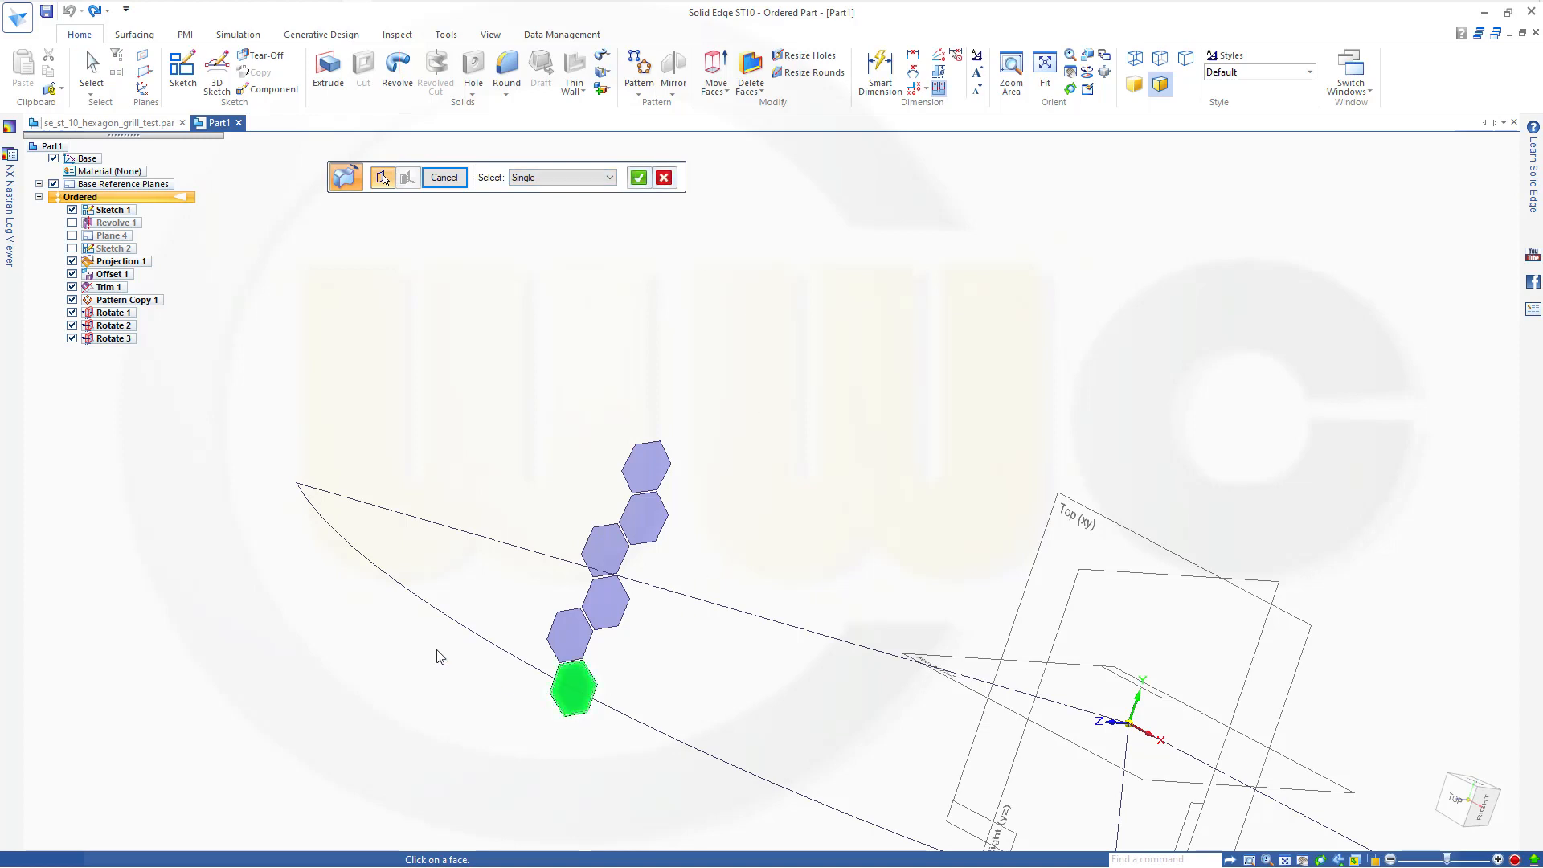
pyautogui.rightClick(360, 614)
pyautogui.click(331, 608)
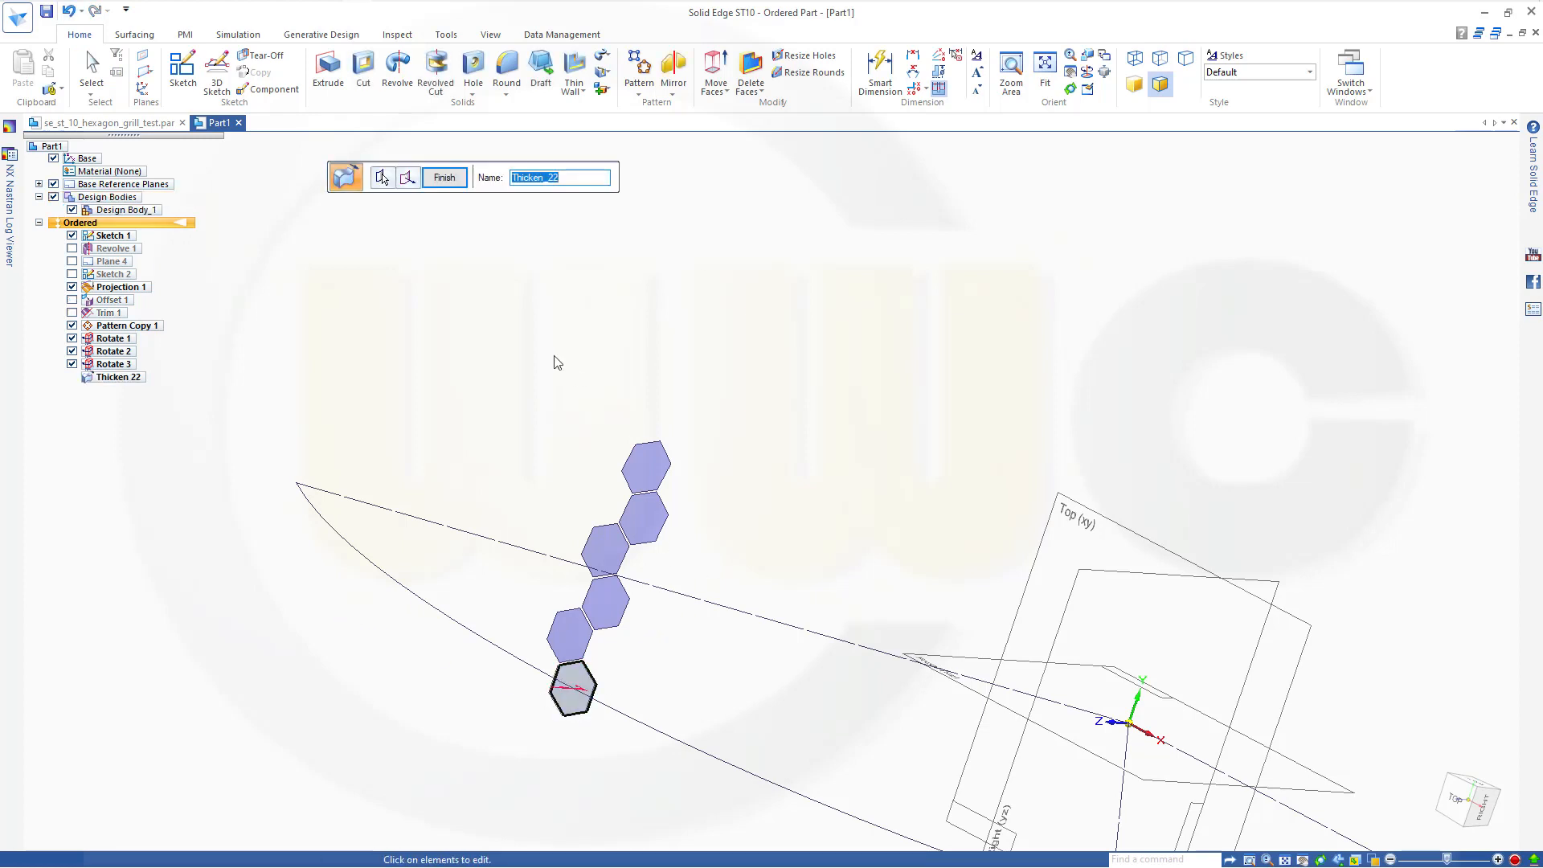
pyautogui.rightClick(462, 425)
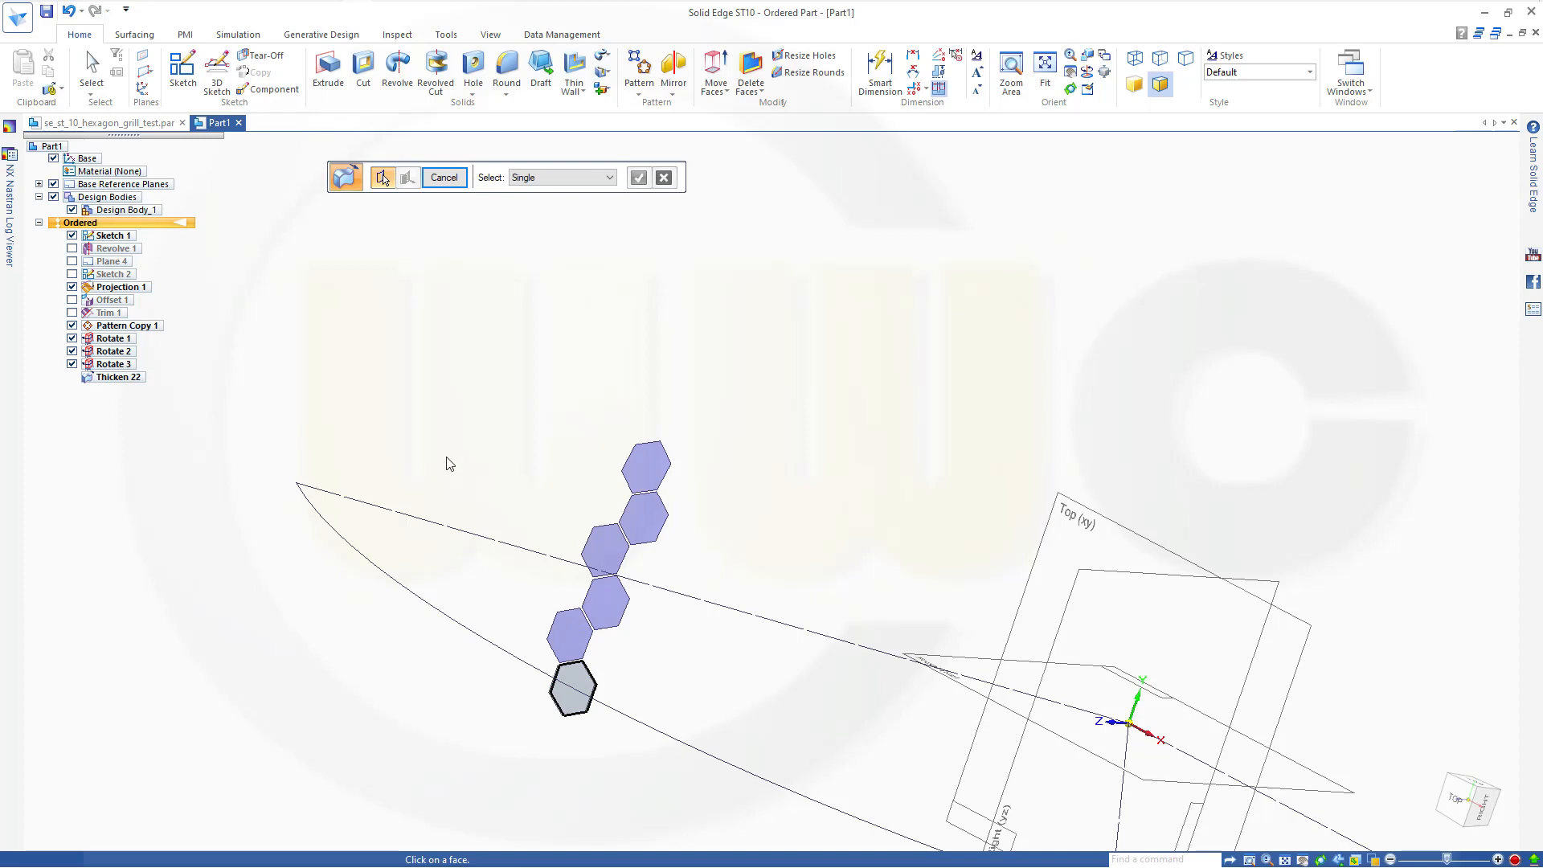
# Thicken the second hexagon from the bottom of the column by 1.00 mm on its outward side.
pyautogui.click(577, 636)
pyautogui.rightClick(337, 541)
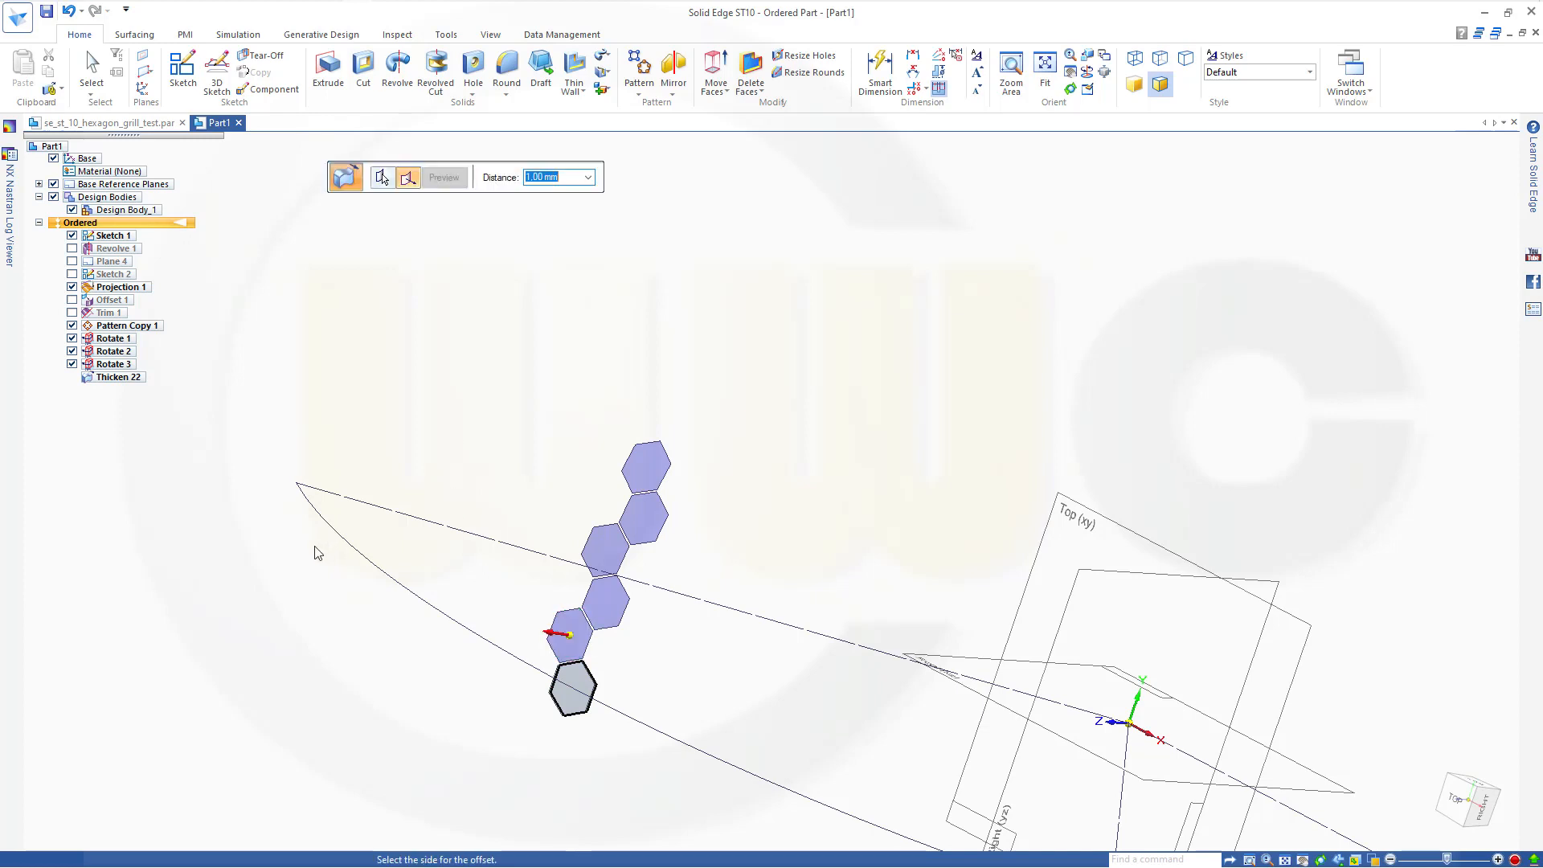
pyautogui.click(316, 552)
pyautogui.rightClick(440, 422)
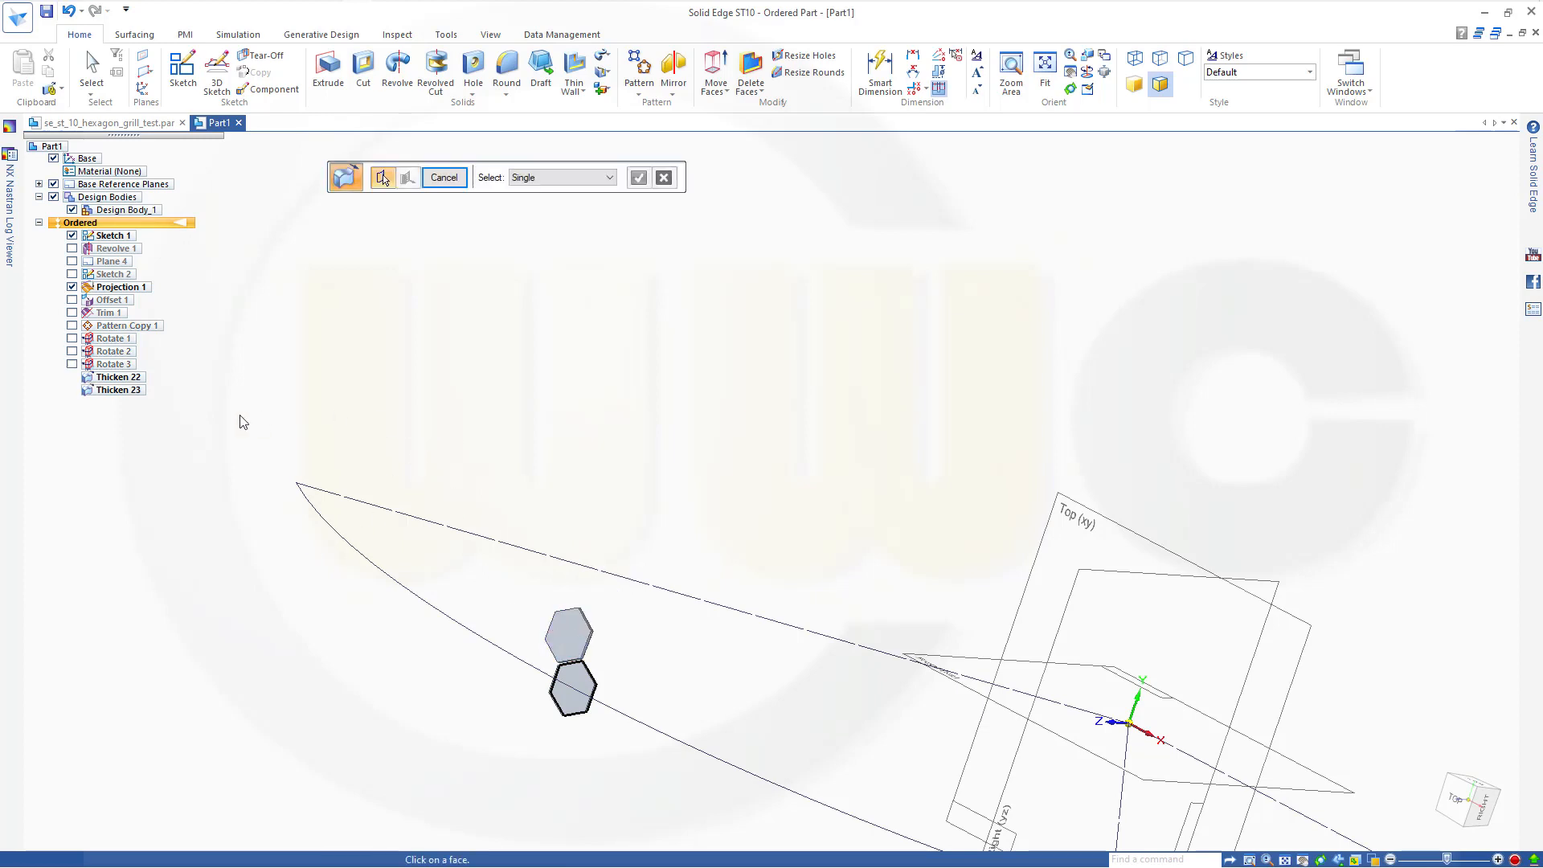
# Show the patterned hexagon surfaces again and thicken the third hexagon from the bottom outward.
pyautogui.click(73, 325)
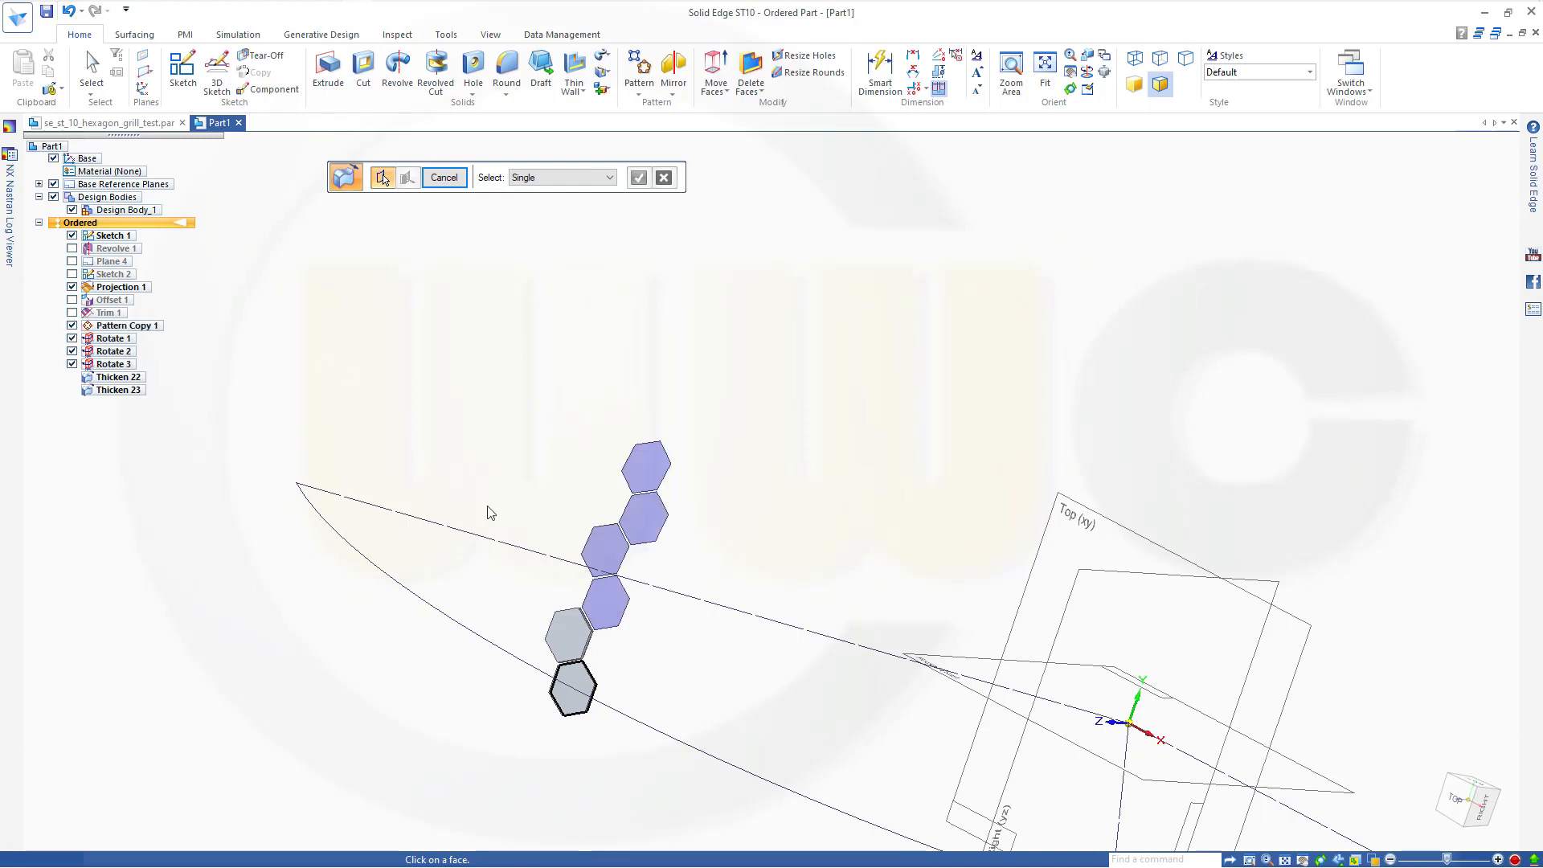
pyautogui.click(617, 611)
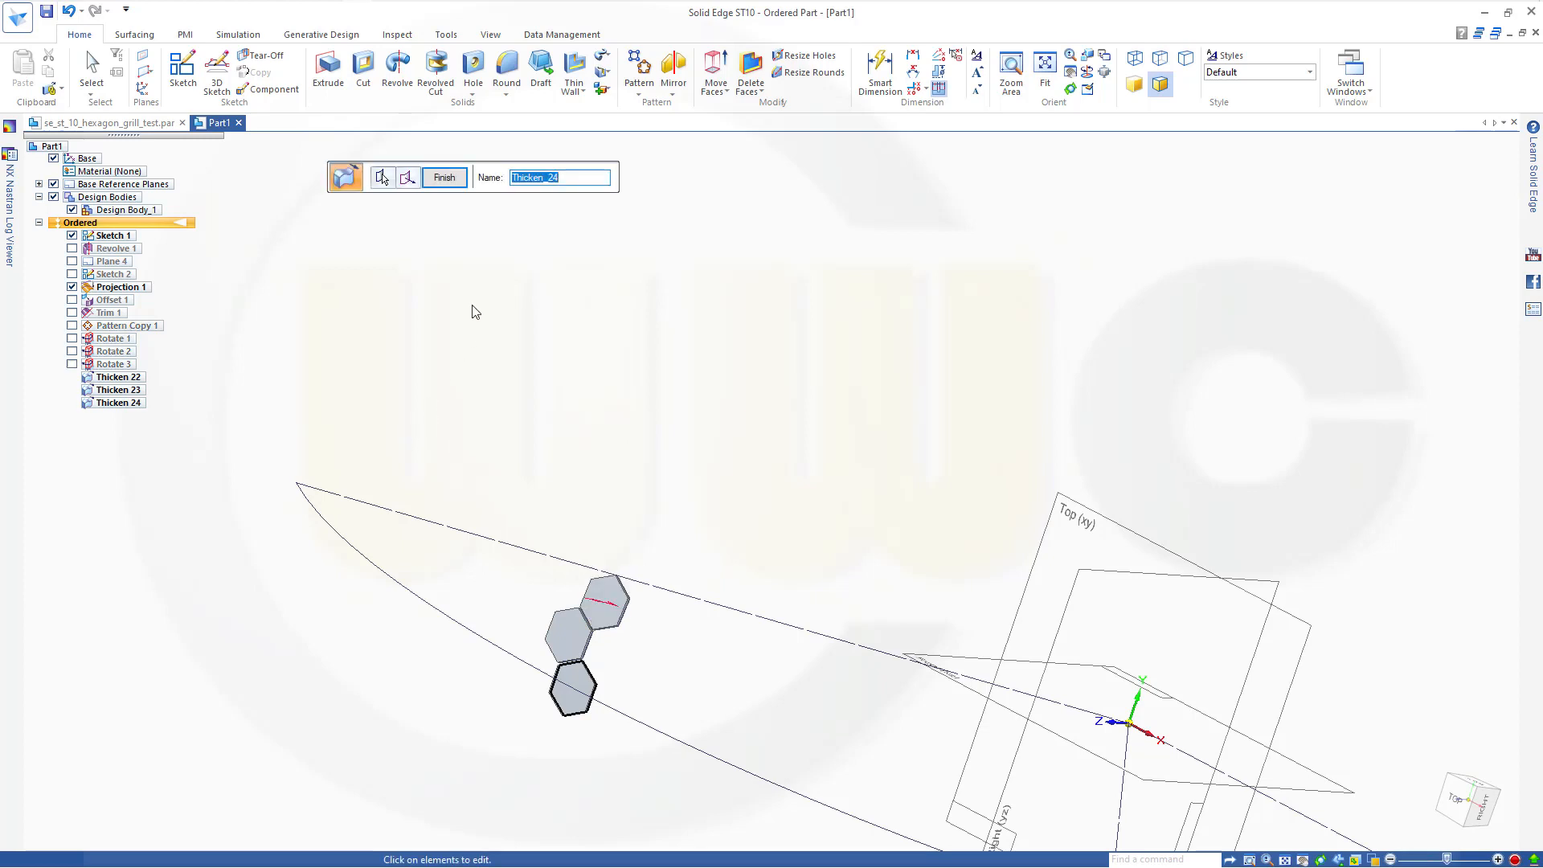
pyautogui.click(445, 182)
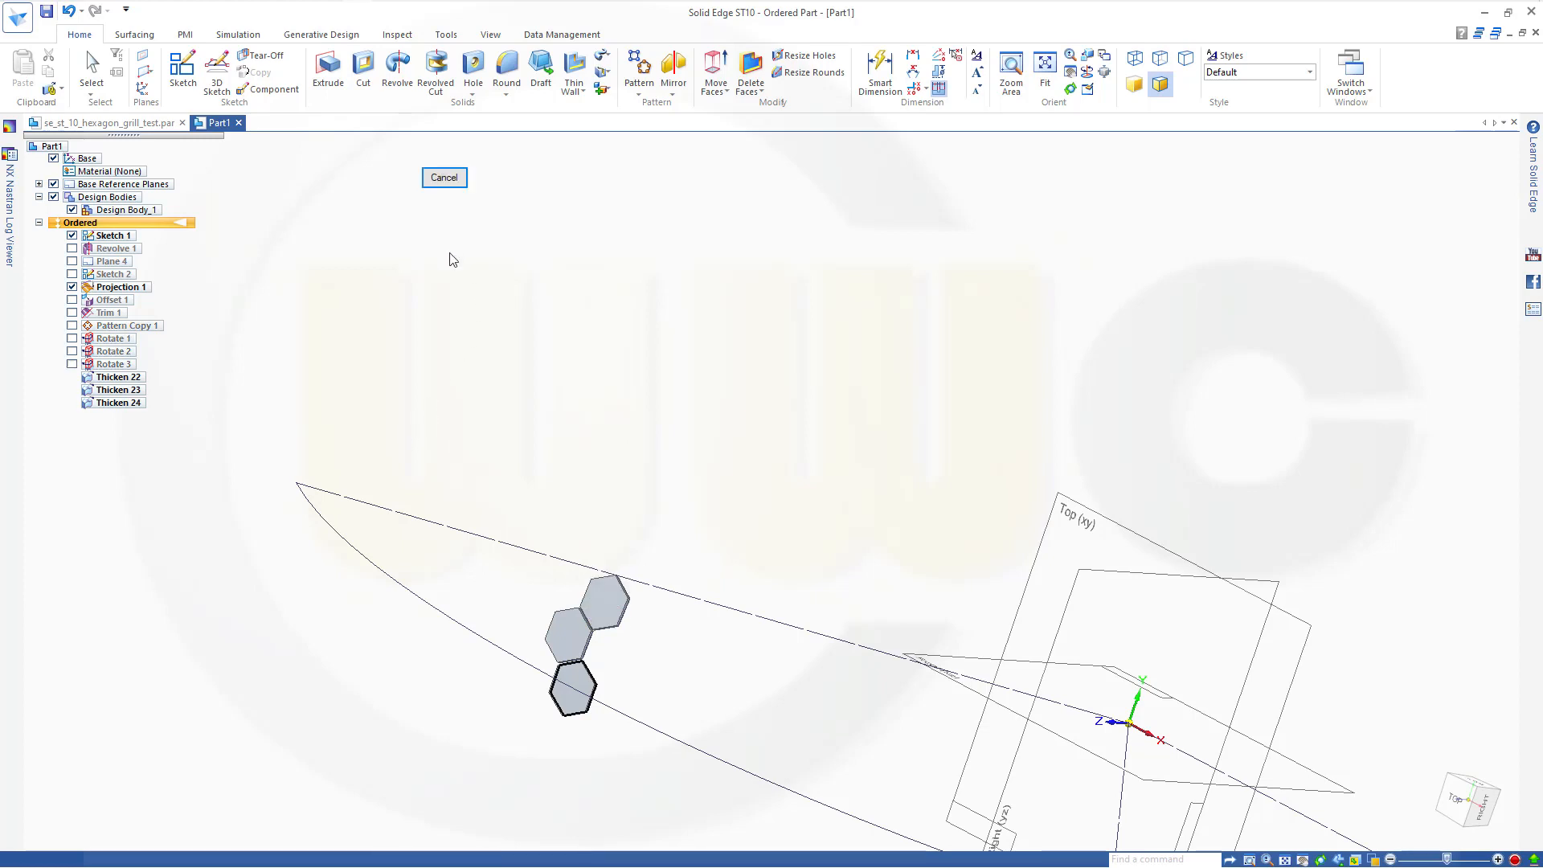
# Redisplay the Pattern Copy 1 surfaces and thicken the fourth hexagon from the bottom outward.
pyautogui.click(73, 325)
pyautogui.click(615, 556)
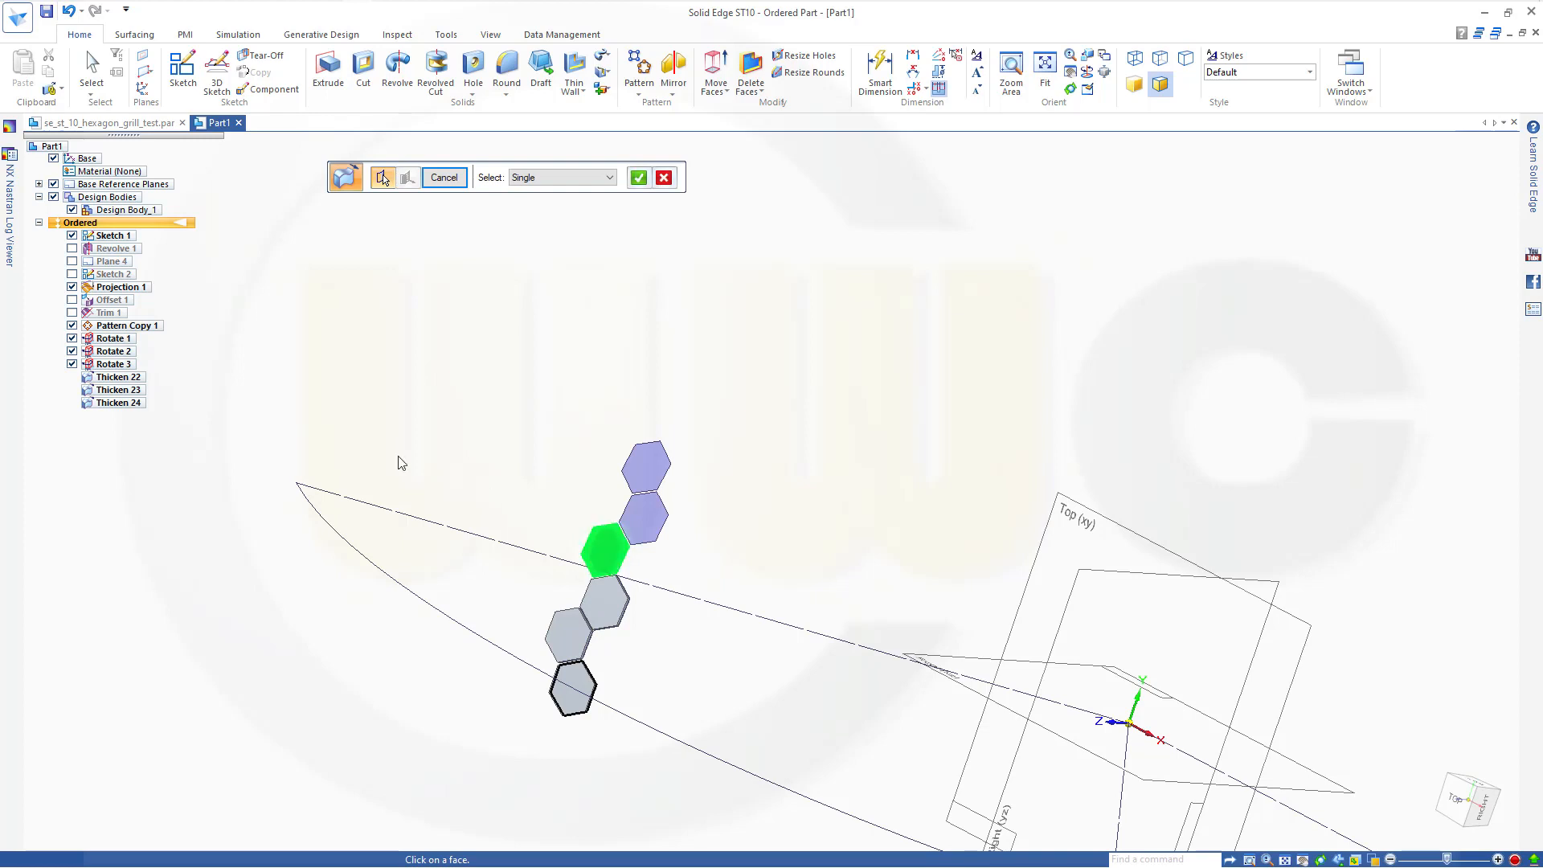
pyautogui.rightClick(377, 450)
pyautogui.click(340, 433)
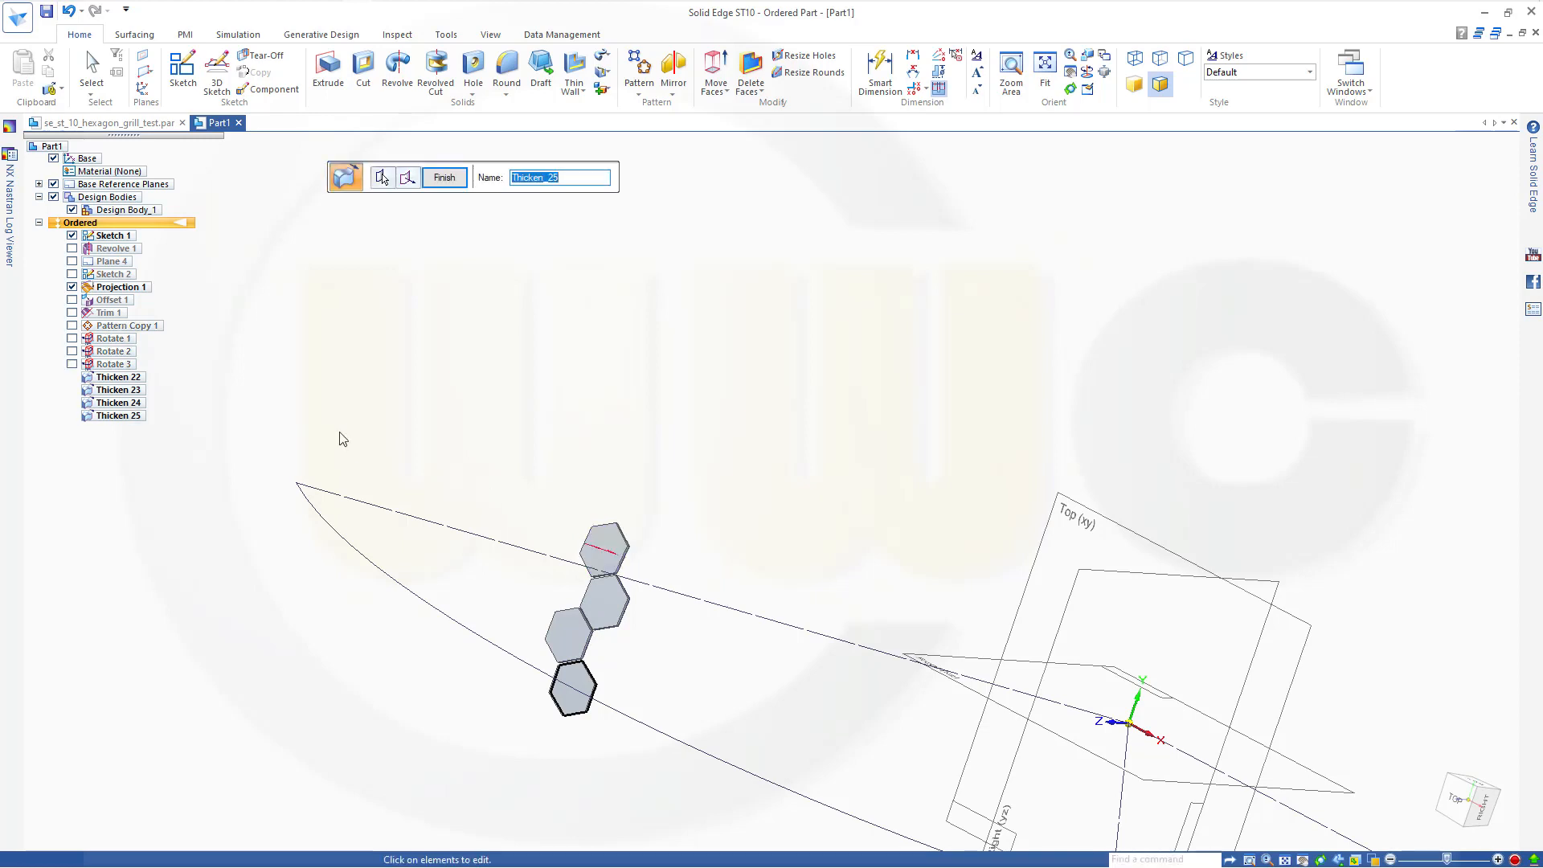
pyautogui.click(439, 180)
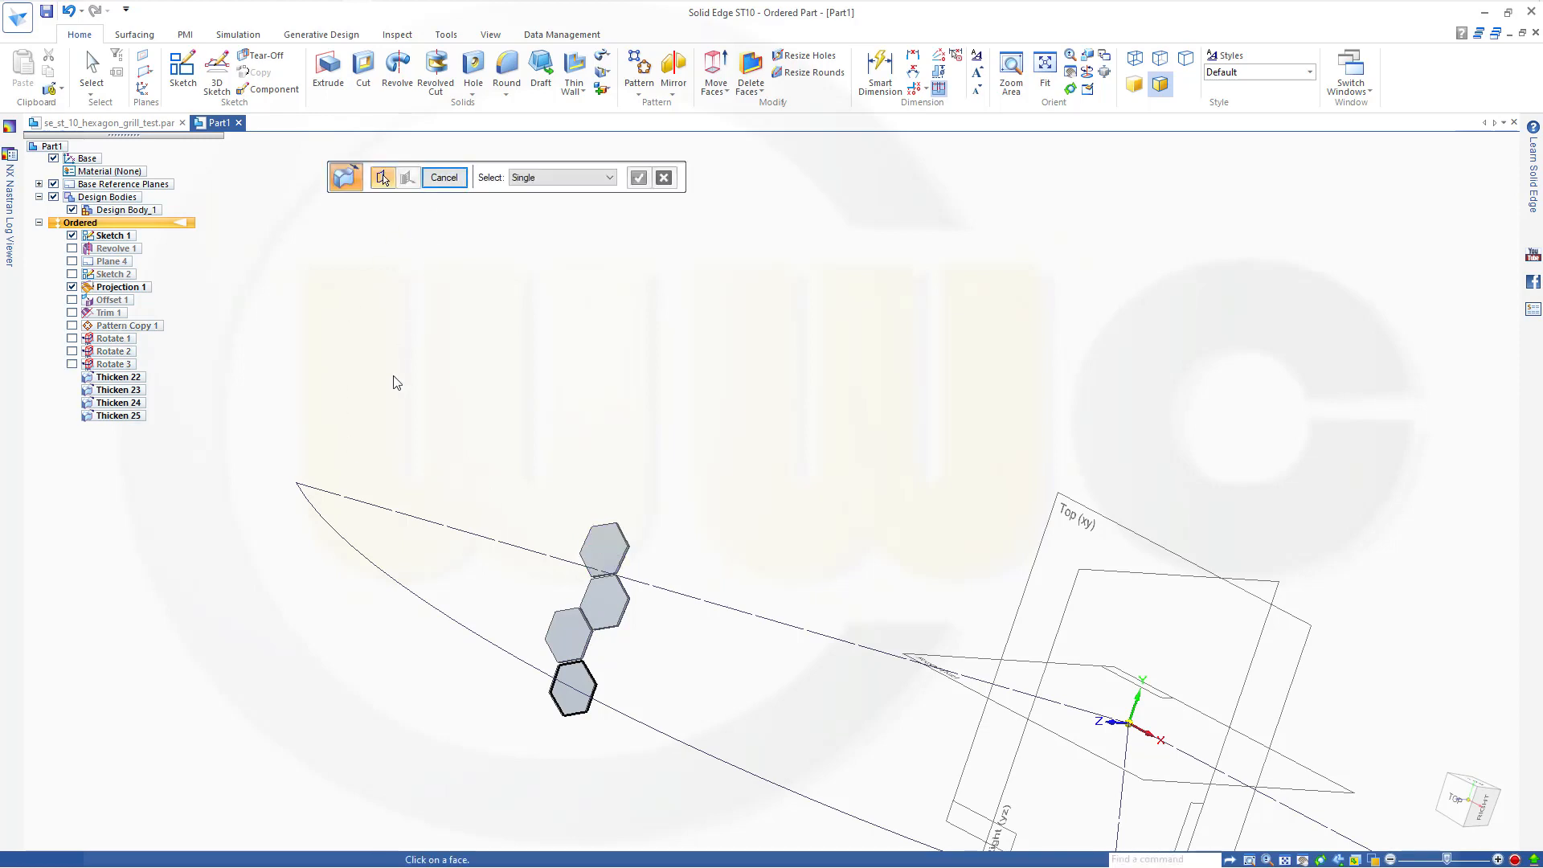
# Redisplay the pattern surfaces and thicken the fifth hexagon from the bottom by 1.00 mm on its outward side.
pyautogui.click(72, 325)
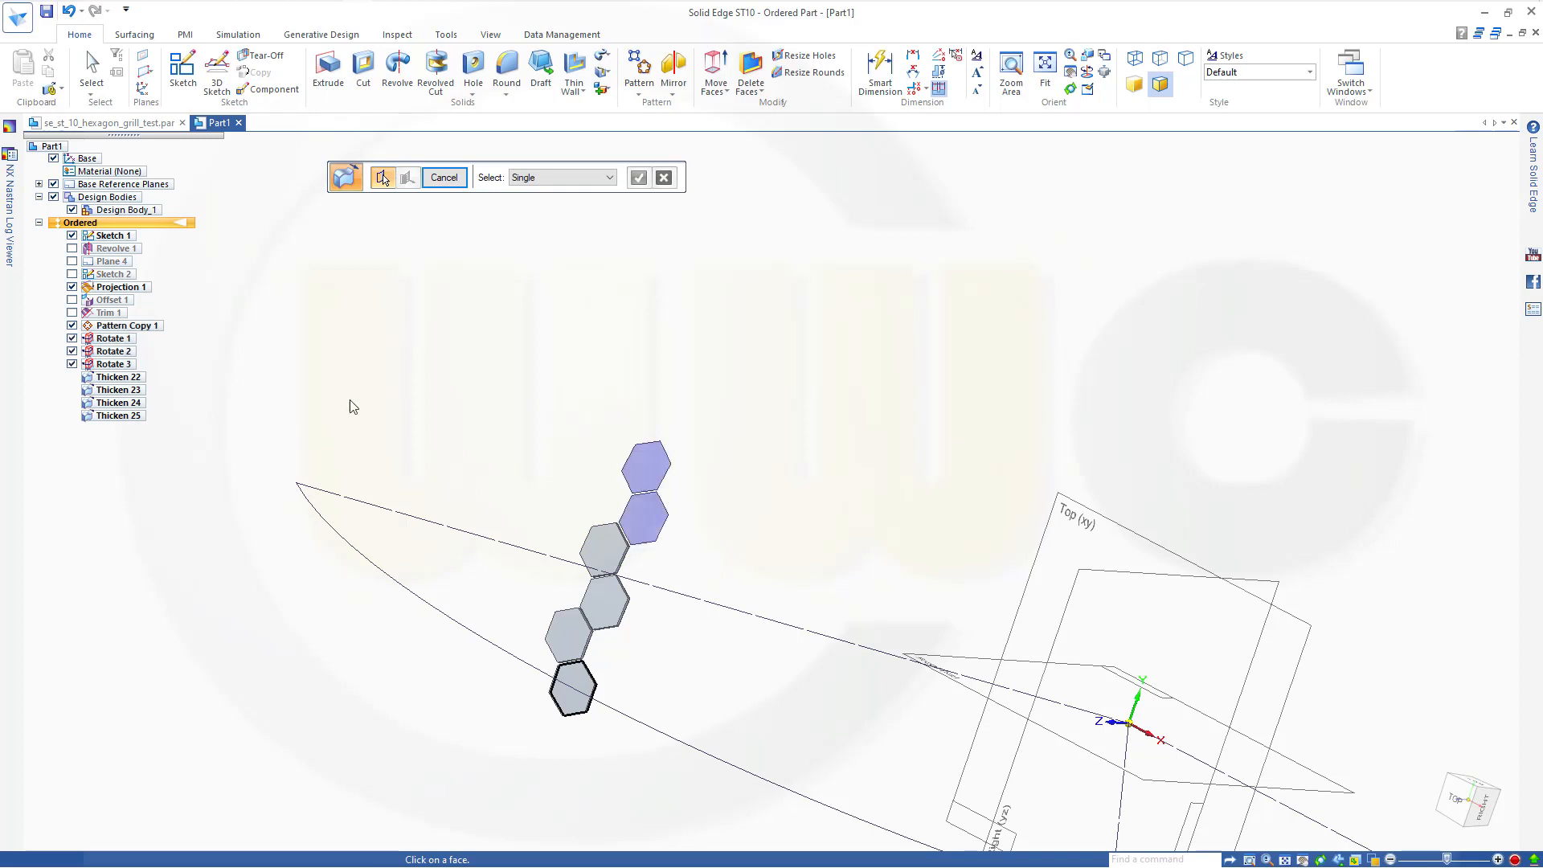
pyautogui.click(652, 522)
pyautogui.rightClick(427, 428)
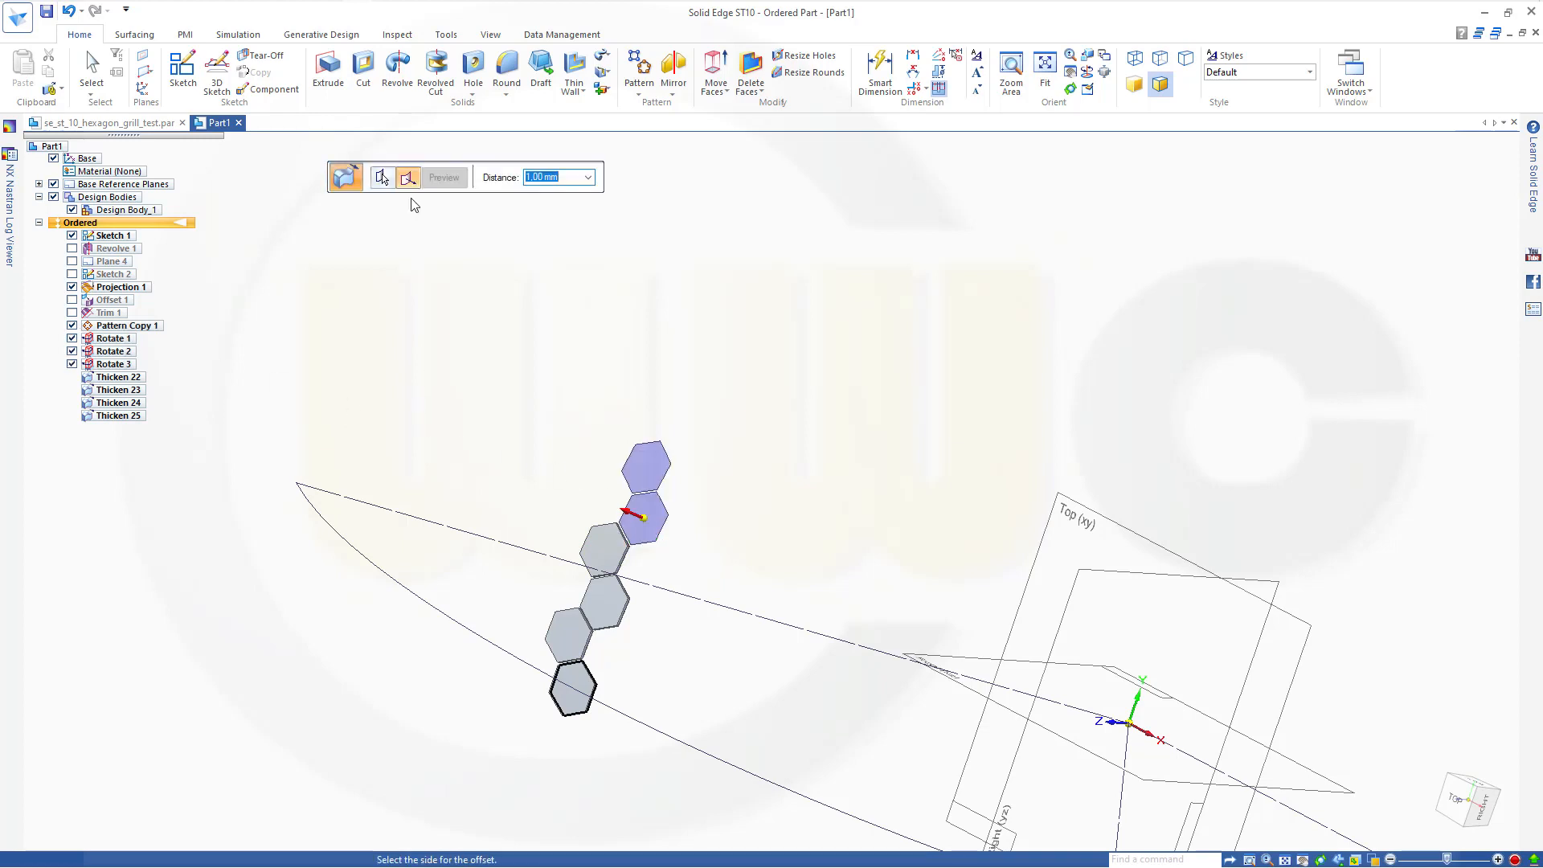
pyautogui.click(421, 286)
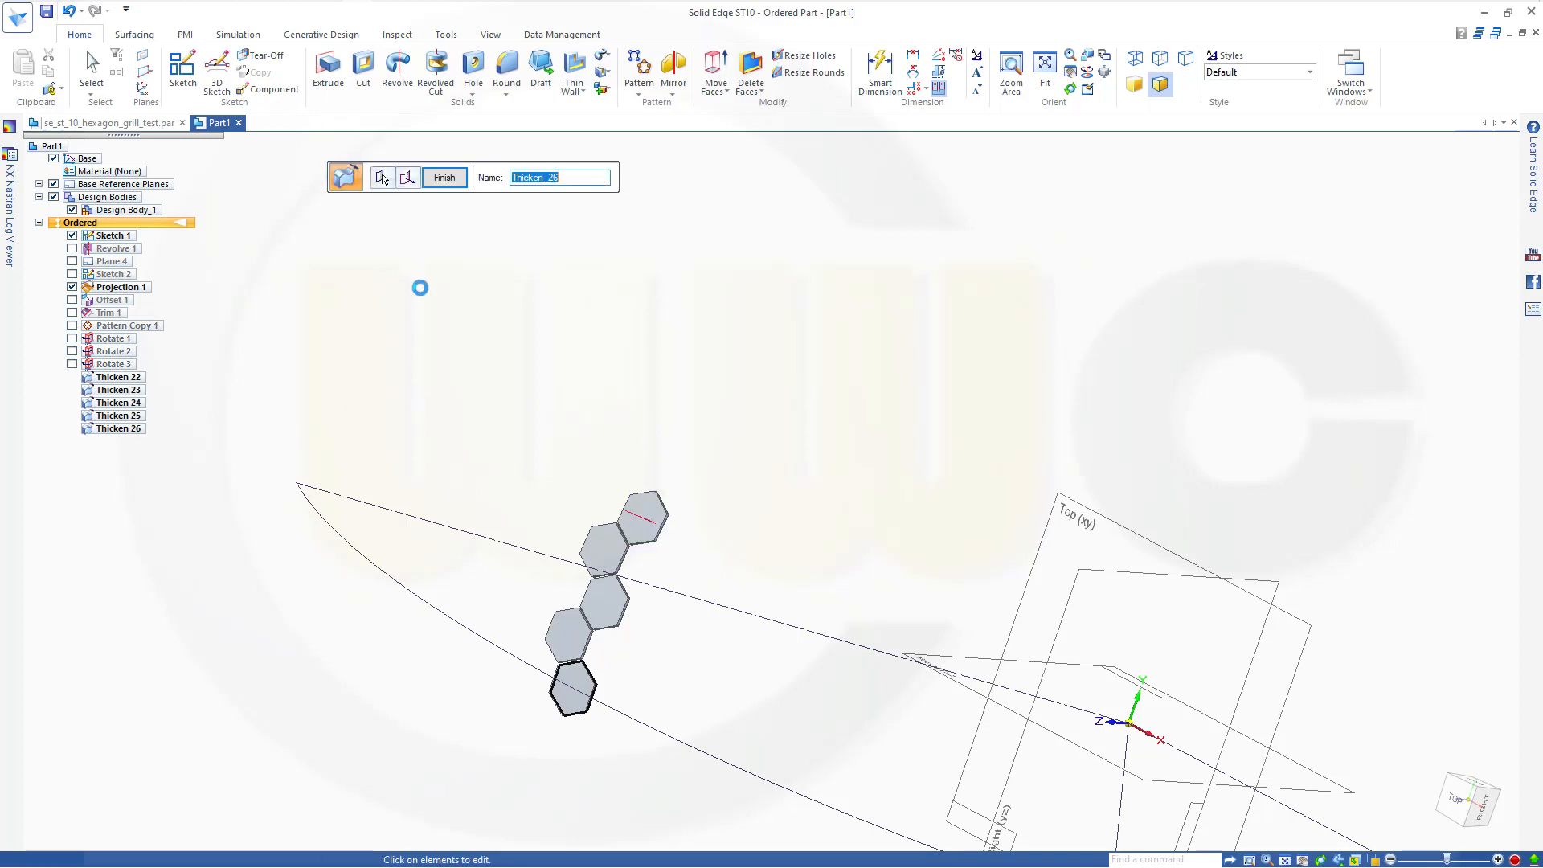
pyautogui.click(444, 177)
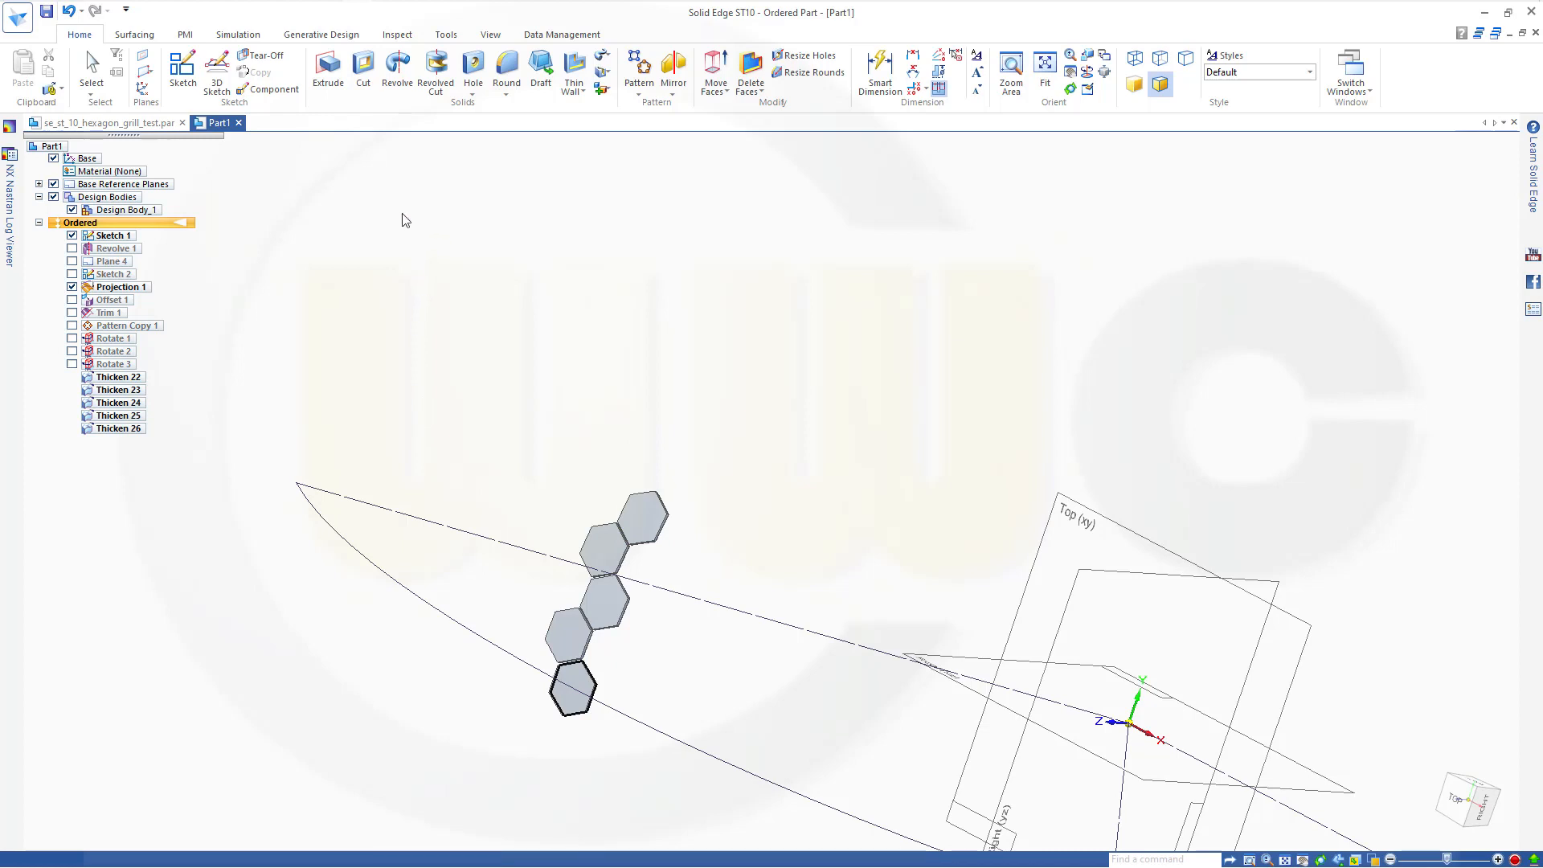
# Redisplay the pattern surfaces and thicken the topmost hexagon of the column outward.
pyautogui.click(72, 326)
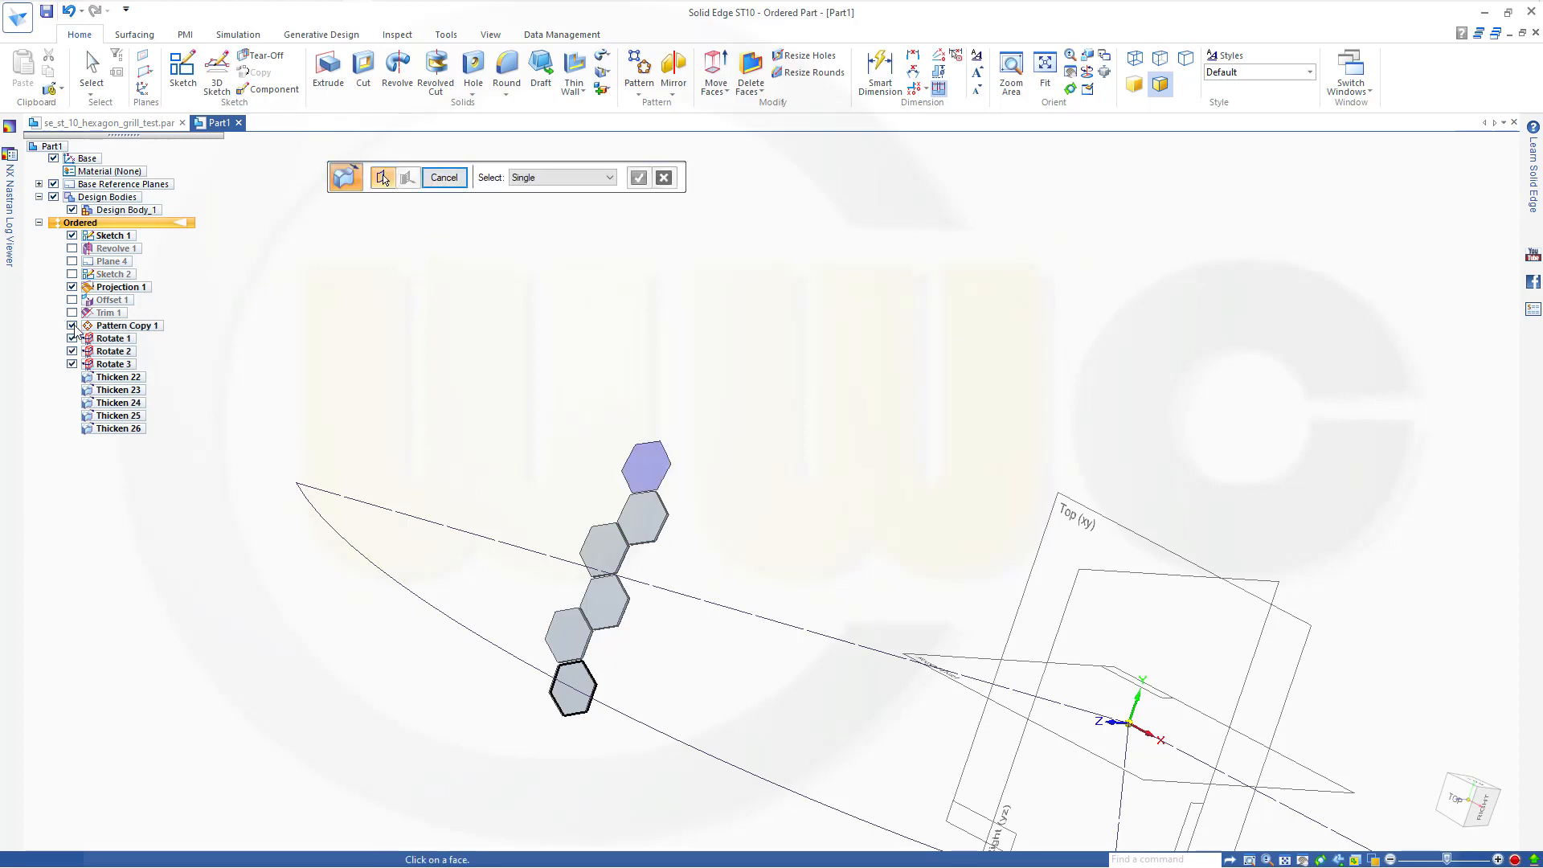
pyautogui.click(632, 468)
pyautogui.rightClick(504, 404)
pyautogui.click(519, 406)
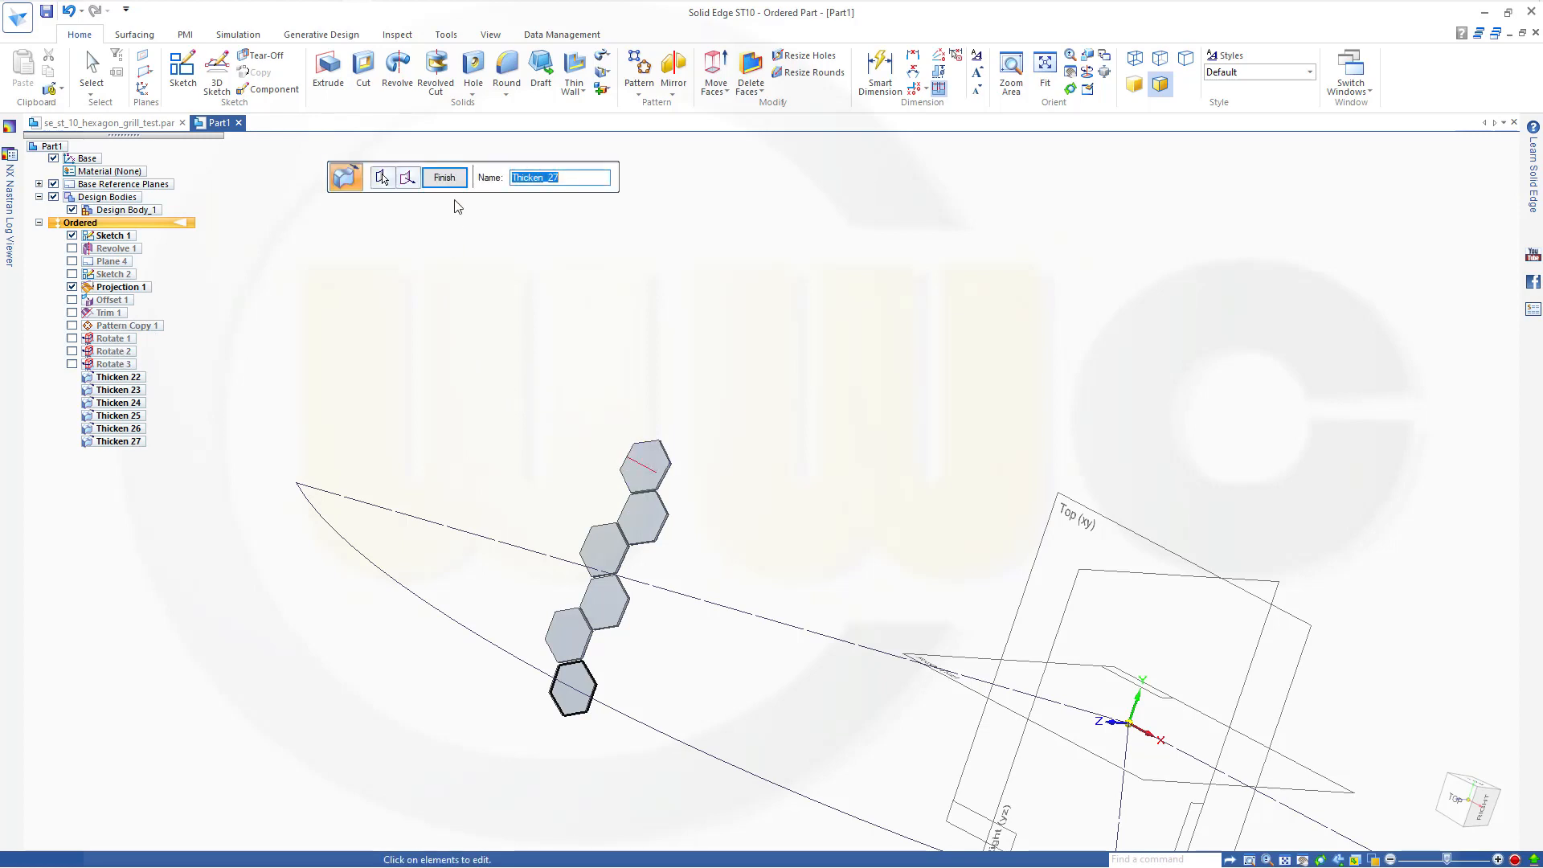
pyautogui.click(444, 178)
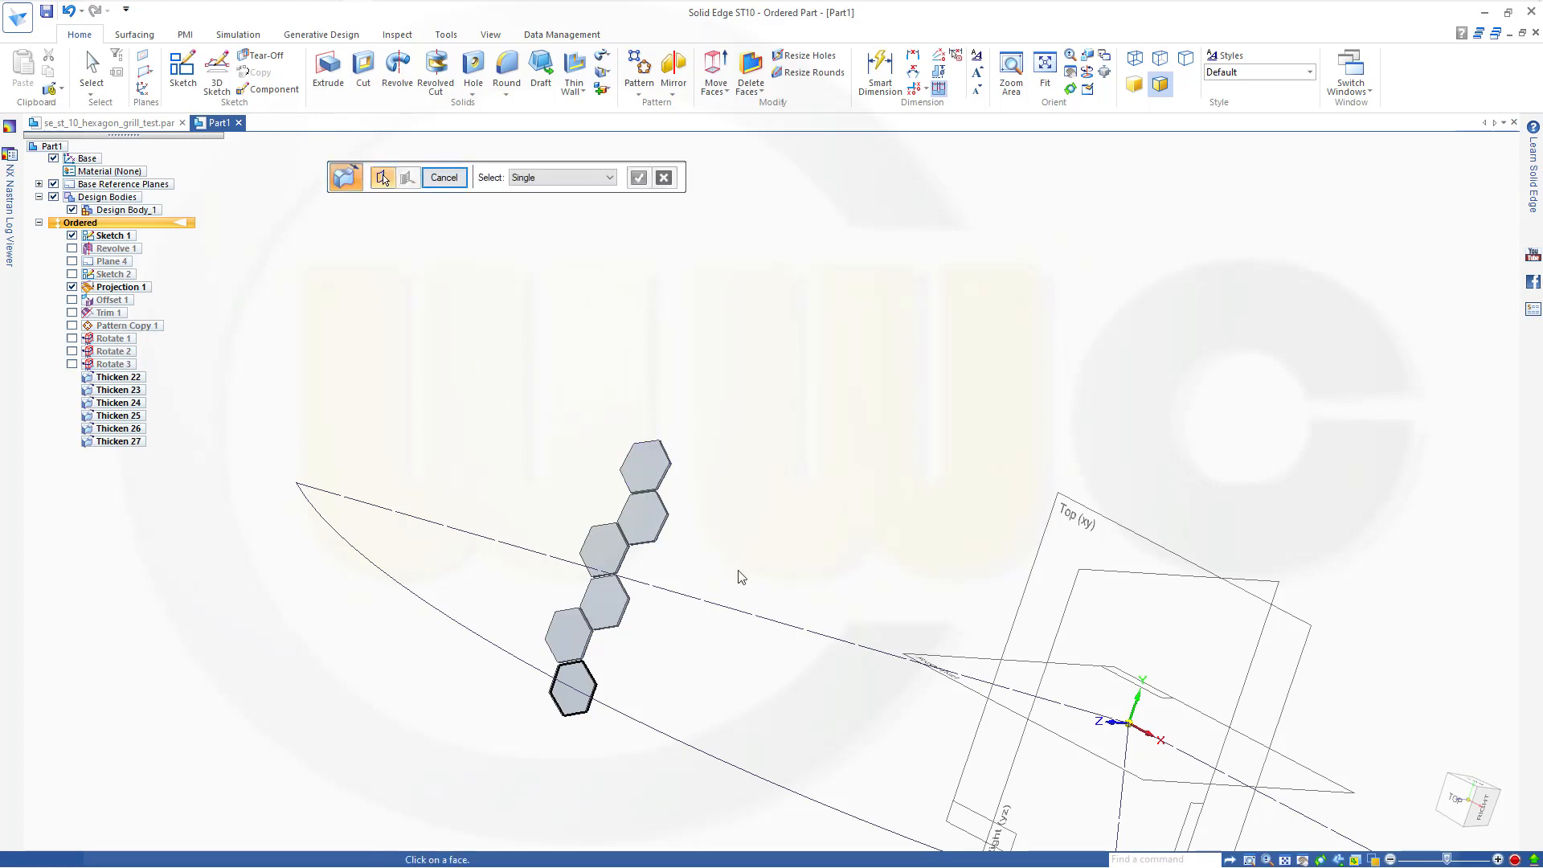
# Thicken the inner face of the bottommost hexagon body by 1.00 mm inward, toward the origin.
pyautogui.moveTo(740, 577)
pyautogui.mouseDown(button='middle')
pyautogui.moveTo(679, 524)
pyautogui.moveTo(541, 496)
pyautogui.moveTo(552, 510)
pyautogui.mouseUp(button='middle')
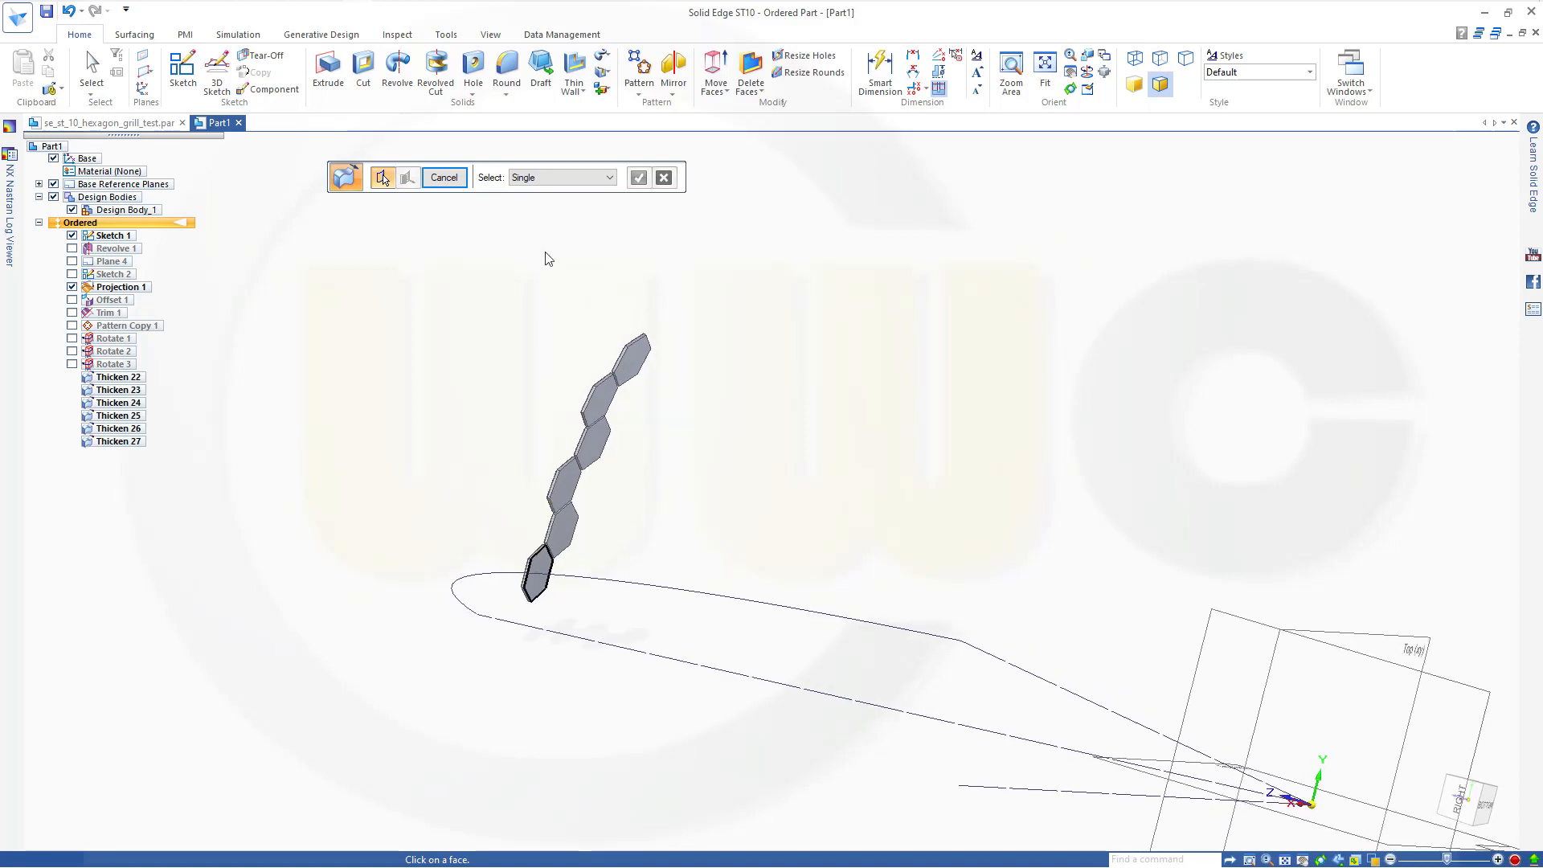
pyautogui.moveTo(475, 320)
pyautogui.mouseDown(button='middle')
pyautogui.moveTo(413, 348)
pyautogui.moveTo(436, 343)
pyautogui.mouseUp(button='middle')
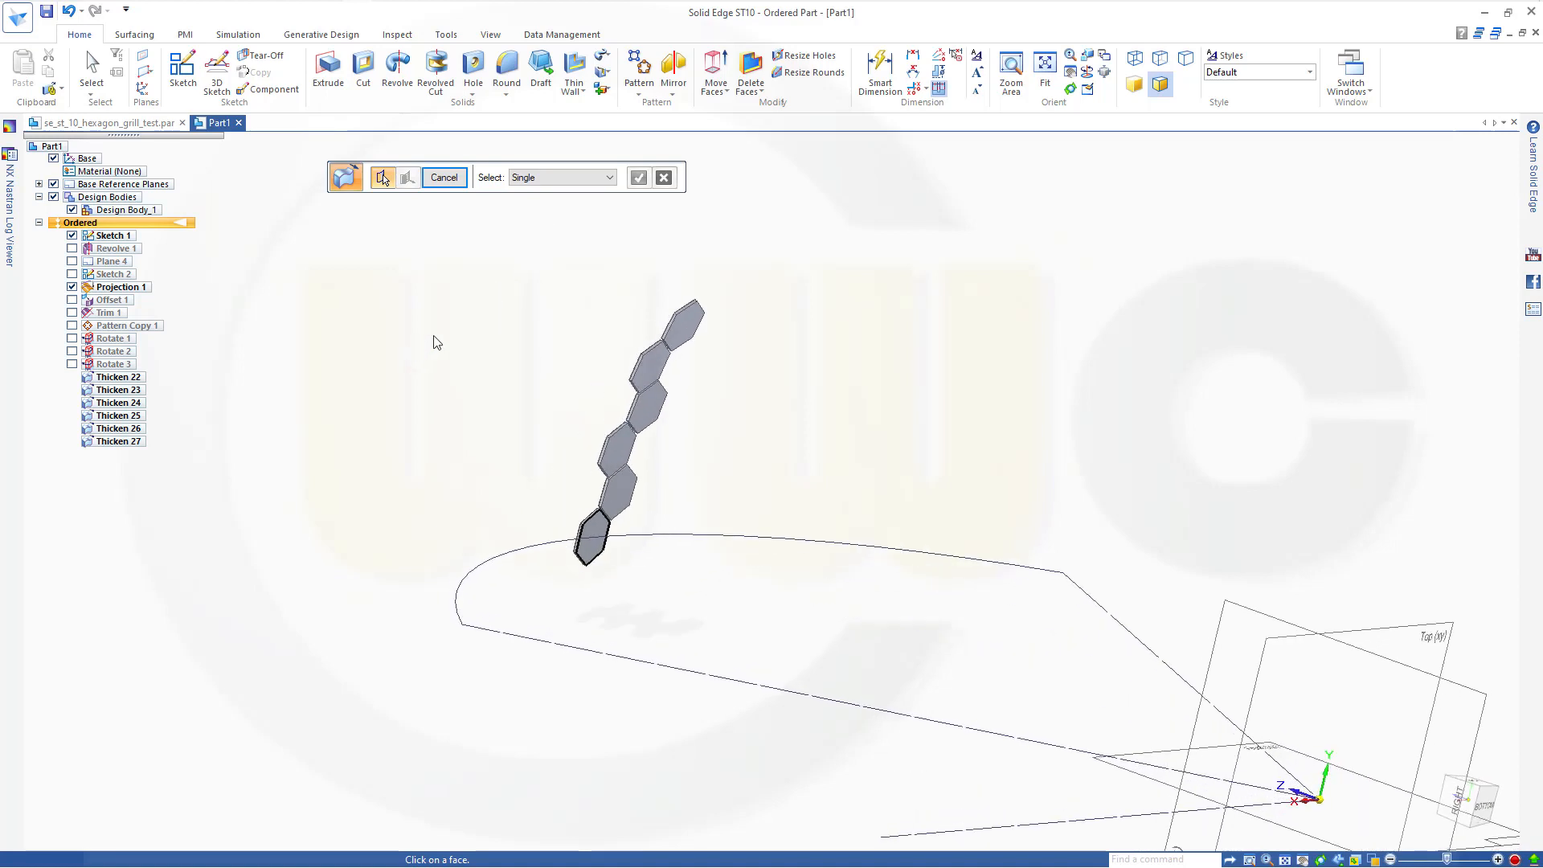
pyautogui.click(593, 537)
pyautogui.rightClick(673, 573)
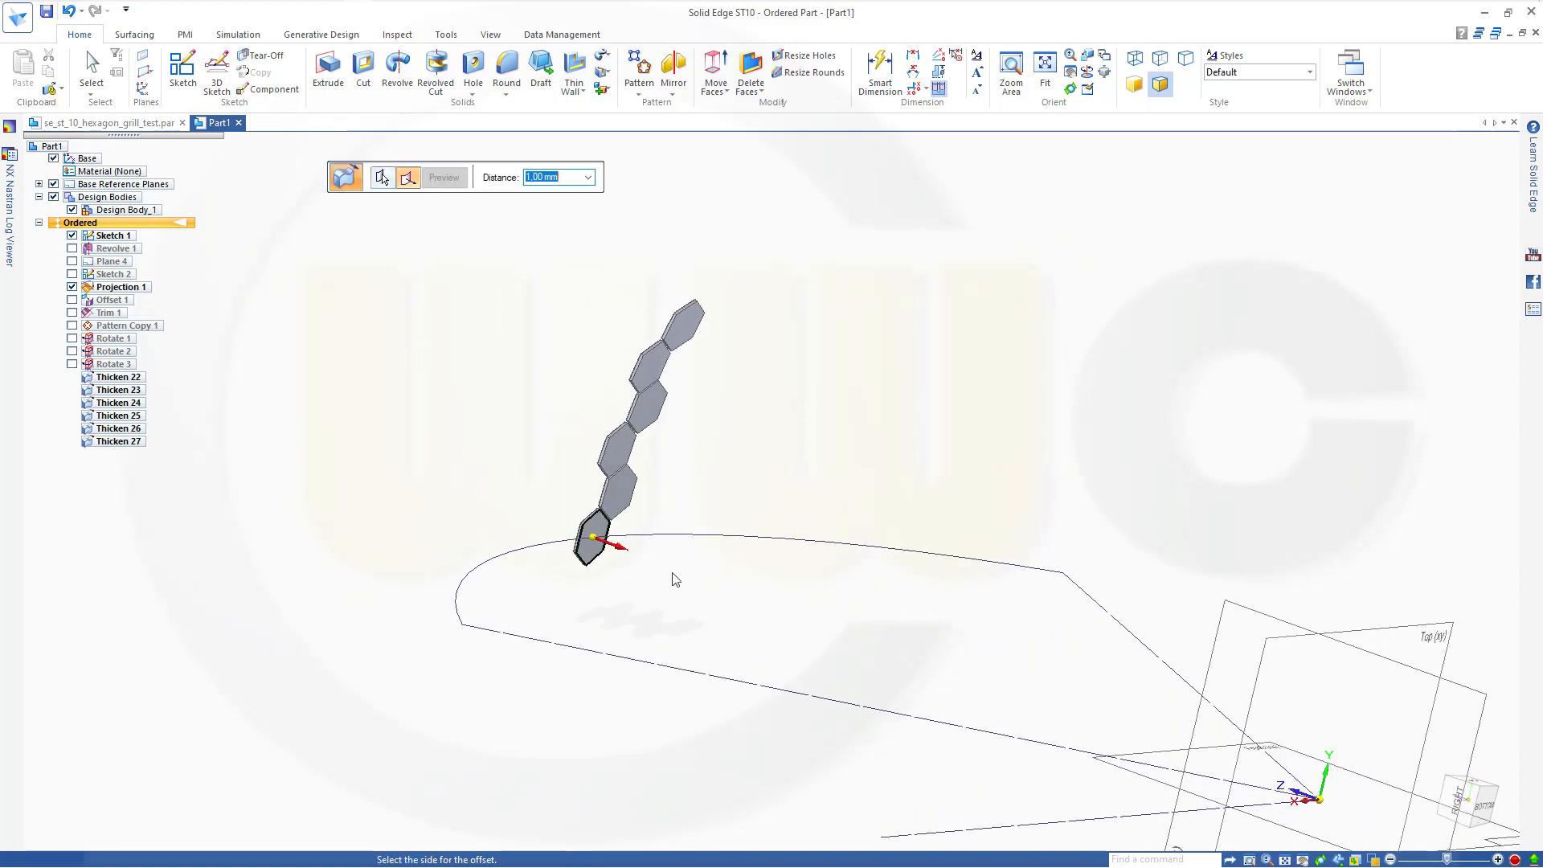
pyautogui.click(673, 572)
pyautogui.rightClick(676, 574)
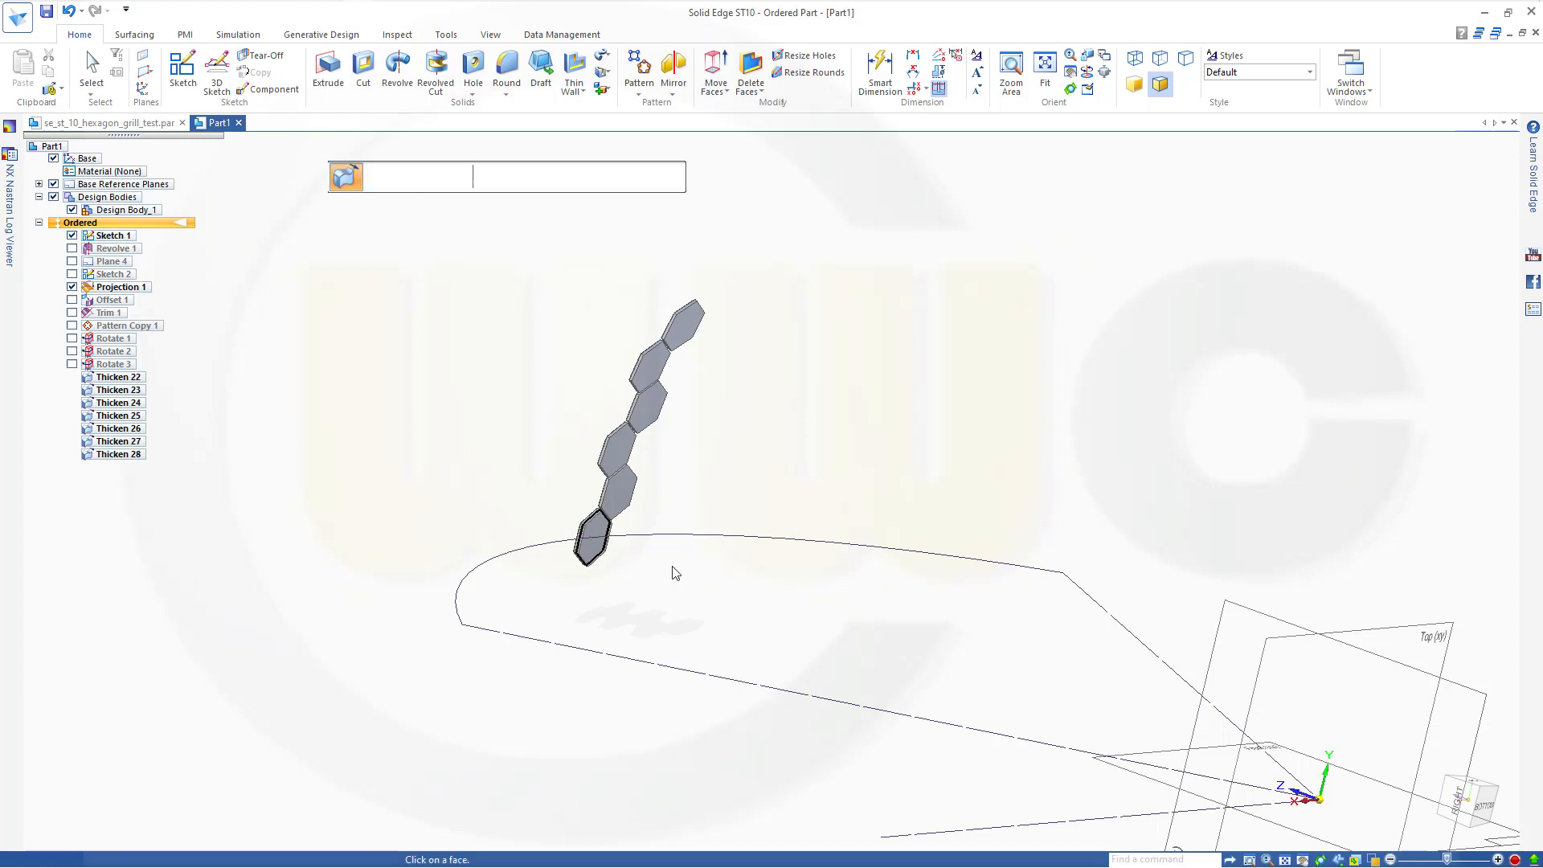
# Thicken the inner face of the second hexagon from the bottom by 1.00 mm inward.
pyautogui.click(616, 489)
pyautogui.rightClick(713, 525)
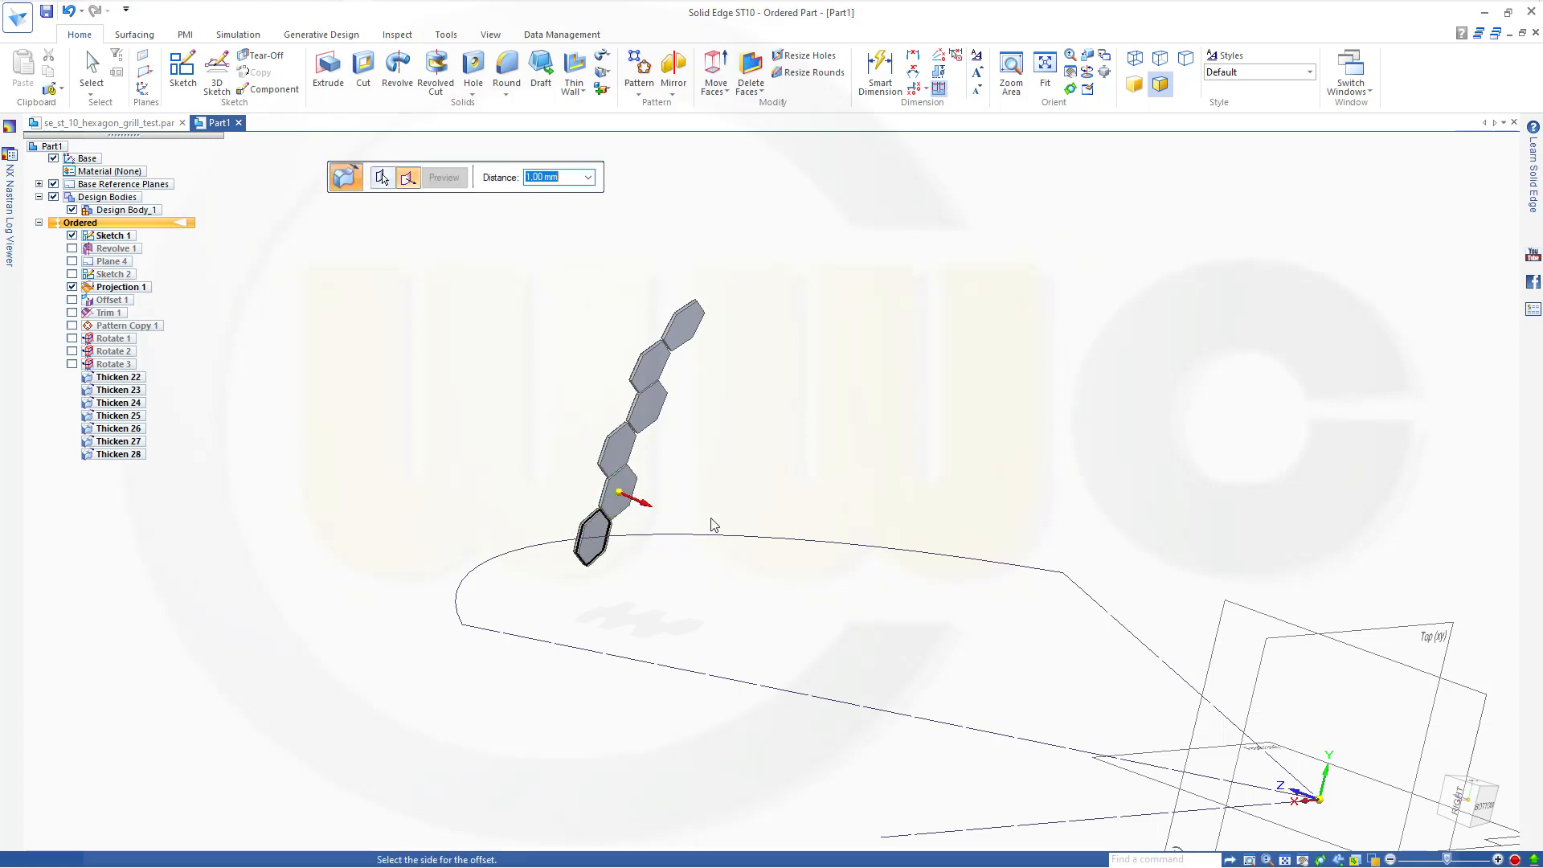
pyautogui.click(713, 521)
pyautogui.rightClick(713, 515)
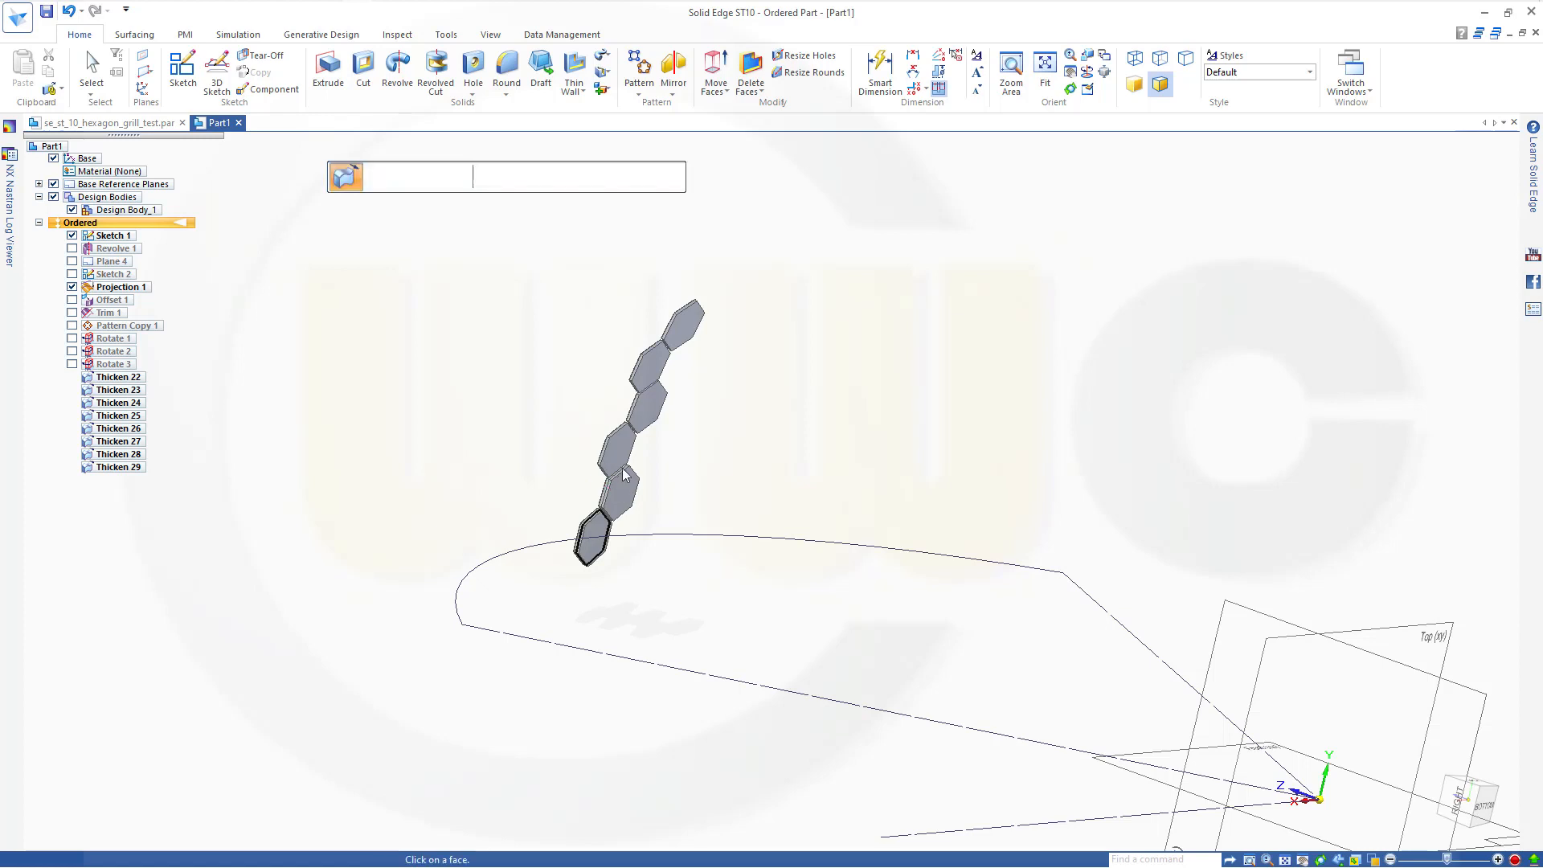
# Thicken the inner face of the third hexagon from the bottom by 1.00 mm inward.
pyautogui.click(616, 454)
pyautogui.rightClick(736, 513)
pyautogui.click(738, 514)
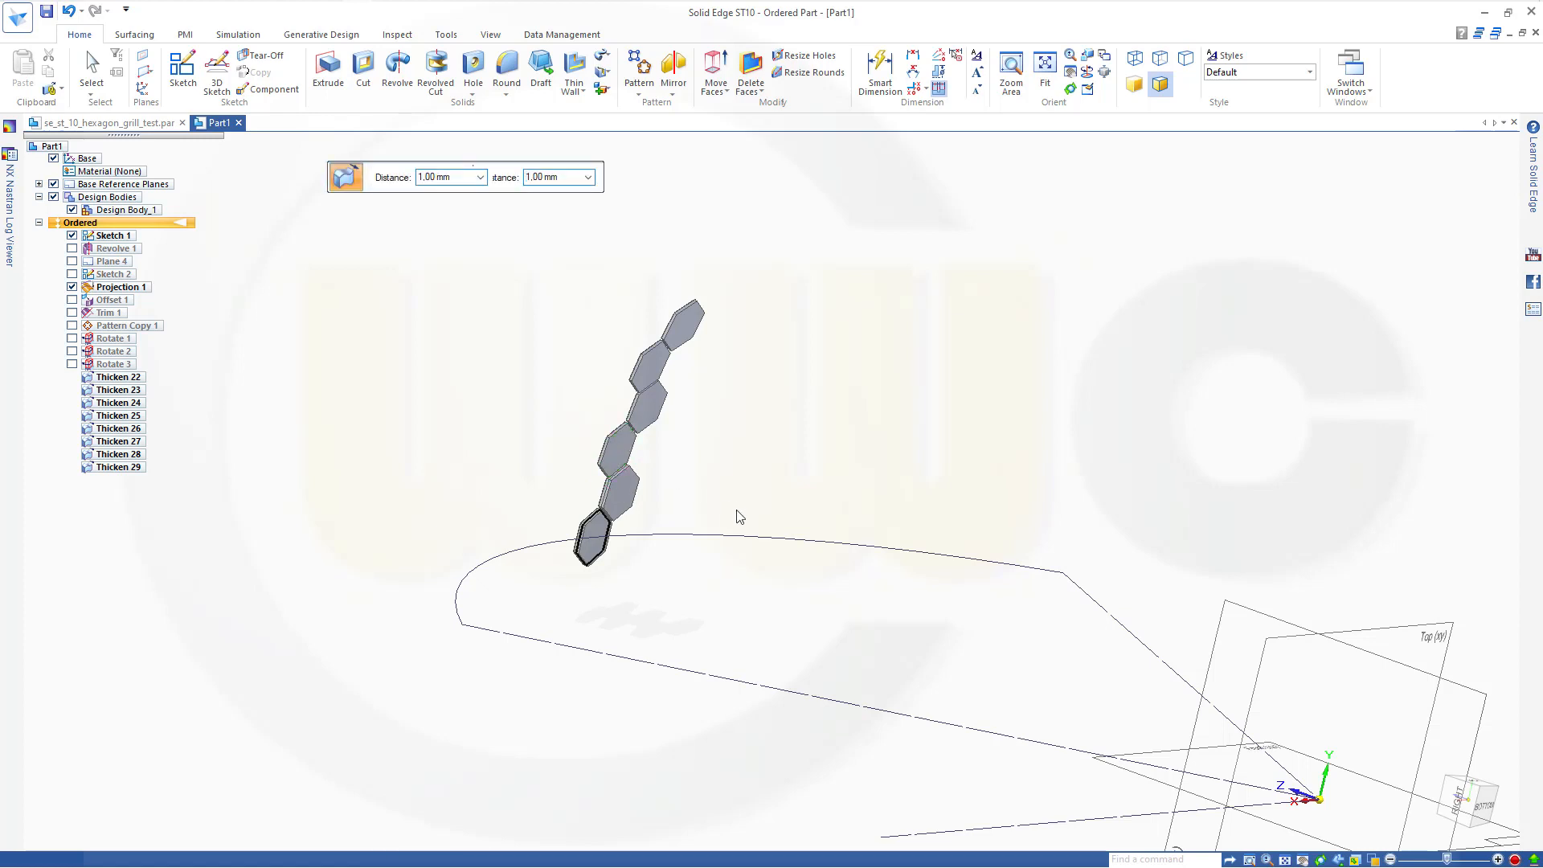
pyautogui.rightClick(734, 514)
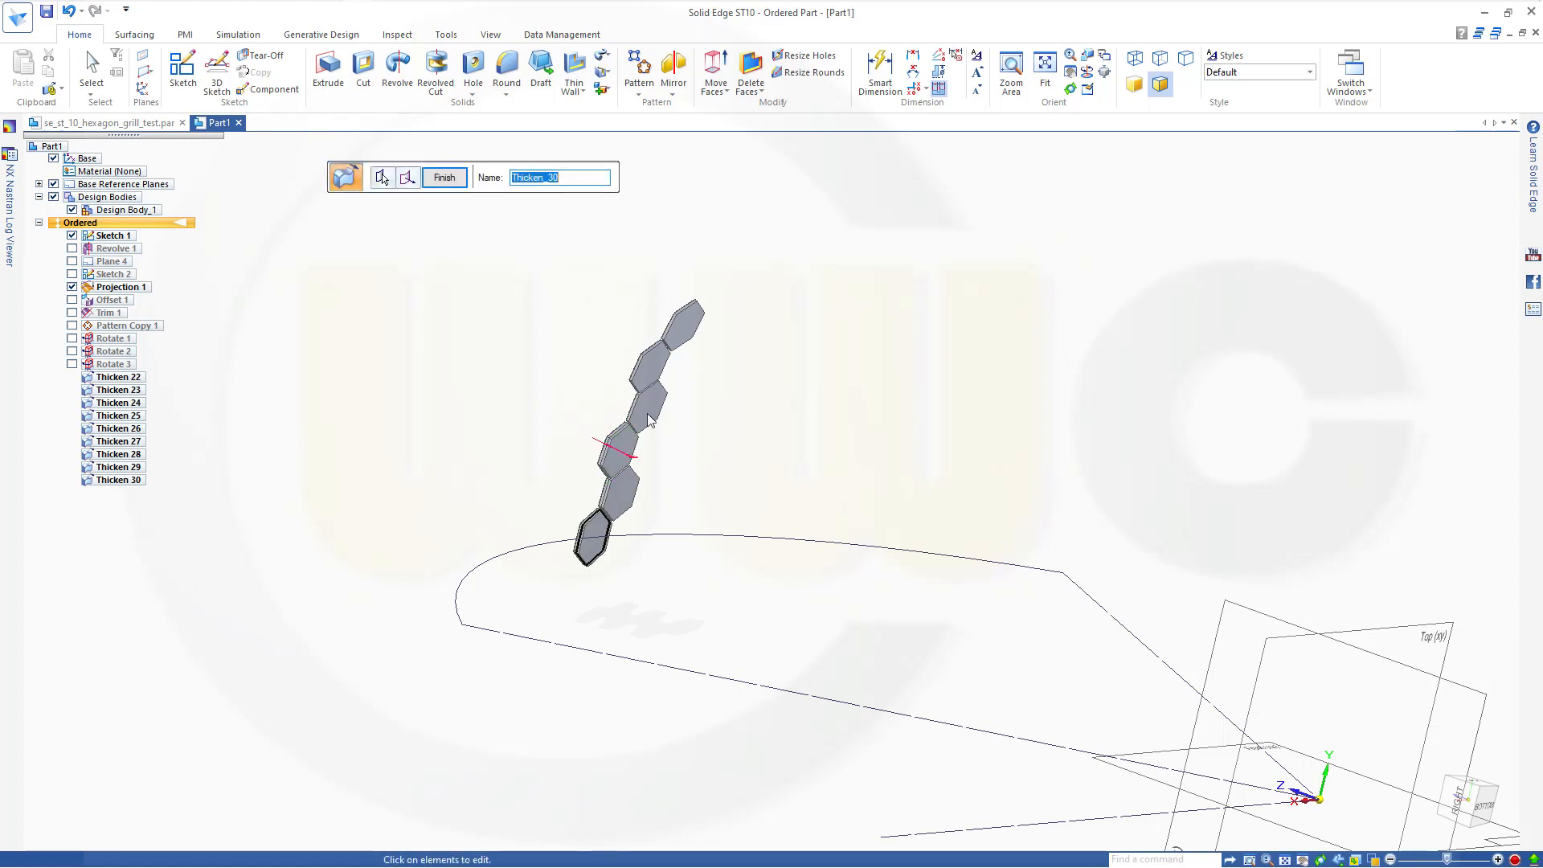
pyautogui.rightClick(694, 432)
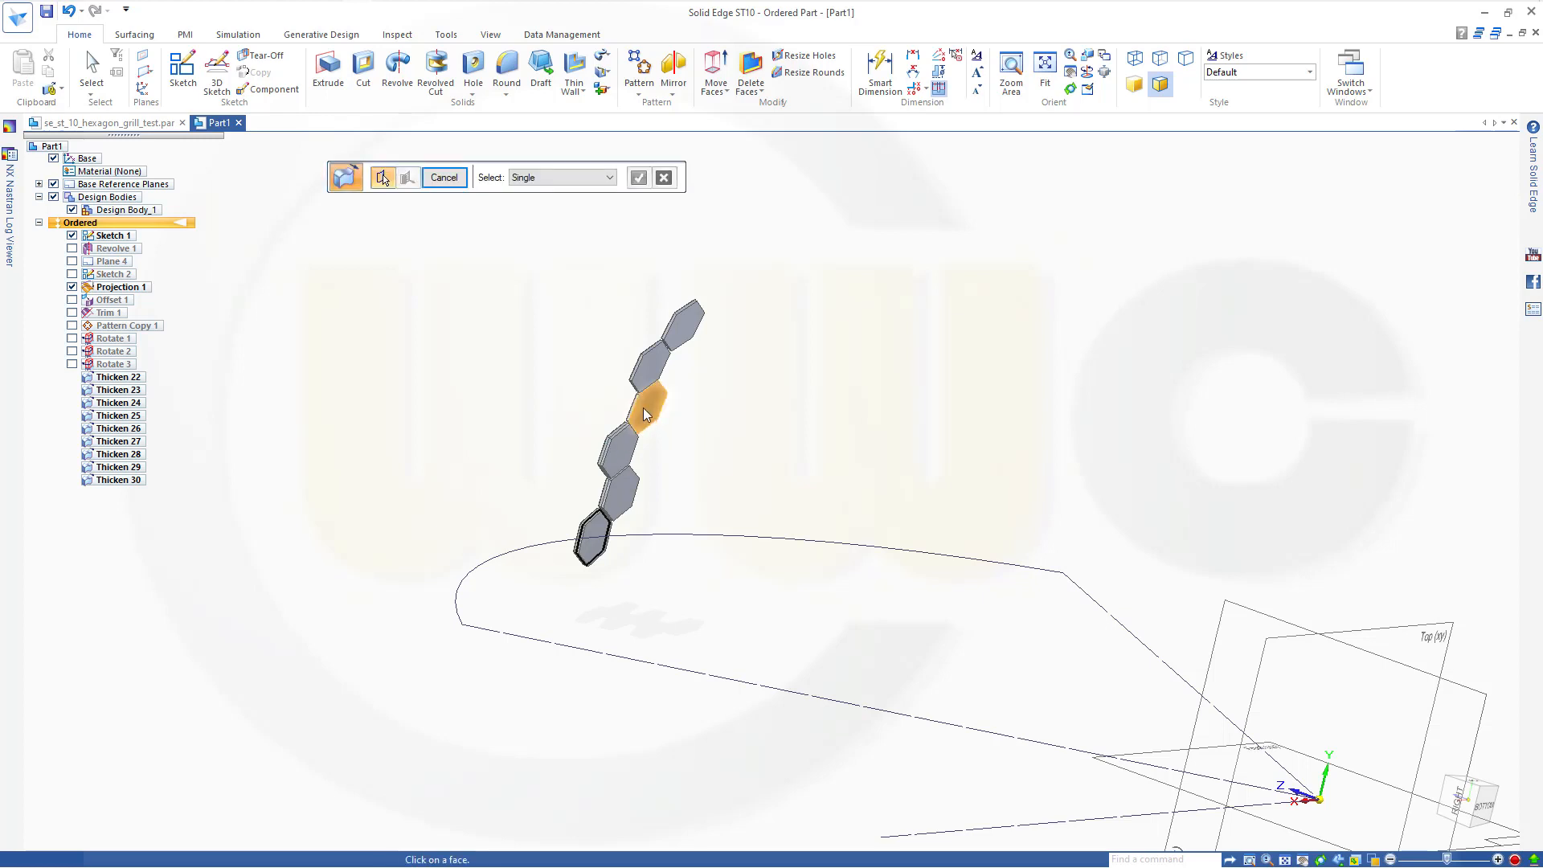
# Thicken the inner face of the fourth hexagon from the bottom inward, toward the origin.
pyautogui.click(643, 407)
pyautogui.rightClick(754, 480)
pyautogui.click(755, 481)
pyautogui.rightClick(755, 482)
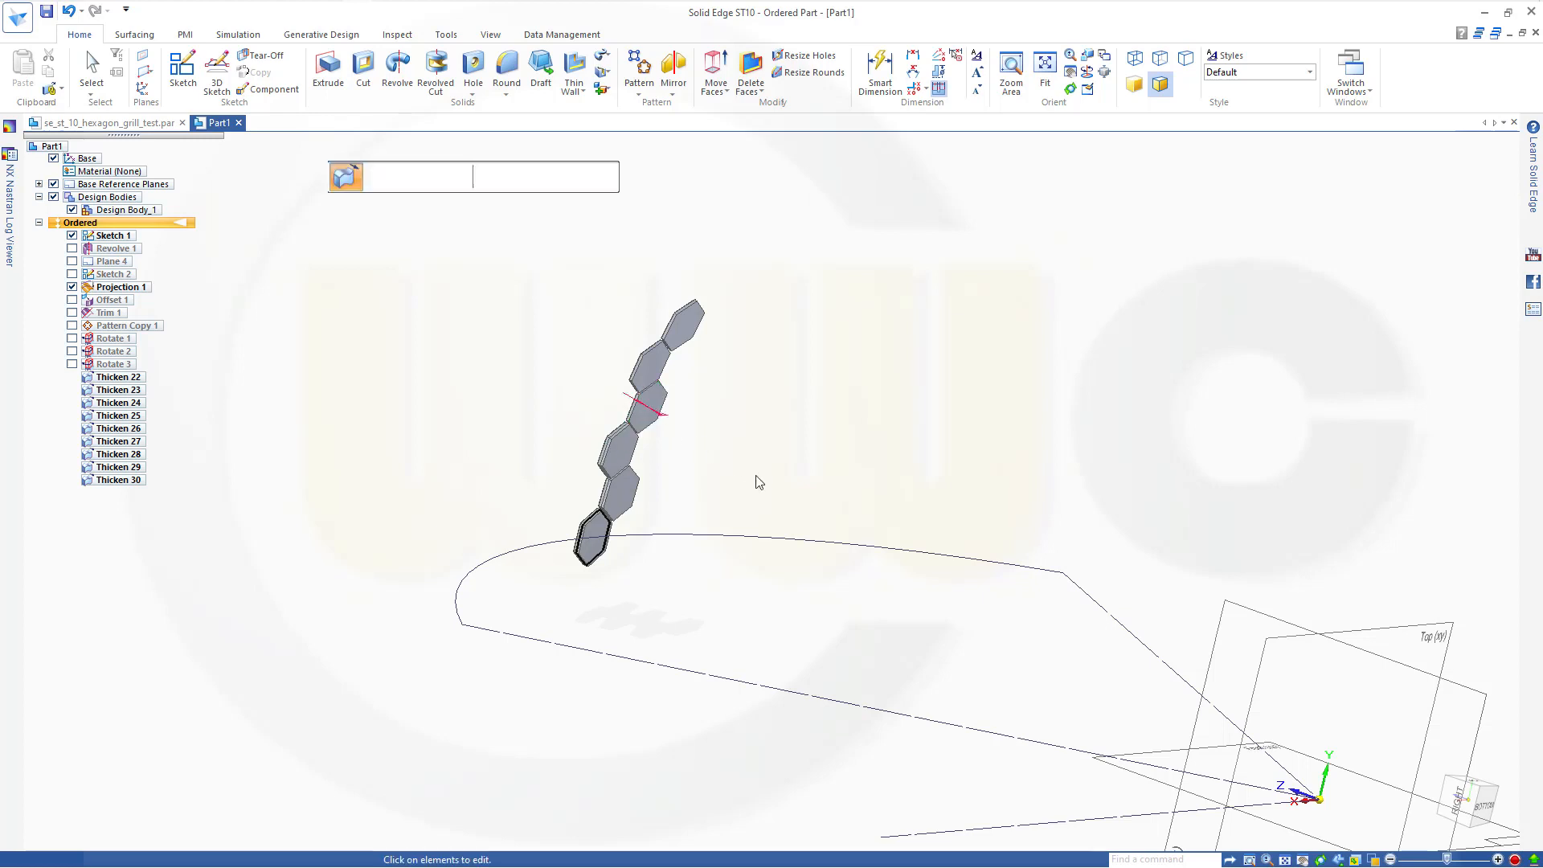
pyautogui.rightClick(756, 398)
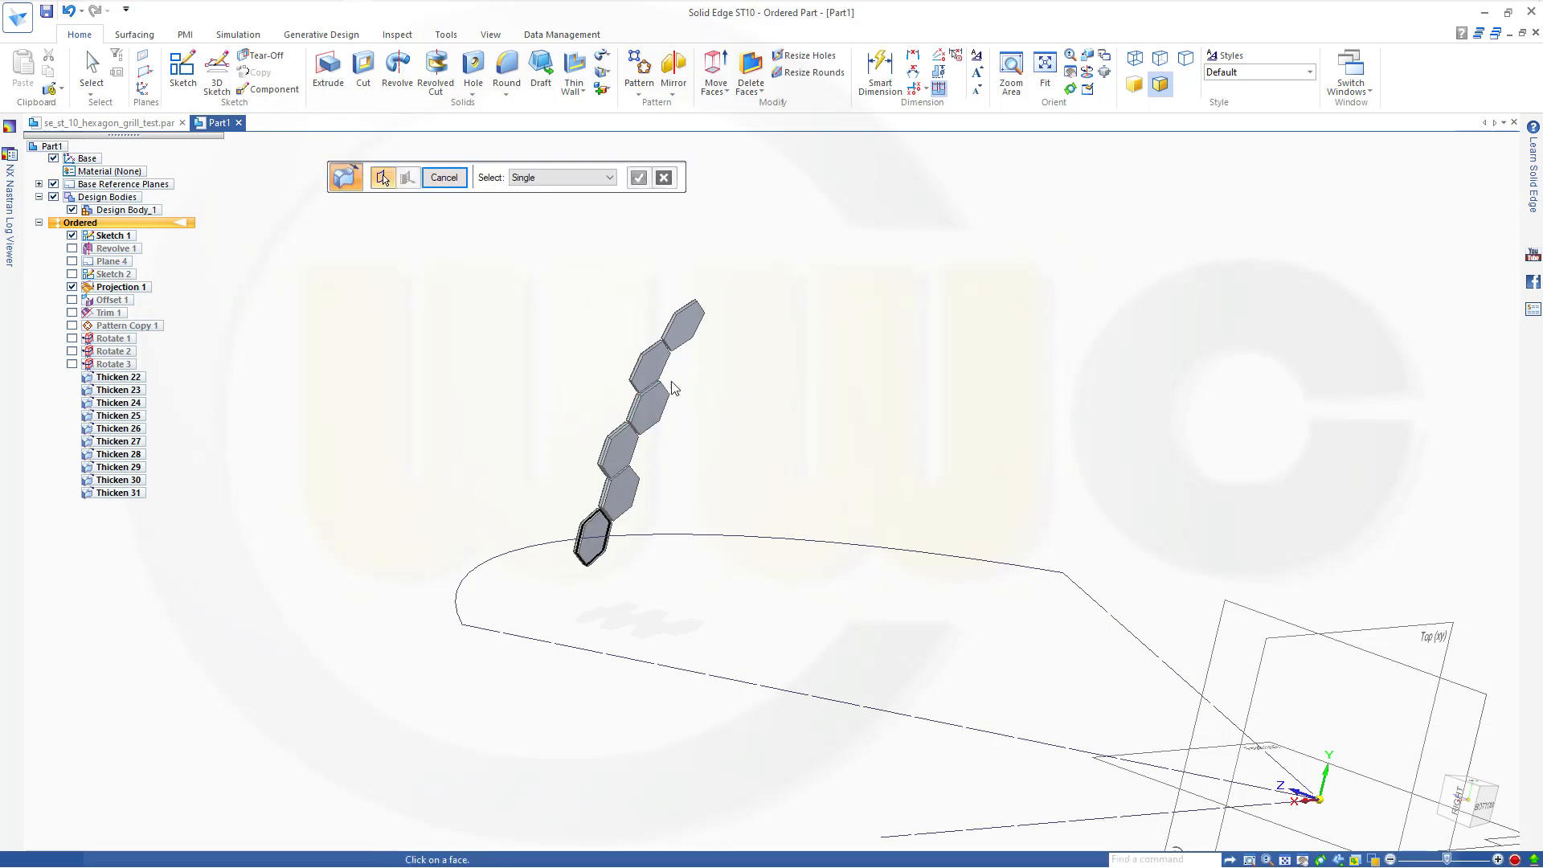
# Thicken the inner face of the fifth hexagon from the bottom inward, toward the origin.
pyautogui.click(646, 365)
pyautogui.rightClick(766, 446)
pyautogui.click(766, 442)
pyautogui.rightClick(766, 442)
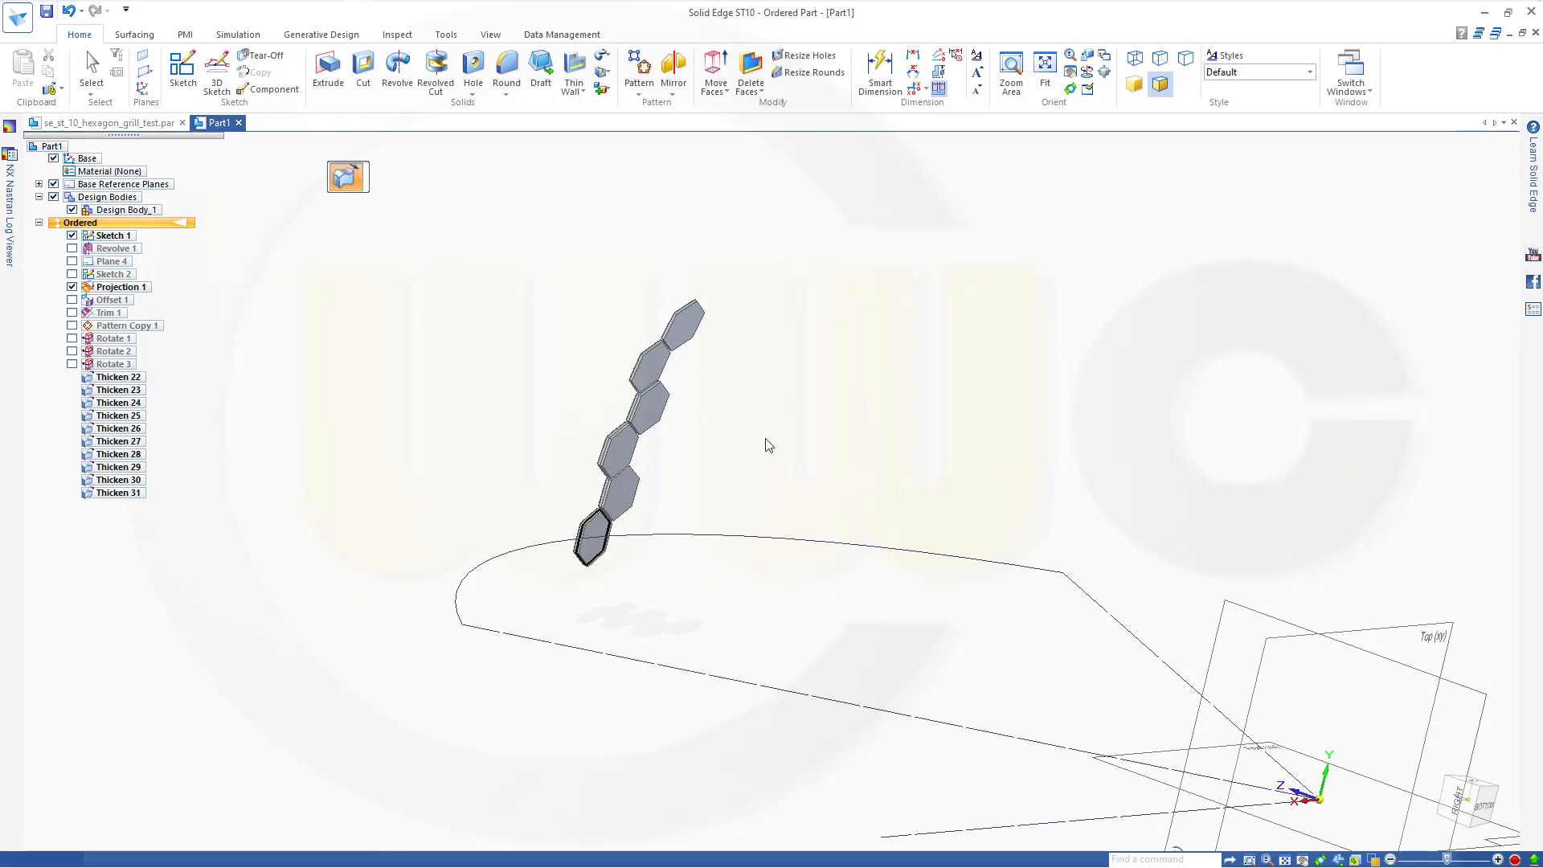
pyautogui.rightClick(756, 369)
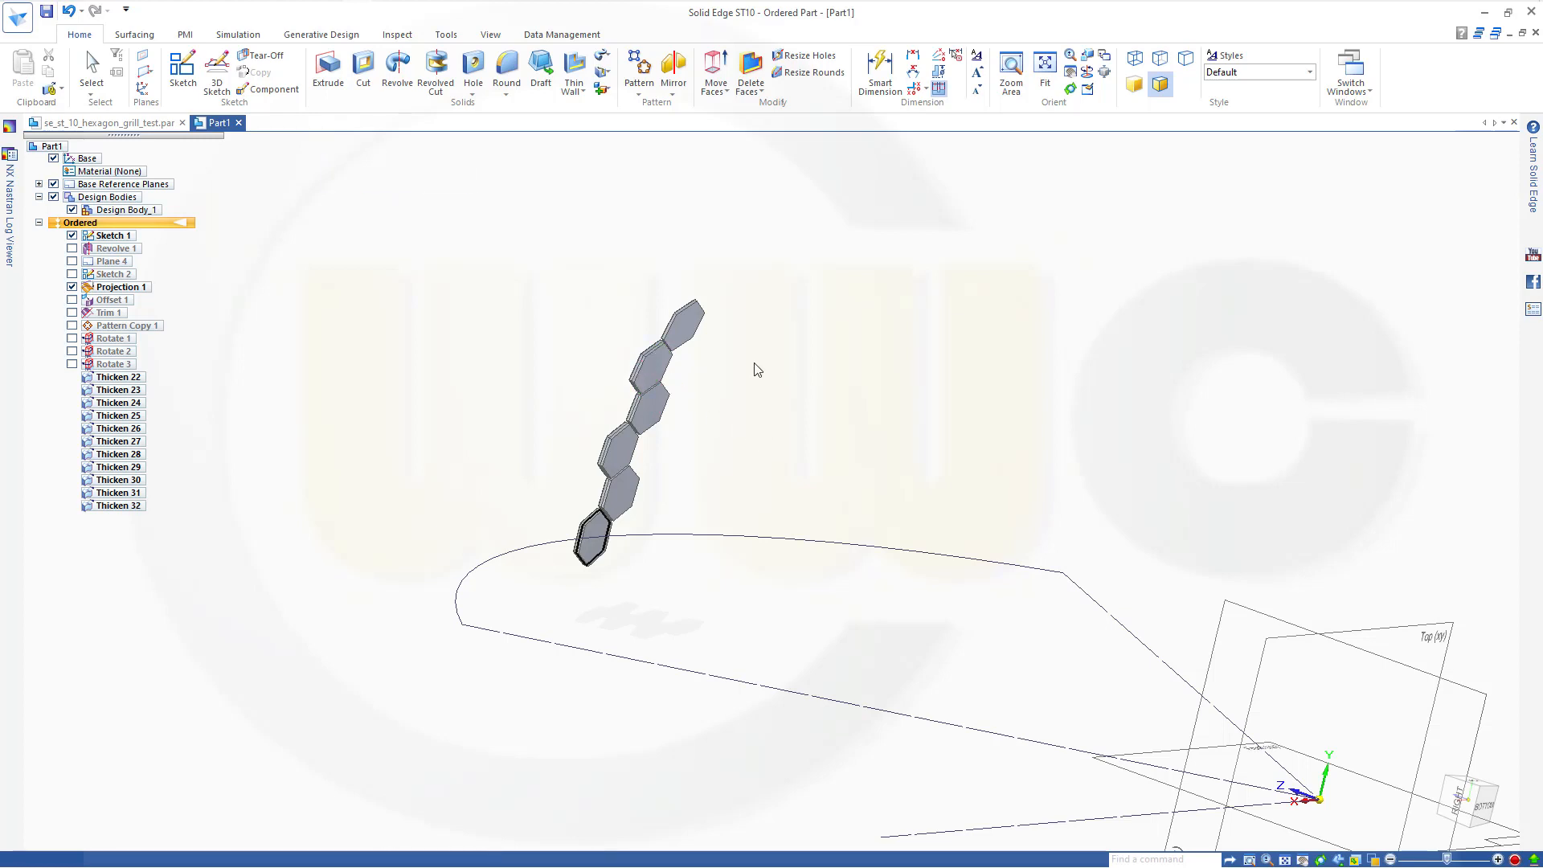
# Thicken the inner face of the top hexagon by 1.00 mm inward, toward the origin.
pyautogui.click(691, 325)
pyautogui.rightClick(780, 399)
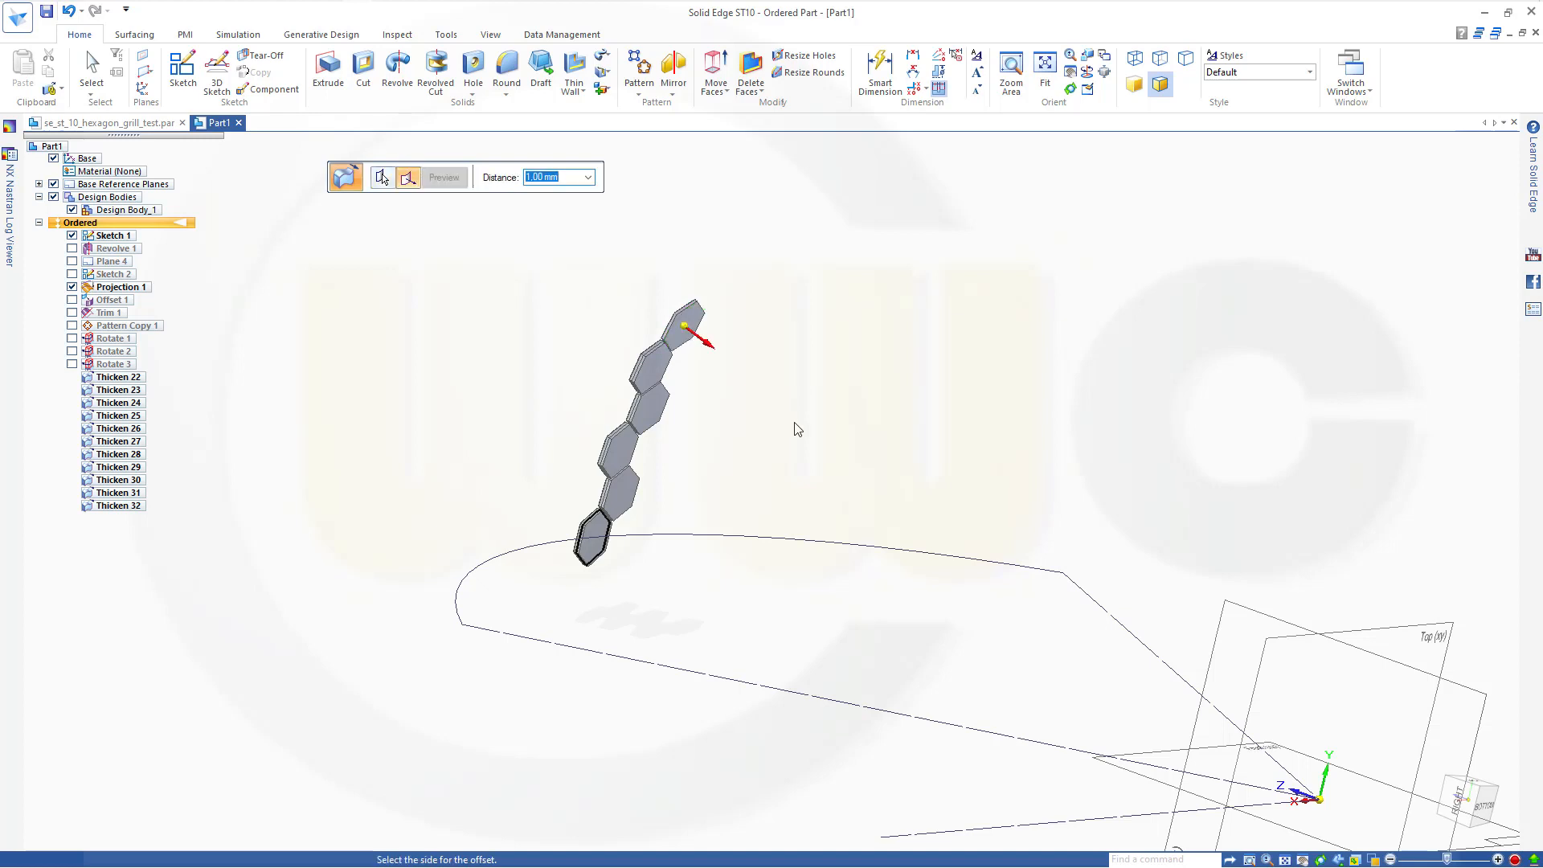
pyautogui.click(796, 429)
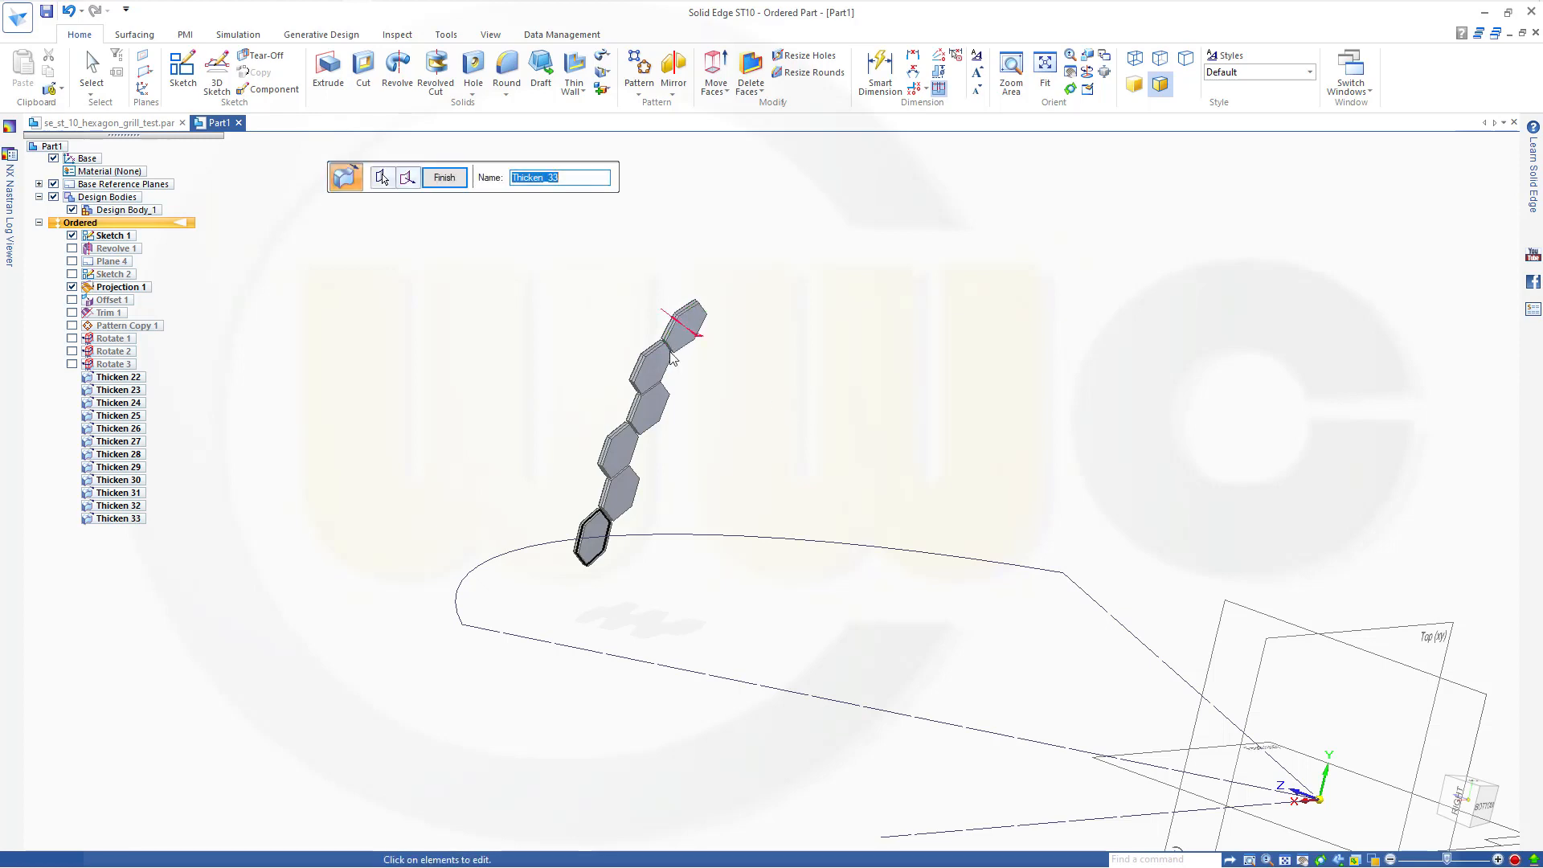
pyautogui.click(445, 177)
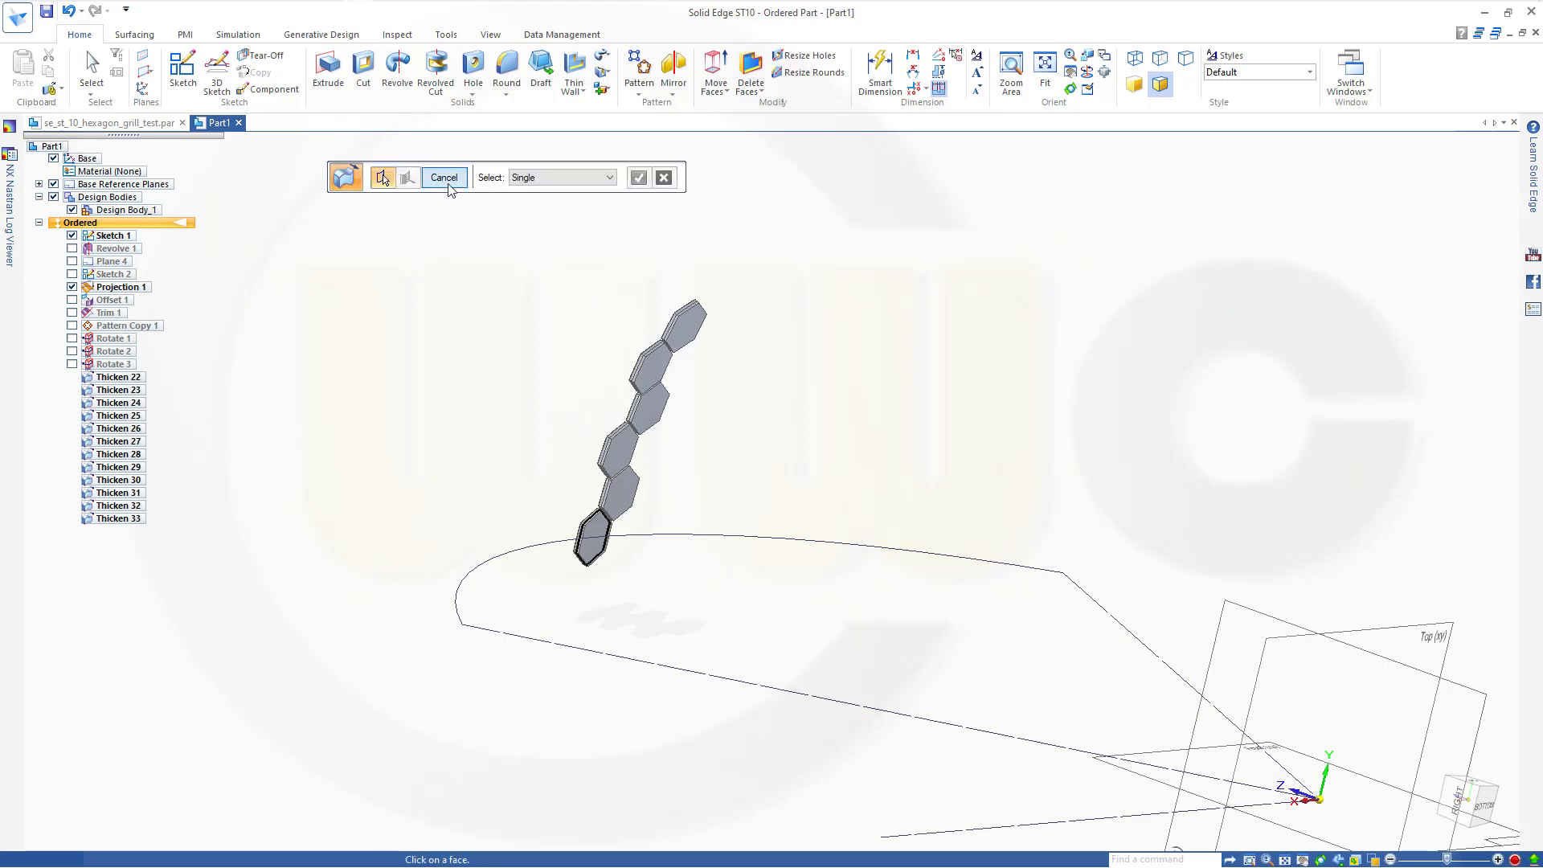
pyautogui.click(447, 178)
# Hide the Projection 1 feature so only the solid hexagon column and Sketch 1 are displayed.
pyautogui.moveTo(572, 536); pyautogui.dragTo(706, 562, button='middle')
pyautogui.scroll(3, 706, 563)
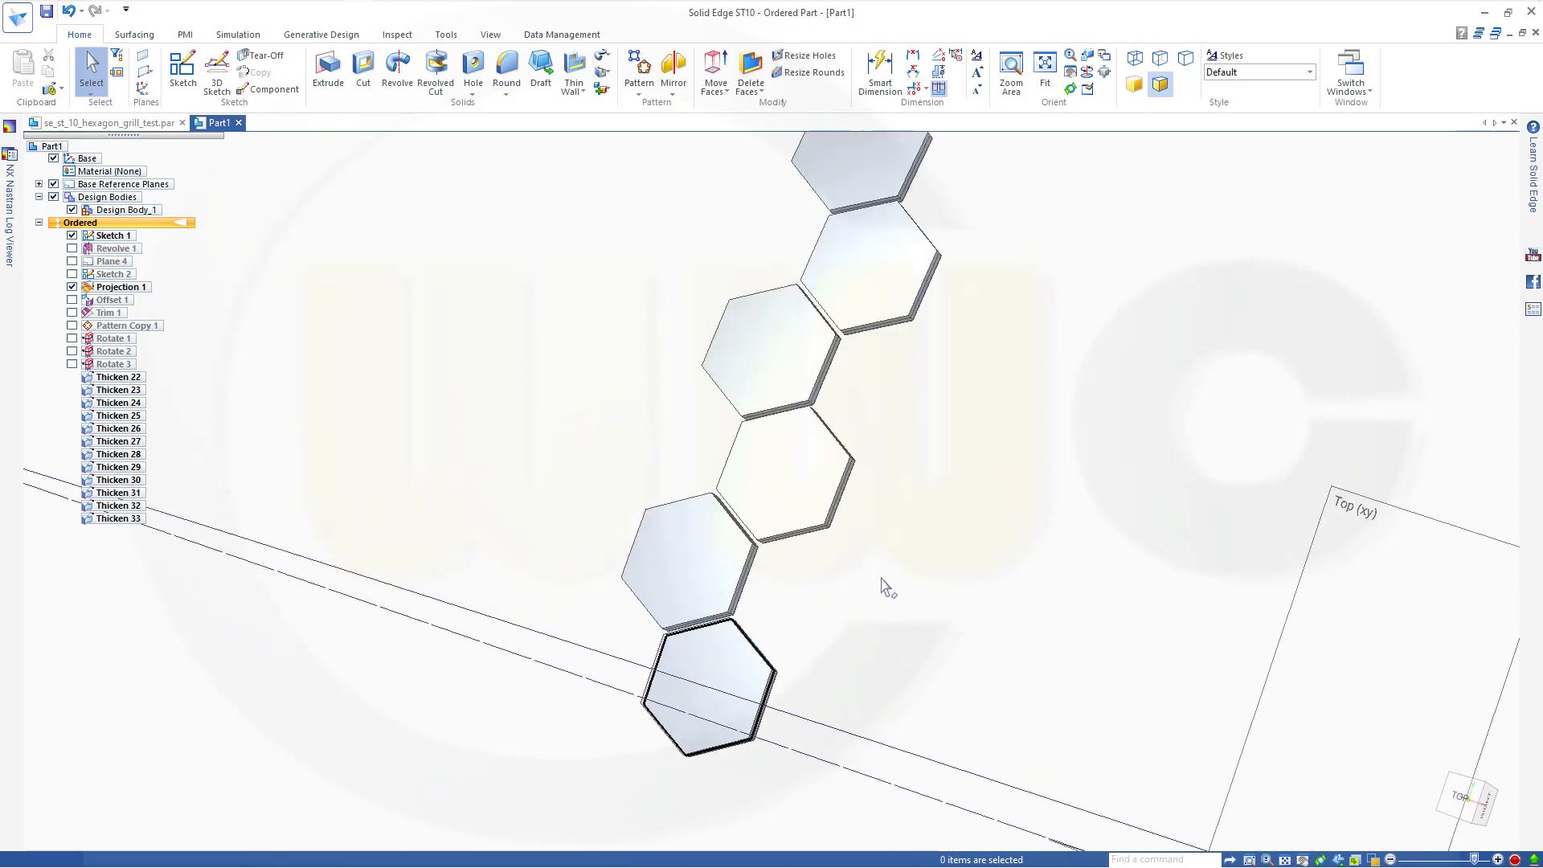
pyautogui.scroll(-1, 884, 578)
pyautogui.scroll(-1, 884, 572)
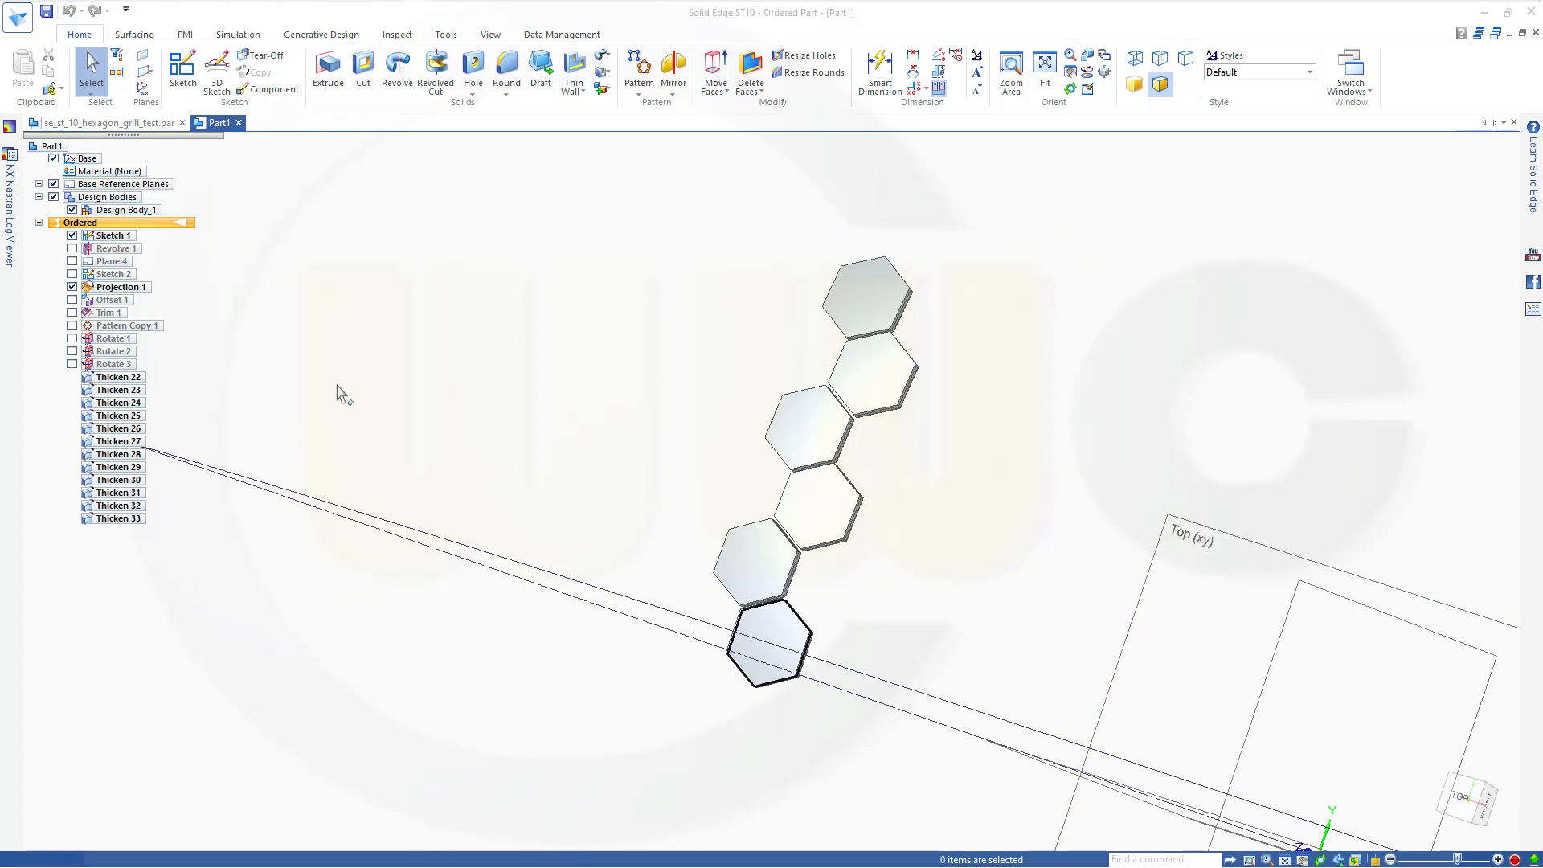
pyautogui.click(73, 286)
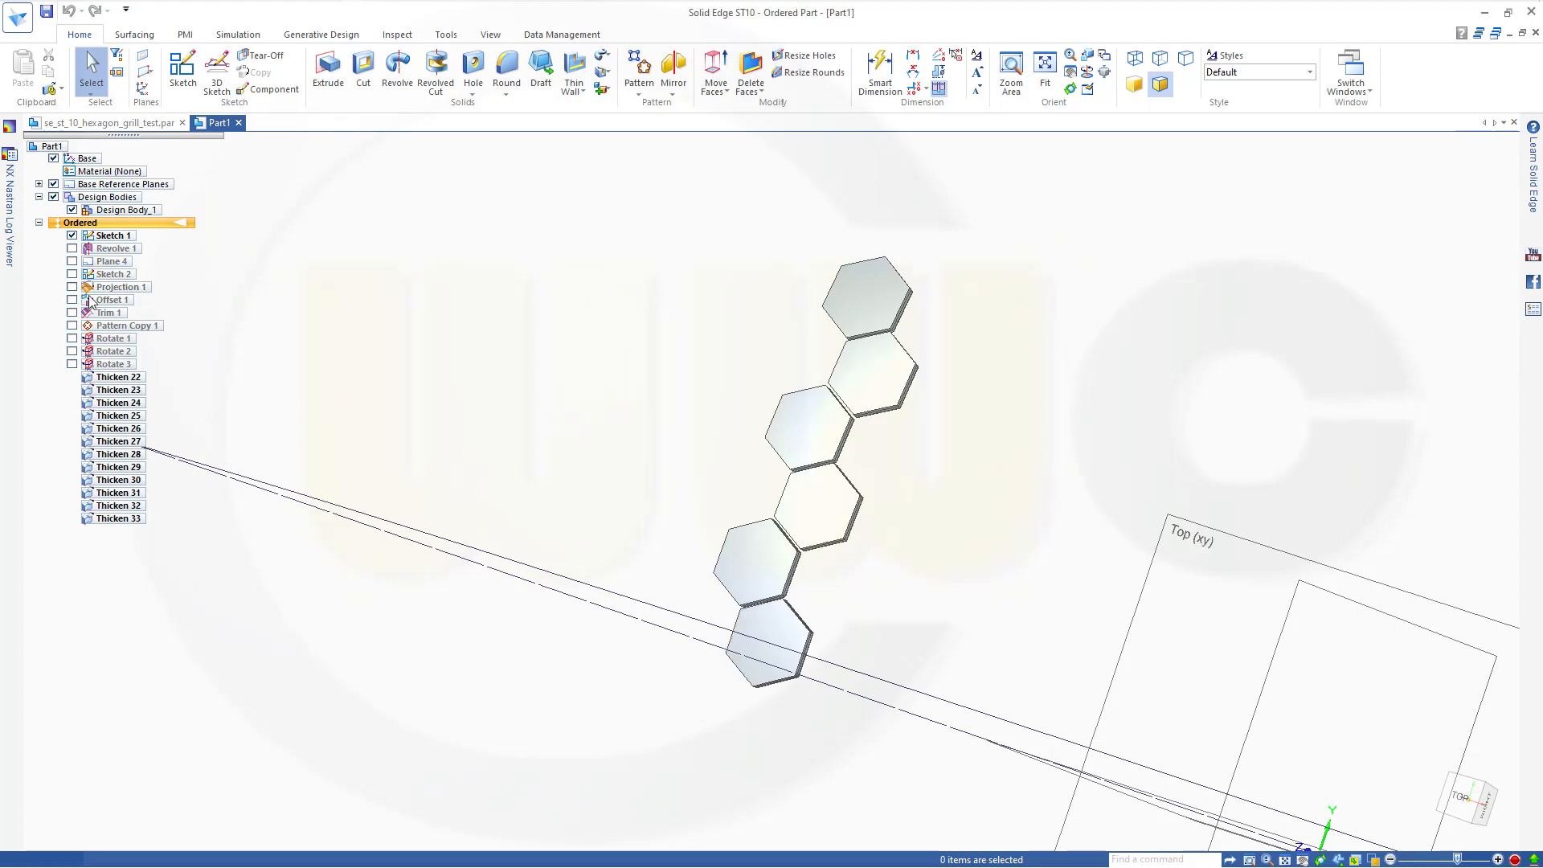
pyautogui.moveTo(365, 336); pyautogui.dragTo(466, 537, button='middle')
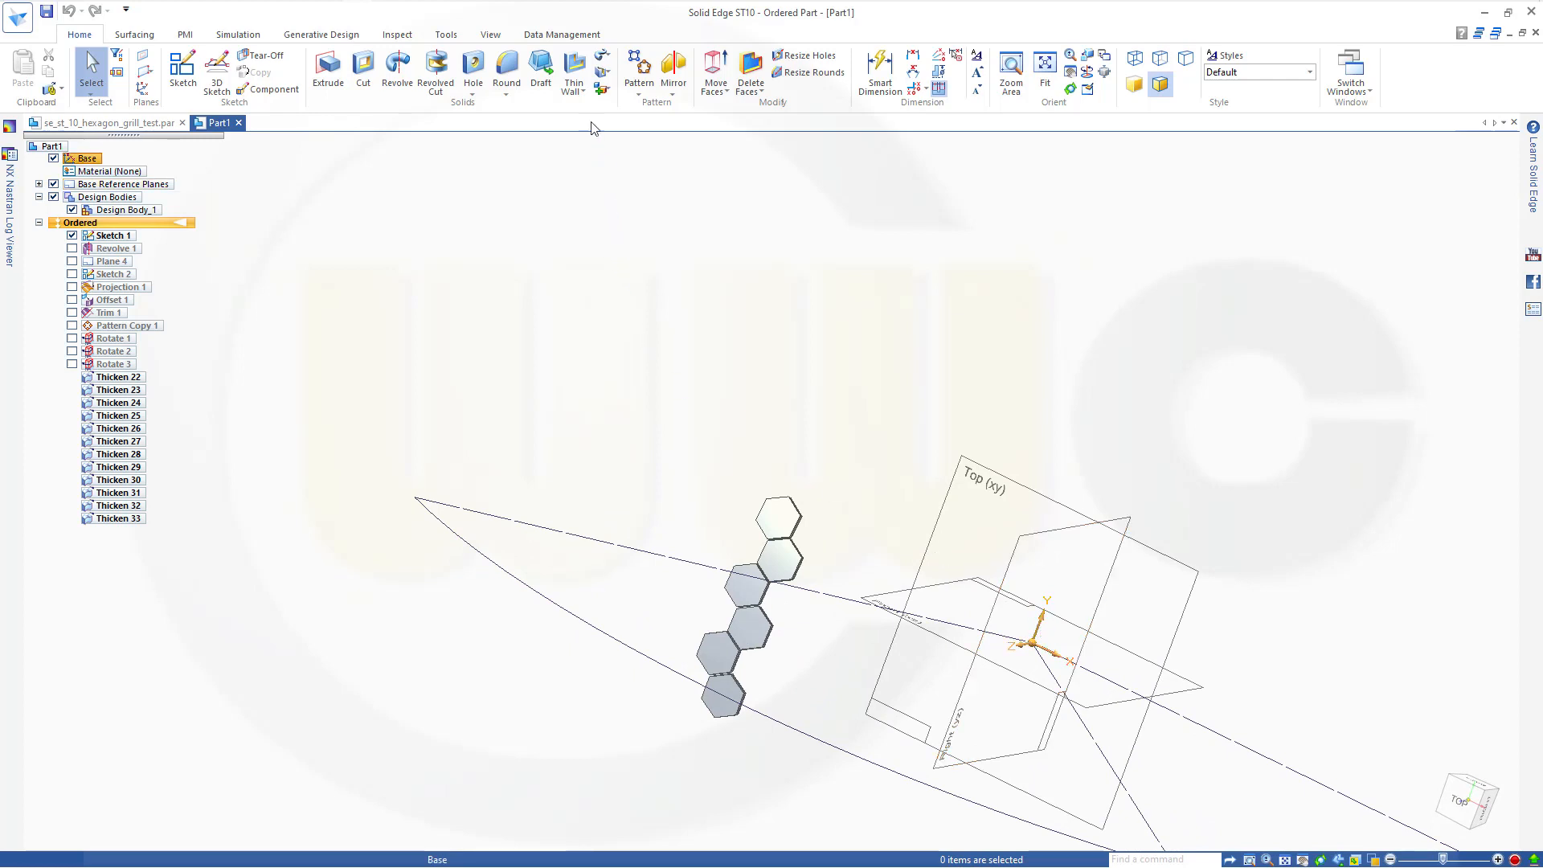
# Start a Body pattern of the solid hexagon column, using the Front (xz) reference plane for its profile.
pyautogui.click(639, 74)
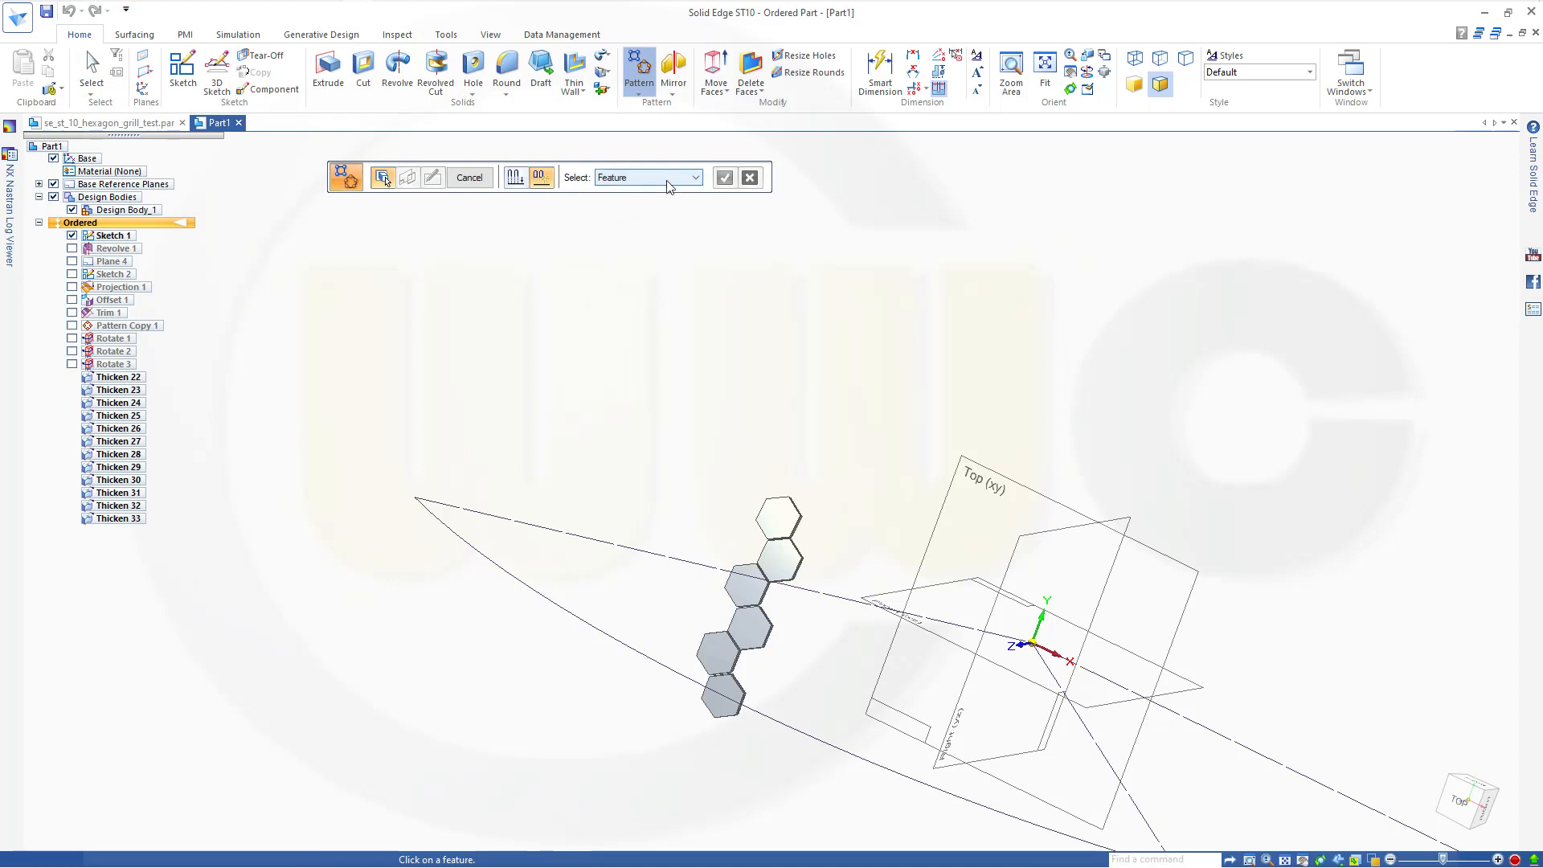
pyautogui.click(696, 178)
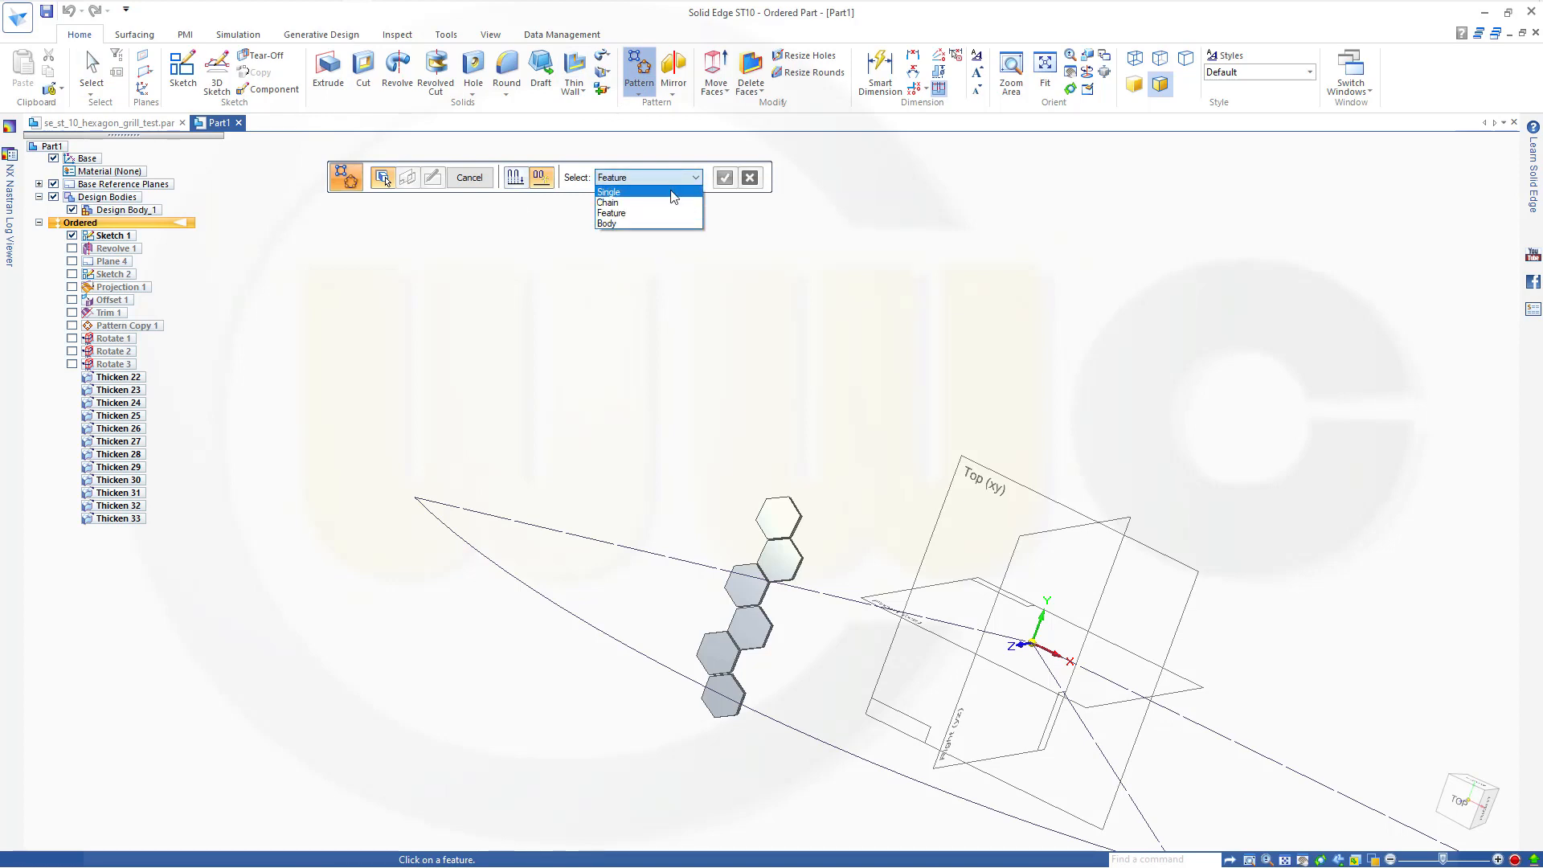
pyautogui.click(609, 223)
pyautogui.click(785, 524)
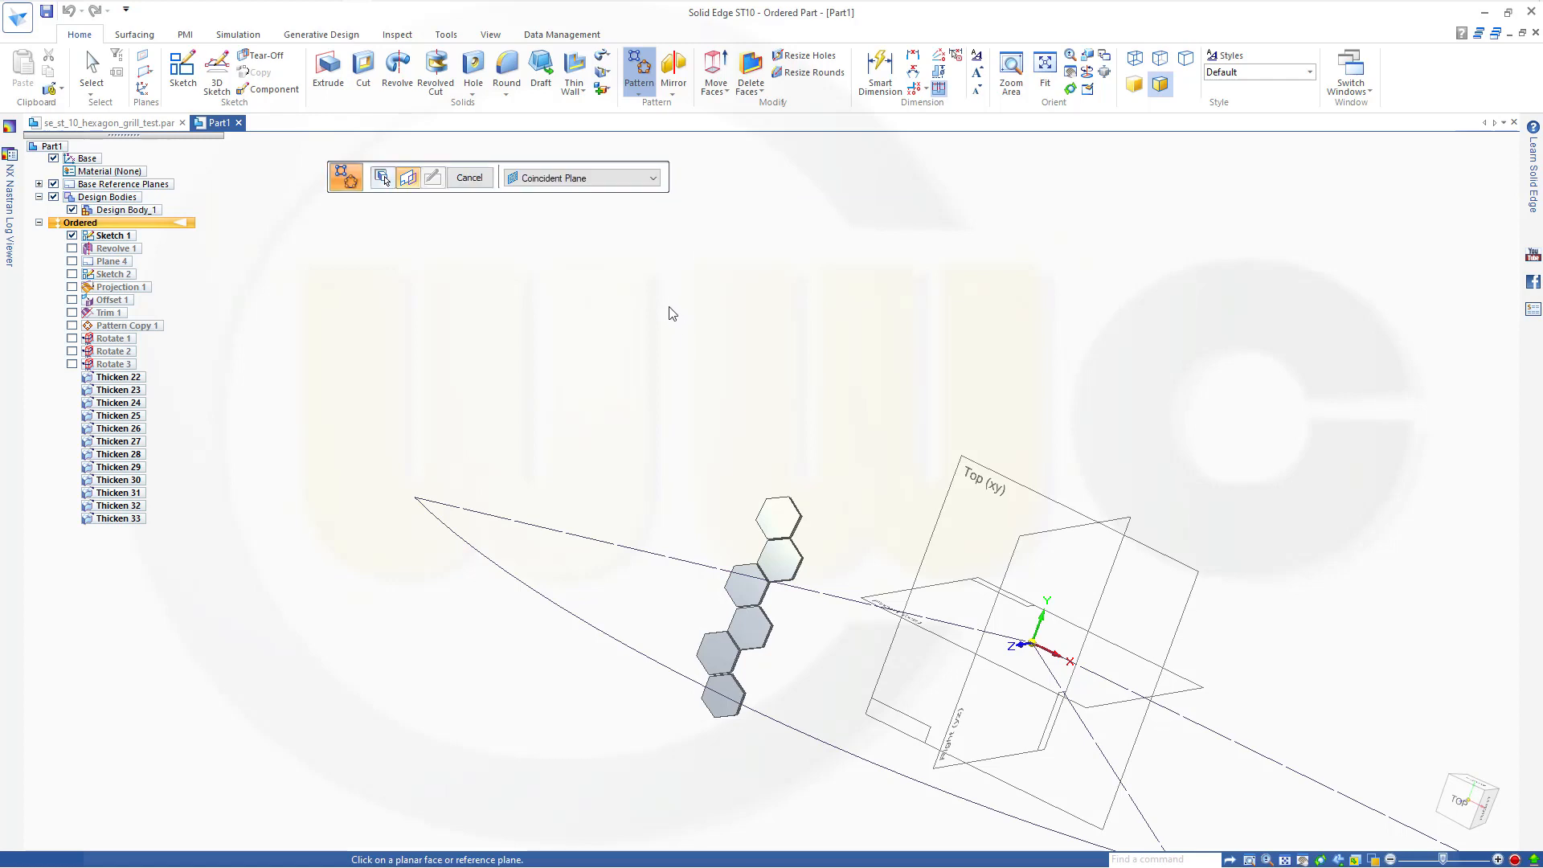
pyautogui.moveTo(645, 332); pyautogui.dragTo(709, 446, button='middle')
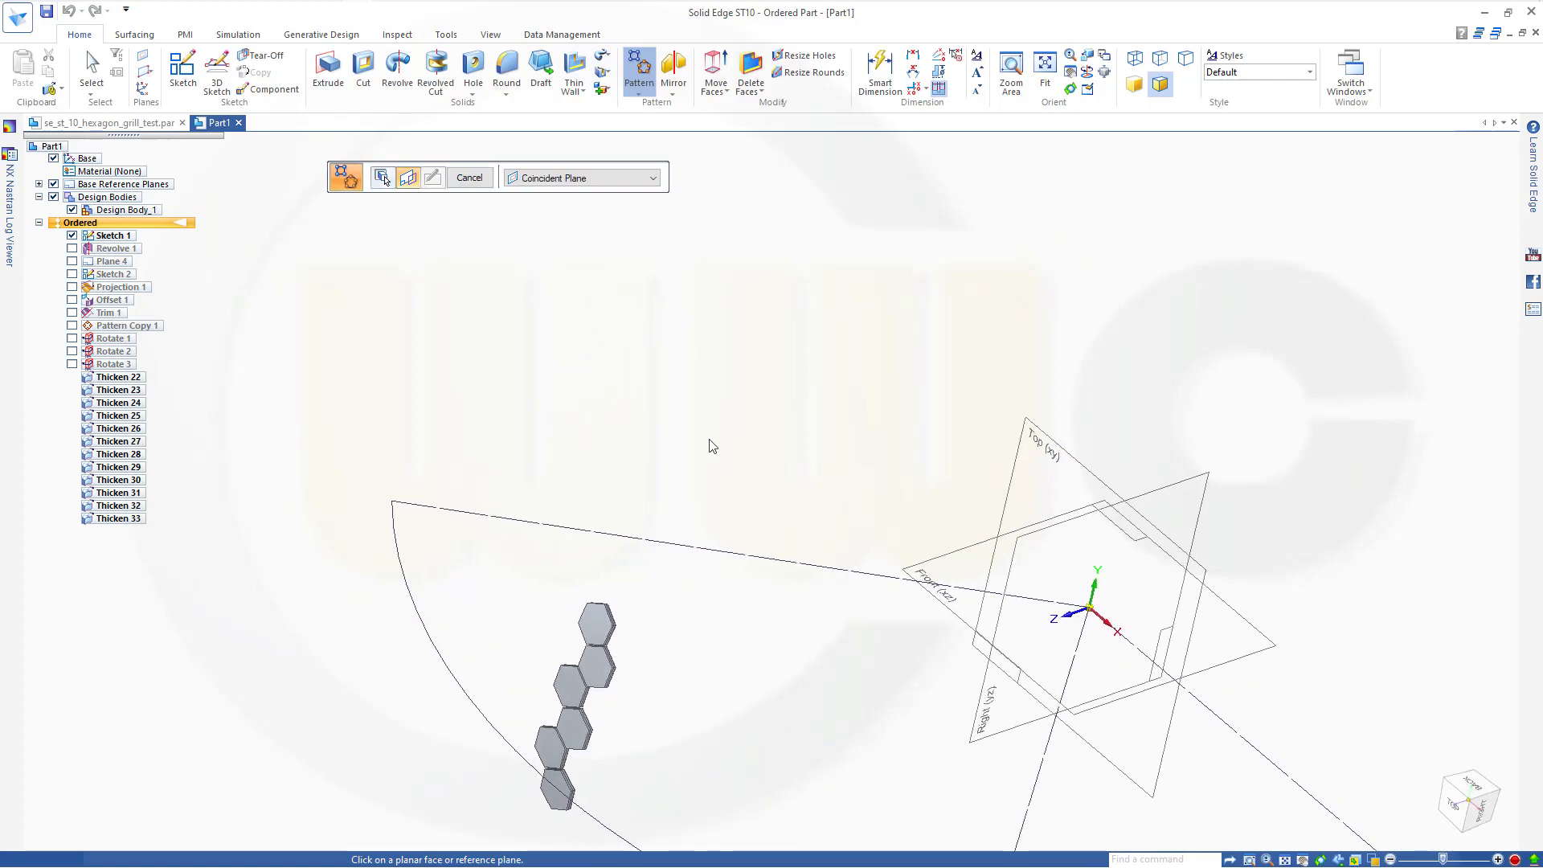
pyautogui.click(958, 623)
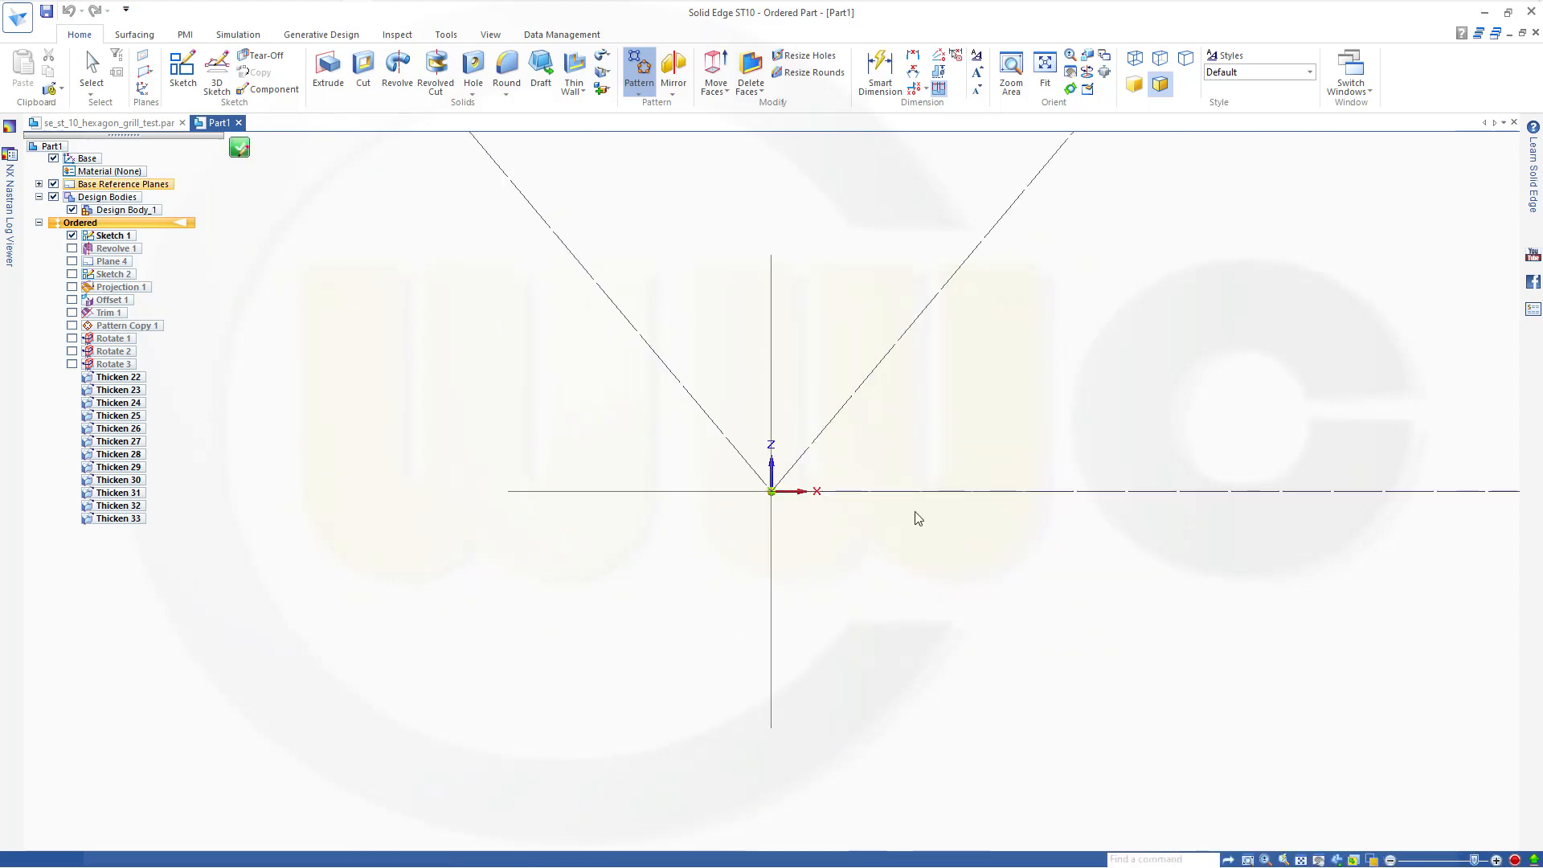
# Place a partial circular pattern with Fixed spacing, centred on the origin, starting on the Z axis at radius about 352 mm and running toward negative X.
pyautogui.scroll(2, 955, 462)
pyautogui.scroll(-3, 957, 457)
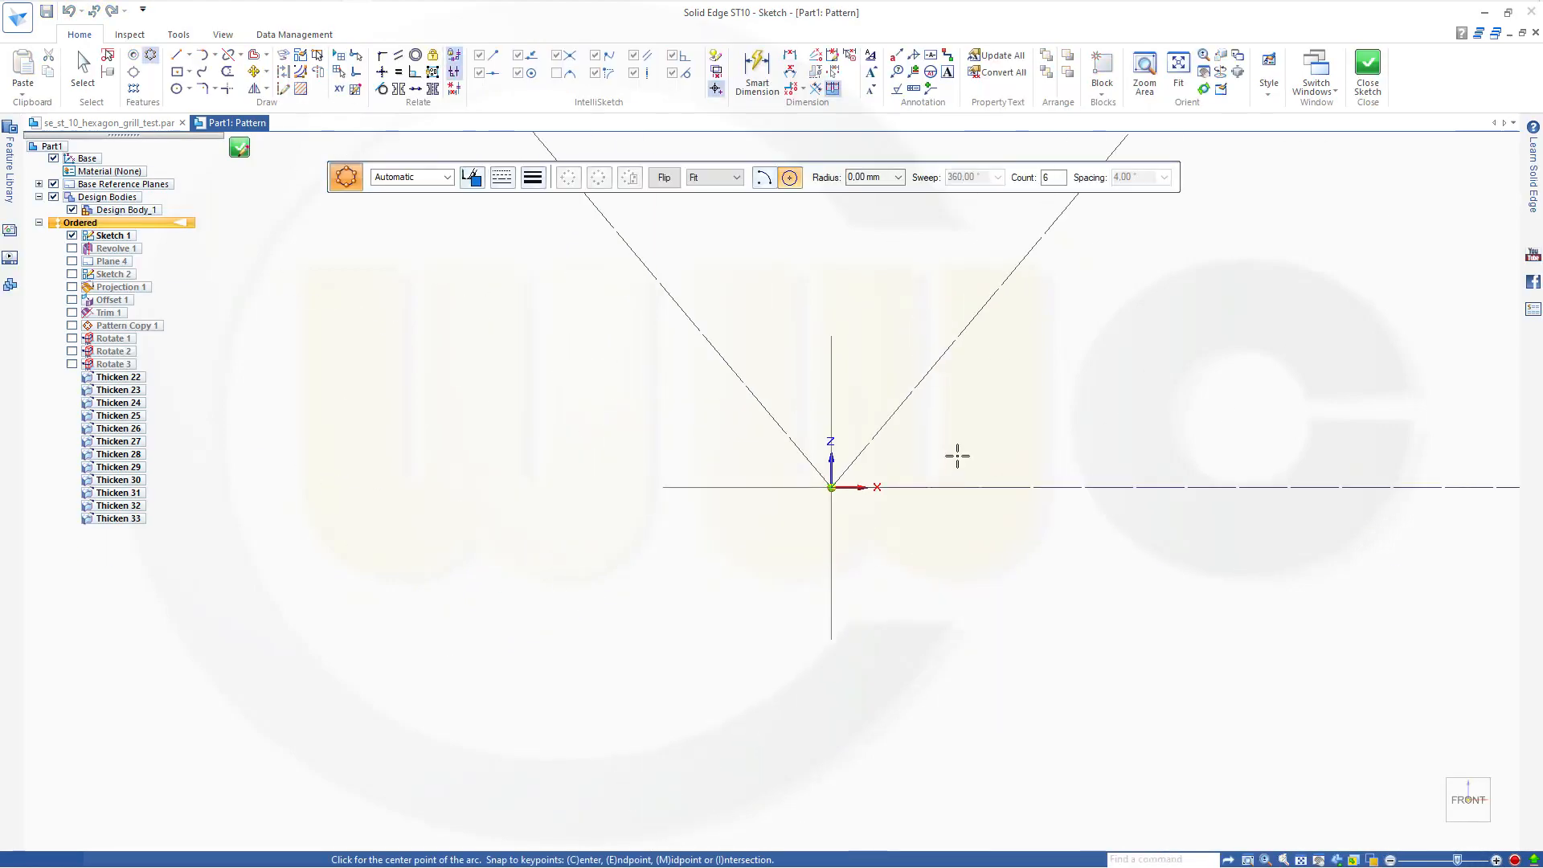
pyautogui.scroll(-4, 956, 348)
pyautogui.scroll(-3, 939, 315)
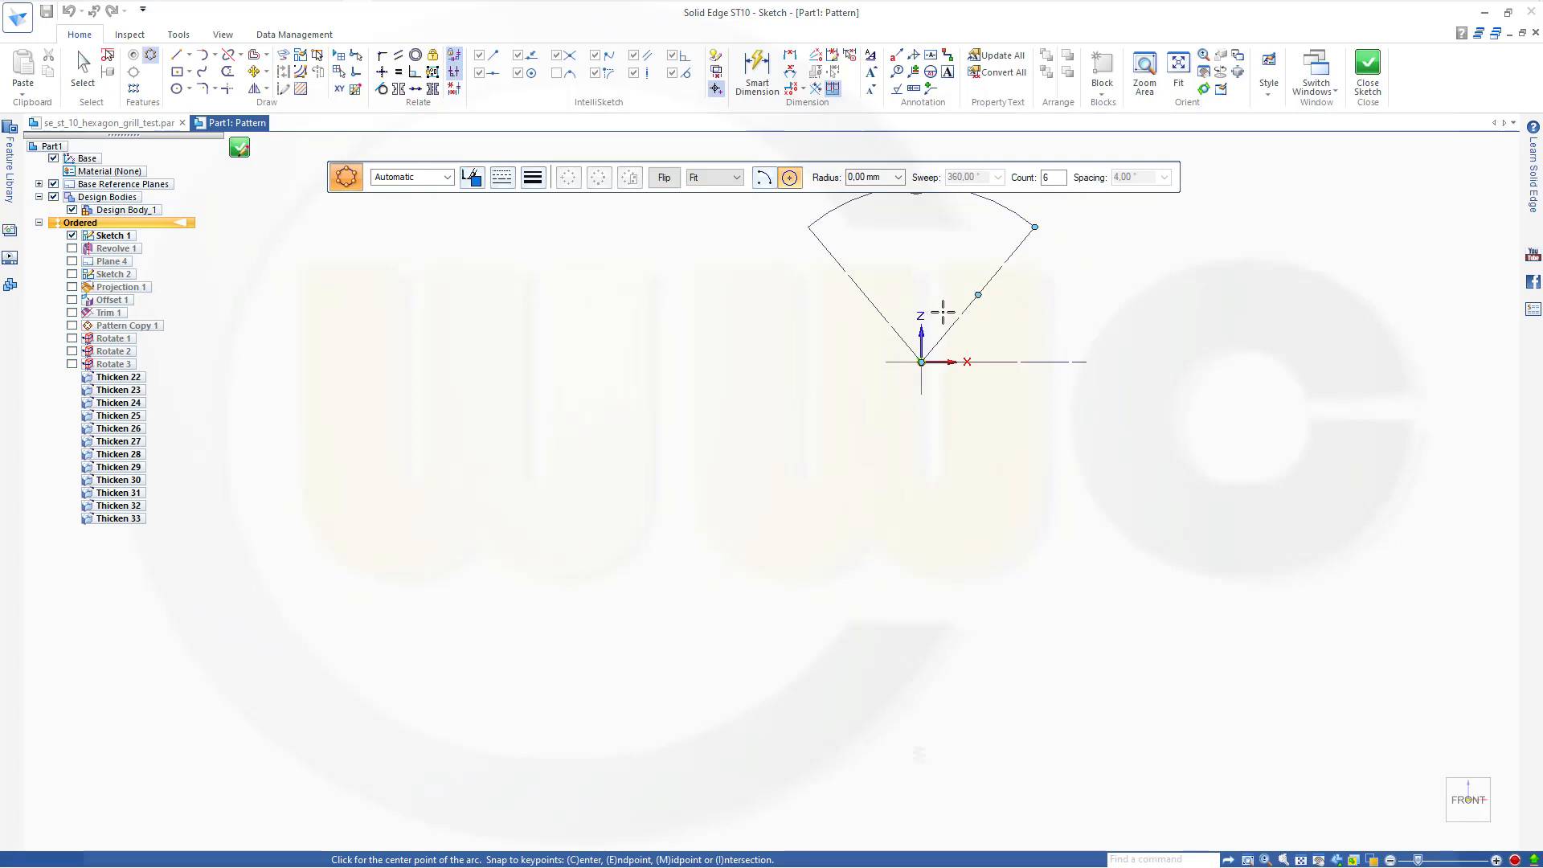
pyautogui.click(765, 178)
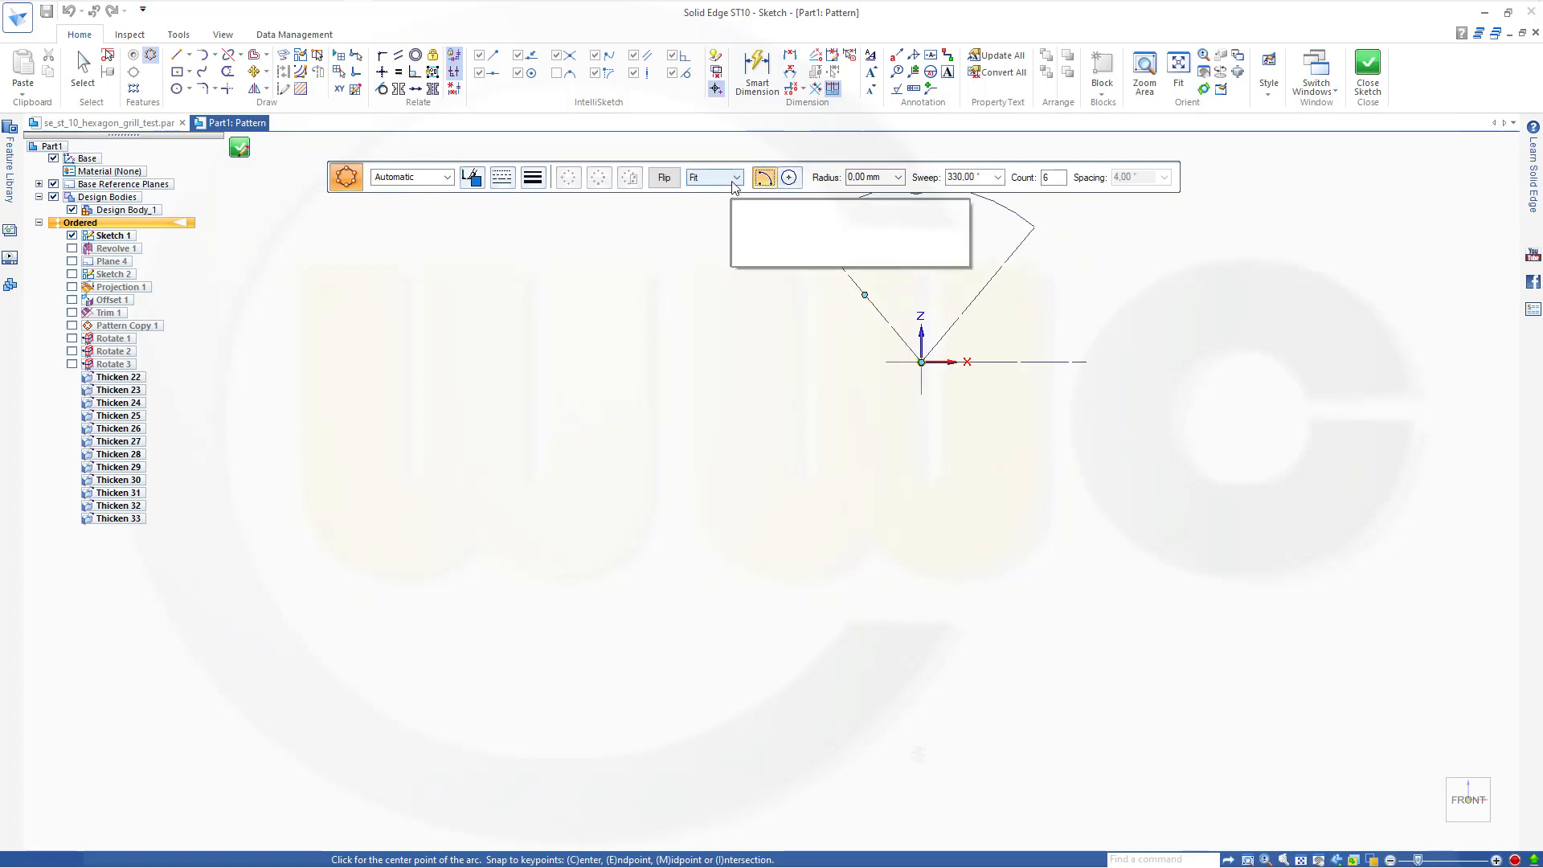
pyautogui.click(724, 177)
pyautogui.click(721, 218)
pyautogui.scroll(-1, 881, 238)
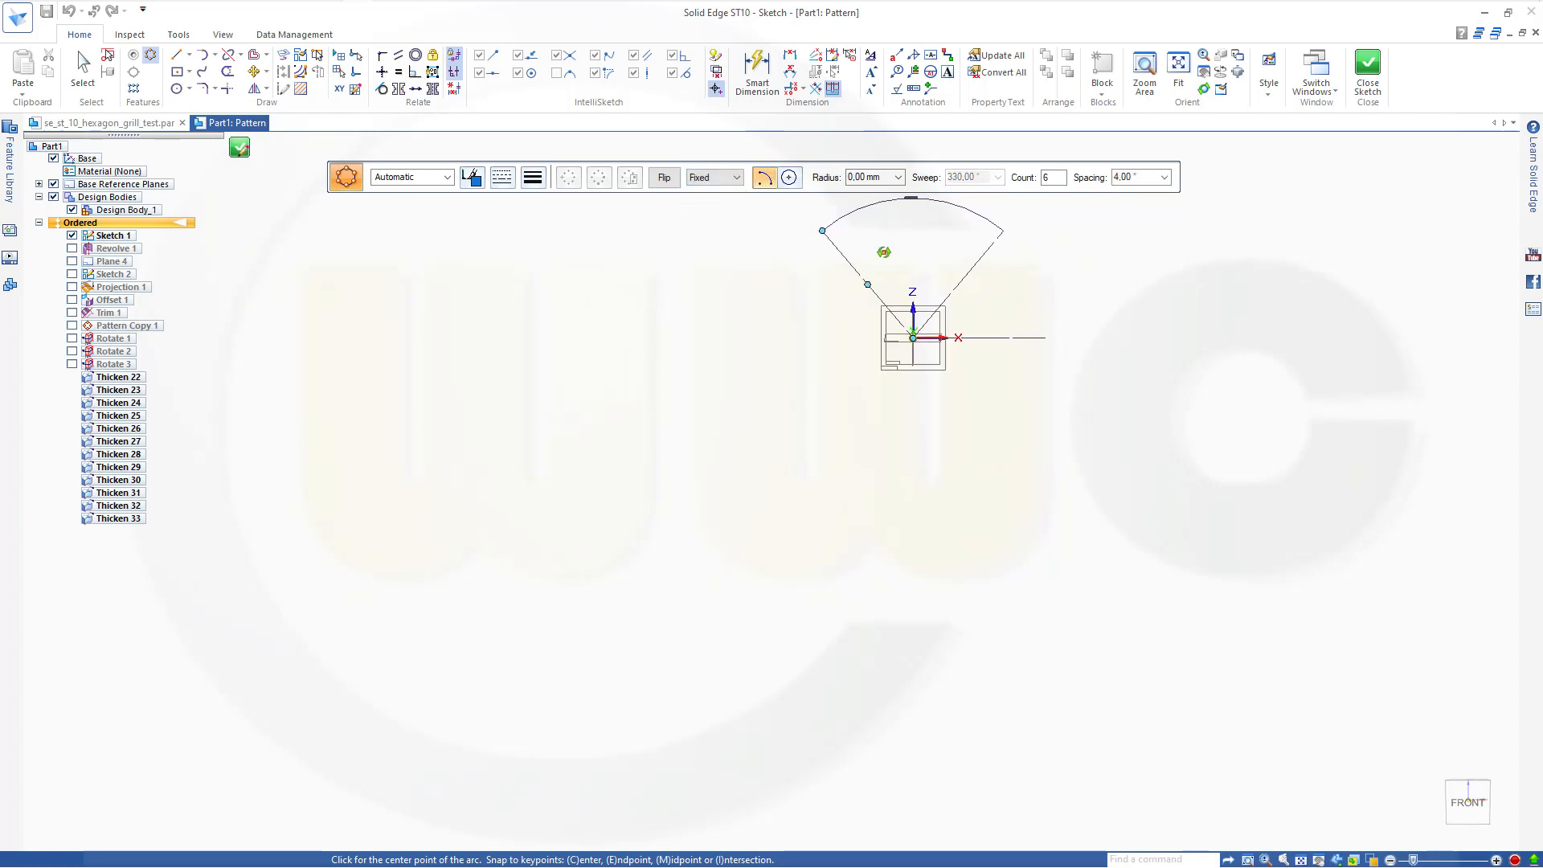
pyautogui.keyDown('shift'); pyautogui.moveTo(828, 269); pyautogui.dragTo(828, 358, button='middle'); pyautogui.keyUp('shift')
pyautogui.scroll(-2, 918, 448)
pyautogui.scroll(4, 924, 446)
pyautogui.scroll(1, 938, 459)
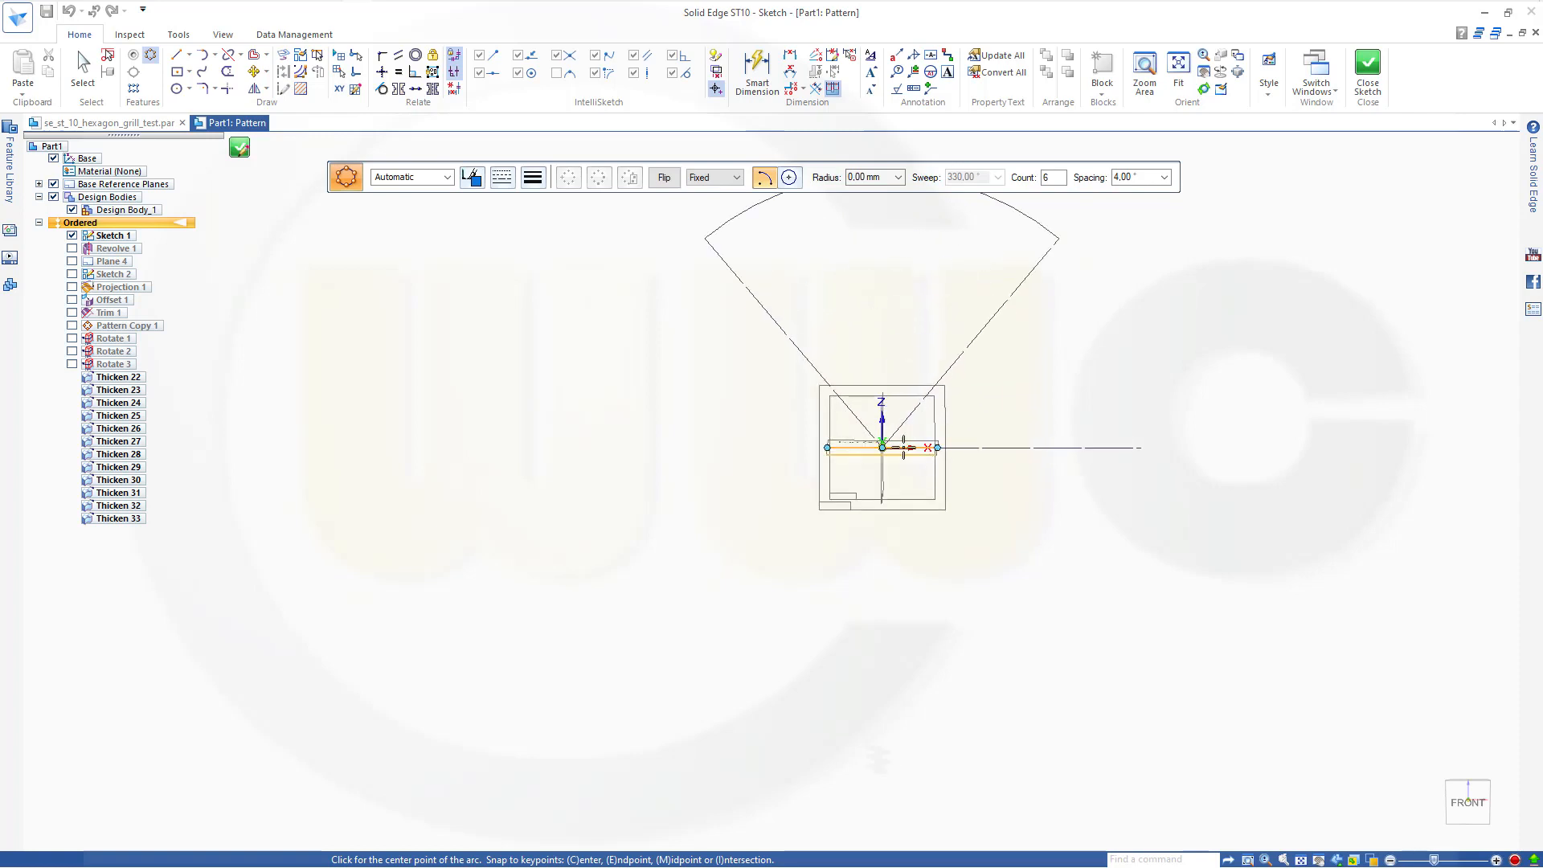
pyautogui.scroll(-2, 902, 446)
pyautogui.click(889, 446)
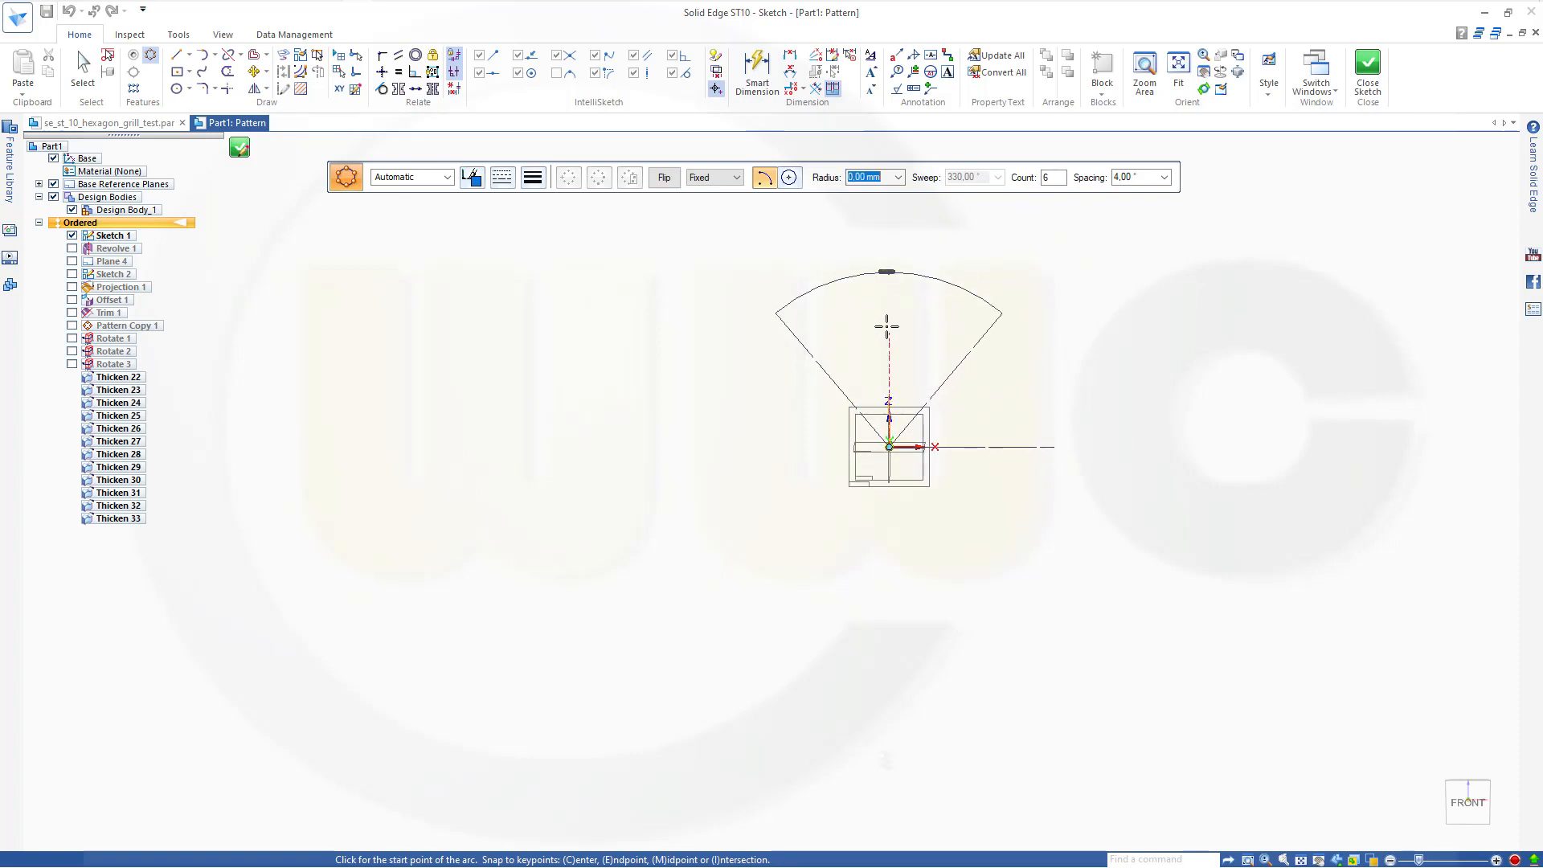
pyautogui.click(890, 271)
pyautogui.click(703, 272)
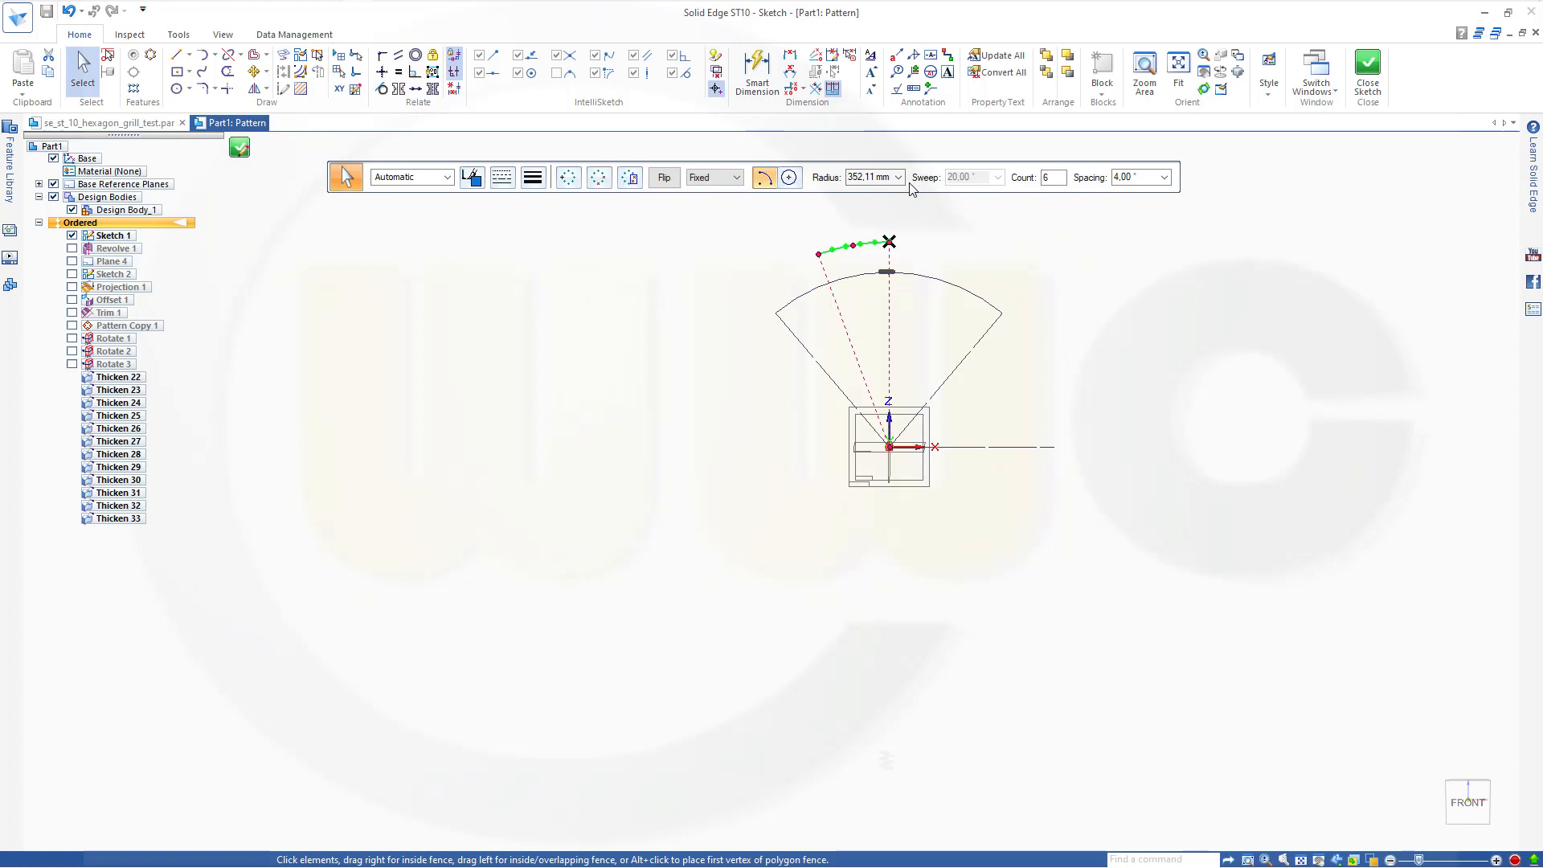
# Set the circular pattern's count to 10 and spacing to 3.50°, close the profile and finish the body pattern.
pyautogui.click(1055, 178)
pyautogui.click(1149, 180)
pyautogui.doubleClick(1149, 180)
pyautogui.press('Tab')
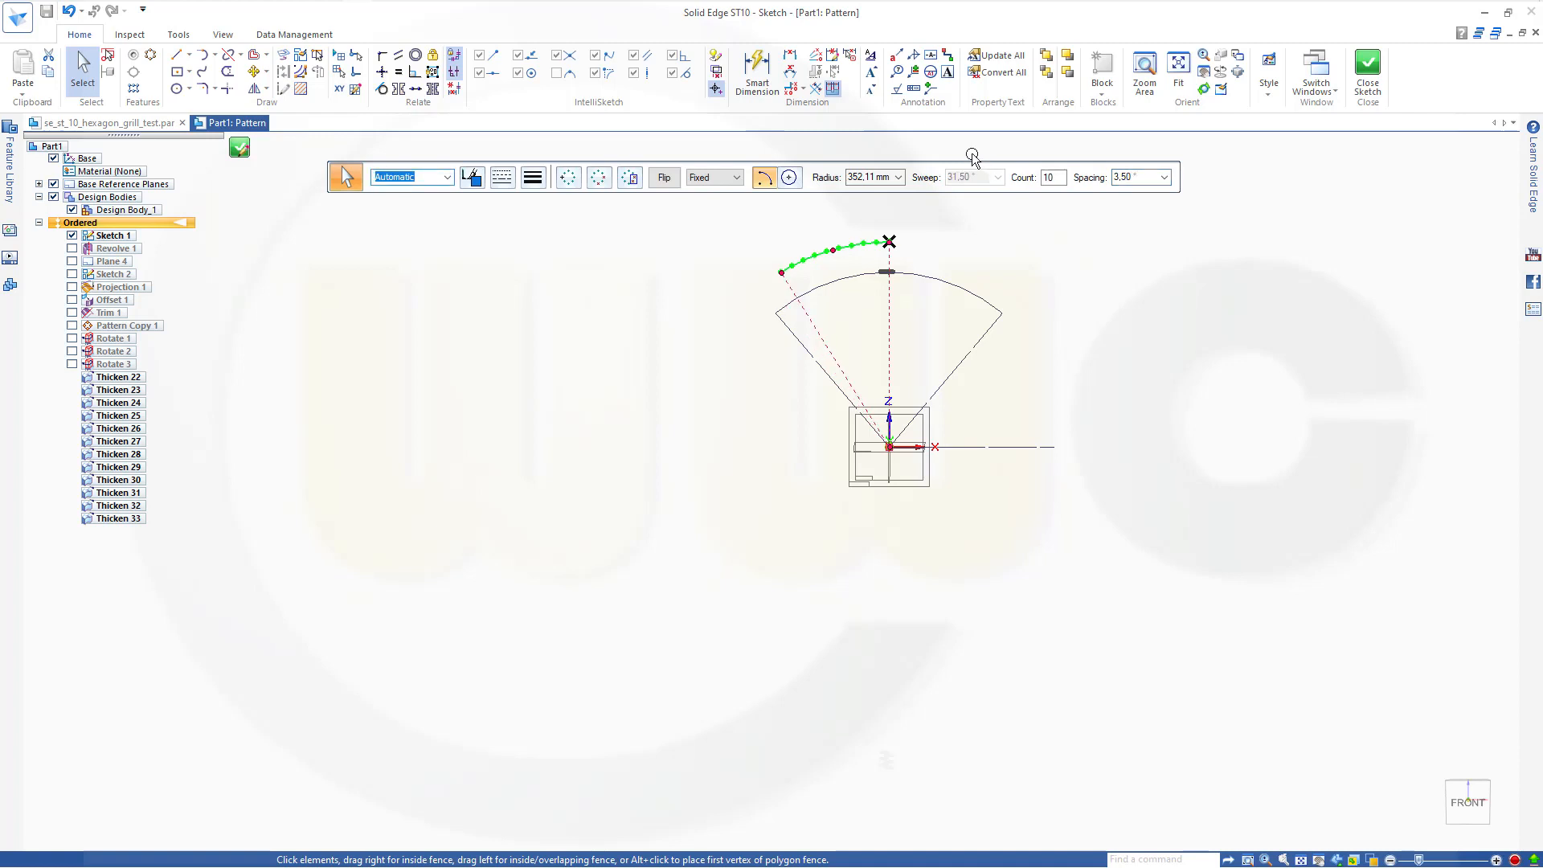
pyautogui.click(637, 363)
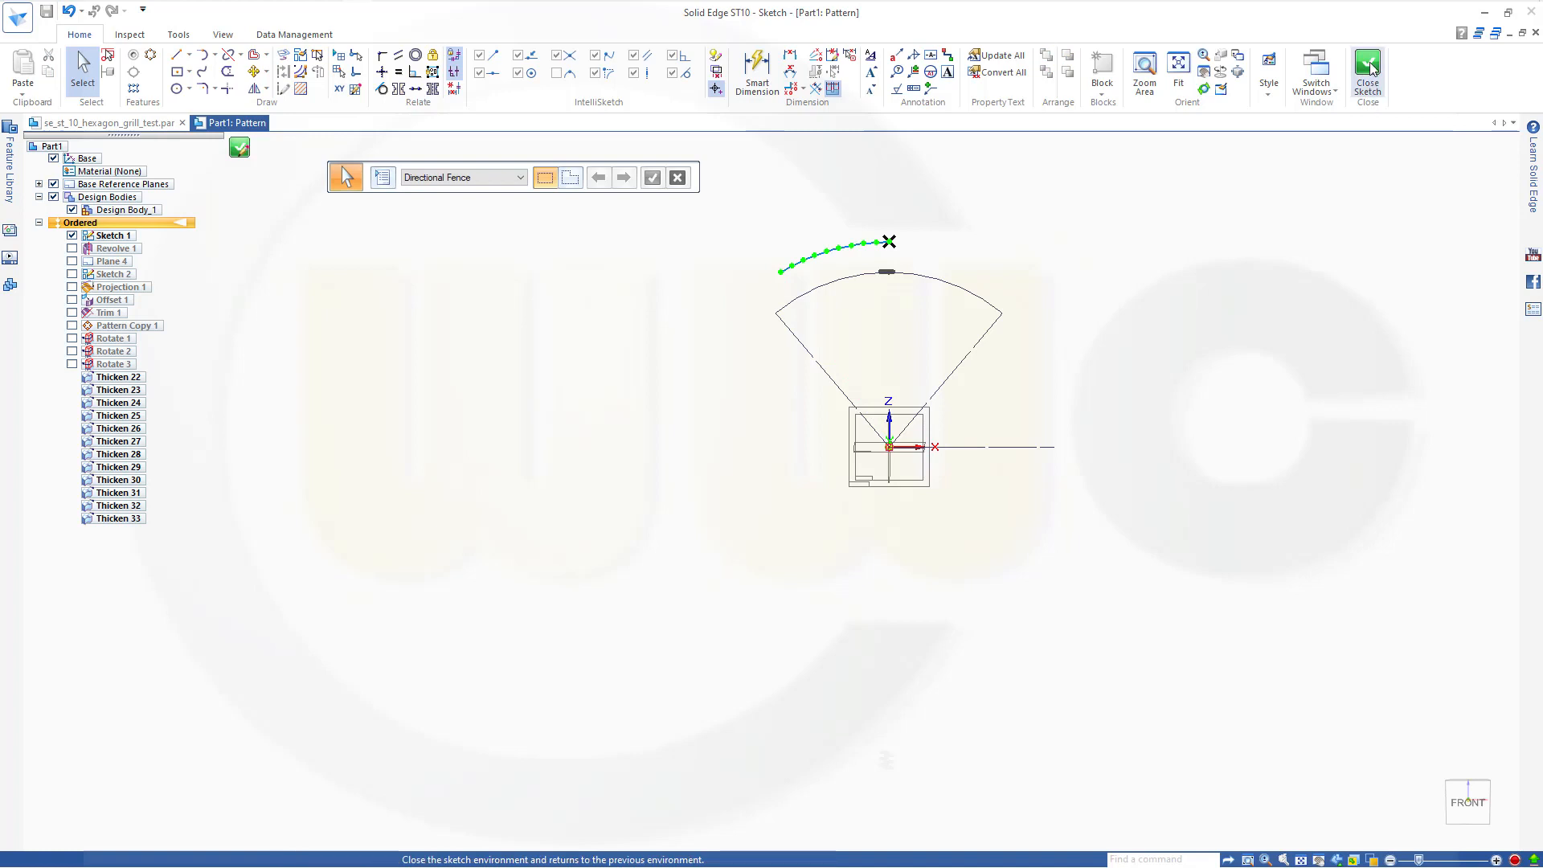
pyautogui.click(1361, 91)
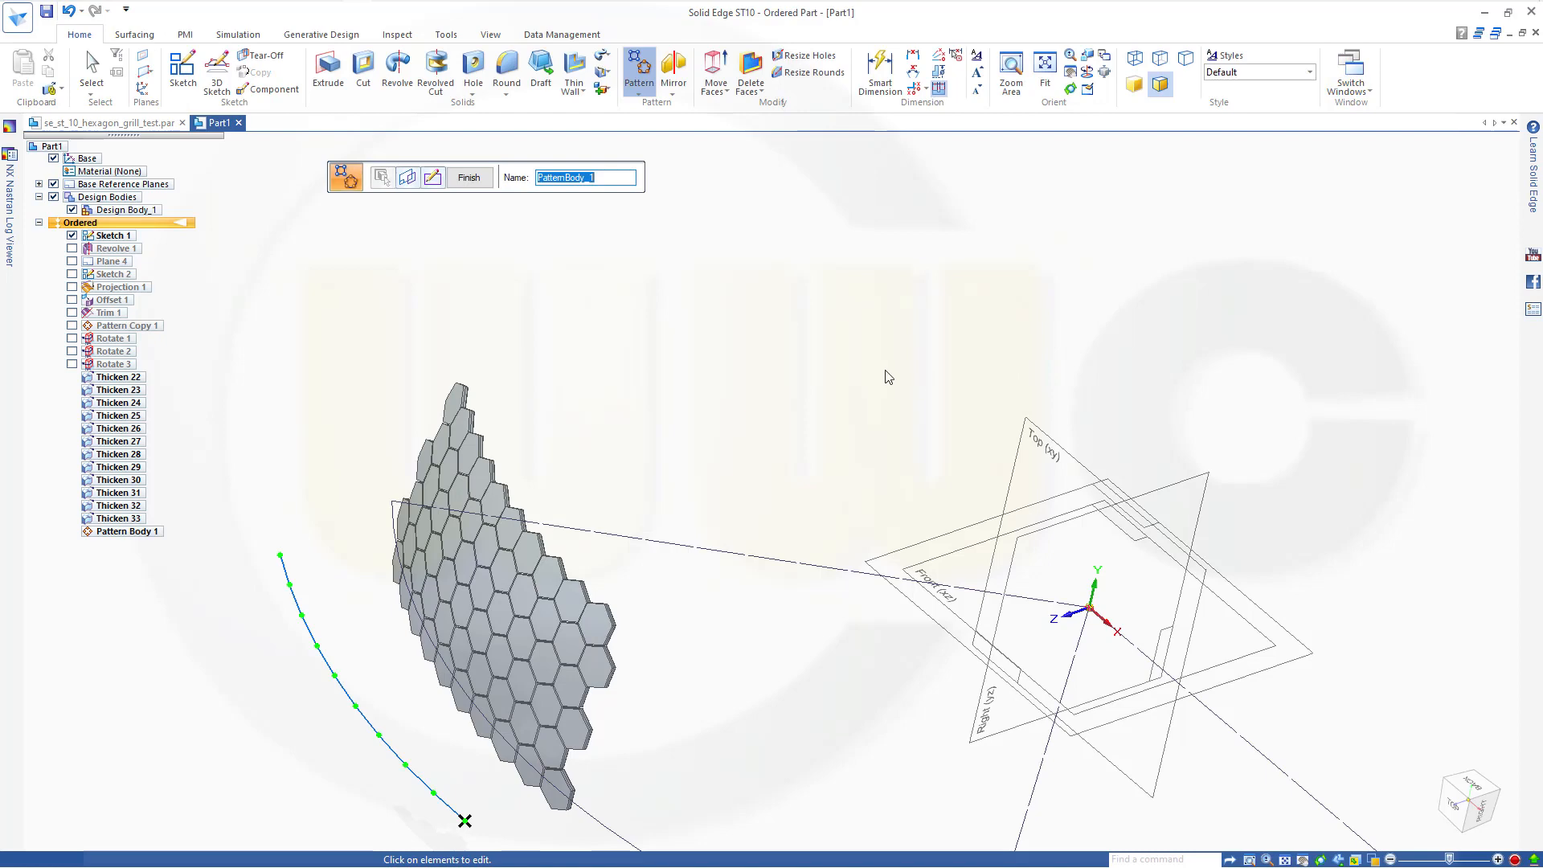
pyautogui.moveTo(888, 377)
pyautogui.mouseDown(button='middle')
pyautogui.moveTo(933, 269)
pyautogui.moveTo(981, 286)
pyautogui.mouseUp(button='middle')
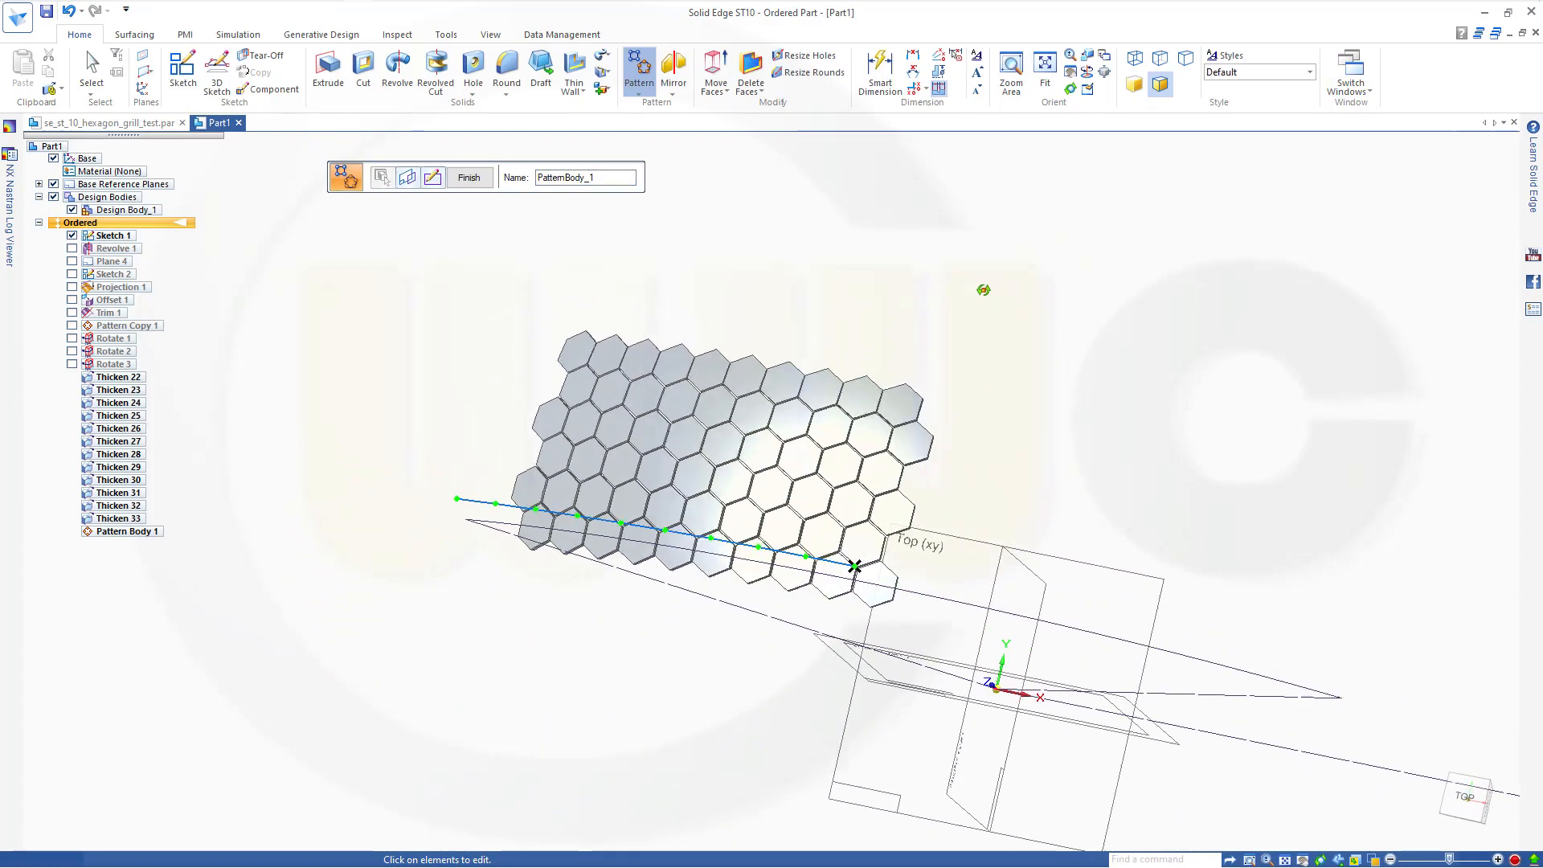
pyautogui.click(468, 178)
pyautogui.scroll(-2, 523, 306)
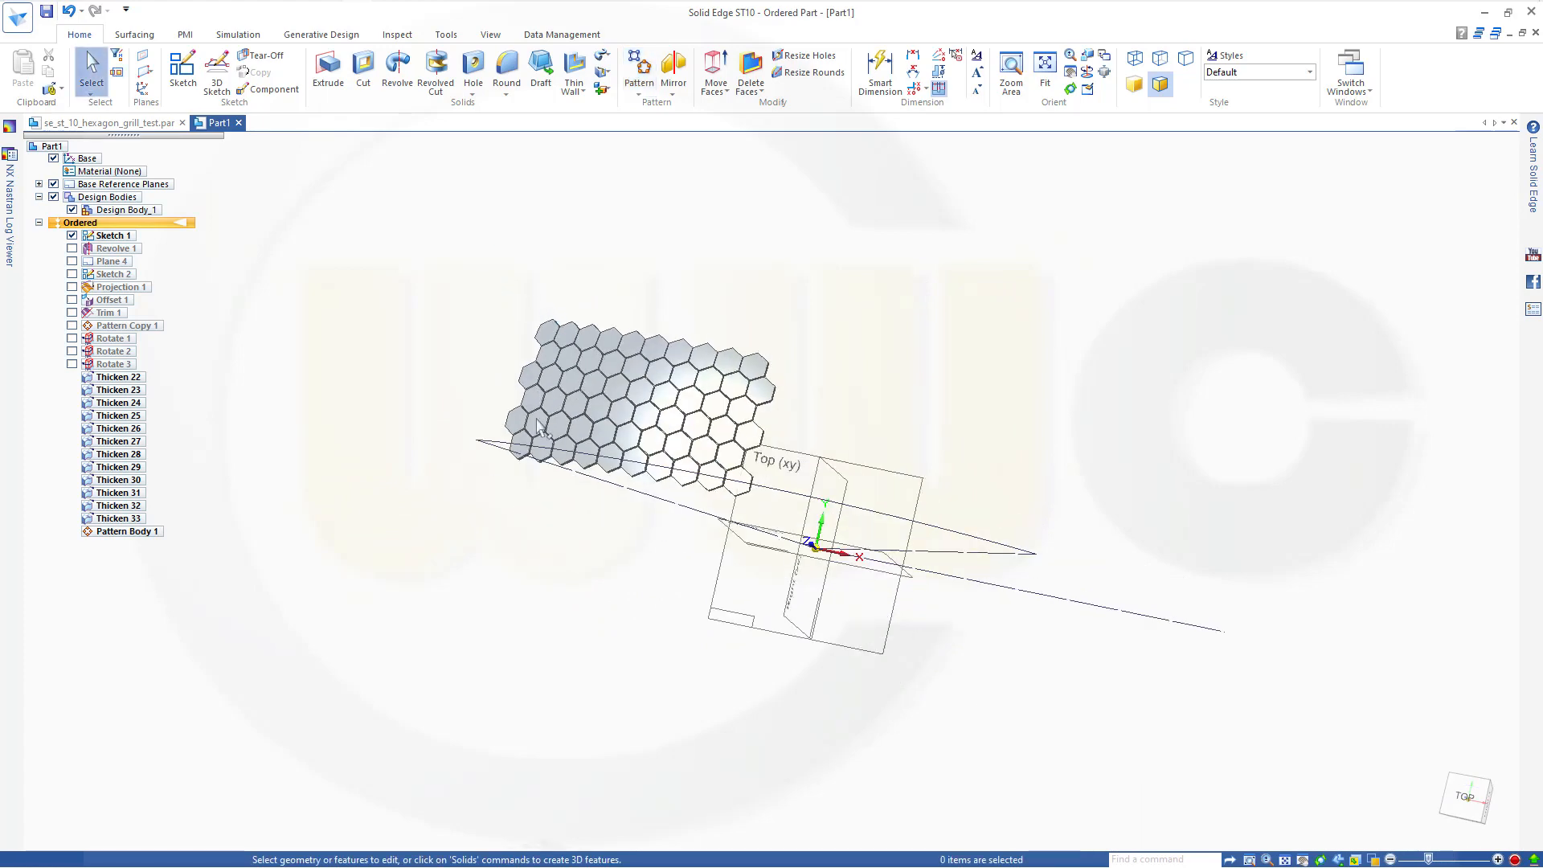
# Mirror the patterned hexagon body about the Right (yz) plane with Mirror Copy Part.
pyautogui.moveTo(537, 426)
pyautogui.mouseDown(button='middle')
pyautogui.moveTo(596, 492)
pyautogui.moveTo(630, 485)
pyautogui.moveTo(623, 462)
pyautogui.moveTo(531, 464)
pyautogui.moveTo(534, 532)
pyautogui.moveTo(567, 540)
pyautogui.mouseUp(button='middle')
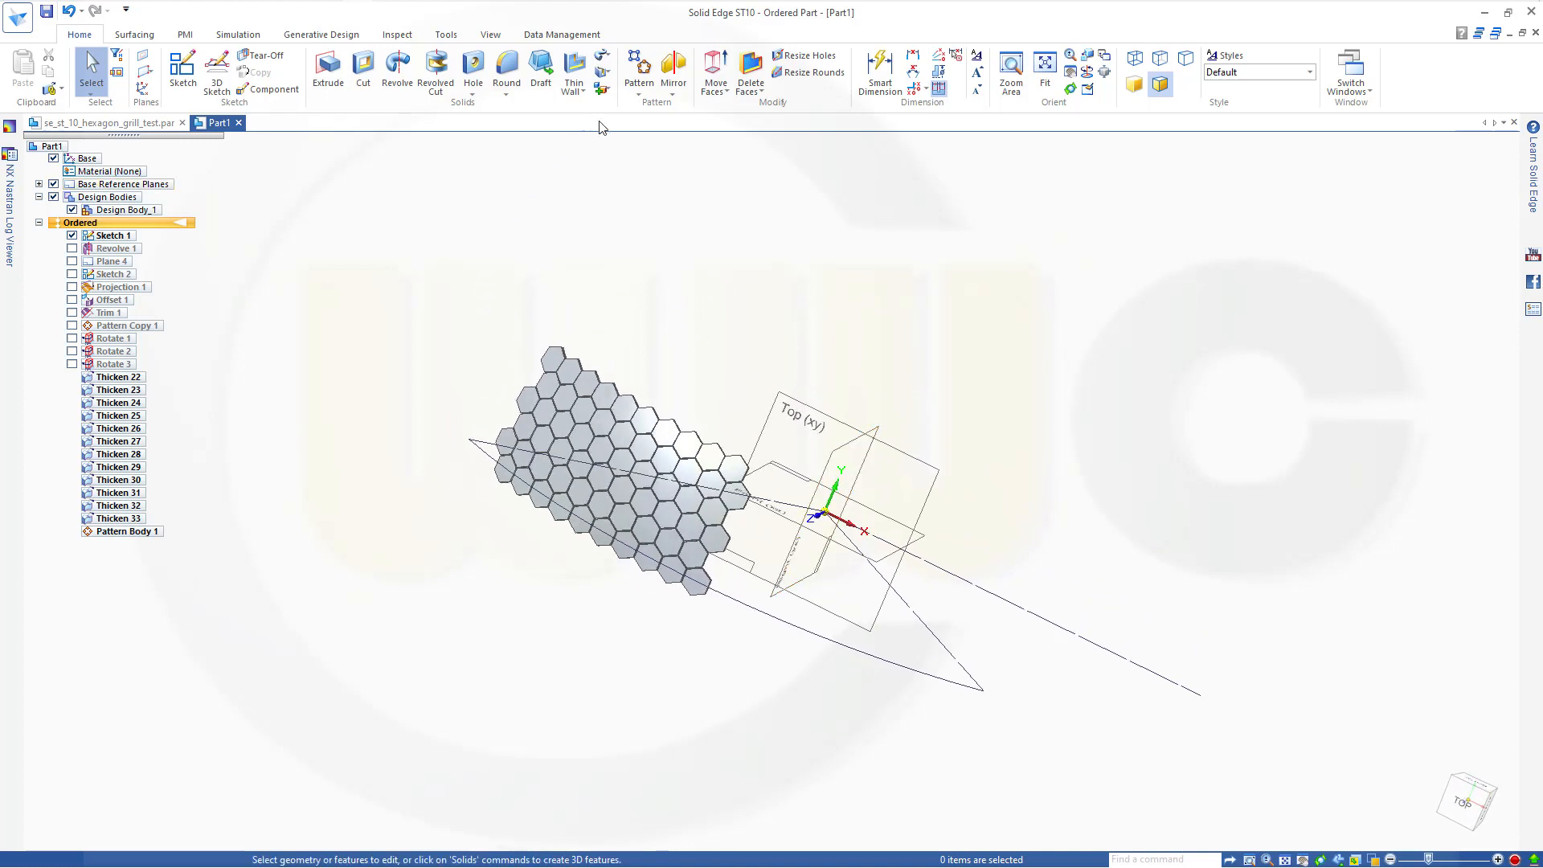
pyautogui.click(674, 93)
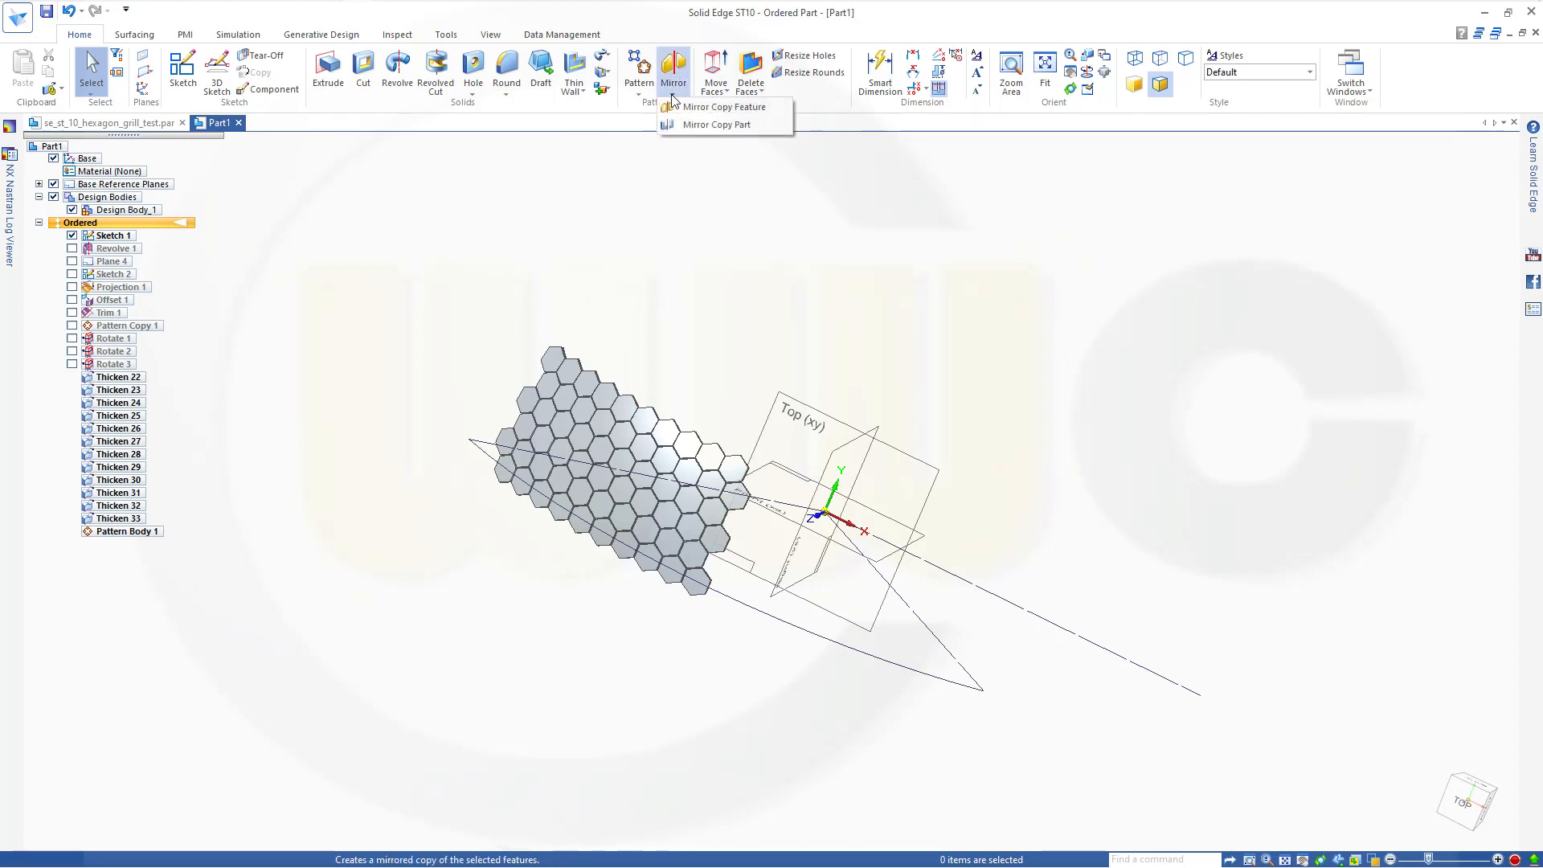
pyautogui.click(707, 126)
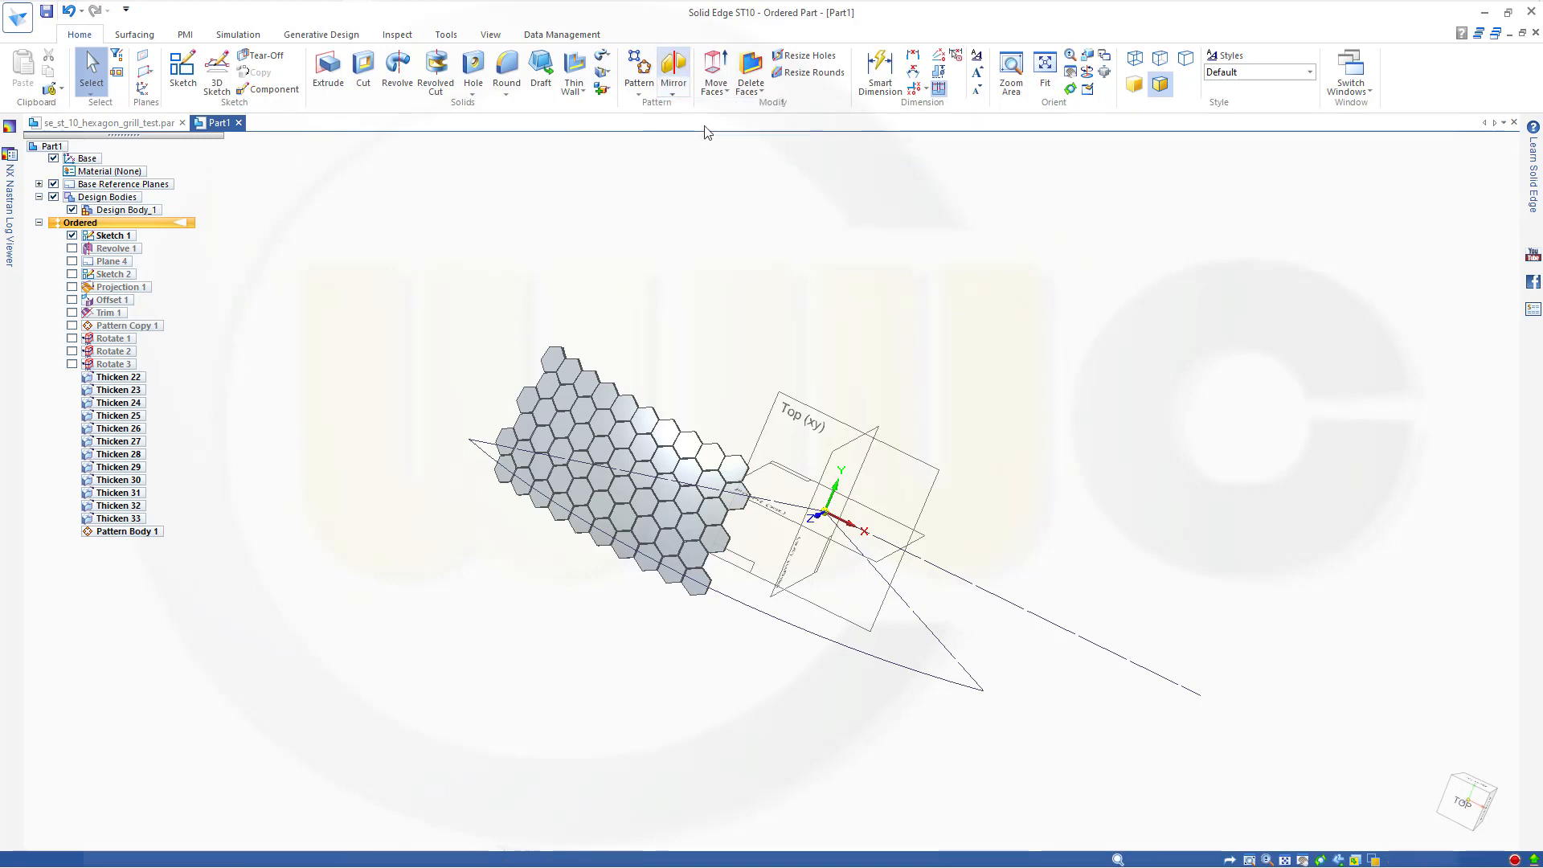
pyautogui.click(602, 398)
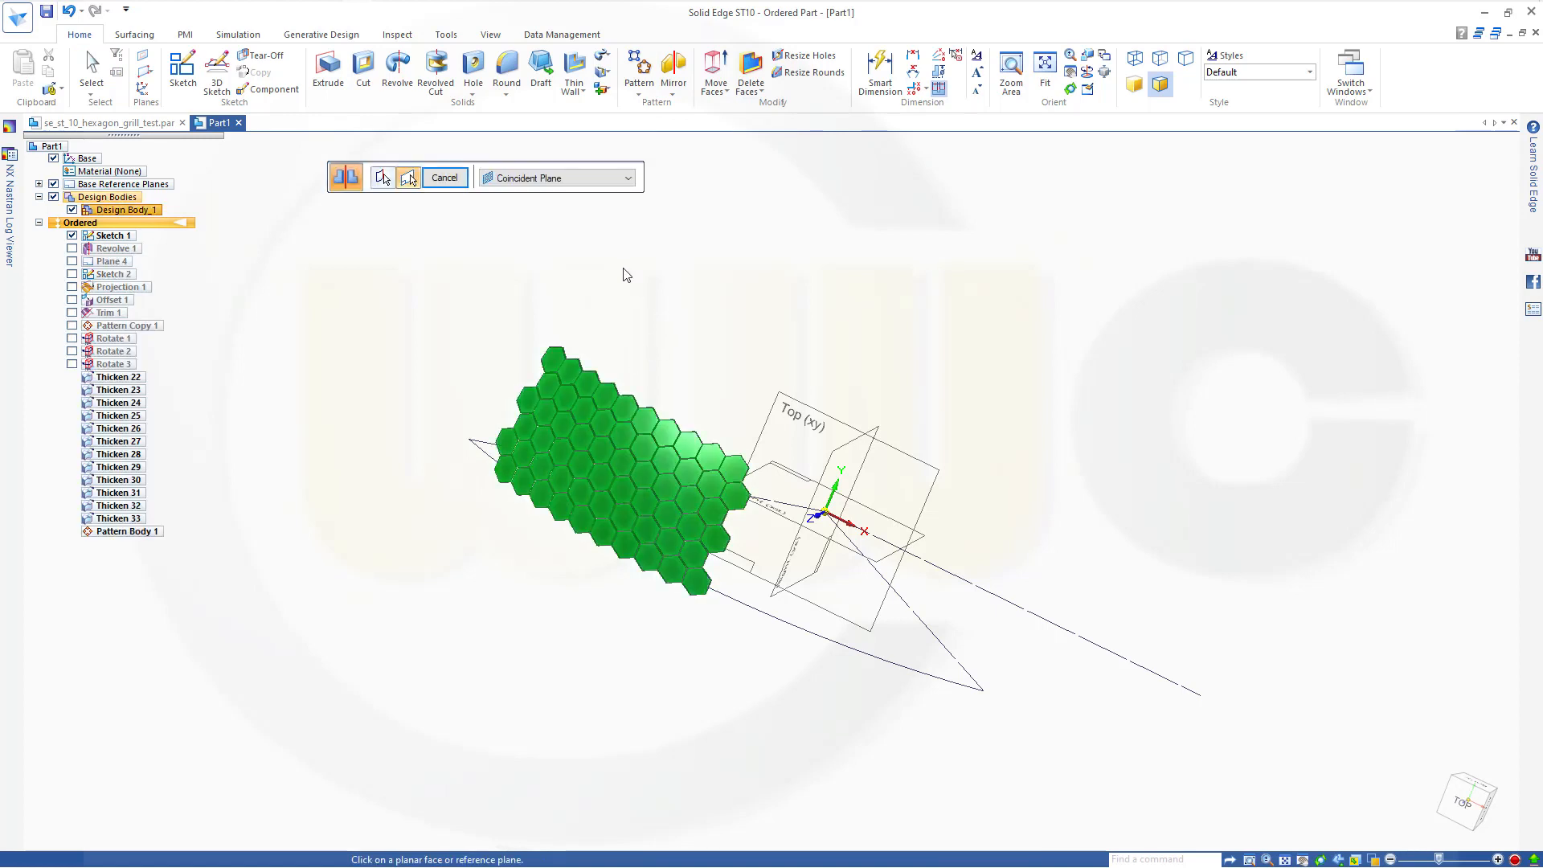
pyautogui.click(835, 466)
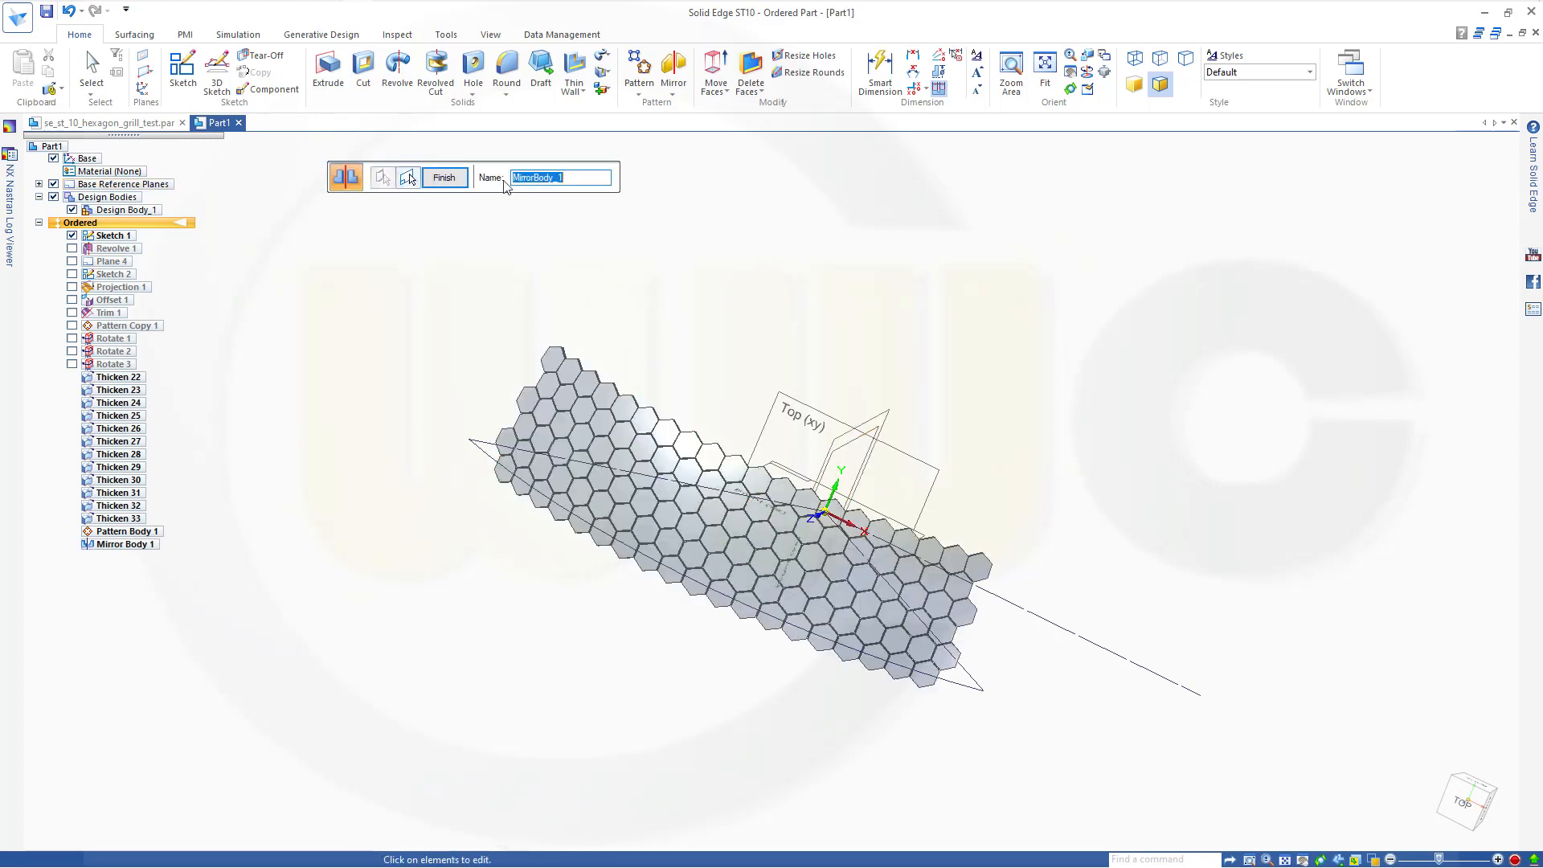
pyautogui.click(455, 180)
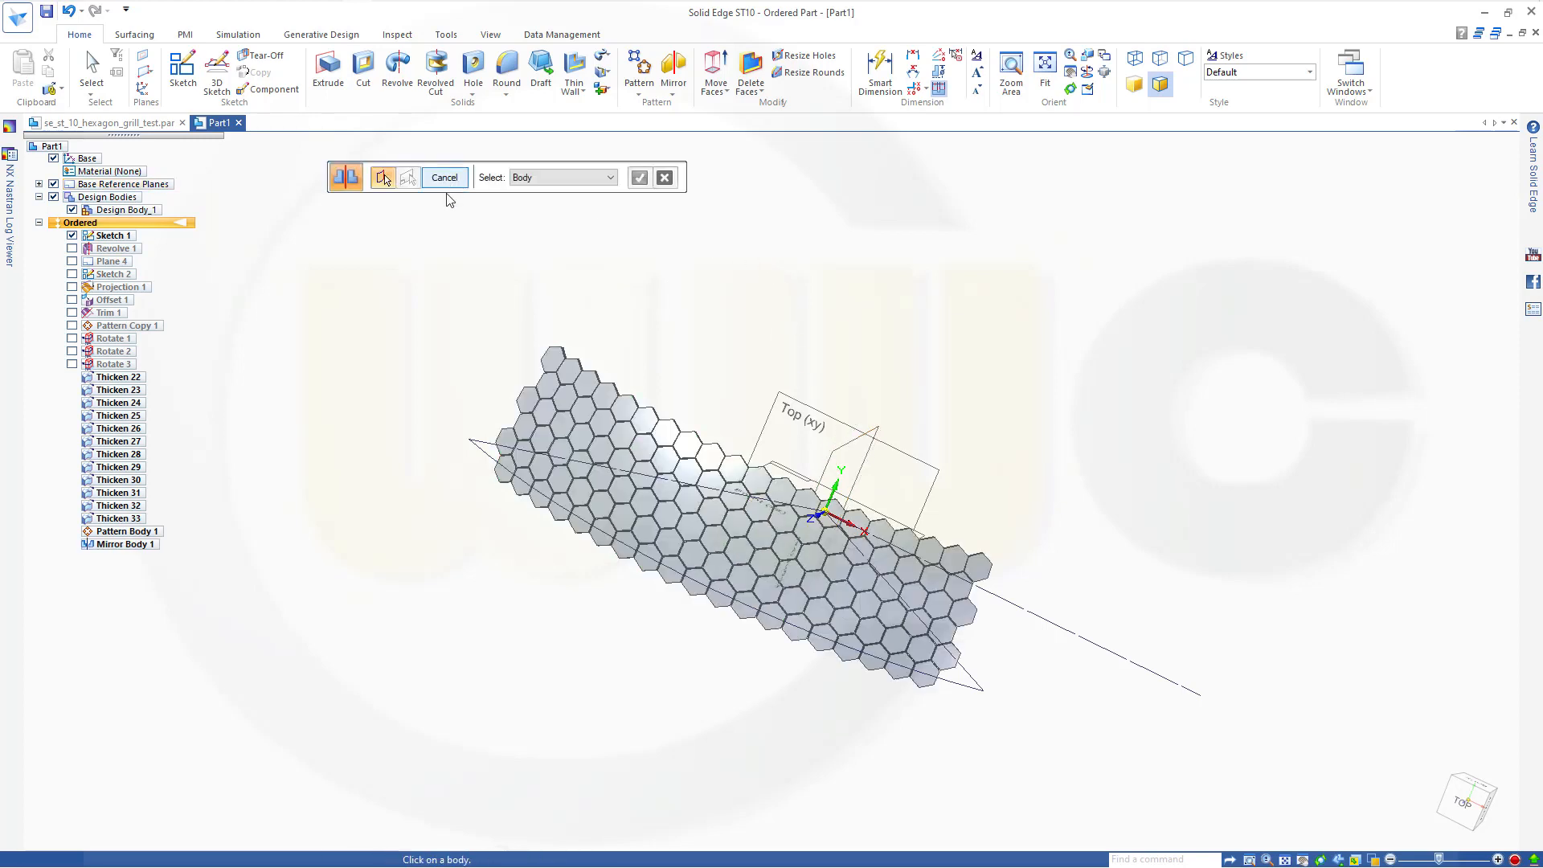
# Mirror the widened hexagon body about the Front (xz) plane and end the mirror command.
pyautogui.click(593, 427)
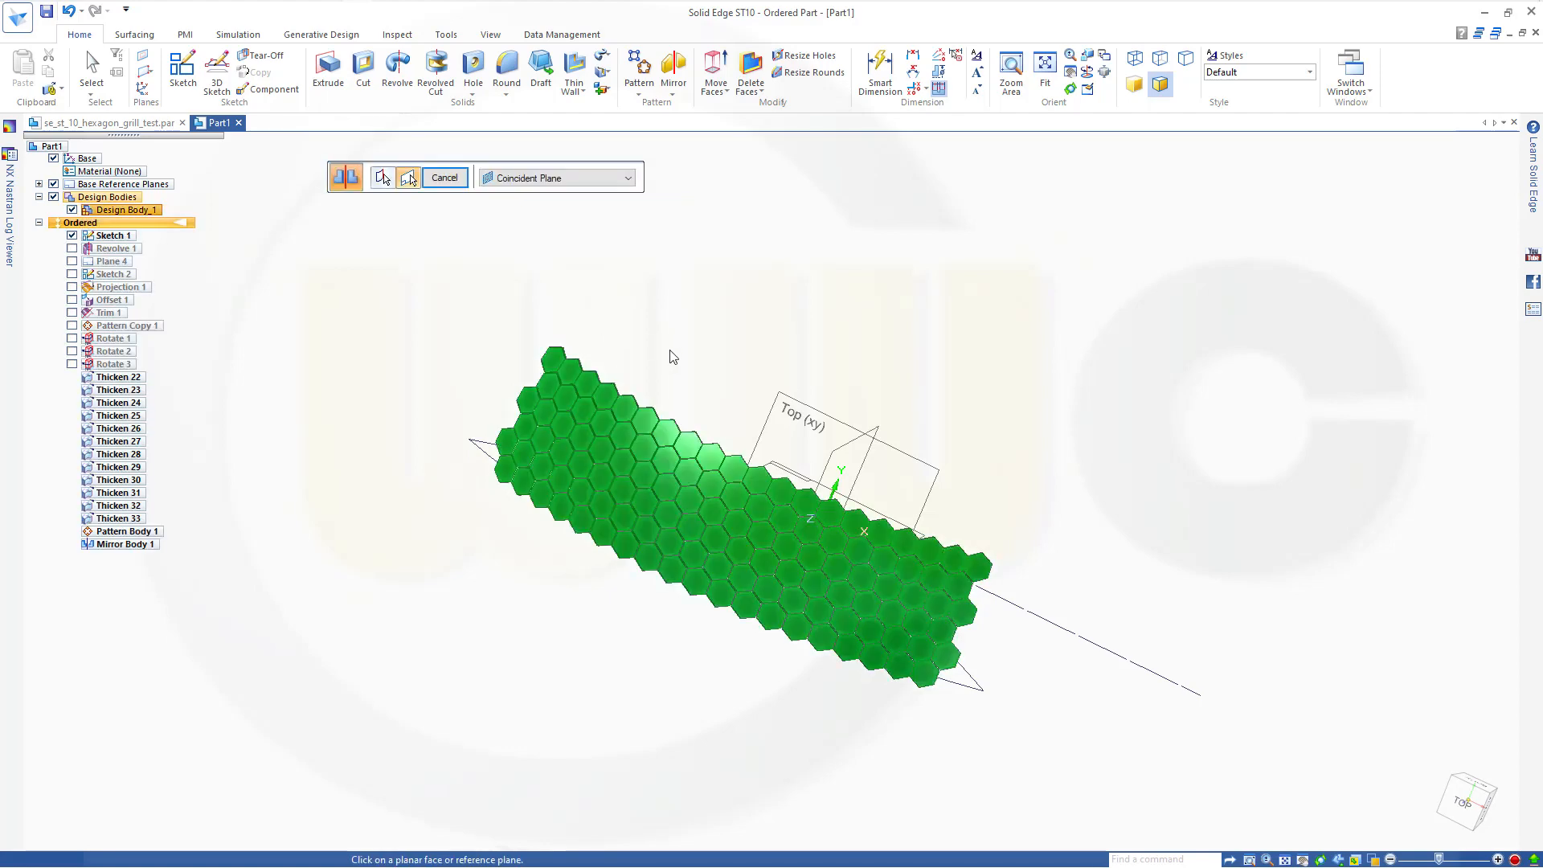
pyautogui.moveTo(675, 343); pyautogui.dragTo(618, 347, button='middle')
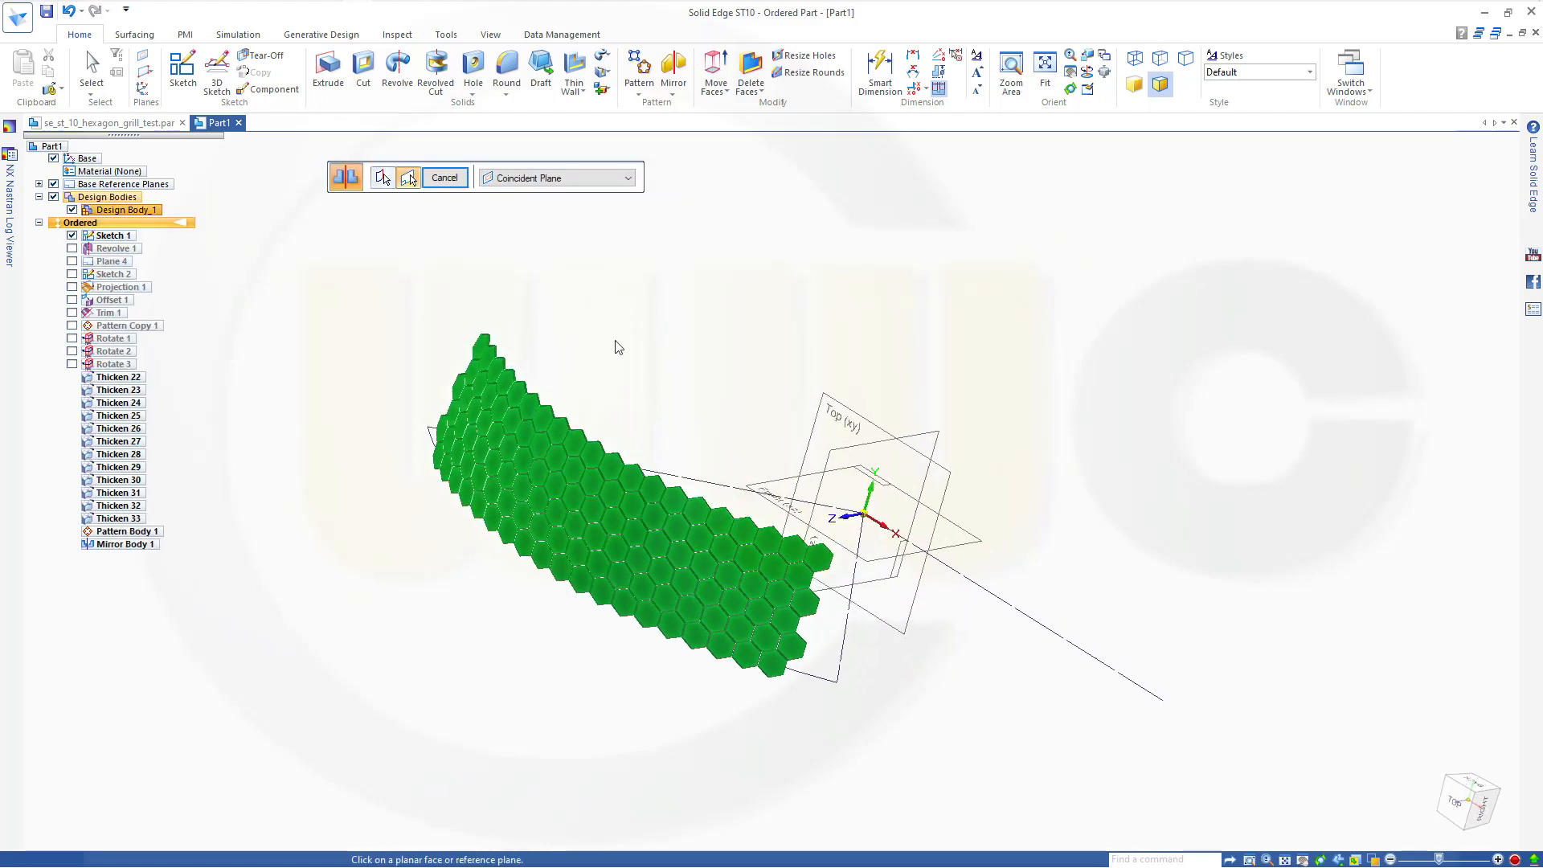
pyautogui.click(979, 541)
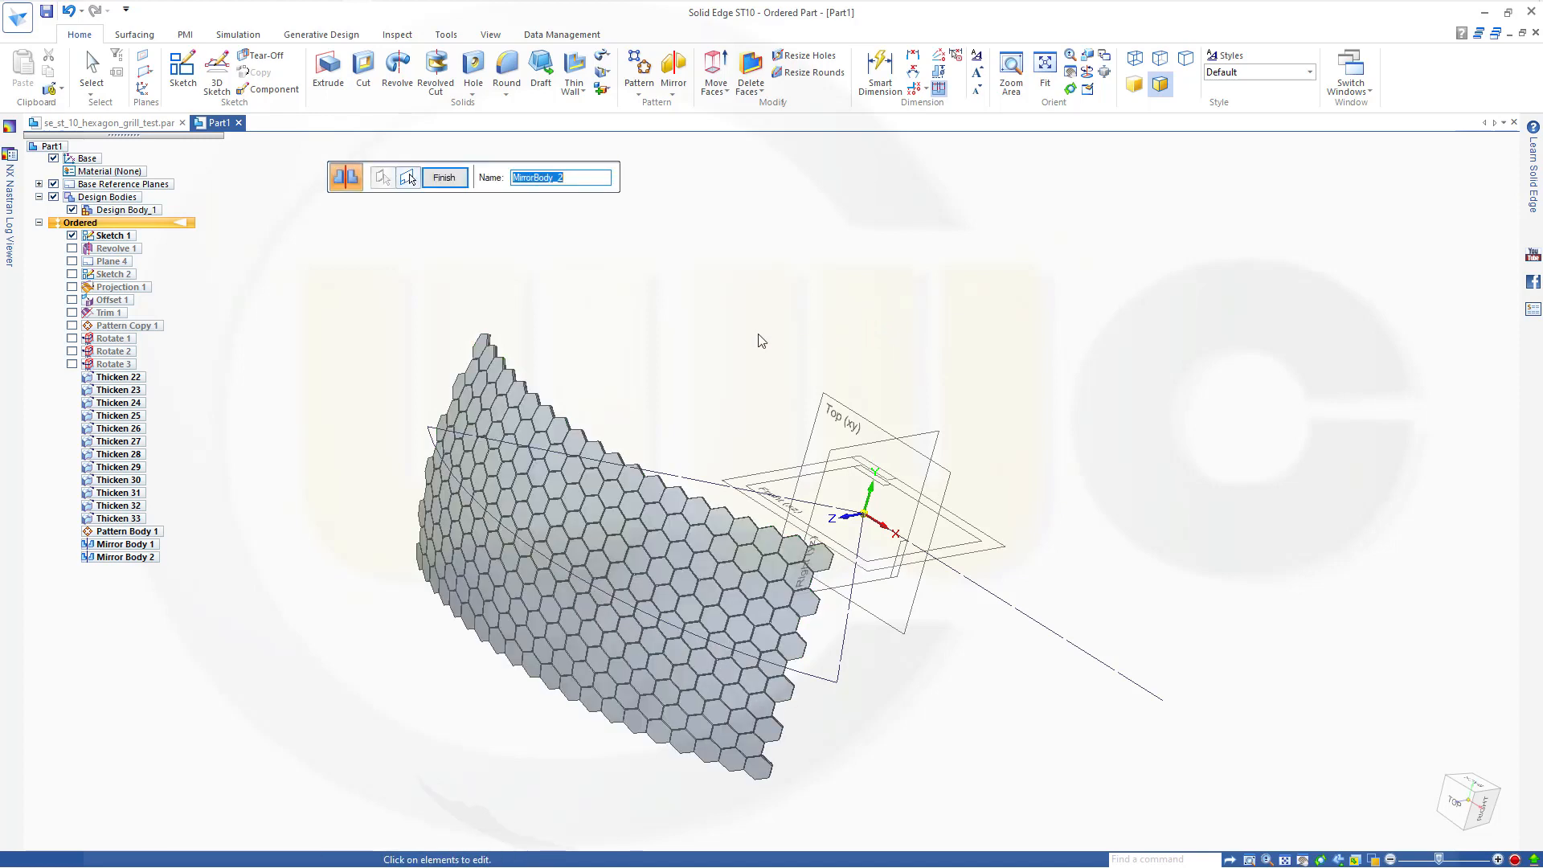
pyautogui.click(445, 178)
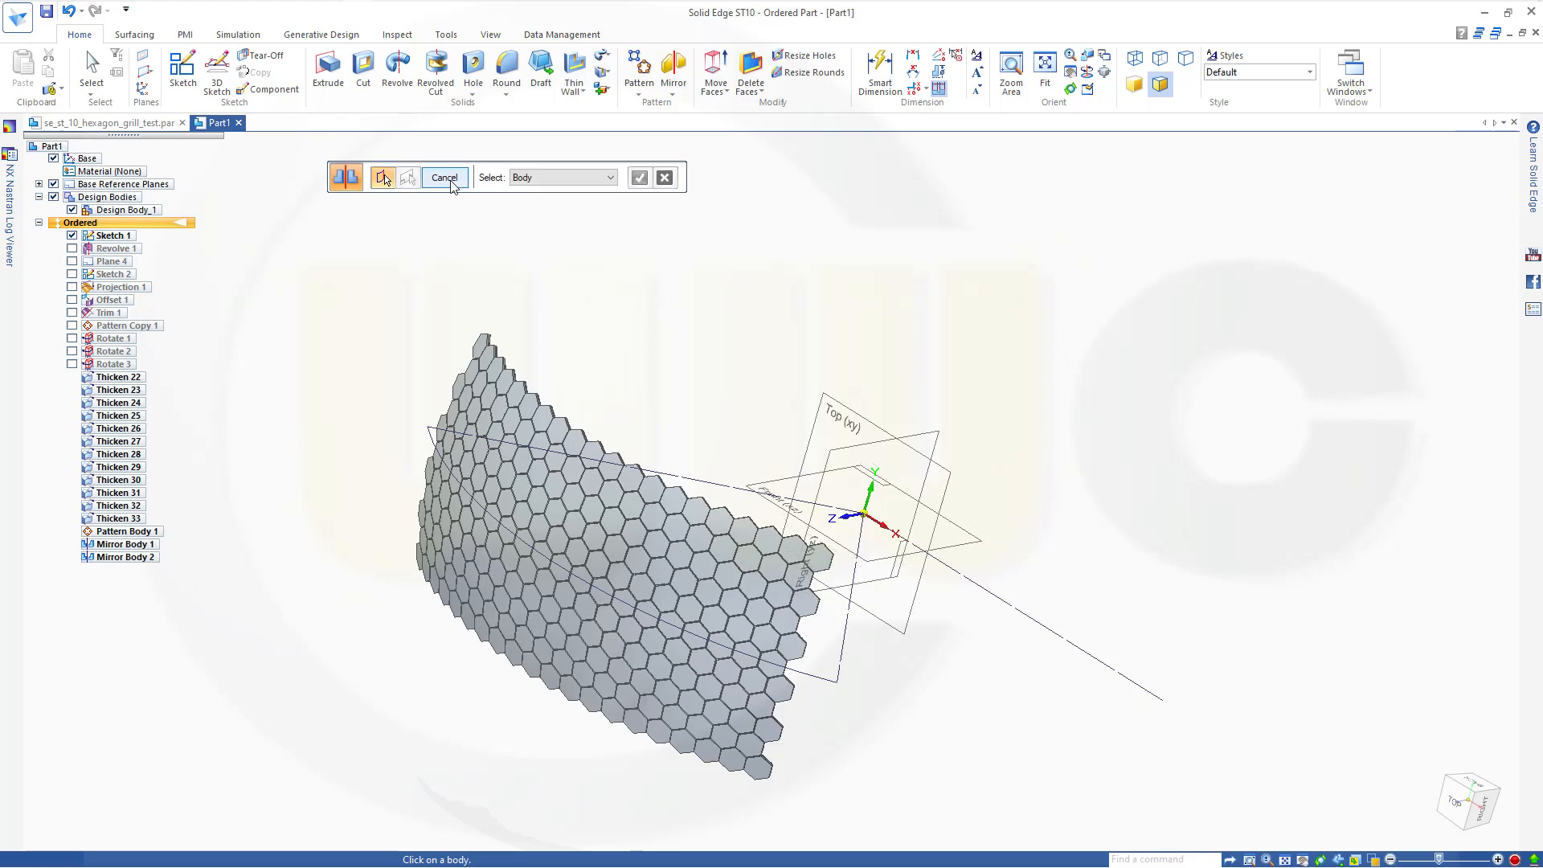
pyautogui.press('Escape')
pyautogui.moveTo(692, 444); pyautogui.dragTo(740, 336, button='middle')
pyautogui.scroll(3, 744, 334)
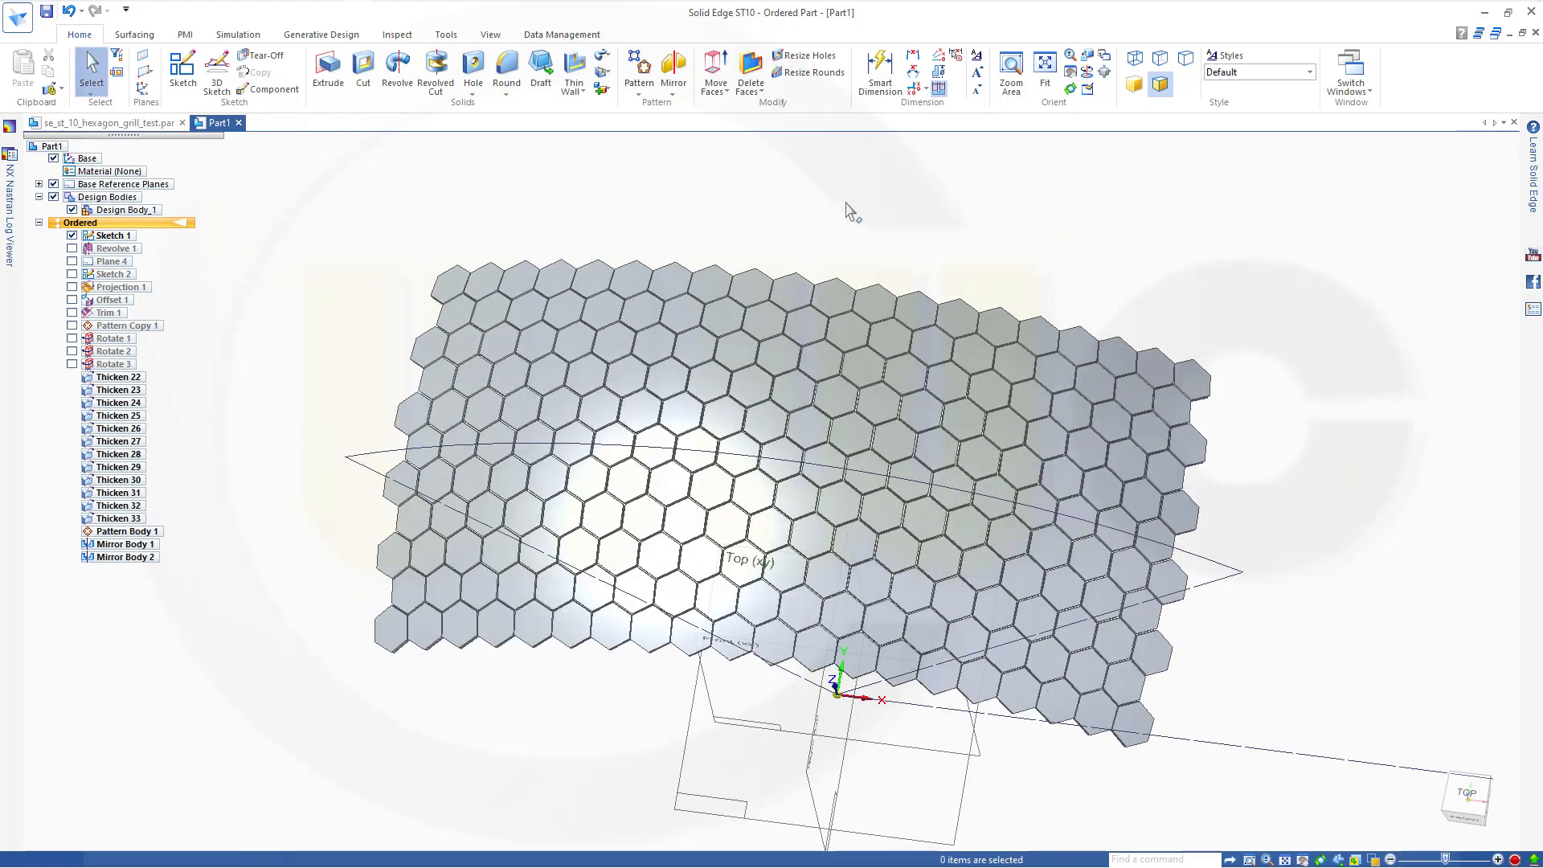
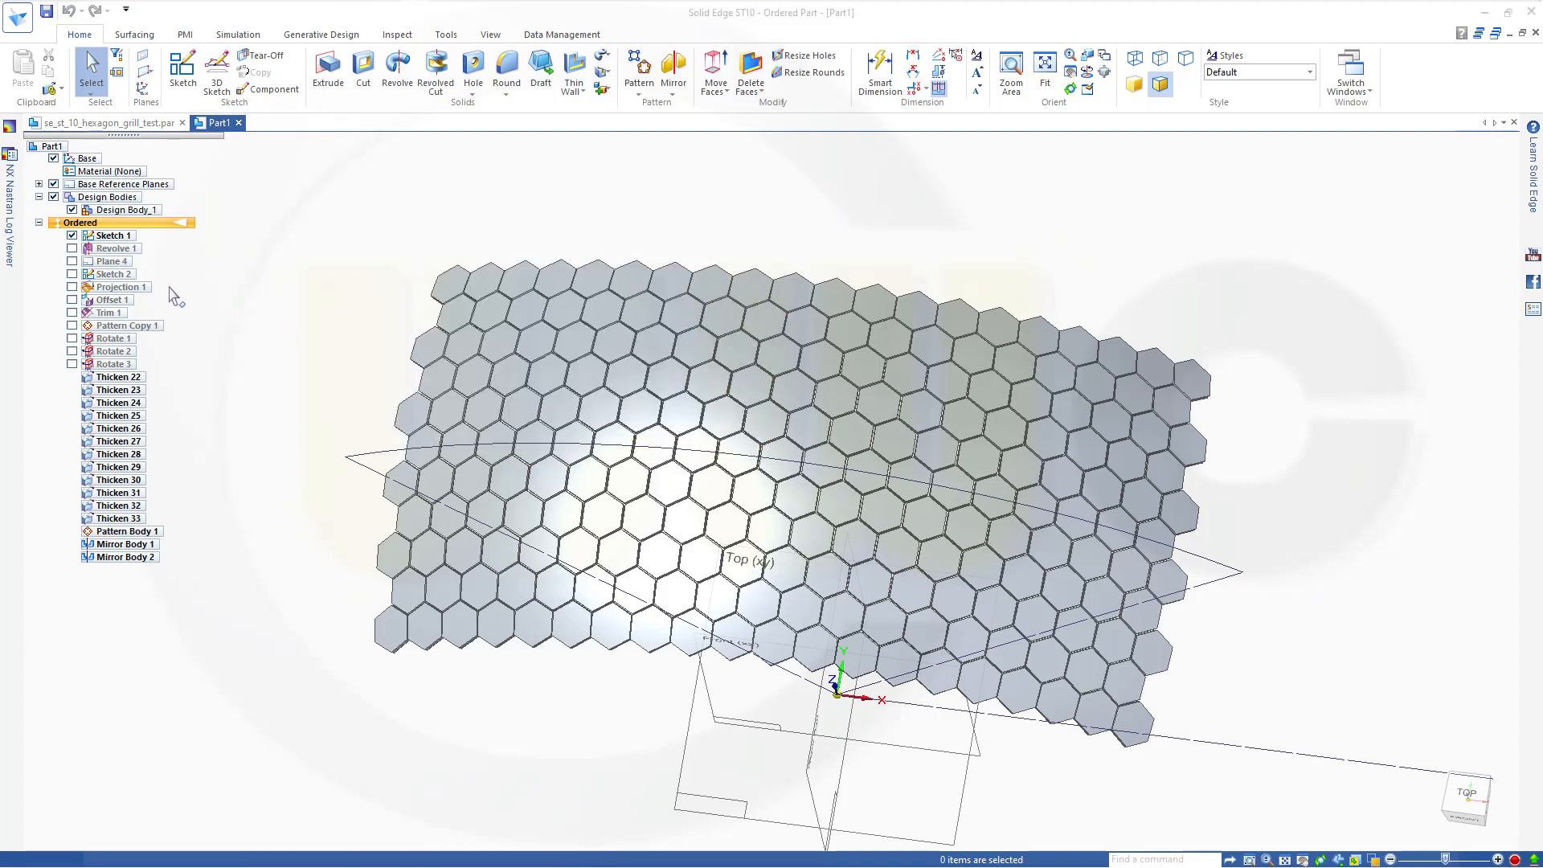
# Show the Revolve 1 surface and hide Design Body_1.
pyautogui.click(73, 249)
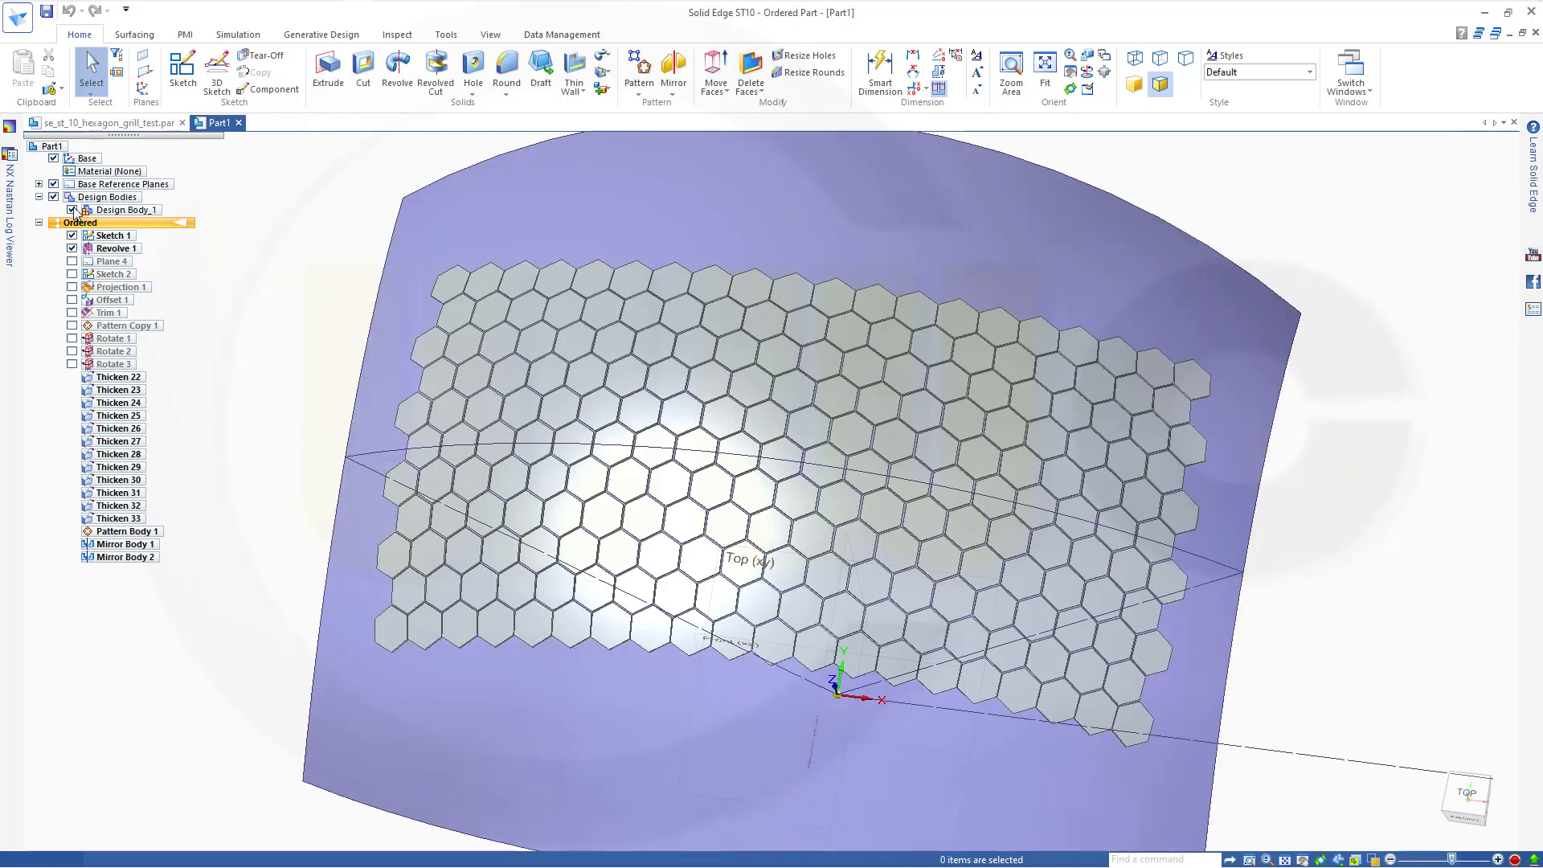
pyautogui.click(71, 210)
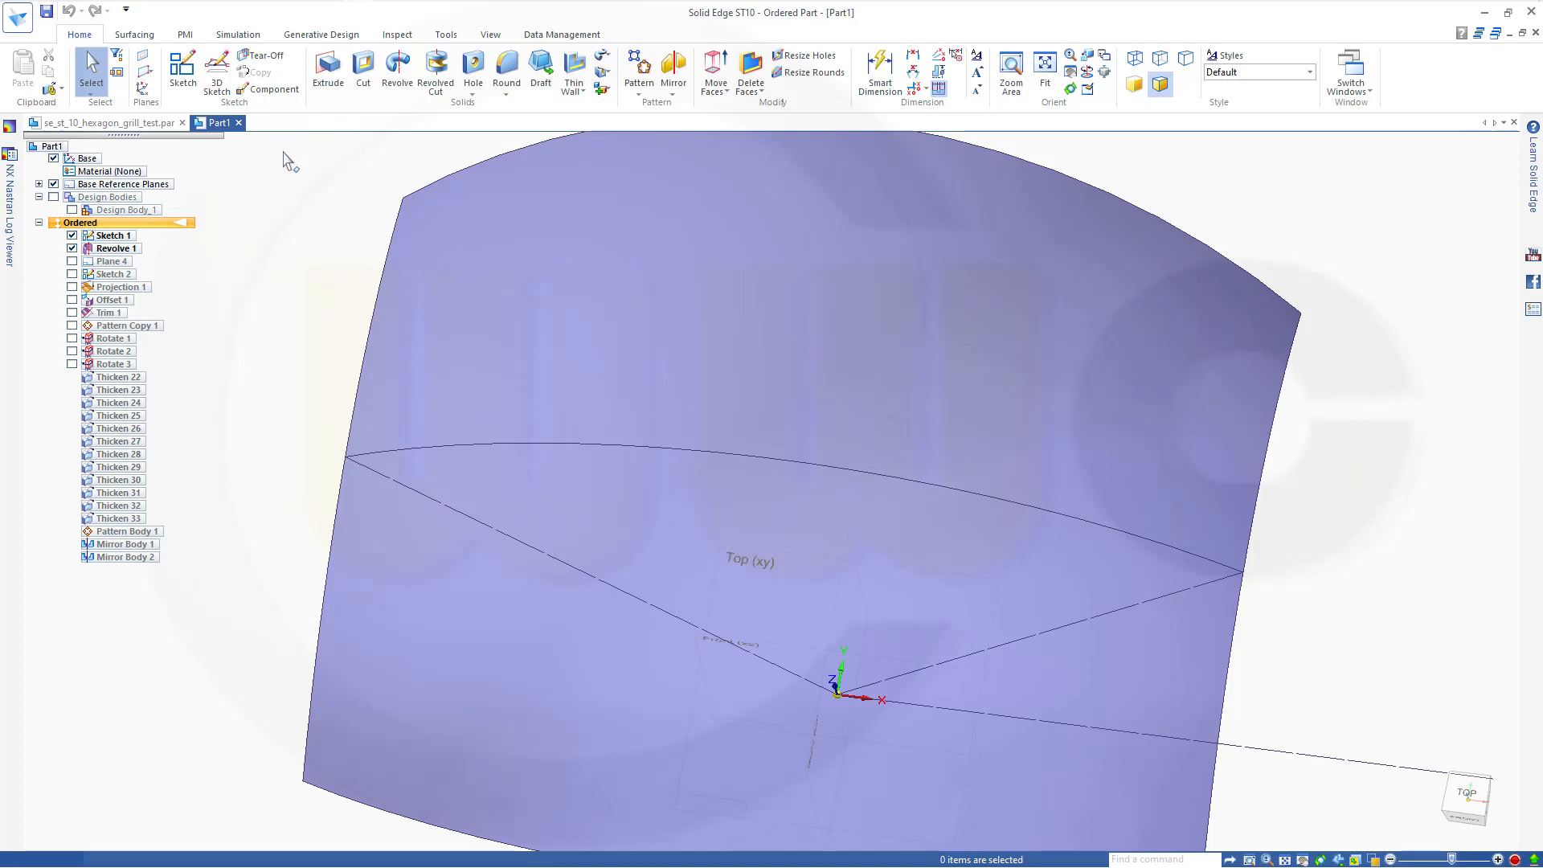
# Create an offset surface from the revolved curved face with a distance of 0 mm.
pyautogui.click(134, 34)
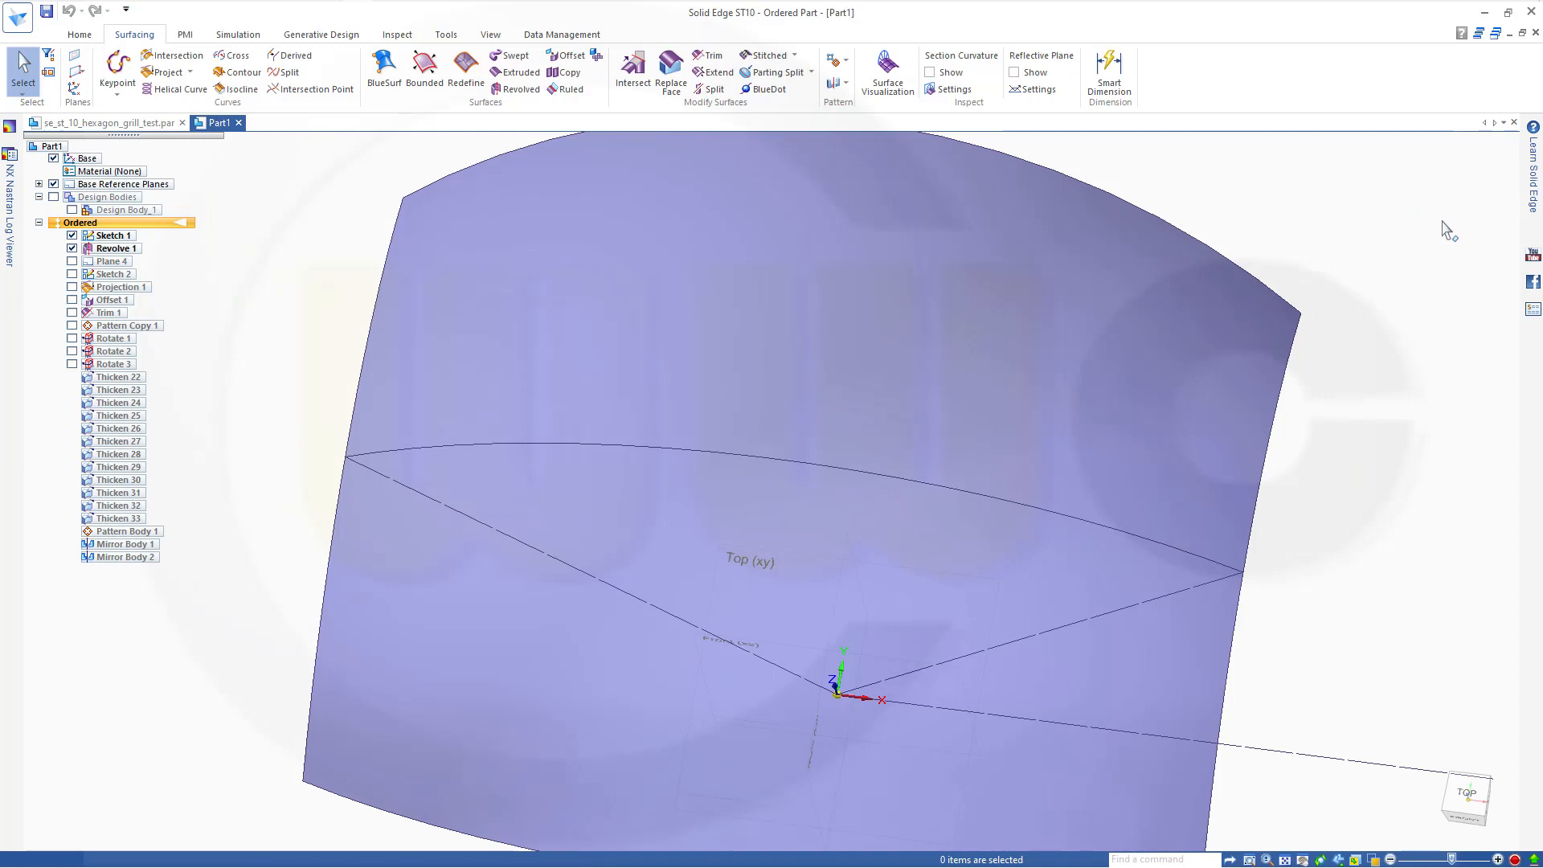
pyautogui.click(567, 55)
pyautogui.click(861, 293)
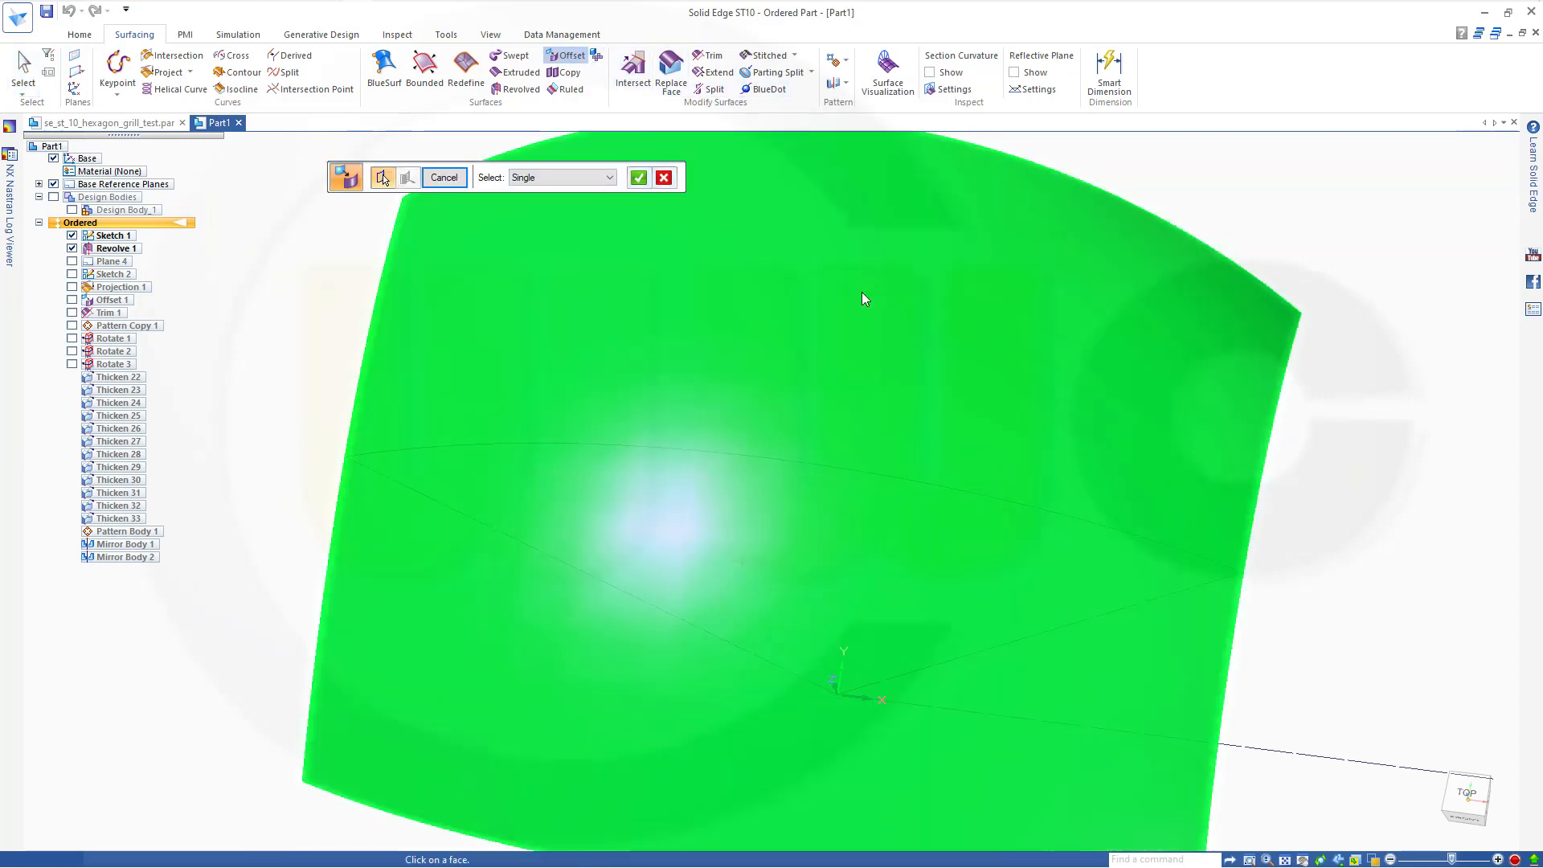
pyautogui.rightClick(1365, 346)
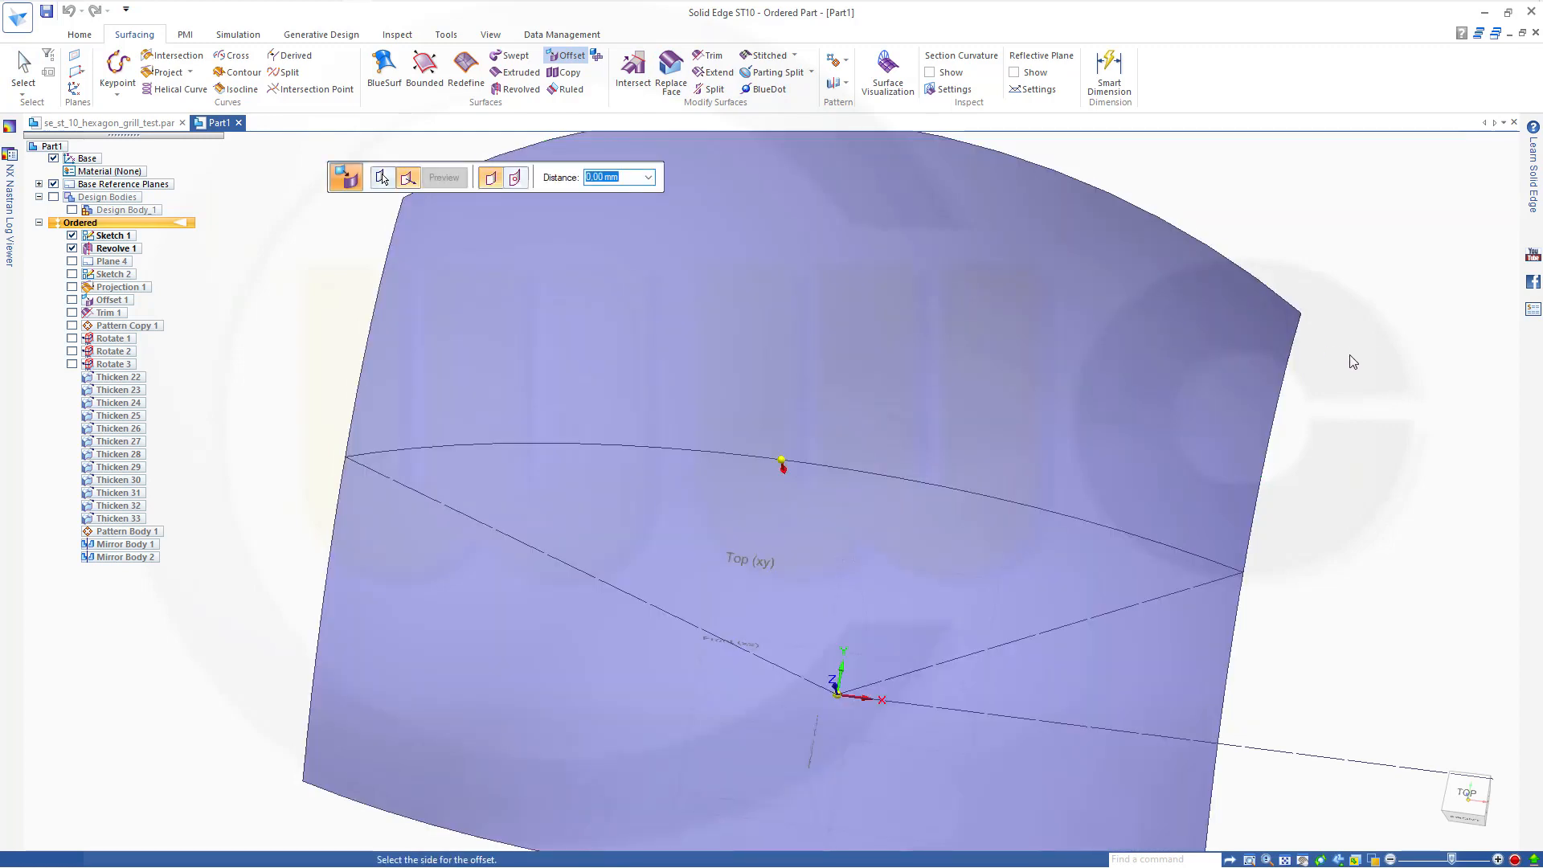
pyautogui.click(1352, 358)
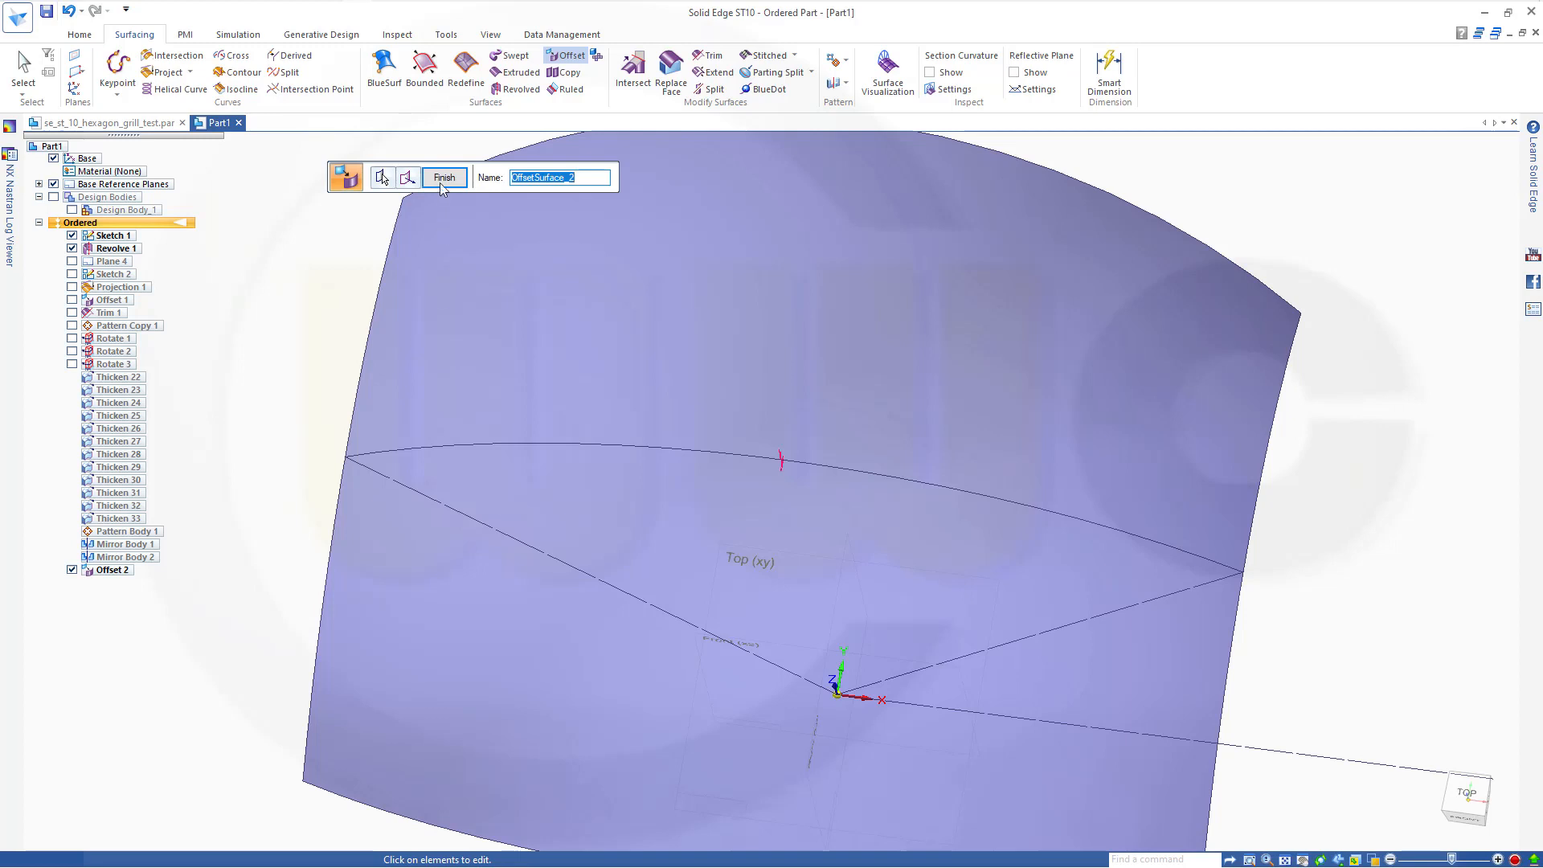
pyautogui.click(441, 181)
pyautogui.press('Escape')
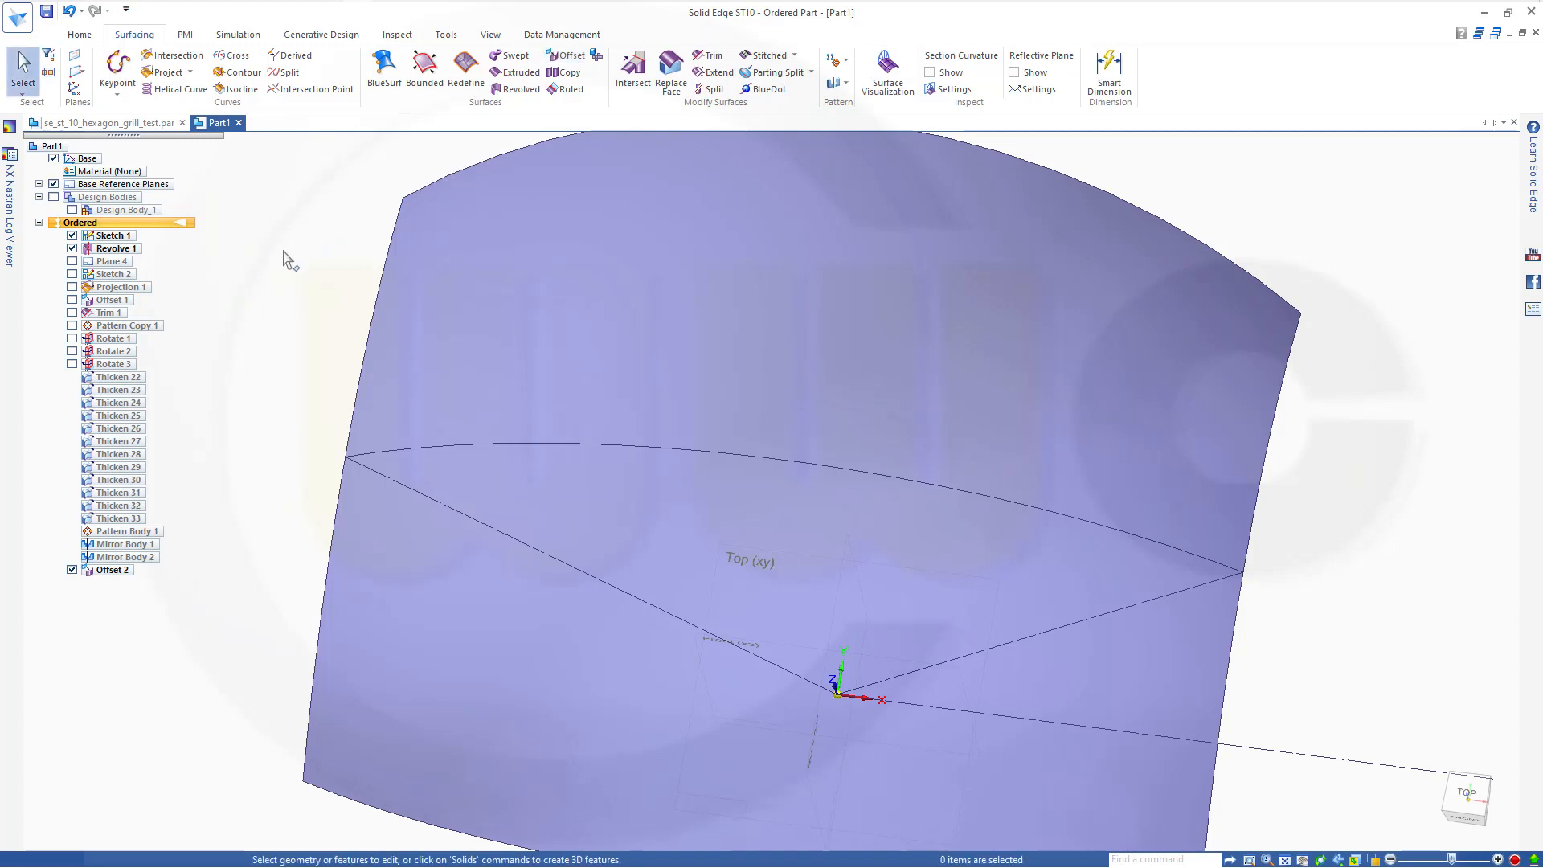
# Hide Sketch 1 and Revolve 1, and show Plane 4.
pyautogui.click(72, 248)
pyautogui.click(71, 237)
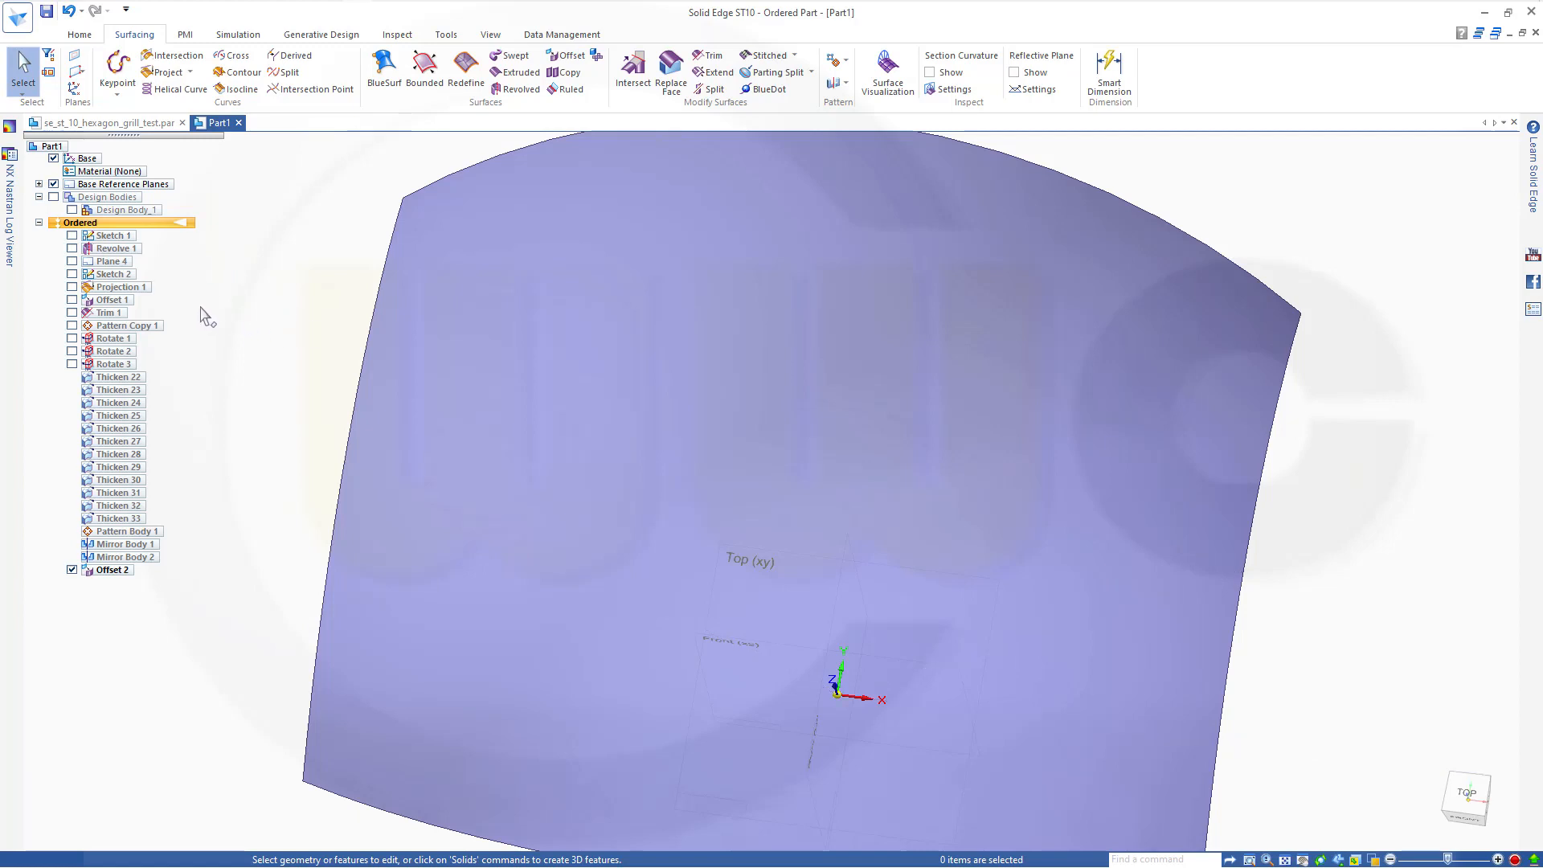
pyautogui.click(72, 261)
pyautogui.scroll(3, 748, 488)
pyautogui.scroll(-4, 830, 491)
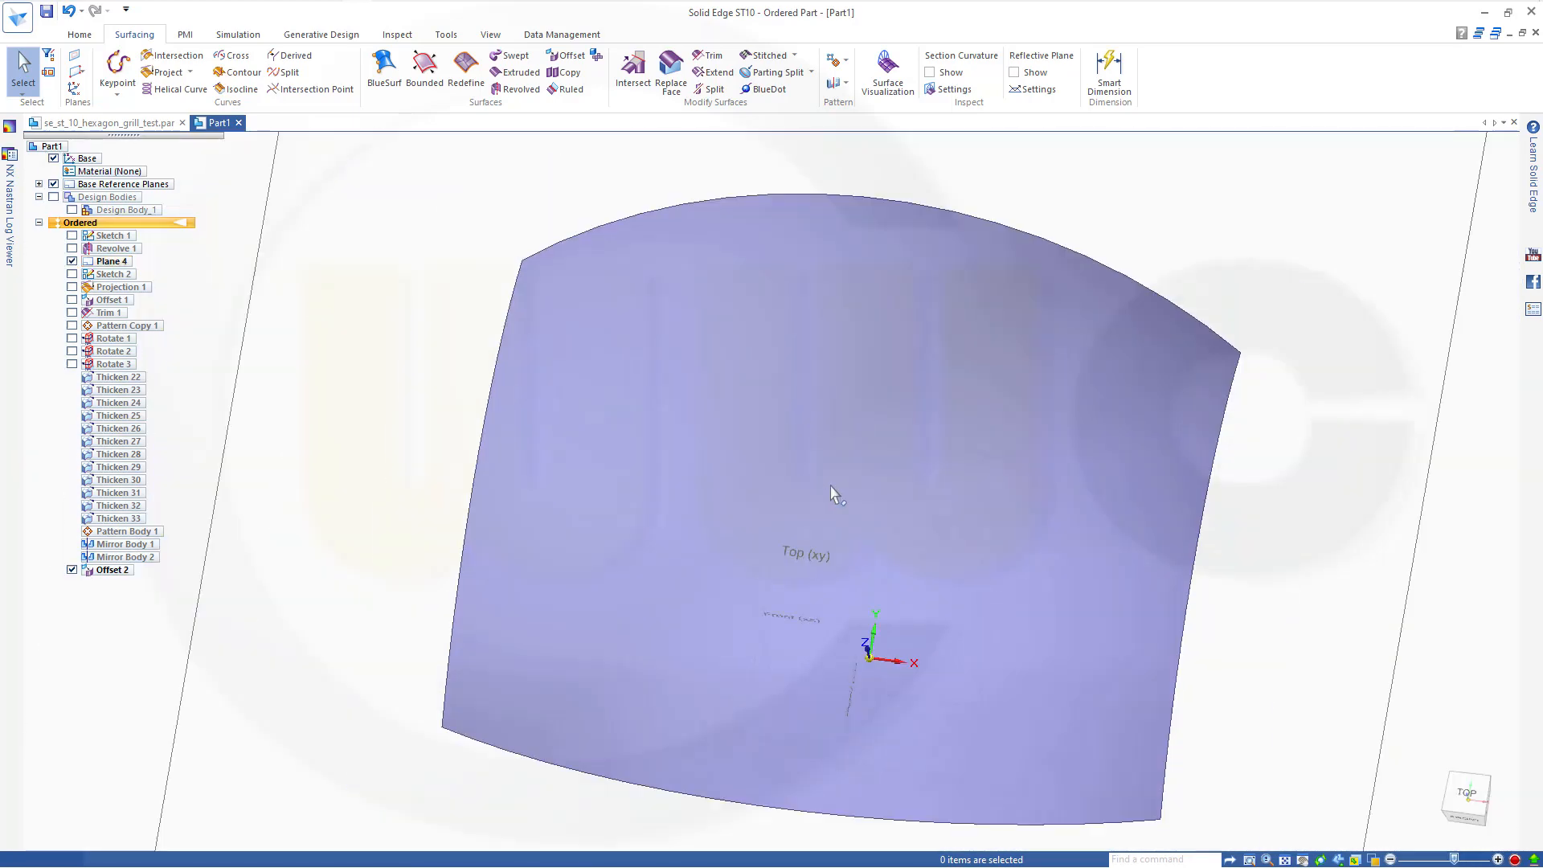
pyautogui.scroll(-3, 849, 502)
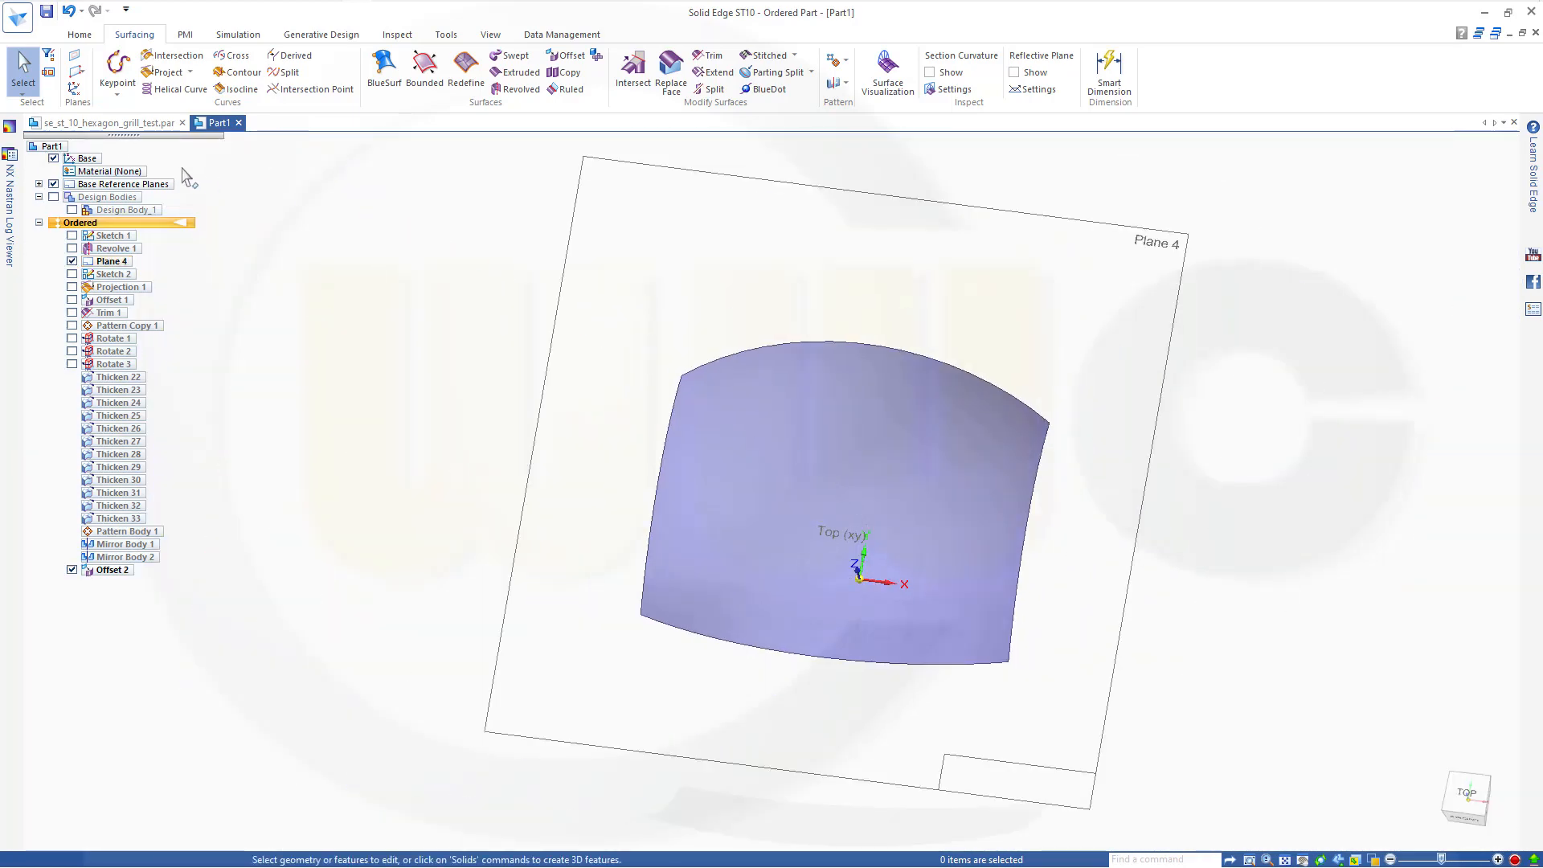
# Sketch a rectangle by center on Plane 4, centered on the origin and about 592 mm wide by 332 mm high.
pyautogui.click(80, 35)
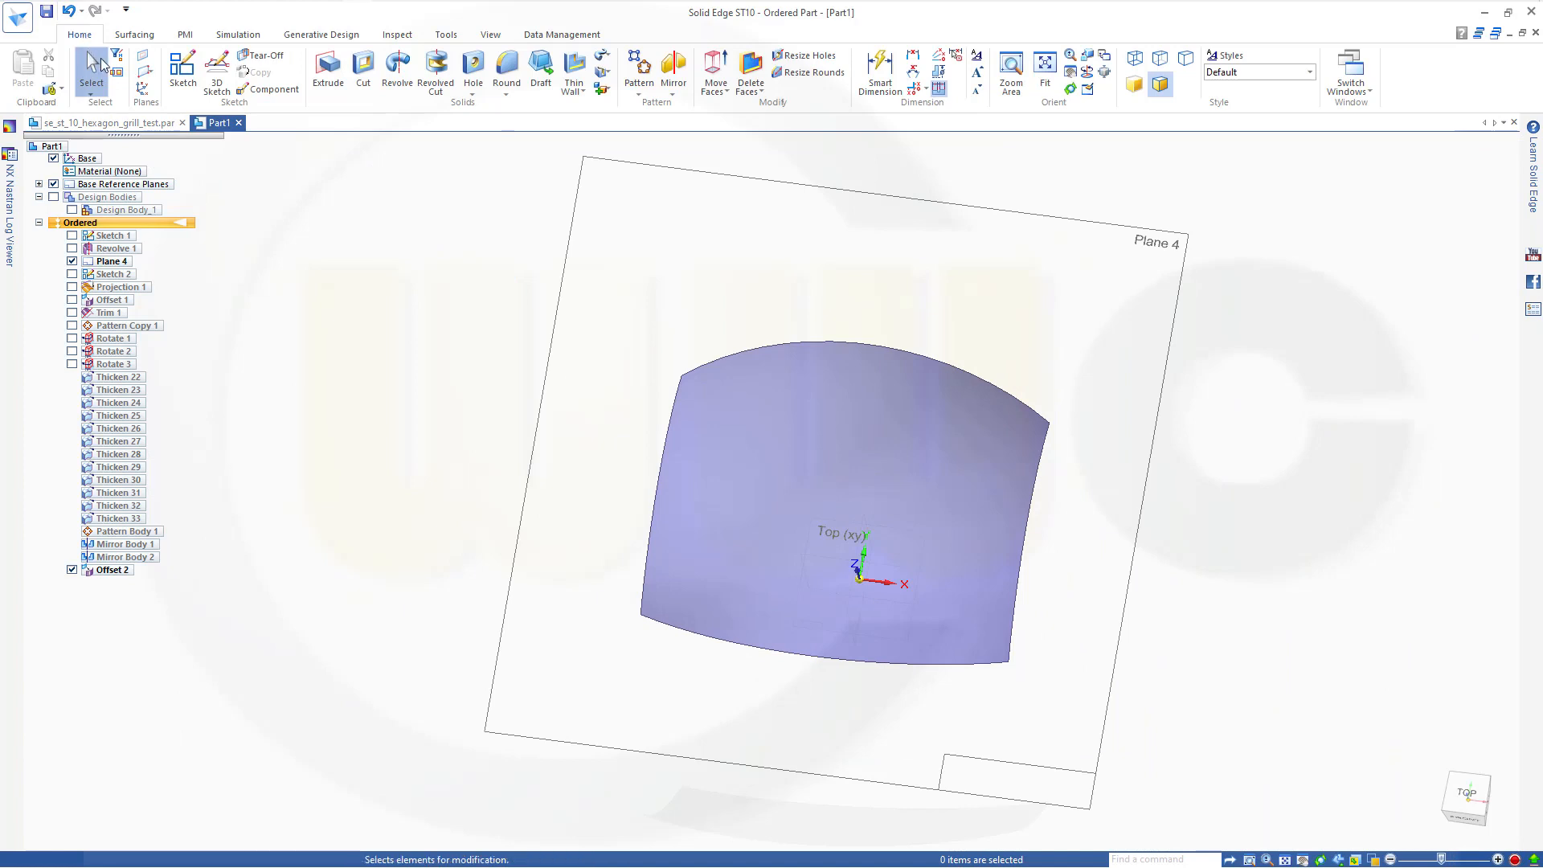
pyautogui.click(183, 72)
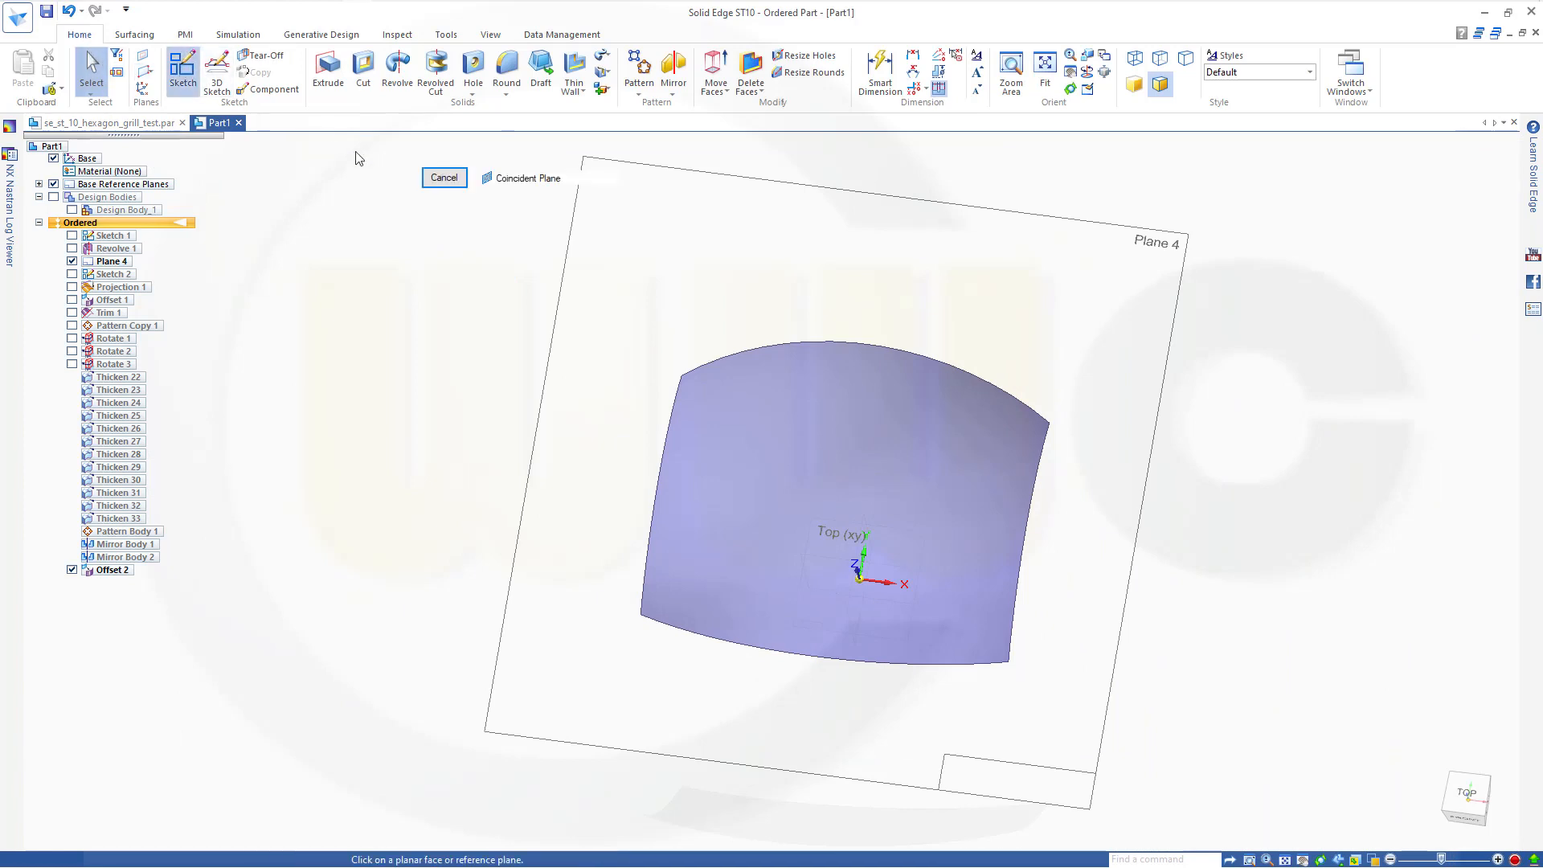
pyautogui.click(562, 275)
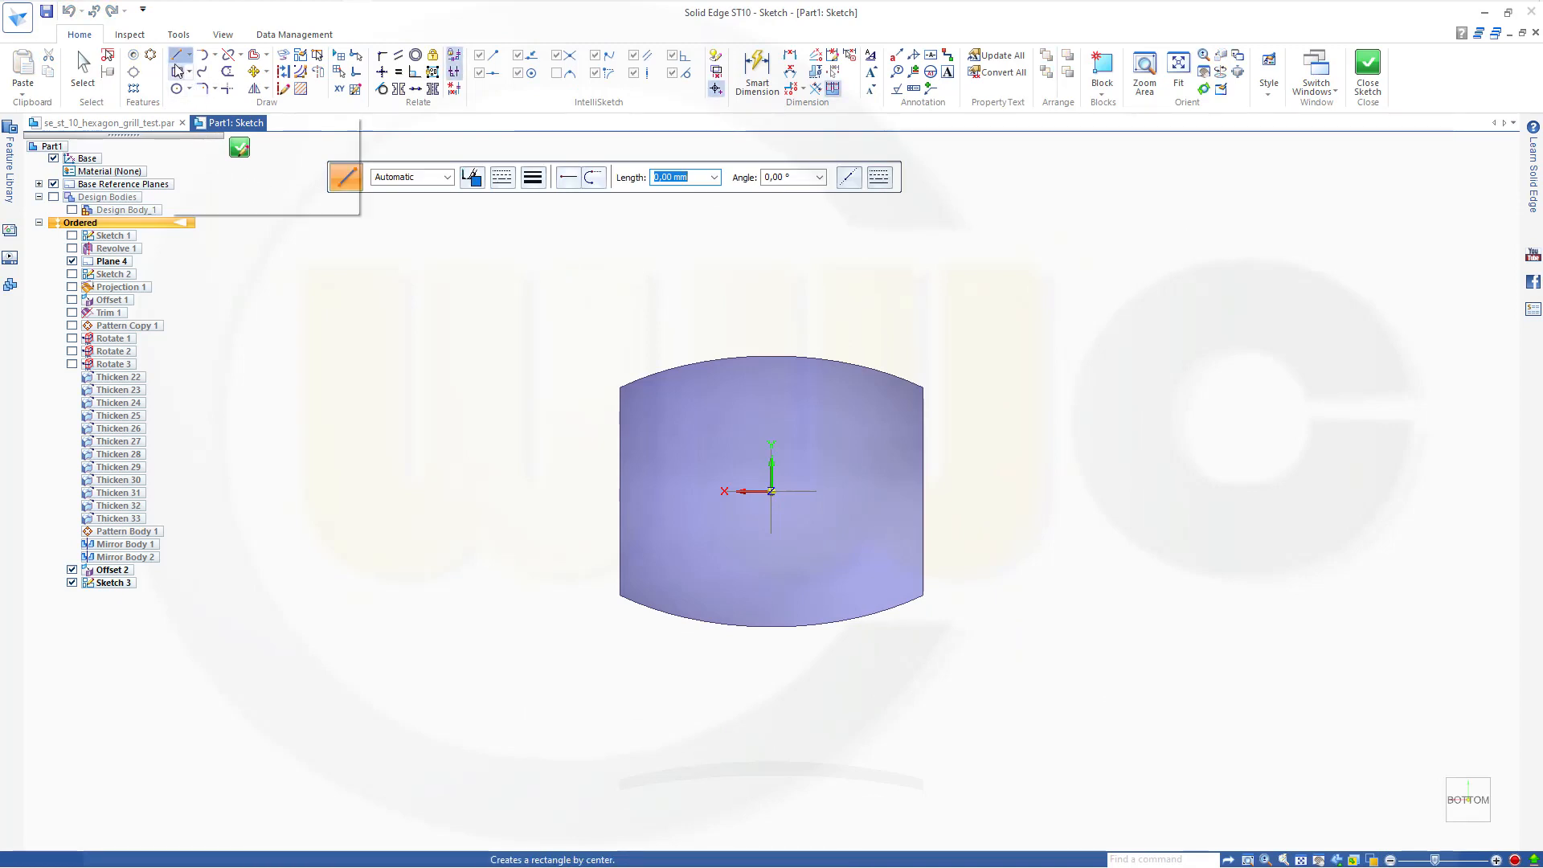
pyautogui.click(177, 72)
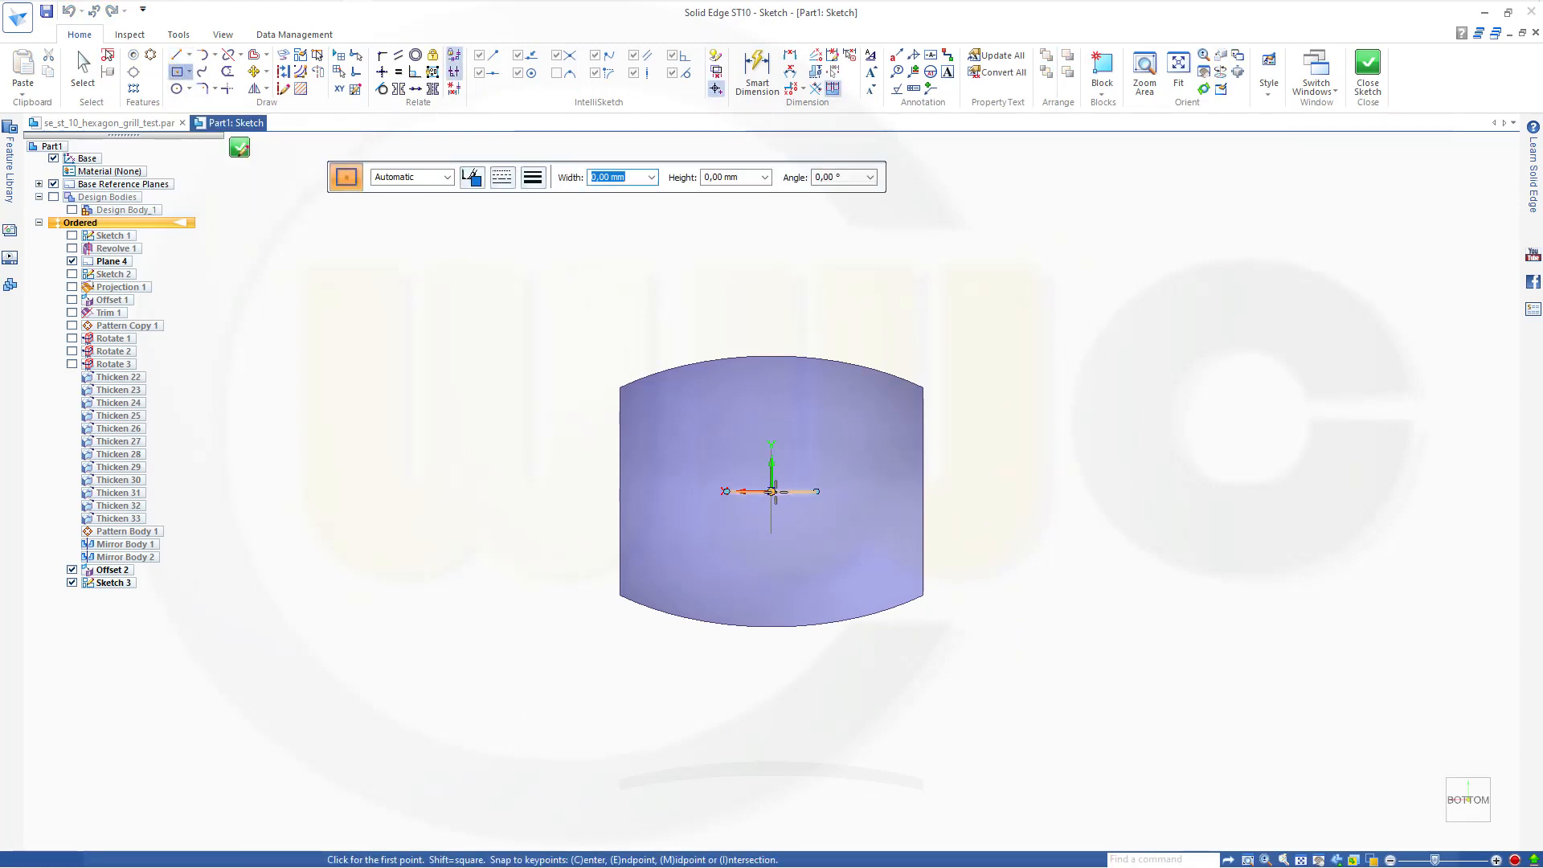
pyautogui.click(772, 491)
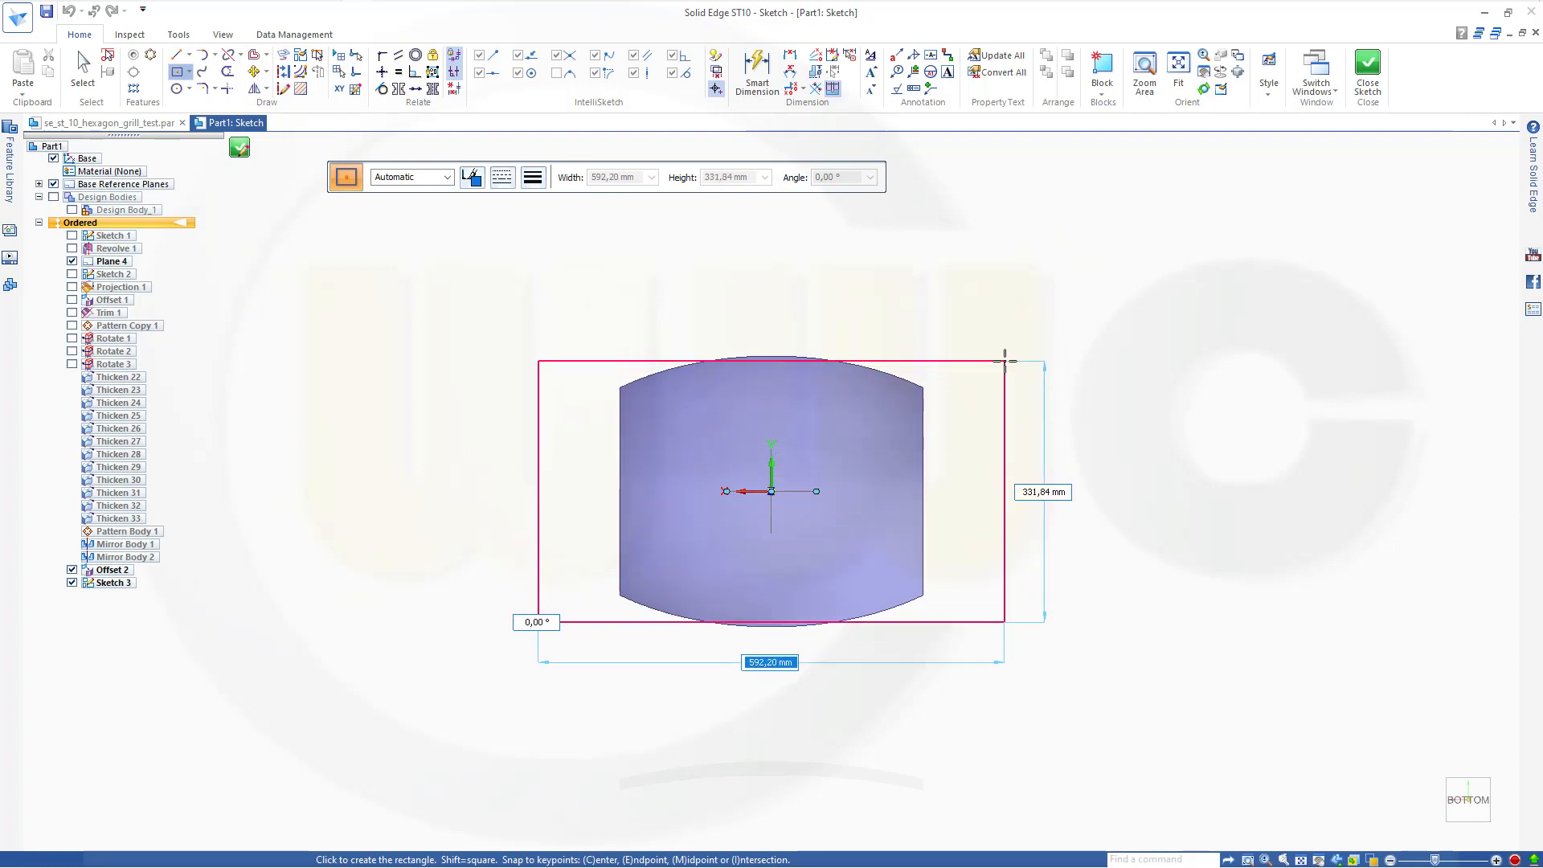
pyautogui.click(1005, 361)
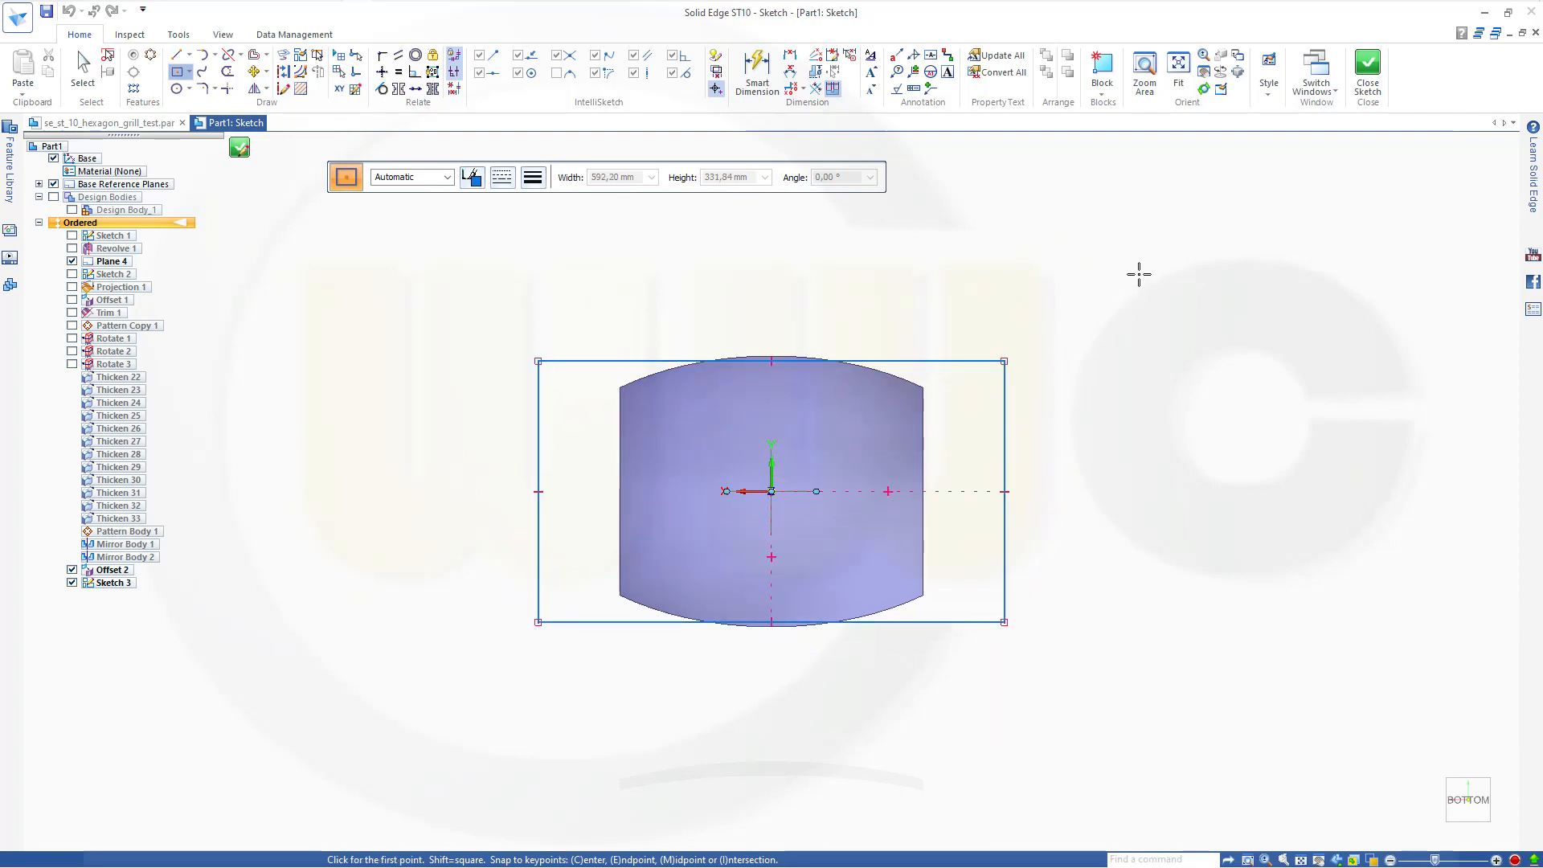
# Dimension the rectangle's height and set it to 135 mm.
pyautogui.click(762, 80)
pyautogui.click(560, 360)
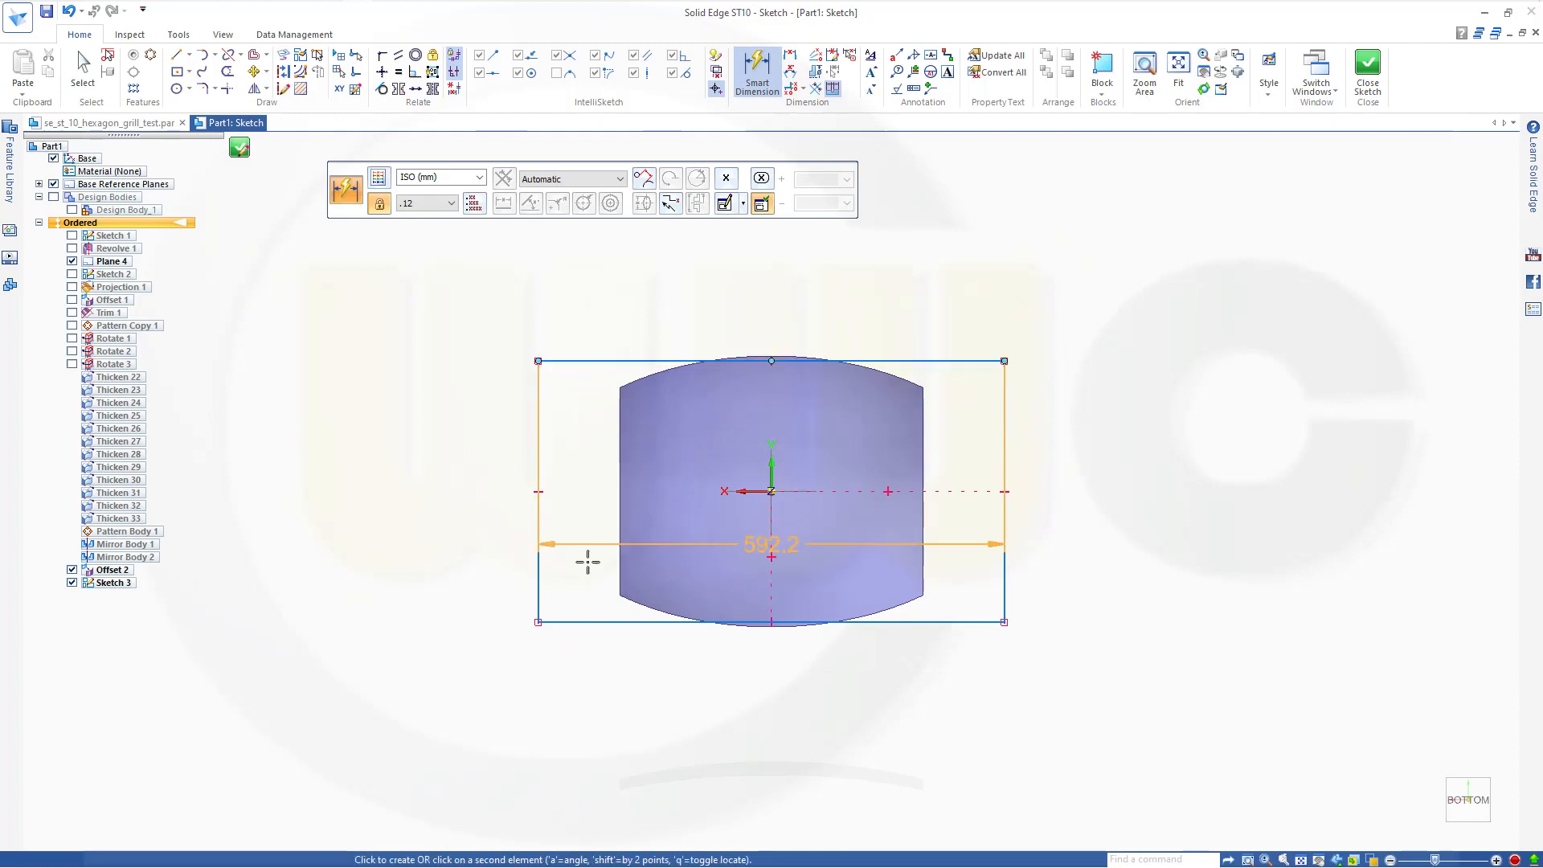
pyautogui.click(575, 623)
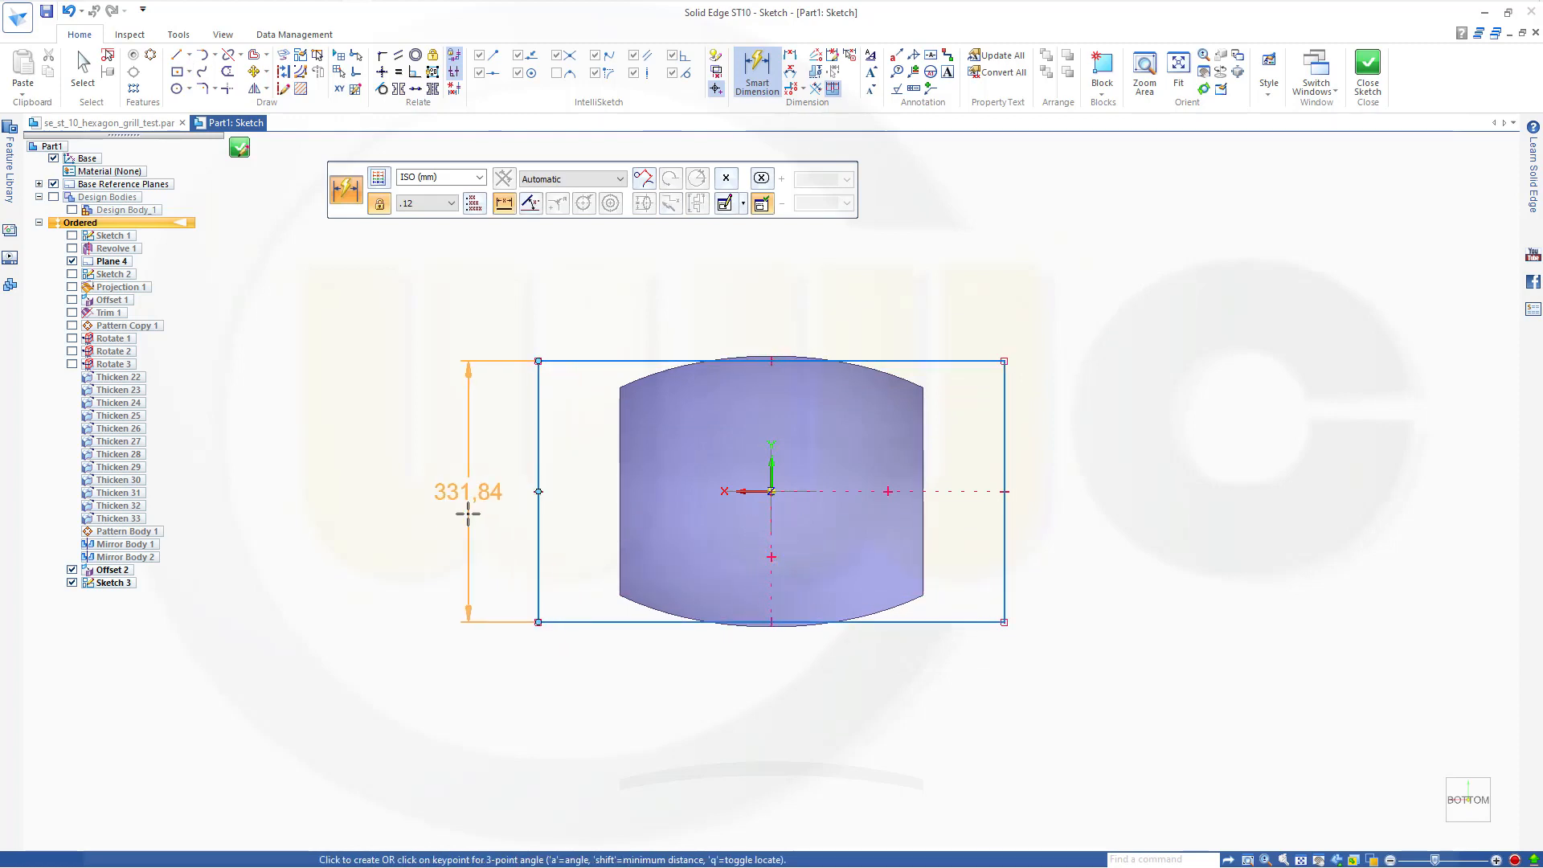
pyautogui.click(461, 491)
pyautogui.write('1')
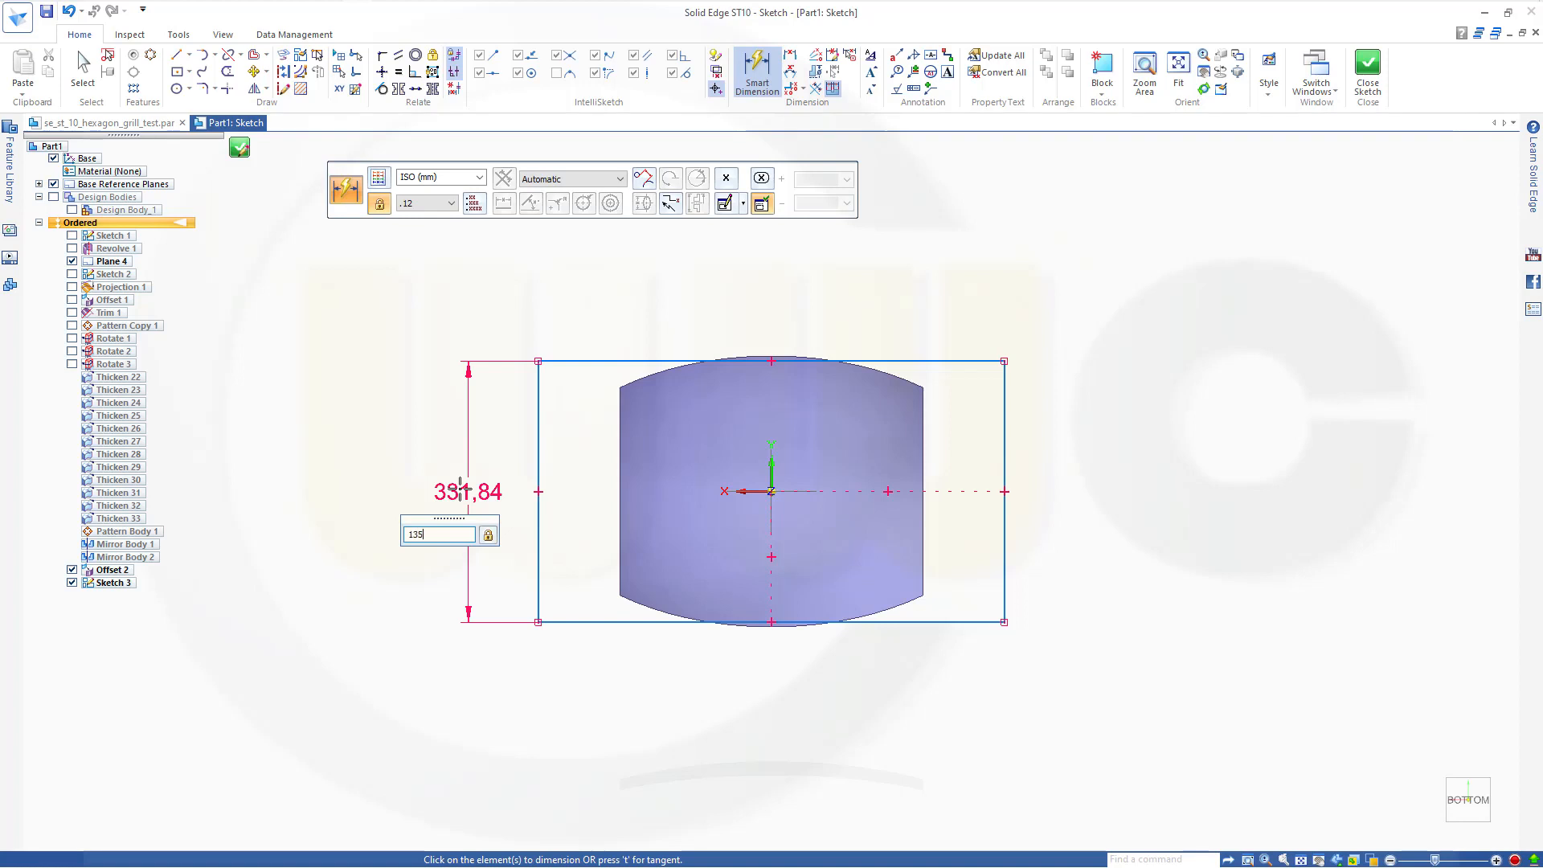
pyautogui.write('35')
pyautogui.press('Return')
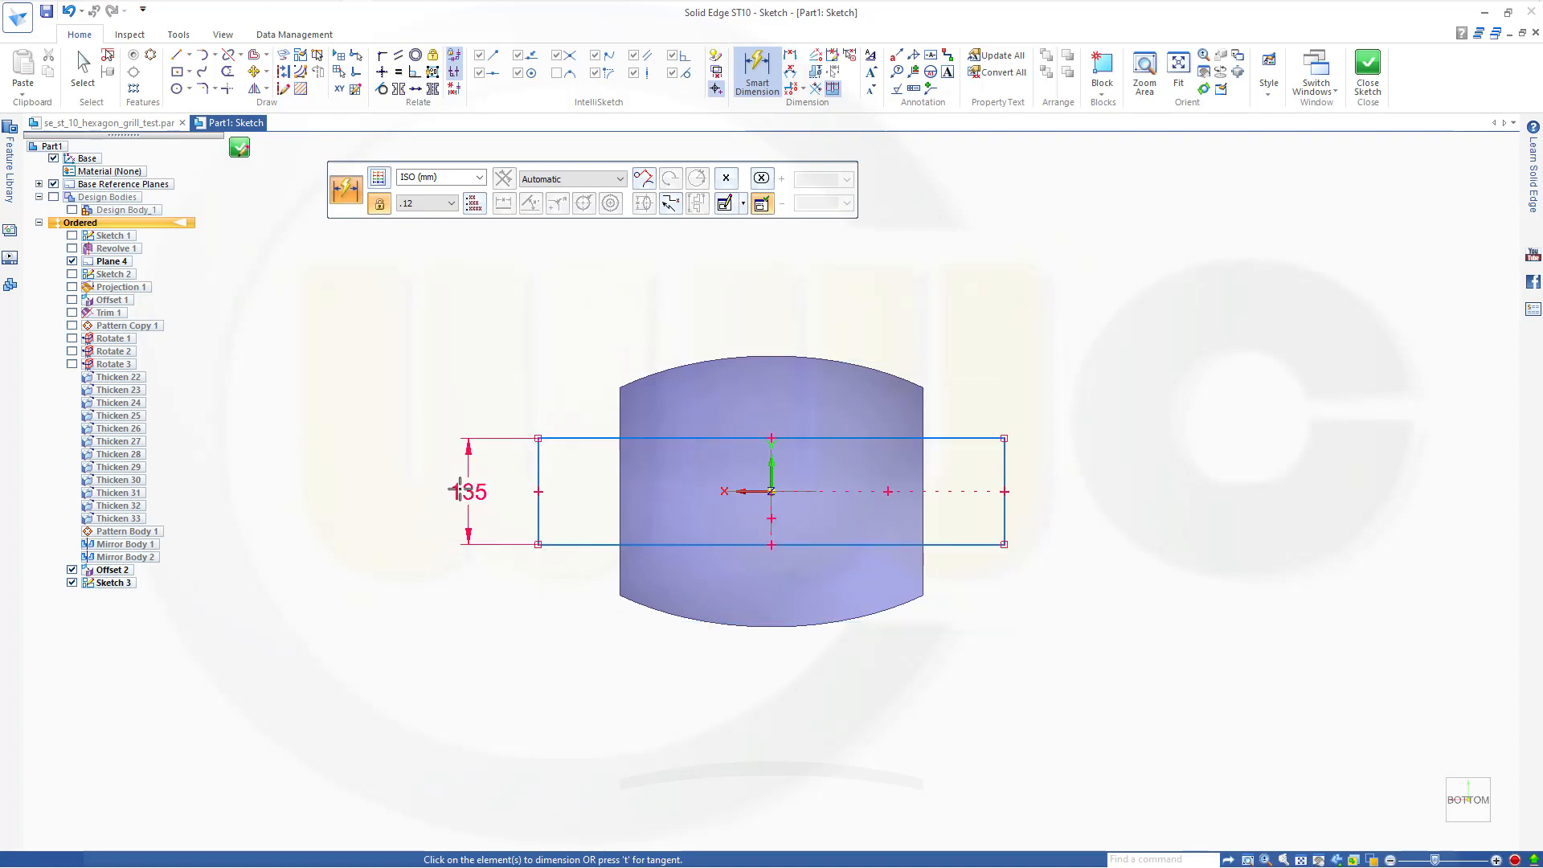
# Dimension the rectangle's width, set it to 340 mm, and finish the sketch.
pyautogui.click(534, 471)
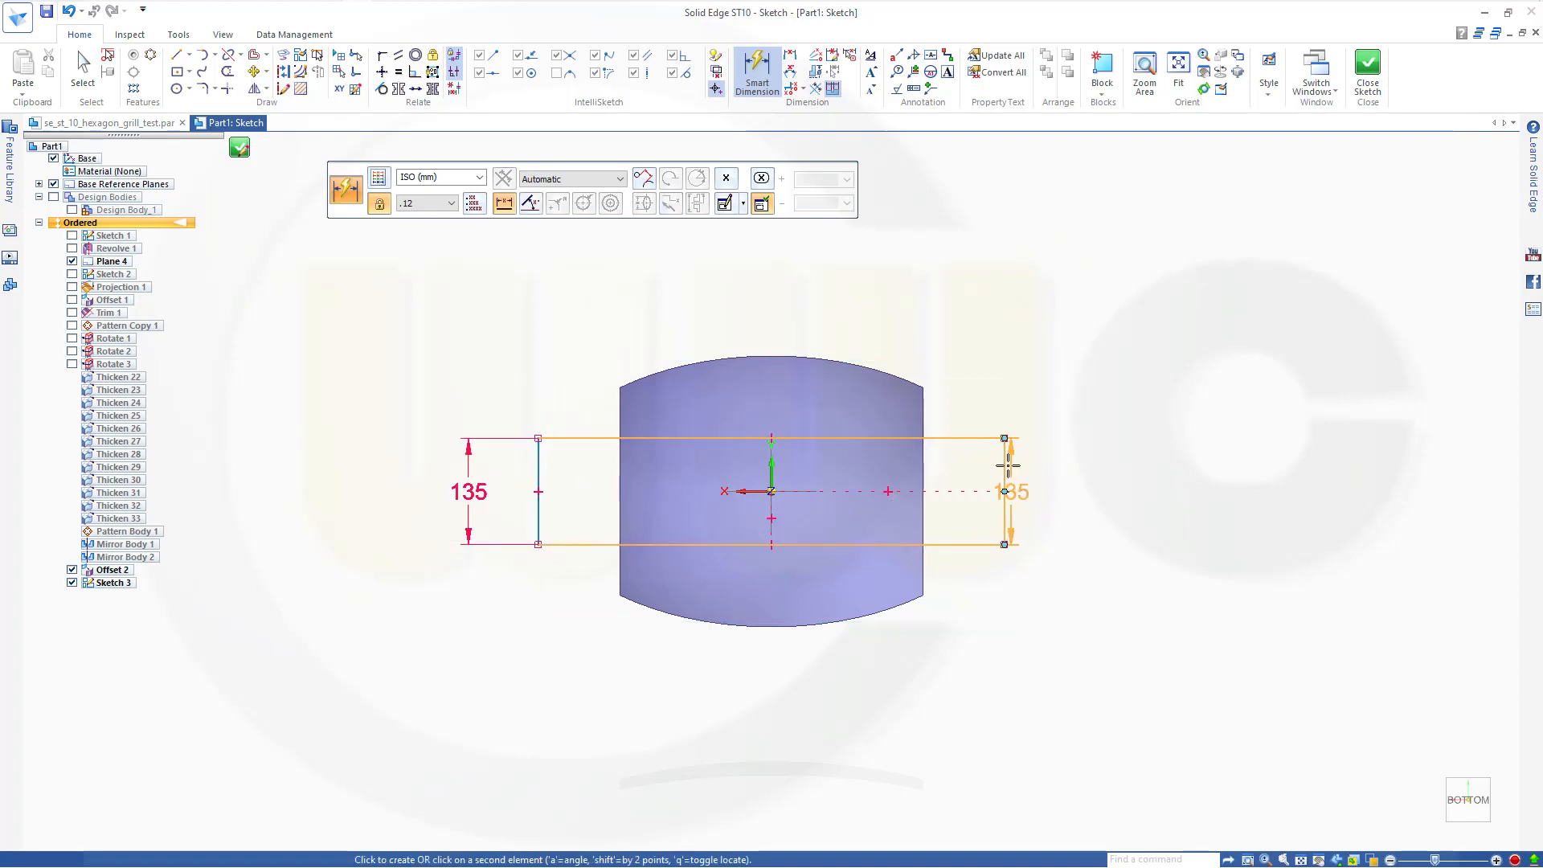
pyautogui.click(1005, 465)
pyautogui.click(804, 312)
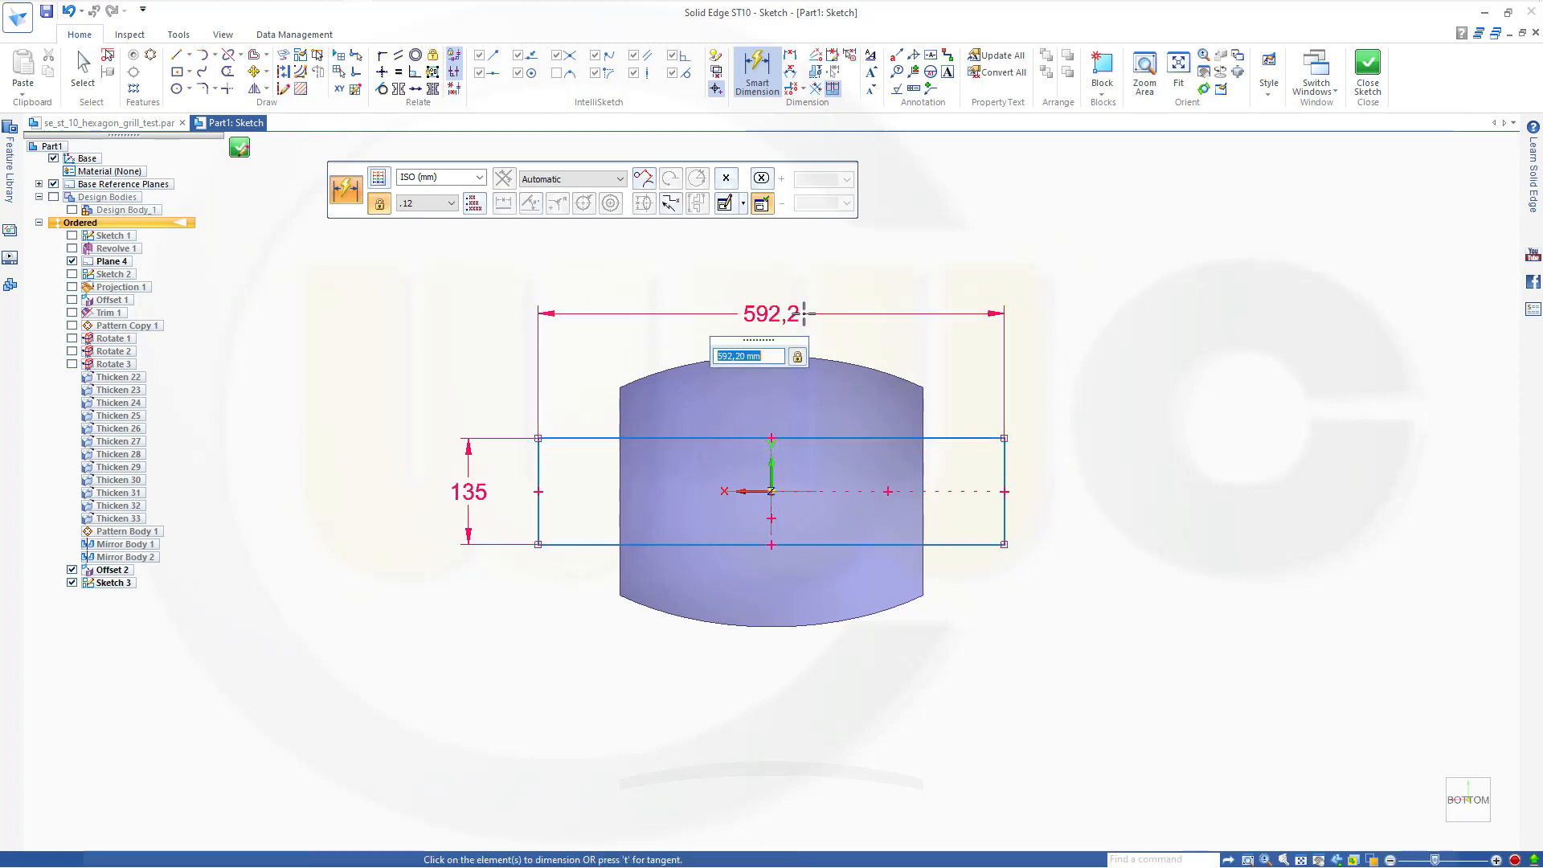
pyautogui.write('340')
pyautogui.press('Return')
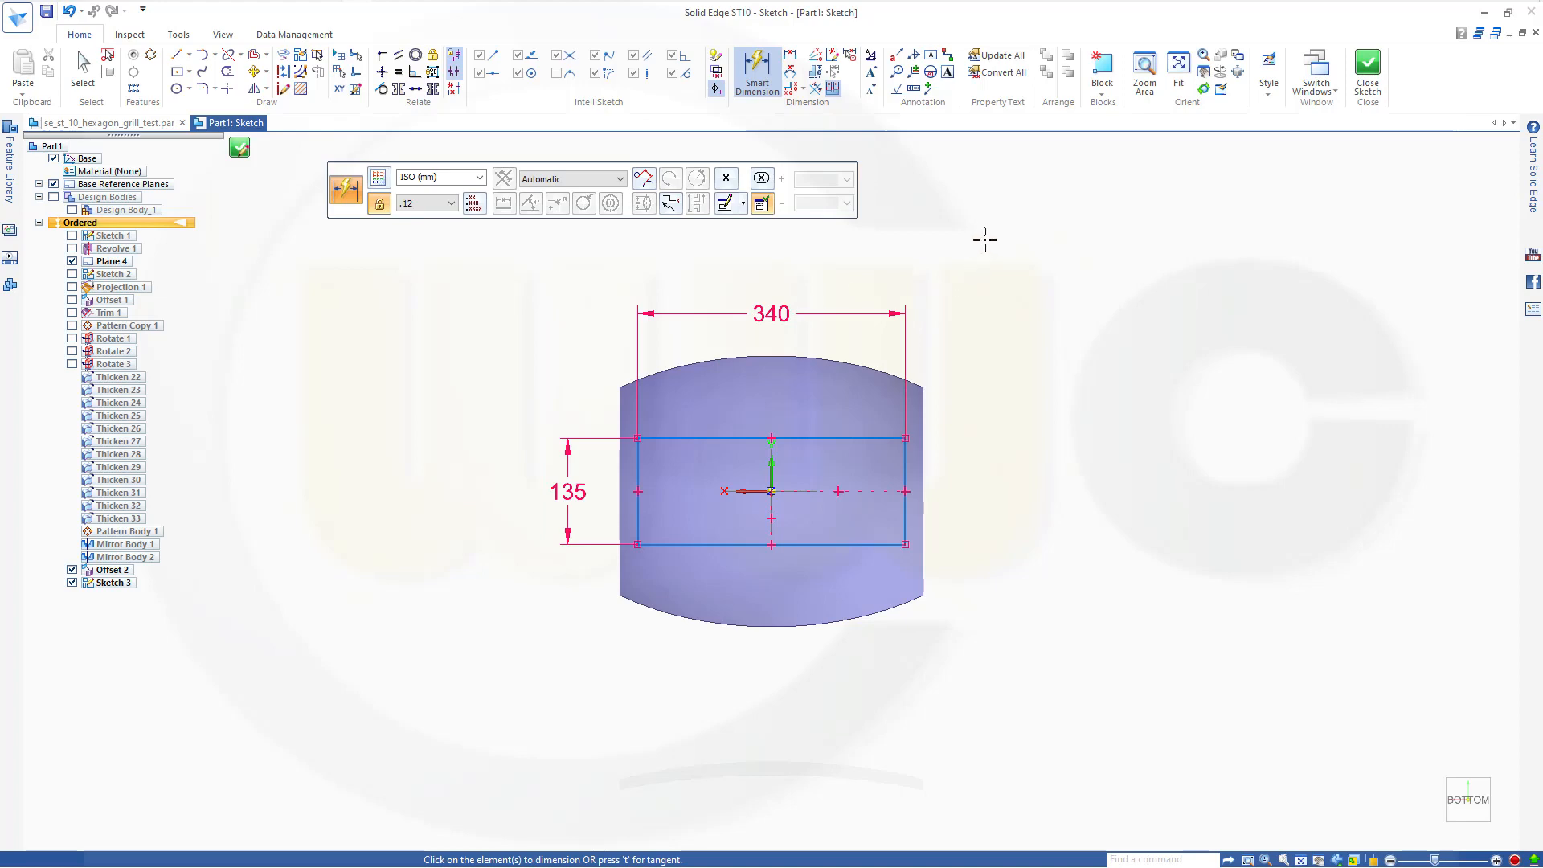
pyautogui.click(1376, 102)
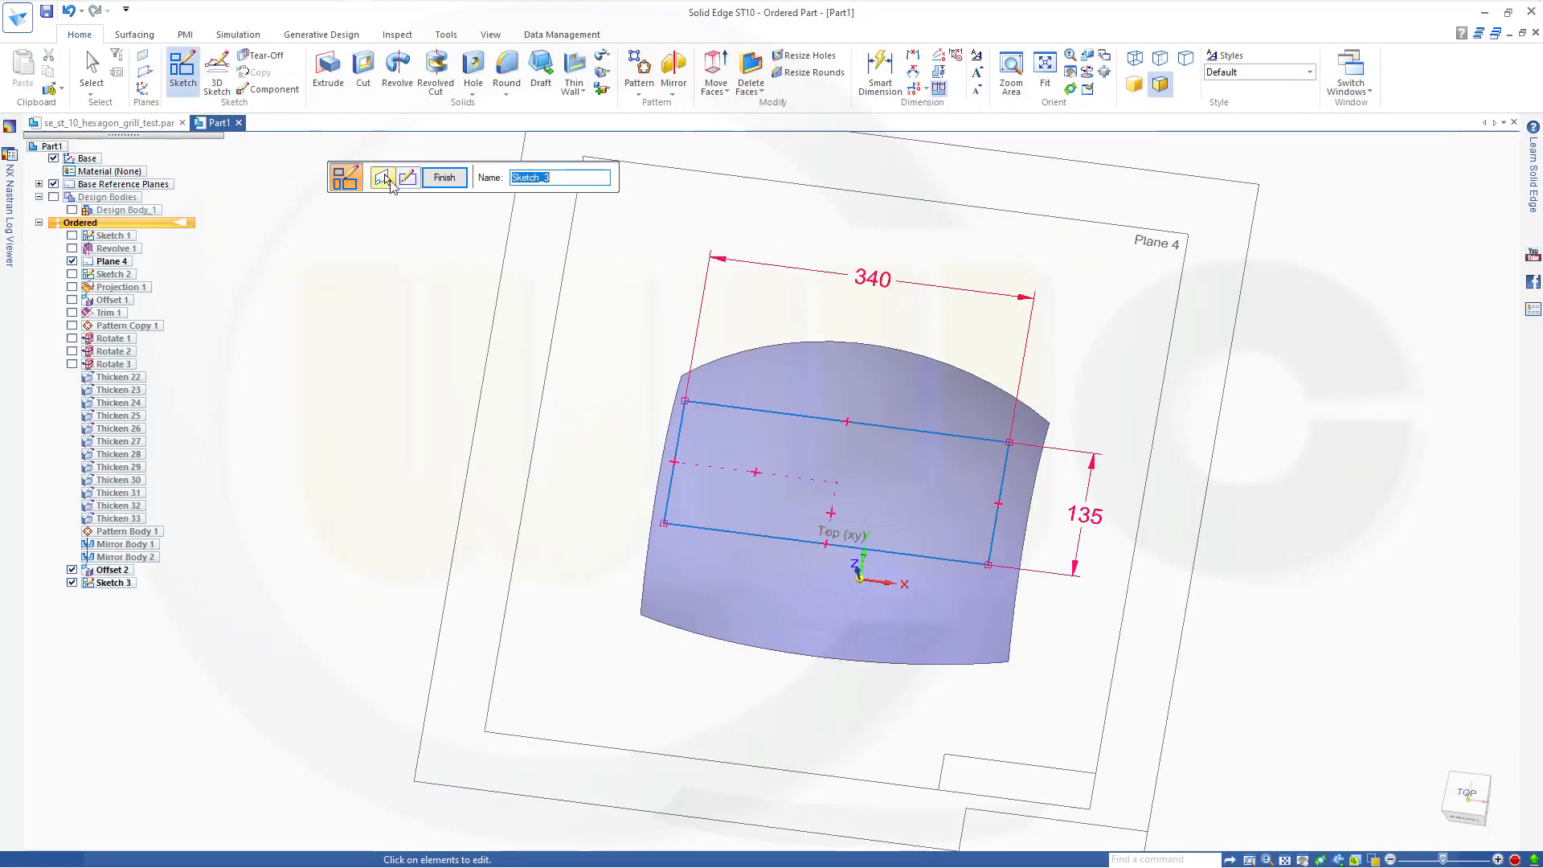
pyautogui.click(443, 178)
pyautogui.press('Escape')
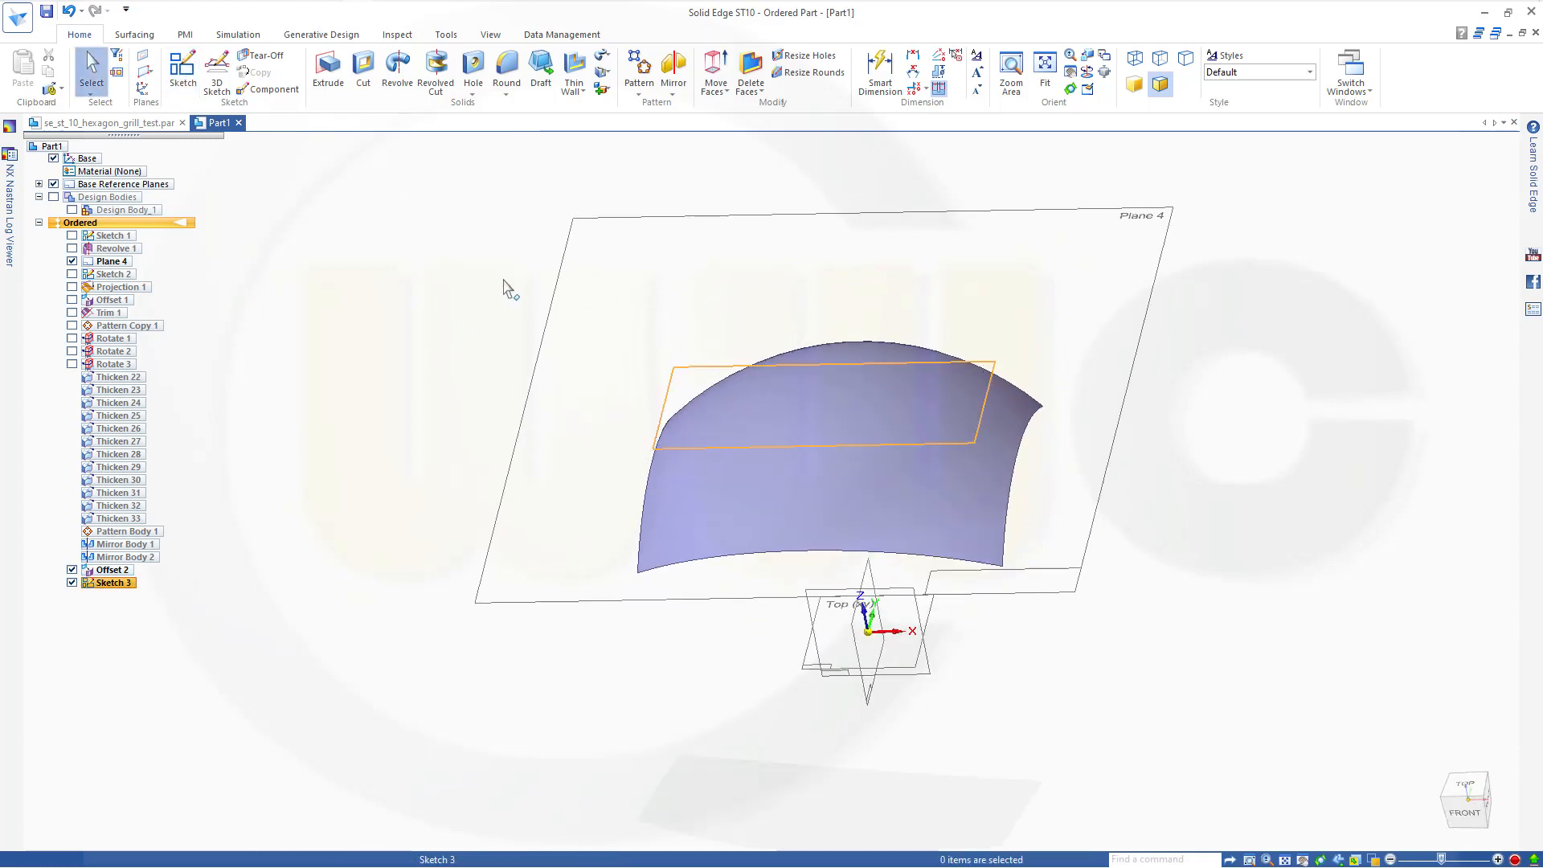
# Project the rectangle onto the offset surface with the Normal to selected surface option, and hide Sketch 3.
pyautogui.click(144, 39)
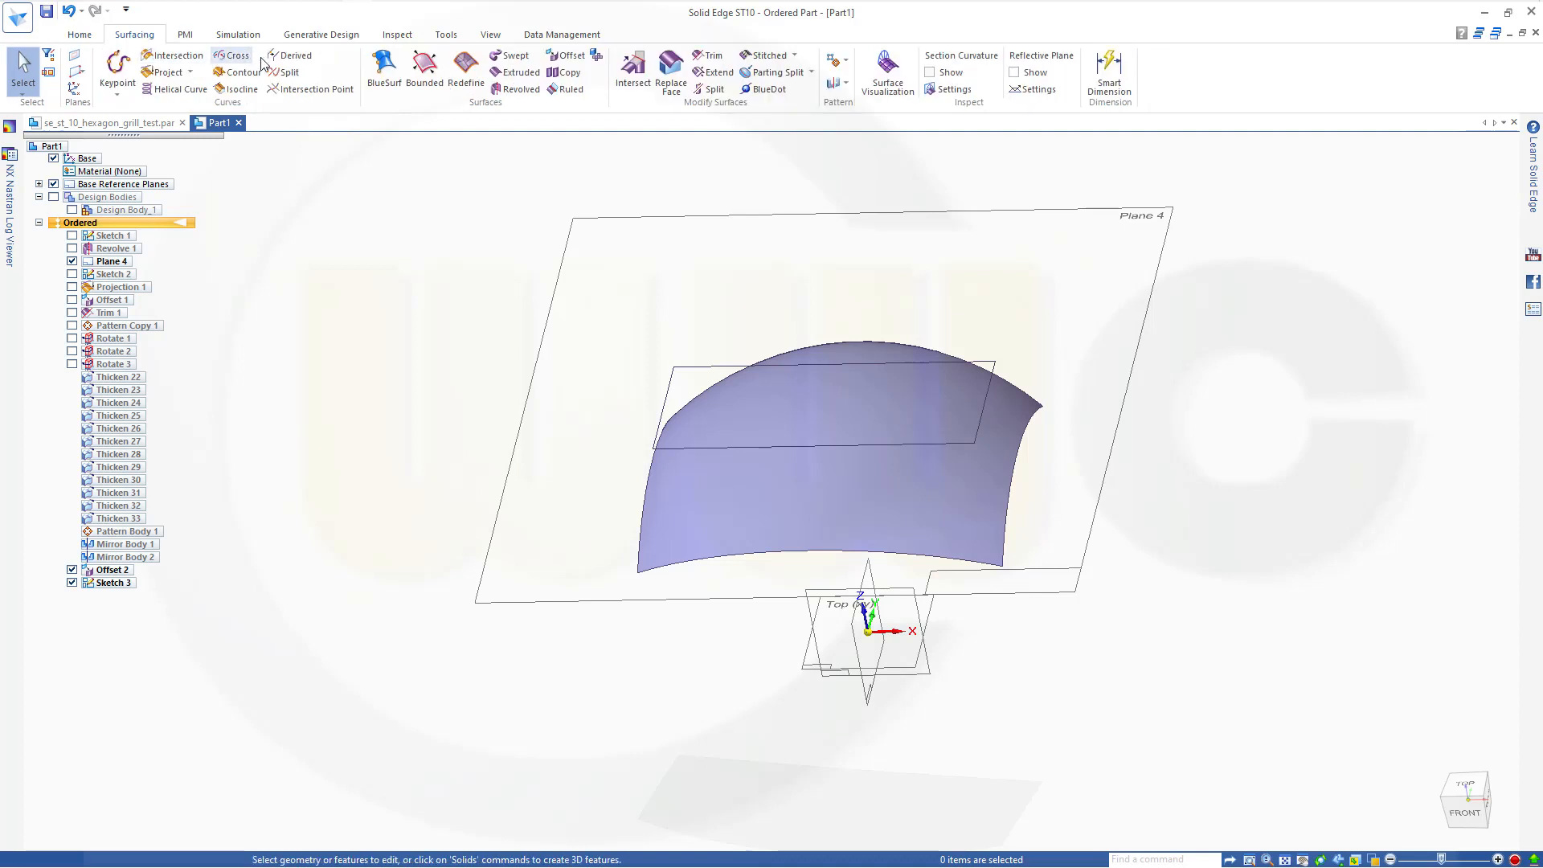
pyautogui.click(165, 72)
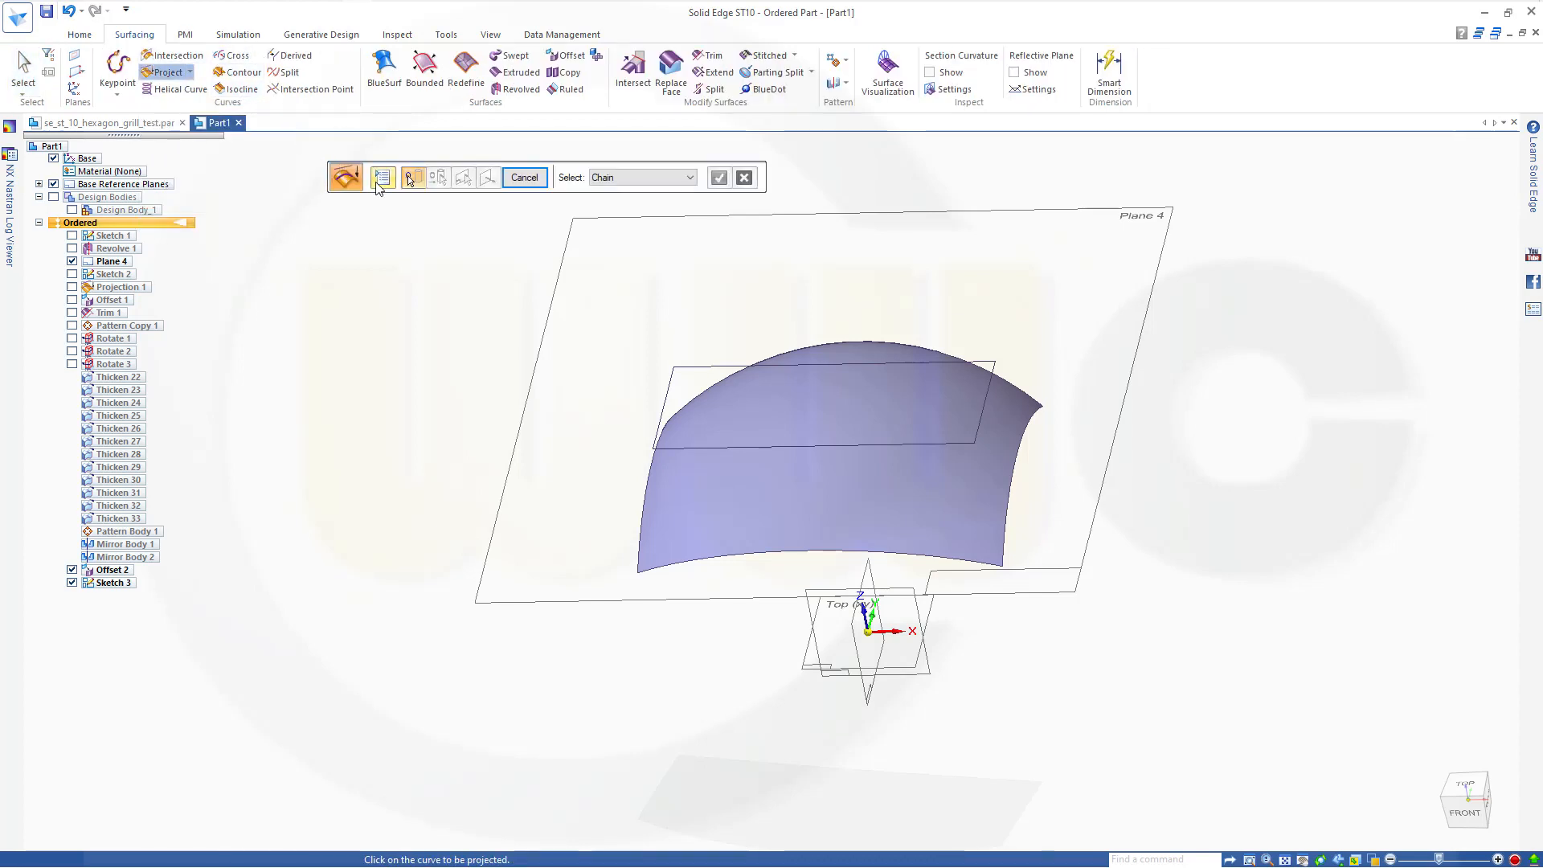
pyautogui.click(383, 178)
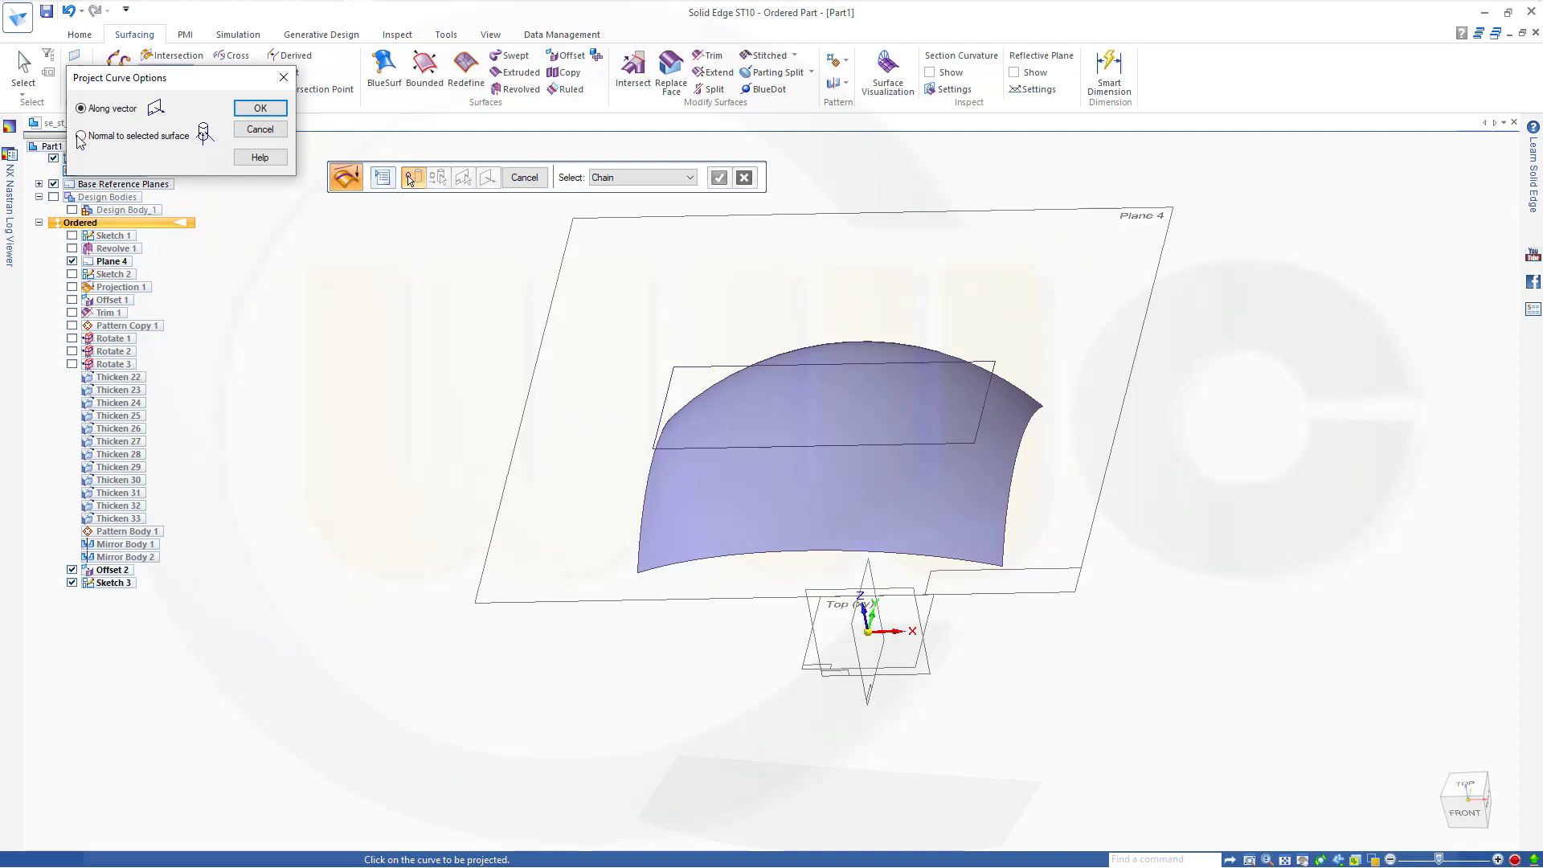
pyautogui.click(277, 112)
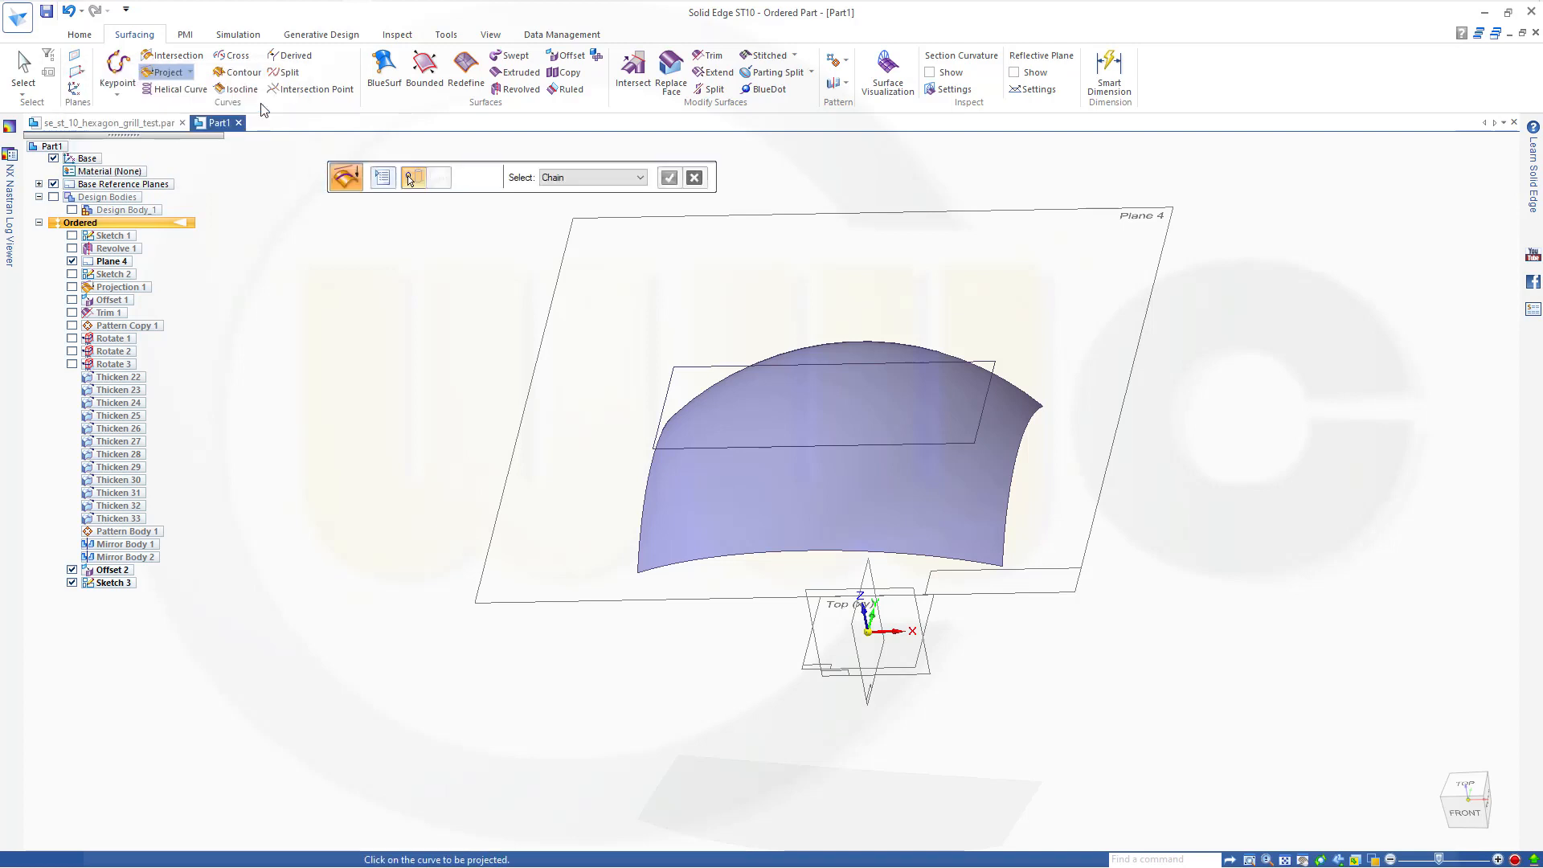
pyautogui.click(692, 367)
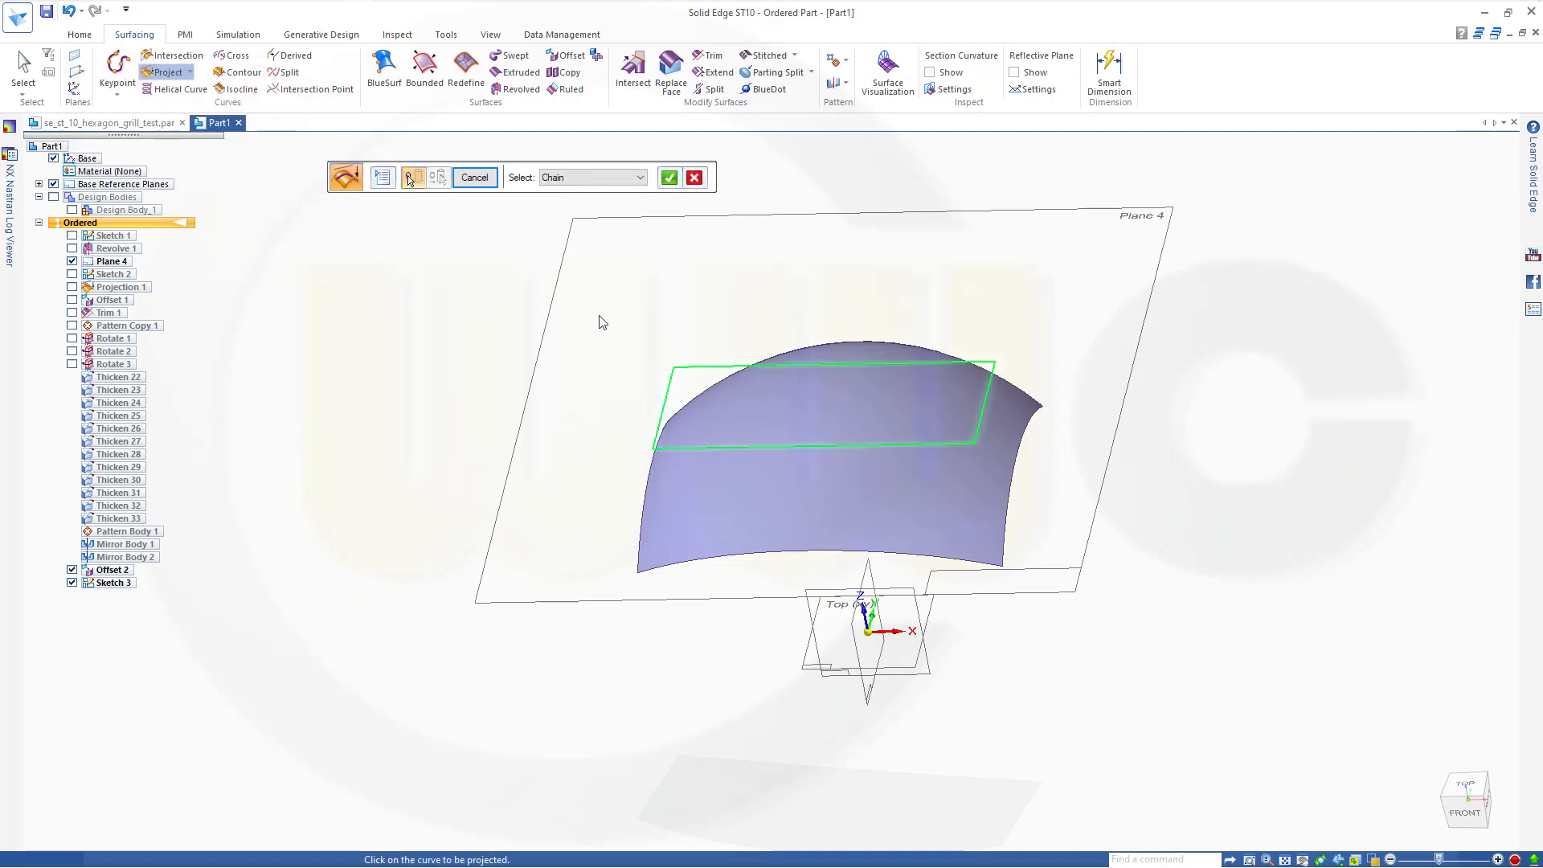
pyautogui.click(750, 486)
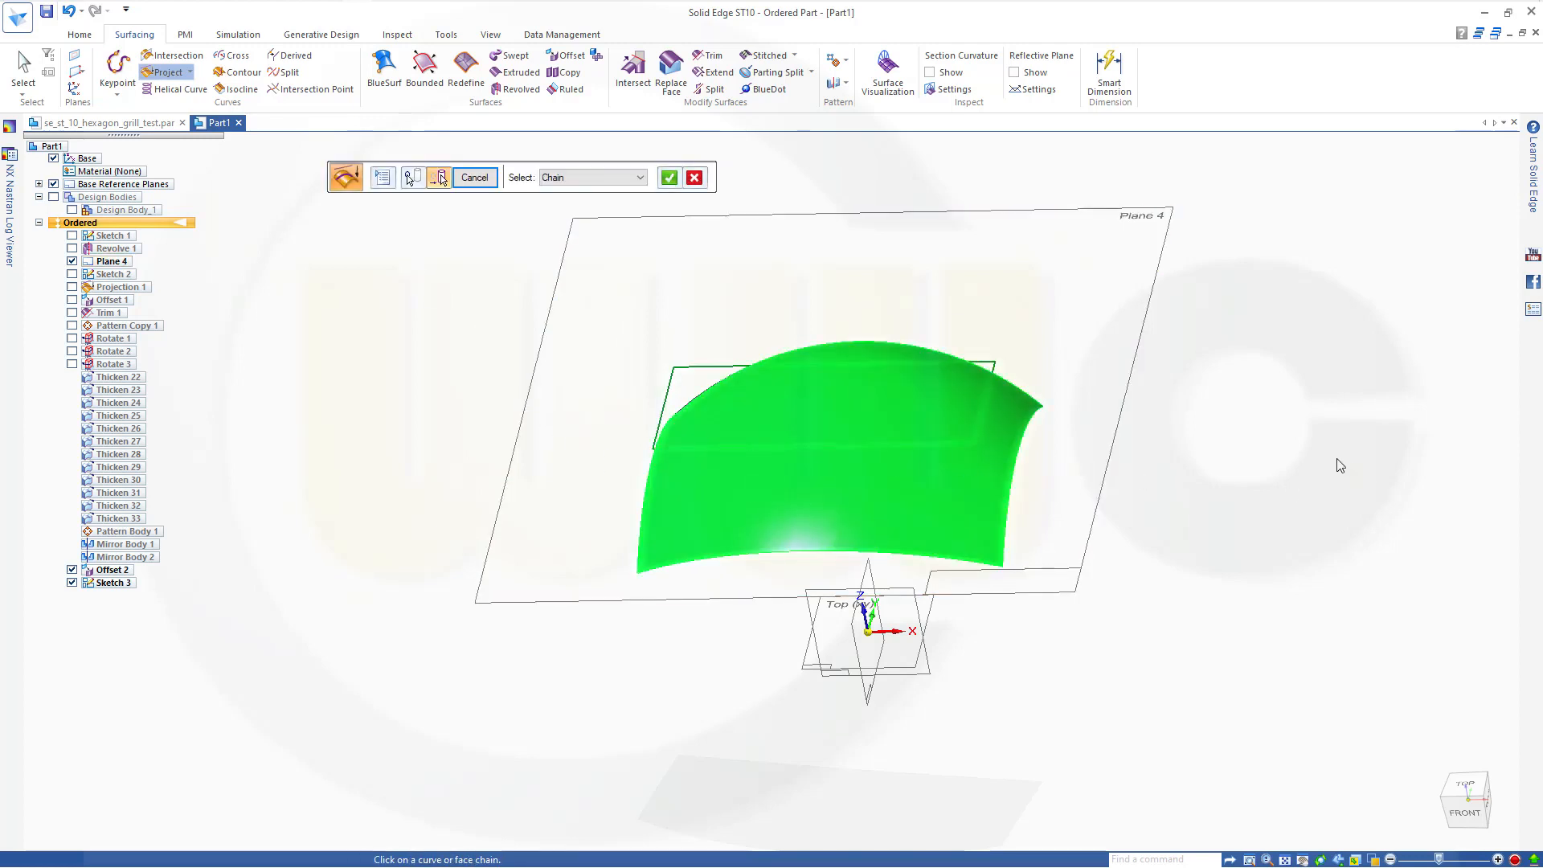
pyautogui.rightClick(1315, 459)
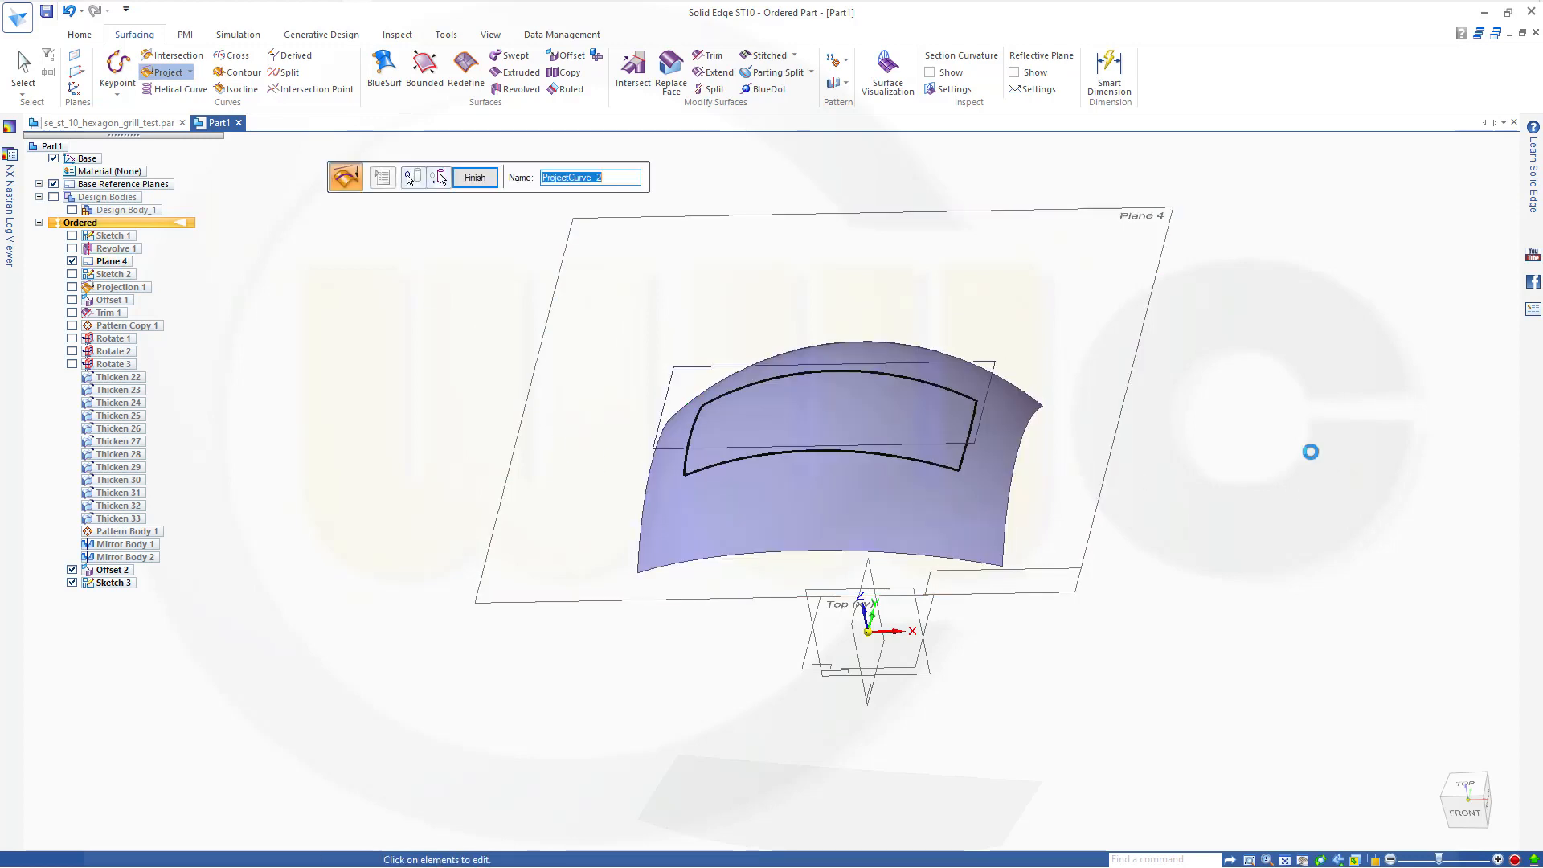
pyautogui.click(475, 177)
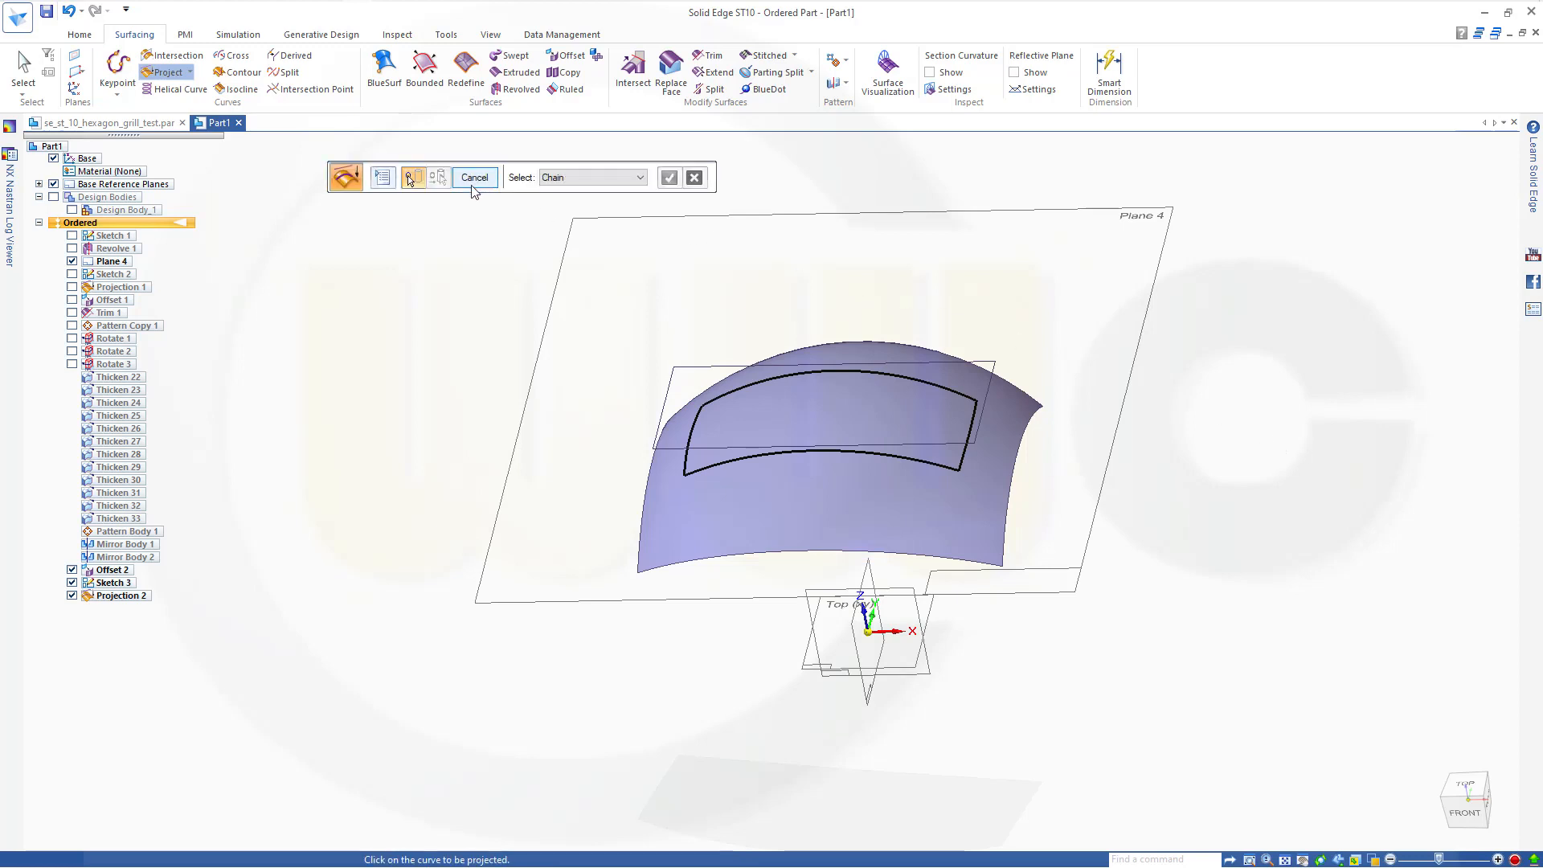
pyautogui.click(475, 177)
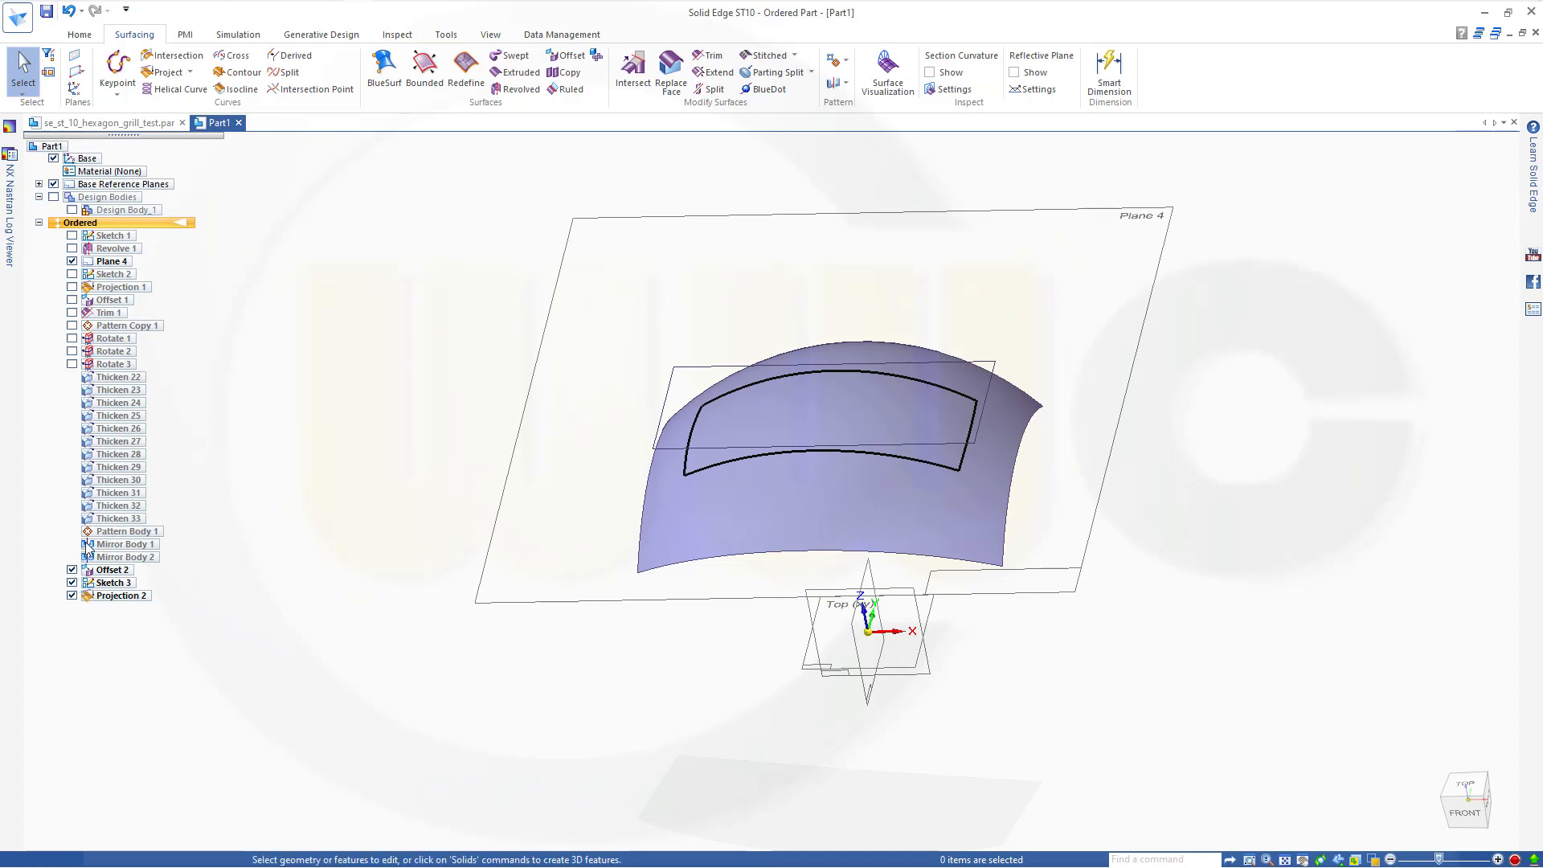
pyautogui.click(72, 583)
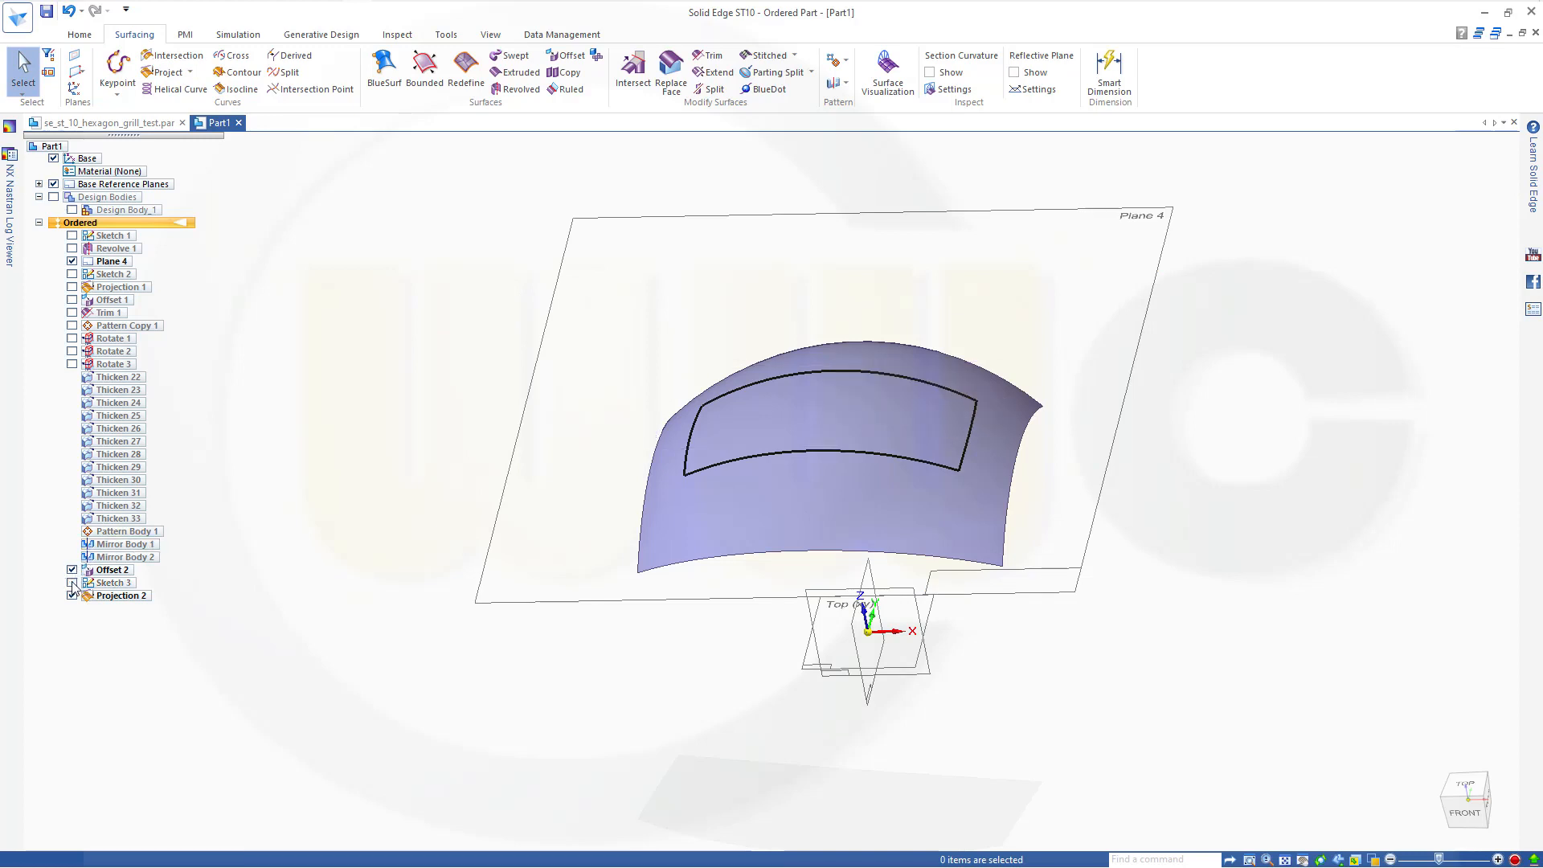
# Trim the offset surface with the projected rectangle as a curve chain, removing the region outside the rectangle.
pyautogui.moveTo(389, 402)
pyautogui.mouseDown(button='middle')
pyautogui.moveTo(427, 413)
pyautogui.moveTo(413, 419)
pyautogui.mouseUp(button='middle')
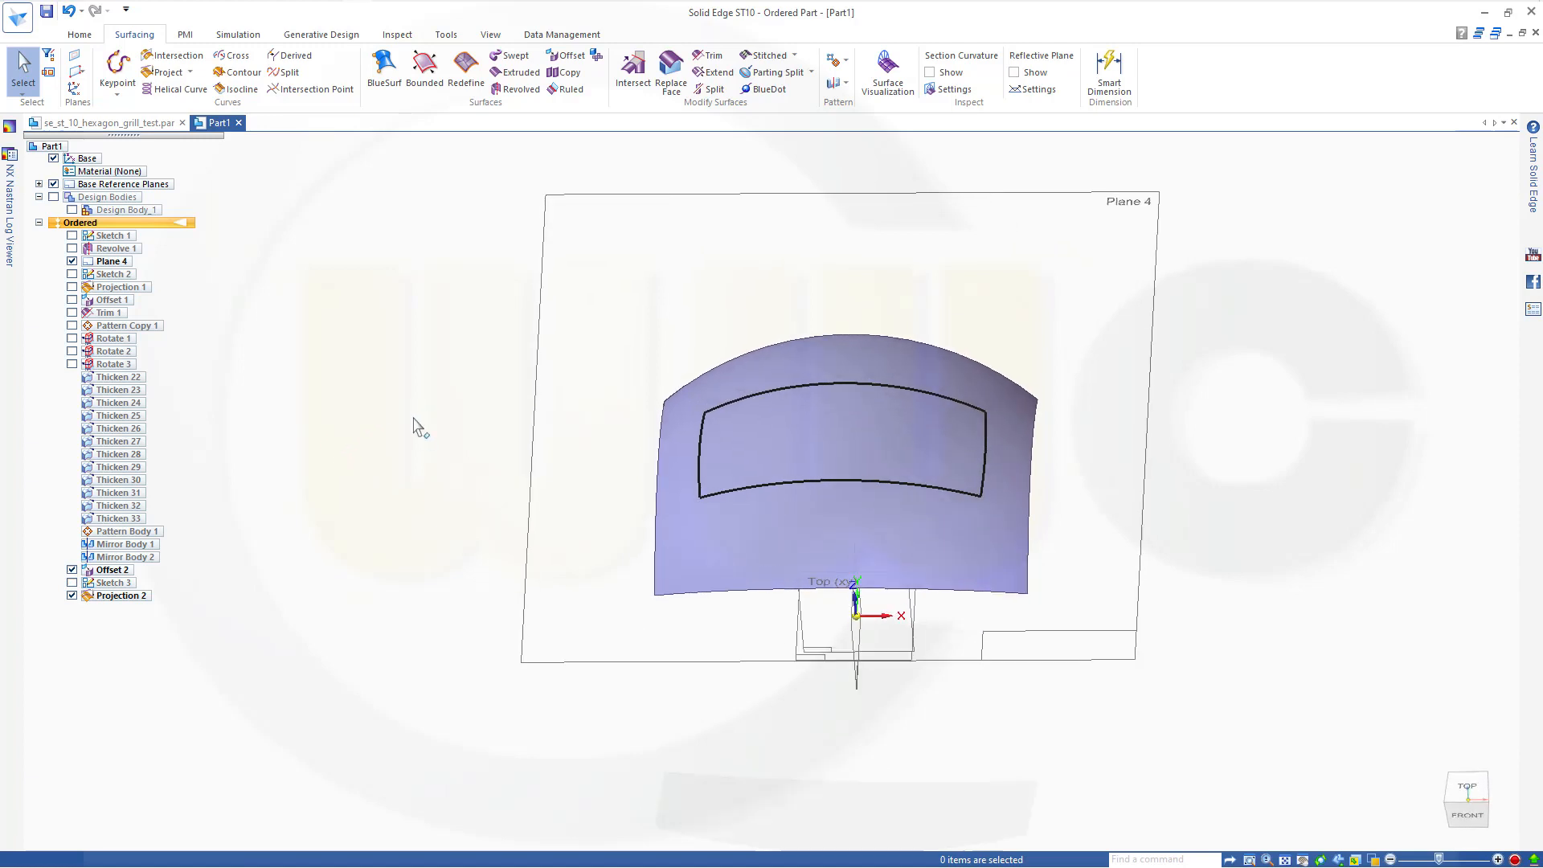
pyautogui.click(708, 57)
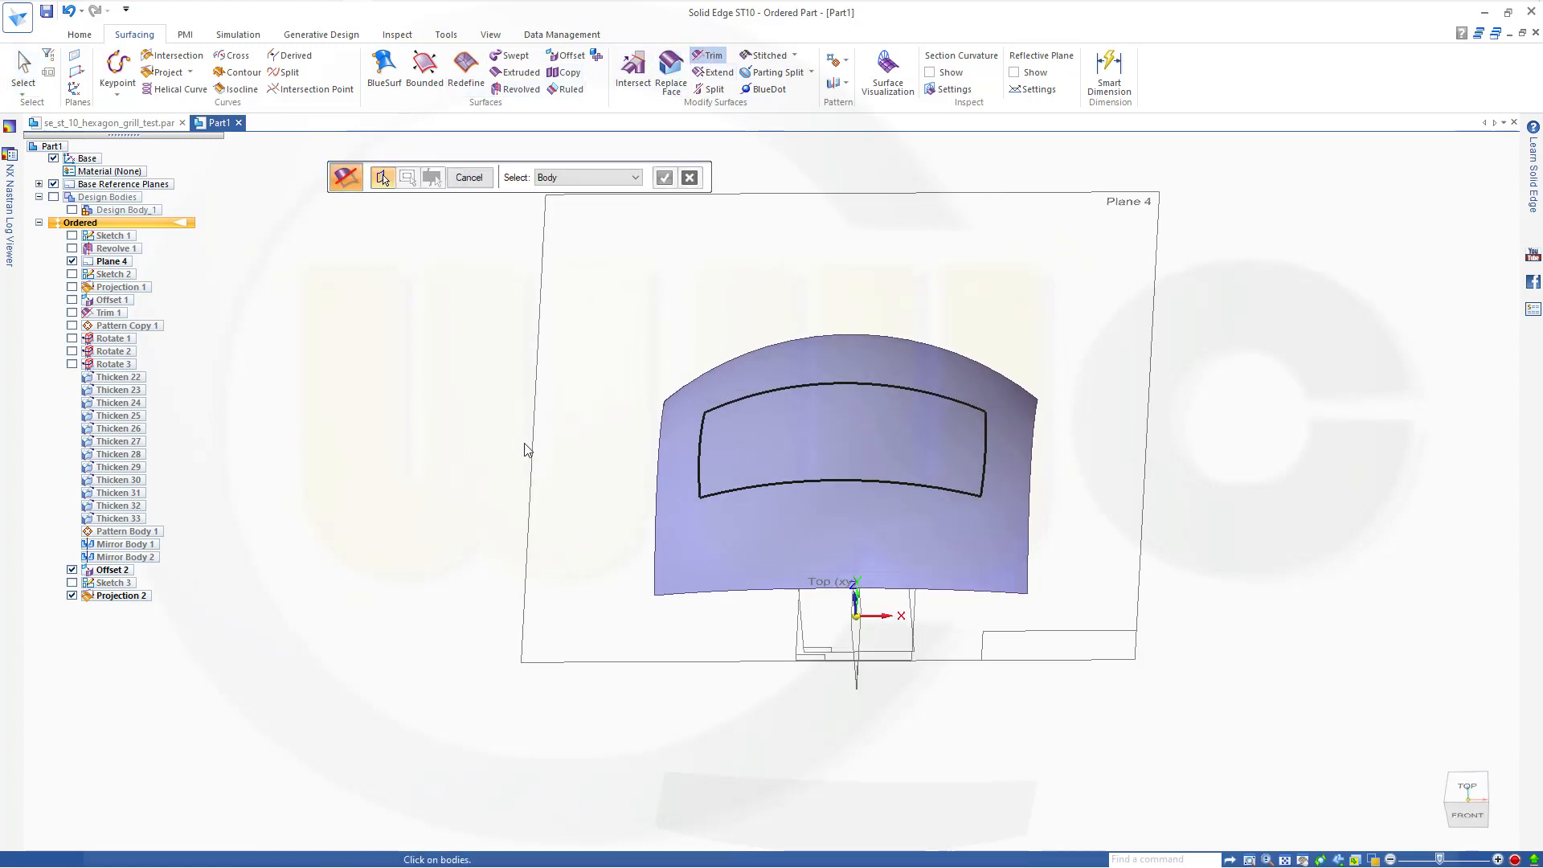
pyautogui.click(636, 178)
pyautogui.click(641, 180)
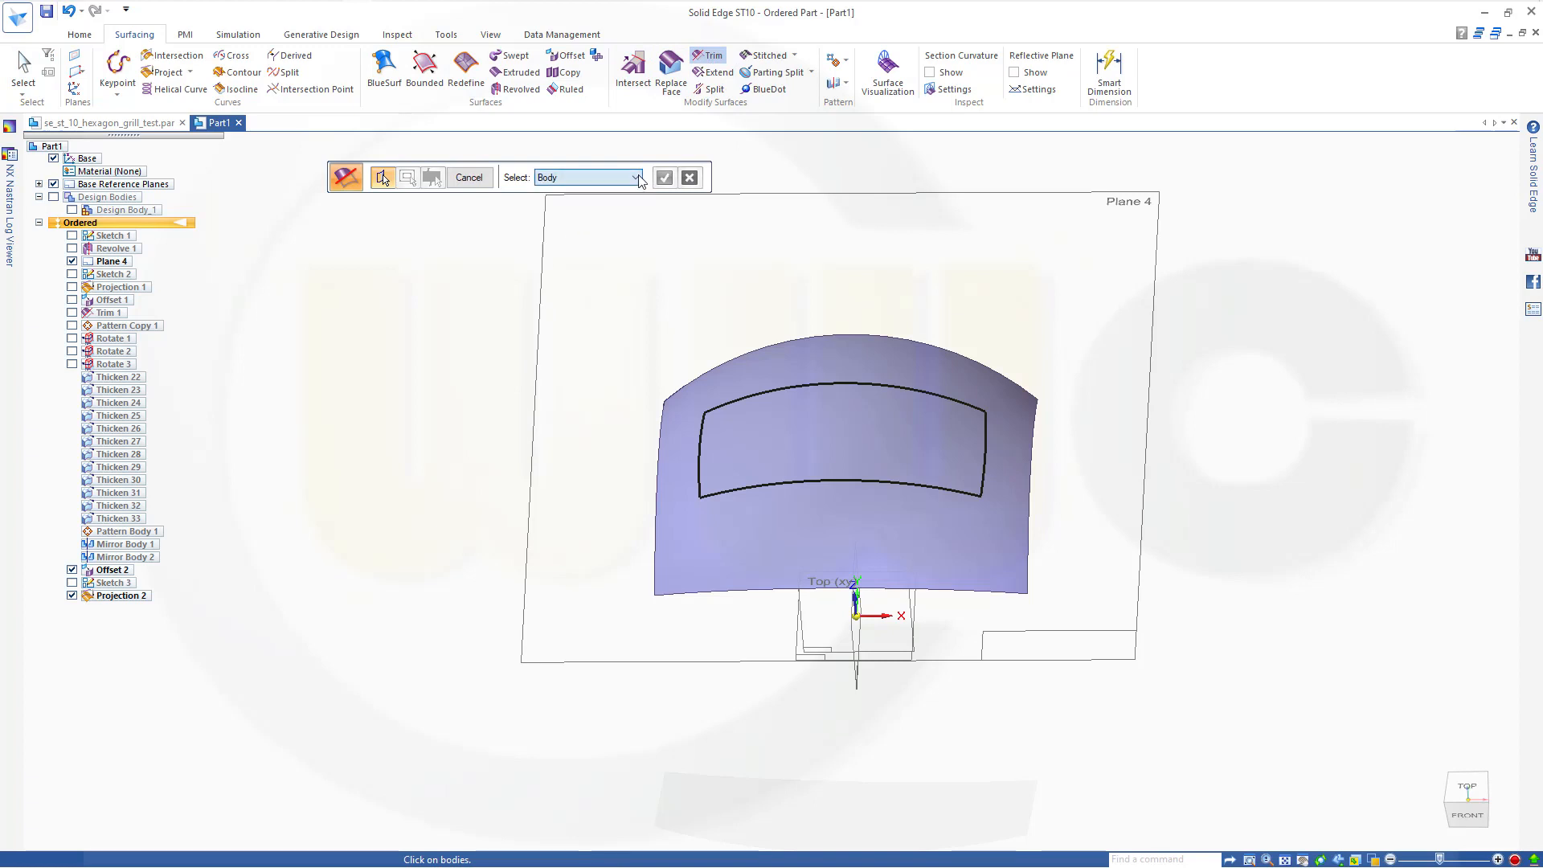
pyautogui.click(690, 528)
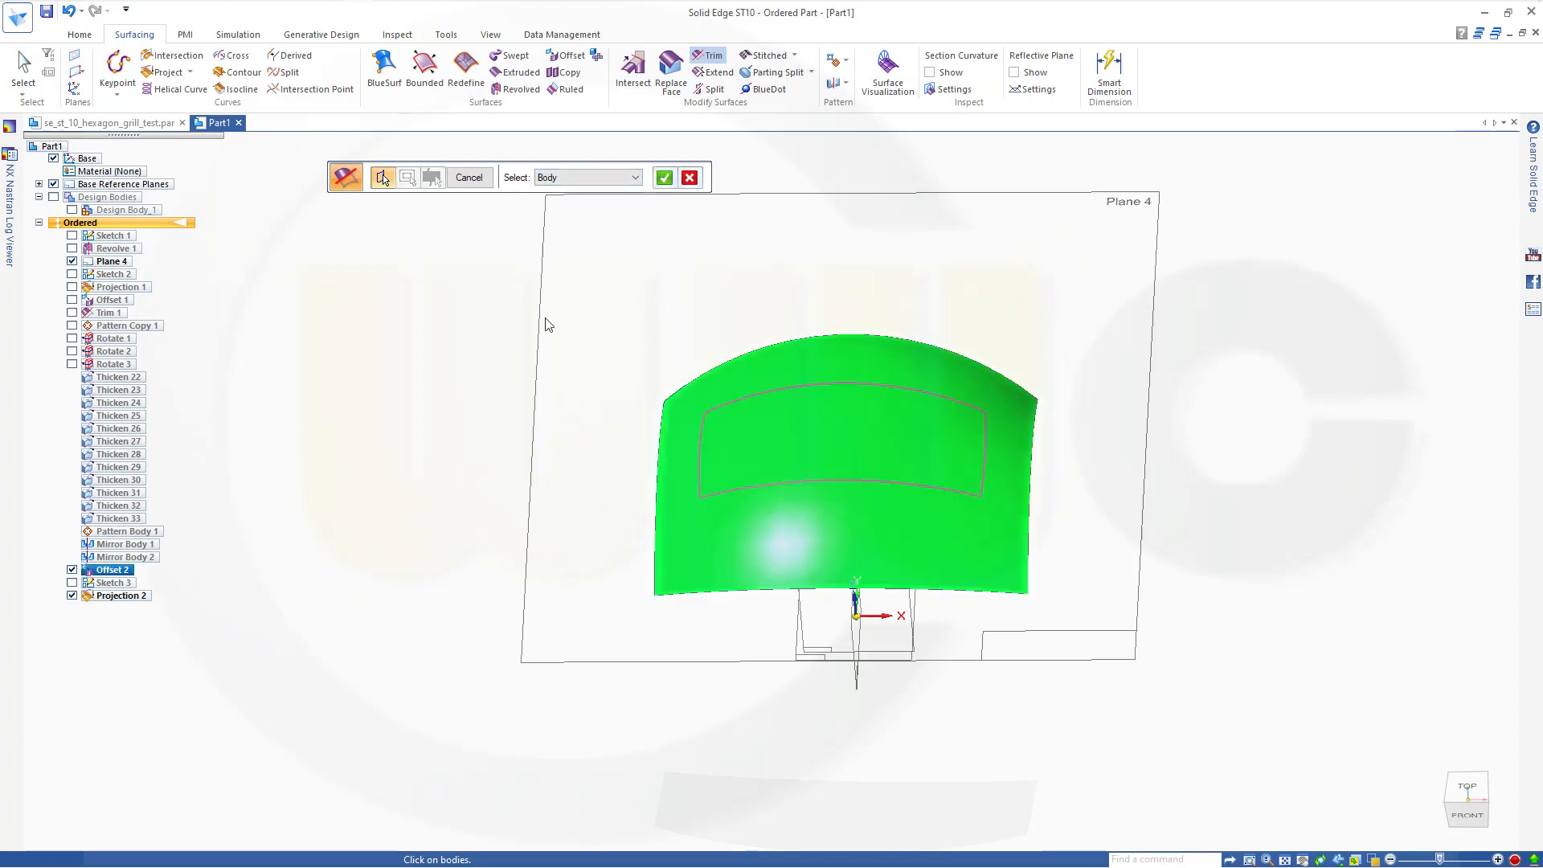
pyautogui.rightClick(457, 300)
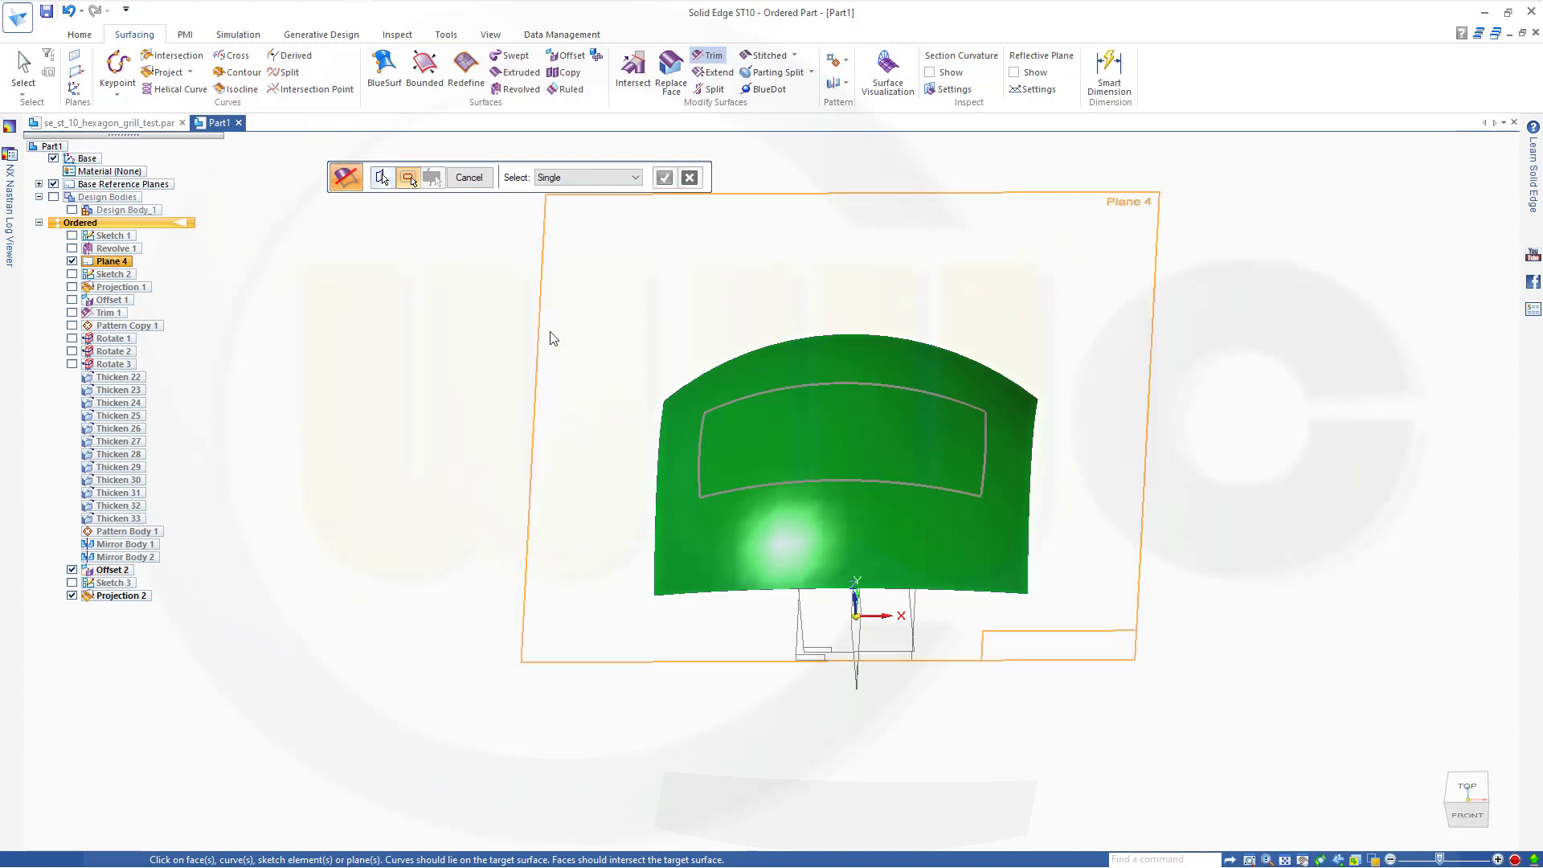
pyautogui.click(634, 178)
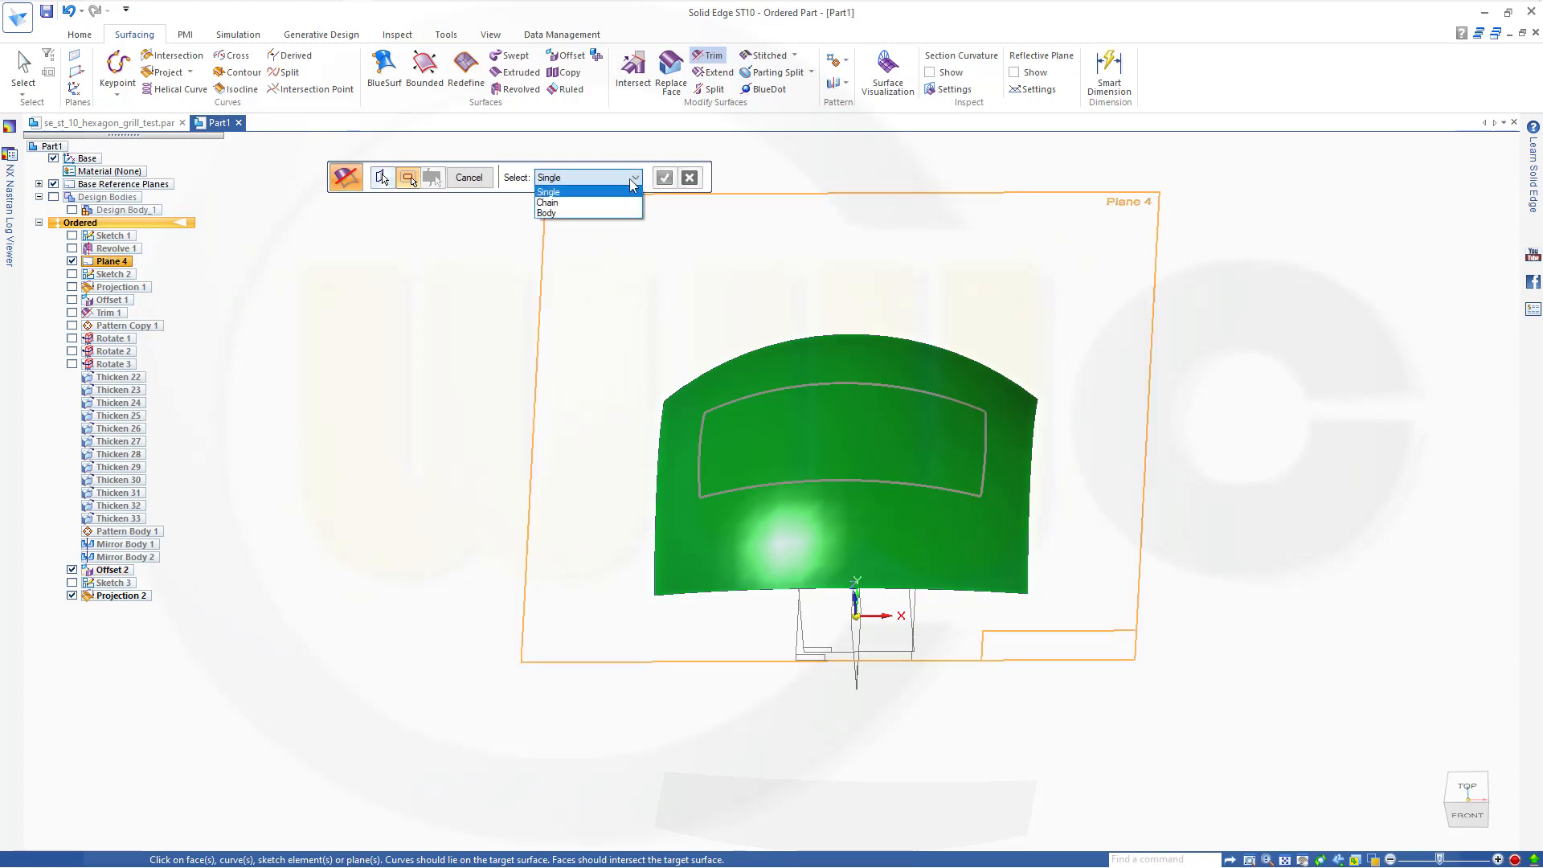
pyautogui.click(584, 203)
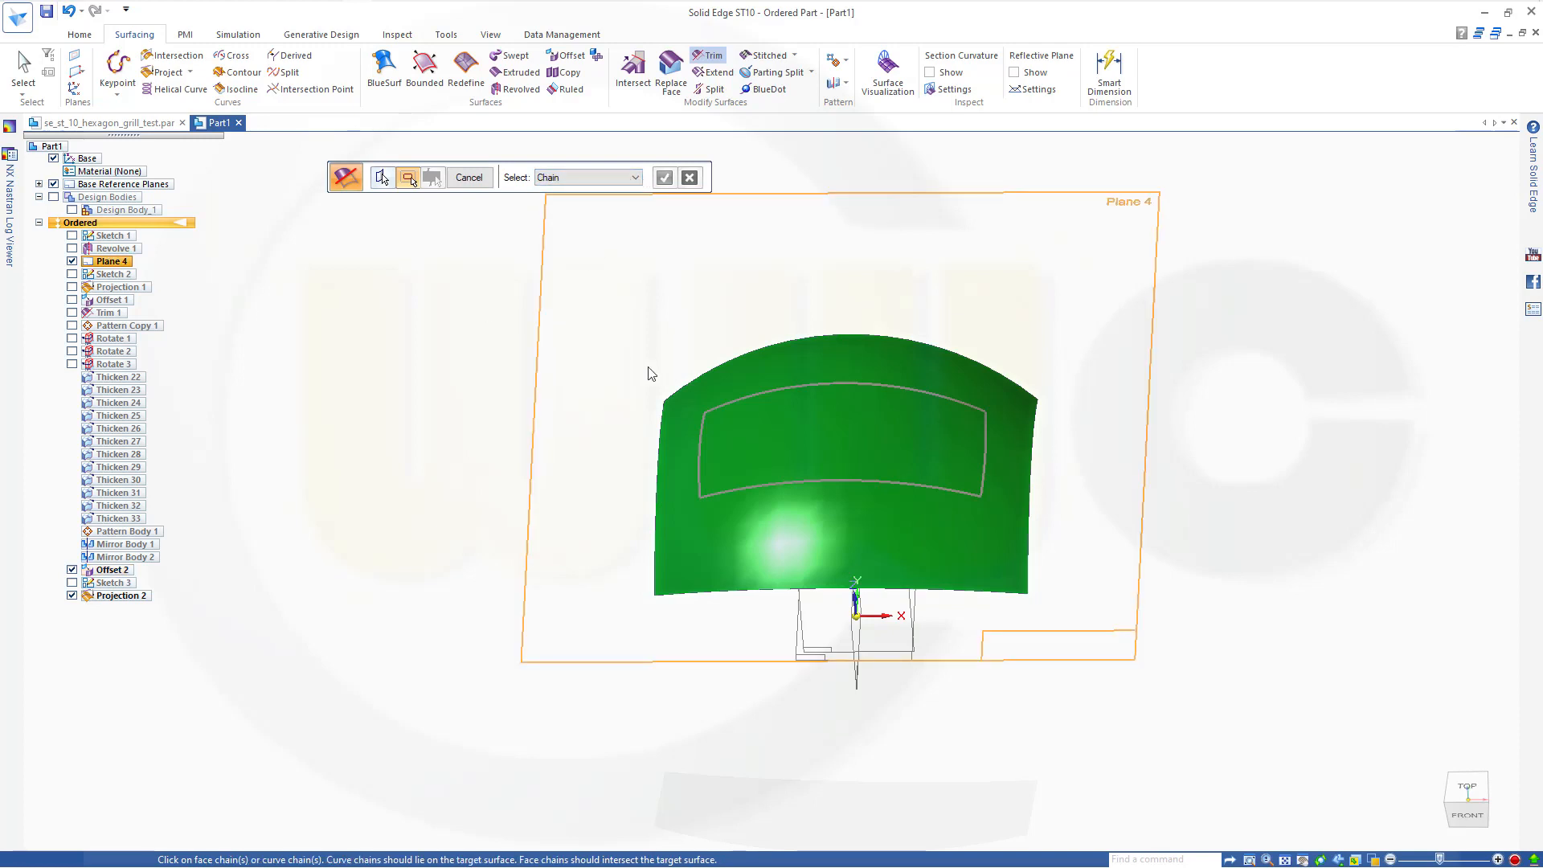
pyautogui.click(715, 407)
pyautogui.rightClick(454, 299)
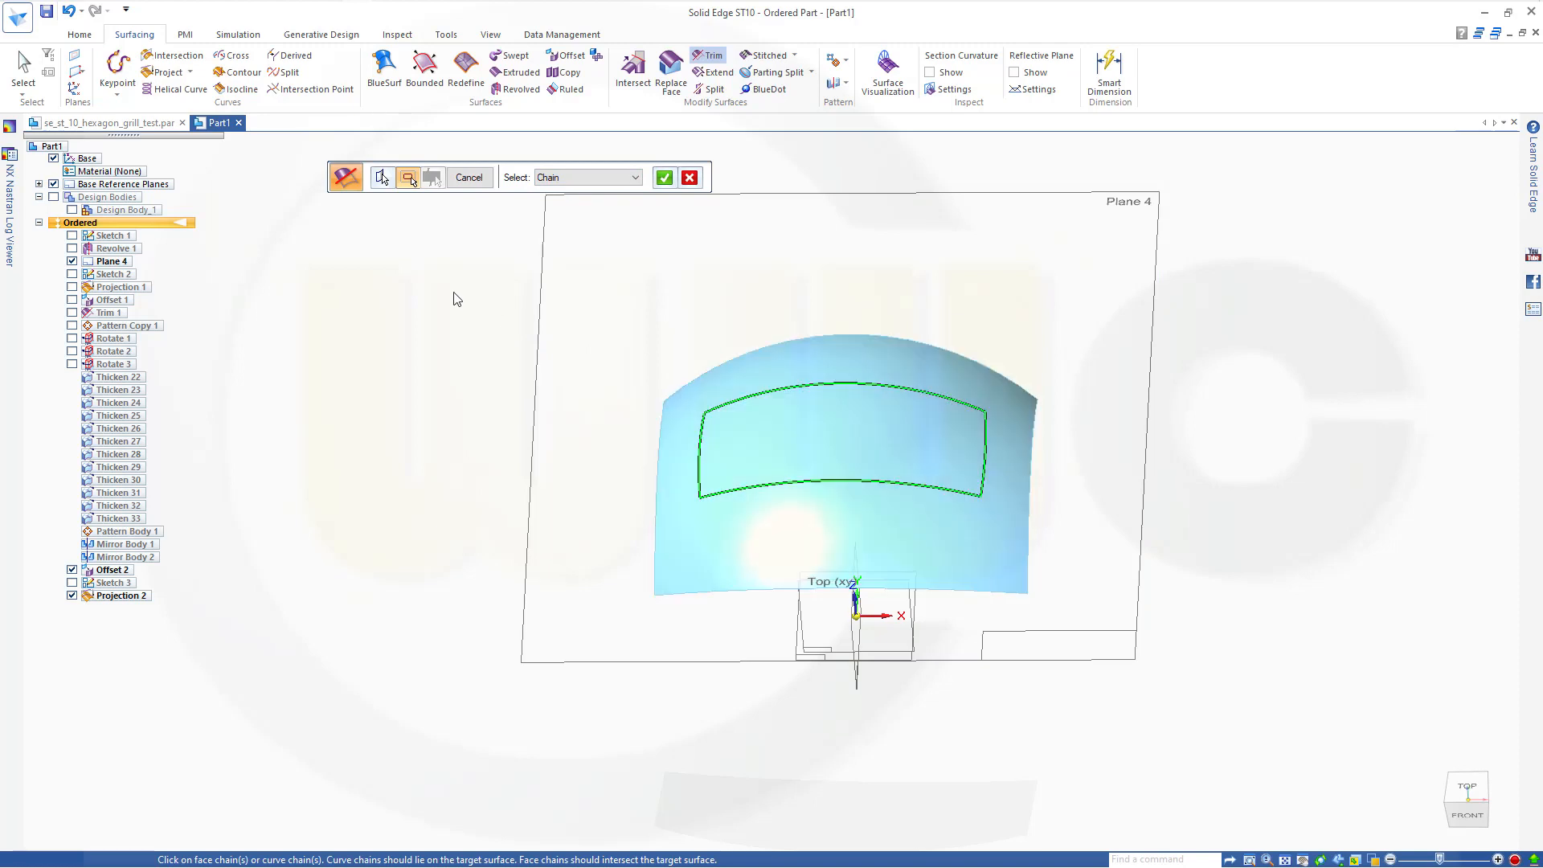
pyautogui.click(712, 562)
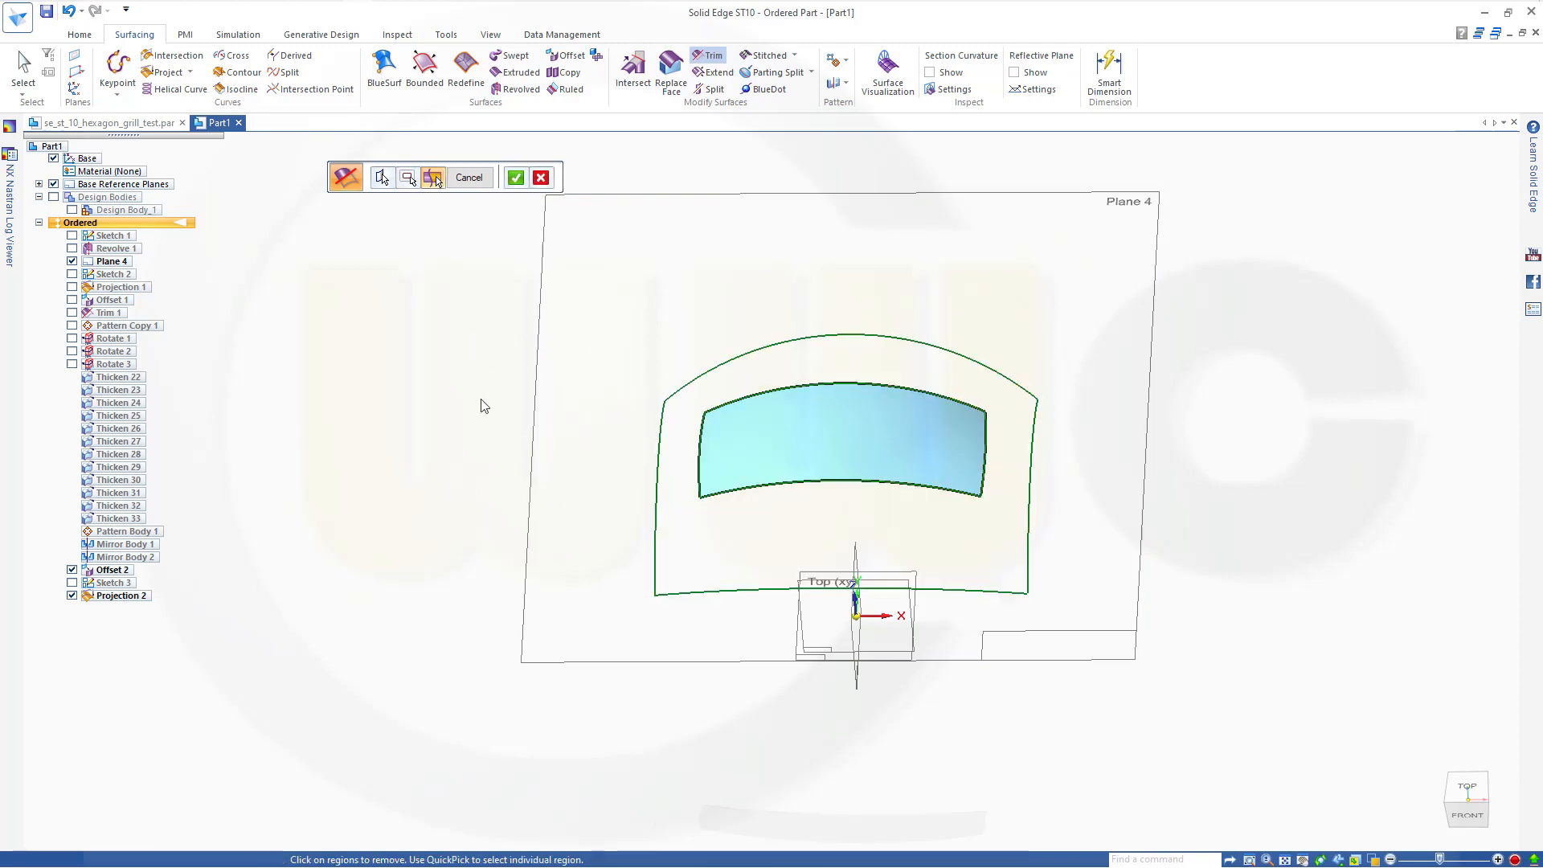
pyautogui.click(517, 176)
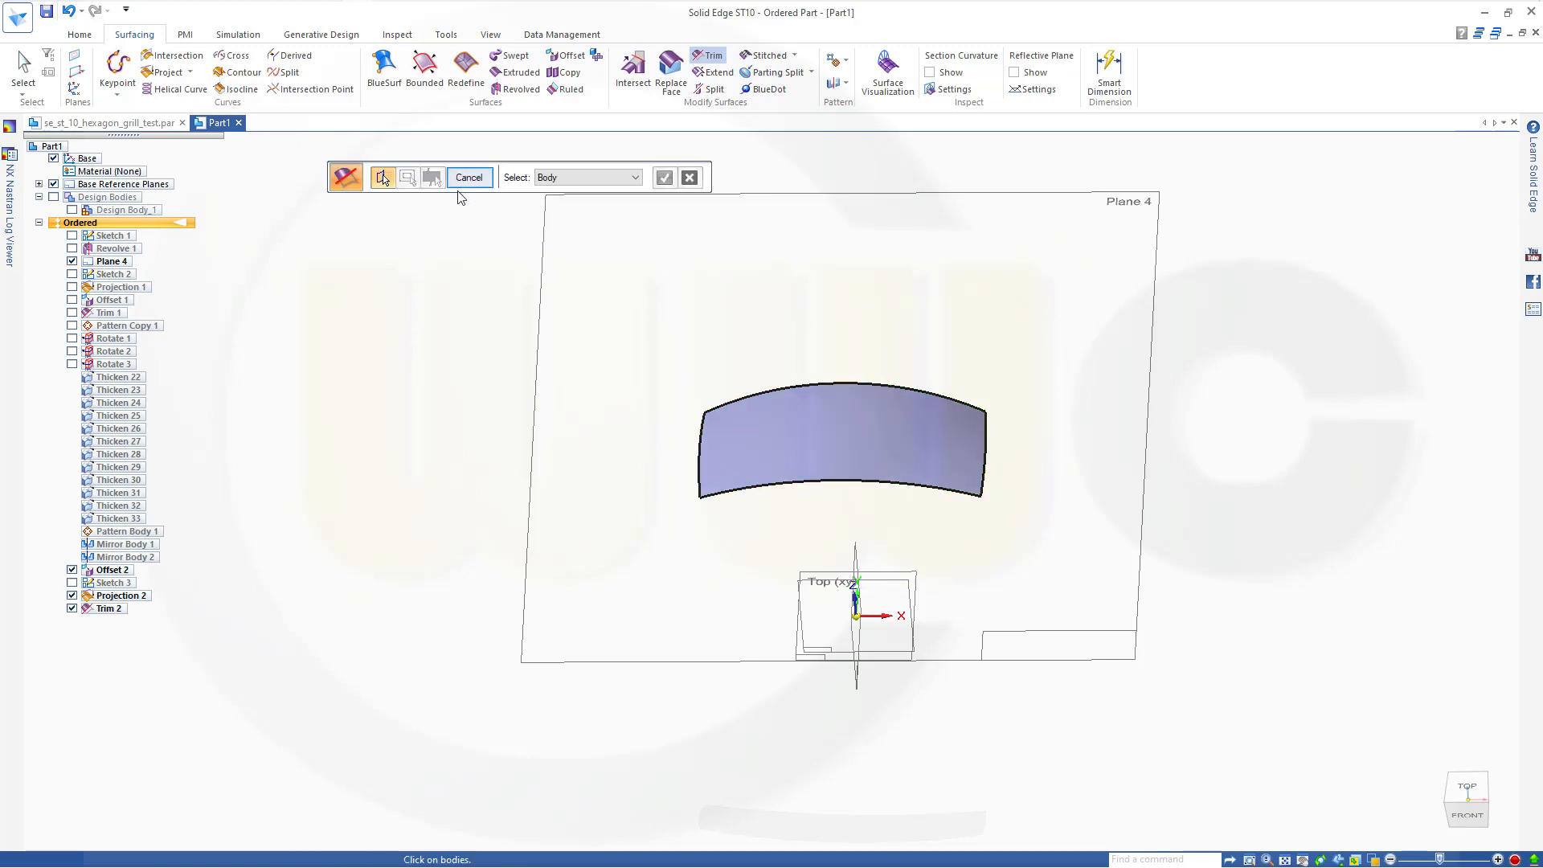
pyautogui.click(467, 180)
# Add a new part body named grid.
pyautogui.moveTo(421, 265); pyautogui.dragTo(434, 264, button='middle')
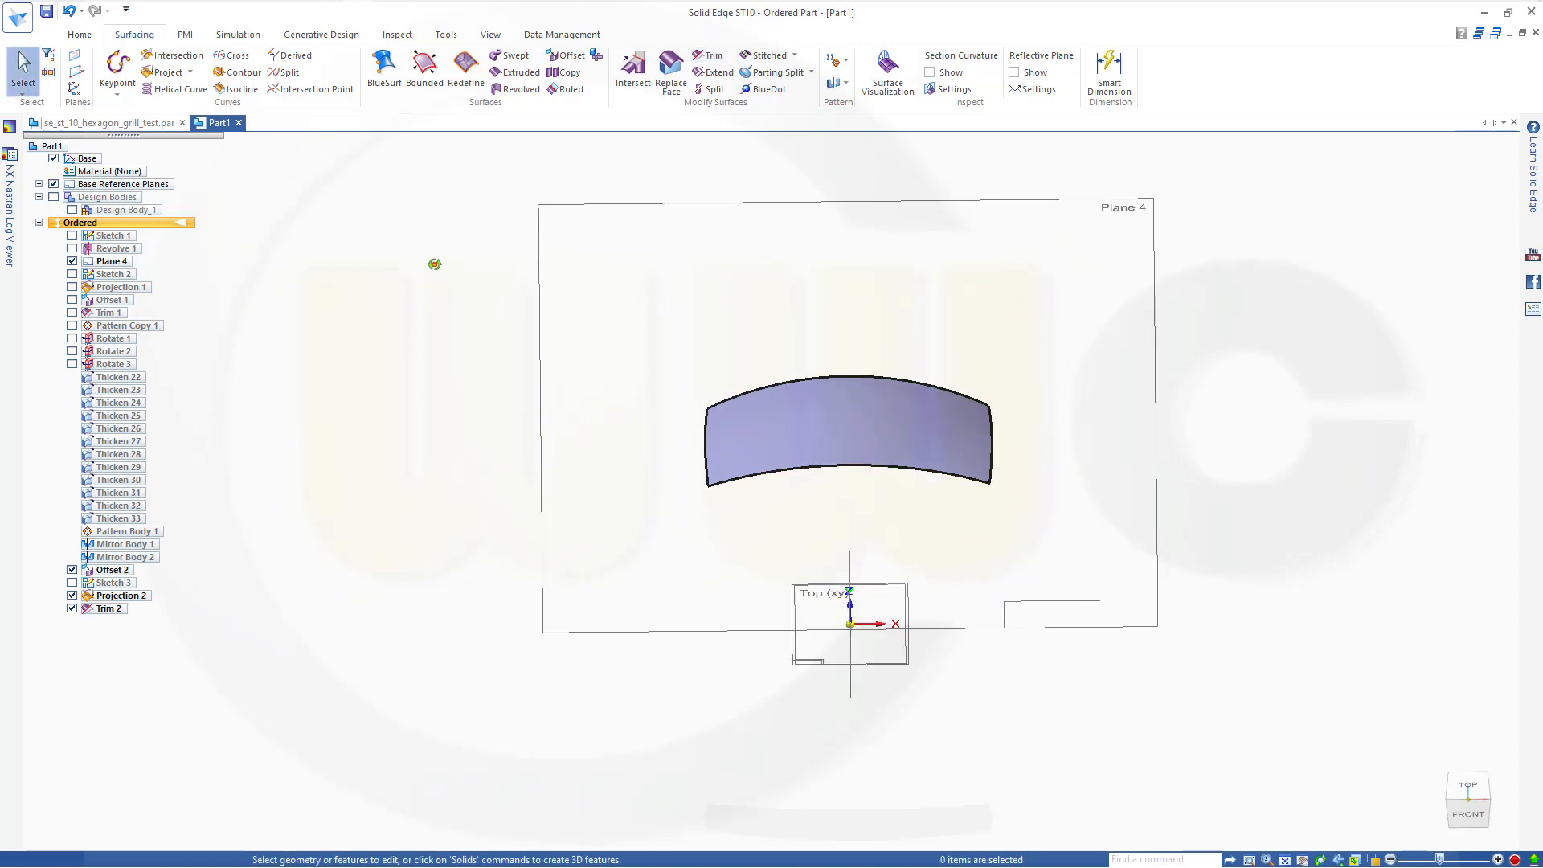
pyautogui.scroll(-2, 402, 224)
pyautogui.scroll(1, 402, 223)
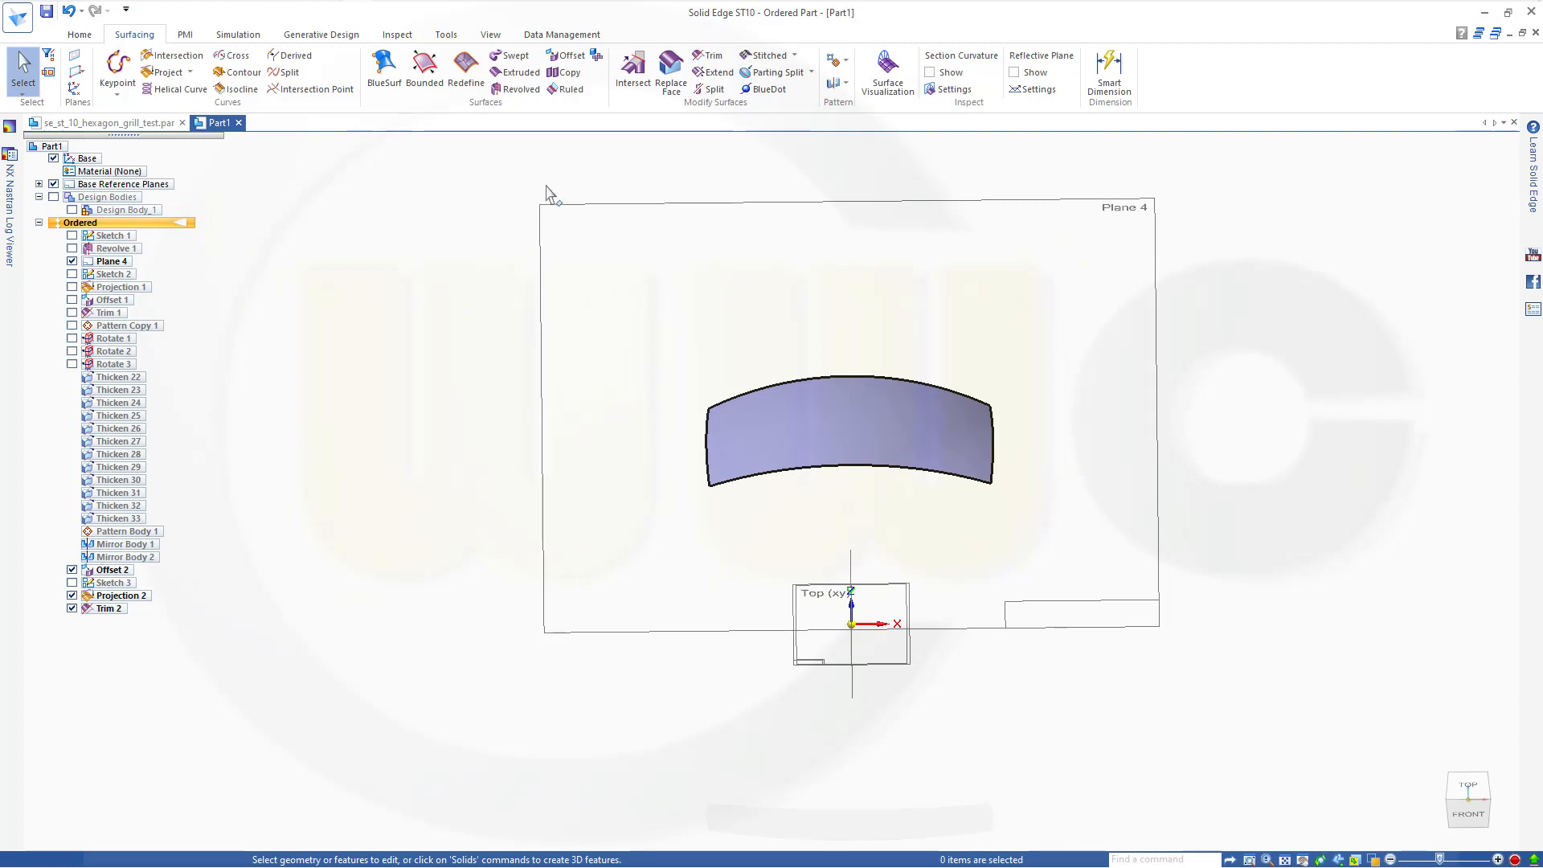
pyautogui.click(68, 37)
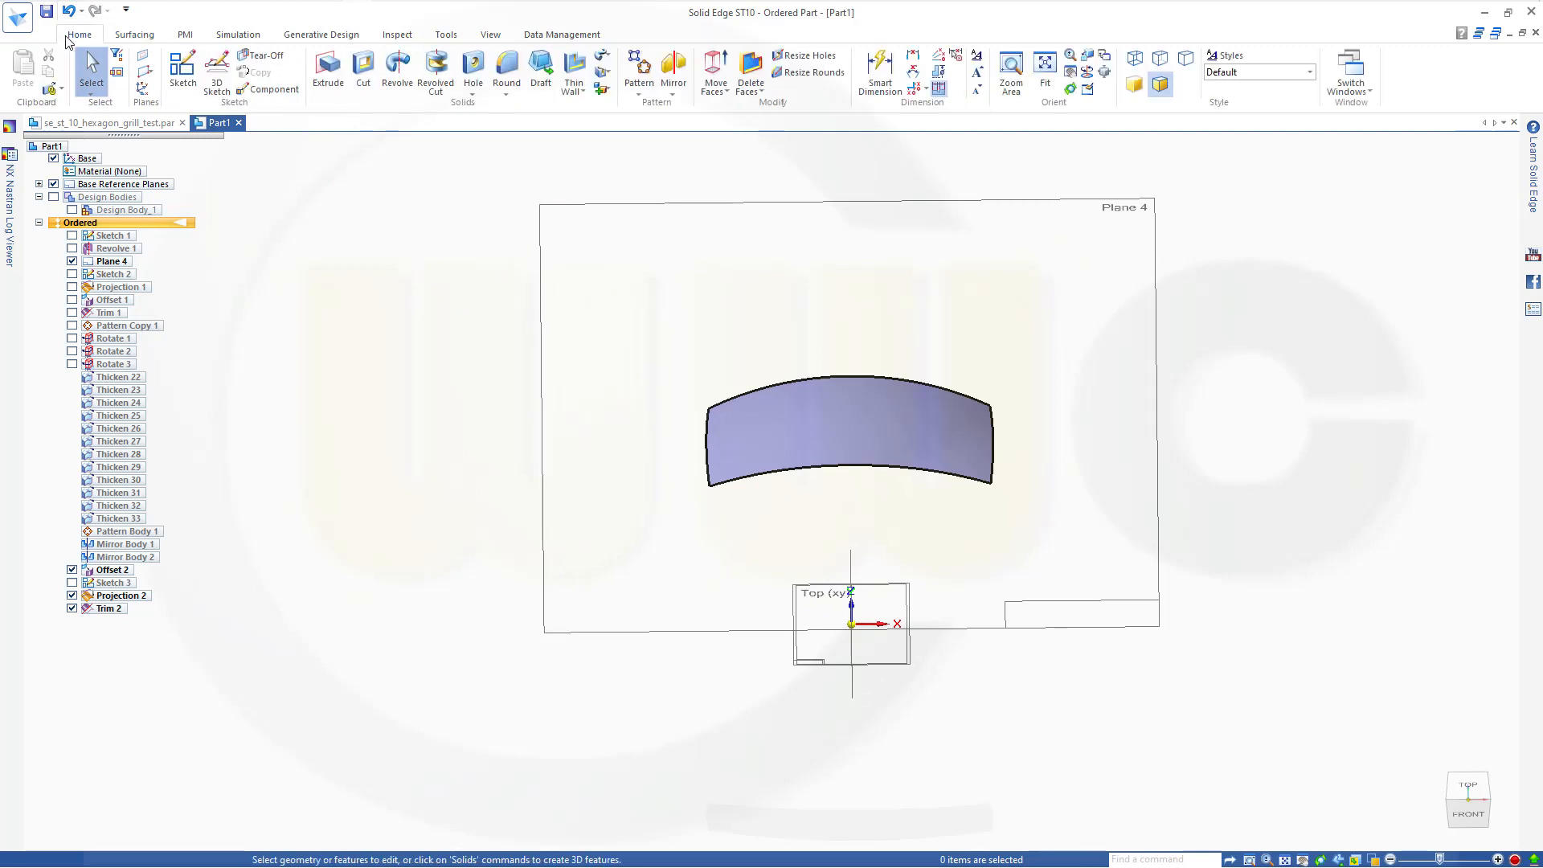
pyautogui.click(613, 92)
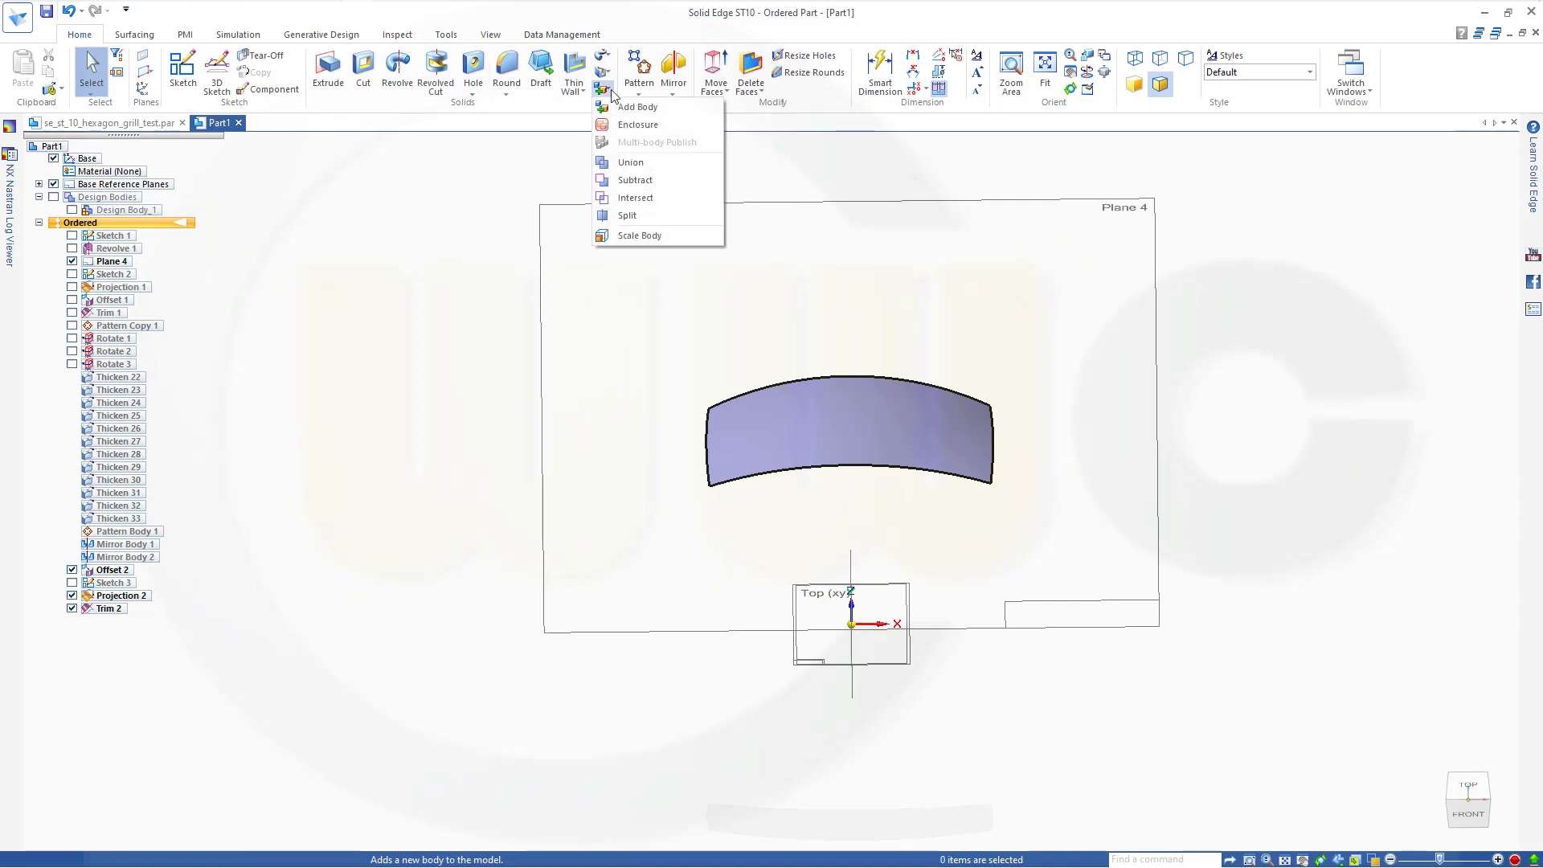
pyautogui.click(627, 109)
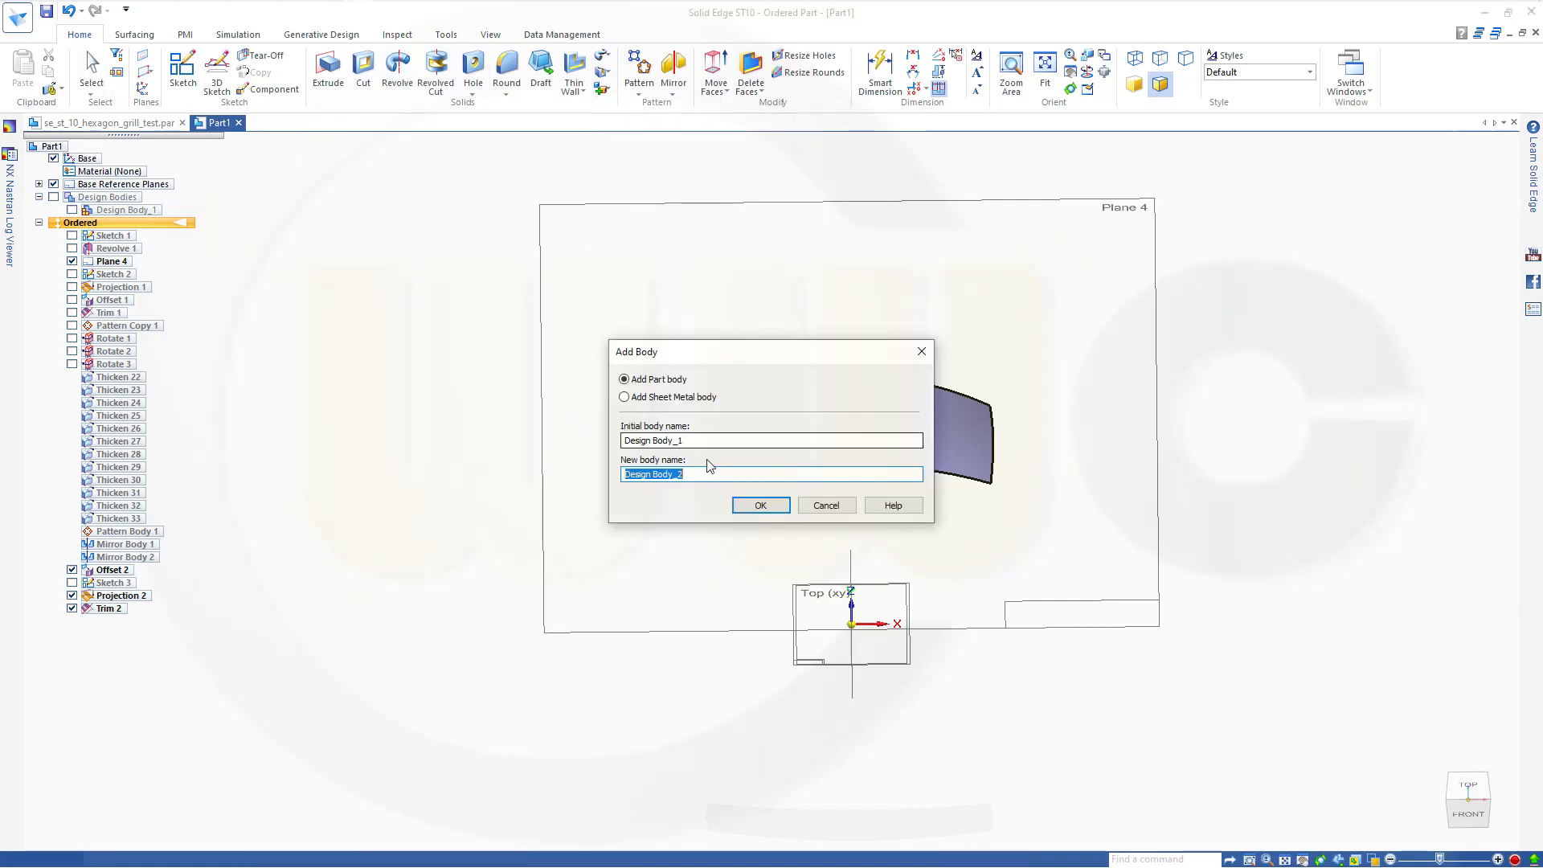
pyautogui.write('grid')
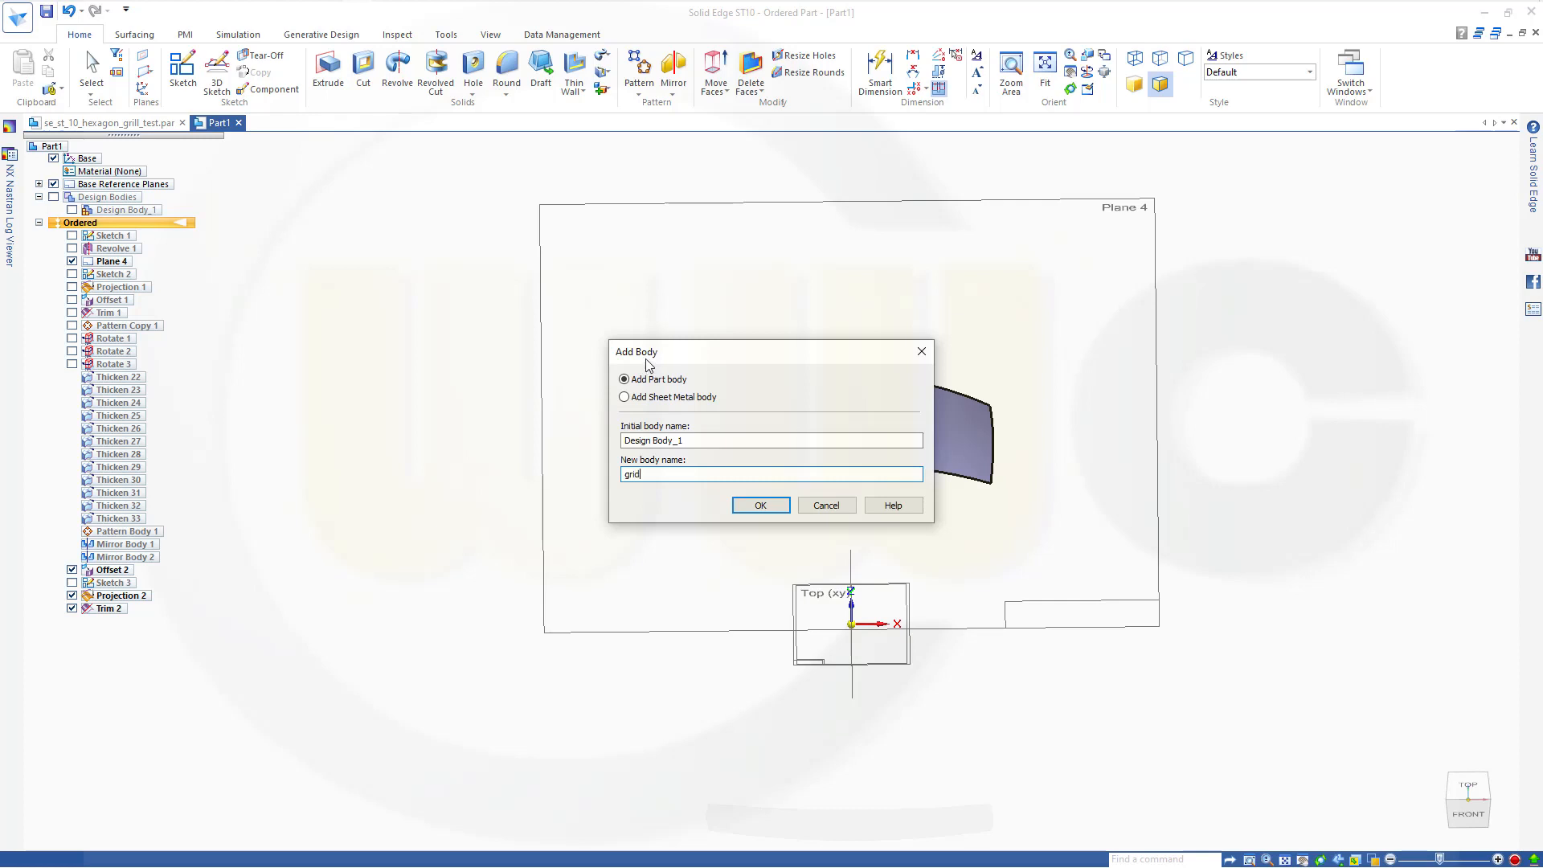
pyautogui.press('Return')
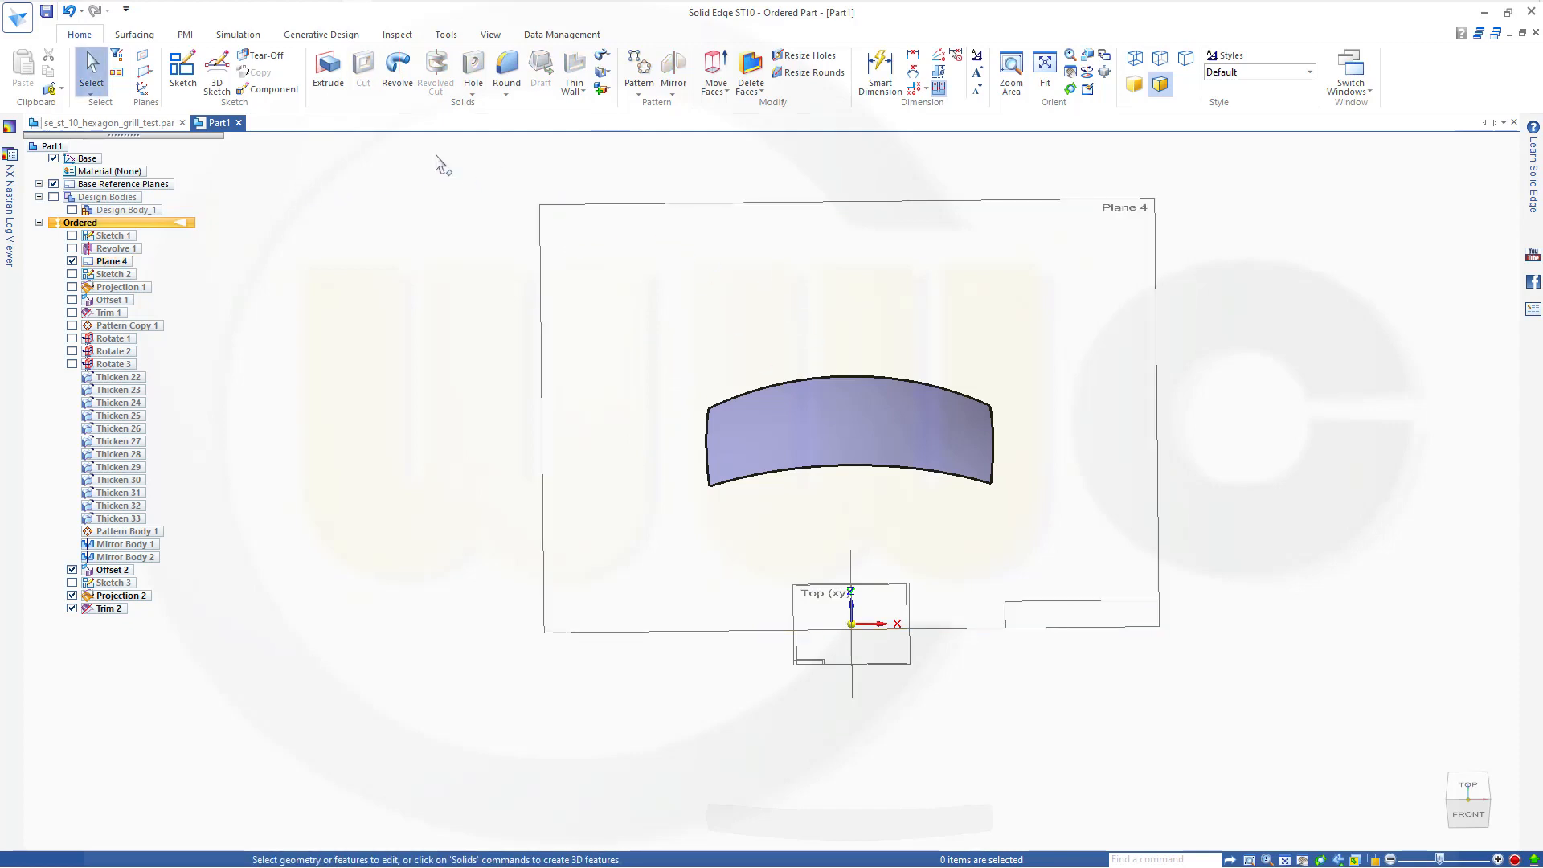
# Thicken the trimmed surface by 0.5 mm toward its upper side.
pyautogui.click(609, 59)
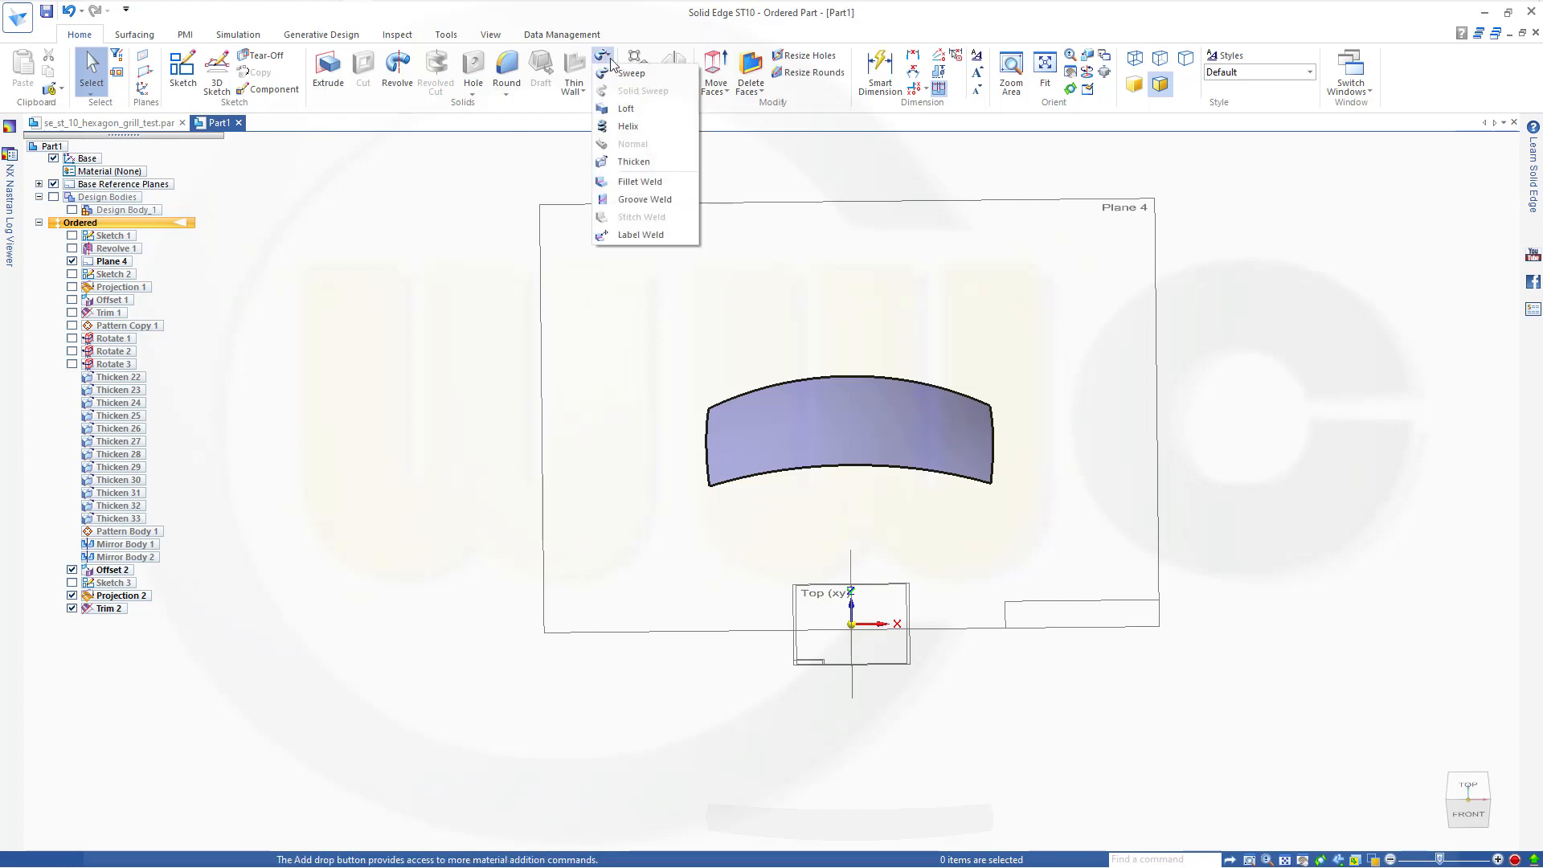
pyautogui.click(633, 162)
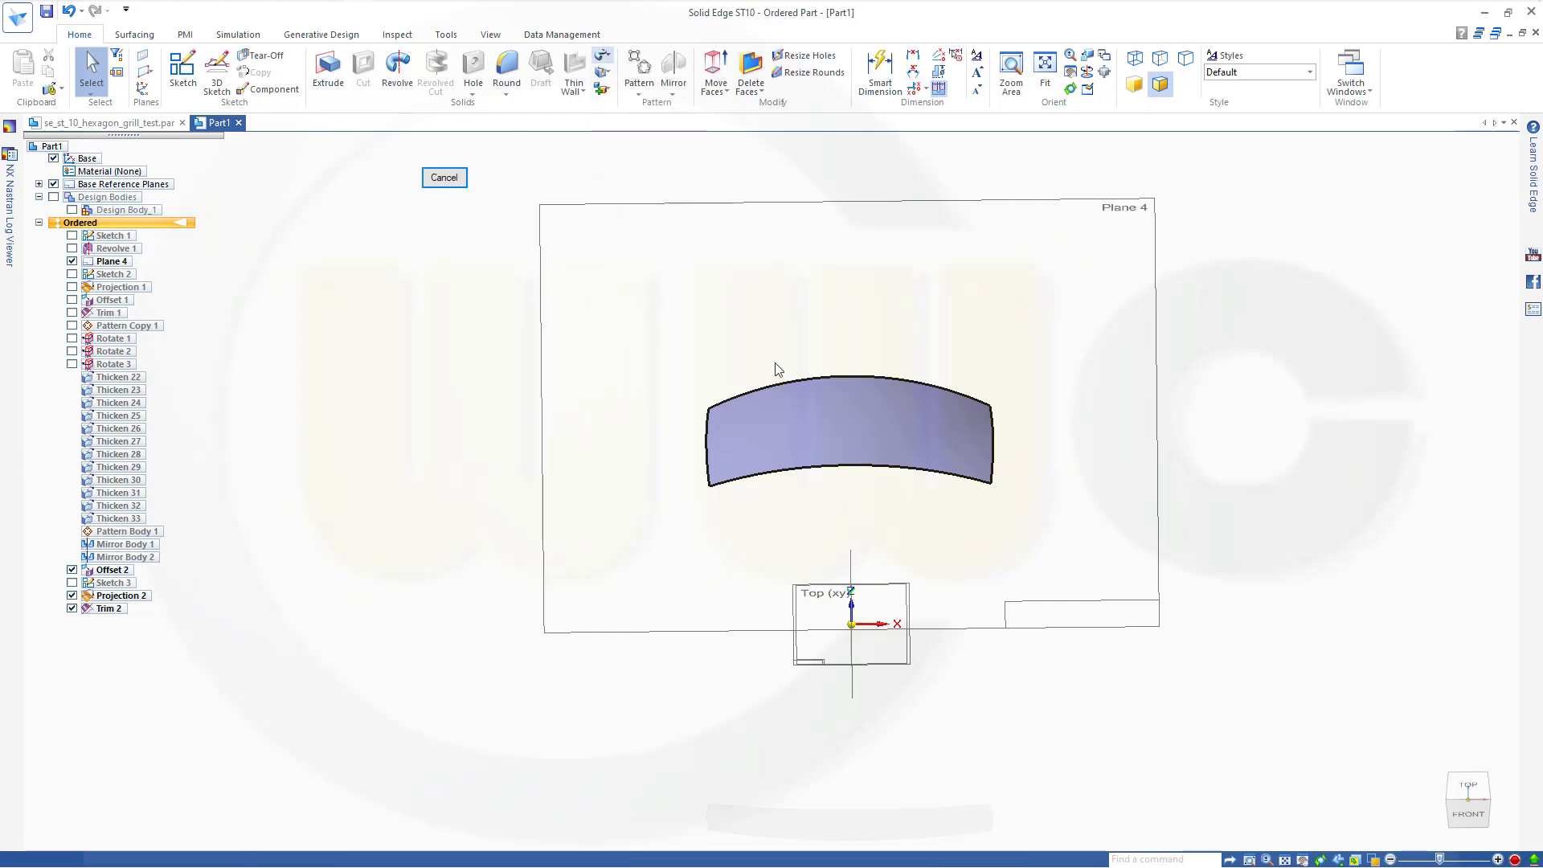
pyautogui.click(790, 421)
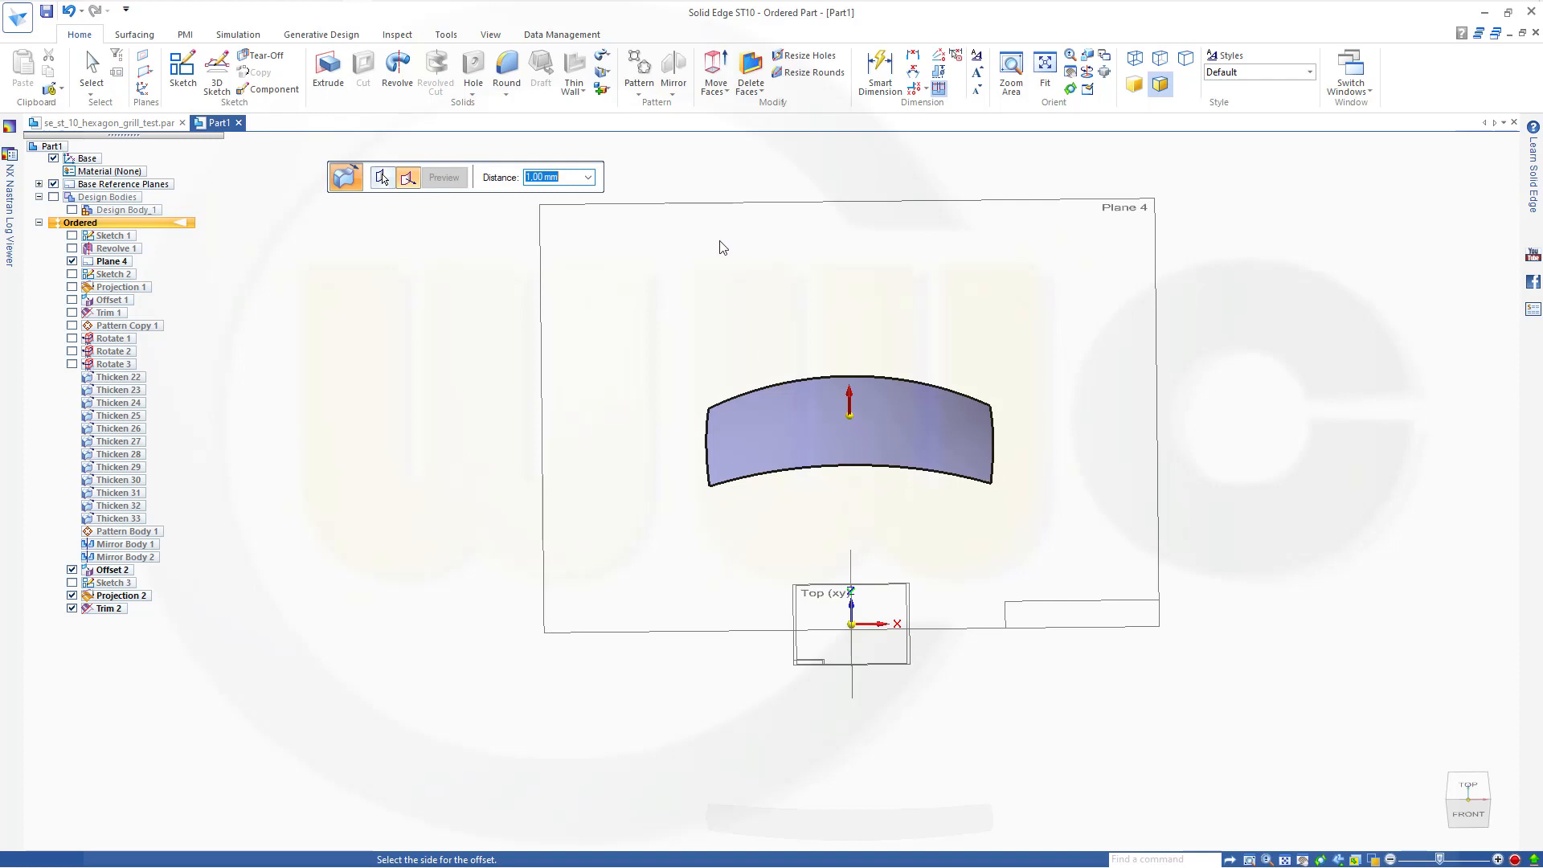
pyautogui.write('0.')
pyautogui.write('5')
pyautogui.press('Return')
pyautogui.click(718, 246)
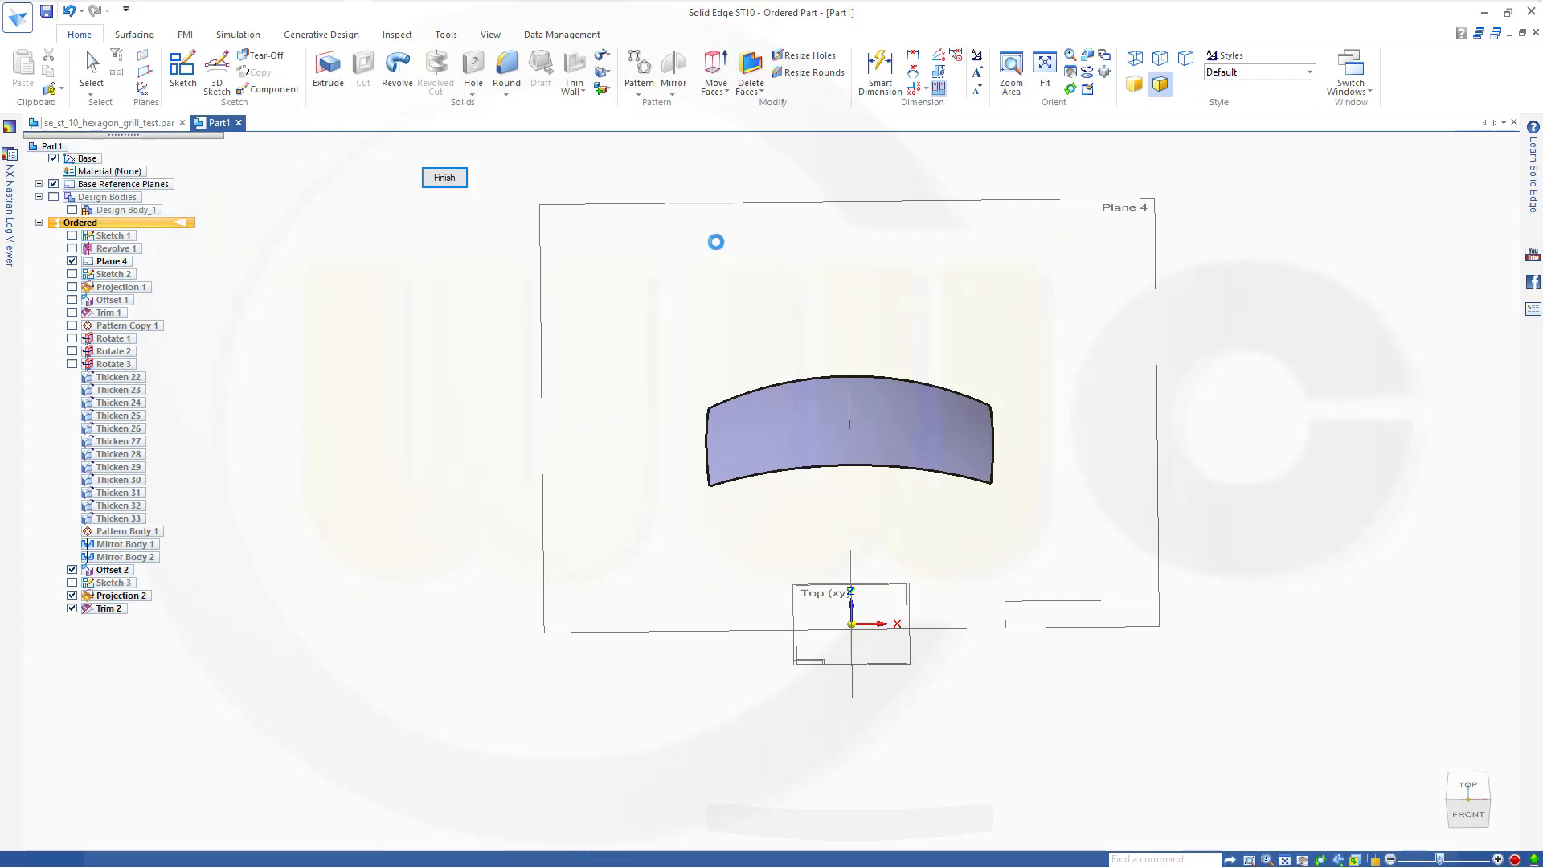
pyautogui.click(434, 178)
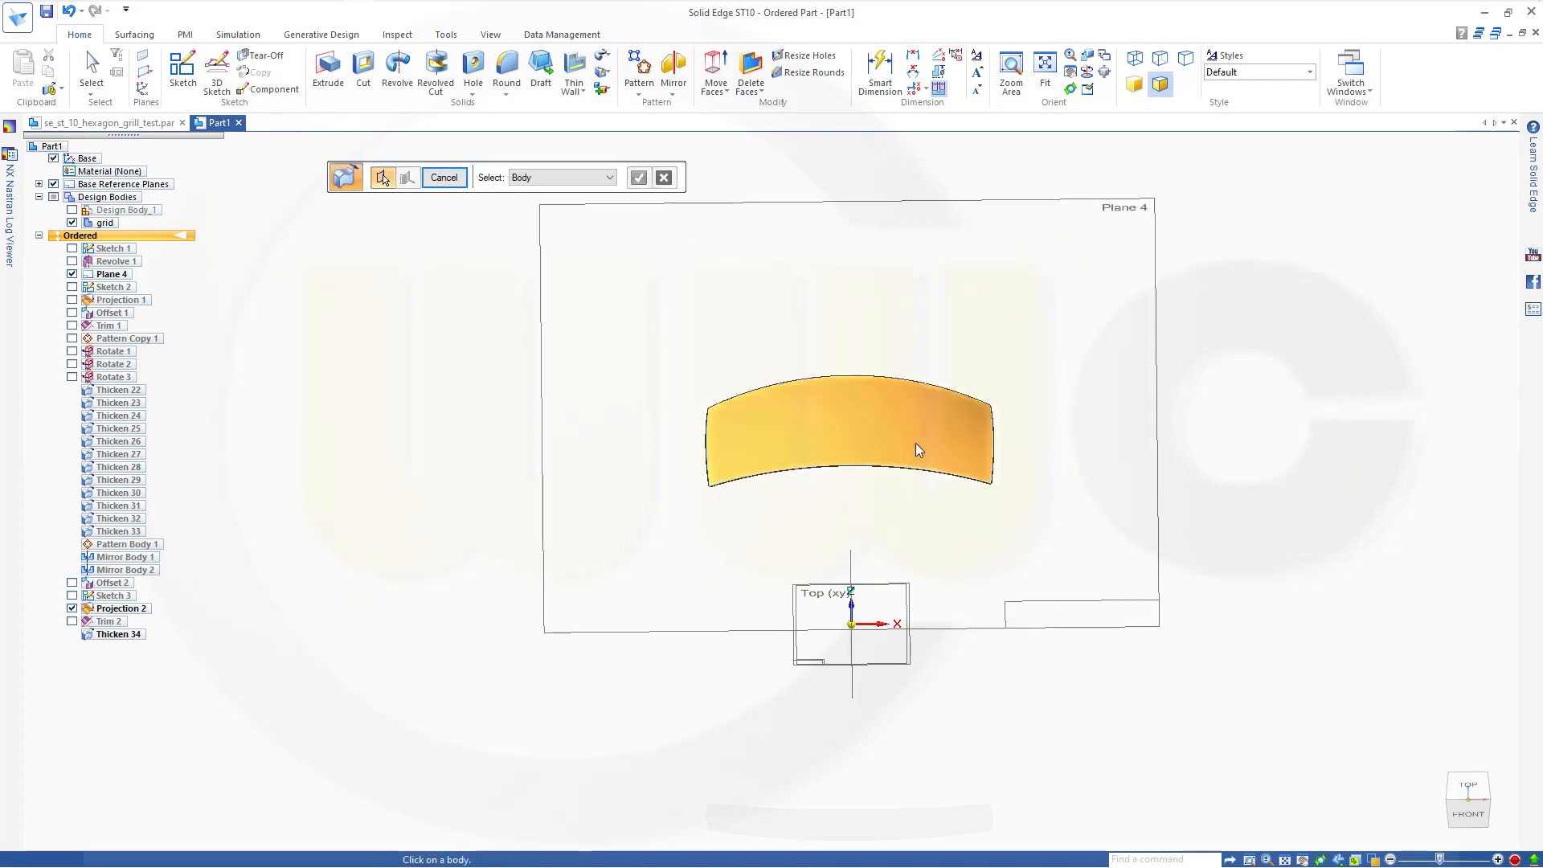
# Thicken the single underside face of the grid body by another 0.5 mm in the opposite direction.
pyautogui.moveTo(919, 448); pyautogui.dragTo(720, 259, button='middle')
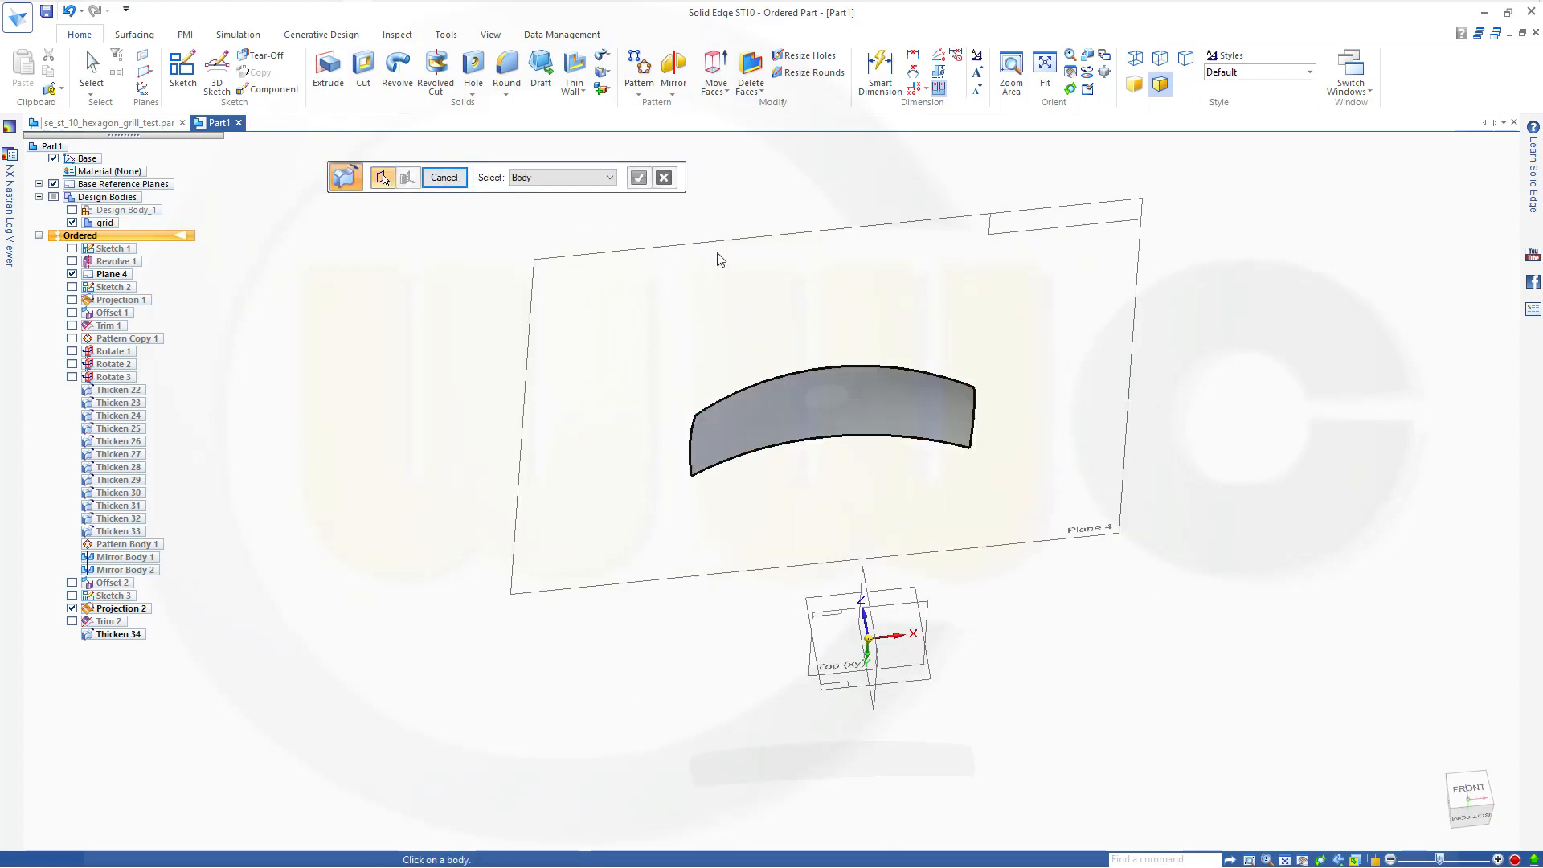
pyautogui.click(611, 178)
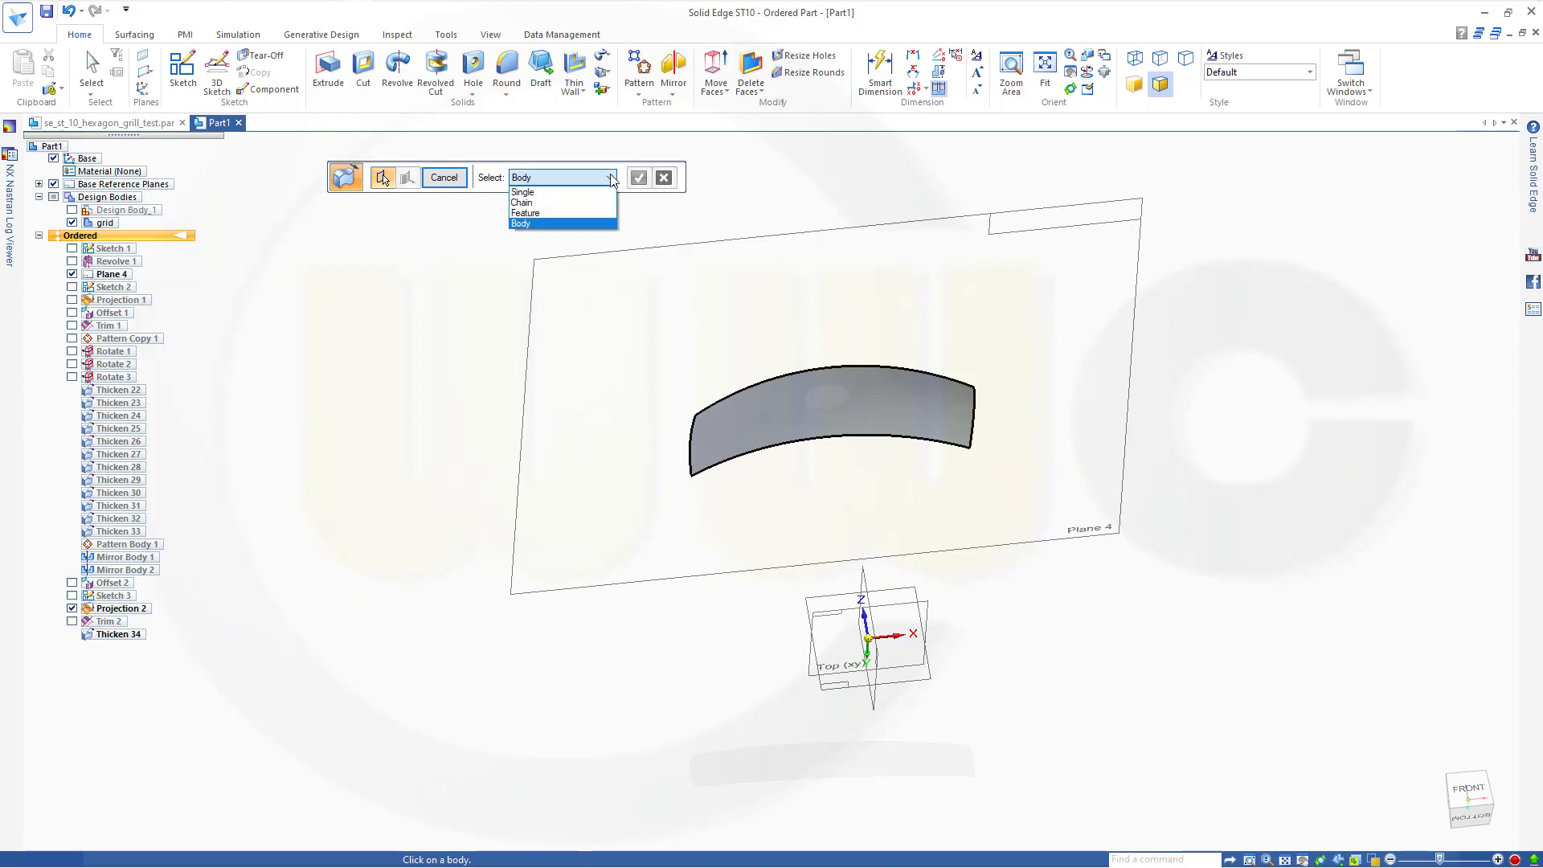
pyautogui.click(560, 192)
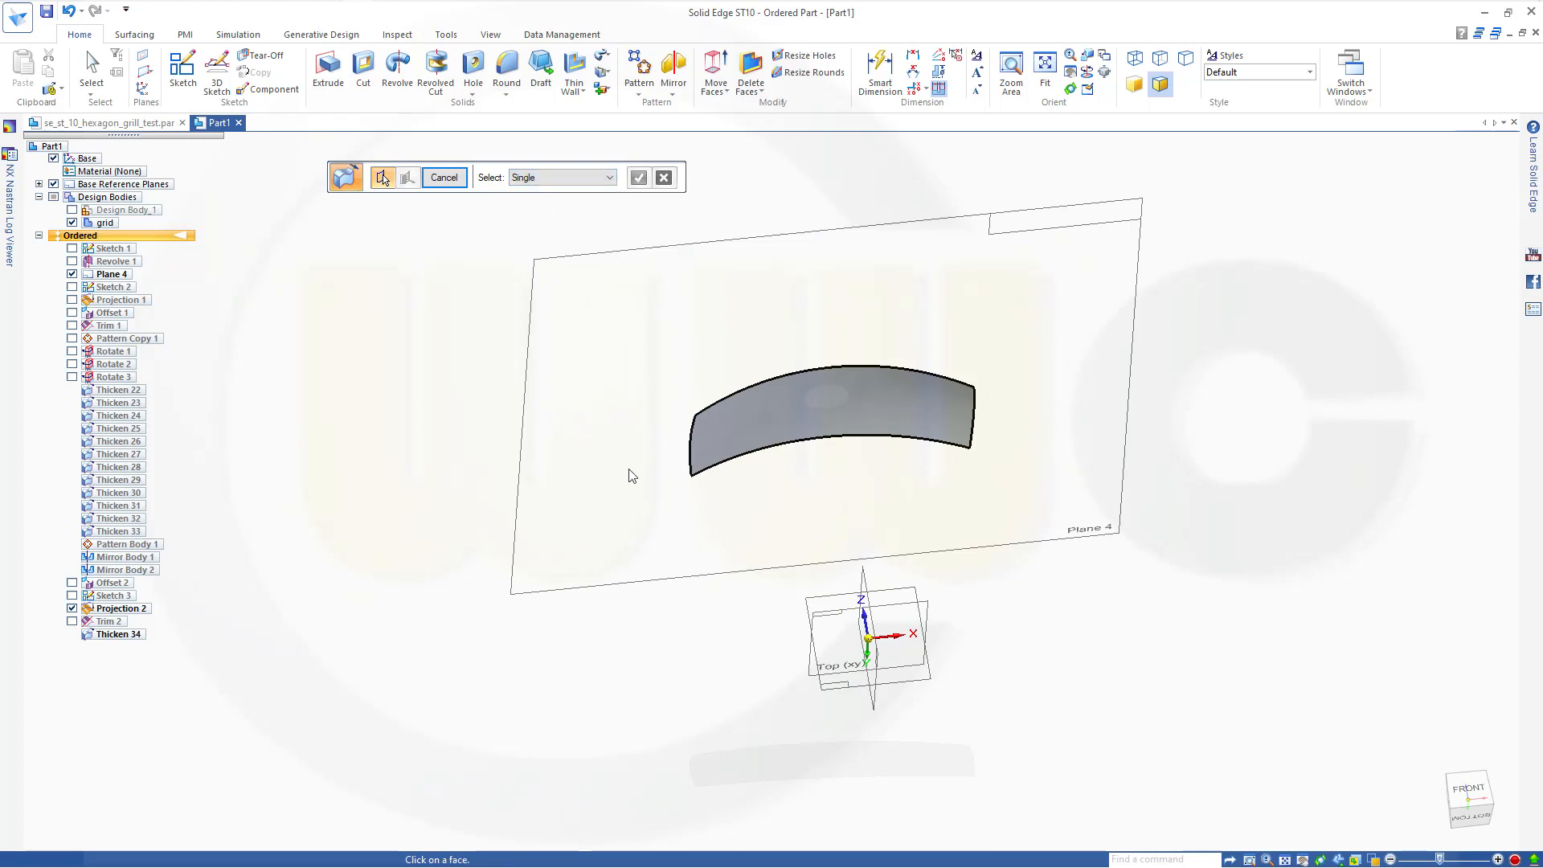
pyautogui.click(765, 441)
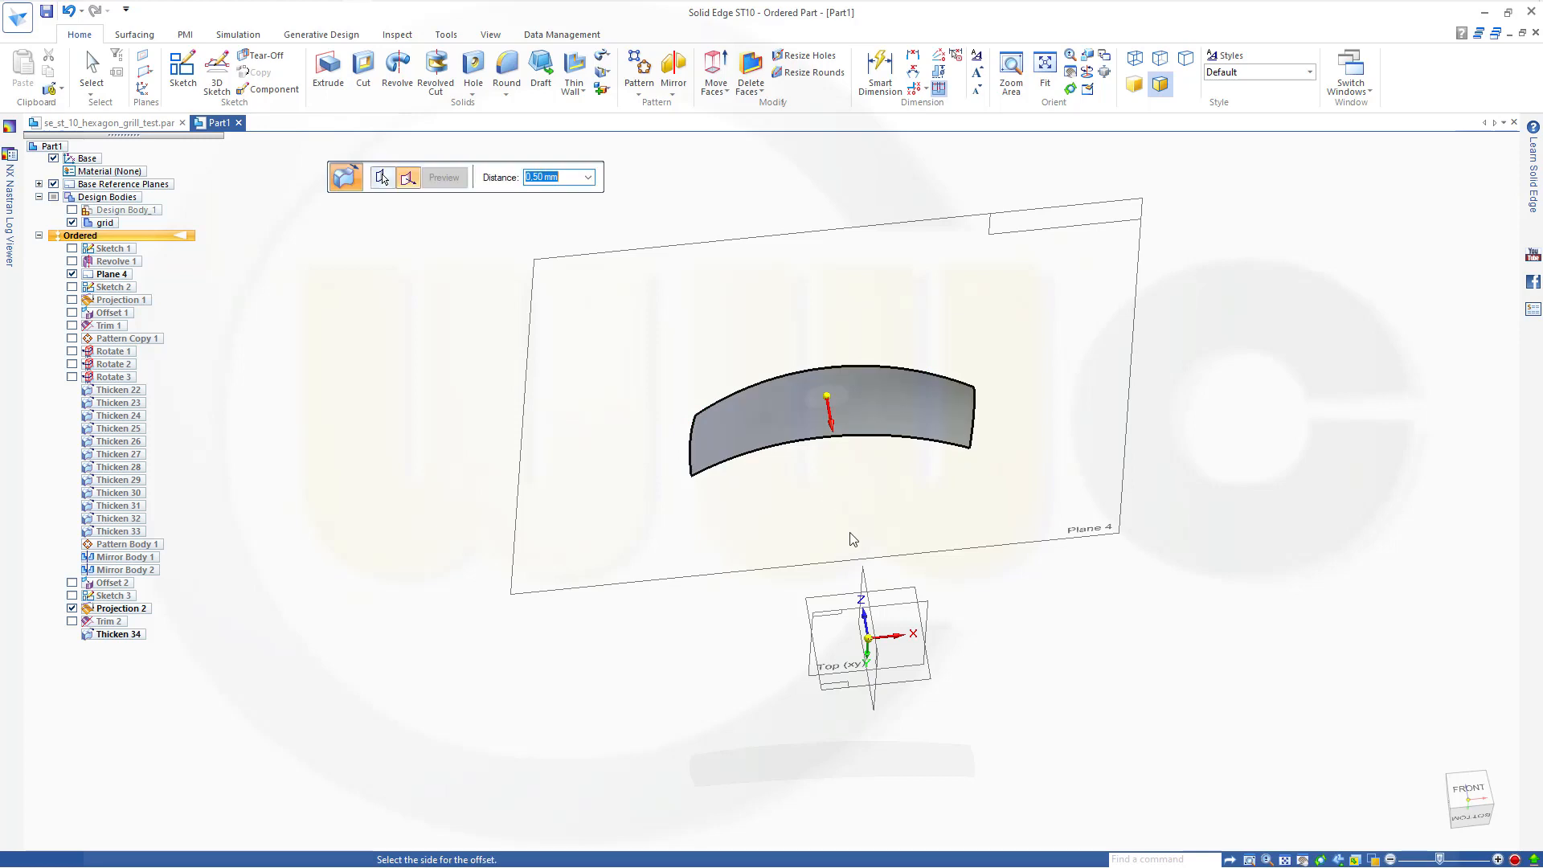
pyautogui.click(851, 627)
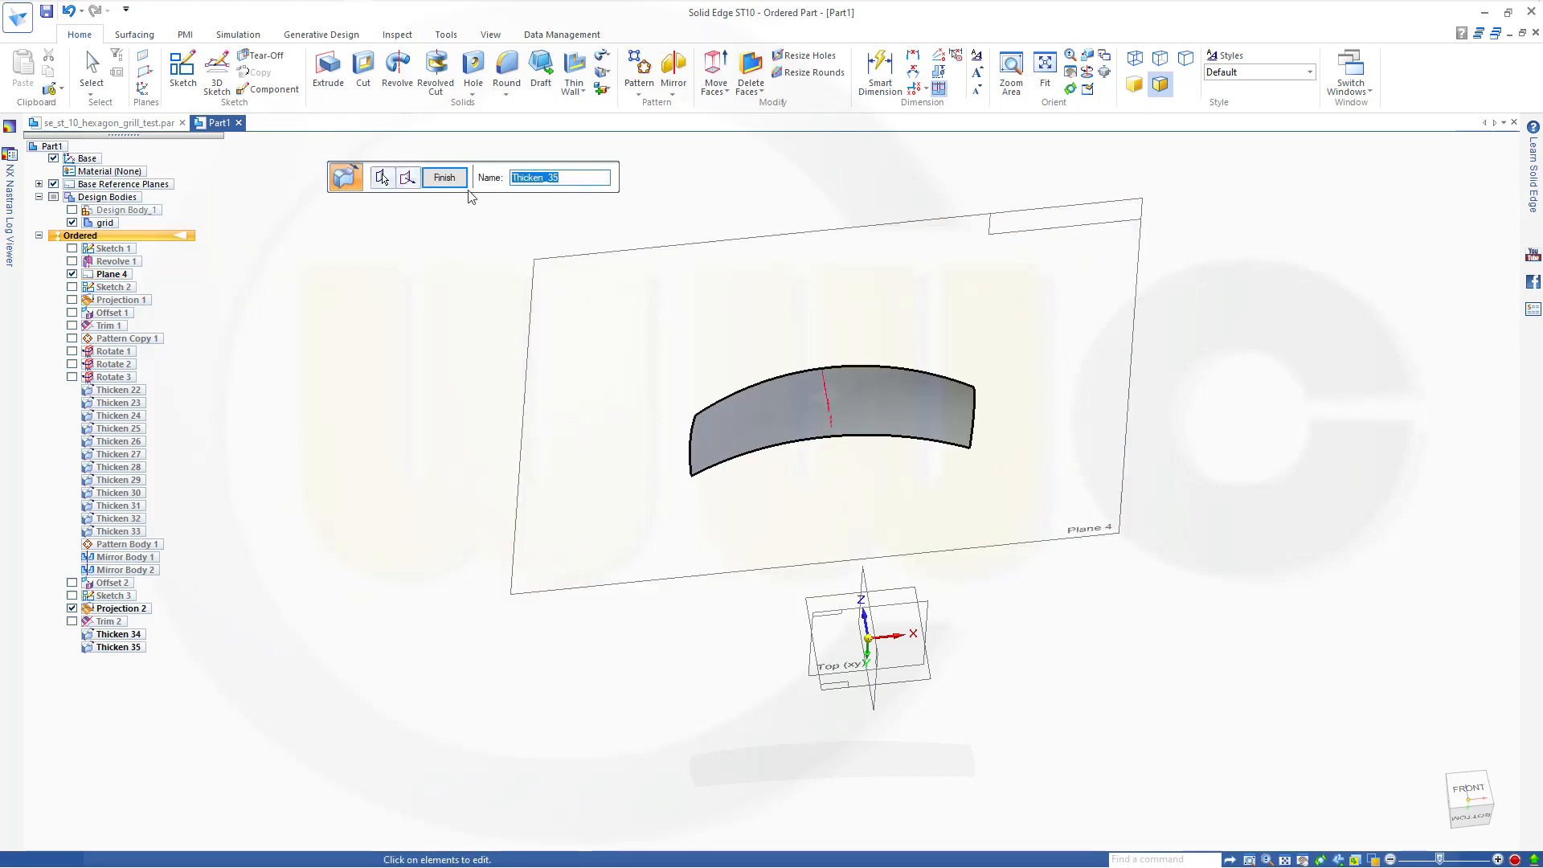
pyautogui.click(445, 178)
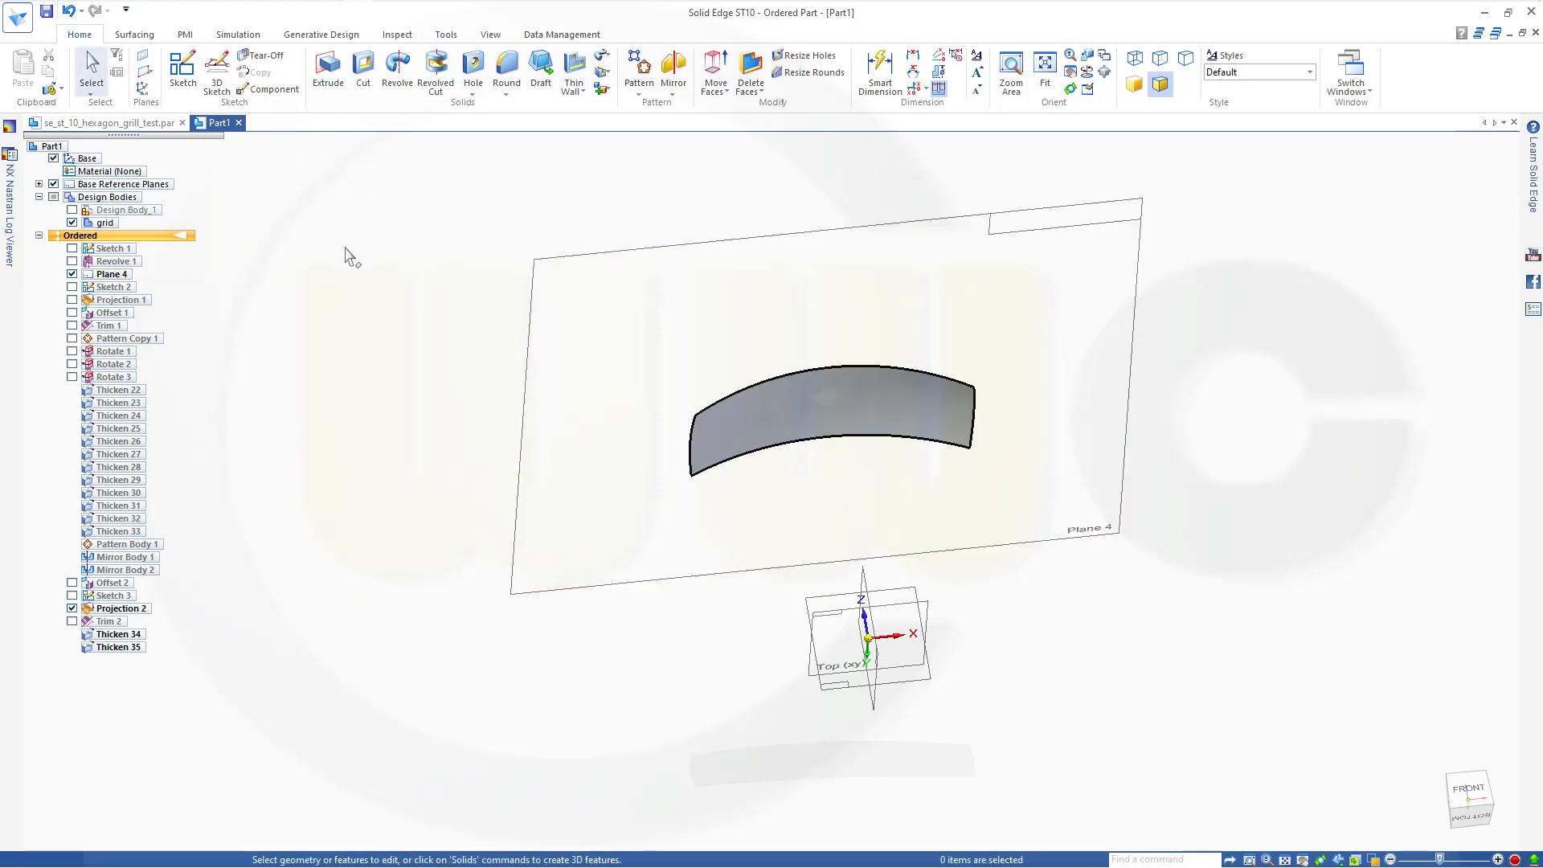
# Hide and reshow the grid body, and highlight it to check which geometry belongs to it.
pyautogui.click(72, 223)
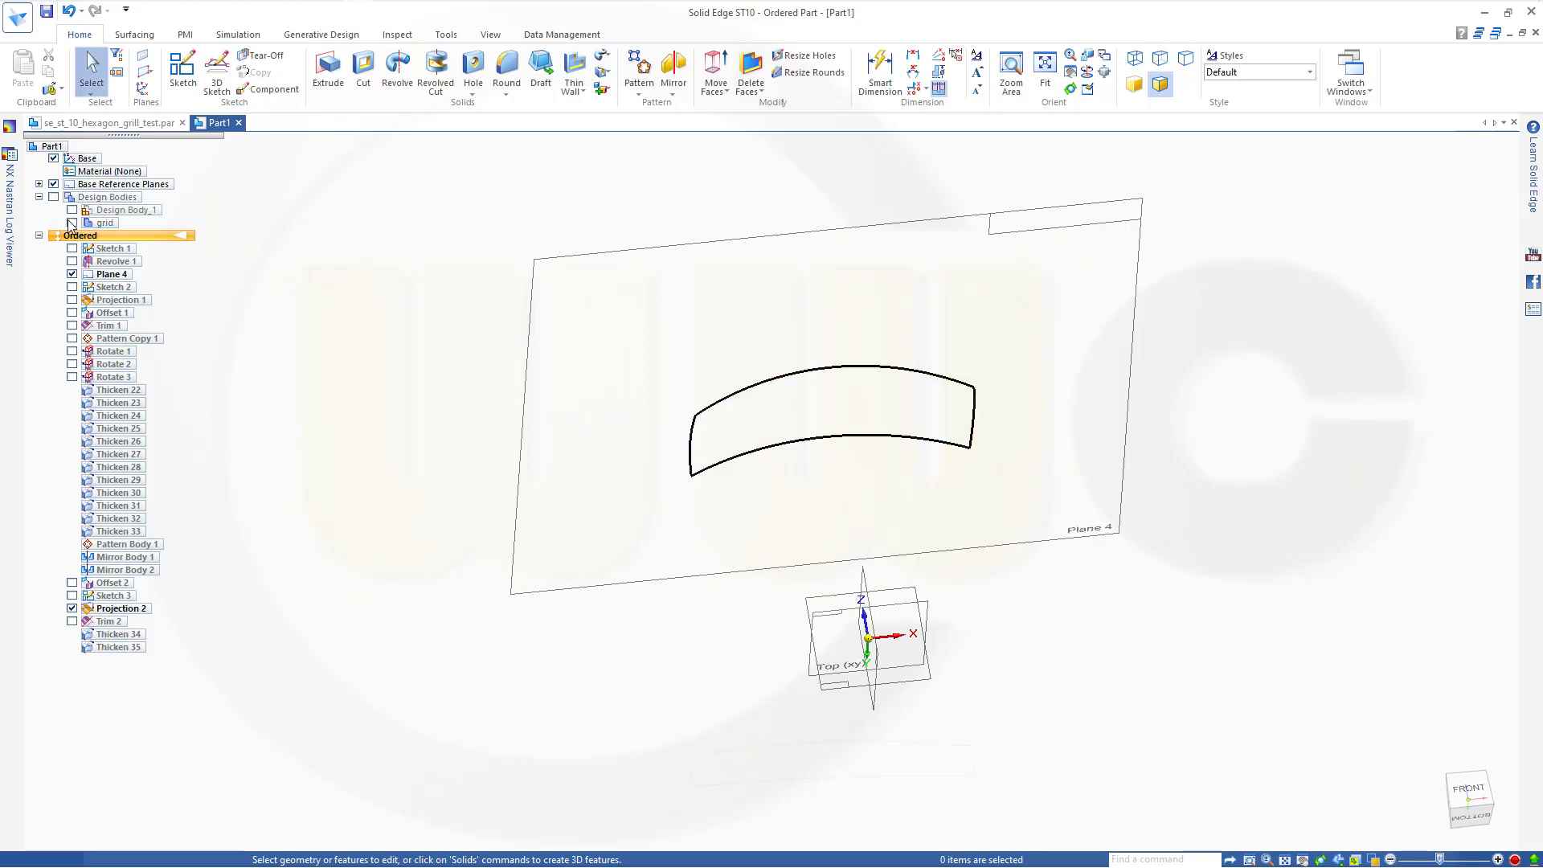
pyautogui.click(72, 222)
pyautogui.click(107, 227)
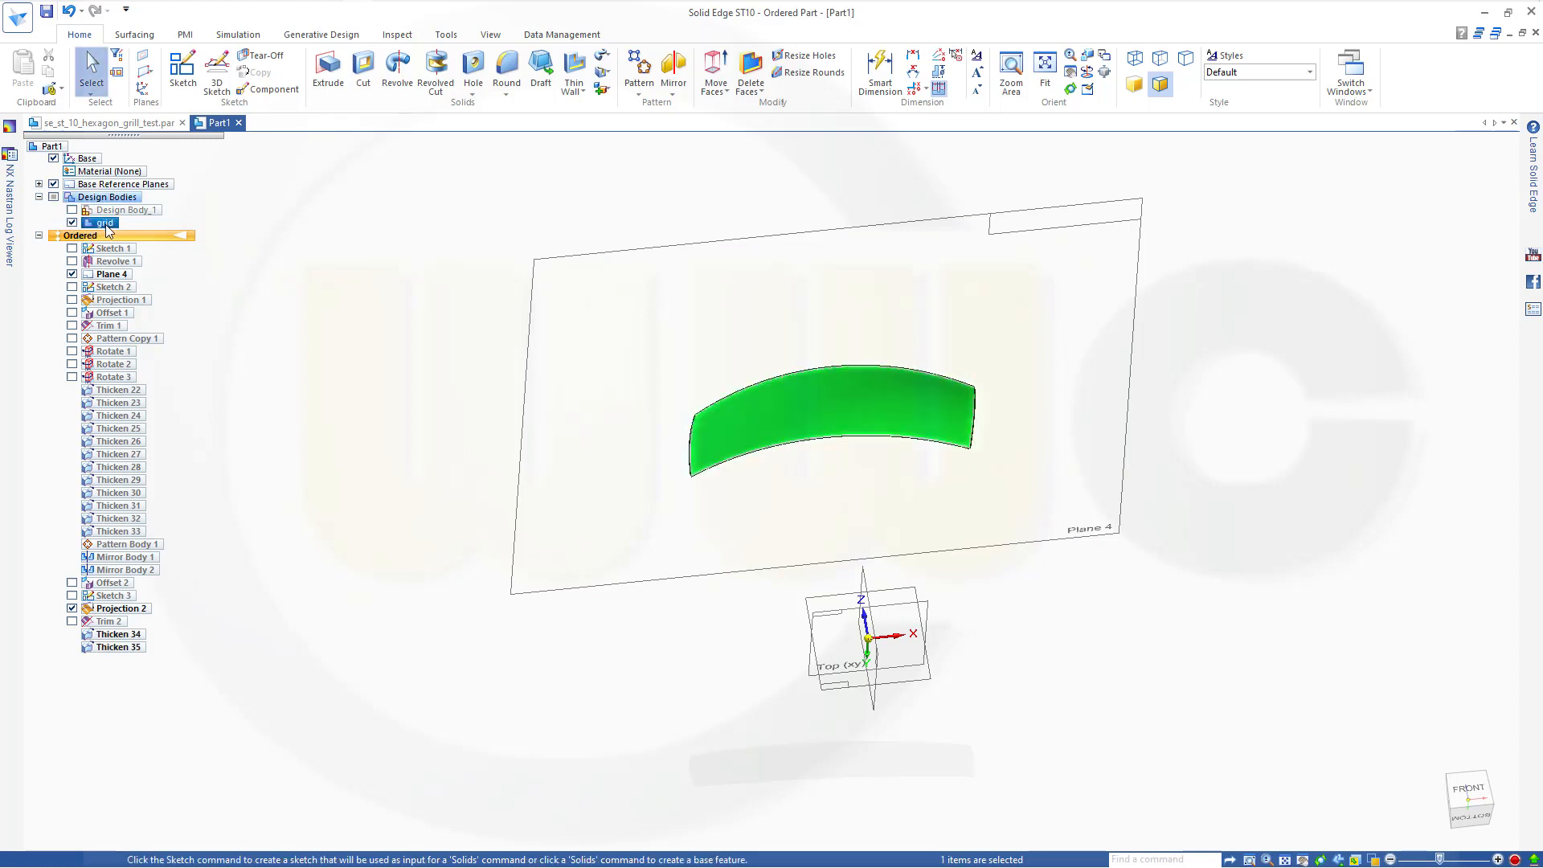
pyautogui.click(275, 238)
# Show Design Body_1 together with the grid body and hide Plane 4.
pyautogui.click(72, 210)
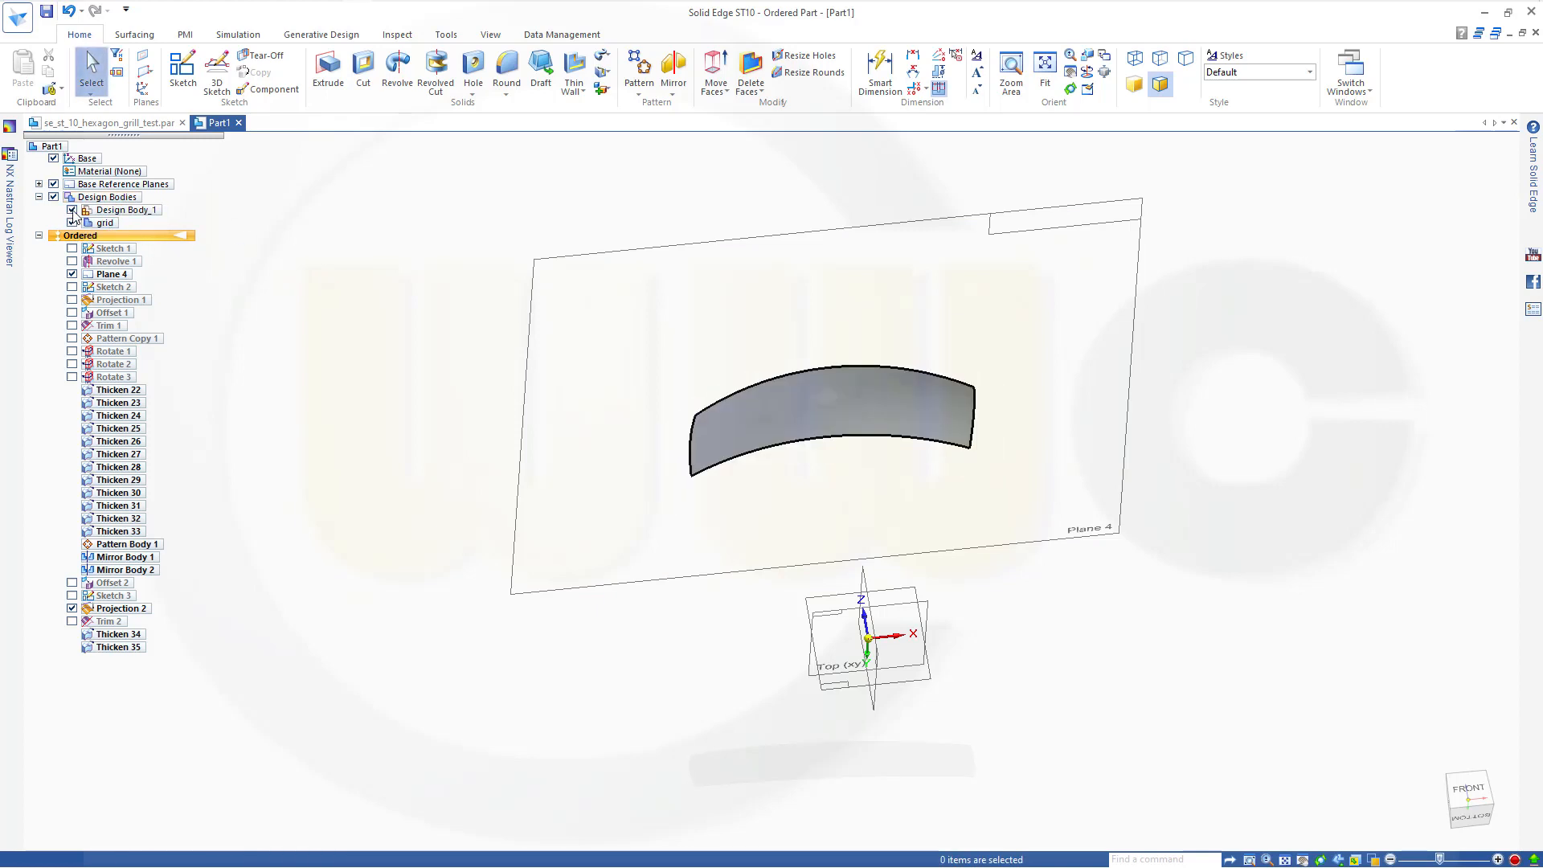
pyautogui.moveTo(398, 318); pyautogui.dragTo(410, 355, button='middle')
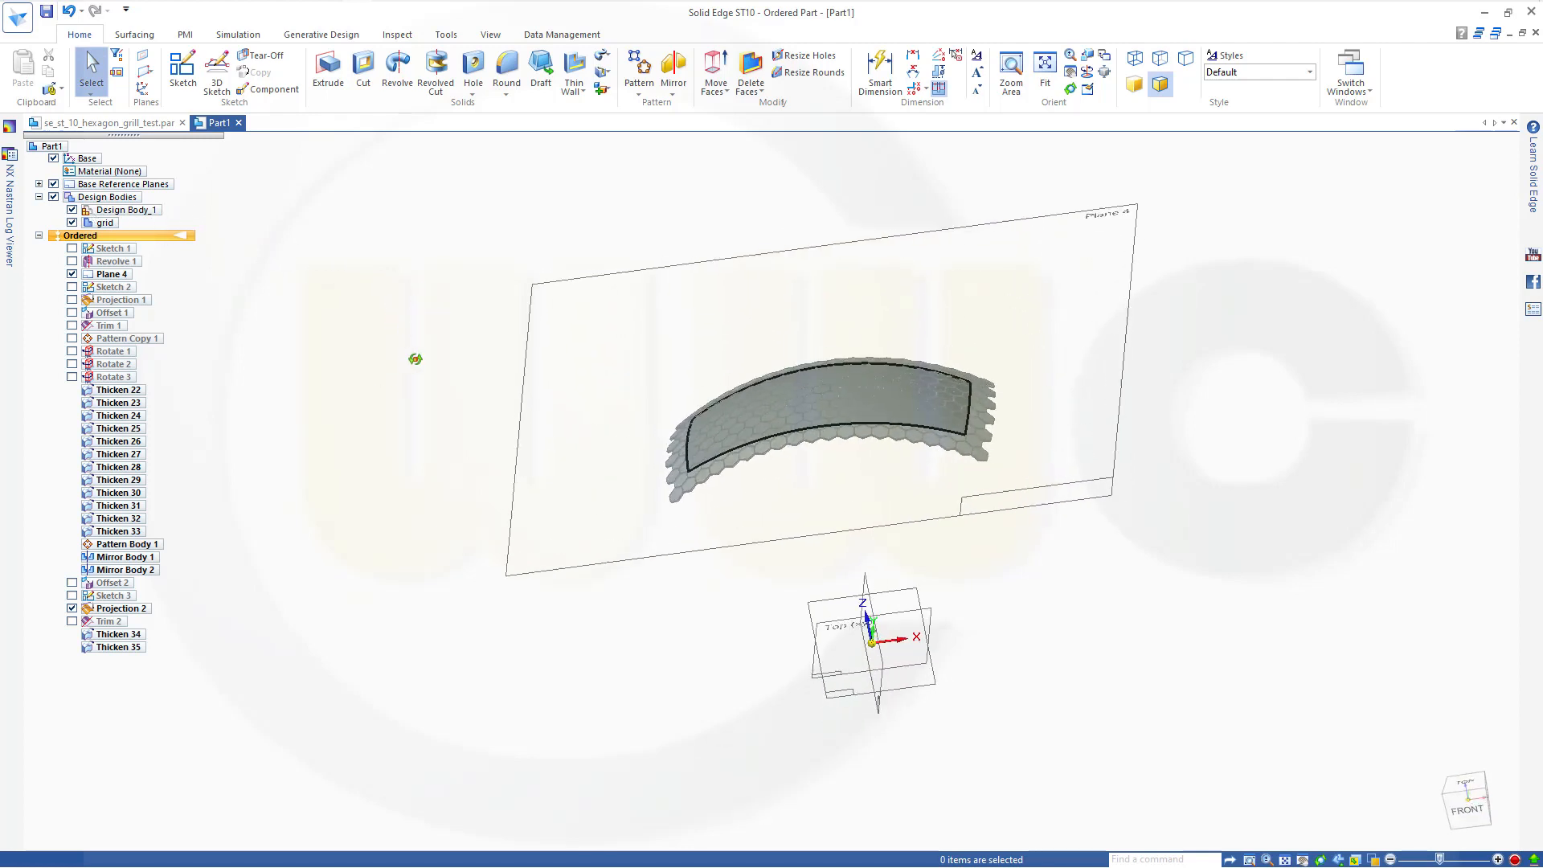
pyautogui.scroll(-3, 603, 265)
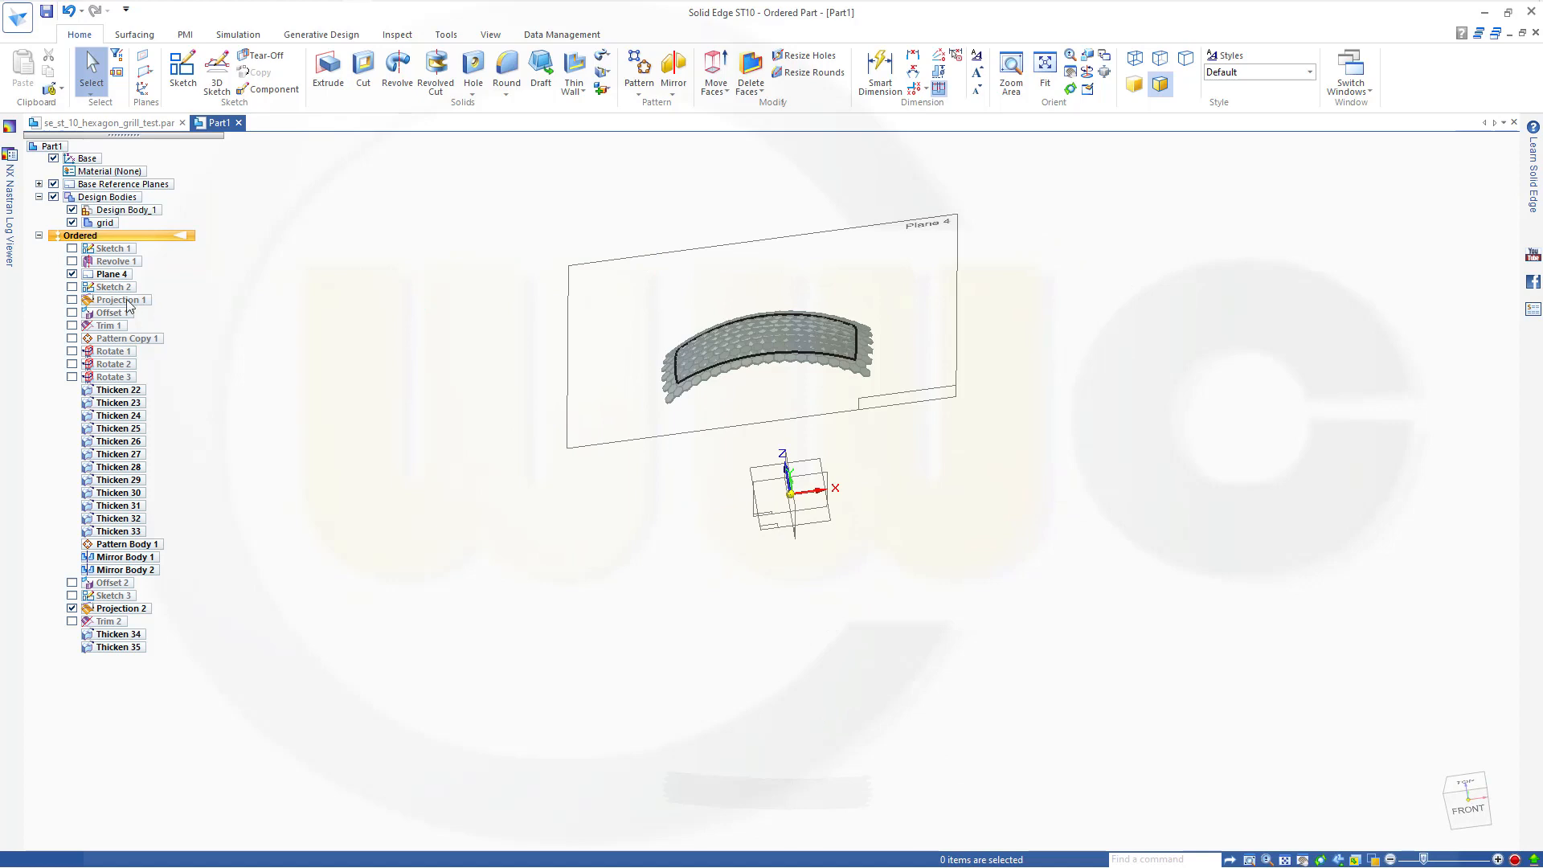
pyautogui.click(72, 275)
pyautogui.scroll(5, 596, 258)
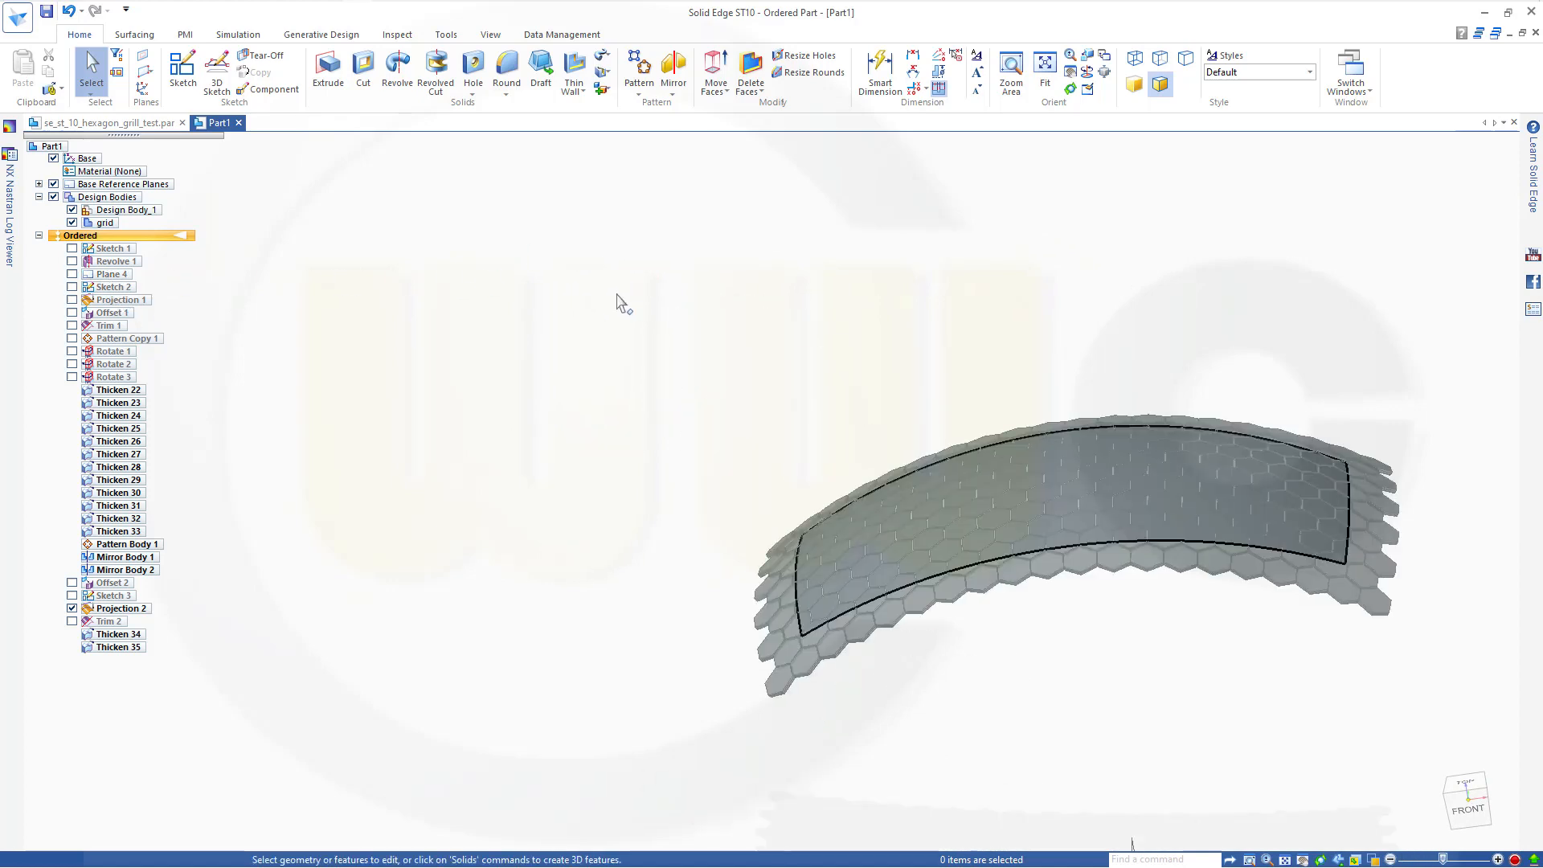
pyautogui.scroll(-2, 633, 320)
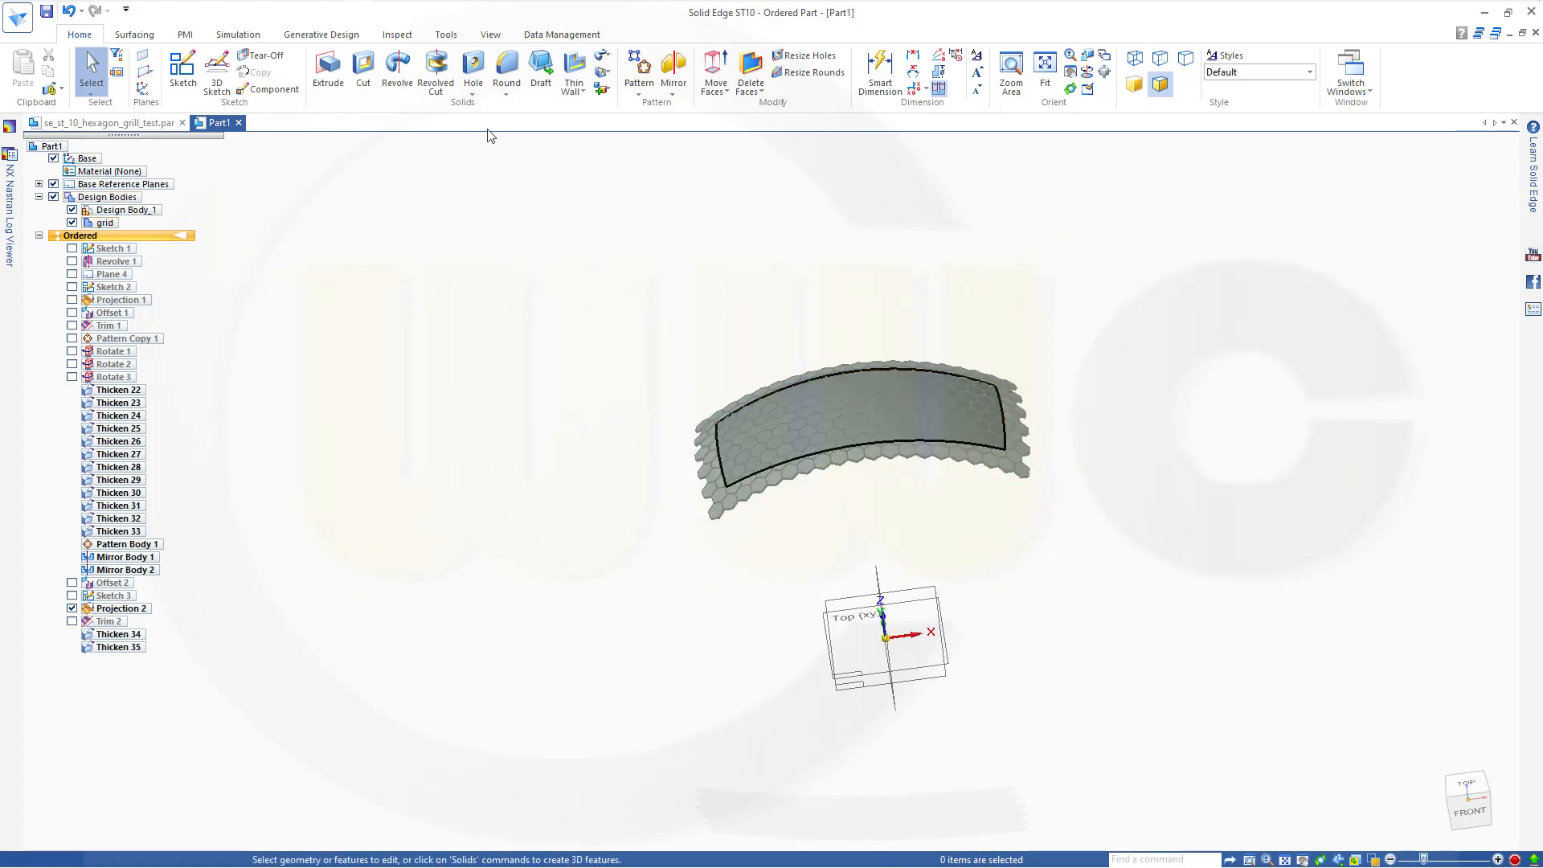
# Subtract Design Body_1 from the grid body with a Boolean Subtract.
pyautogui.click(602, 88)
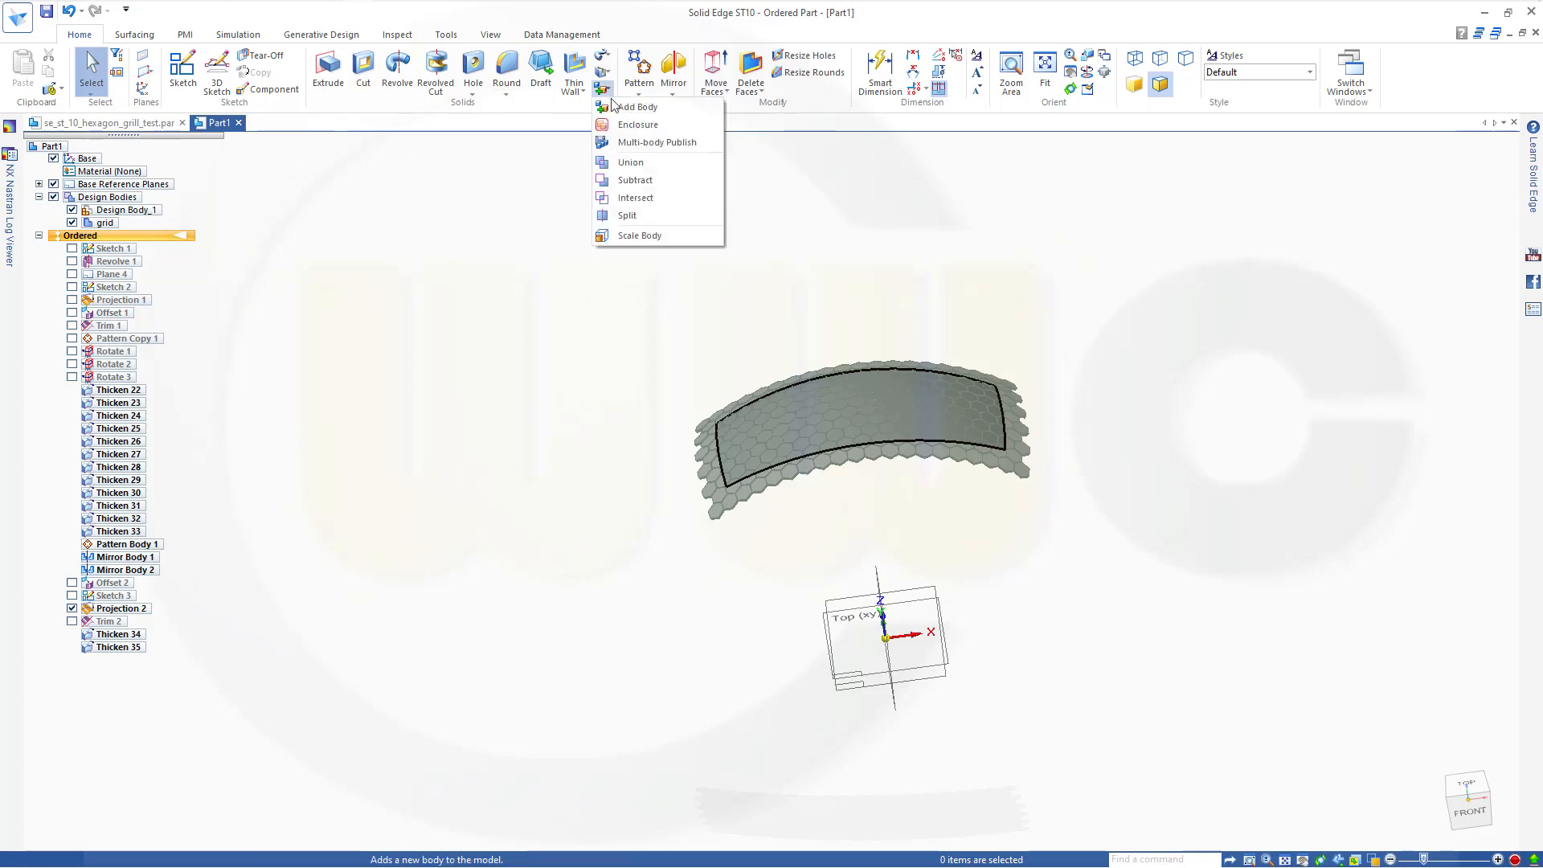
pyautogui.click(644, 181)
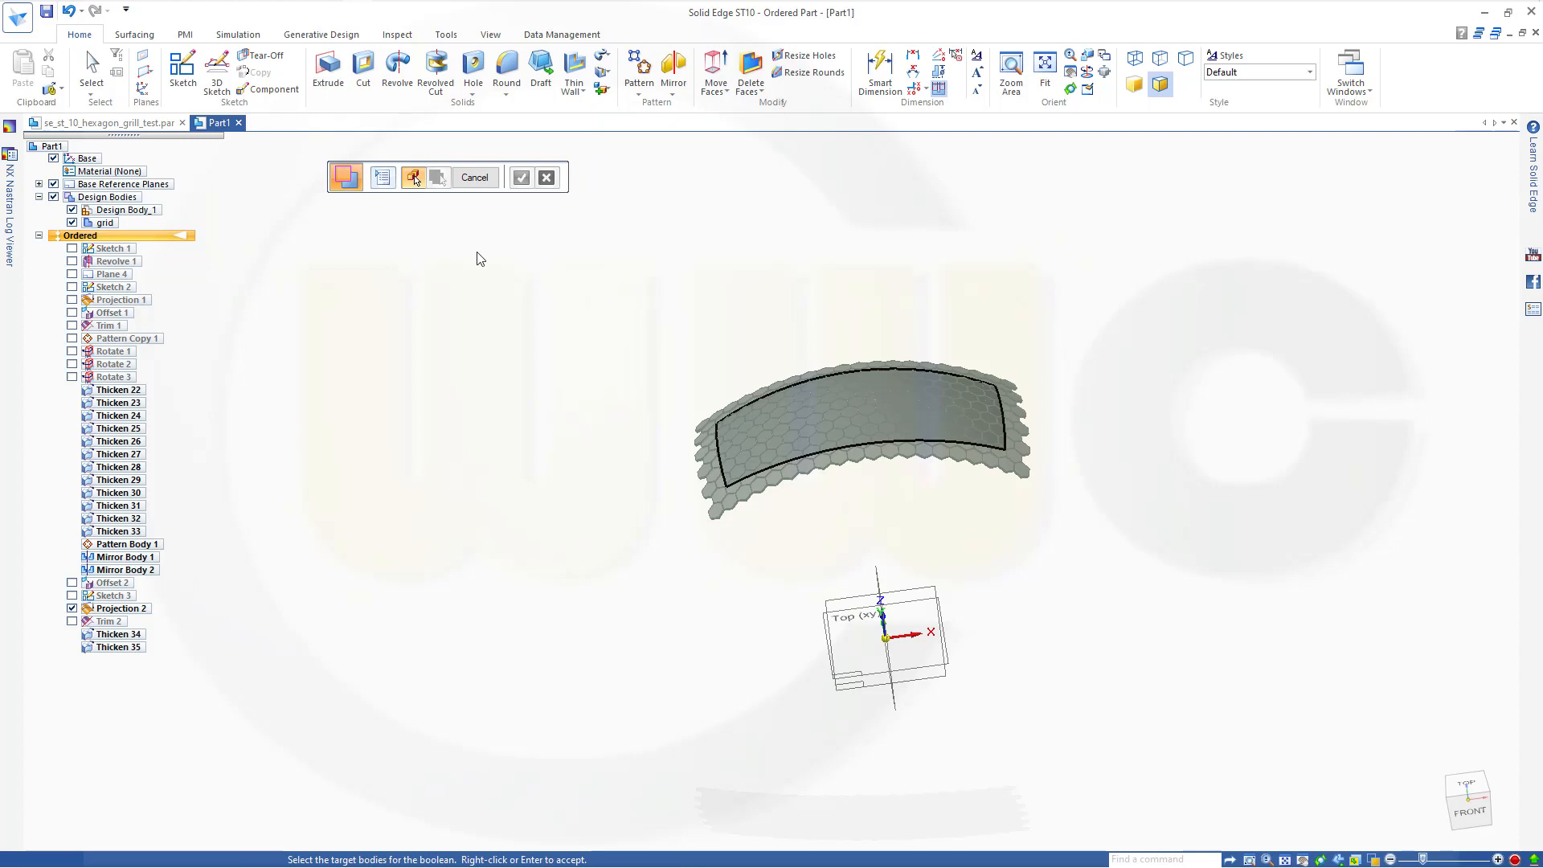
pyautogui.click(107, 224)
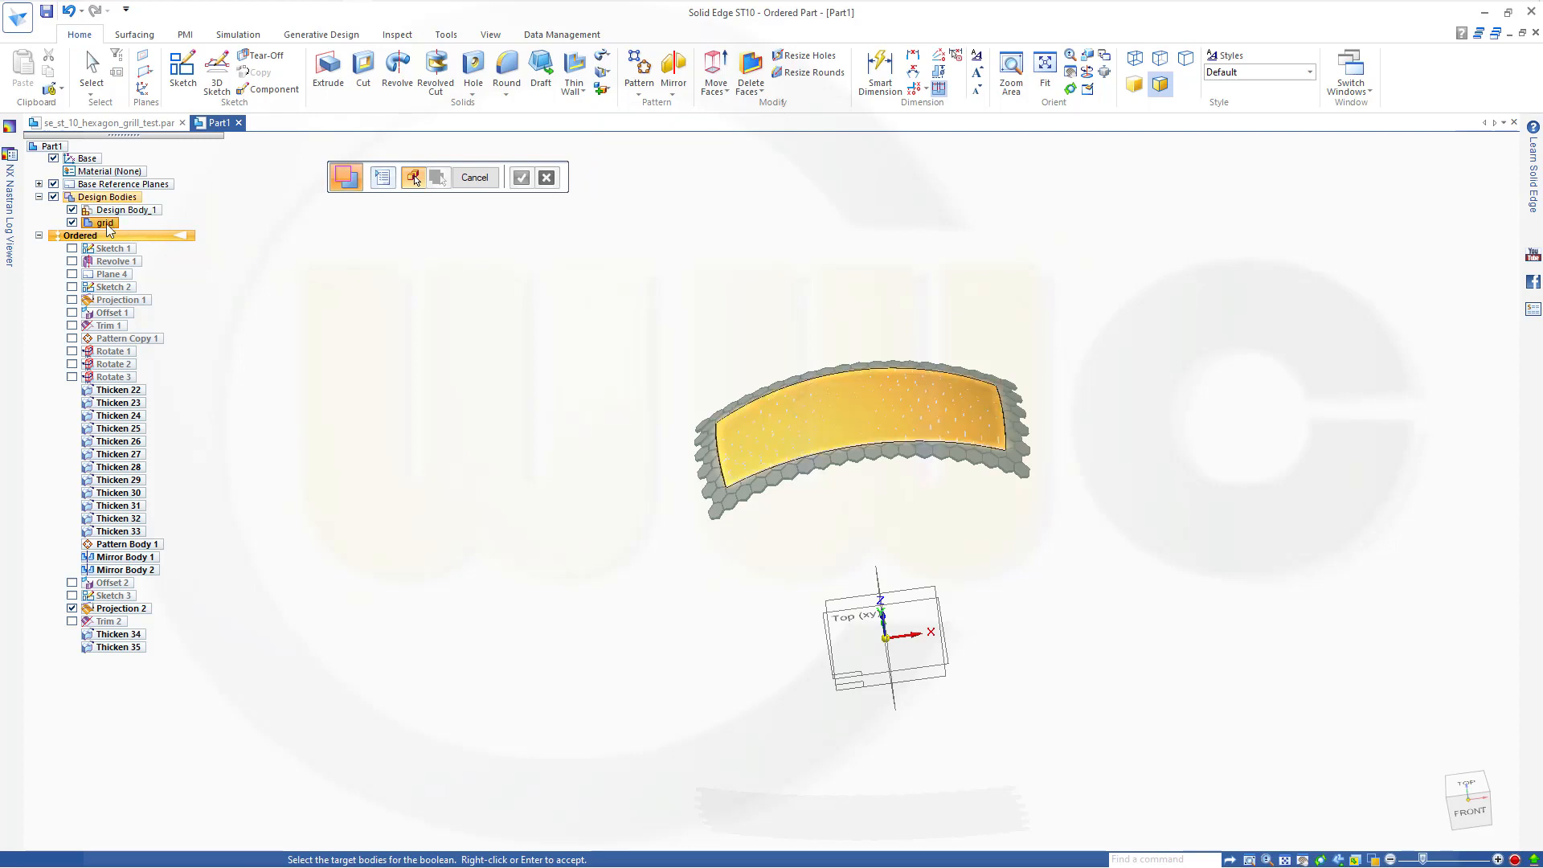
pyautogui.rightClick(410, 277)
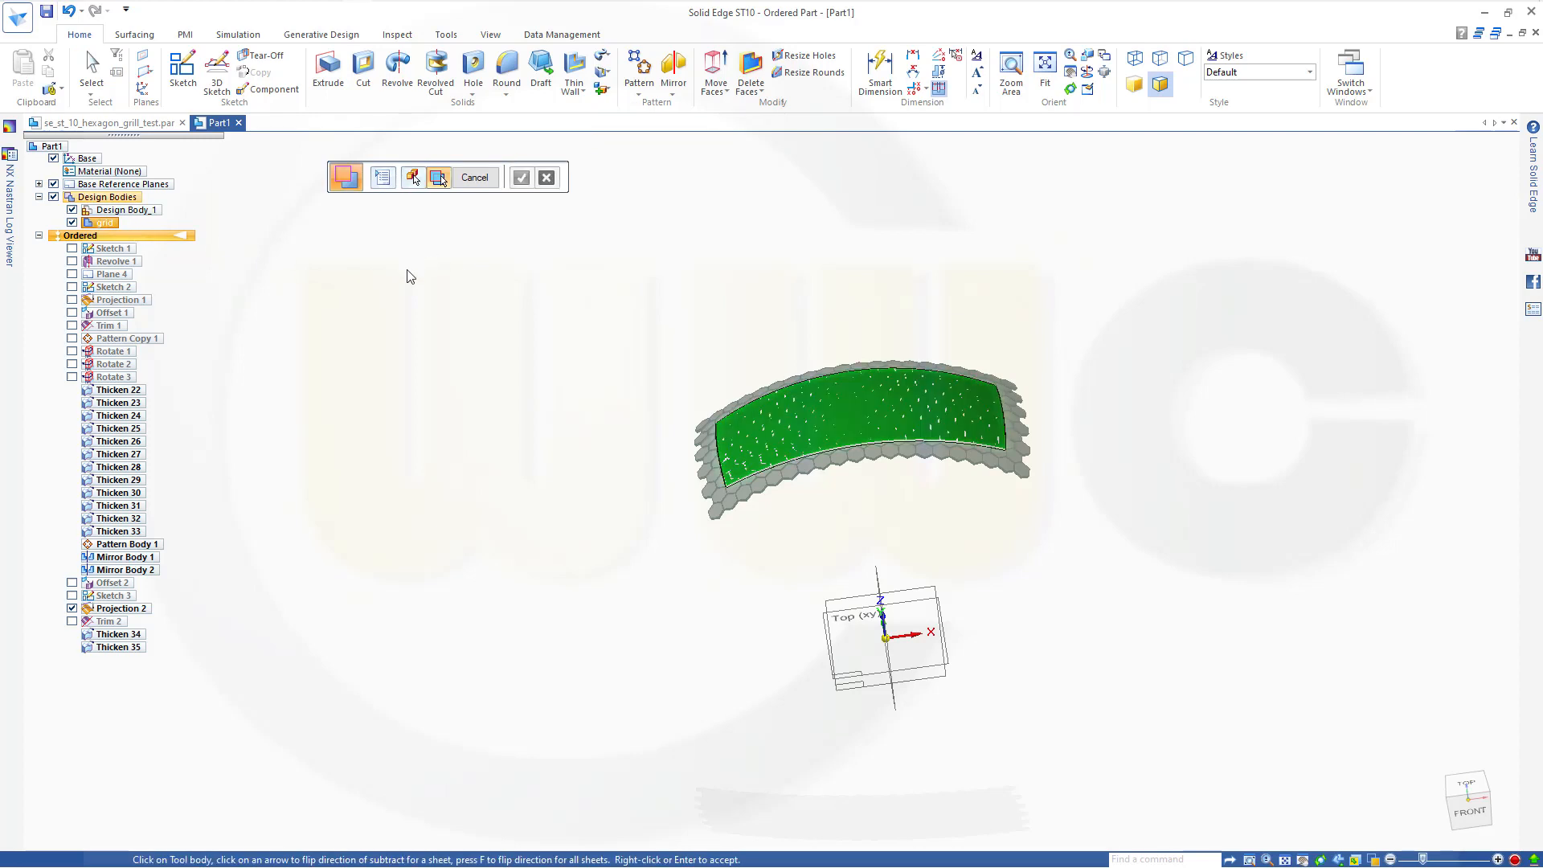
pyautogui.click(120, 222)
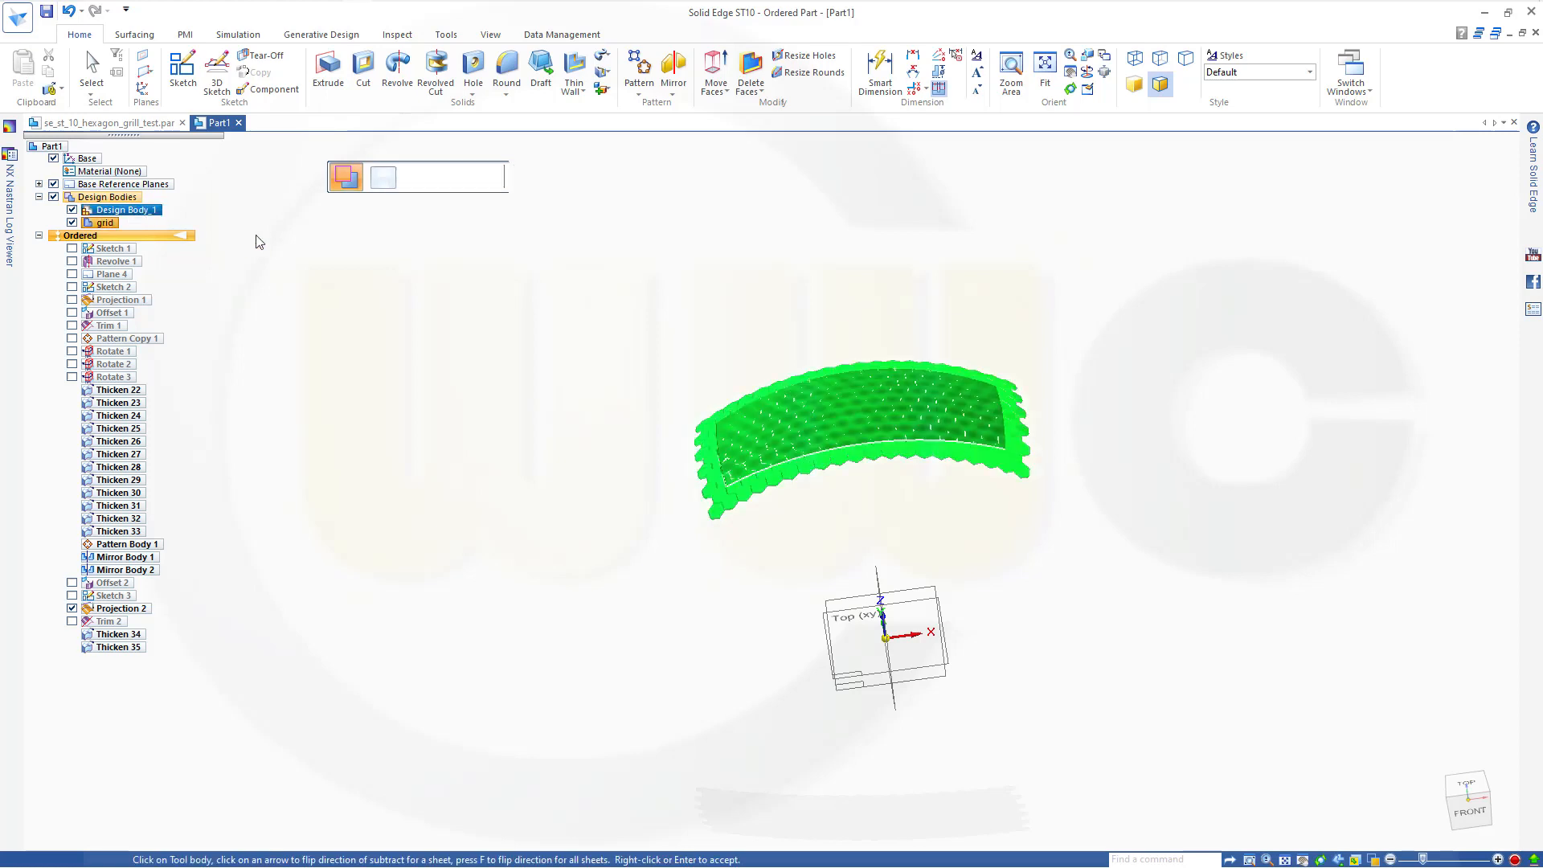
pyautogui.rightClick(401, 277)
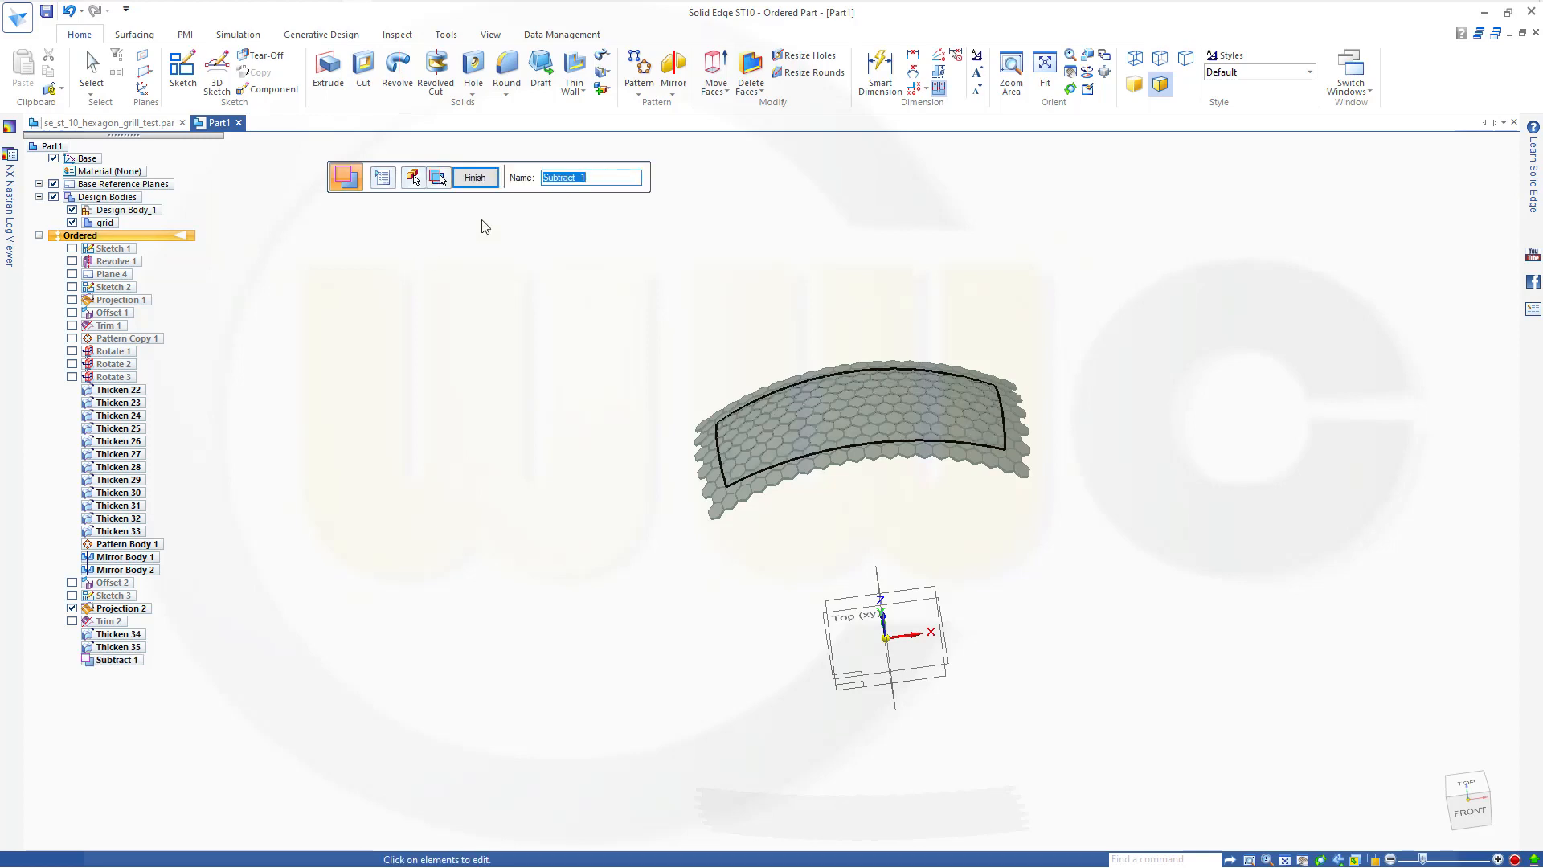
pyautogui.click(475, 180)
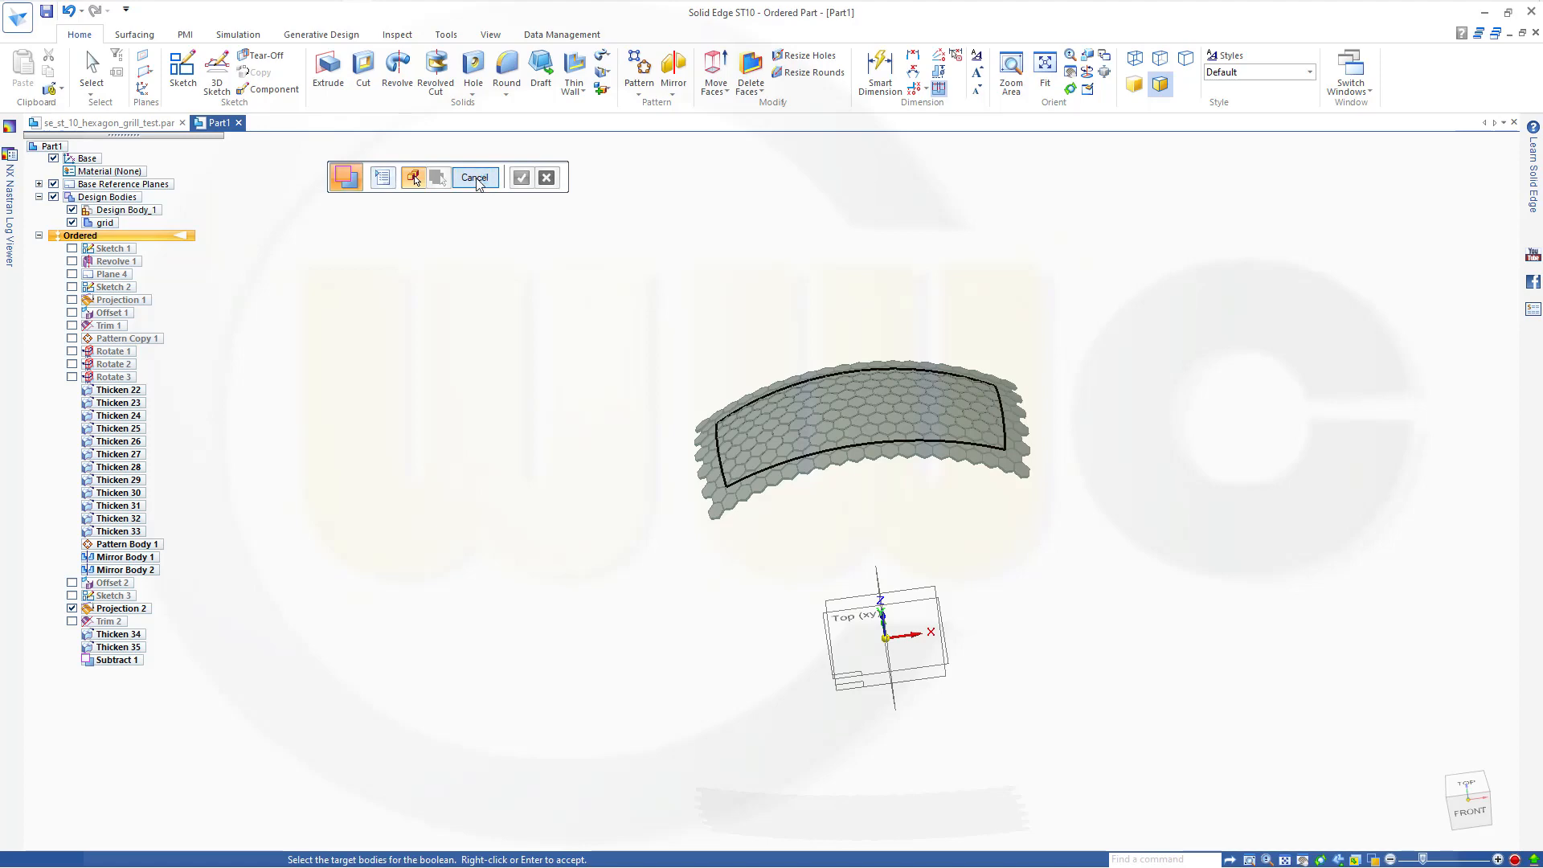
pyautogui.click(476, 178)
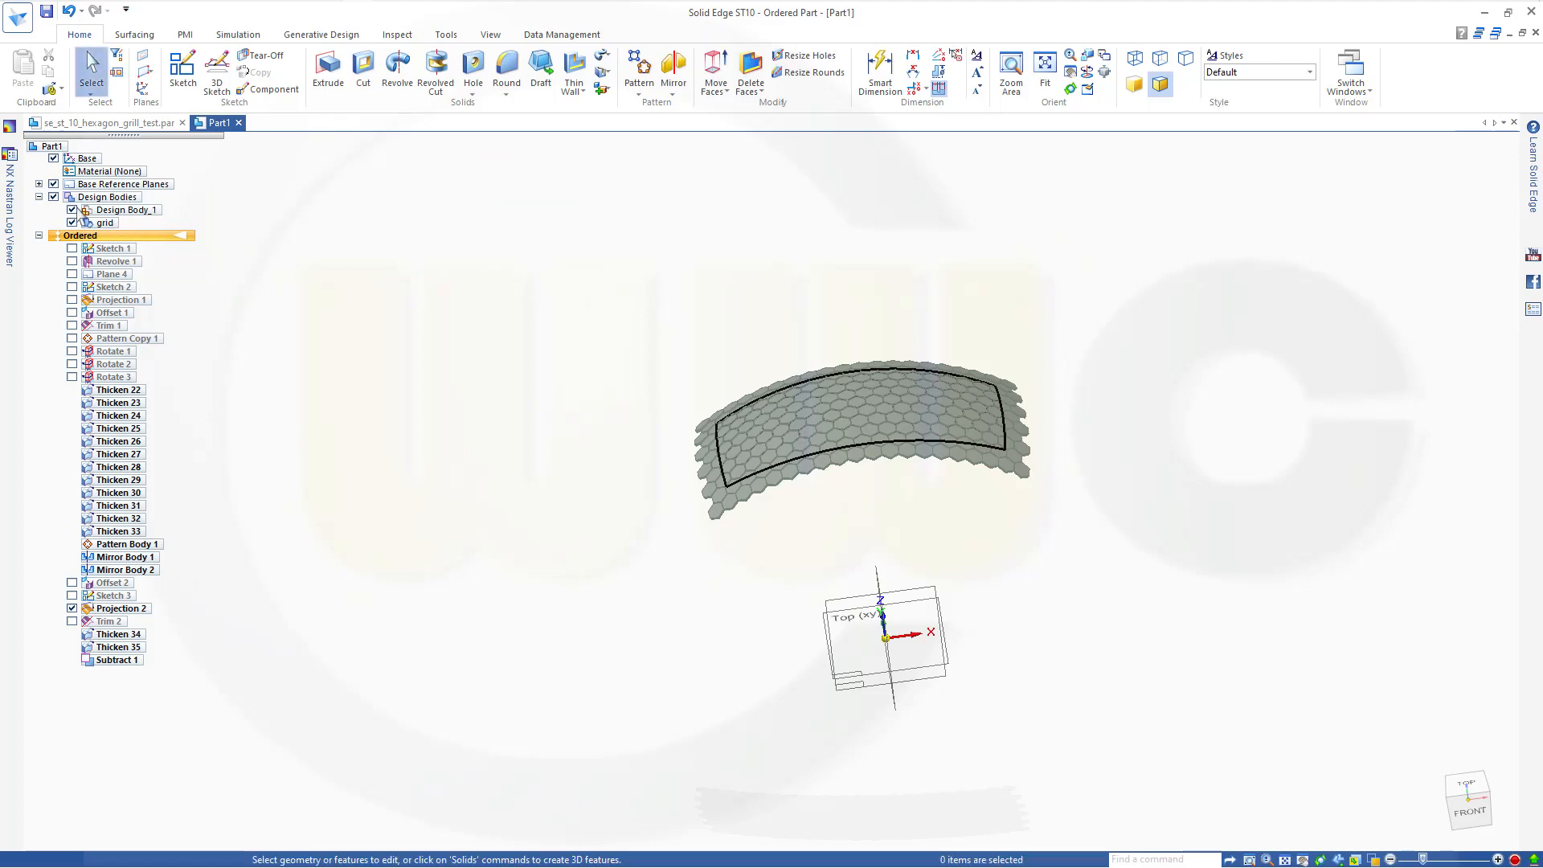
# Hide Design Body_1 and the Projection 2 curve so that only the hexagonal grid body is displayed.
pyautogui.click(71, 209)
pyautogui.moveTo(696, 329); pyautogui.dragTo(756, 383, button='middle')
pyautogui.scroll(-2, 872, 500)
pyautogui.scroll(3, 872, 499)
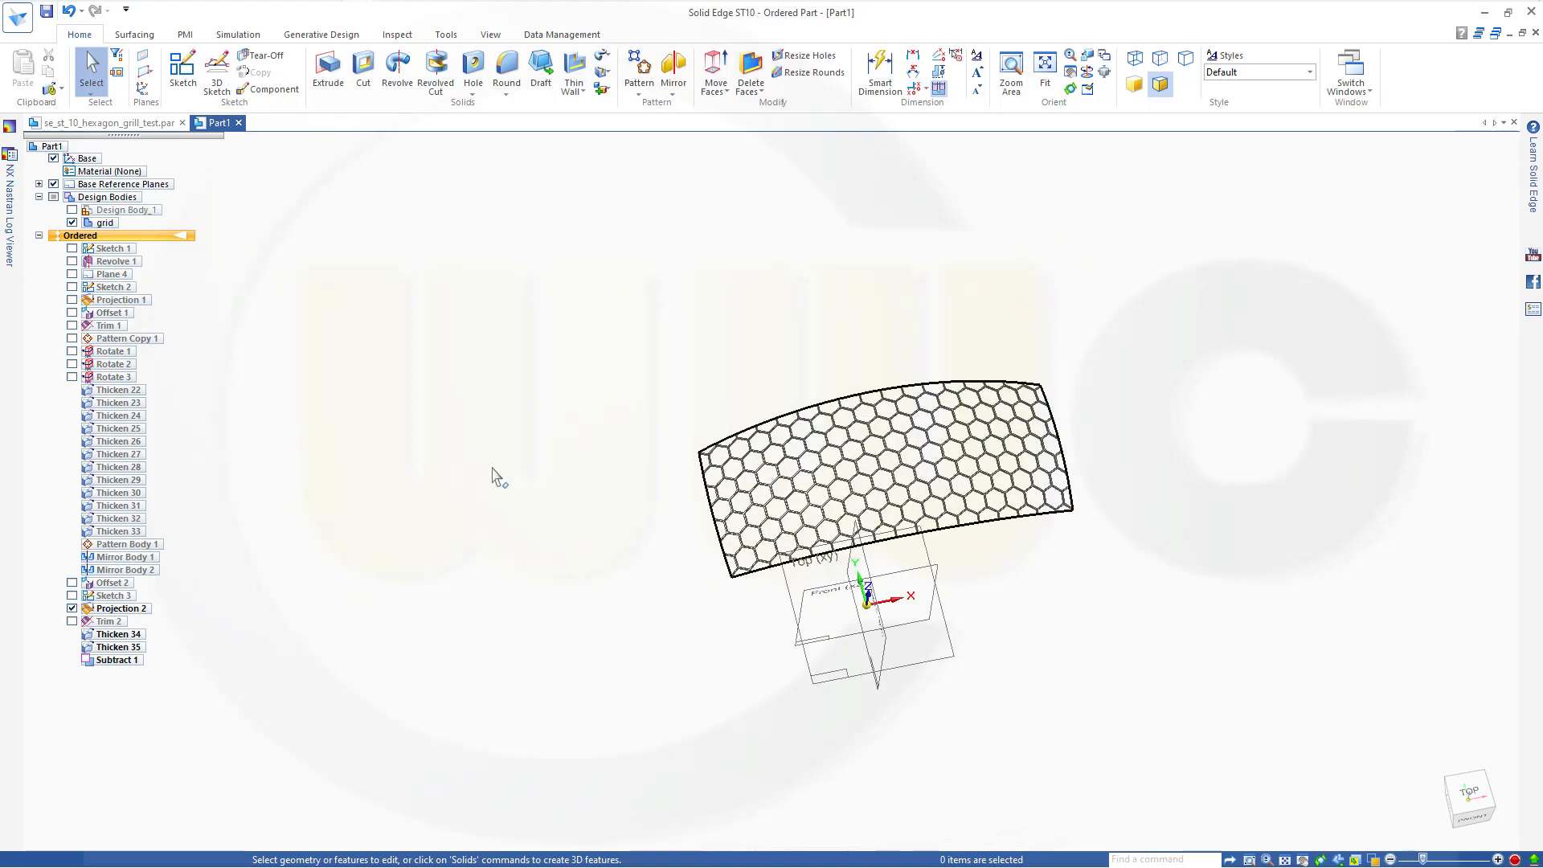
pyautogui.click(71, 609)
pyautogui.scroll(-2, 994, 565)
pyautogui.scroll(3, 991, 565)
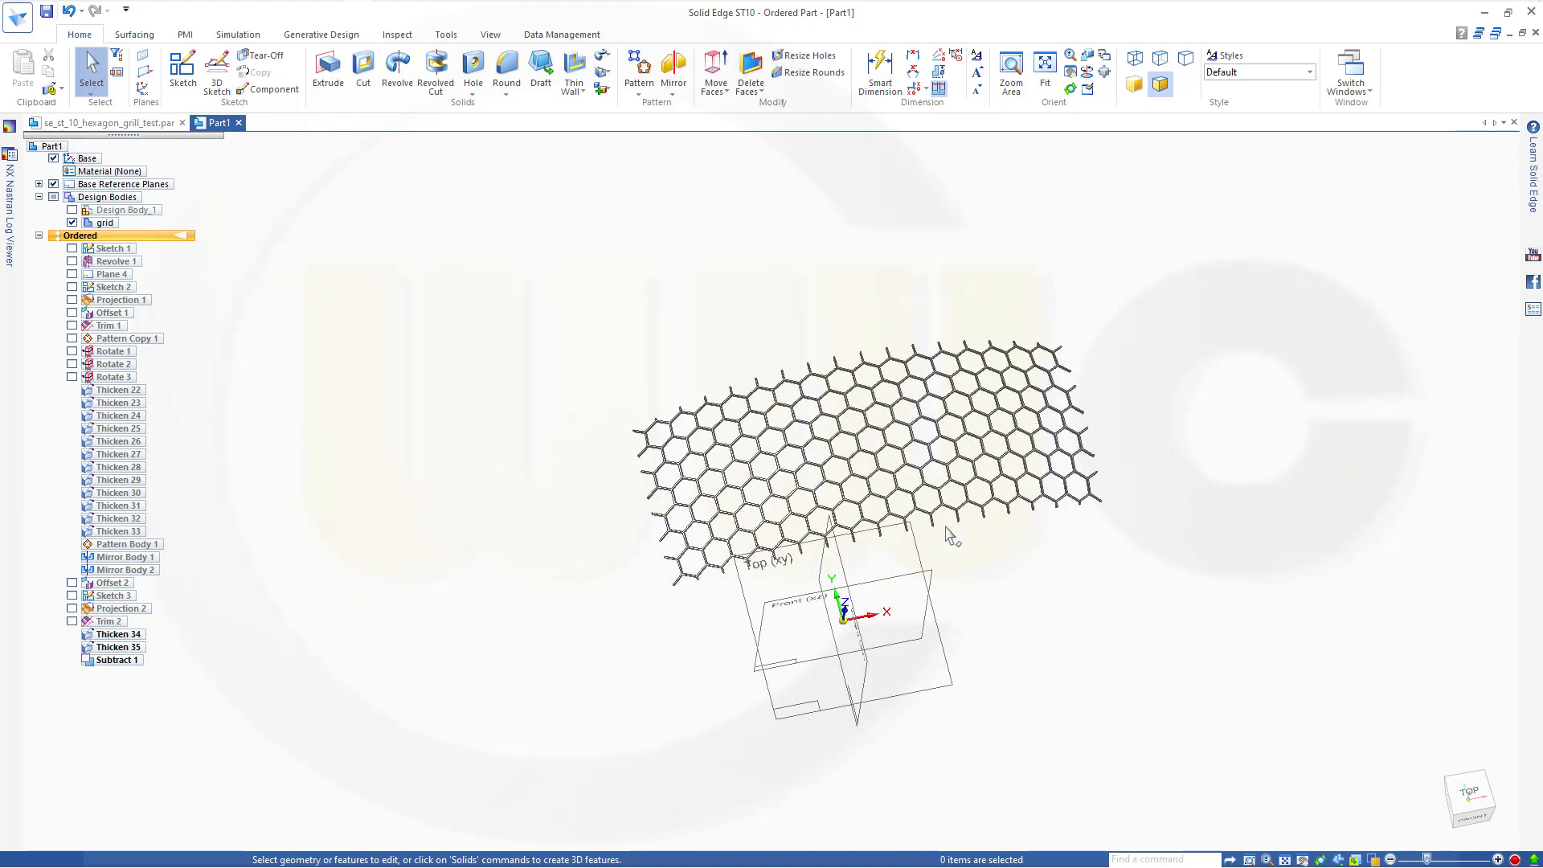
pyautogui.moveTo(921, 452)
pyautogui.mouseDown(button='middle')
pyautogui.moveTo(893, 368)
pyautogui.moveTo(940, 456)
pyautogui.moveTo(904, 448)
pyautogui.mouseUp(button='middle')
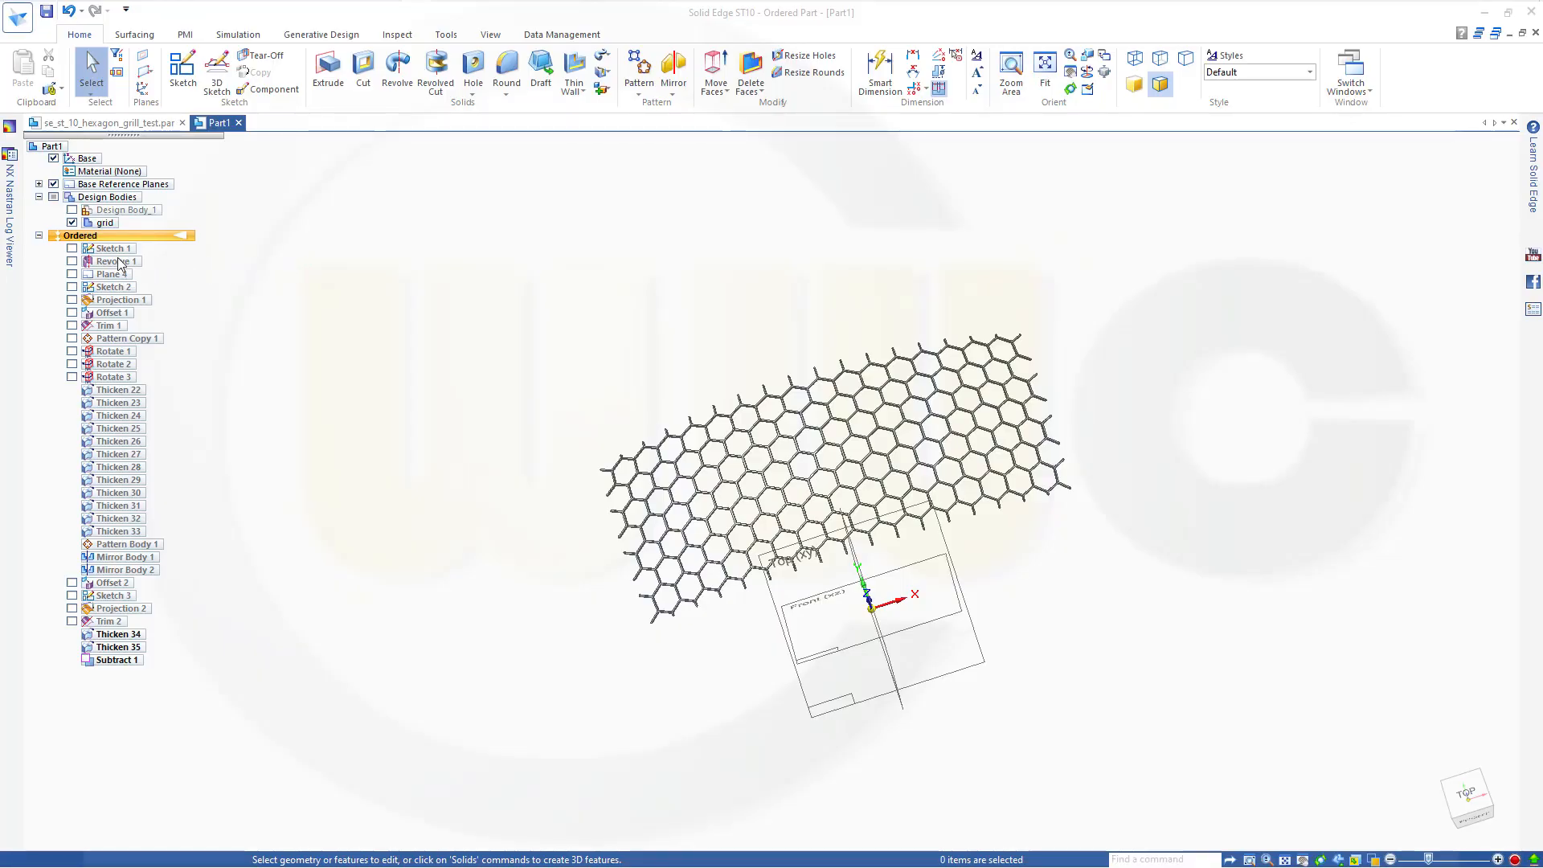
# Hide the grid body and show the Trim 2 surface.
pyautogui.click(72, 223)
pyautogui.click(73, 223)
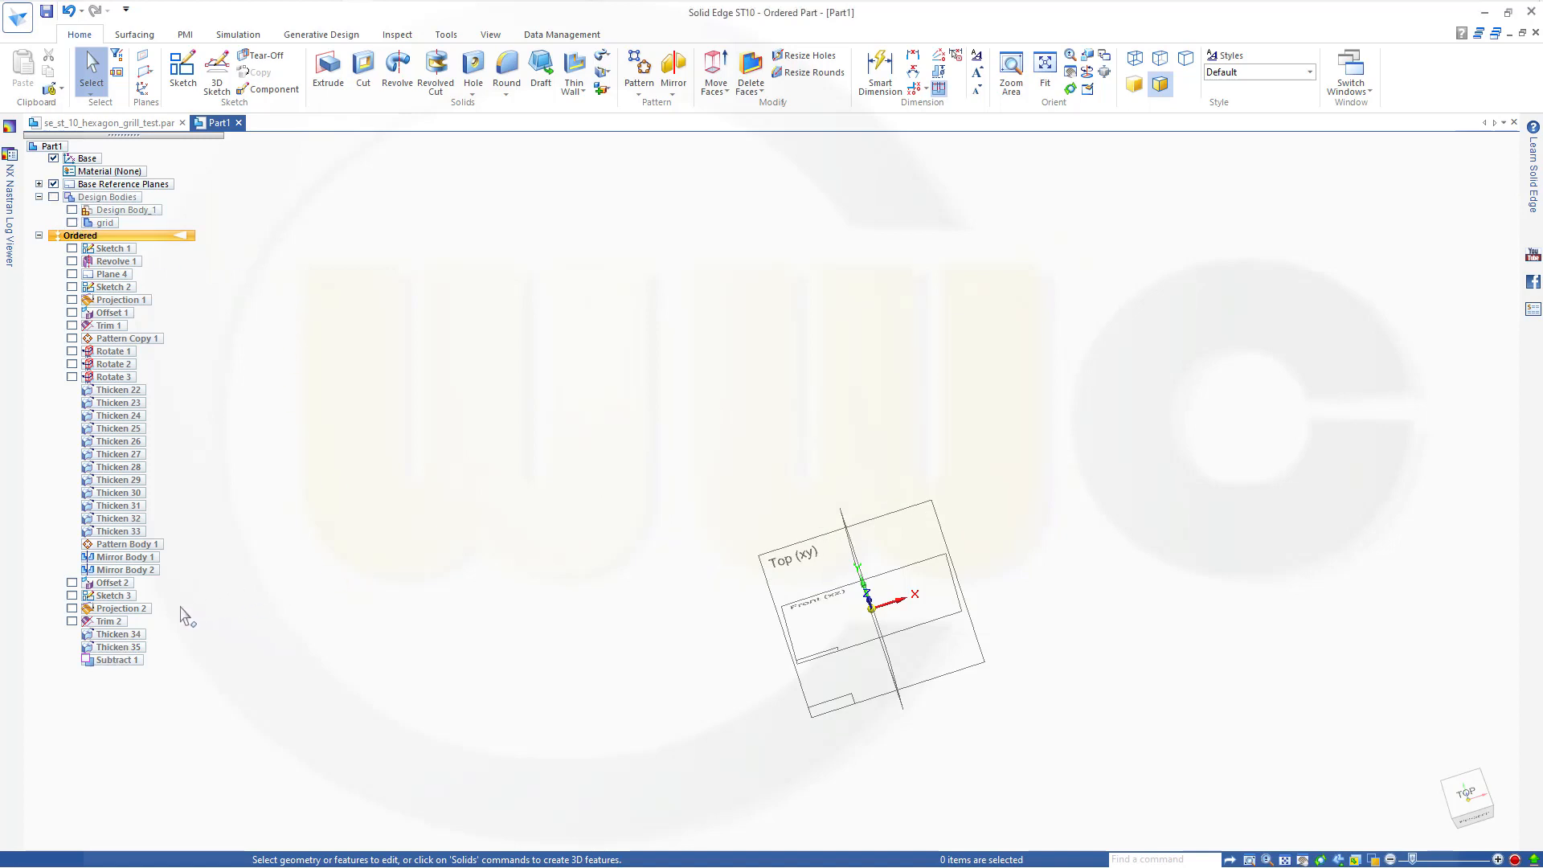
pyautogui.click(73, 622)
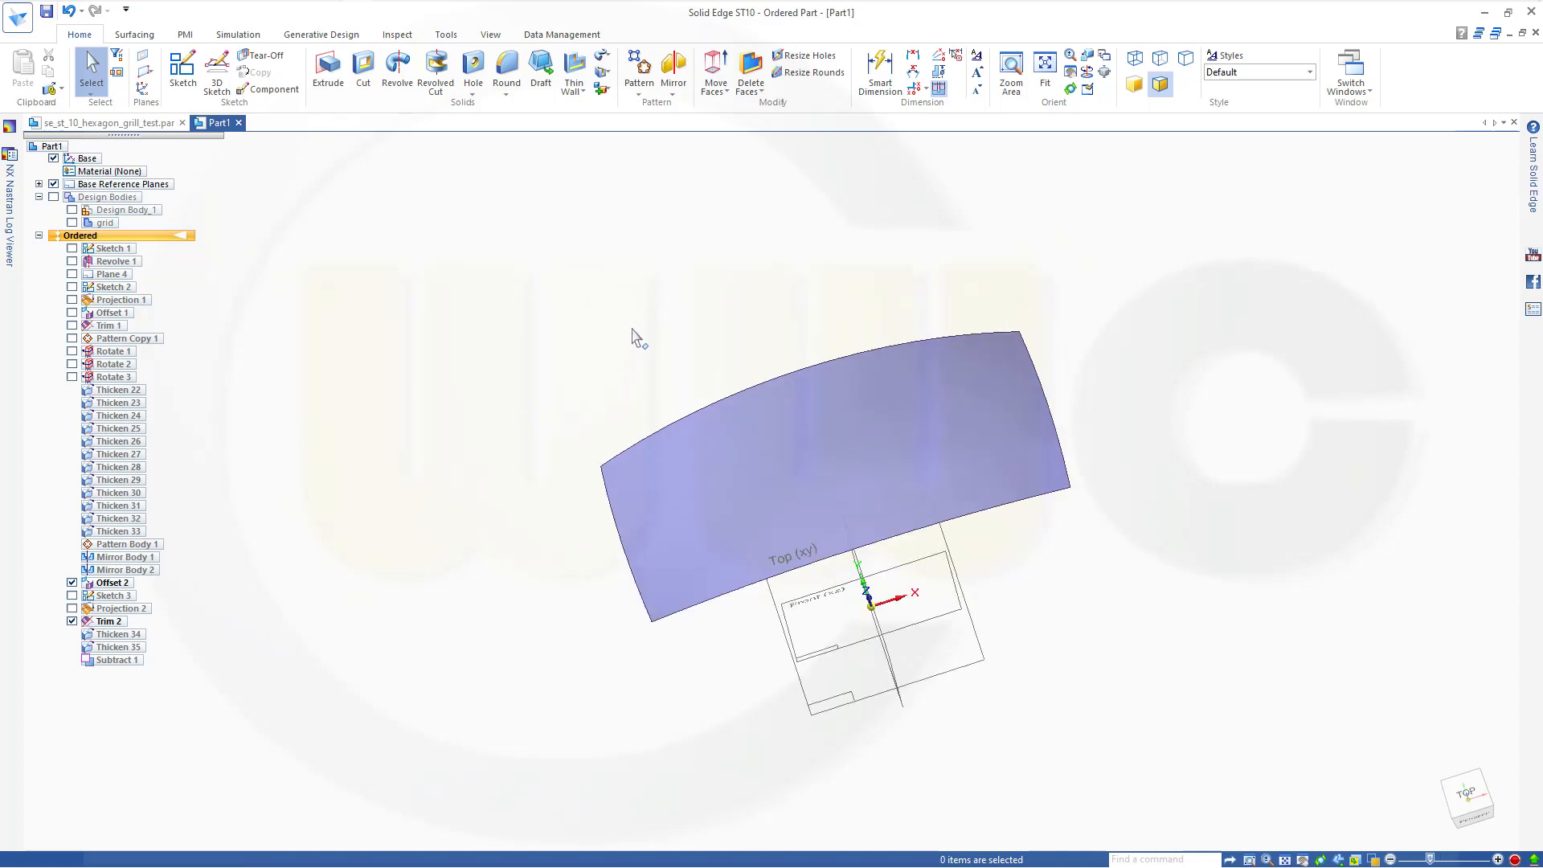
# Extend all four edges of the trimmed curved surface outward by 5 mm.
pyautogui.click(134, 35)
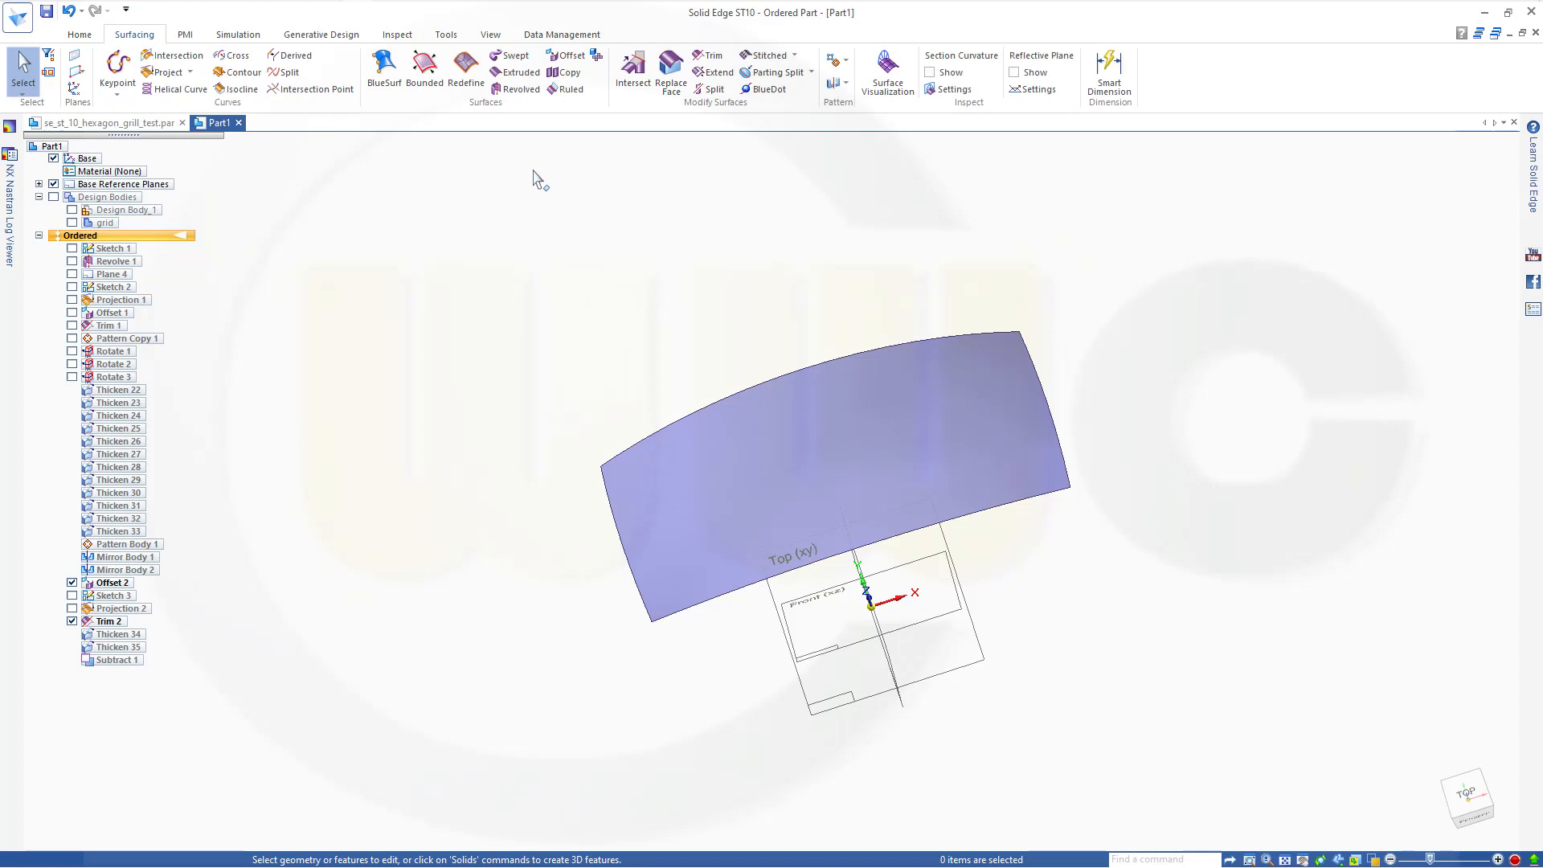
pyautogui.click(713, 72)
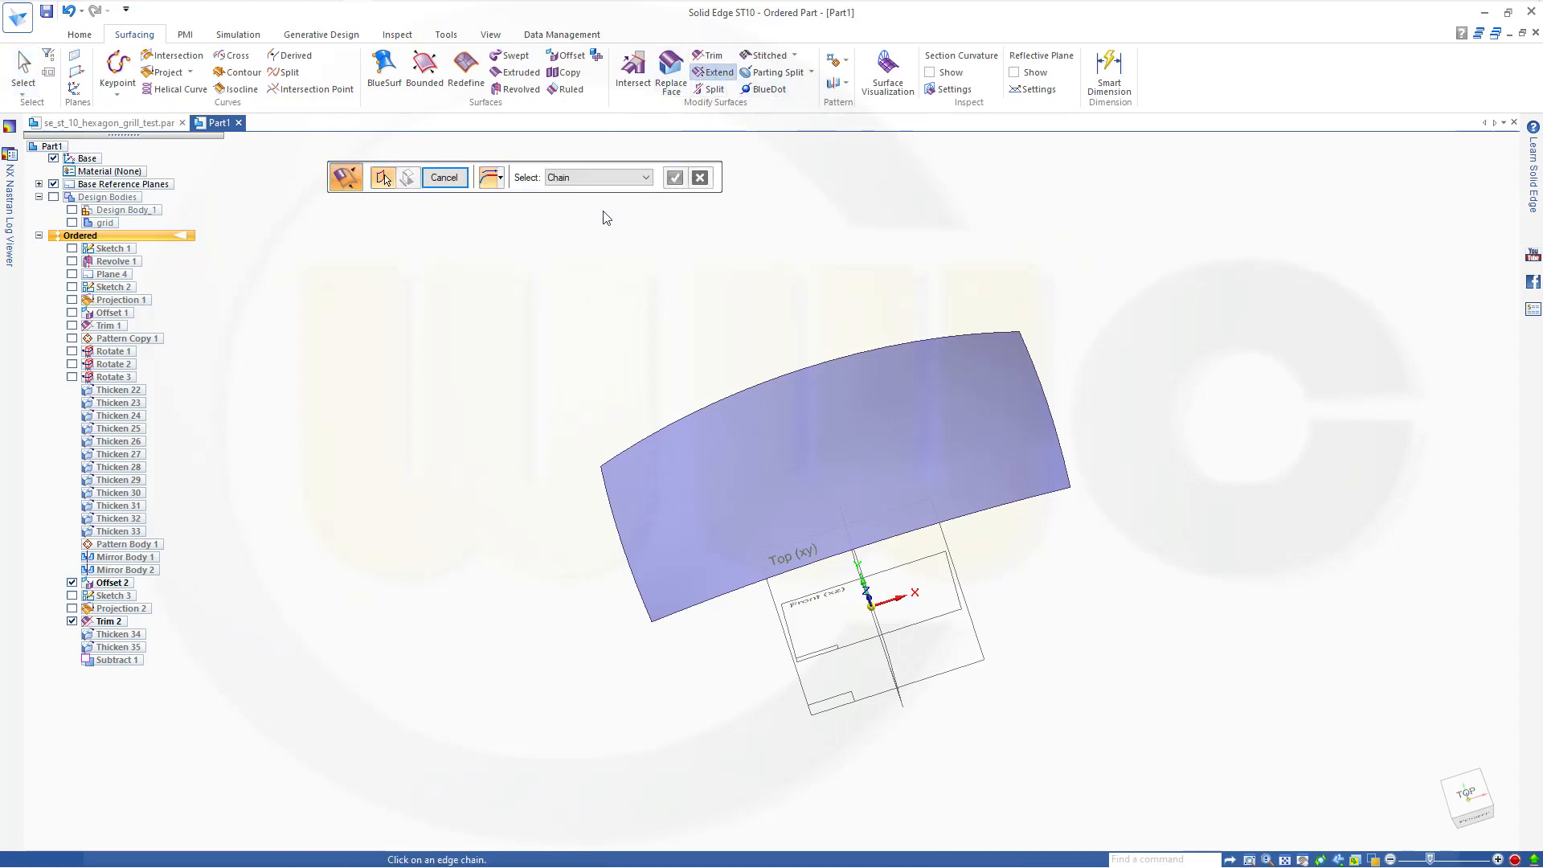
pyautogui.click(613, 518)
pyautogui.click(648, 441)
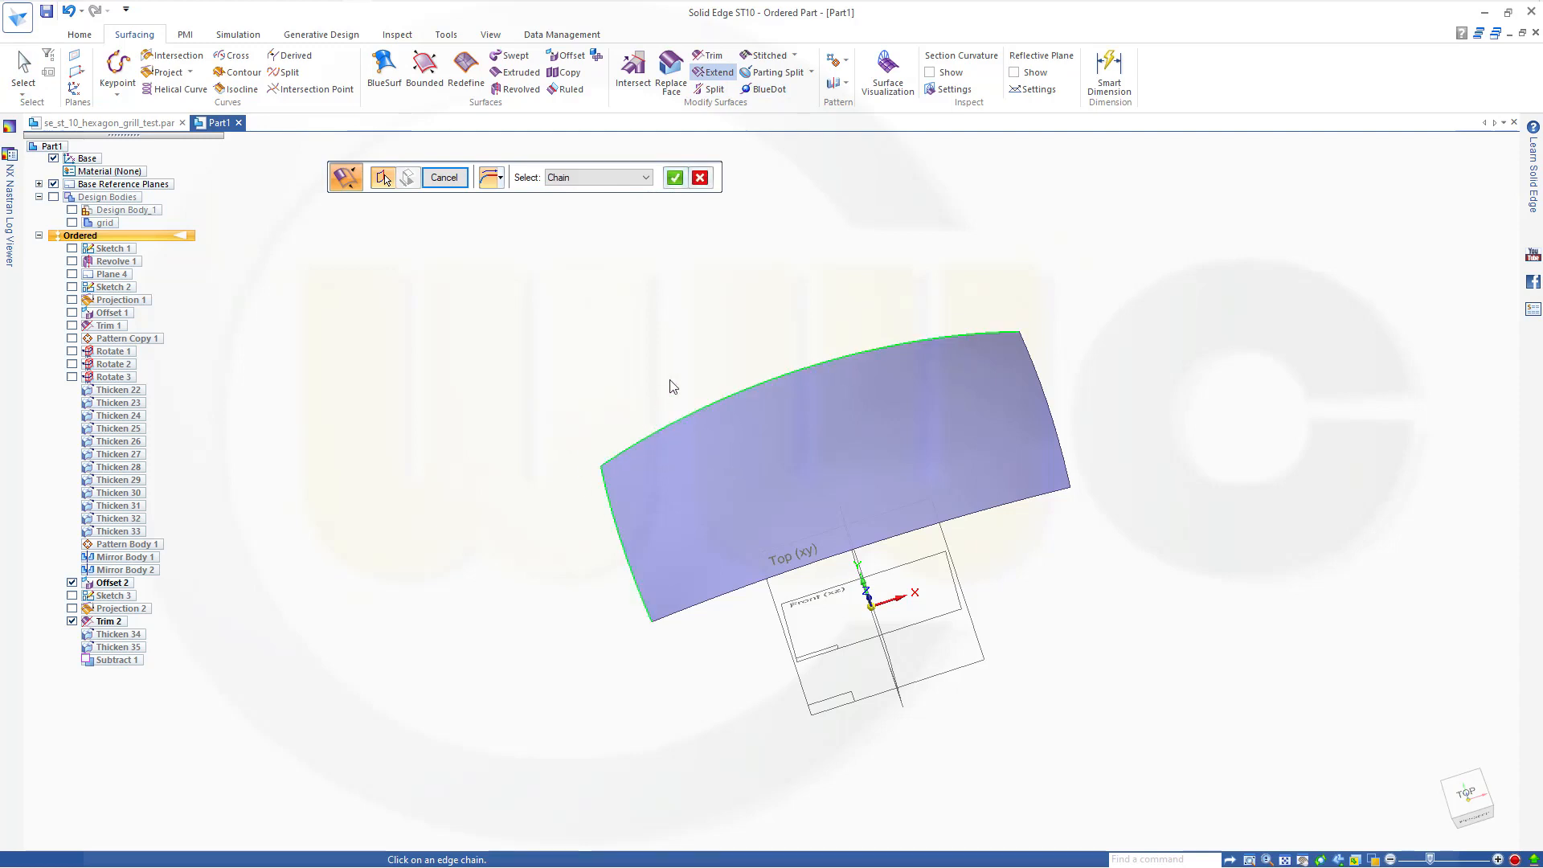
pyautogui.click(1045, 397)
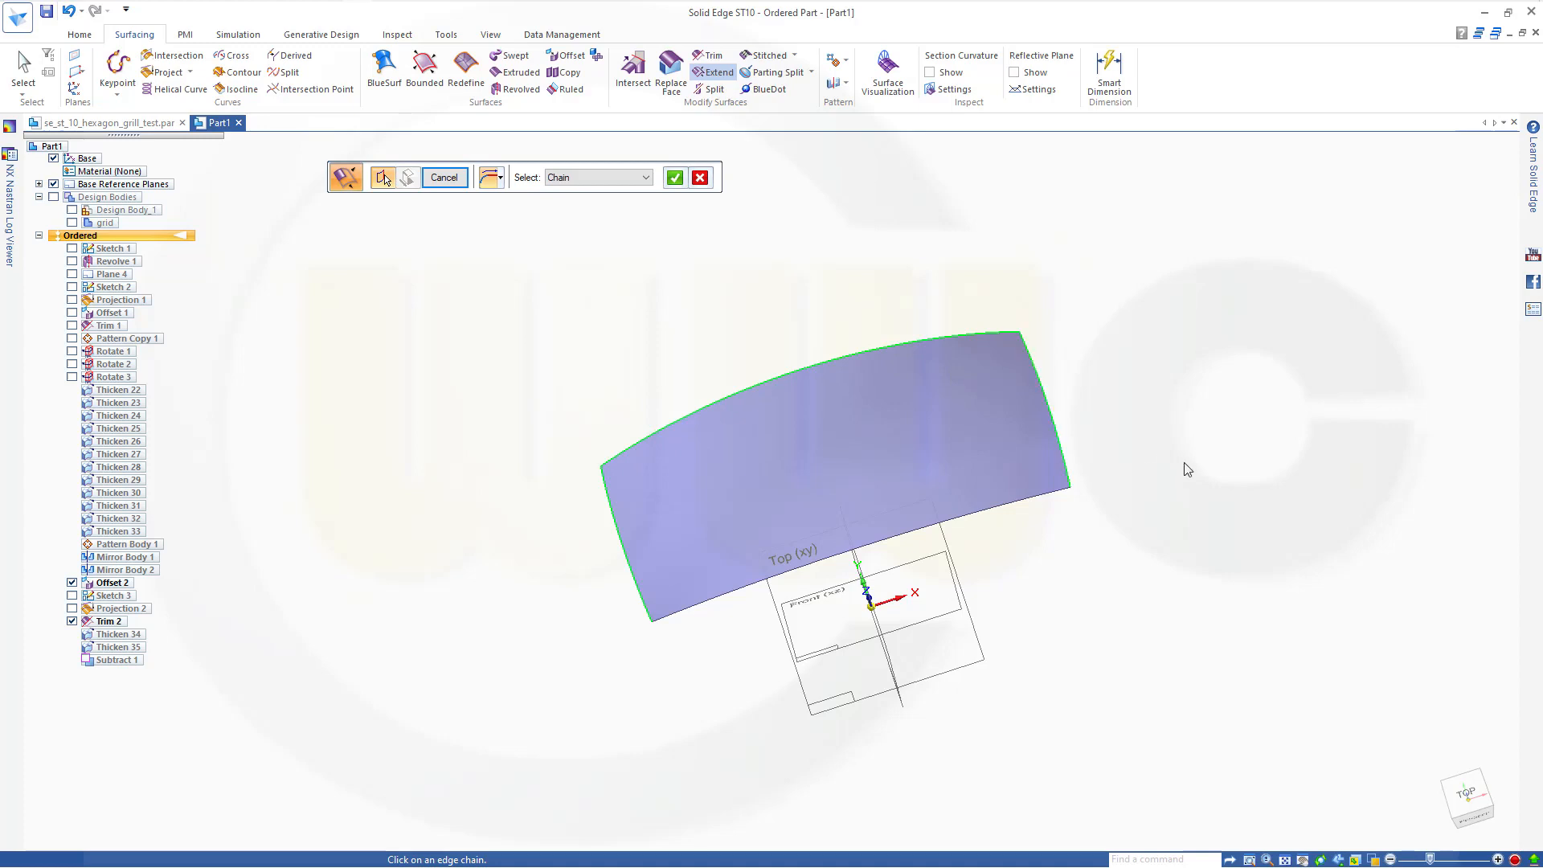
pyautogui.click(1026, 506)
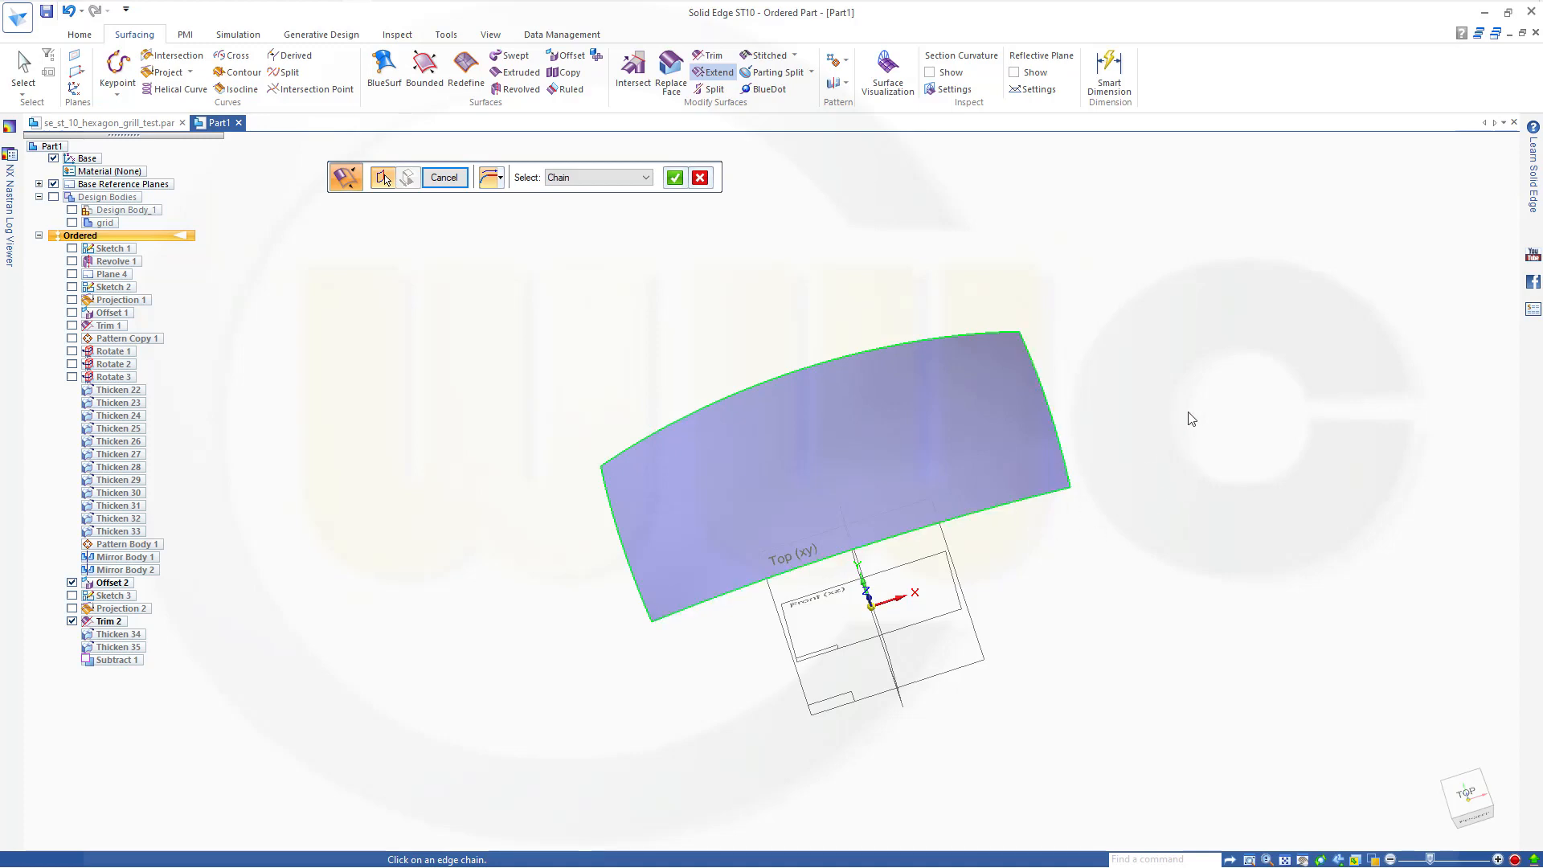
pyautogui.rightClick(712, 241)
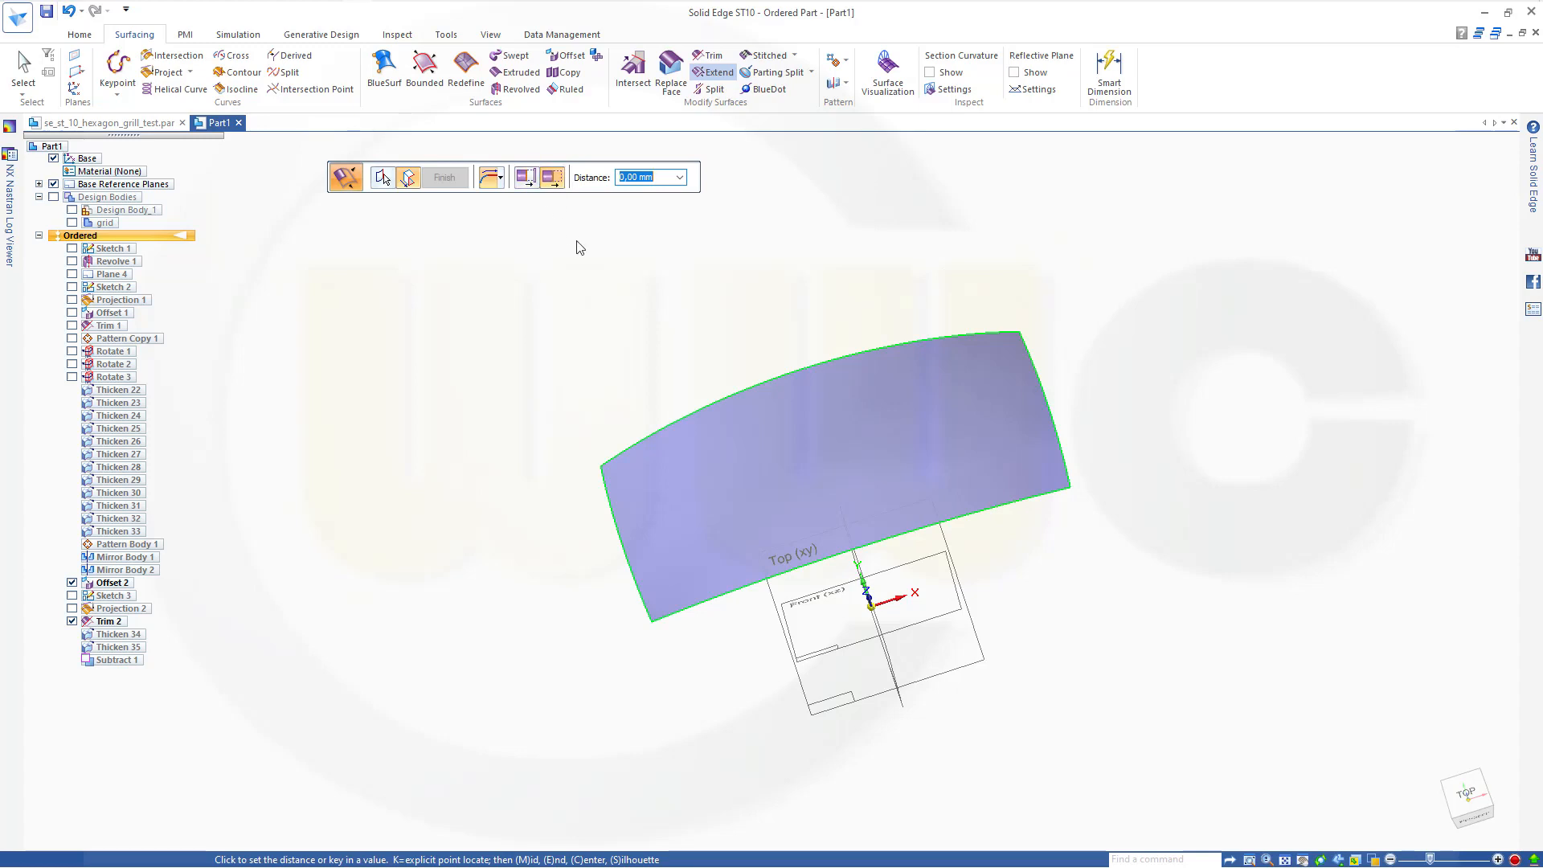
pyautogui.write('5')
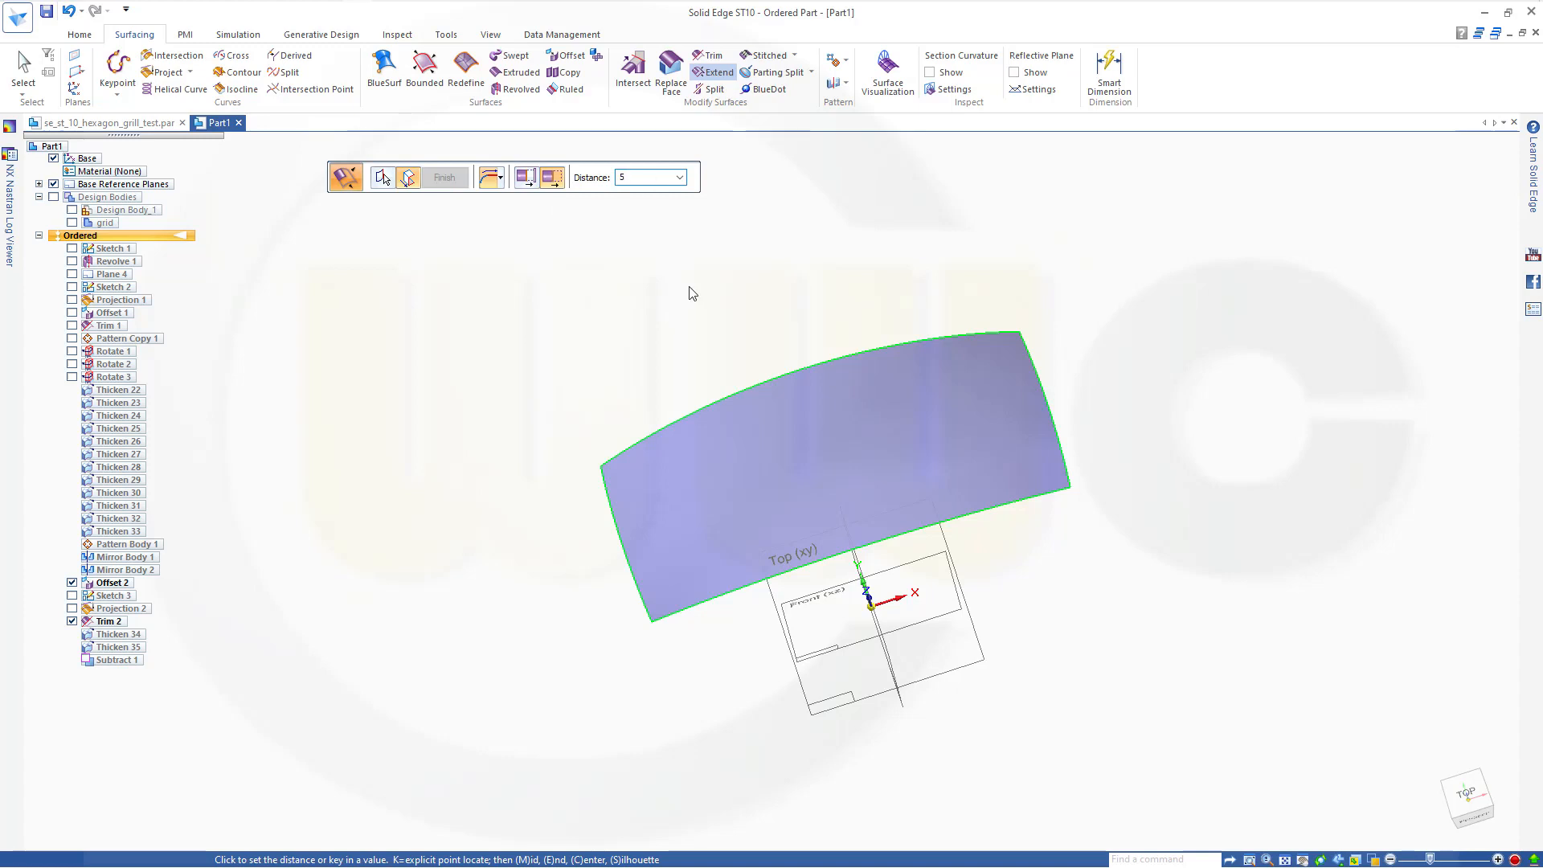
pyautogui.press('Return')
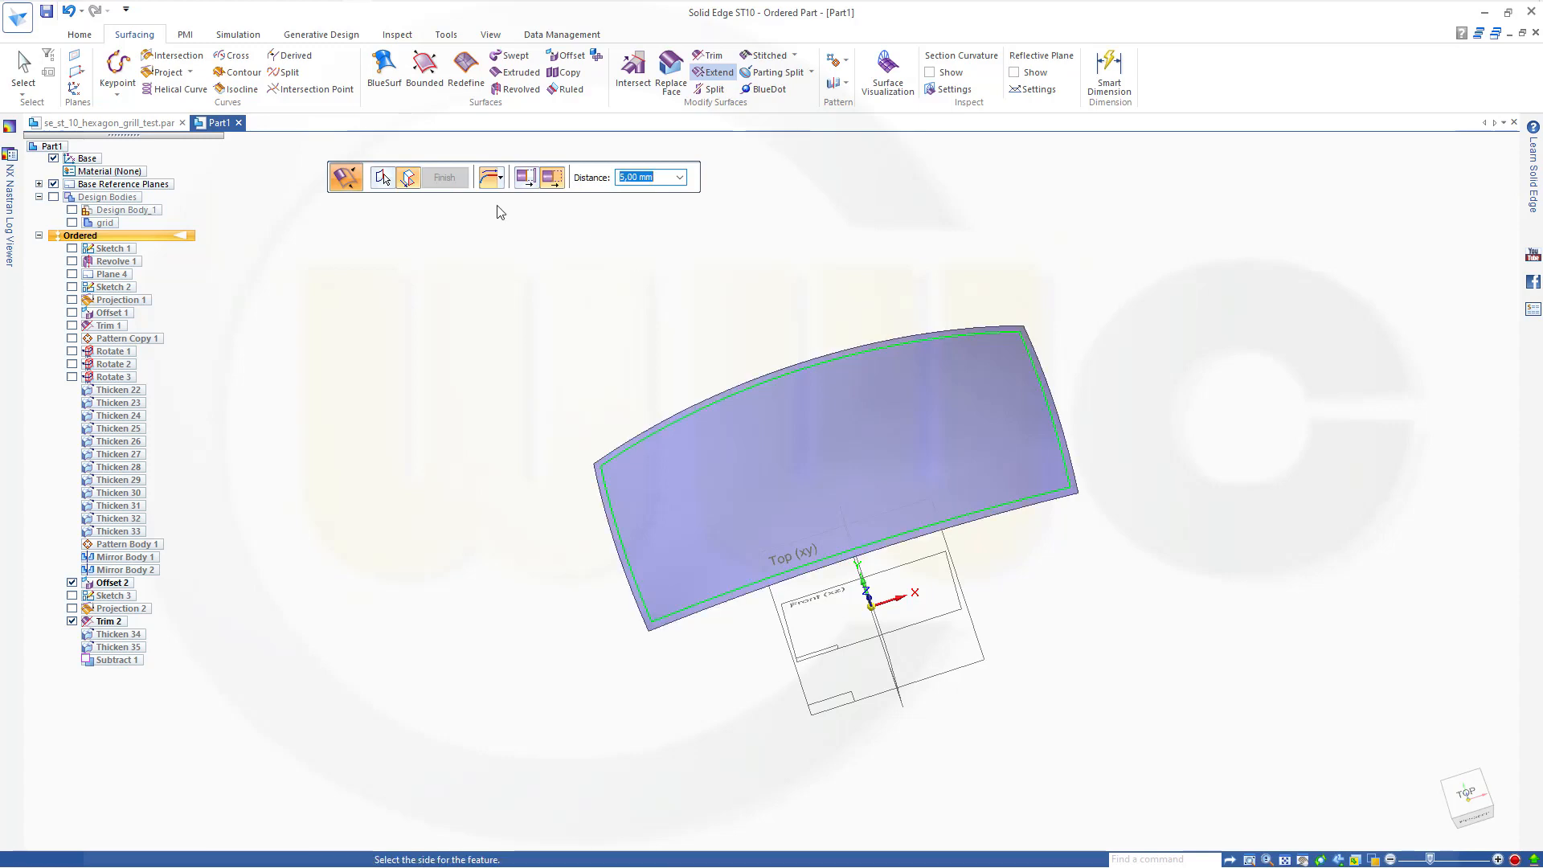
pyautogui.click(487, 234)
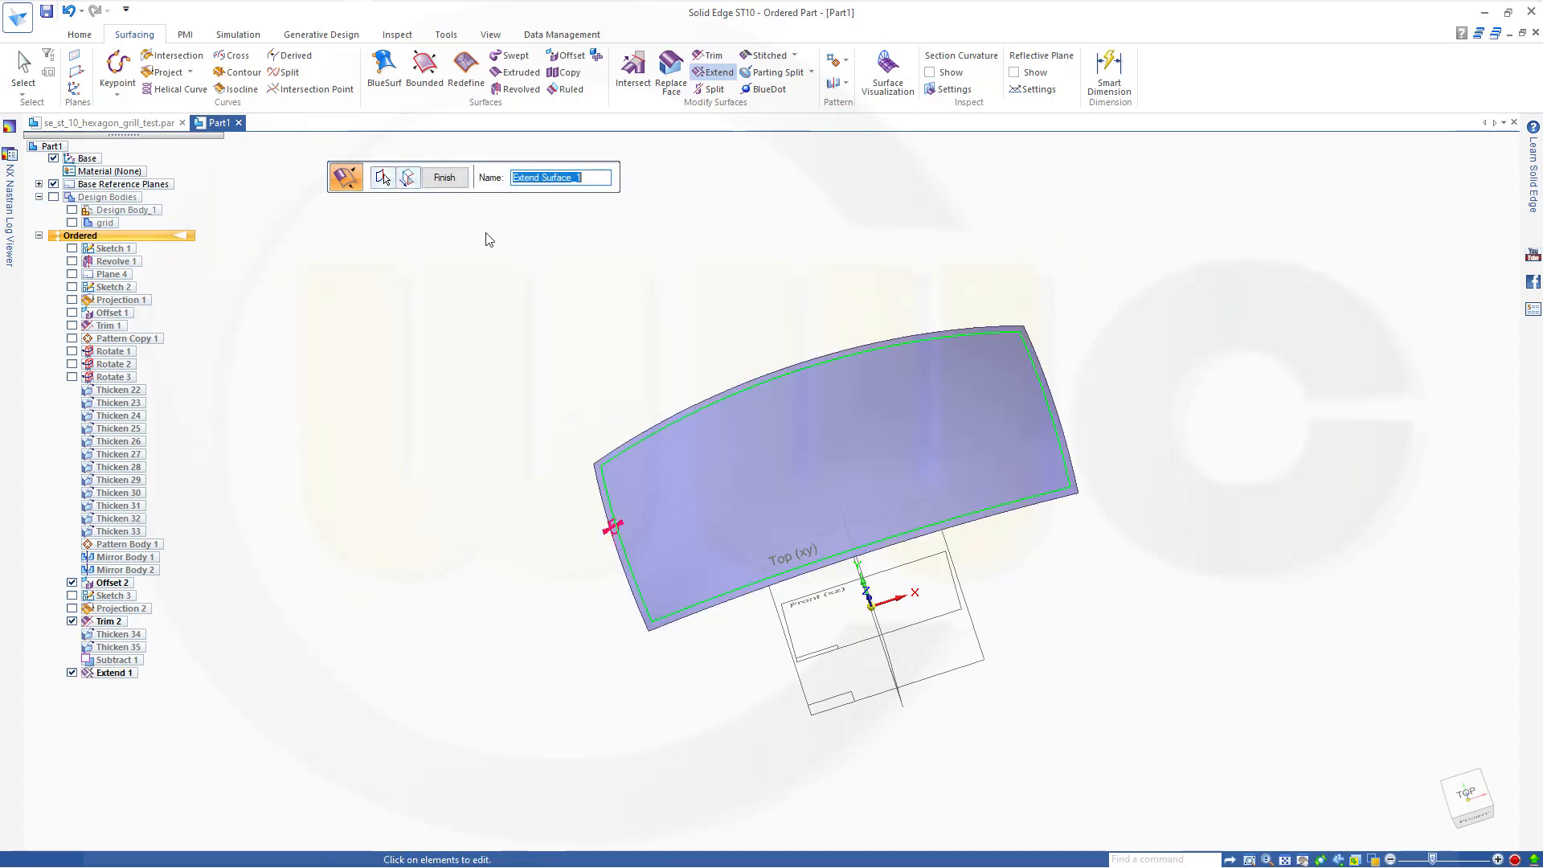
pyautogui.click(444, 179)
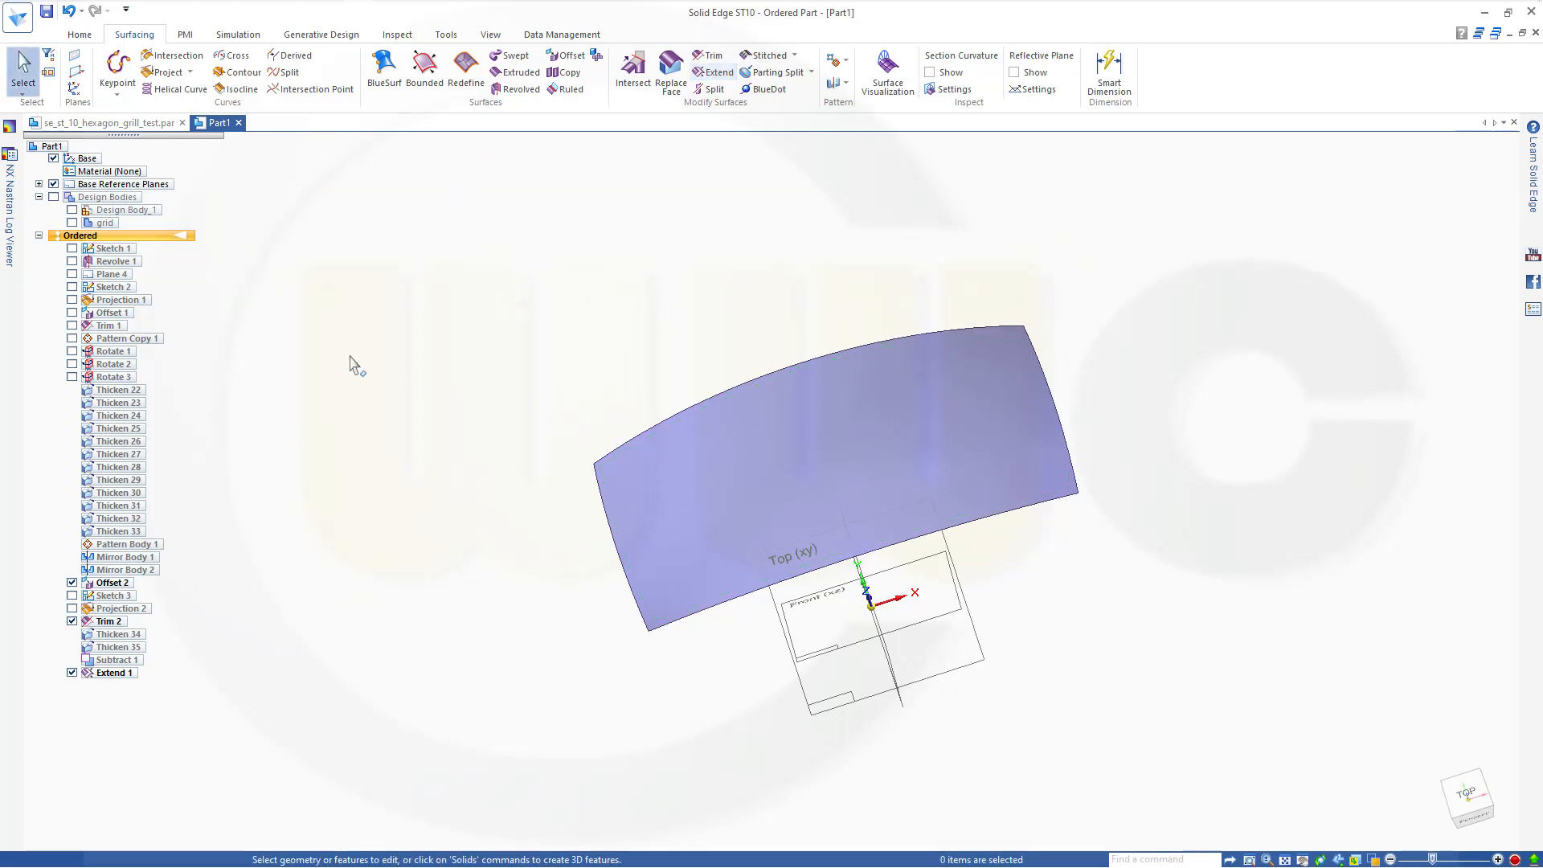
# Show Projection 2 and use its curve chain to trim away the extended surface's inner region, keeping only the outer border.
pyautogui.click(72, 609)
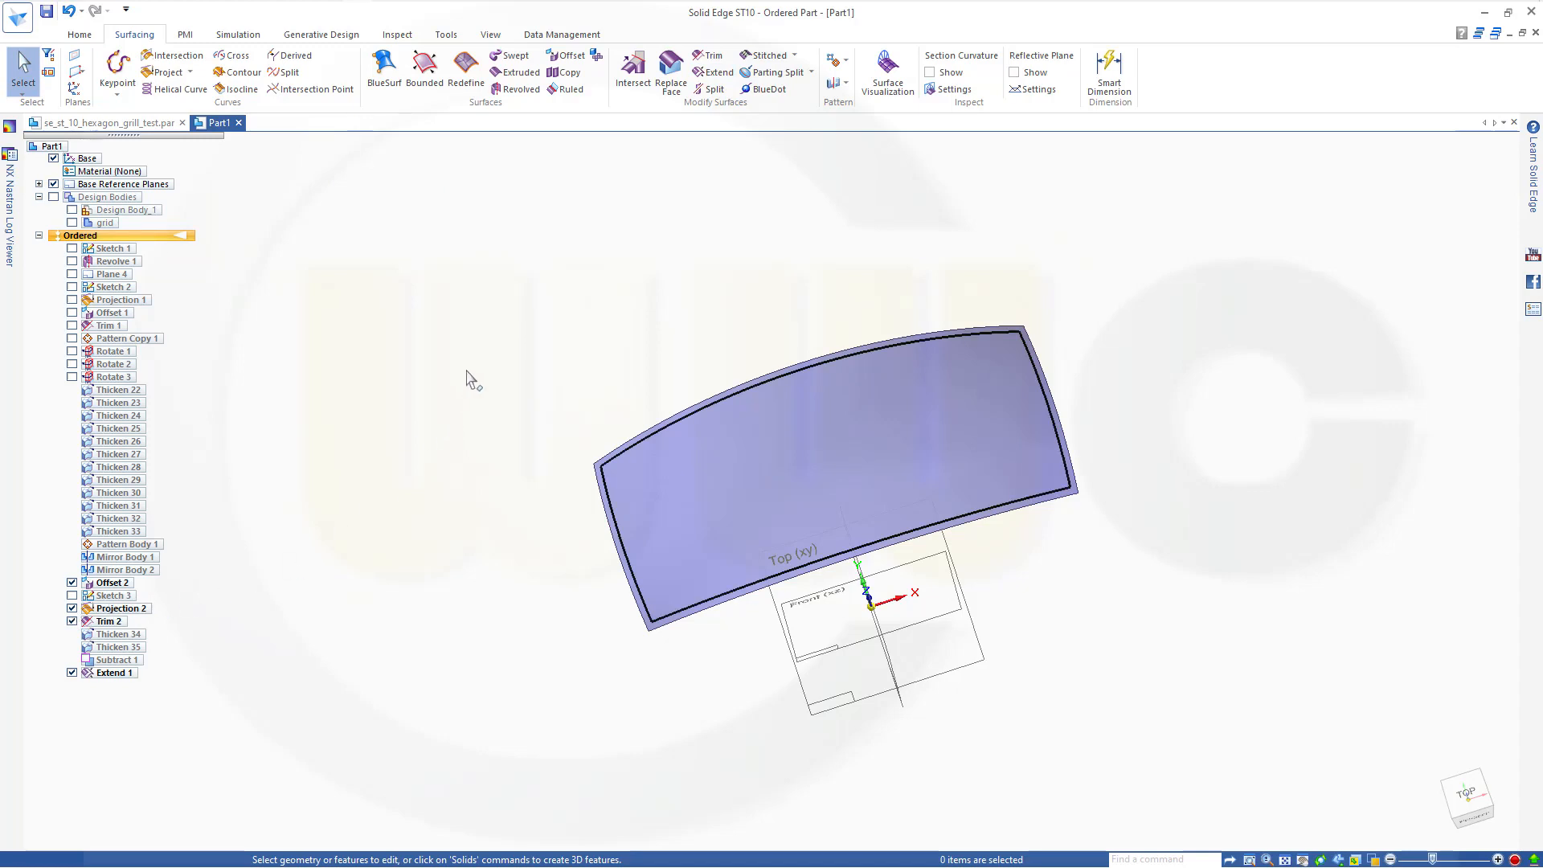
pyautogui.click(714, 56)
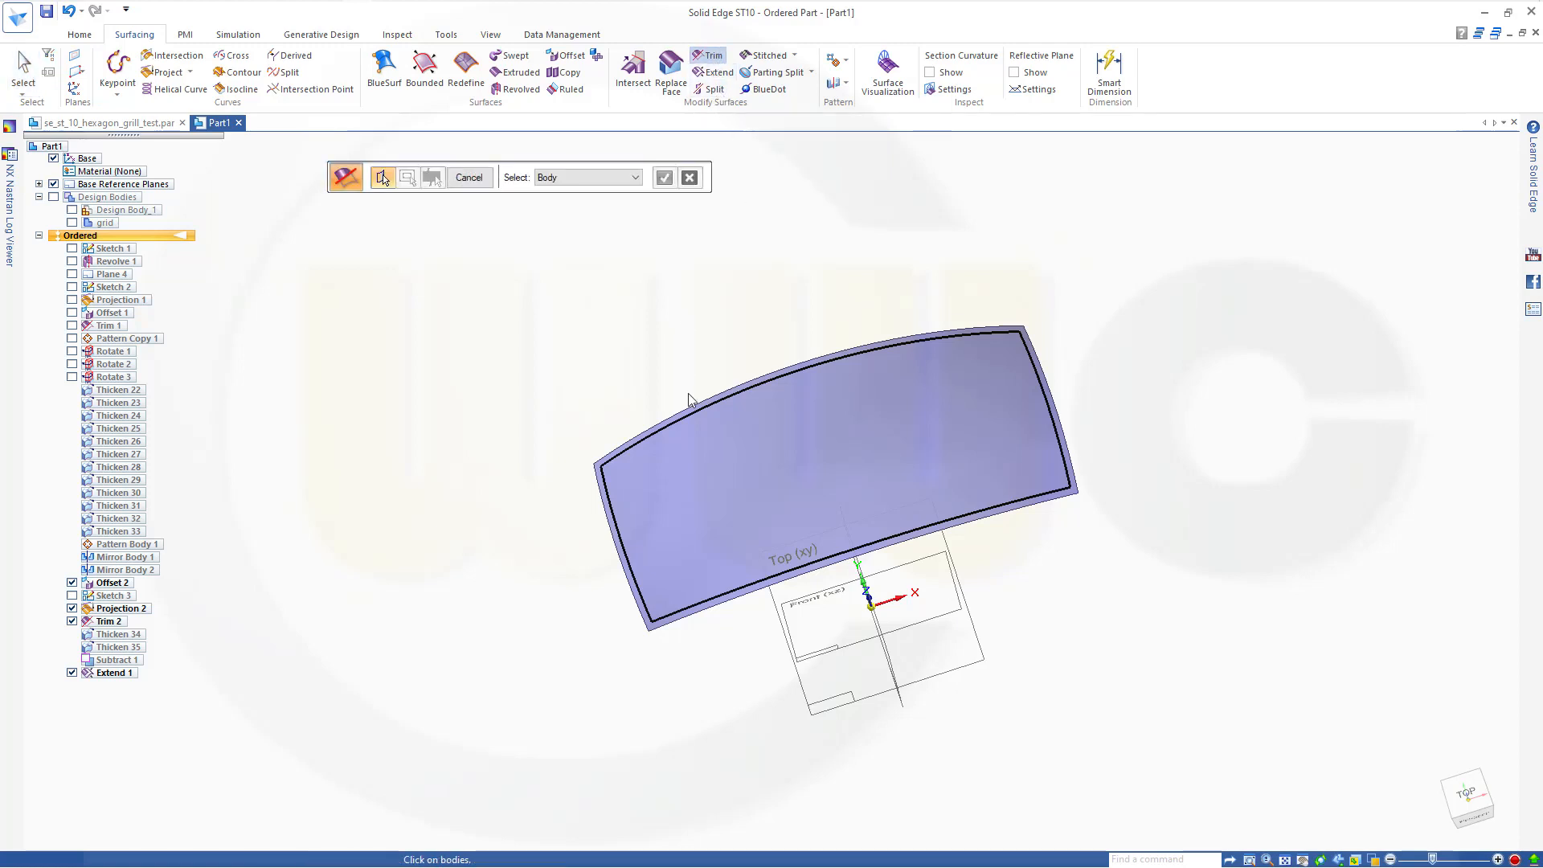
pyautogui.click(712, 479)
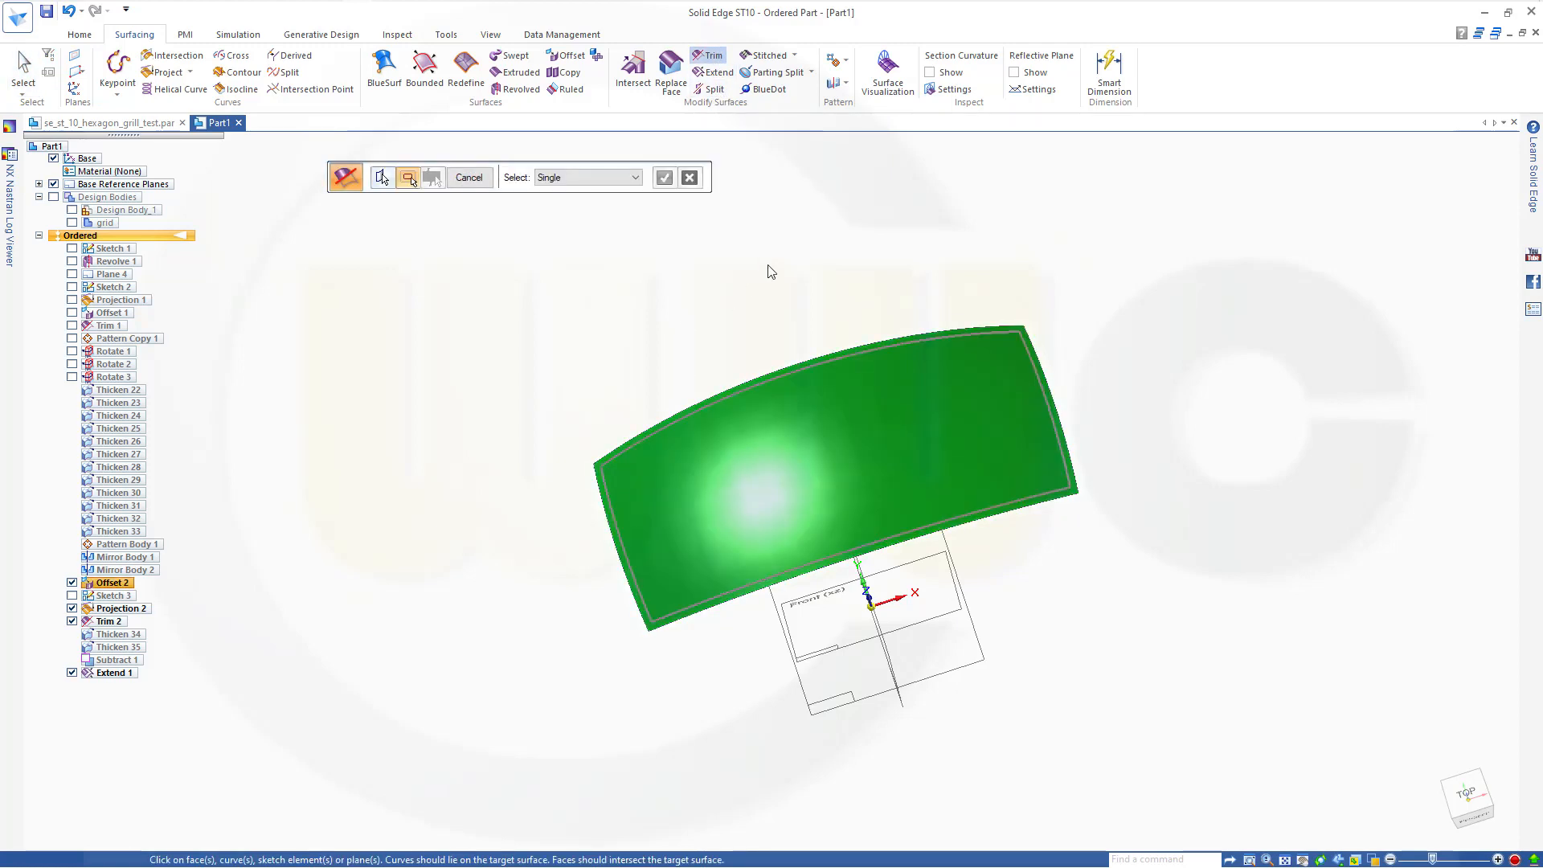
pyautogui.click(635, 178)
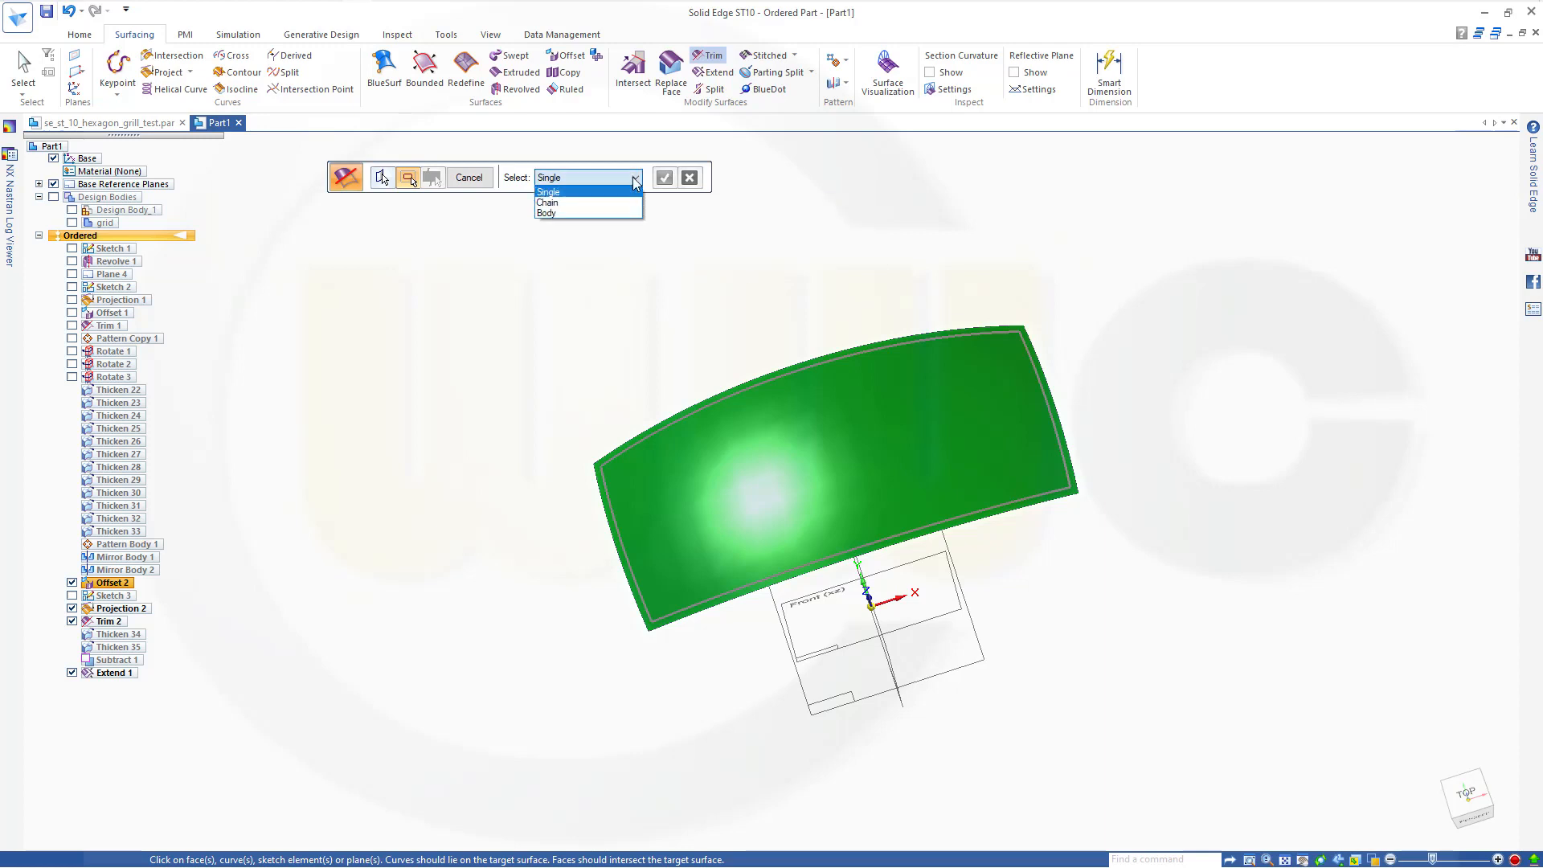
pyautogui.click(588, 204)
pyautogui.click(607, 460)
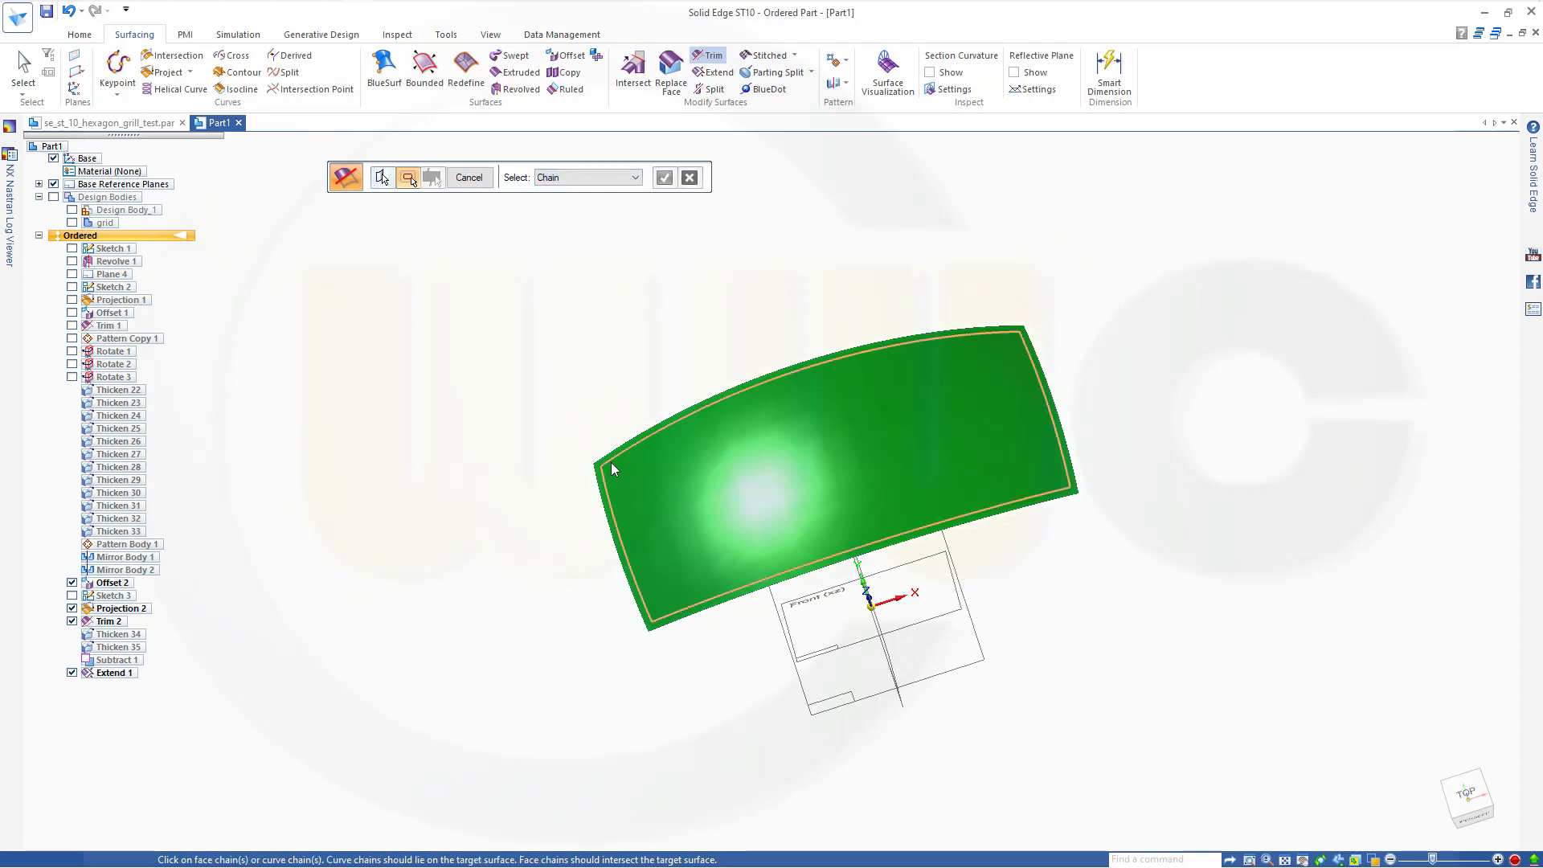
pyautogui.click(697, 476)
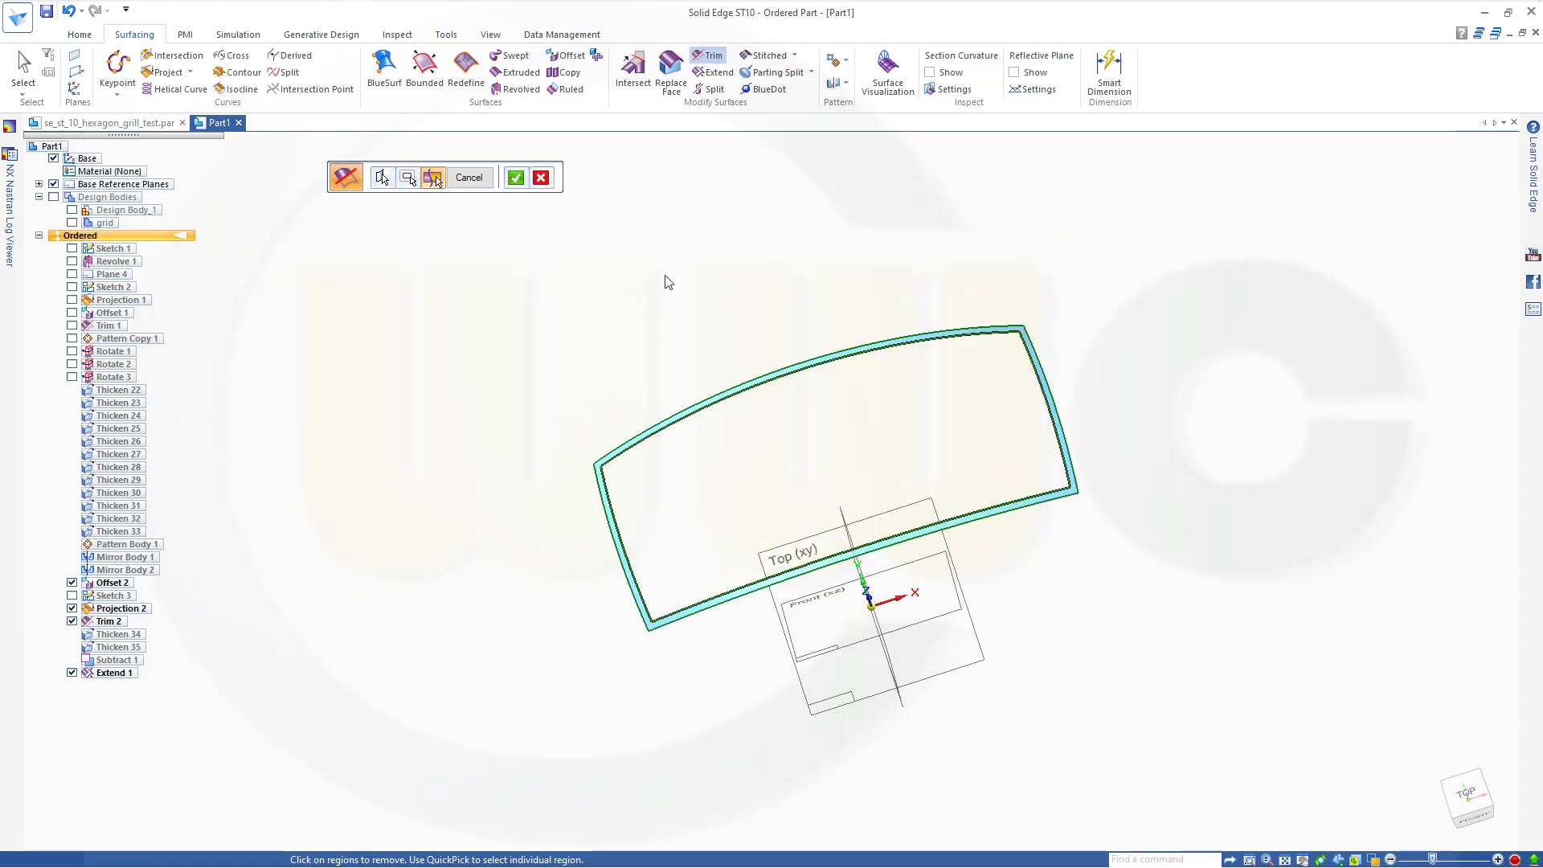
pyautogui.click(516, 178)
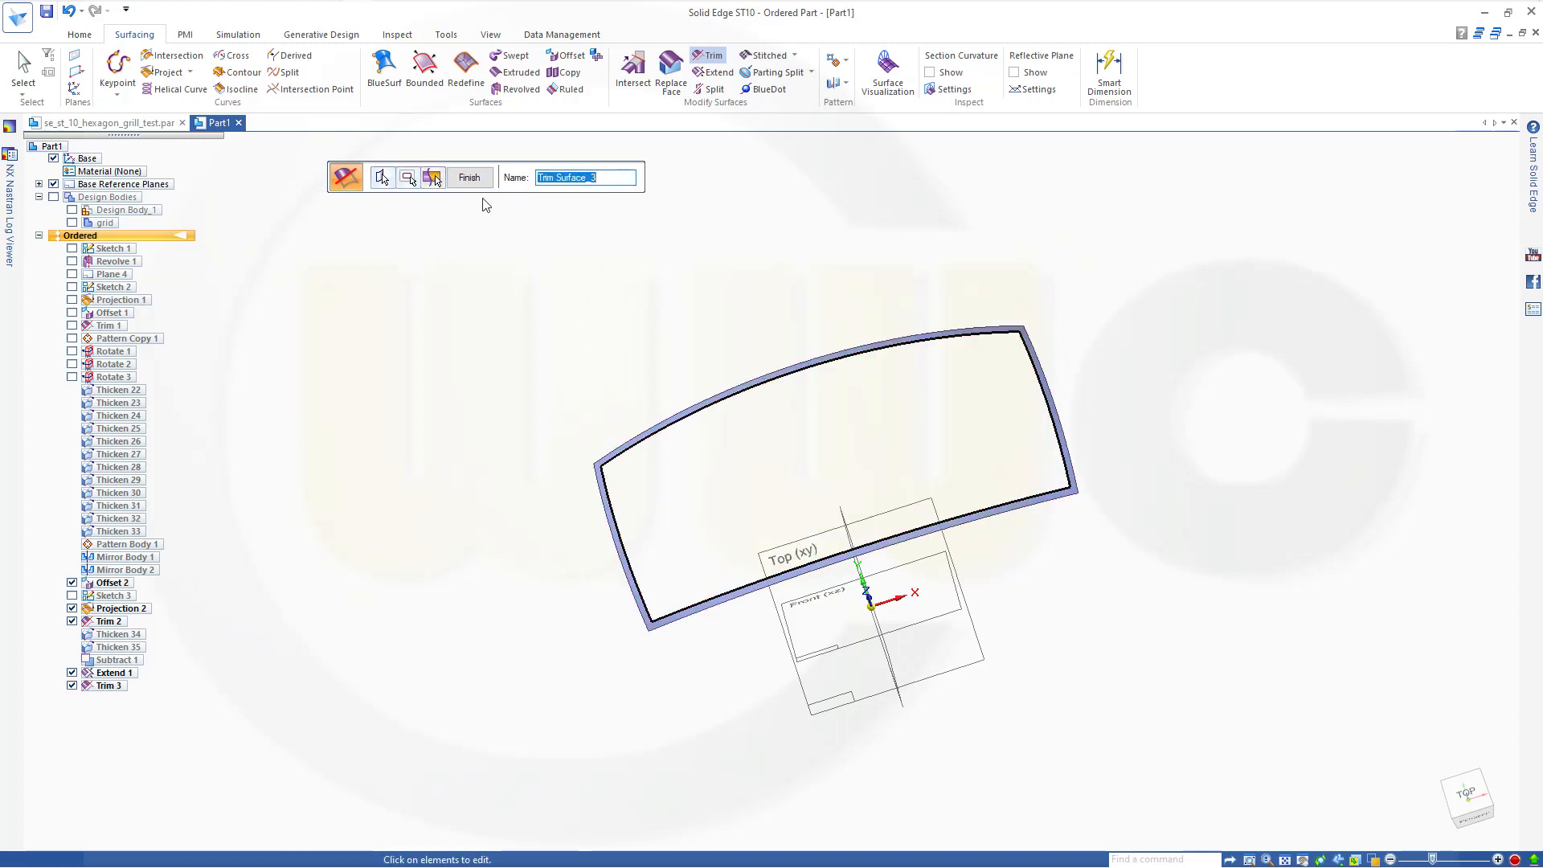
pyautogui.click(470, 179)
pyautogui.click(471, 178)
# Add a new part body named "rim" for the frame around the grill.
pyautogui.moveTo(651, 324); pyautogui.dragTo(689, 251, button='middle')
pyautogui.scroll(-2, 701, 255)
pyautogui.scroll(3, 711, 266)
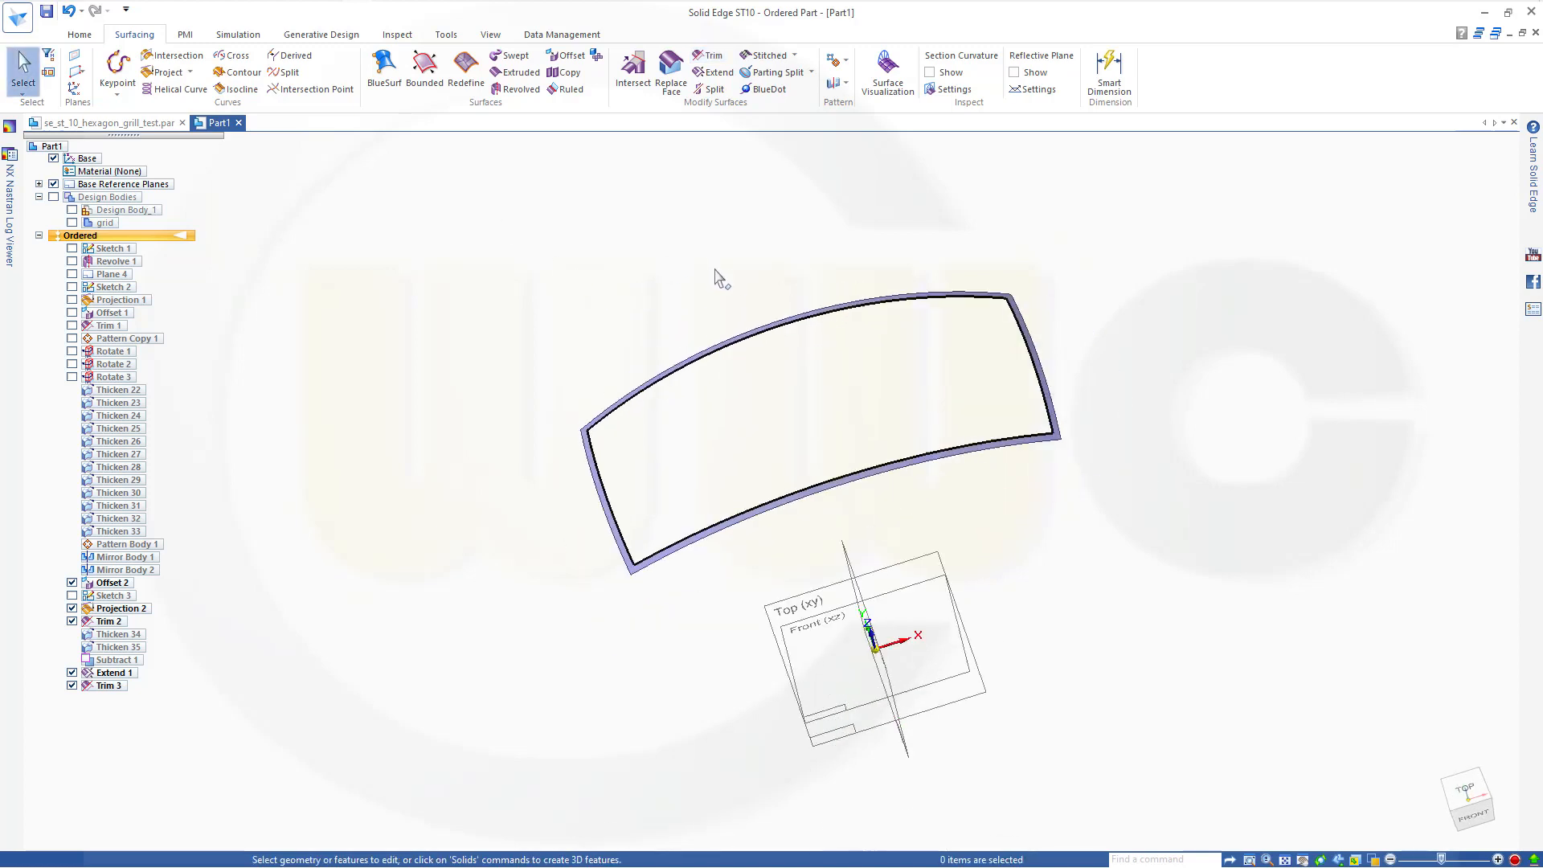
pyautogui.scroll(-3, 745, 282)
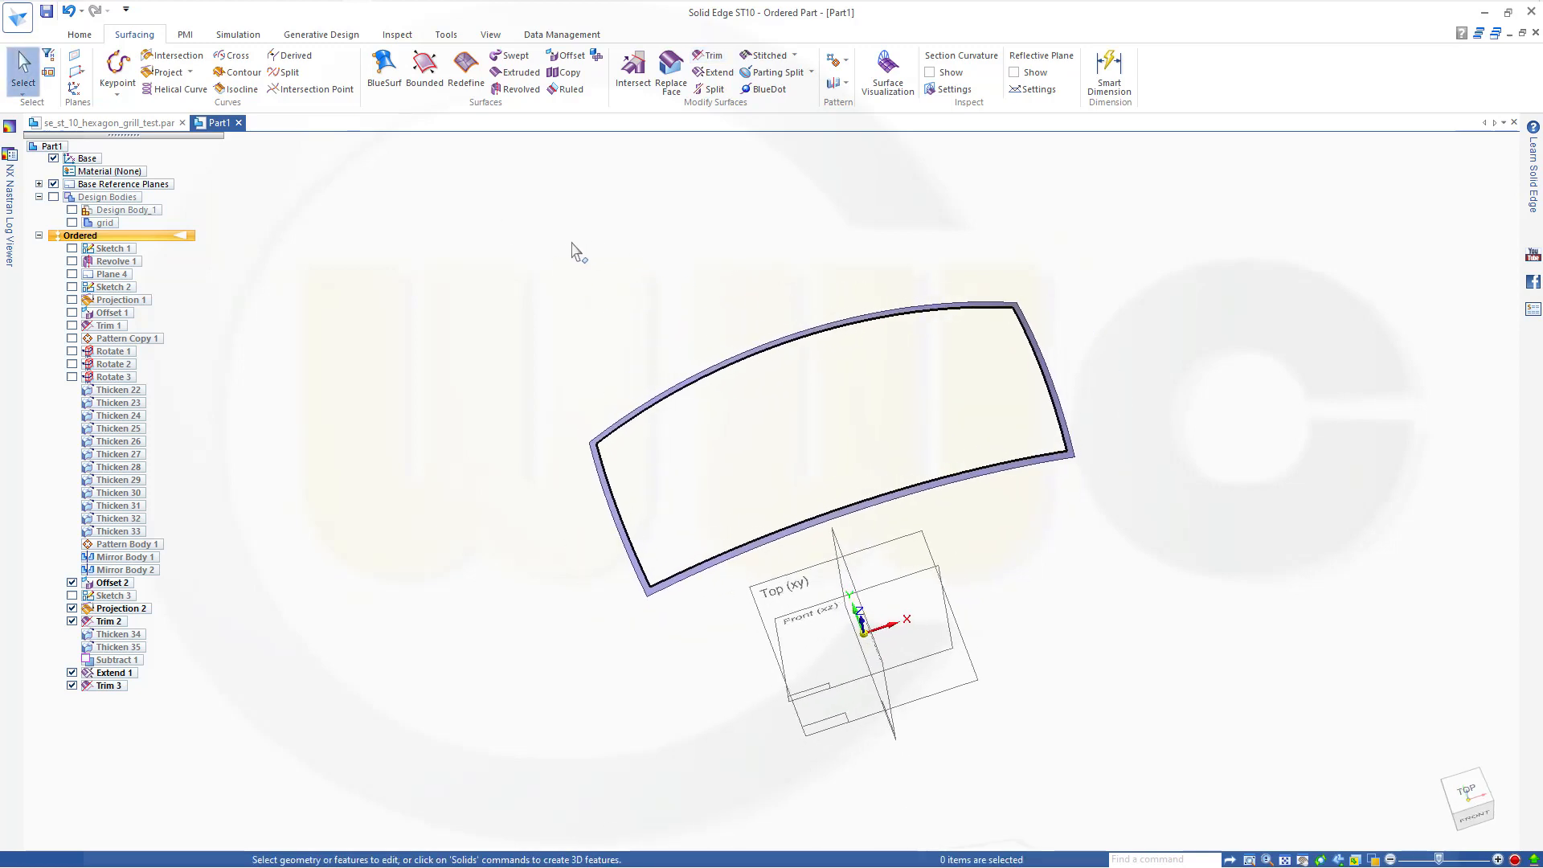
pyautogui.click(80, 35)
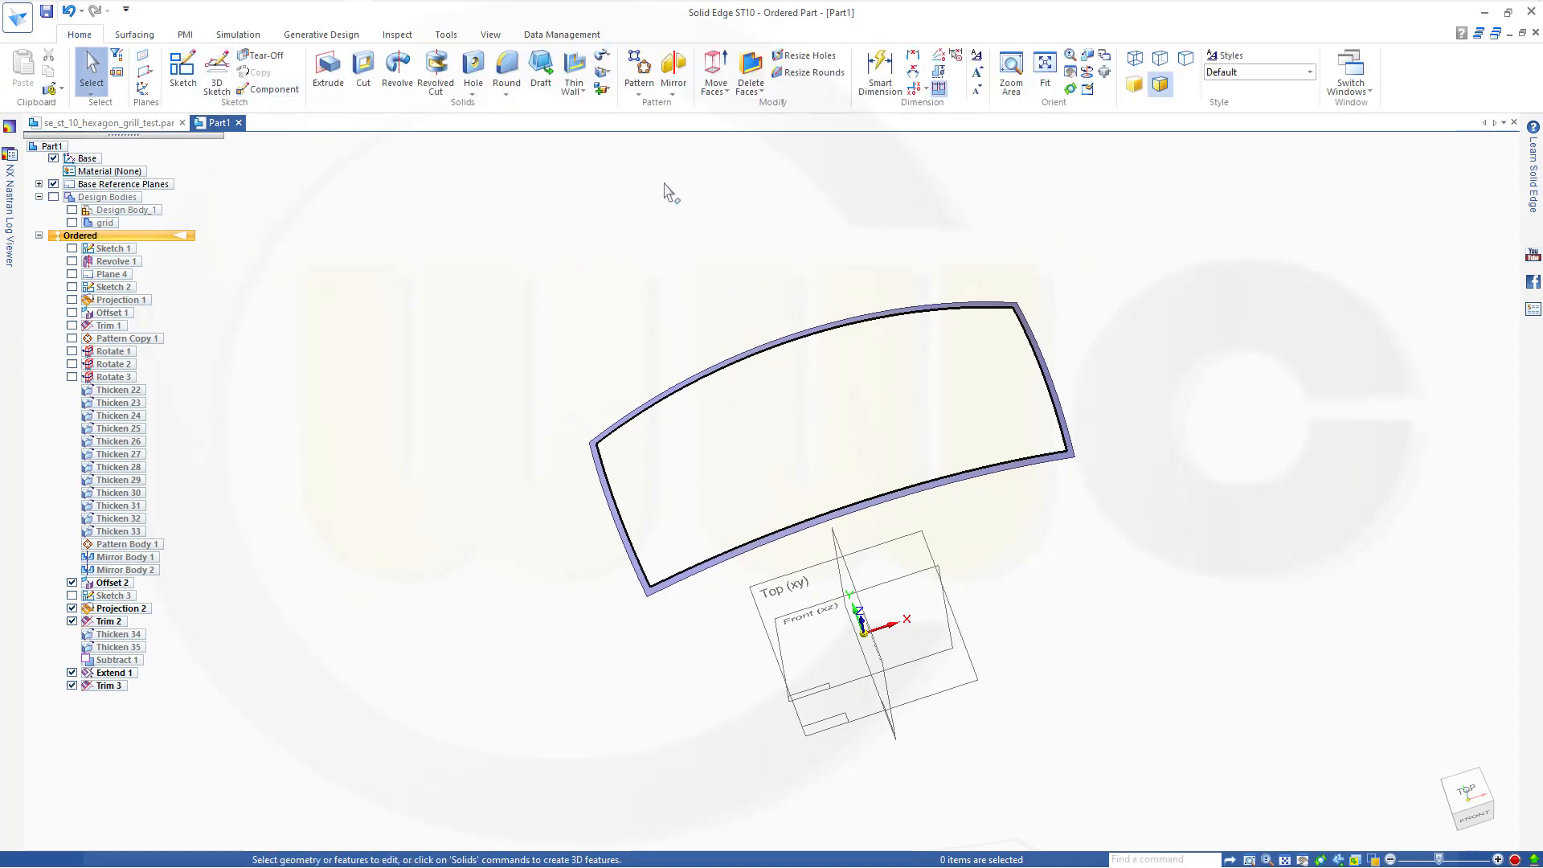
pyautogui.click(606, 56)
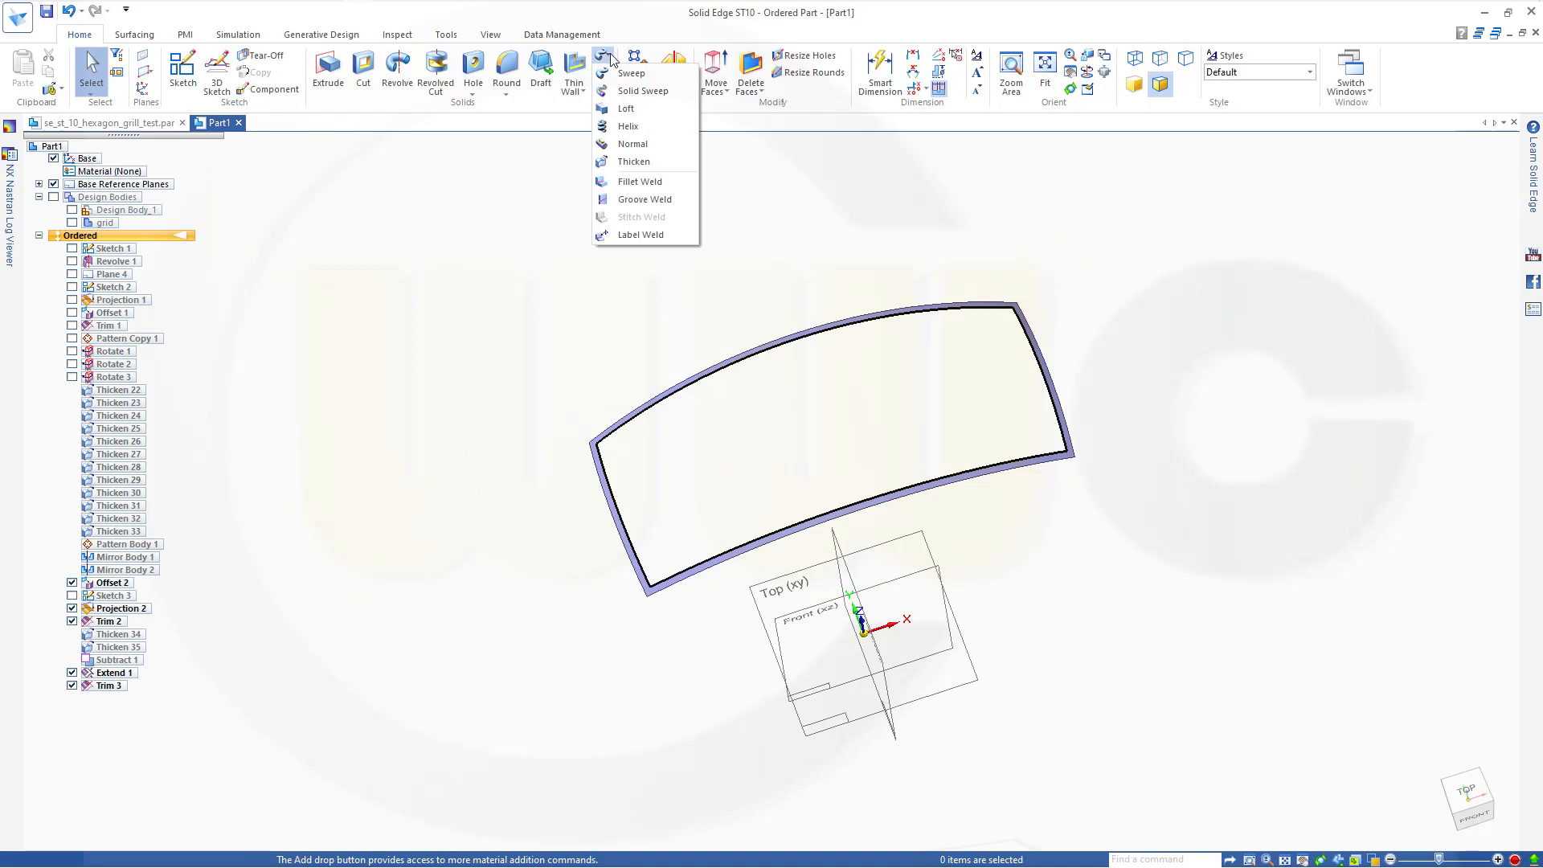
pyautogui.click(602, 88)
pyautogui.click(602, 88)
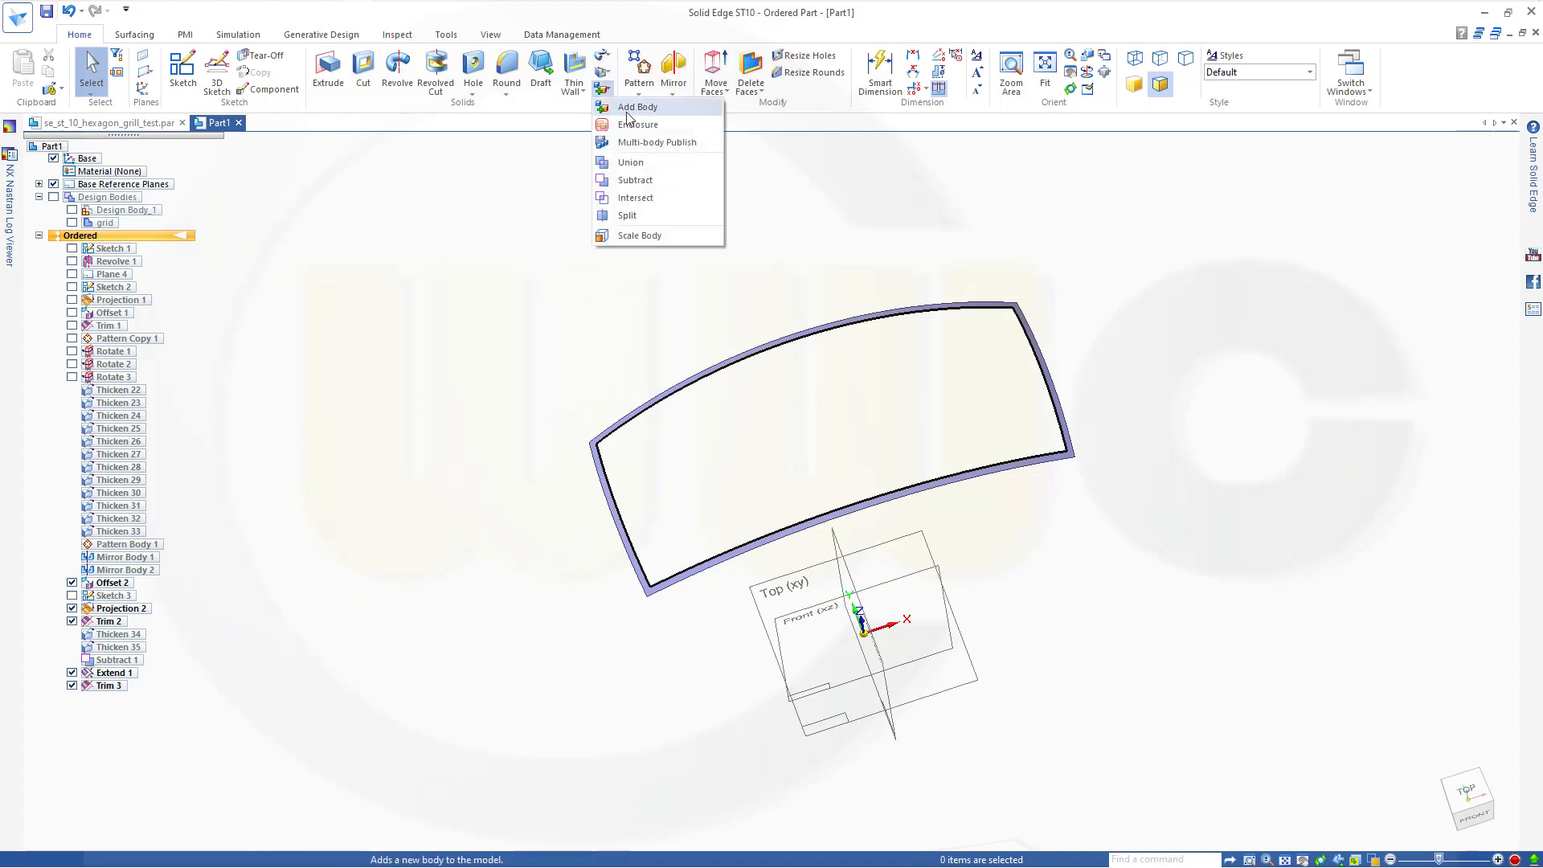
pyautogui.click(629, 111)
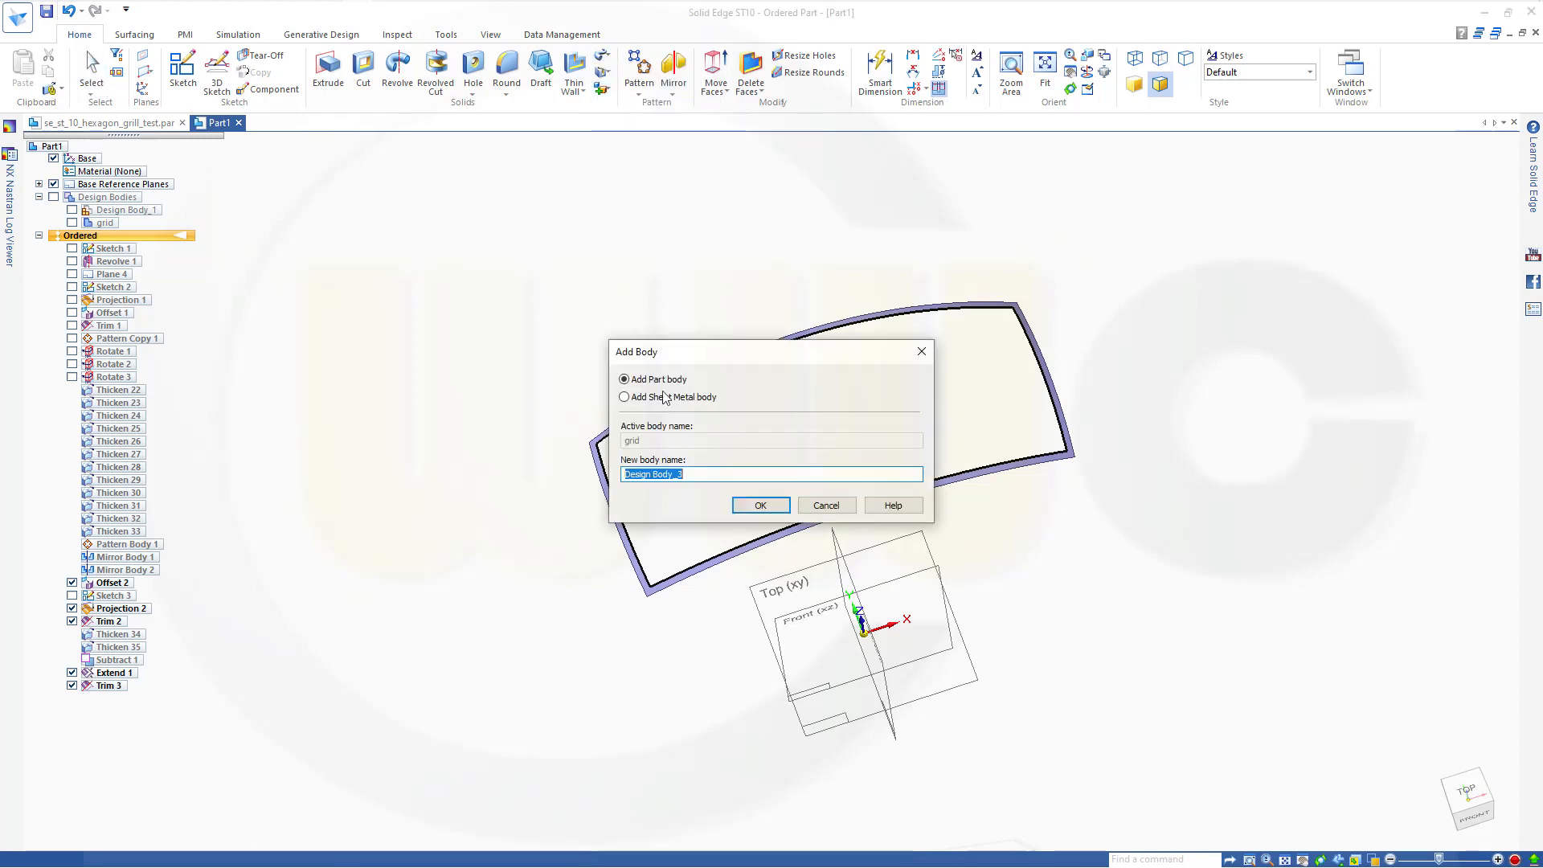
pyautogui.write('rim')
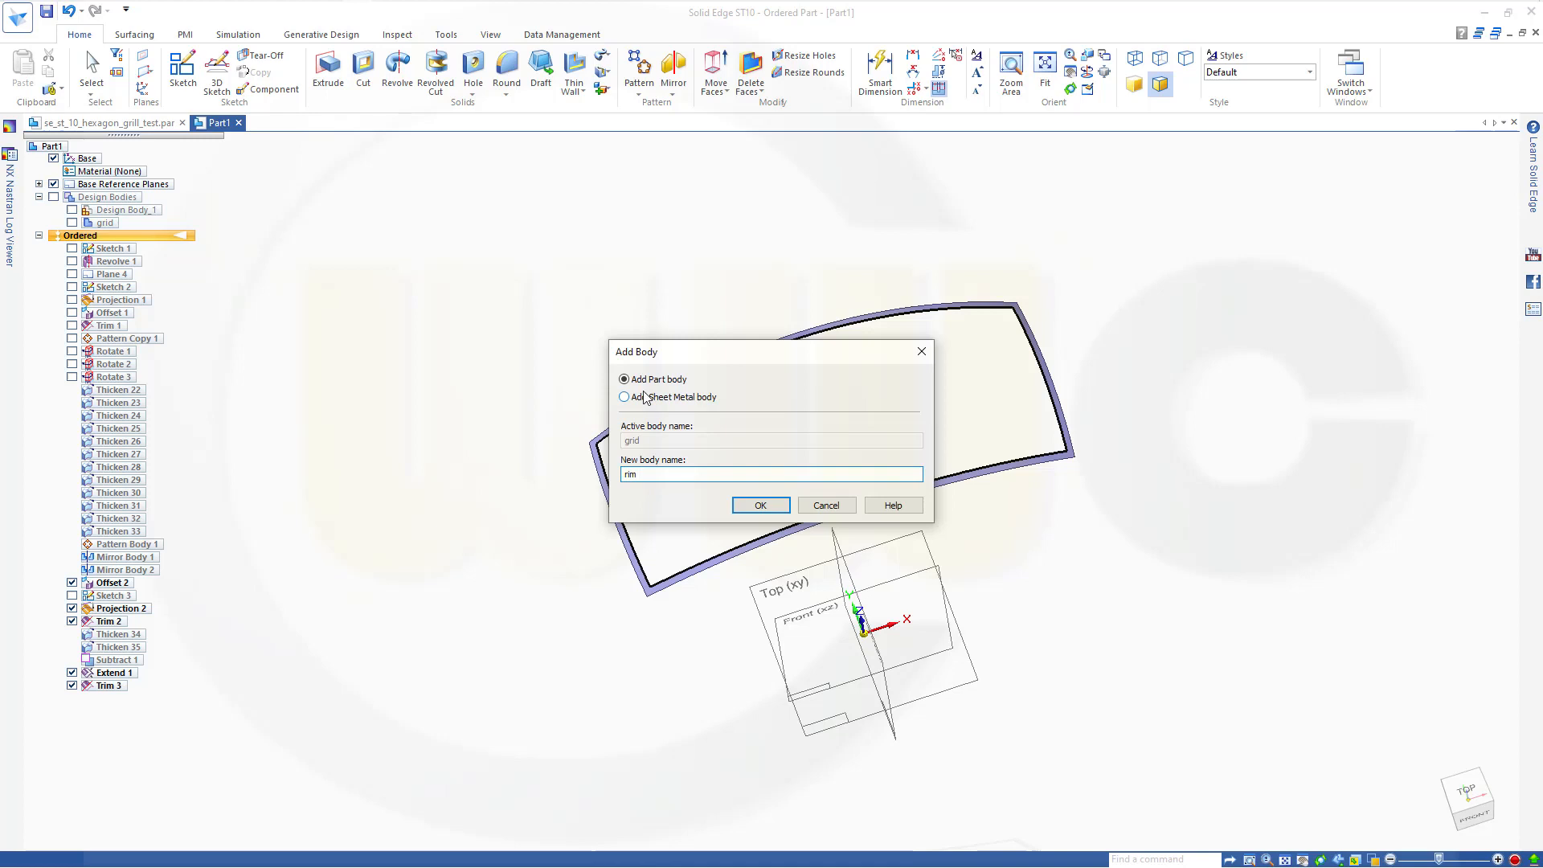
pyautogui.press('Return')
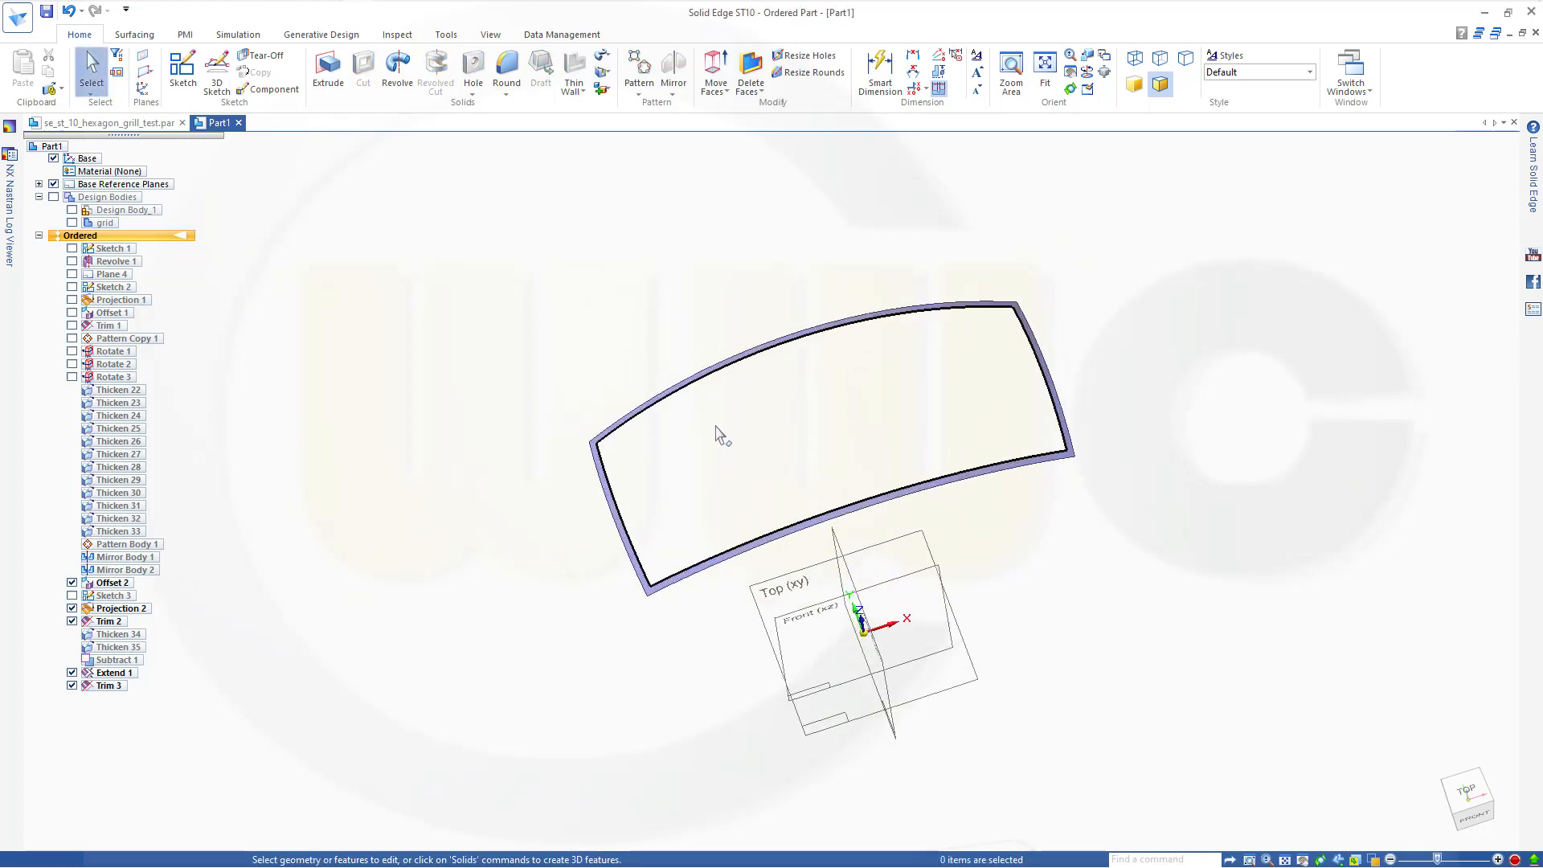
# Thicken the trimmed border surface by 2 mm toward its outer side to form the rim's first solid layer.
pyautogui.moveTo(716, 427); pyautogui.dragTo(693, 365, button='middle')
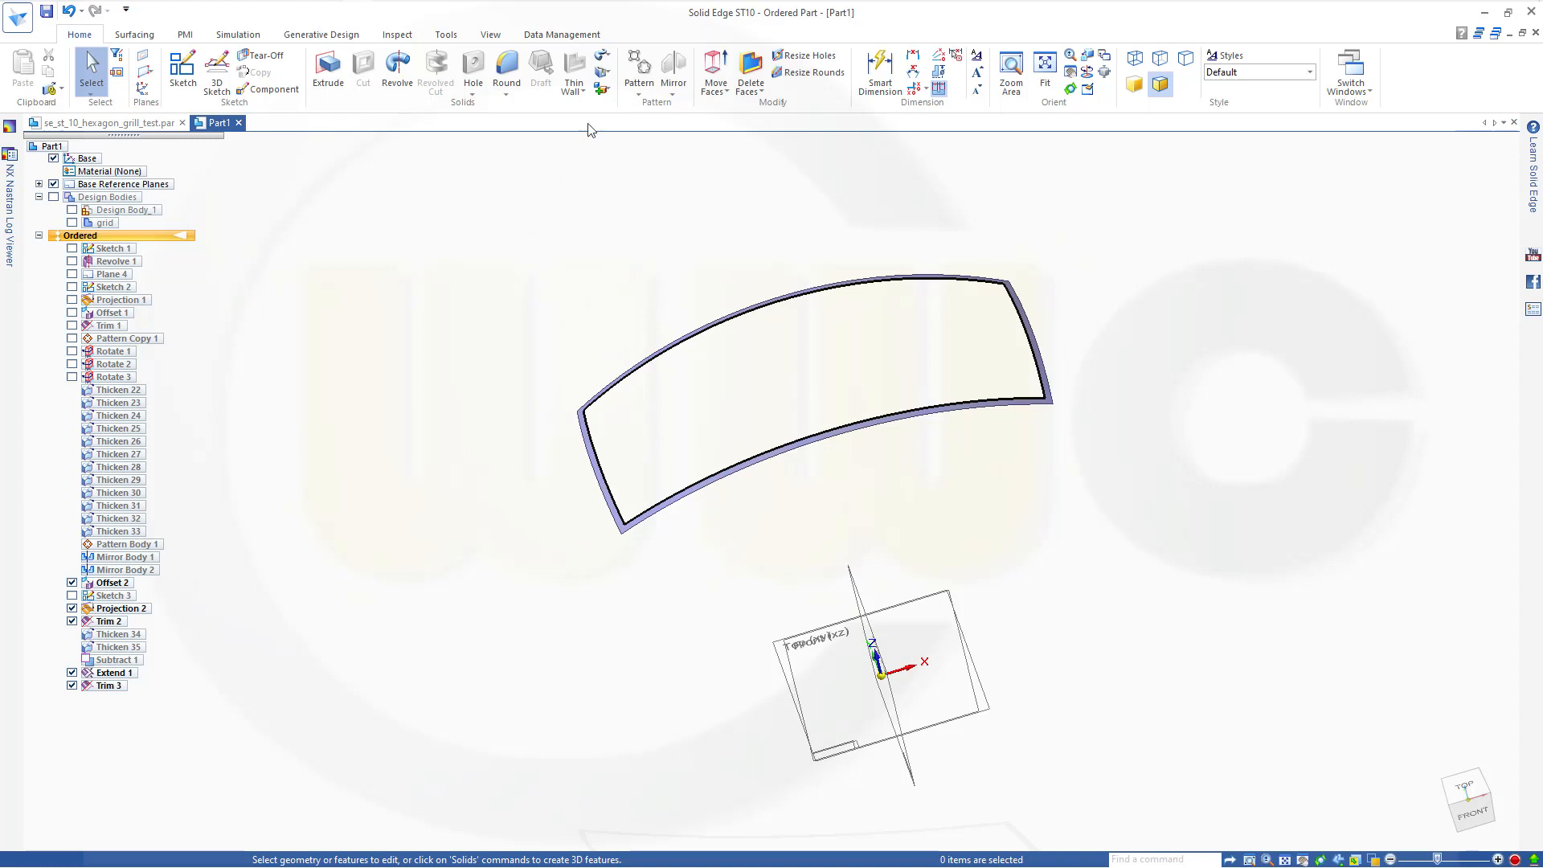
pyautogui.click(602, 57)
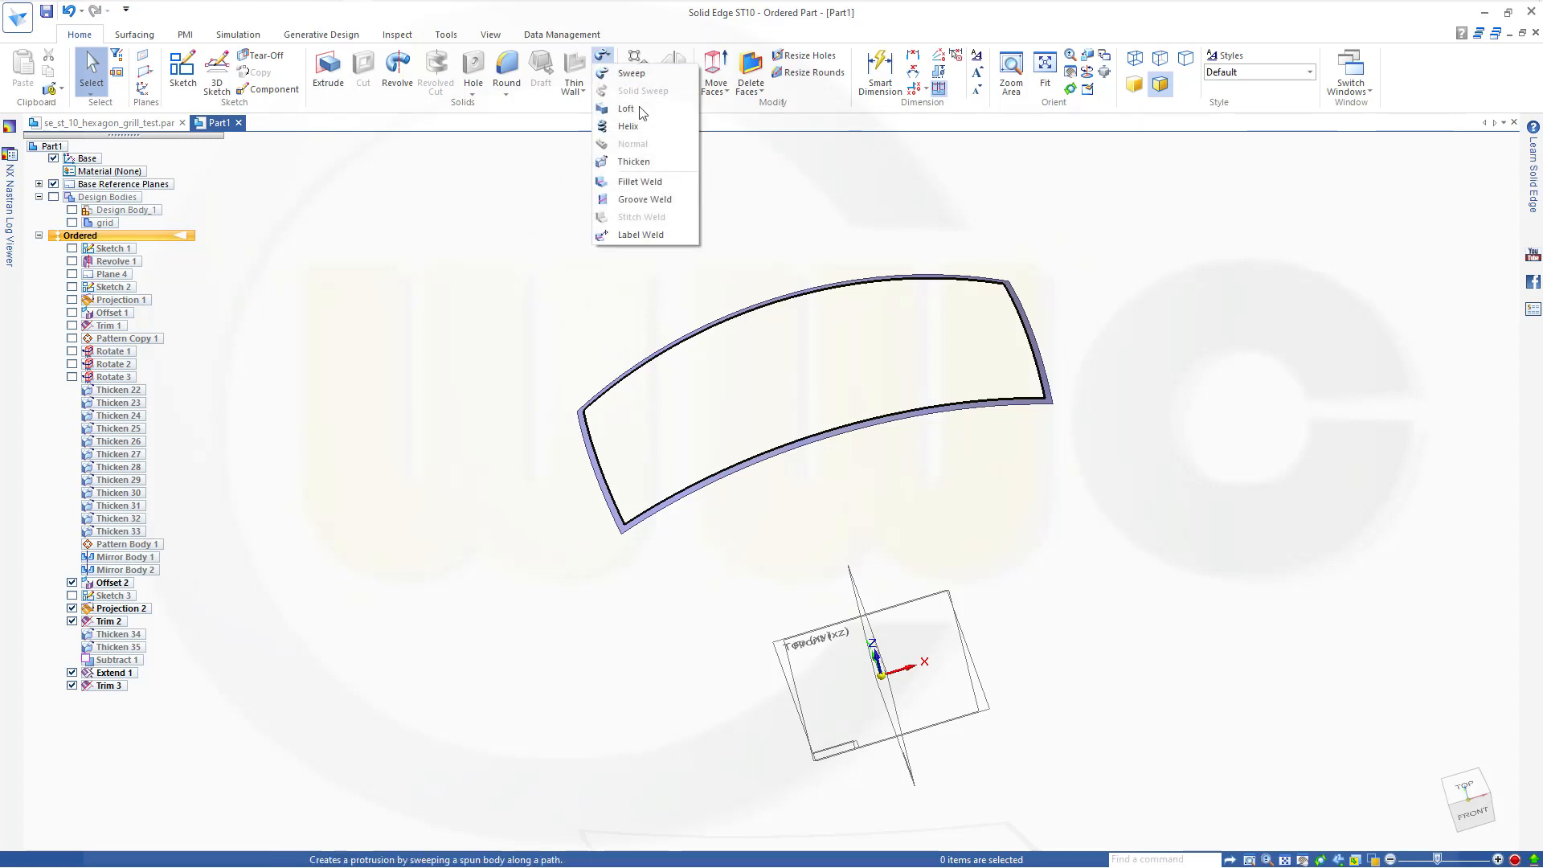
pyautogui.click(634, 161)
pyautogui.scroll(2, 615, 547)
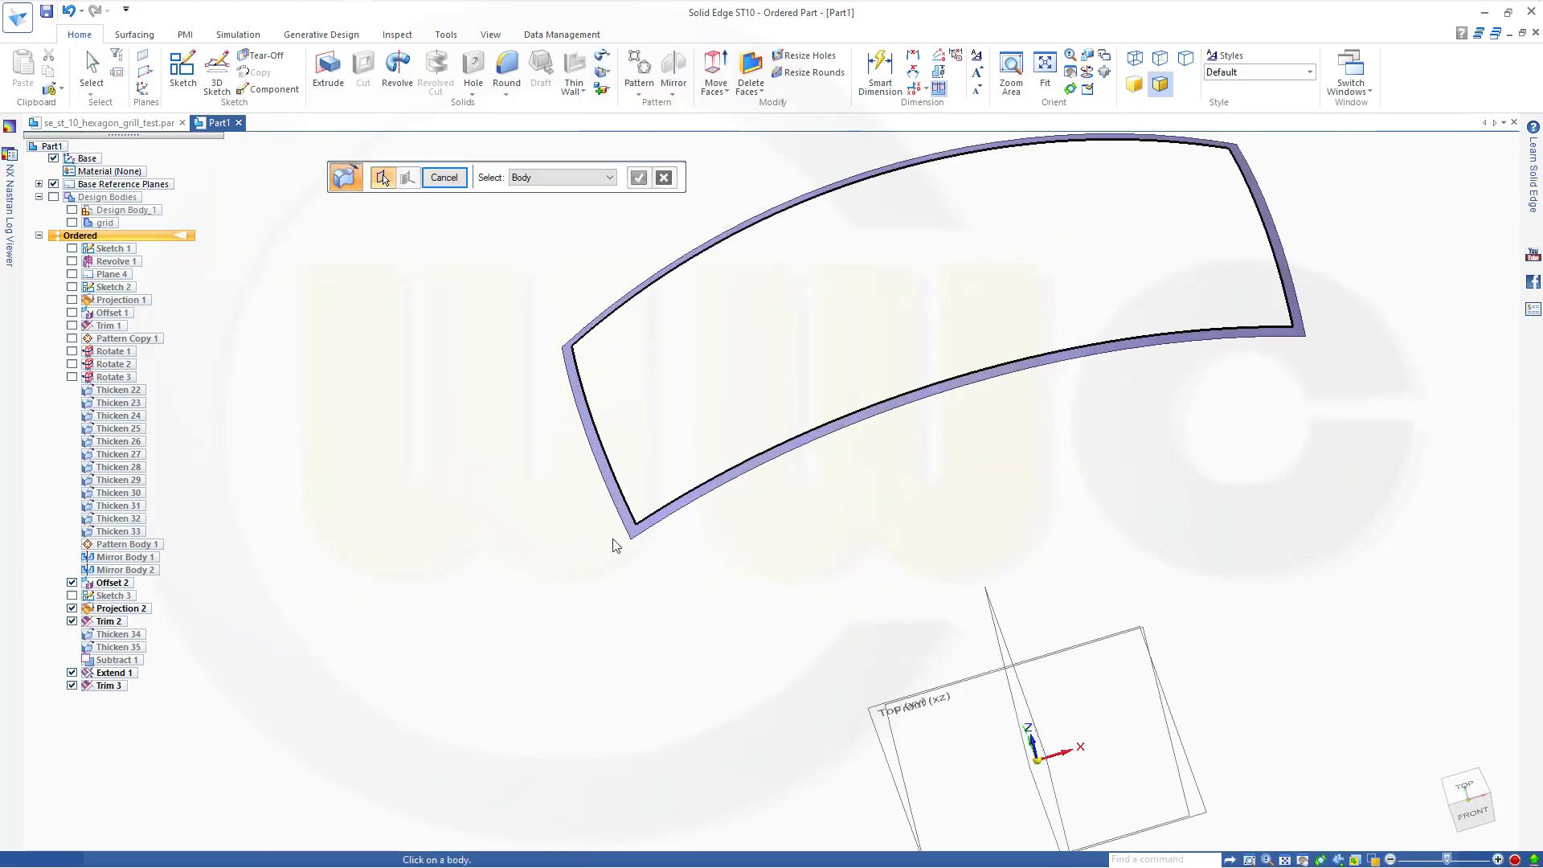
pyautogui.click(610, 479)
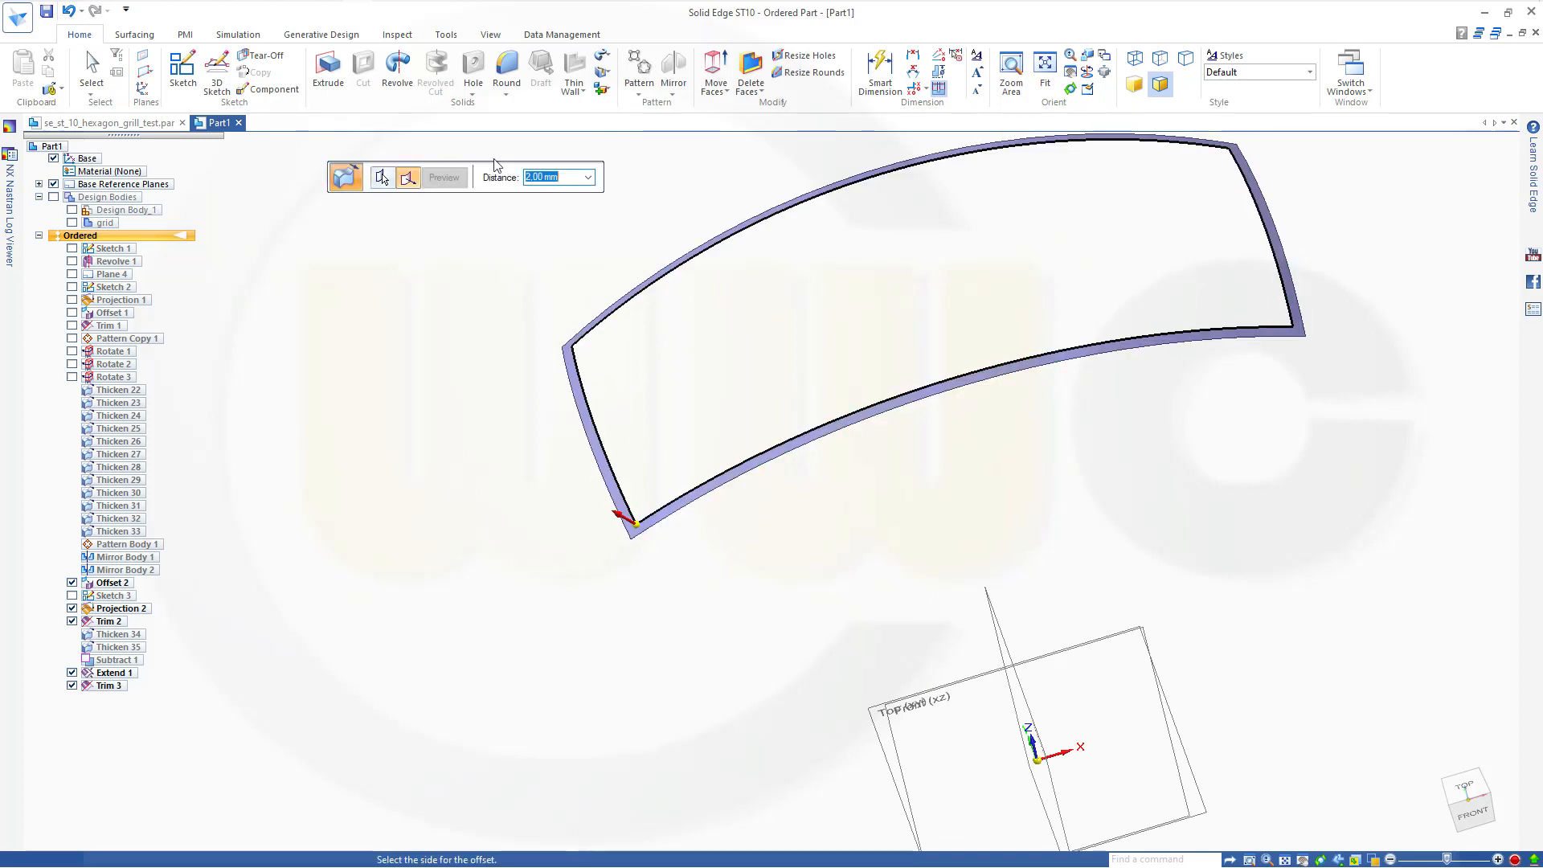
pyautogui.click(398, 287)
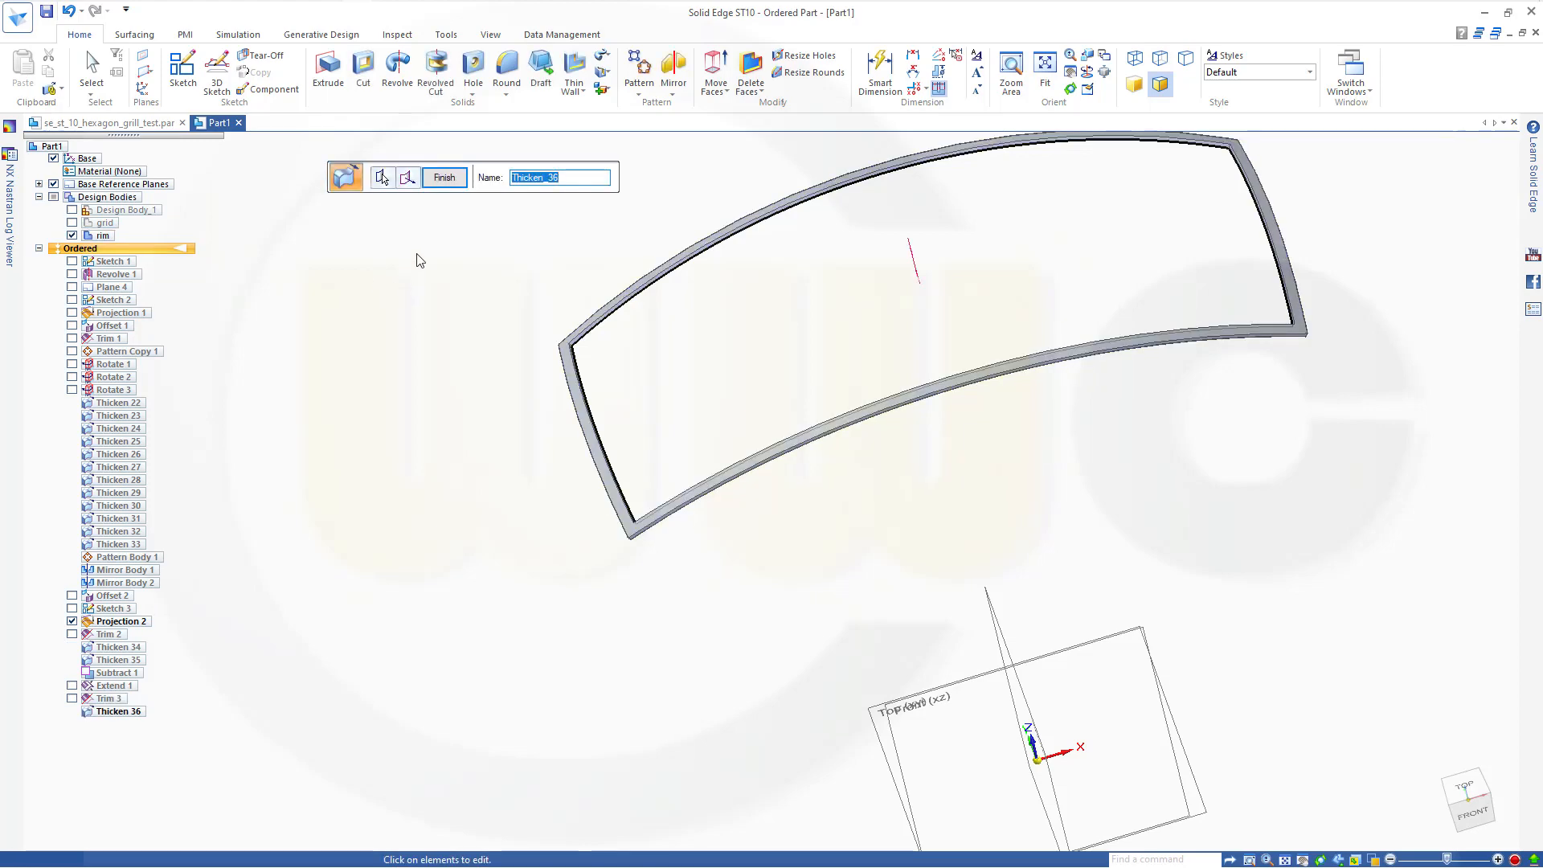
pyautogui.click(444, 179)
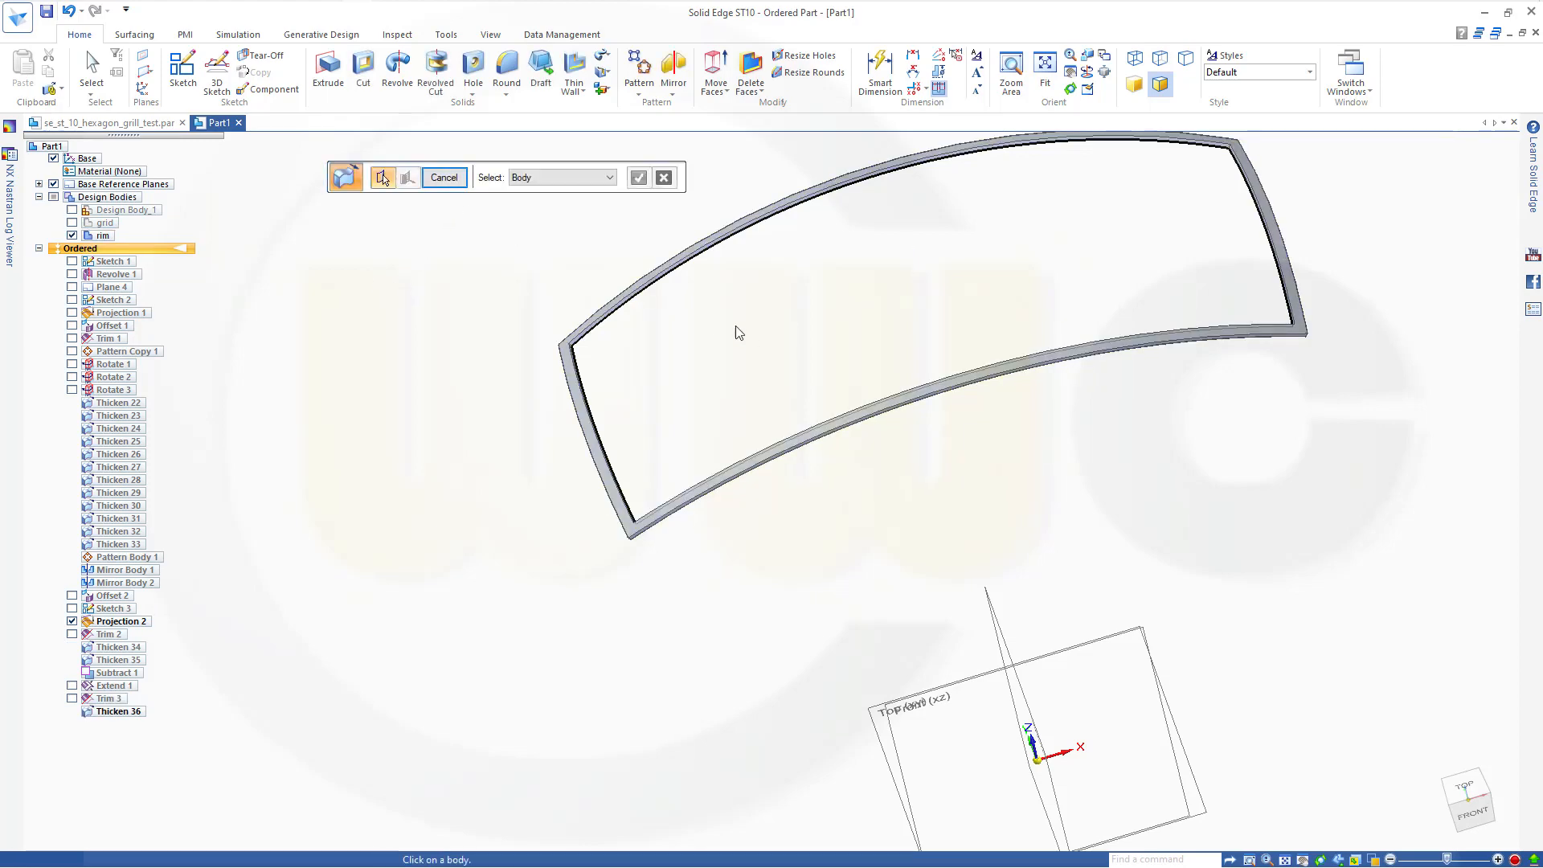
# Thicken the rim's underside face by 2 mm away from the existing layer, using Single face selection.
pyautogui.moveTo(738, 332); pyautogui.dragTo(595, 173, button='middle')
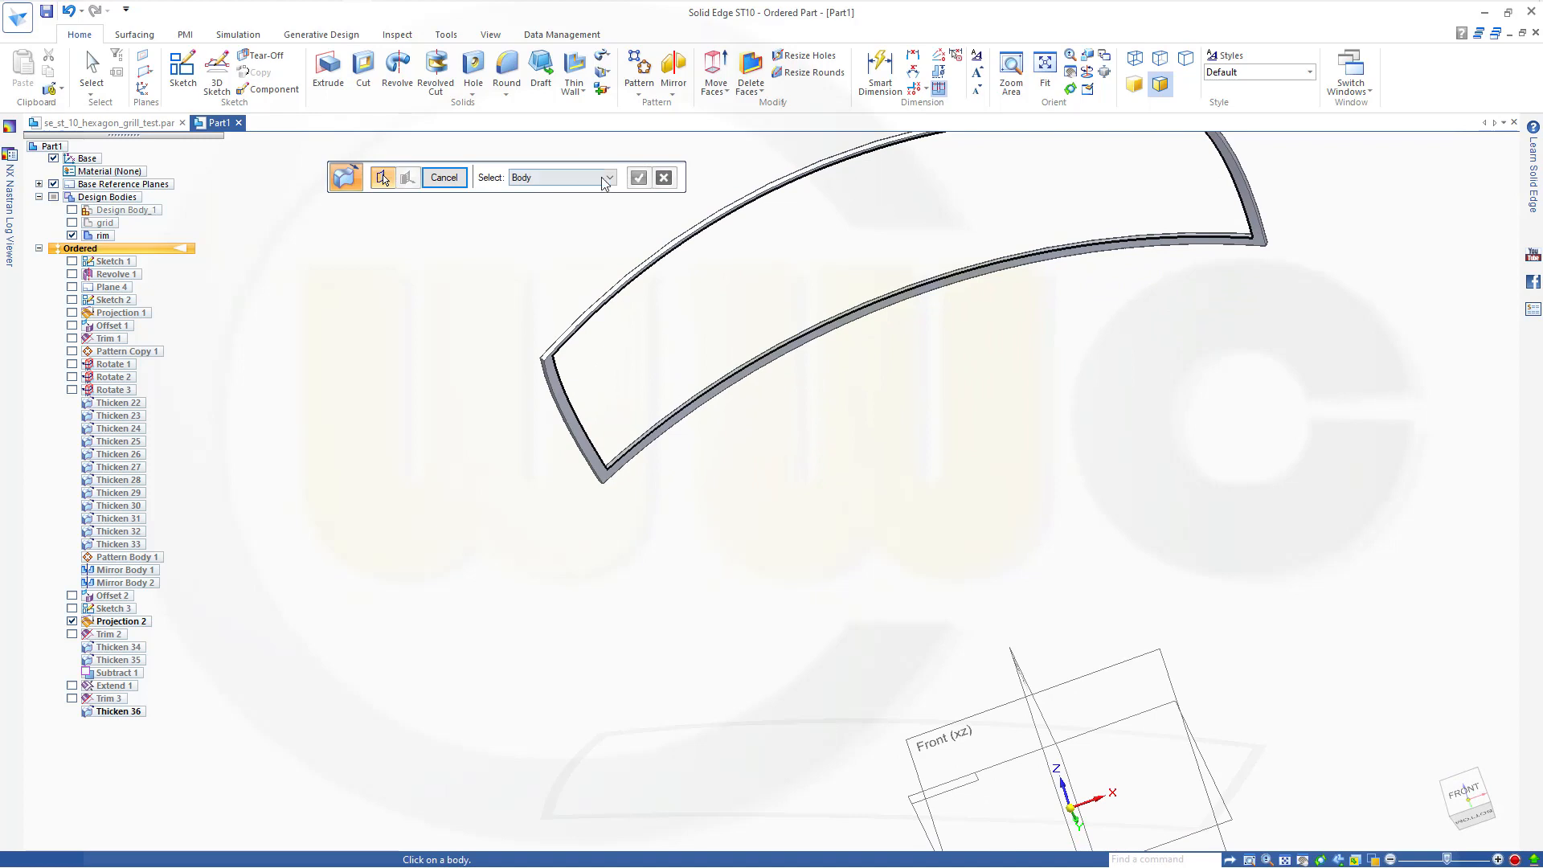
pyautogui.click(605, 178)
pyautogui.click(543, 197)
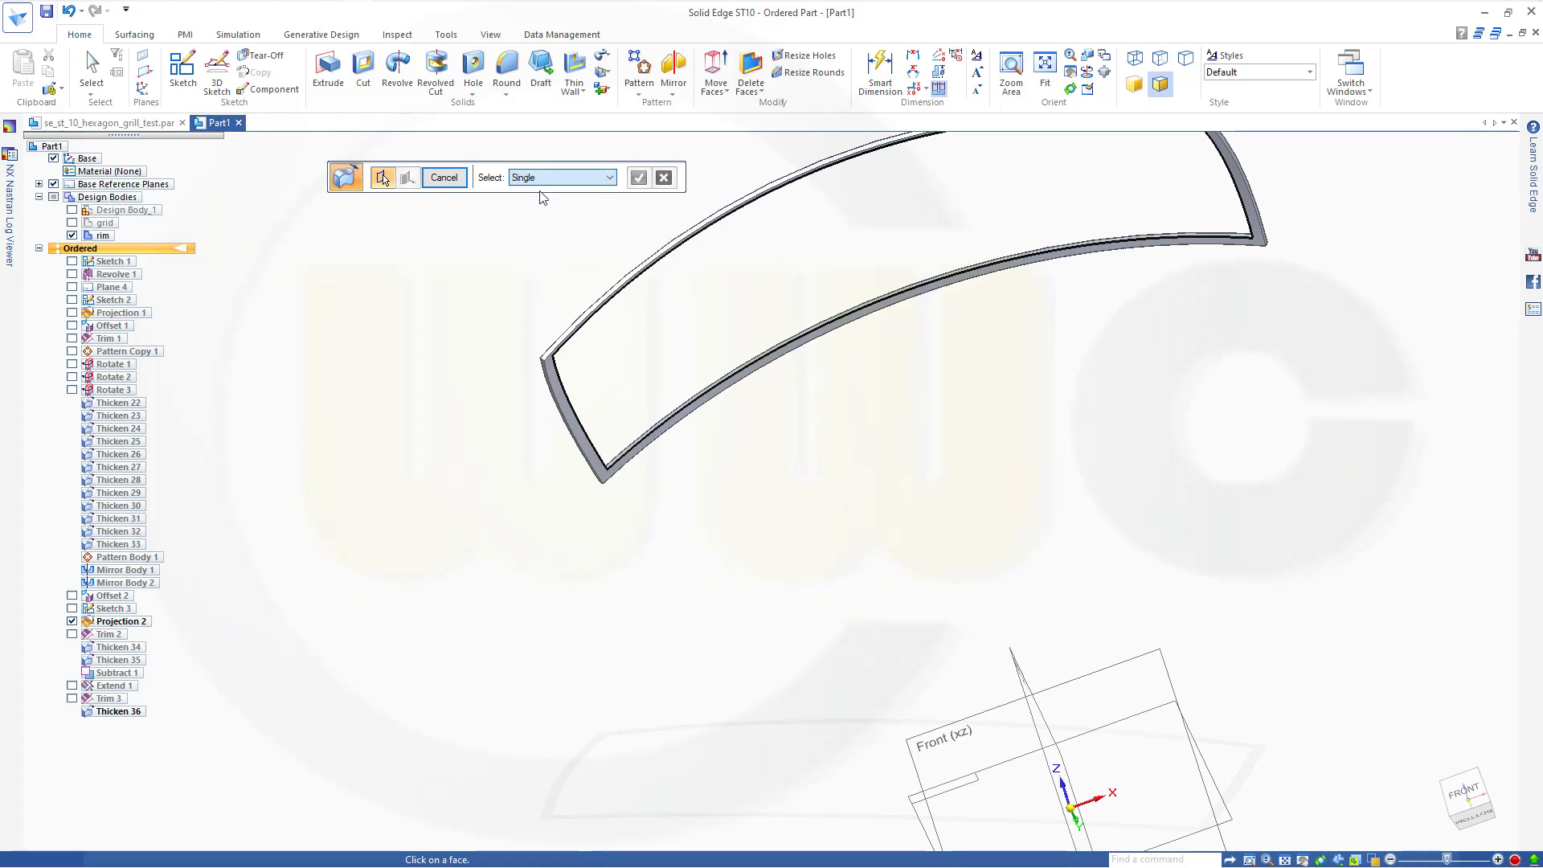
pyautogui.click(591, 449)
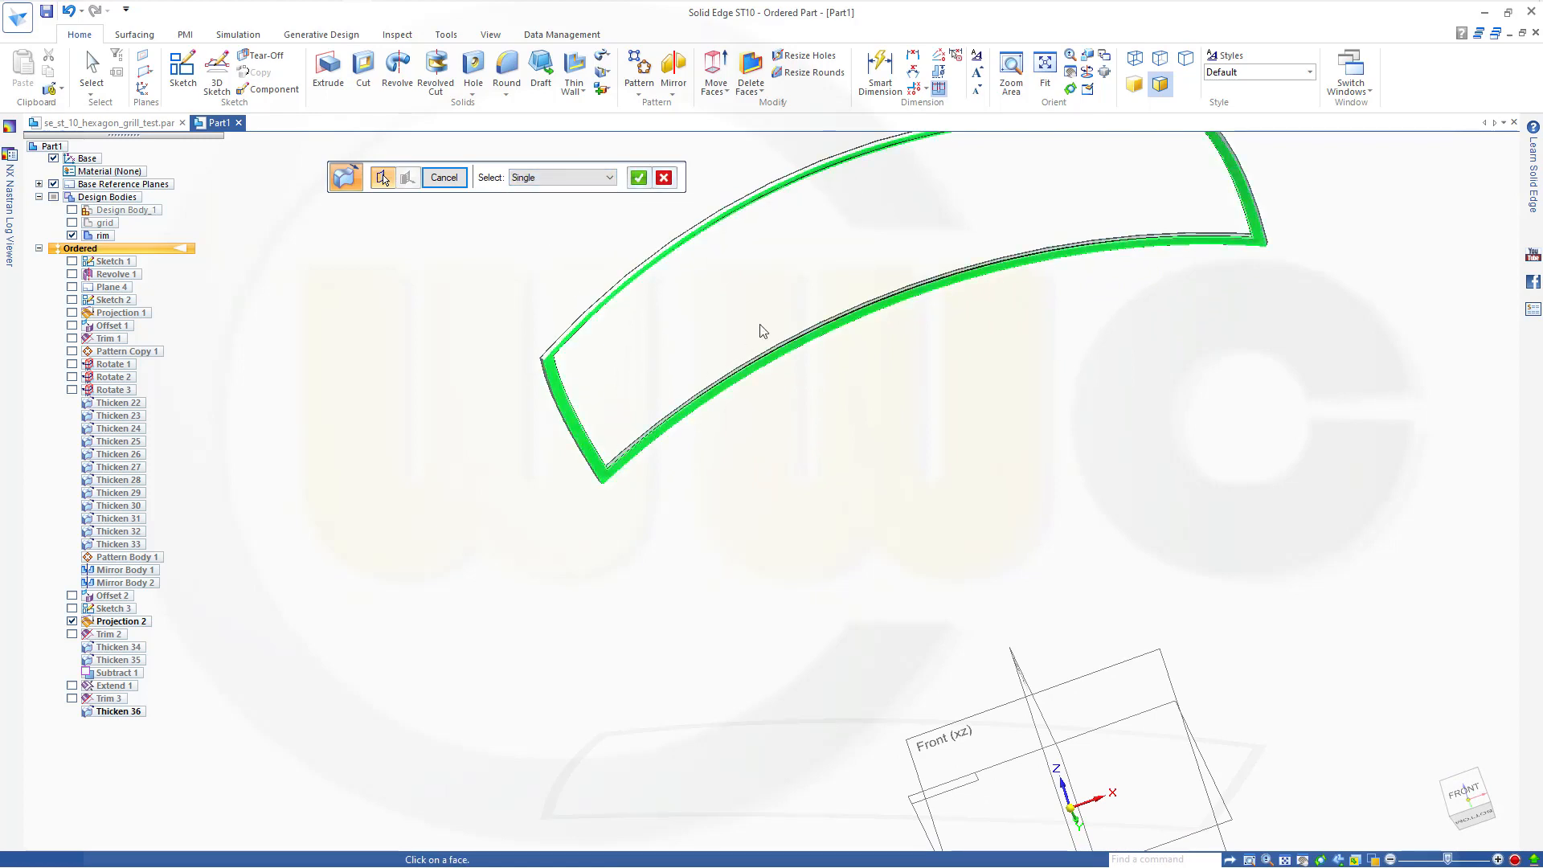
pyautogui.rightClick(538, 243)
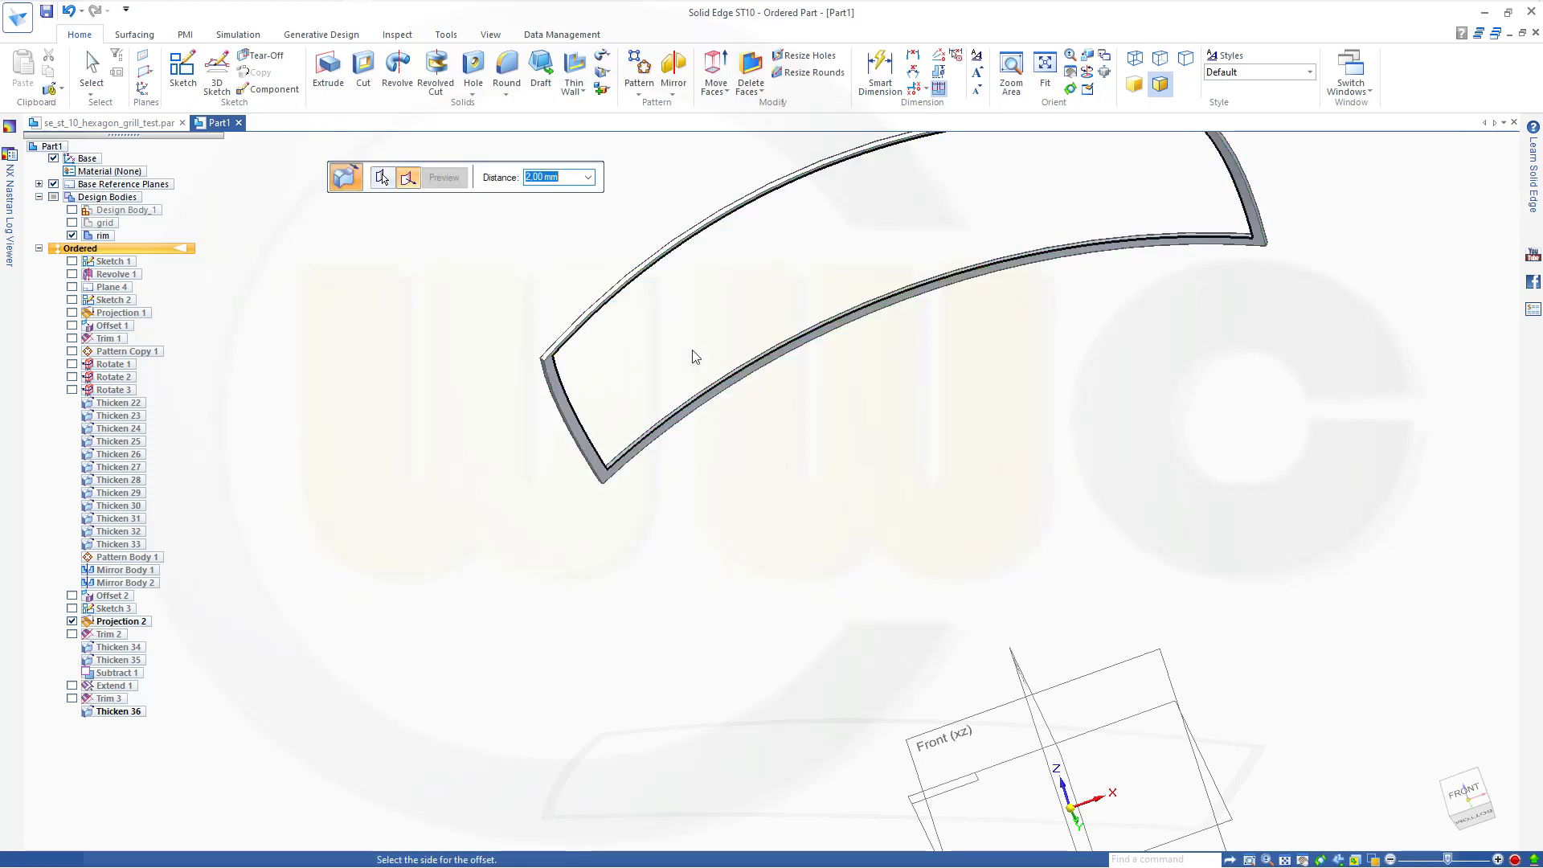
pyautogui.click(778, 441)
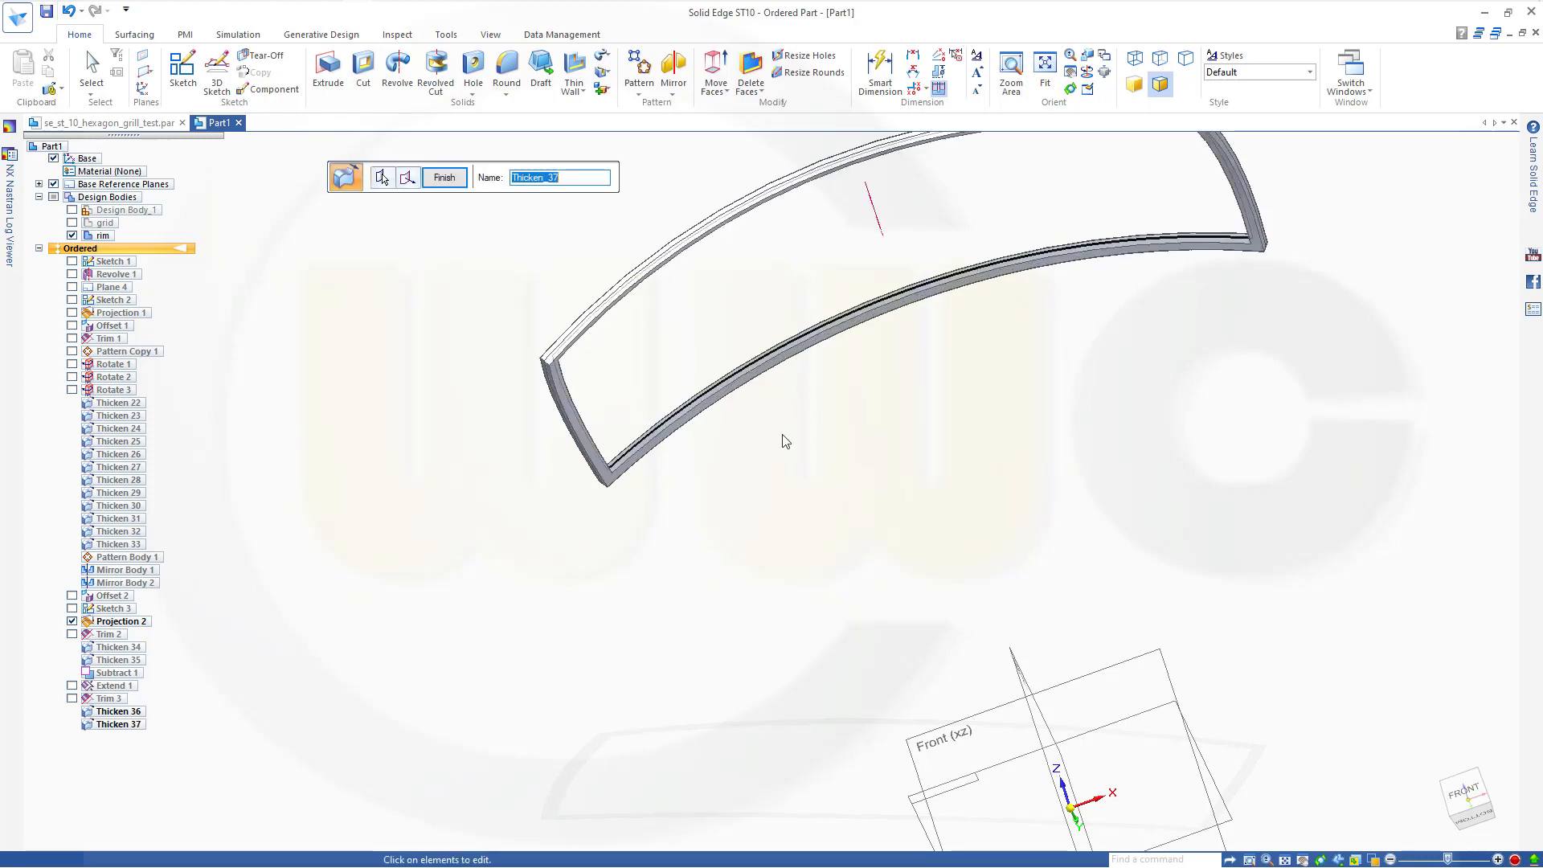
pyautogui.click(444, 178)
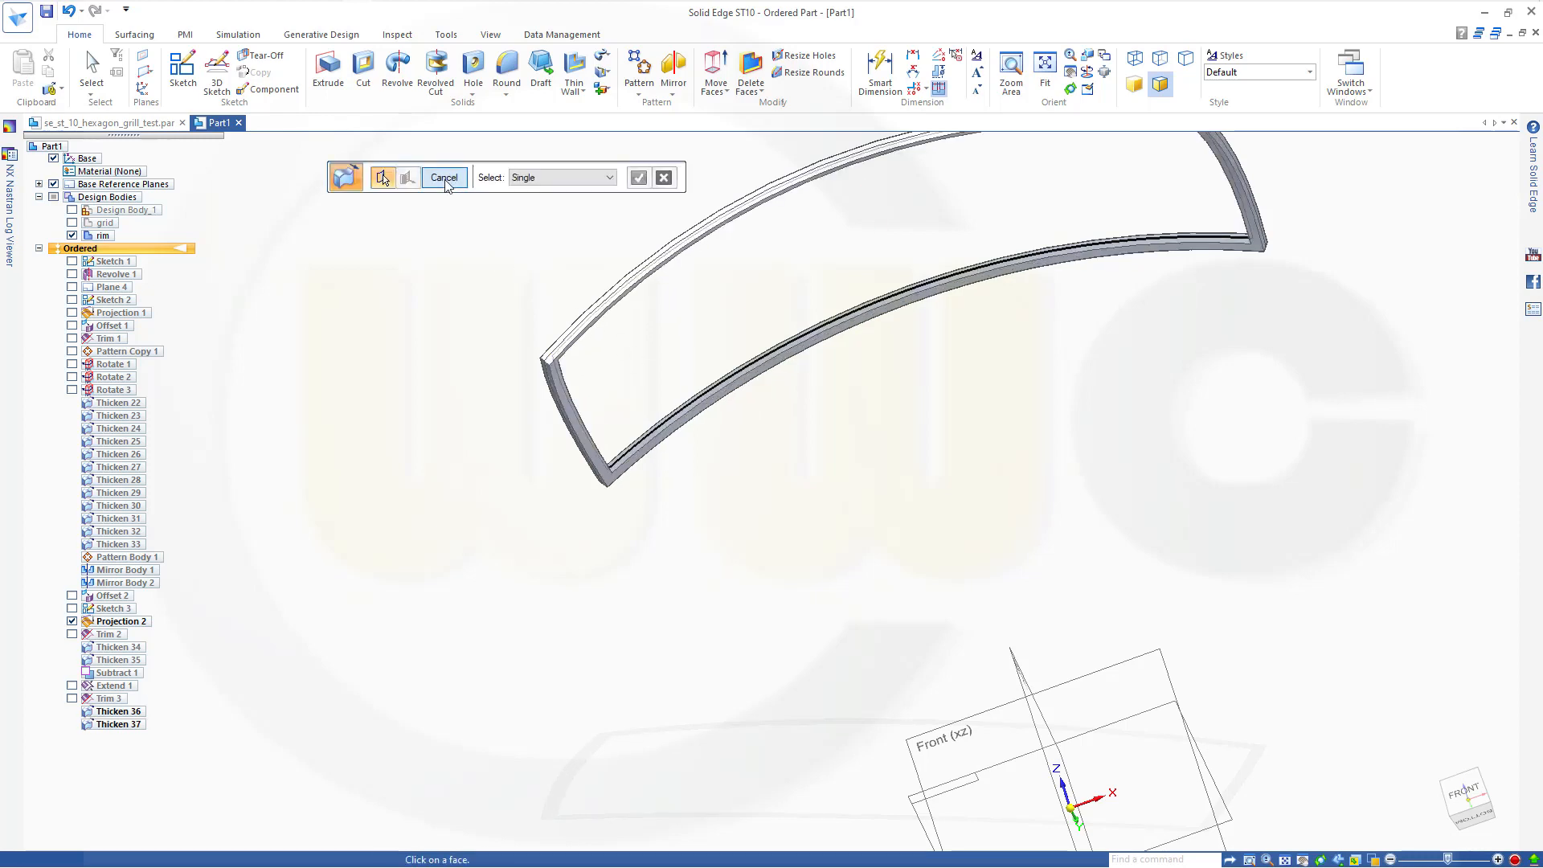
# Hide the Projection 2 curve so that only the rim body and reference planes are displayed.
pyautogui.scroll(-2, 474, 321)
pyautogui.scroll(-2, 723, 225)
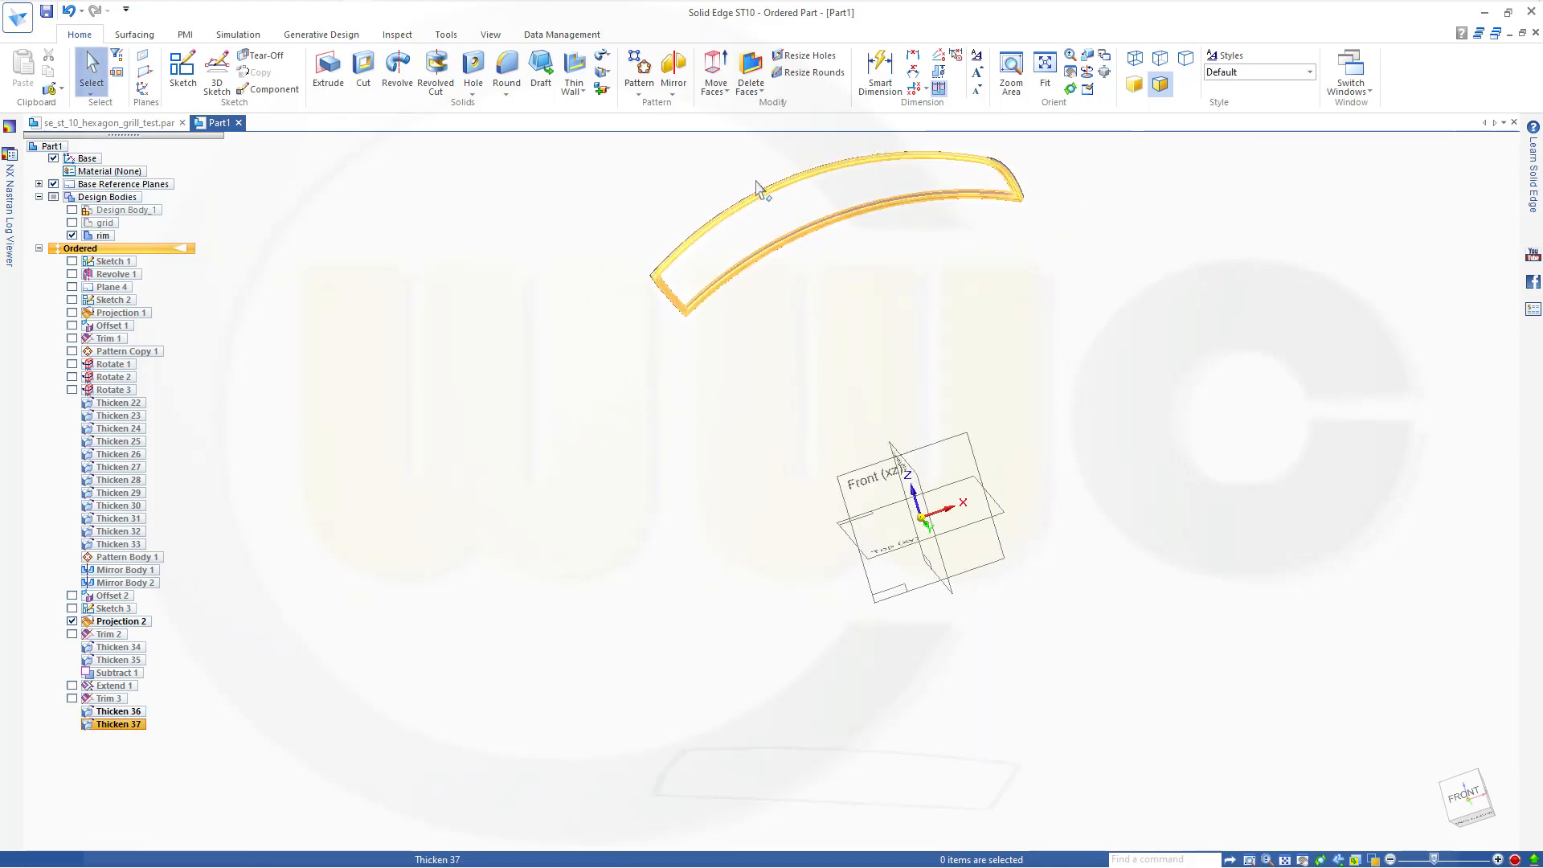
pyautogui.scroll(3, 740, 170)
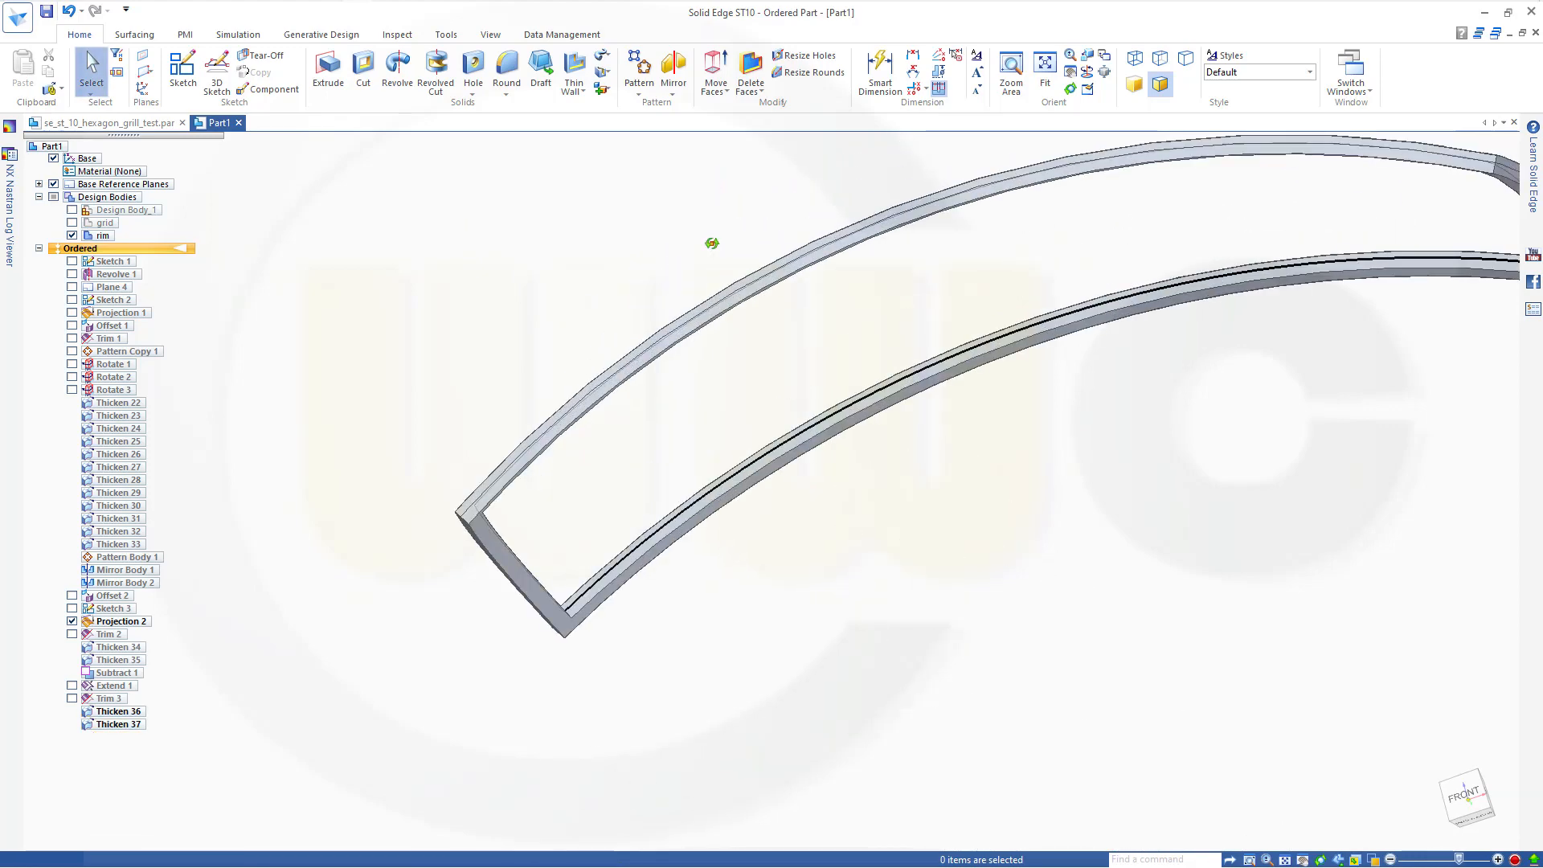
pyautogui.moveTo(706, 241); pyautogui.dragTo(689, 296, button='middle')
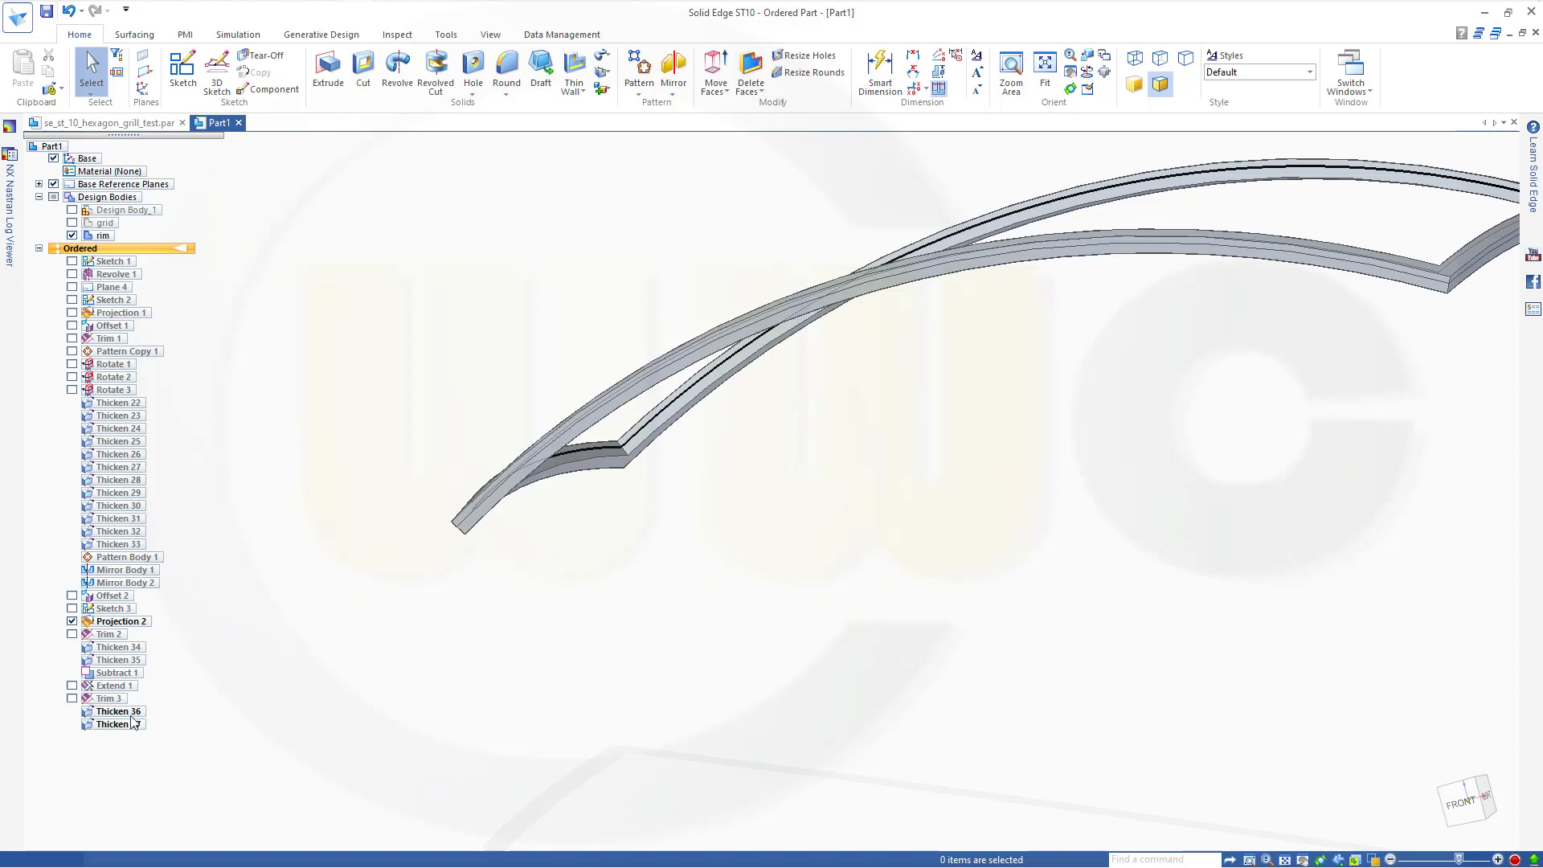
pyautogui.click(71, 622)
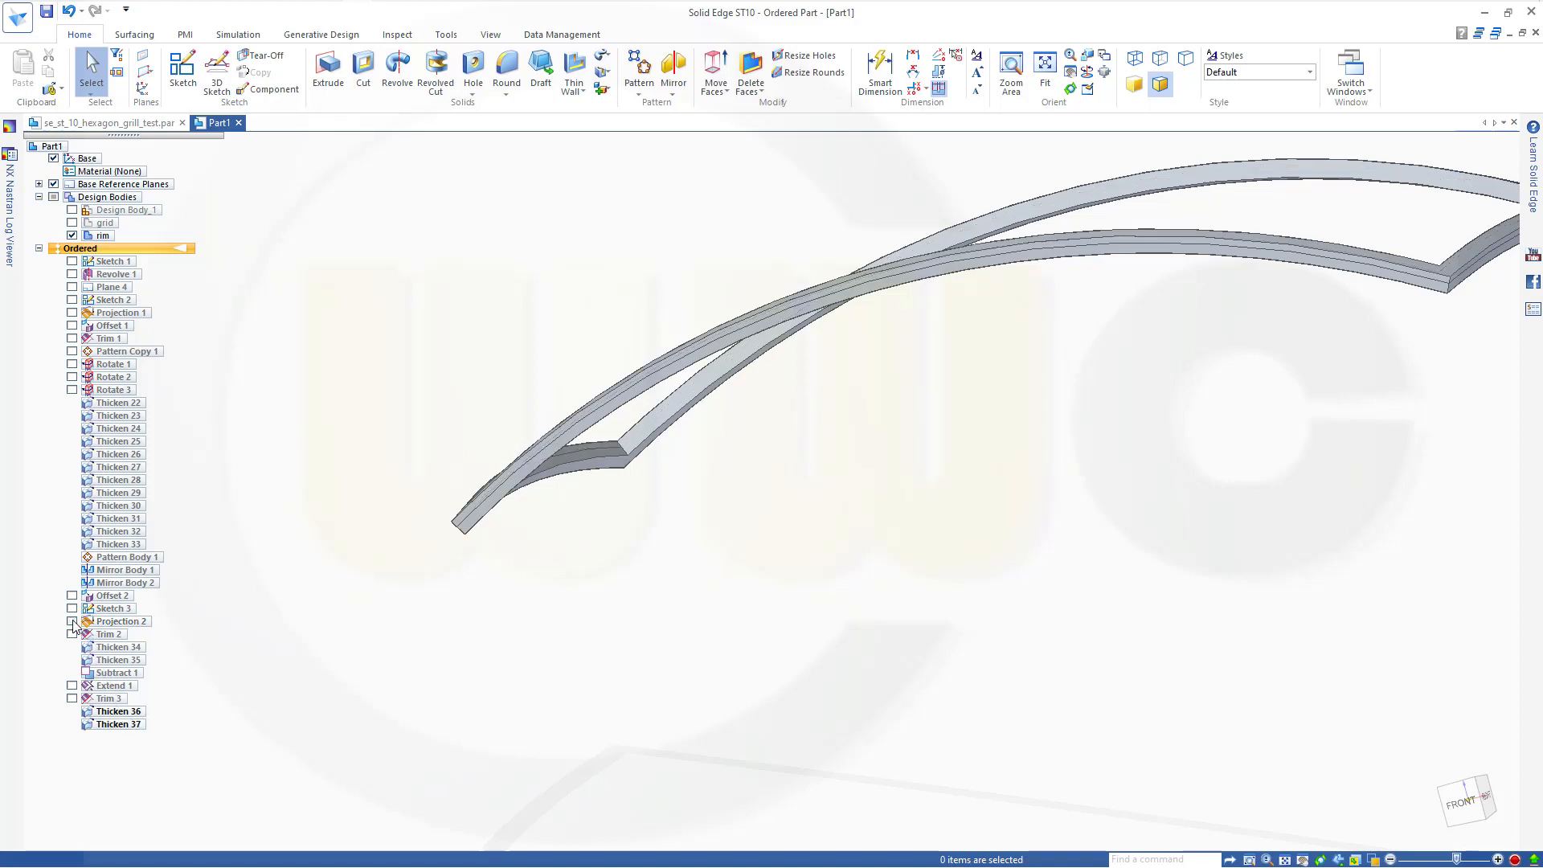
pyautogui.moveTo(494, 299); pyautogui.dragTo(489, 355, button='middle')
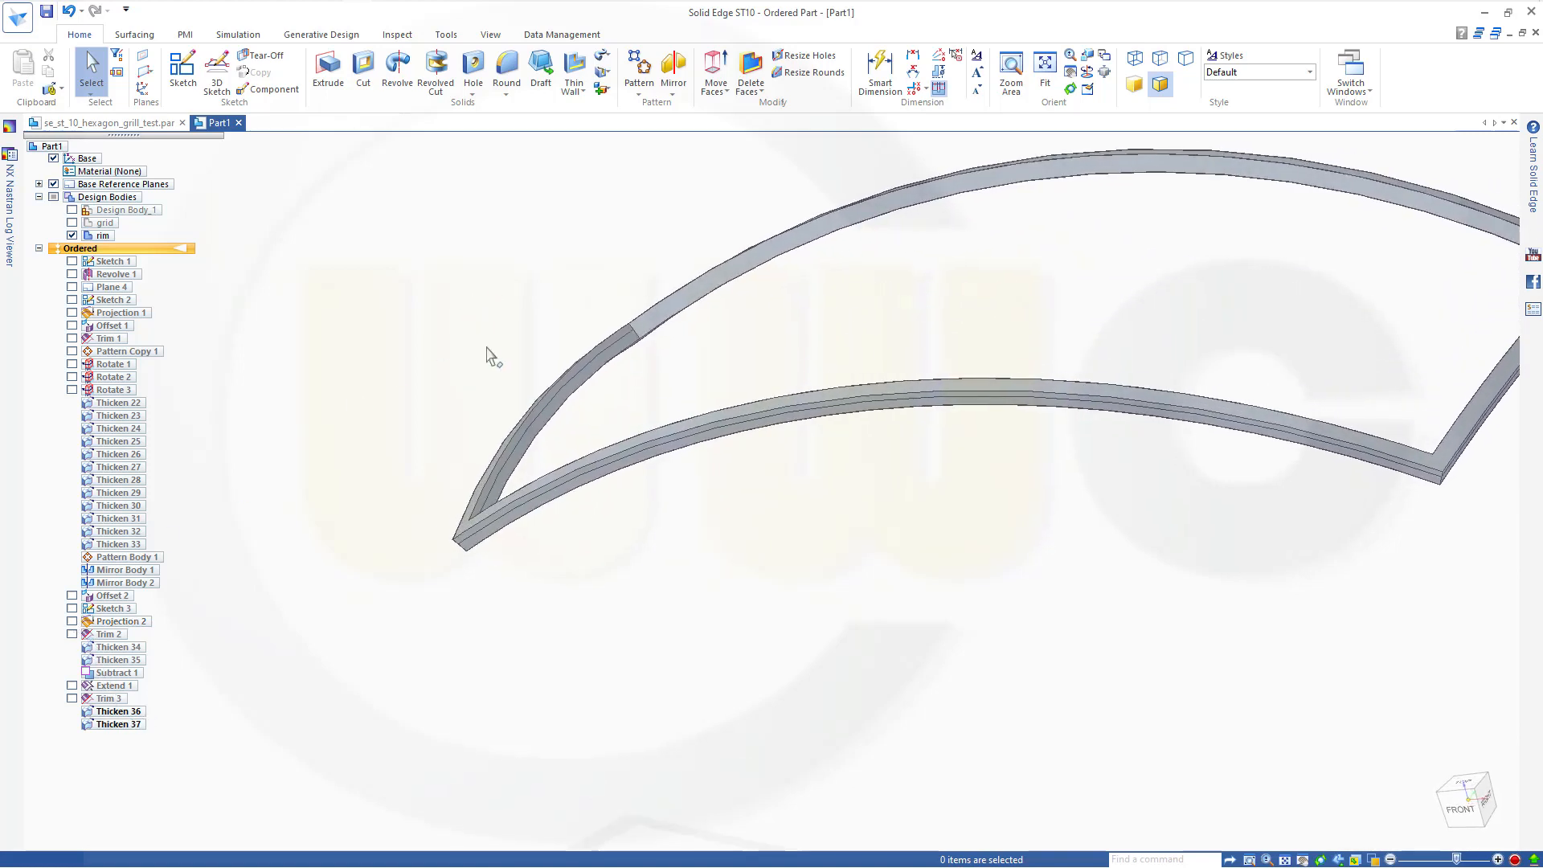
# Start a Round with a 10 mm radius and select the two inner corner edges at one end of the rim.
pyautogui.scroll(5, 467, 310)
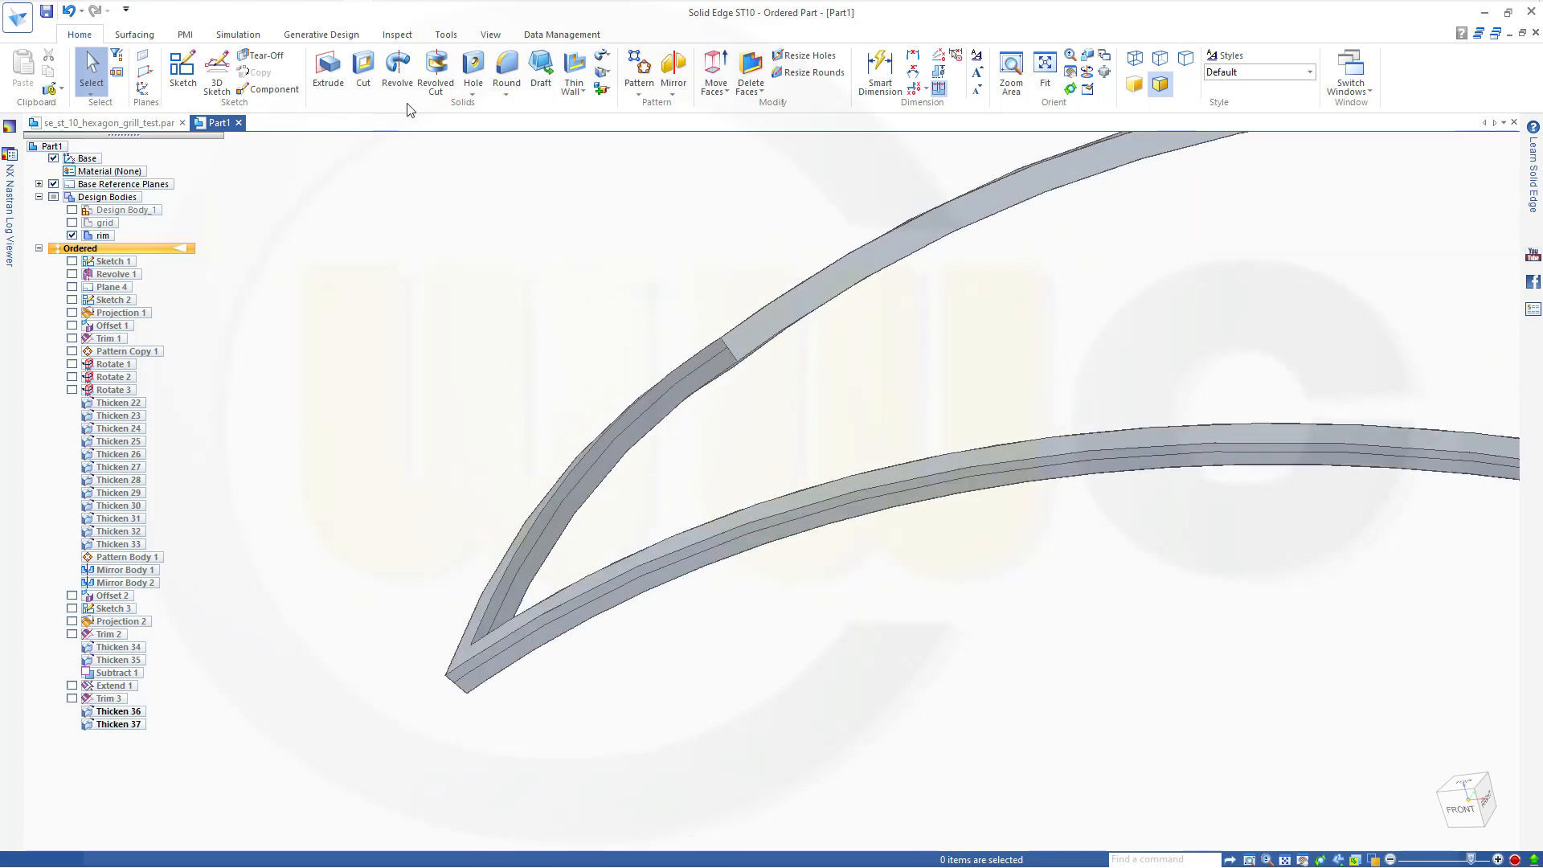
pyautogui.click(506, 72)
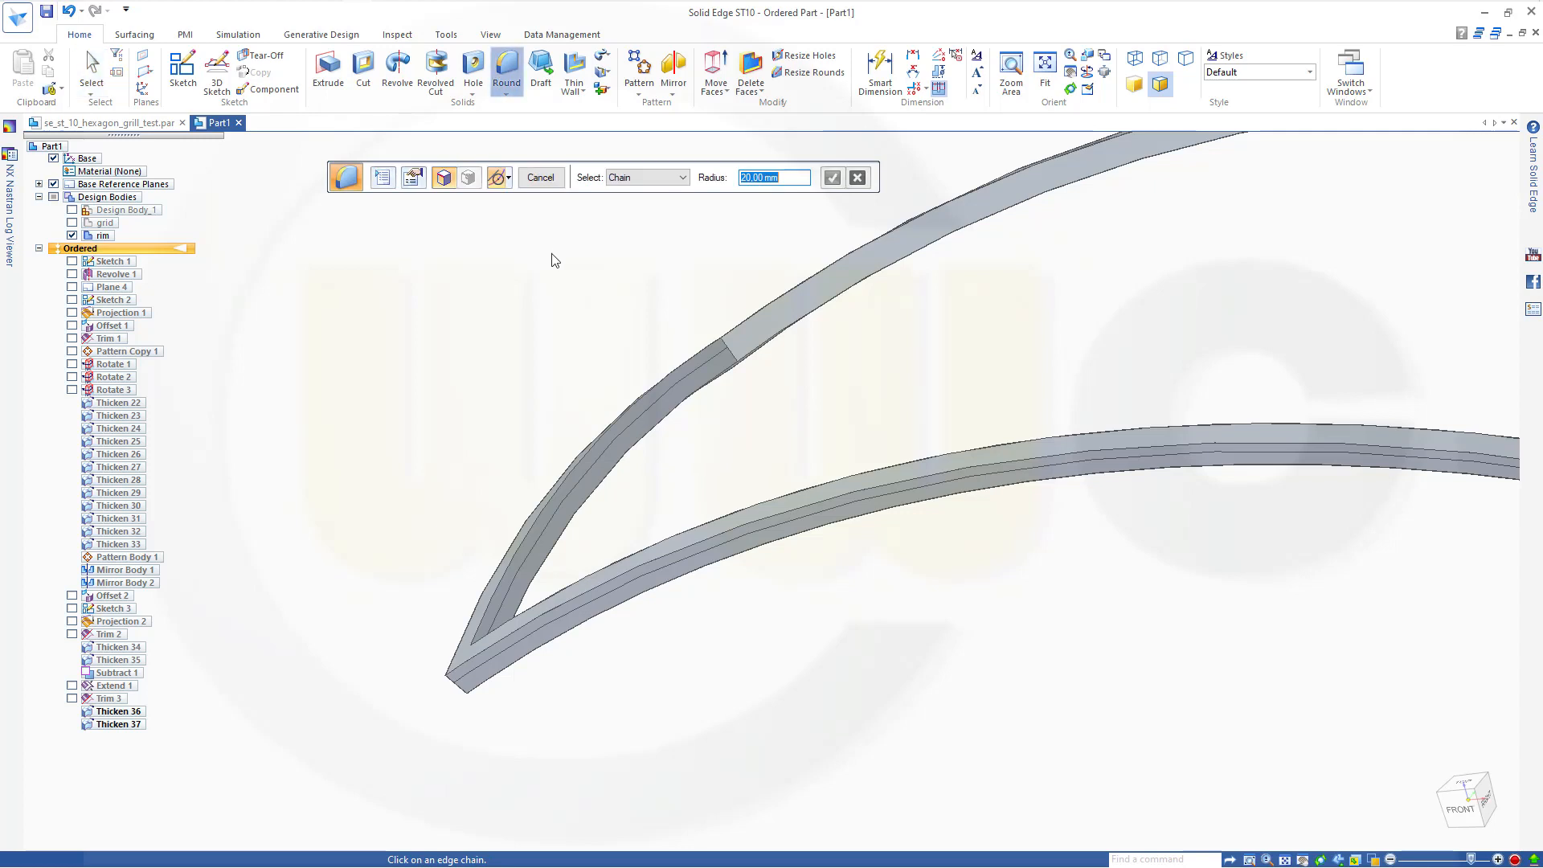
pyautogui.write('10')
pyautogui.press('Return')
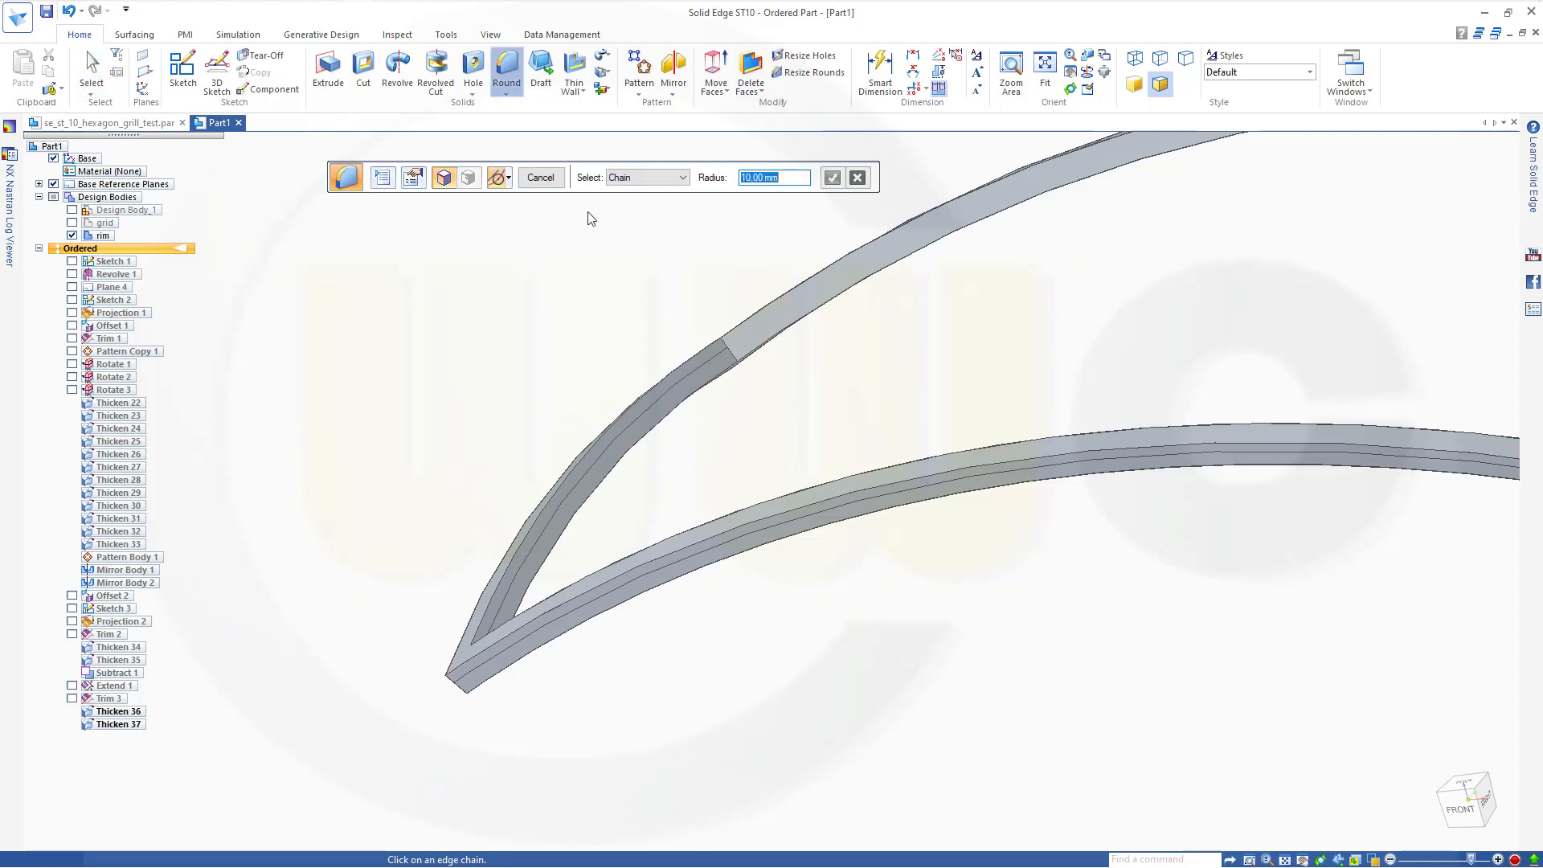
pyautogui.click(735, 359)
pyautogui.moveTo(685, 510); pyautogui.dragTo(527, 705, button='middle')
pyautogui.click(460, 694)
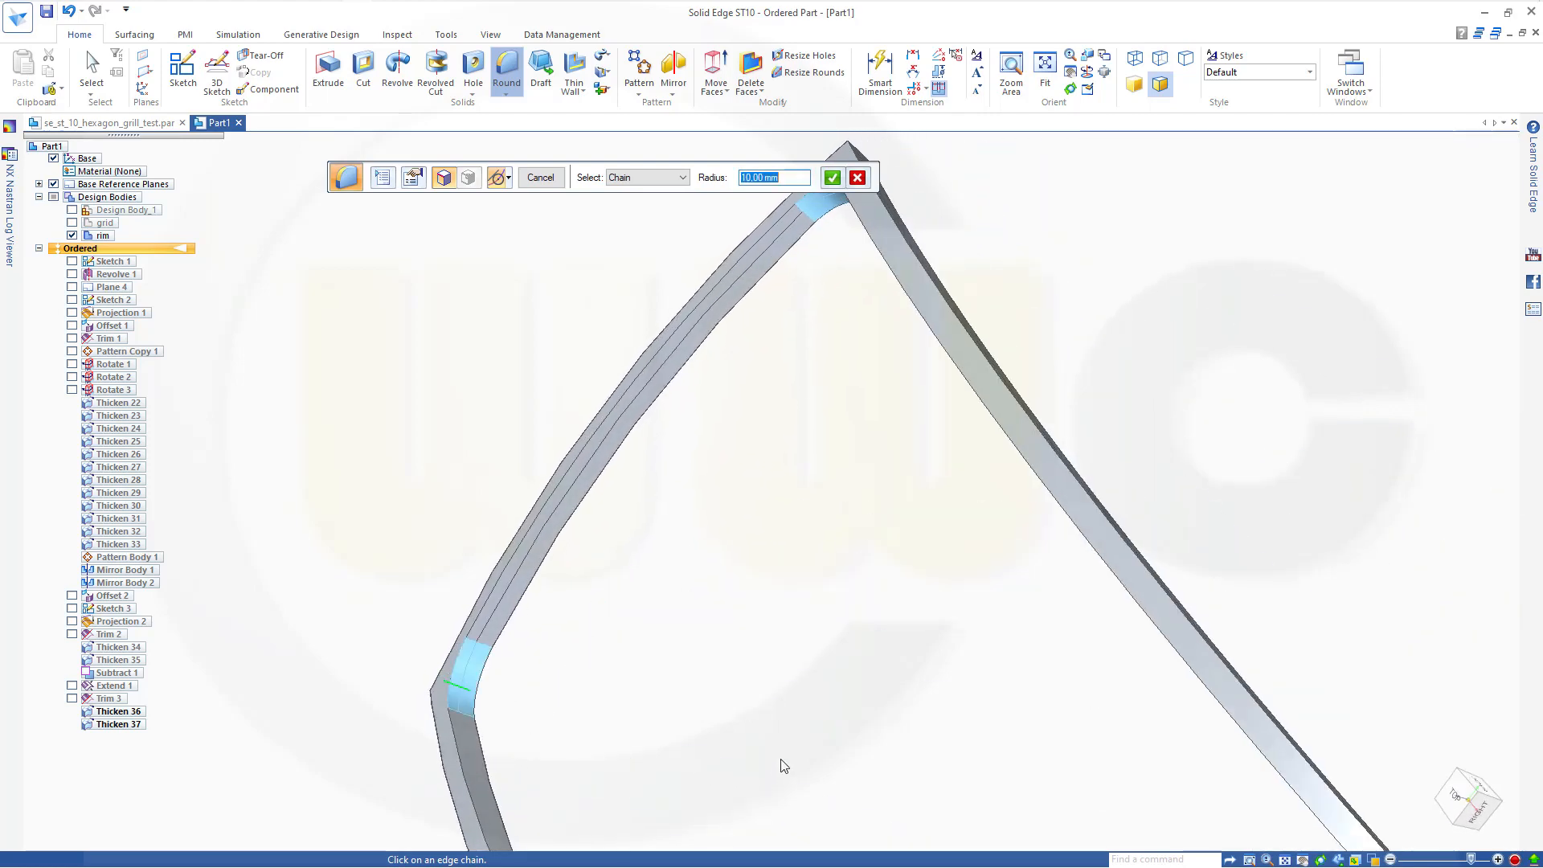
# Add the upper inner corner edge at the opposite end of the rim to the 10 mm round.
pyautogui.moveTo(782, 765); pyautogui.dragTo(1167, 546, button='middle')
pyautogui.scroll(-5, 1248, 455)
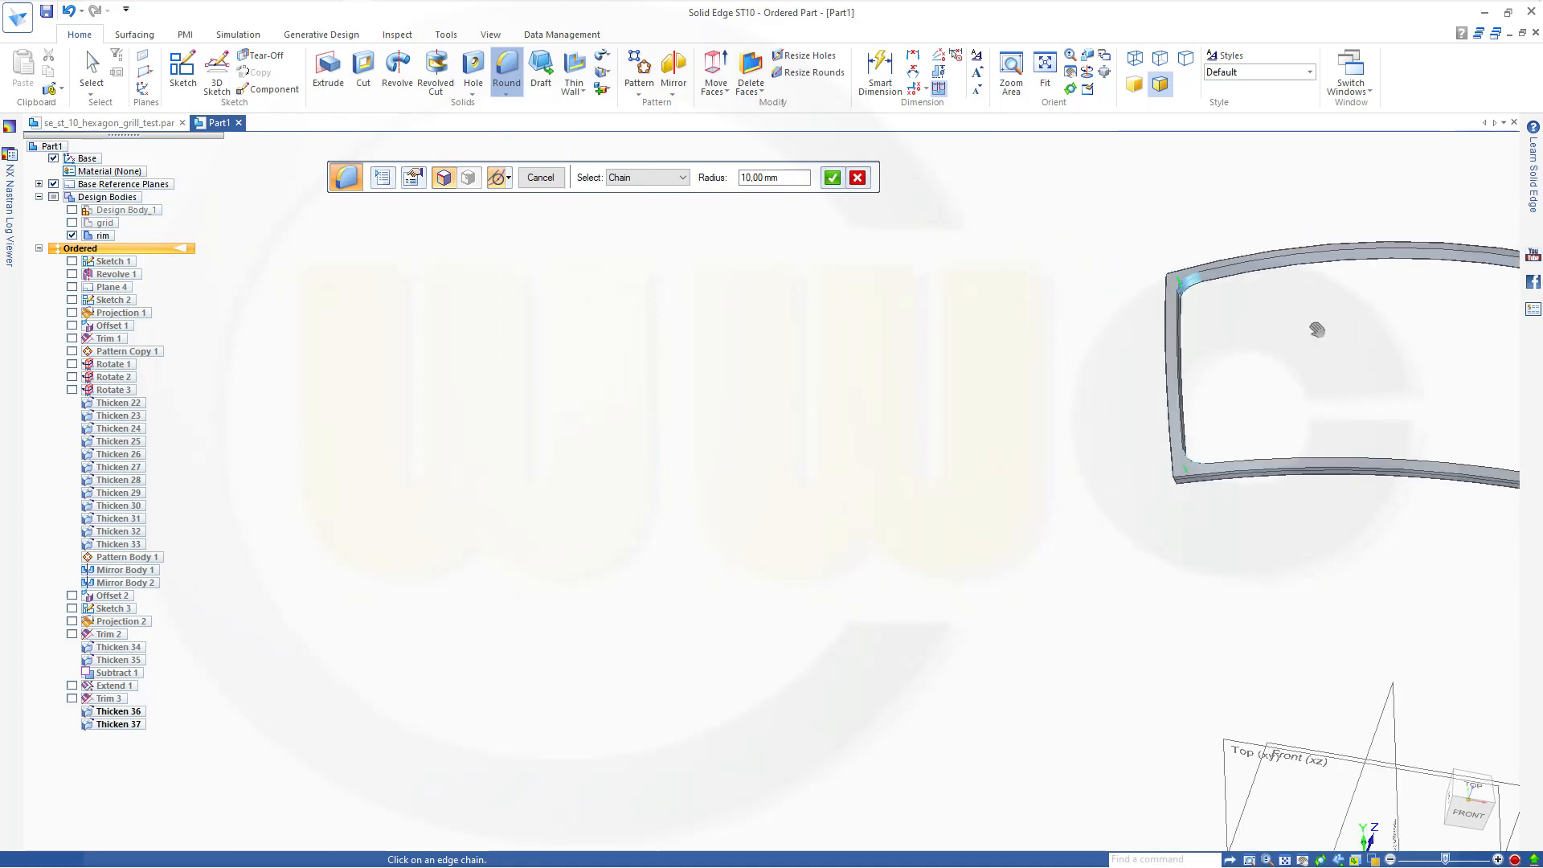
pyautogui.keyDown('shift'); pyautogui.moveTo(1318, 330); pyautogui.dragTo(716, 500, button='middle'); pyautogui.keyUp('shift')
pyautogui.scroll(3, 1278, 589)
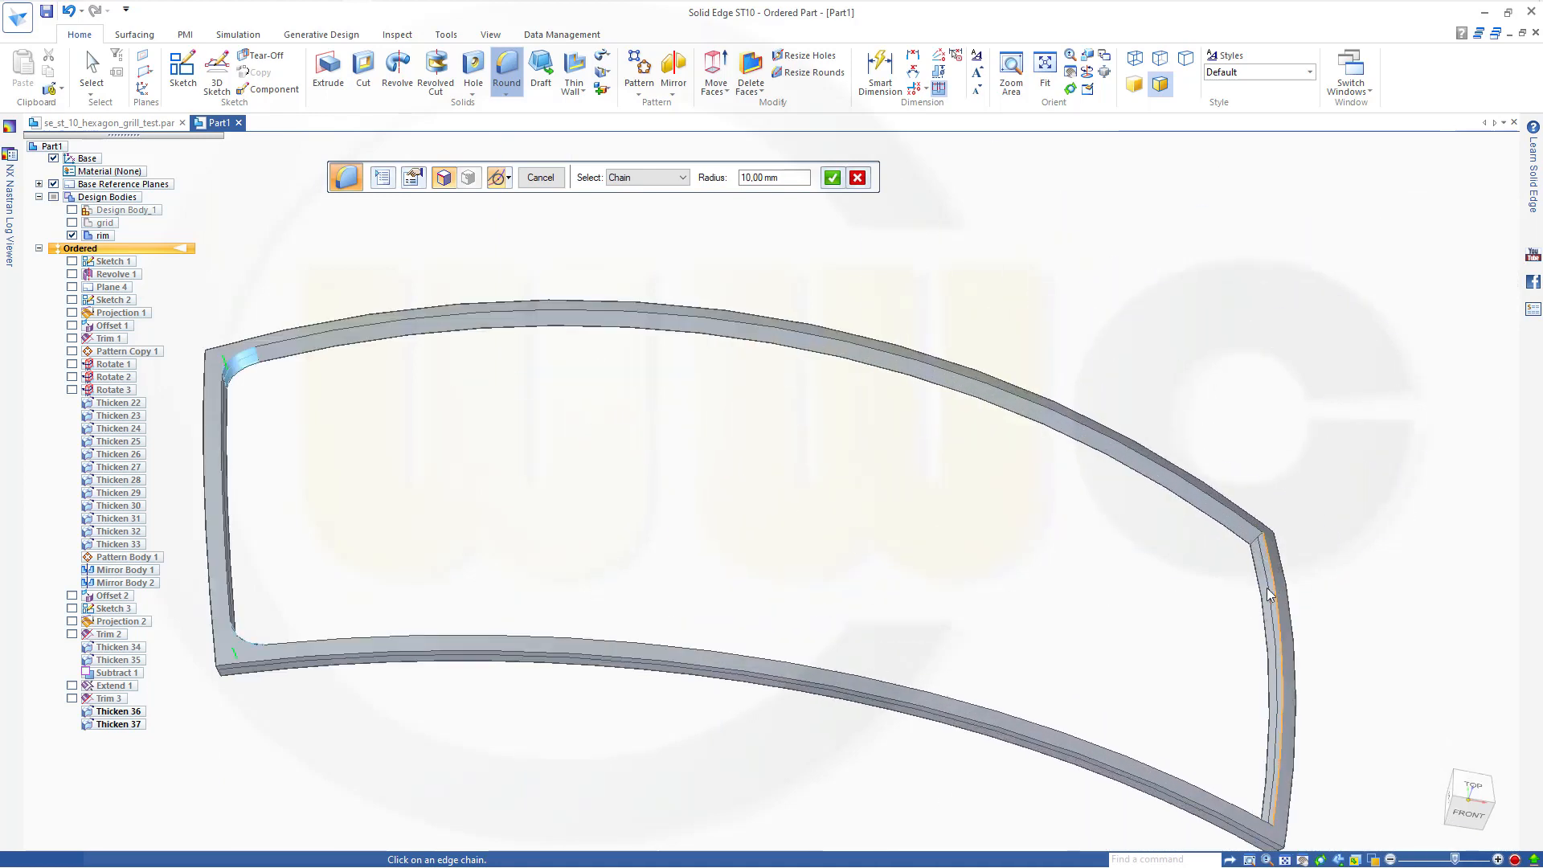
pyautogui.click(1258, 546)
pyautogui.scroll(3, 1221, 729)
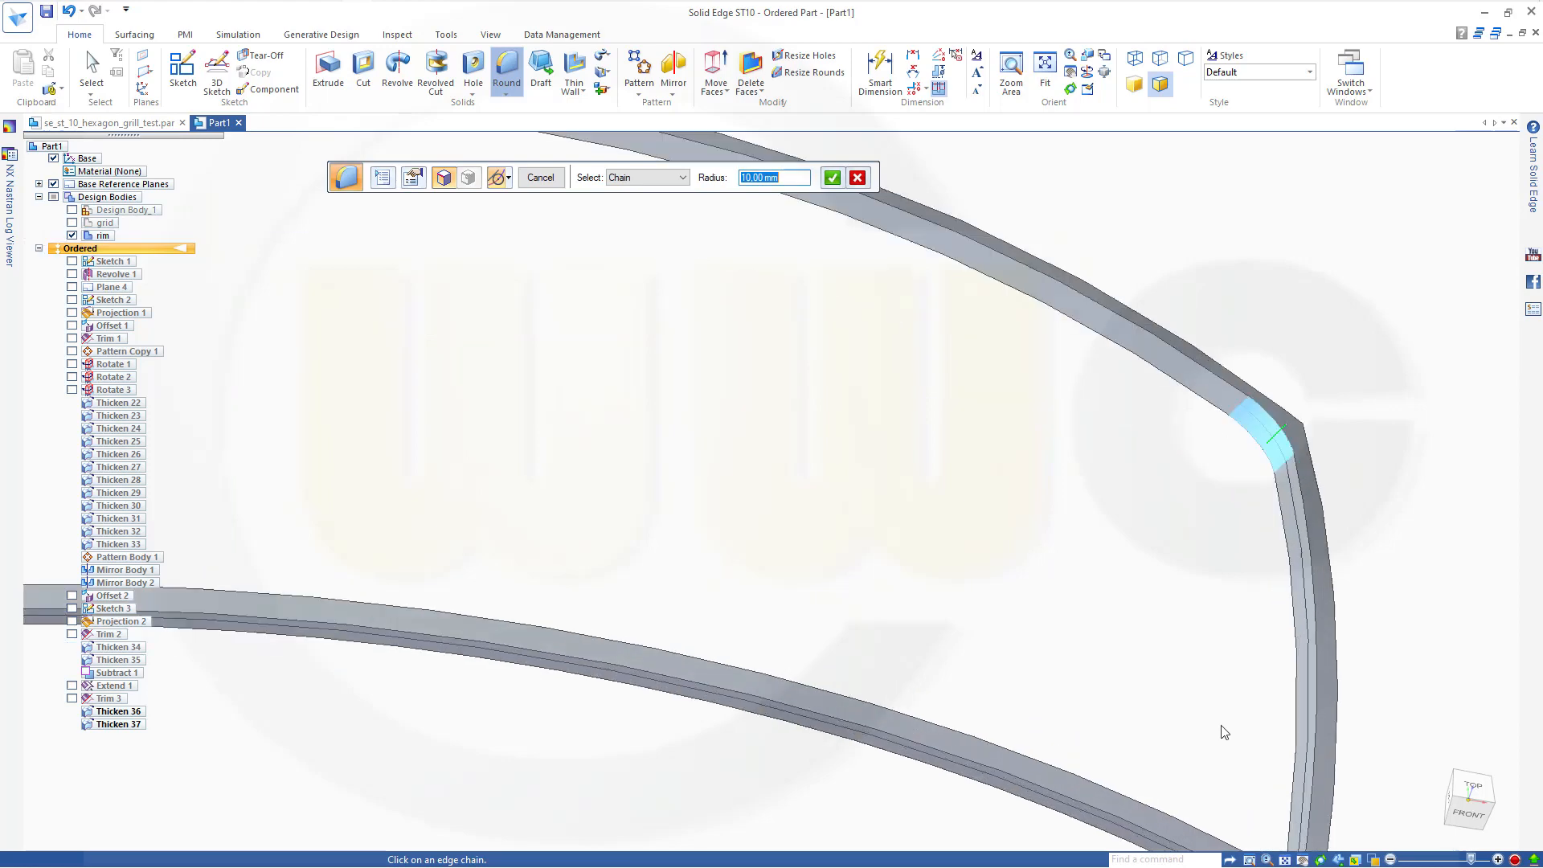
# Add the remaining inner corner edge of the rim and complete the 10 mm round.
pyautogui.scroll(-5, 1221, 732)
pyautogui.moveTo(1163, 744); pyautogui.dragTo(1126, 733, button='middle')
pyautogui.scroll(-2, 1230, 750)
pyautogui.scroll(6, 1253, 724)
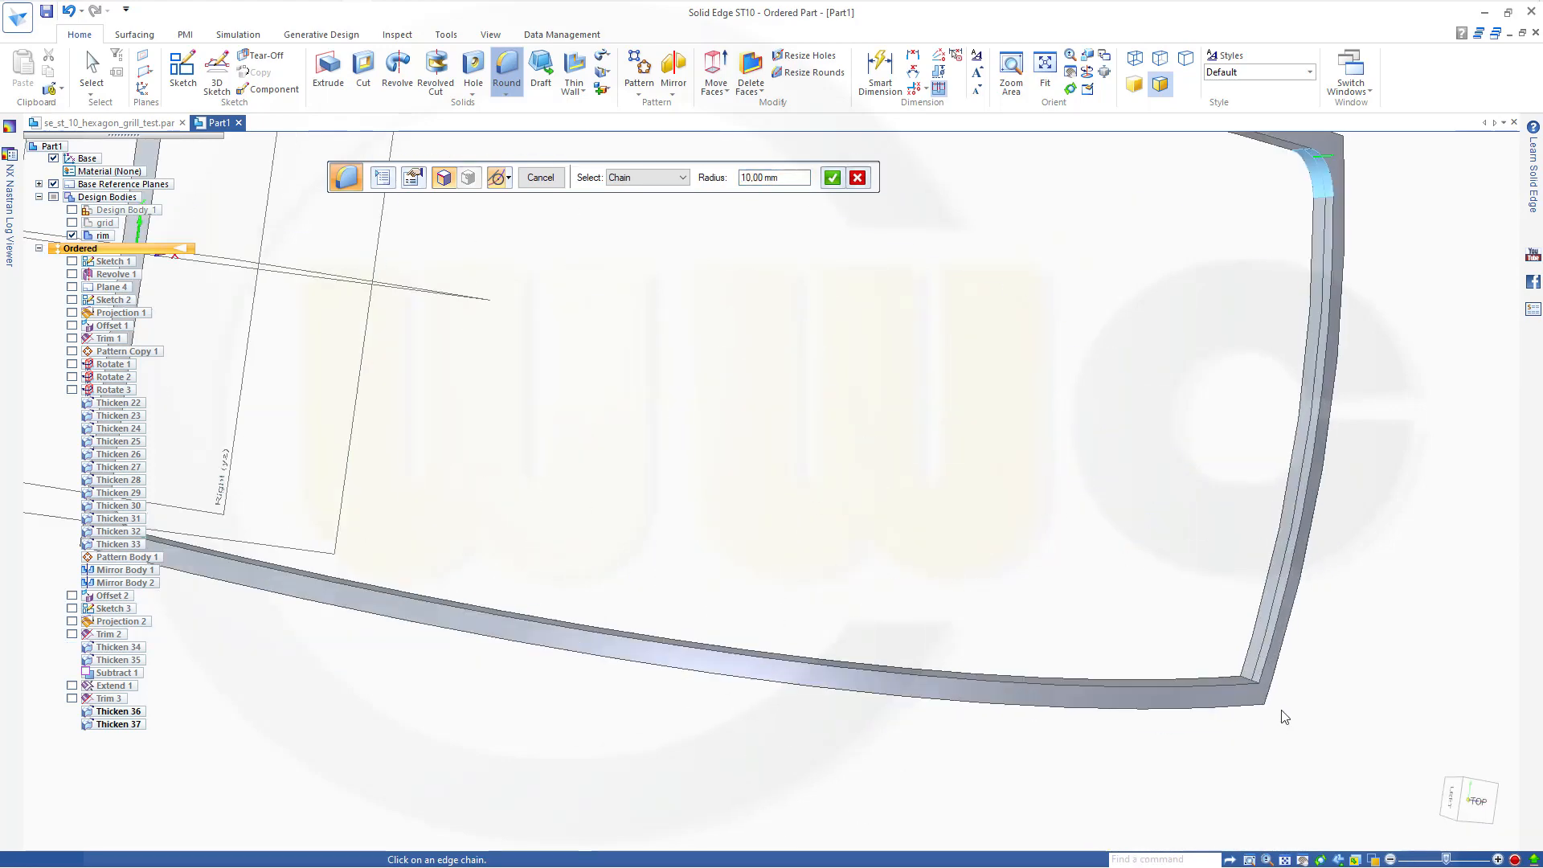
pyautogui.click(1224, 659)
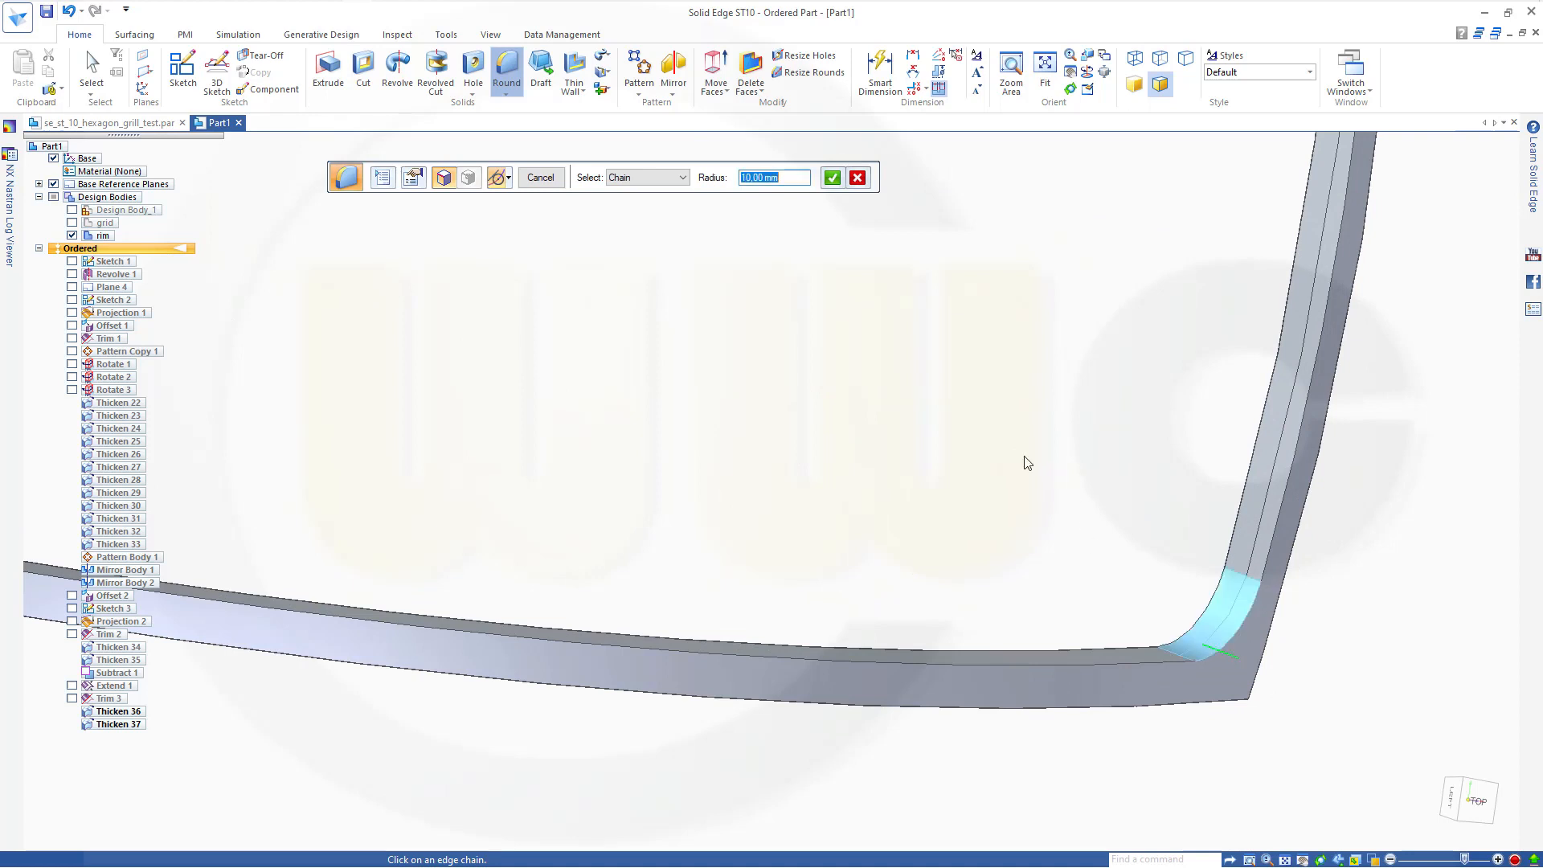
pyautogui.scroll(-4, 1005, 443)
pyautogui.rightClick(726, 280)
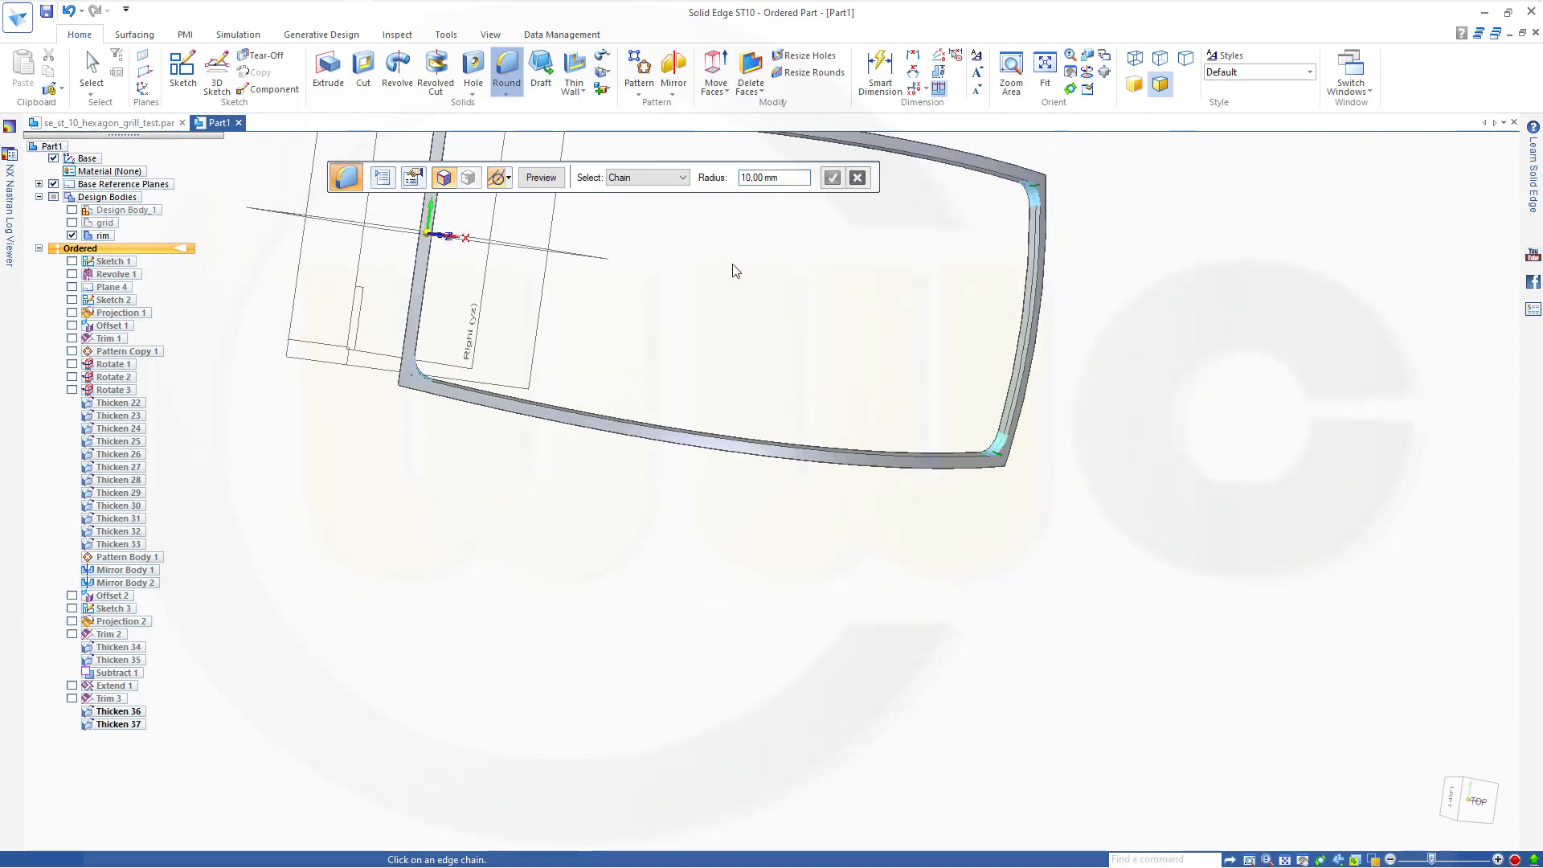
pyautogui.click(538, 179)
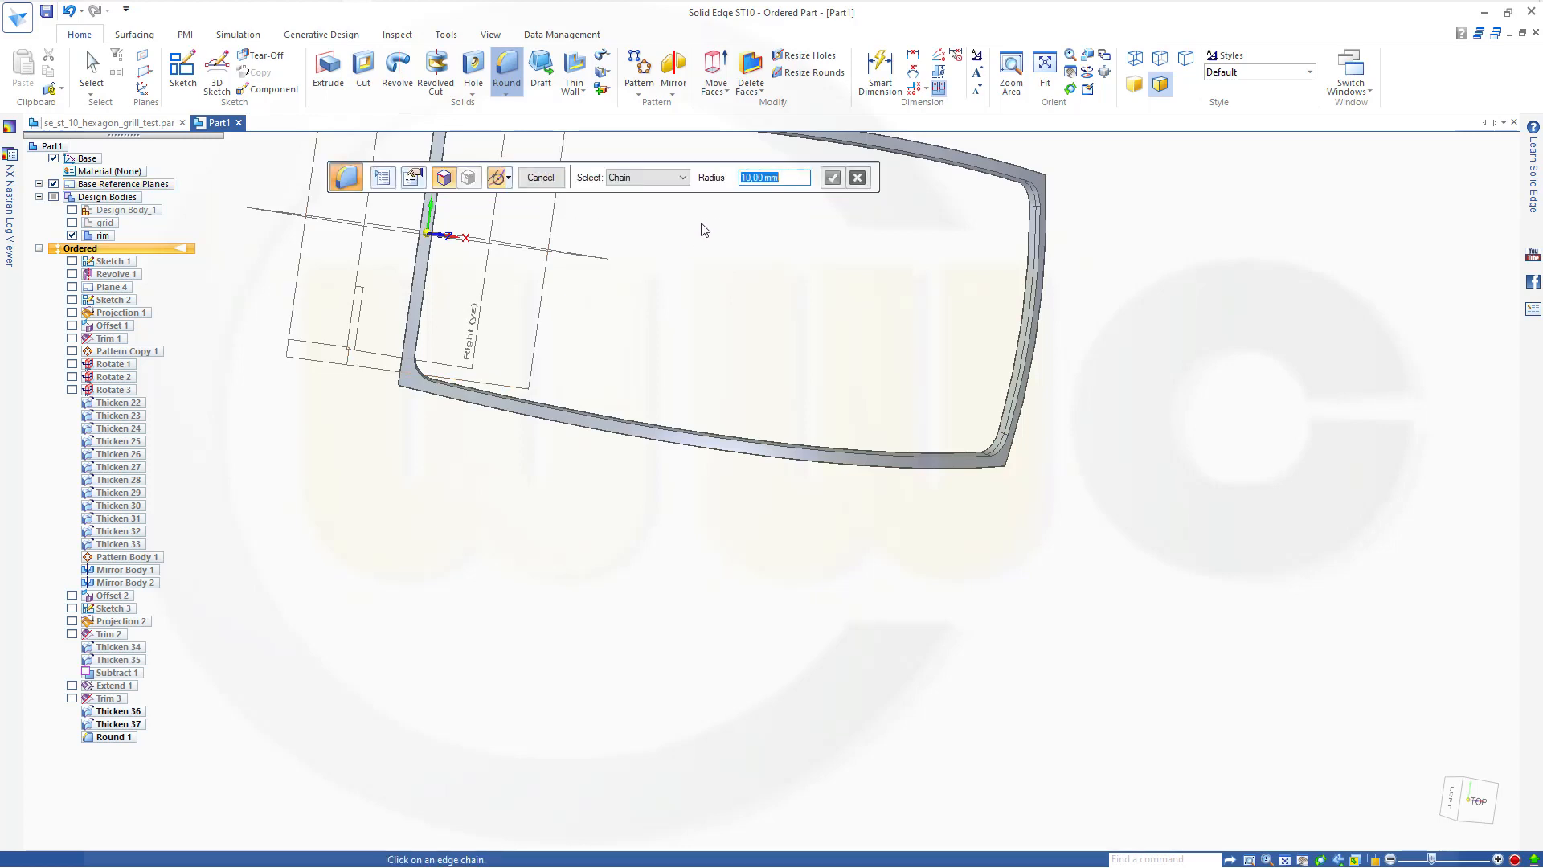
# Set the radius to 15 mm for a new round and select the two outer corner edges at one end of the rim.
pyautogui.write('15')
pyautogui.press('Return')
pyautogui.moveTo(672, 259); pyautogui.dragTo(818, 550, button='middle')
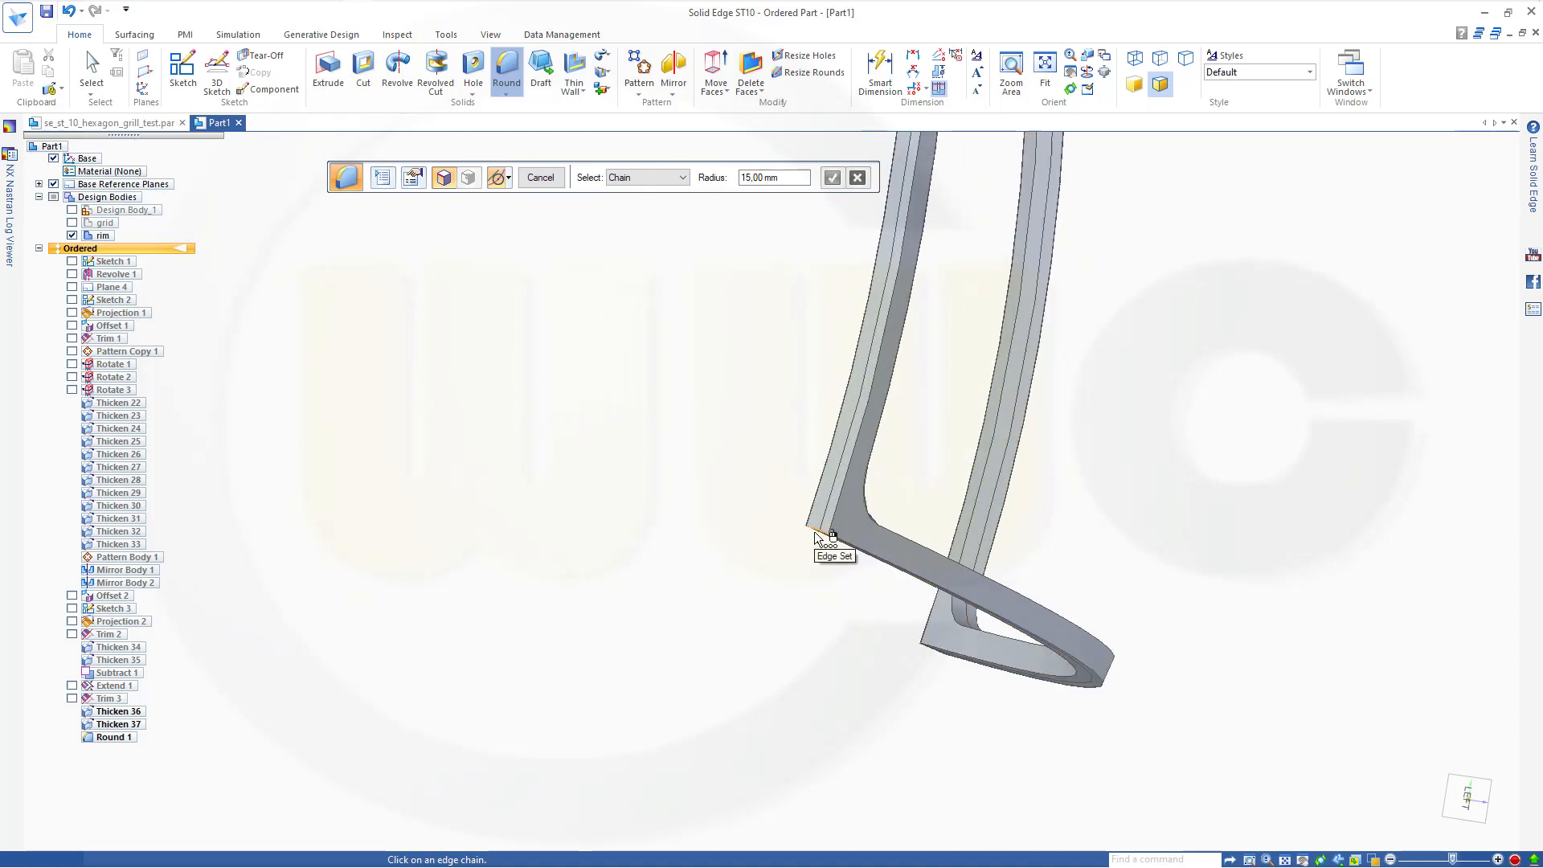
pyautogui.scroll(3, 828, 544)
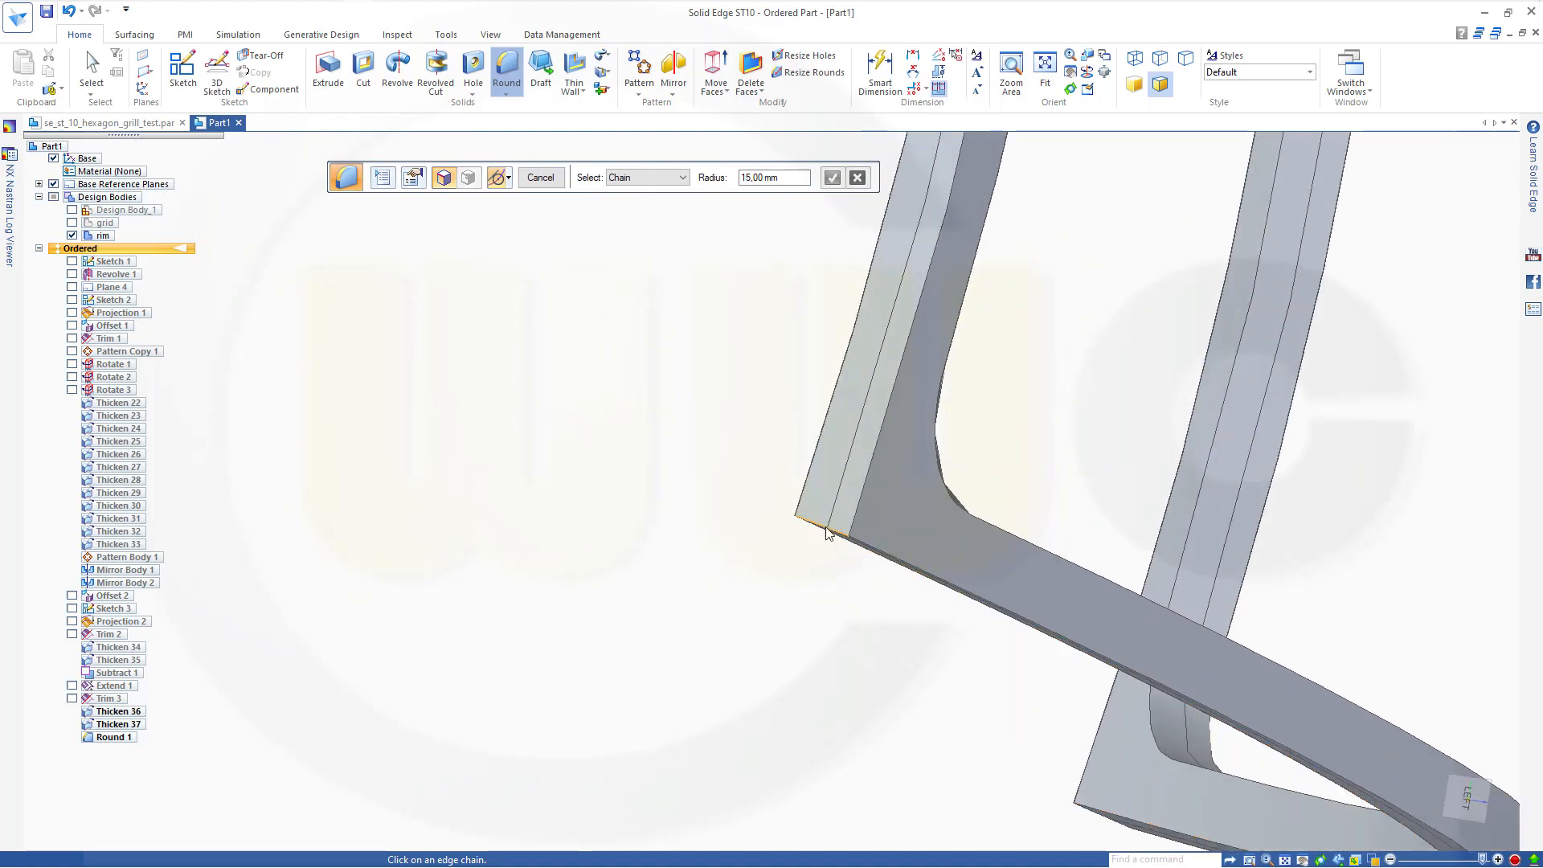
pyautogui.click(823, 531)
pyautogui.scroll(-5, 884, 526)
pyautogui.moveTo(884, 527); pyautogui.dragTo(1002, 365, button='middle')
pyautogui.scroll(6, 975, 389)
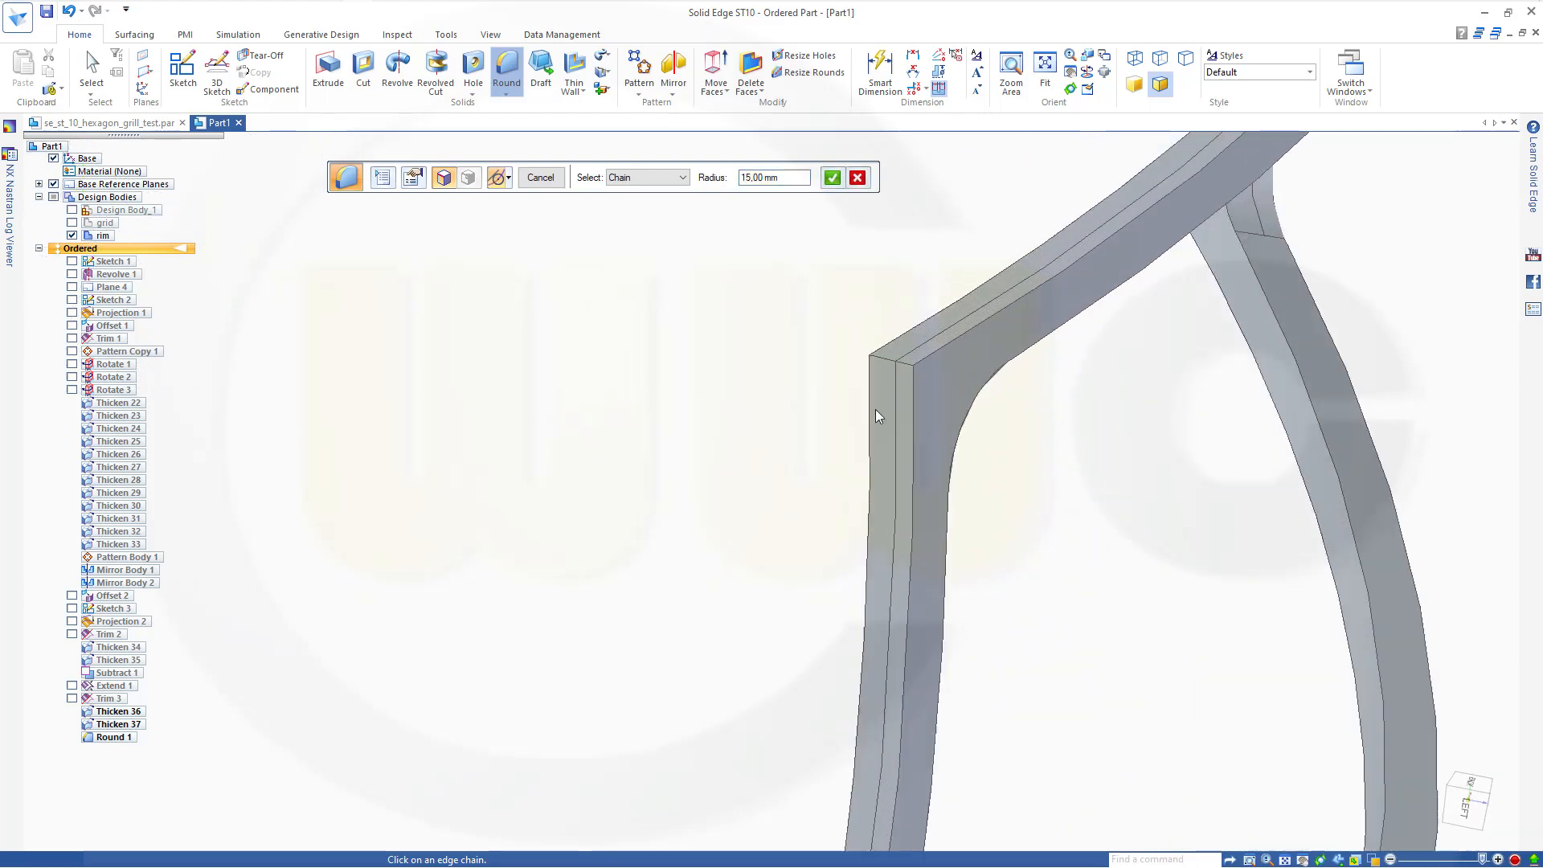
pyautogui.click(885, 348)
pyautogui.scroll(-5, 1061, 403)
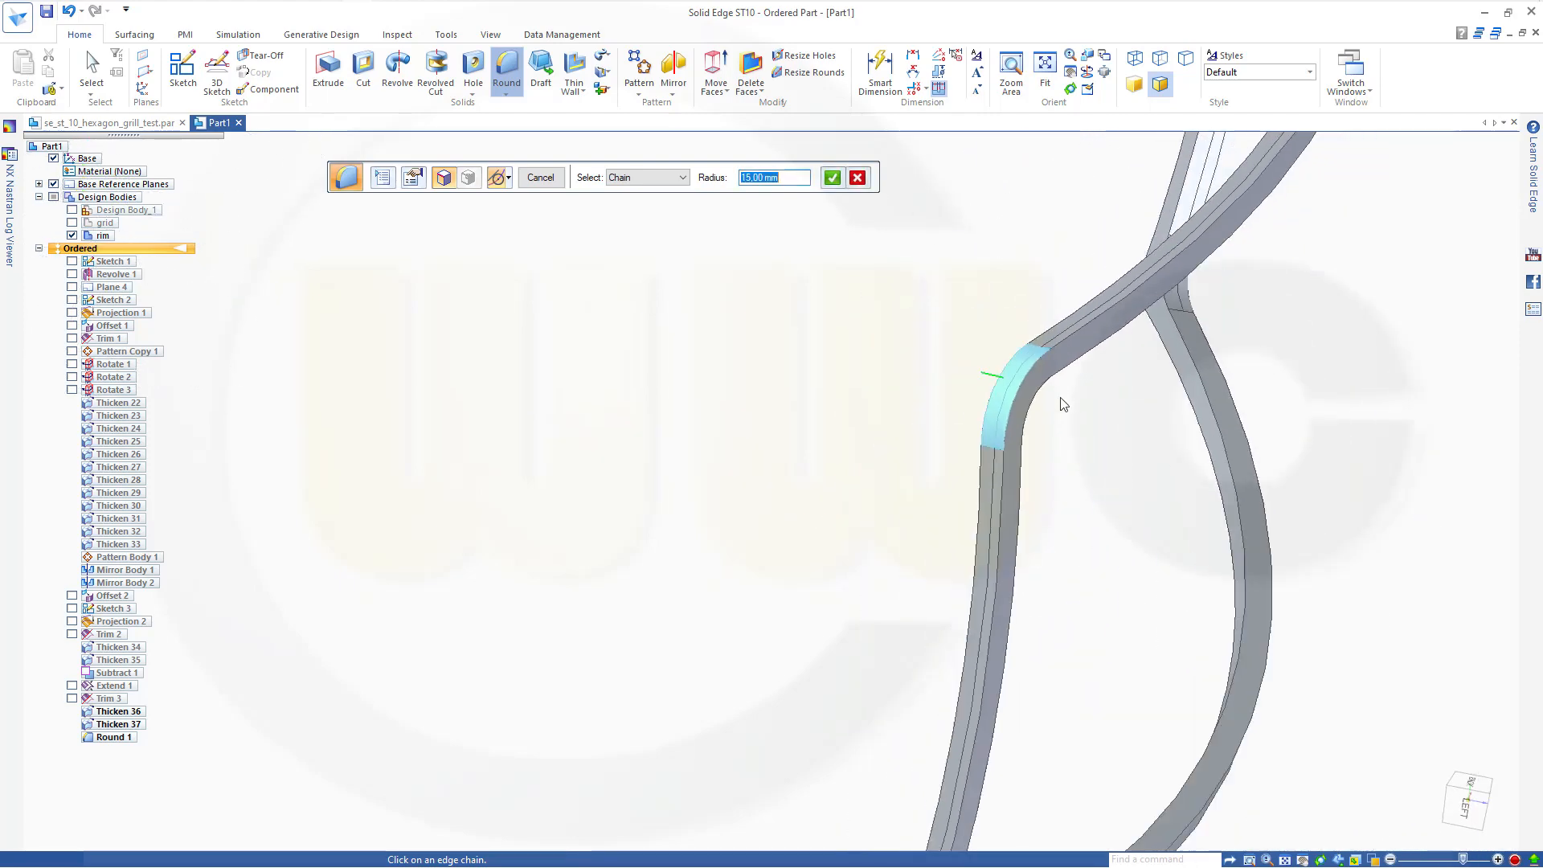
# Add the two outer corner edges at the other end of the rim and complete the 15 mm round.
pyautogui.moveTo(1133, 328); pyautogui.dragTo(1024, 515, button='middle')
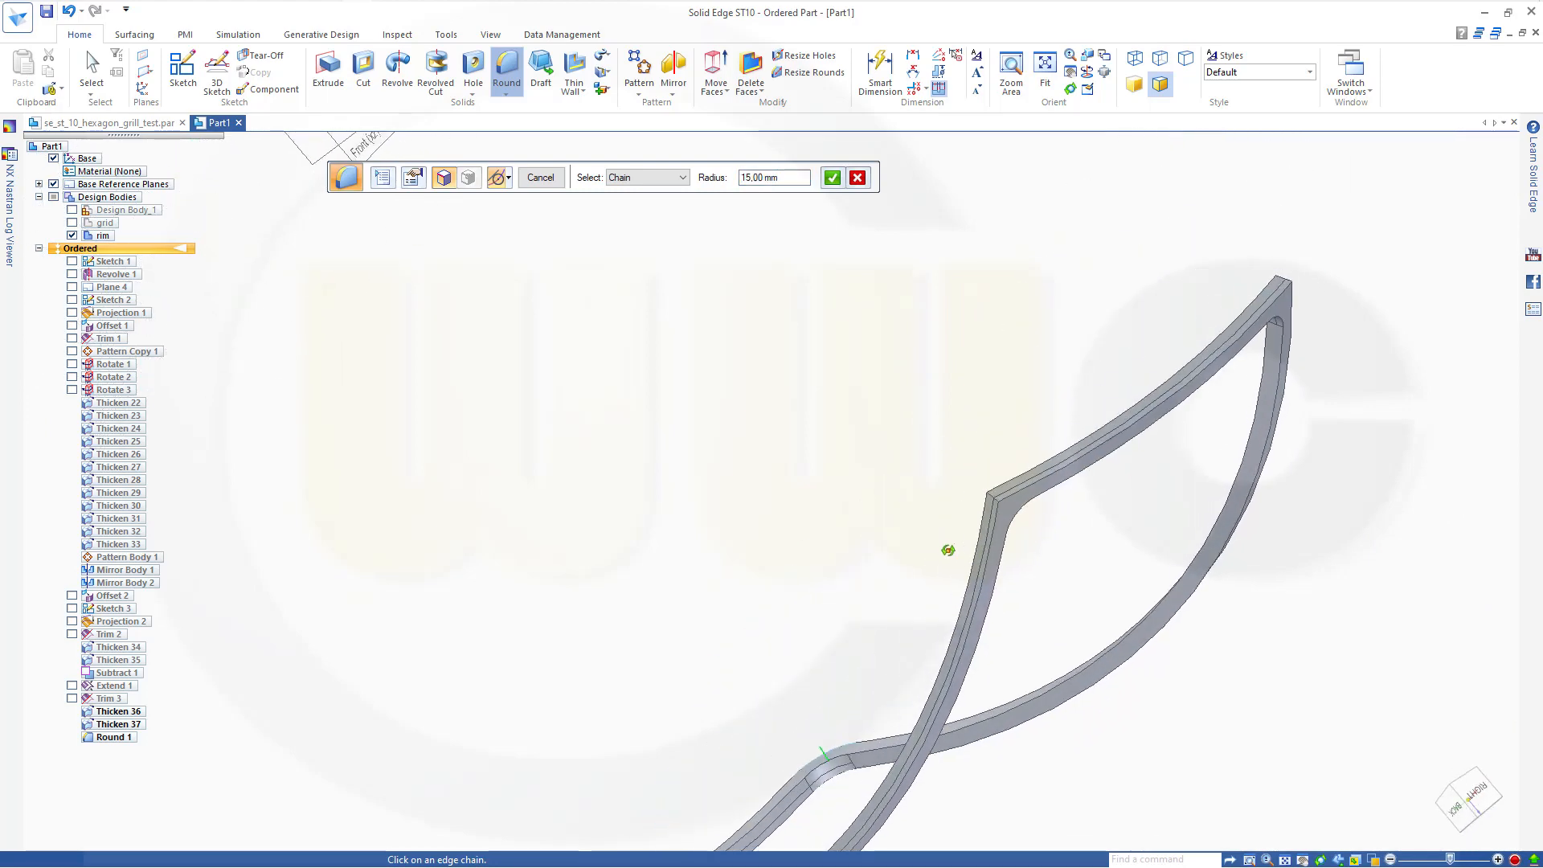
pyautogui.scroll(4, 1017, 537)
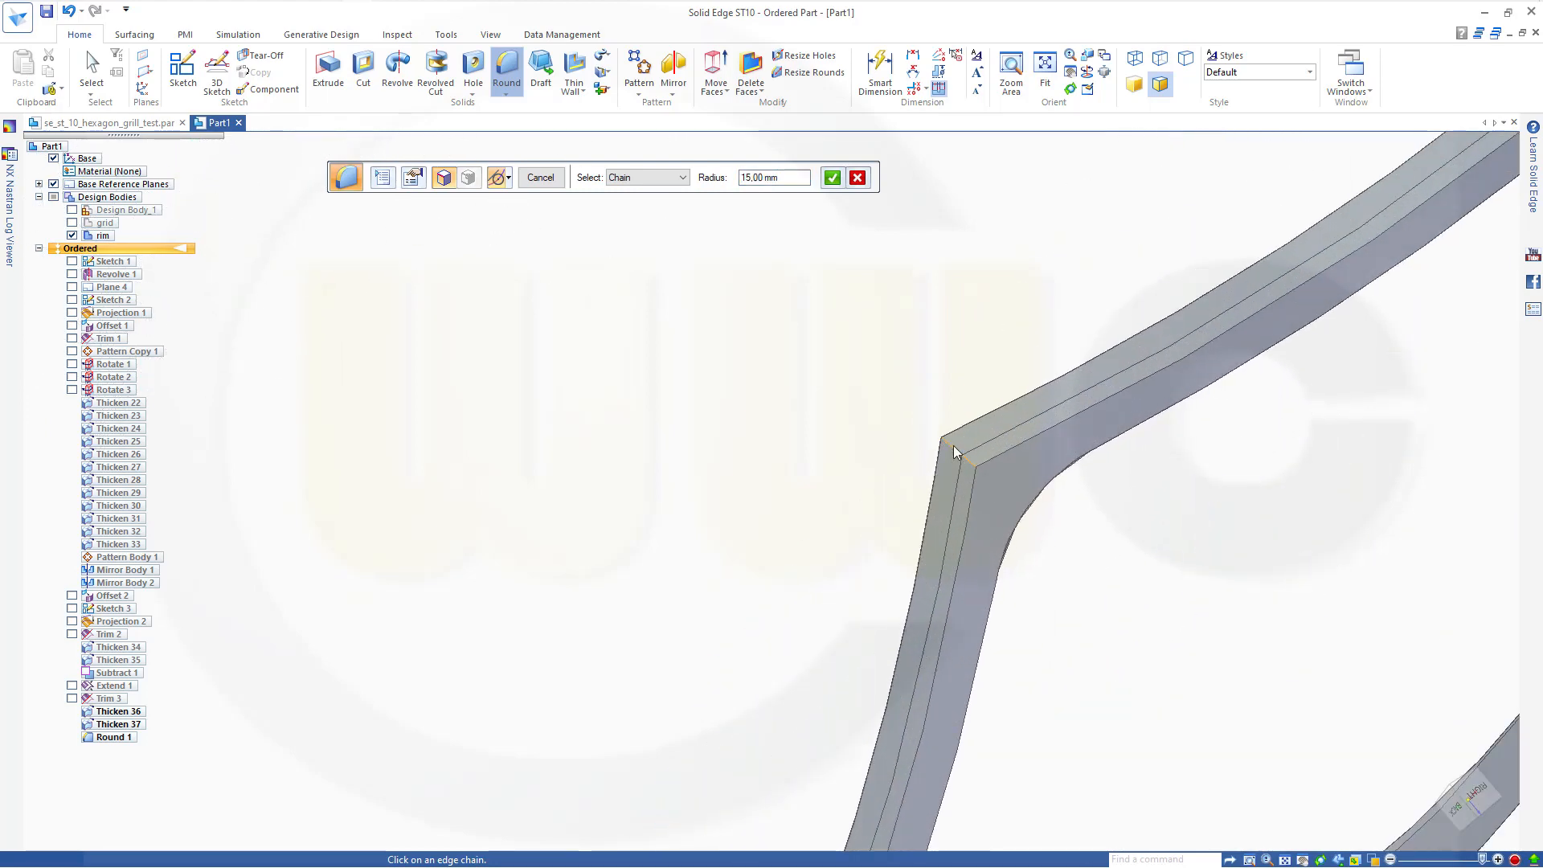
pyautogui.click(954, 451)
pyautogui.scroll(-3, 1148, 471)
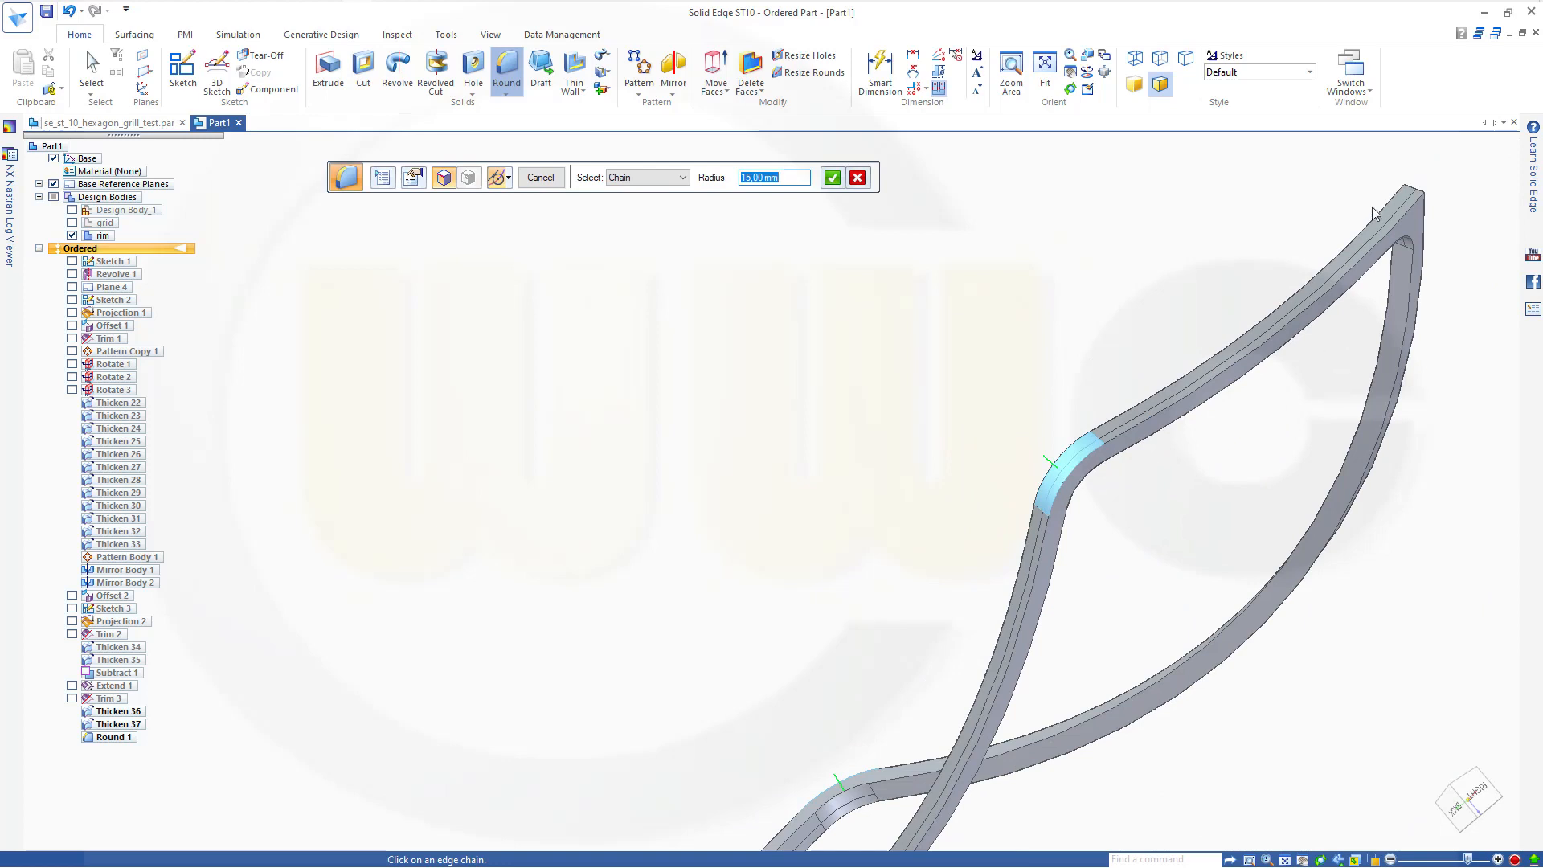
pyautogui.scroll(3, 1373, 213)
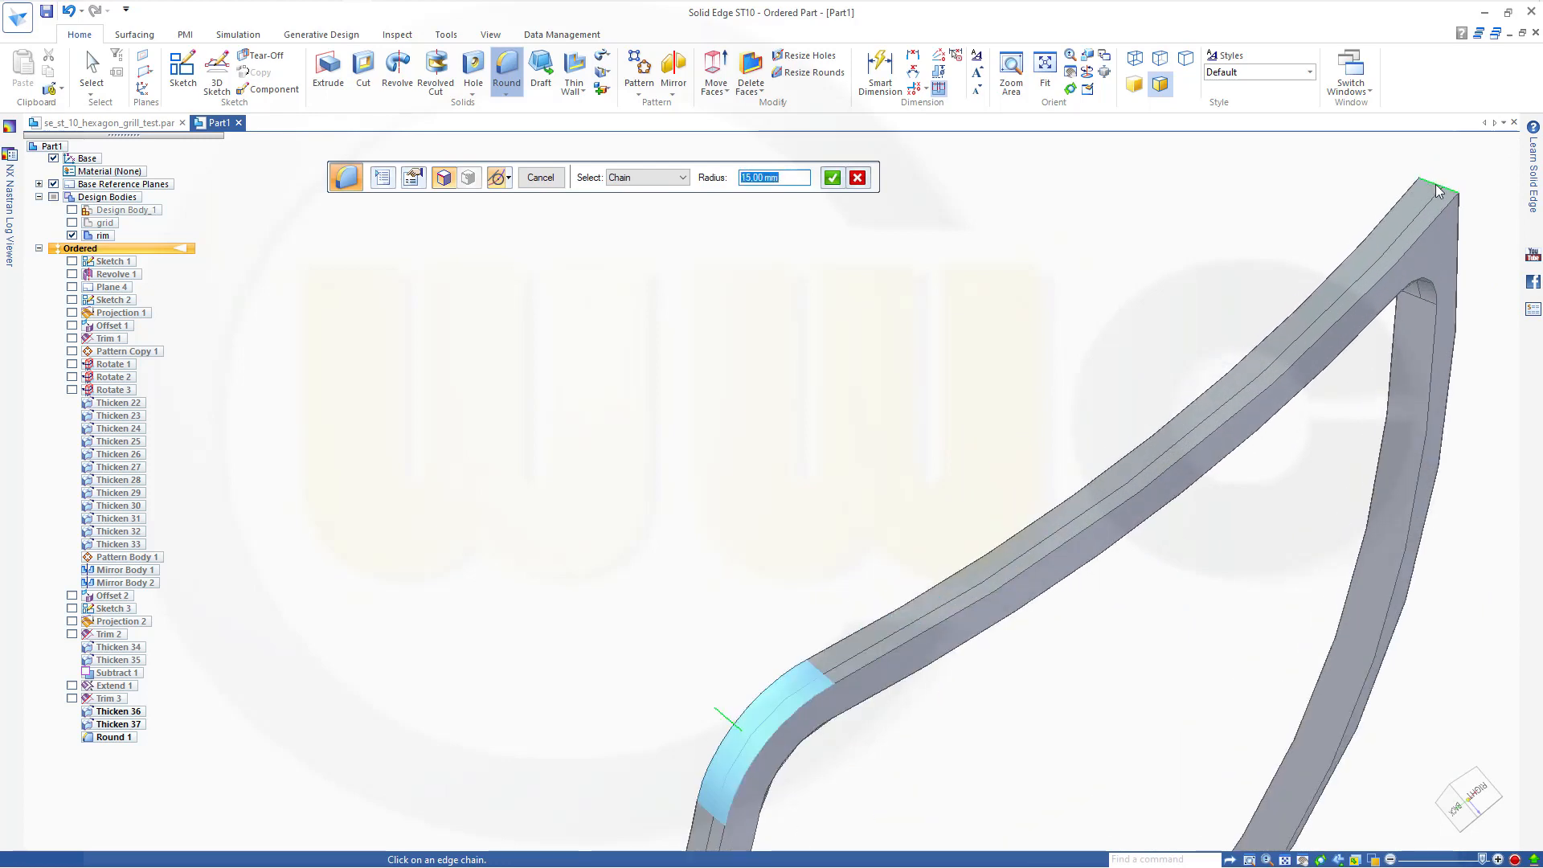
pyautogui.click(1438, 191)
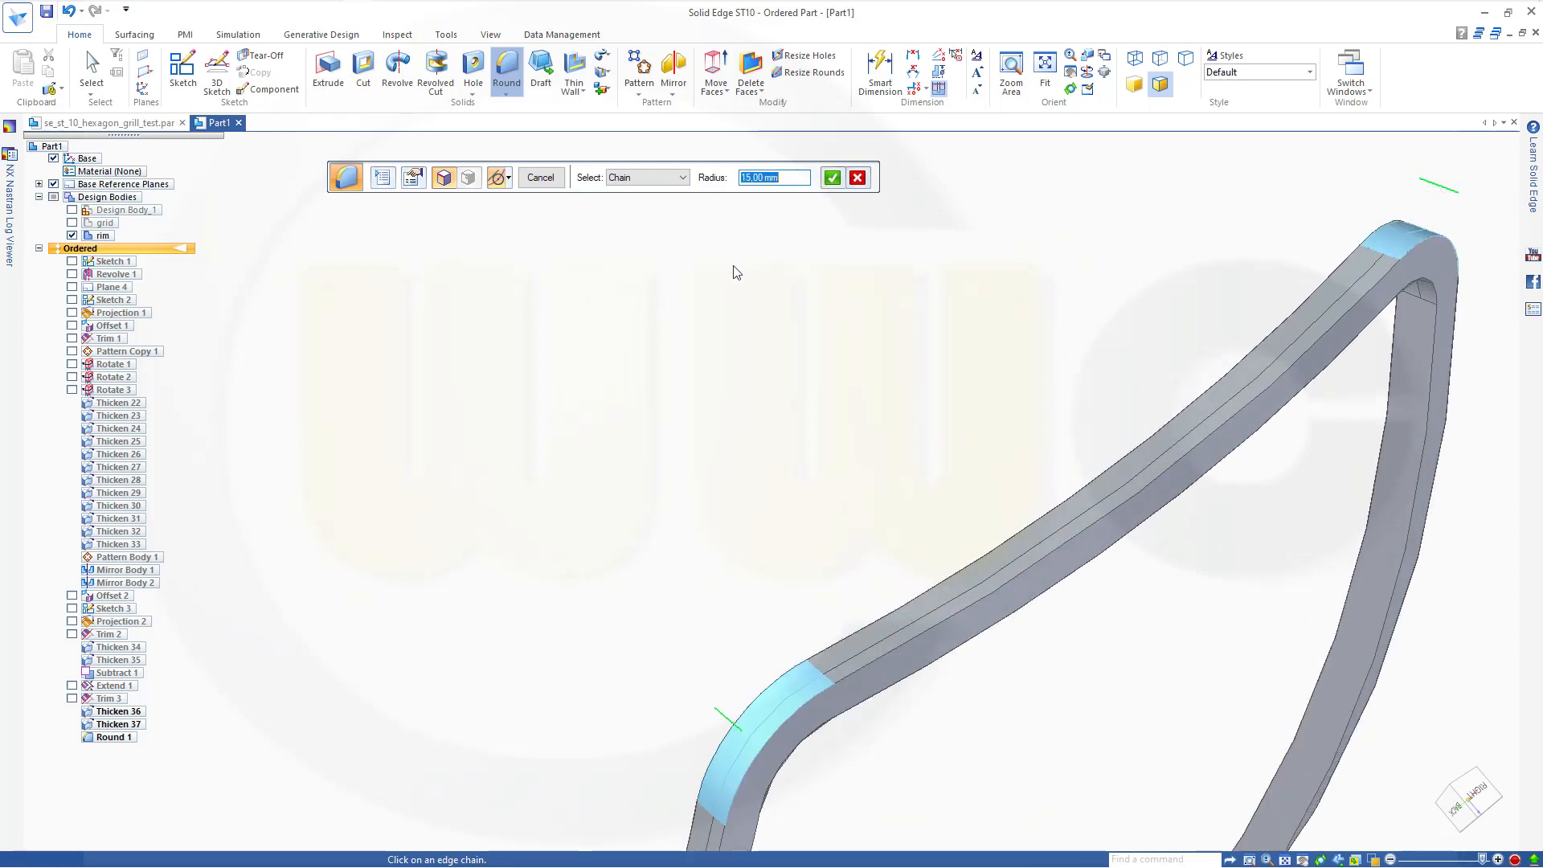
pyautogui.press('Return')
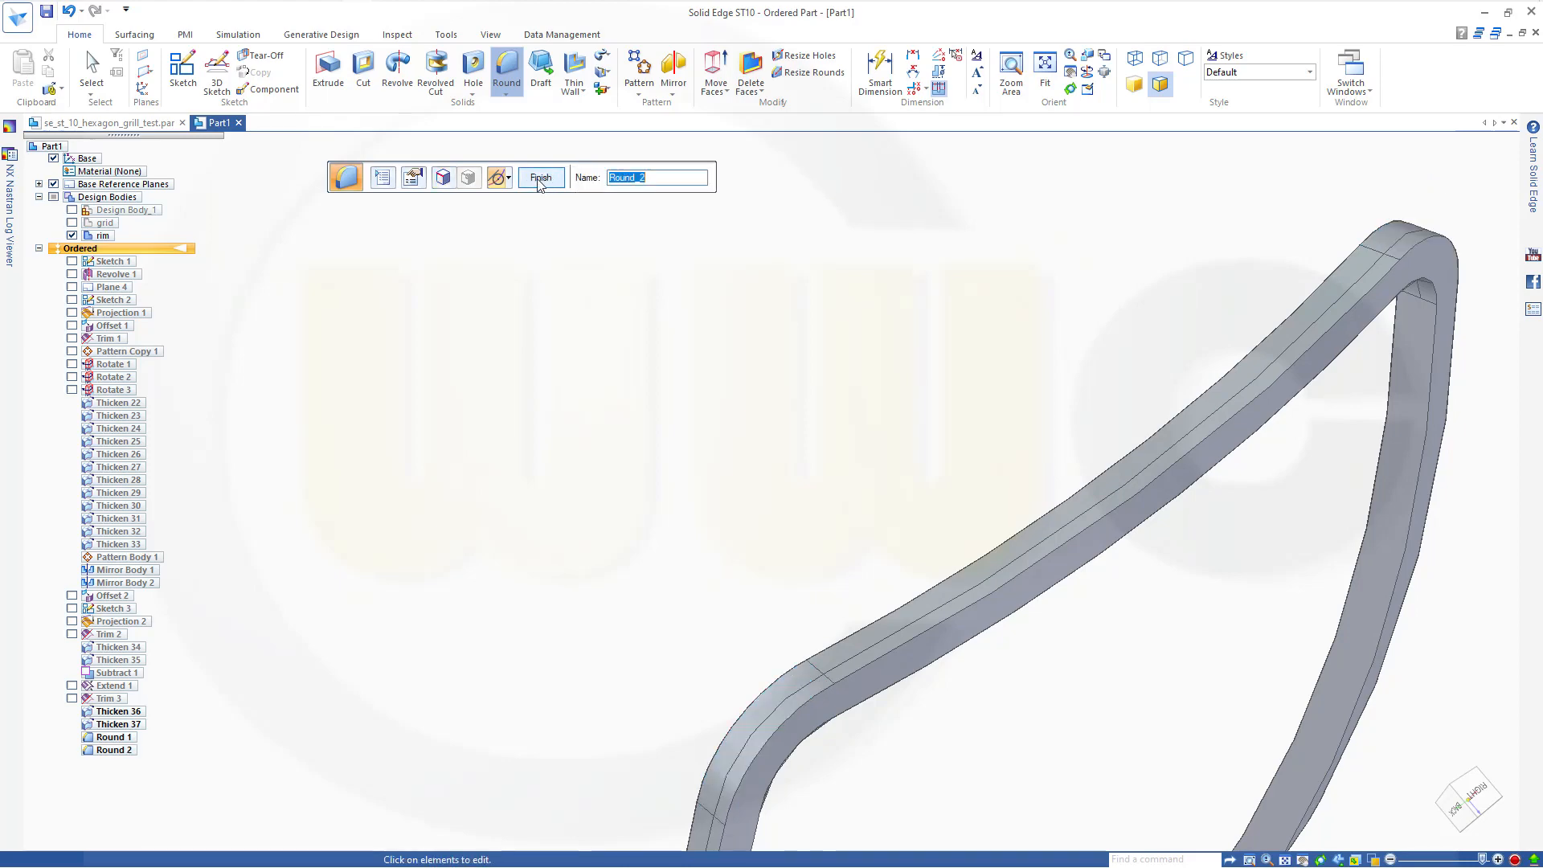
pyautogui.click(538, 178)
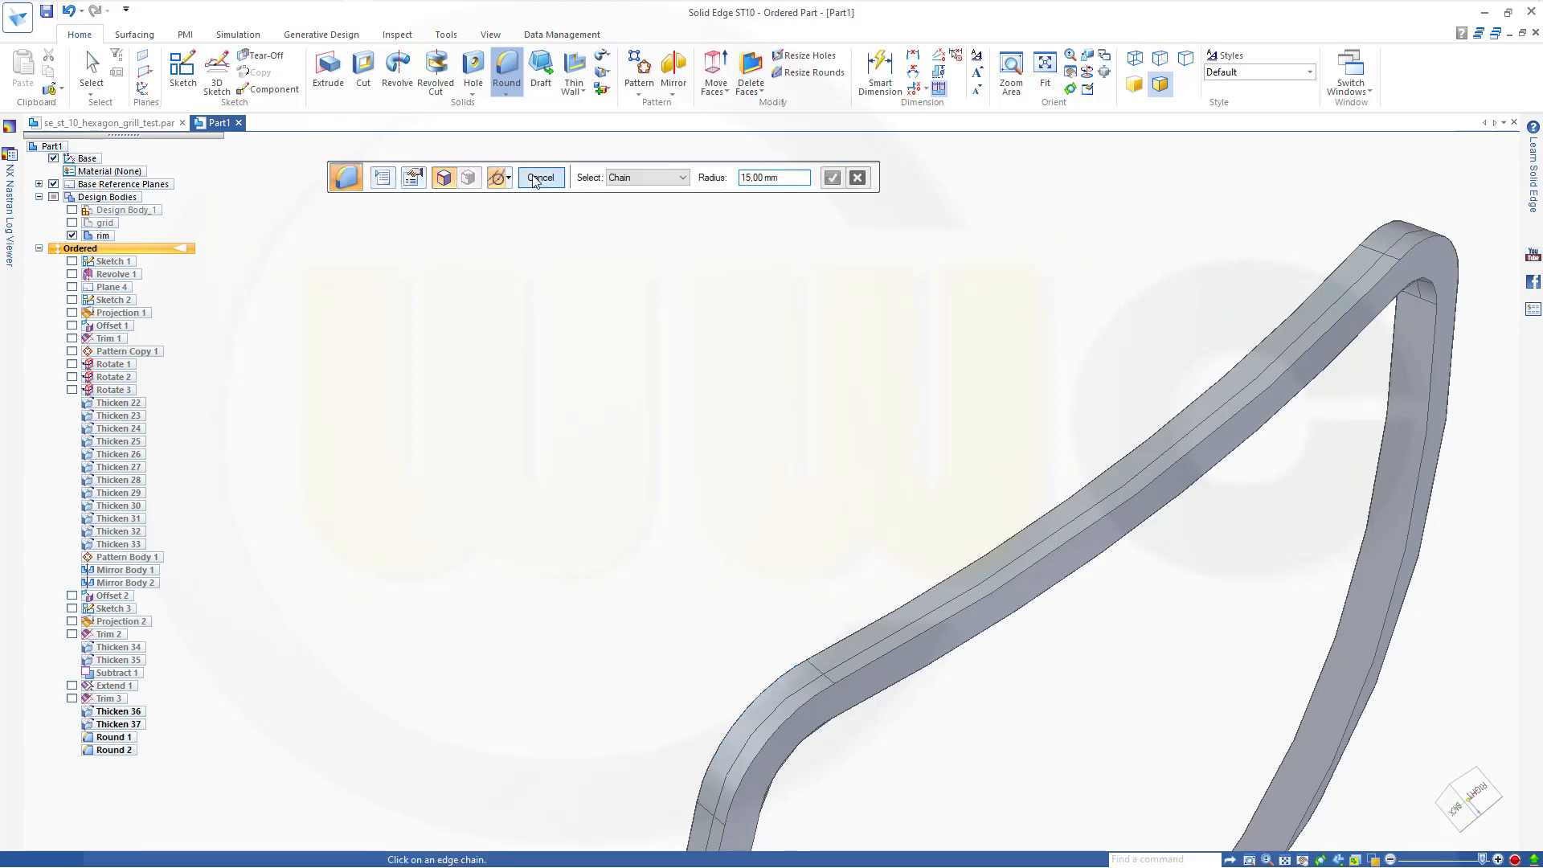
pyautogui.press('Escape')
# Show the grid body together with the rounded rim and examine how they fit from several angles.
pyautogui.scroll(-4, 882, 418)
pyautogui.scroll(-1, 1057, 537)
pyautogui.moveTo(1016, 514); pyautogui.dragTo(879, 355, button='middle')
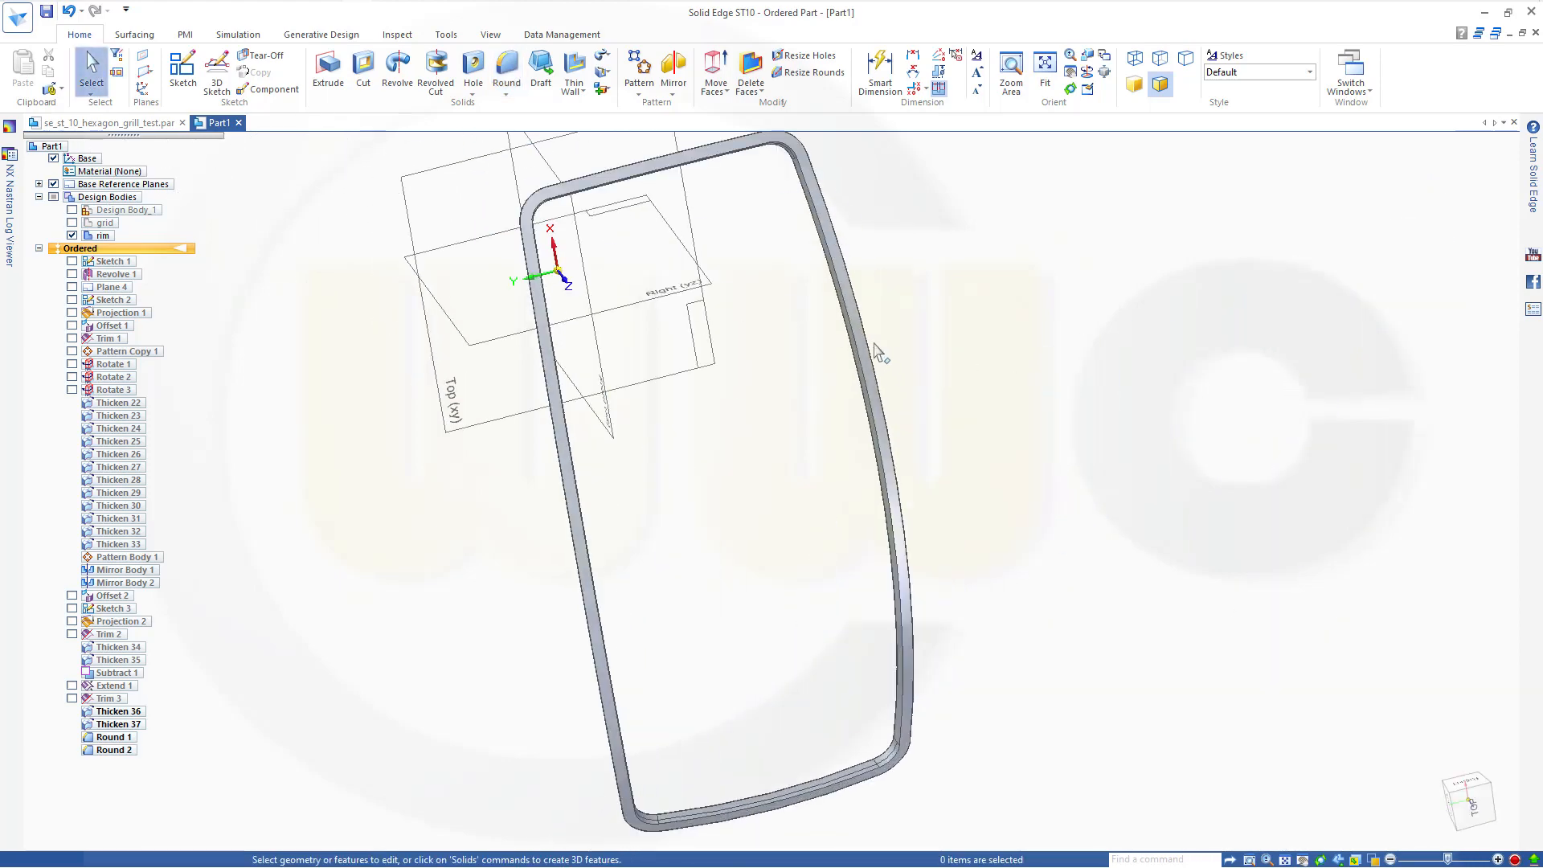
pyautogui.moveTo(783, 338); pyautogui.dragTo(383, 296, button='middle')
pyautogui.click(73, 223)
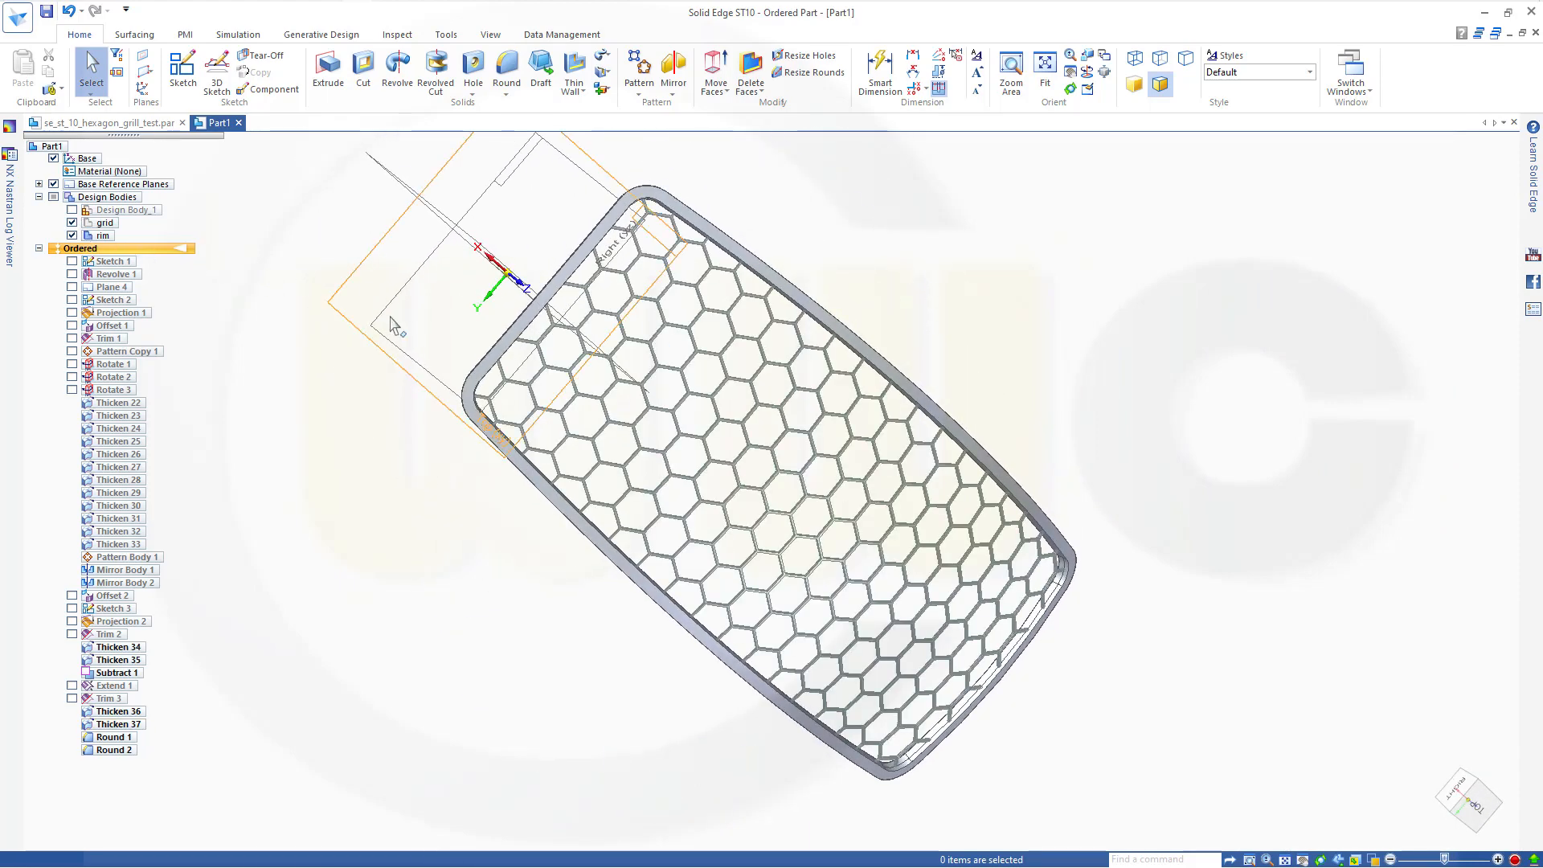
pyautogui.moveTo(779, 335); pyautogui.dragTo(763, 391, button='middle')
pyautogui.scroll(2, 768, 392)
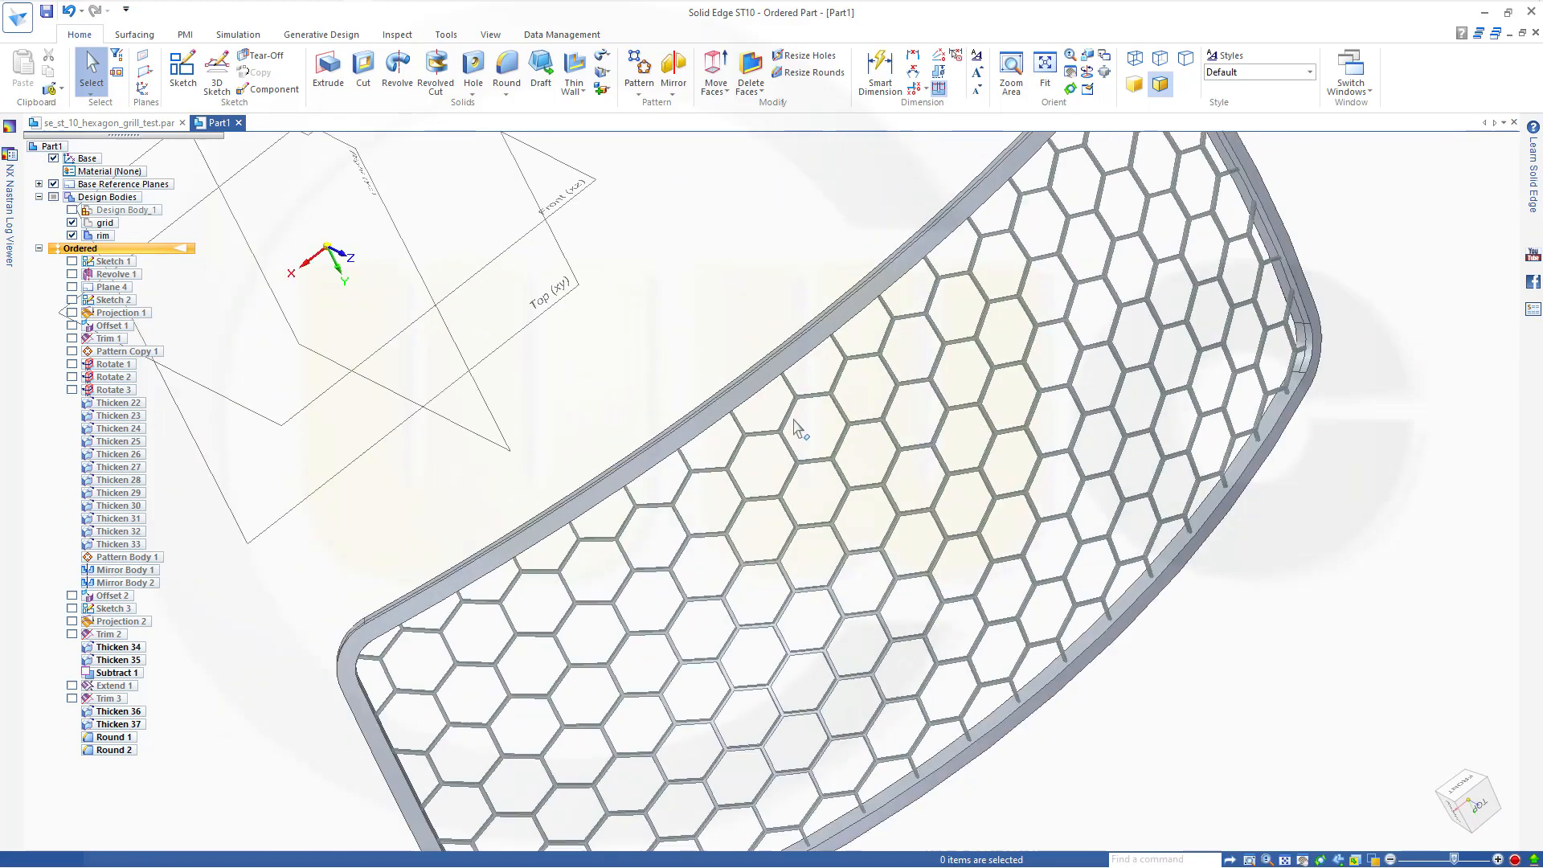
pyautogui.scroll(-5, 812, 434)
pyautogui.moveTo(813, 439); pyautogui.dragTo(410, 265, button='middle')
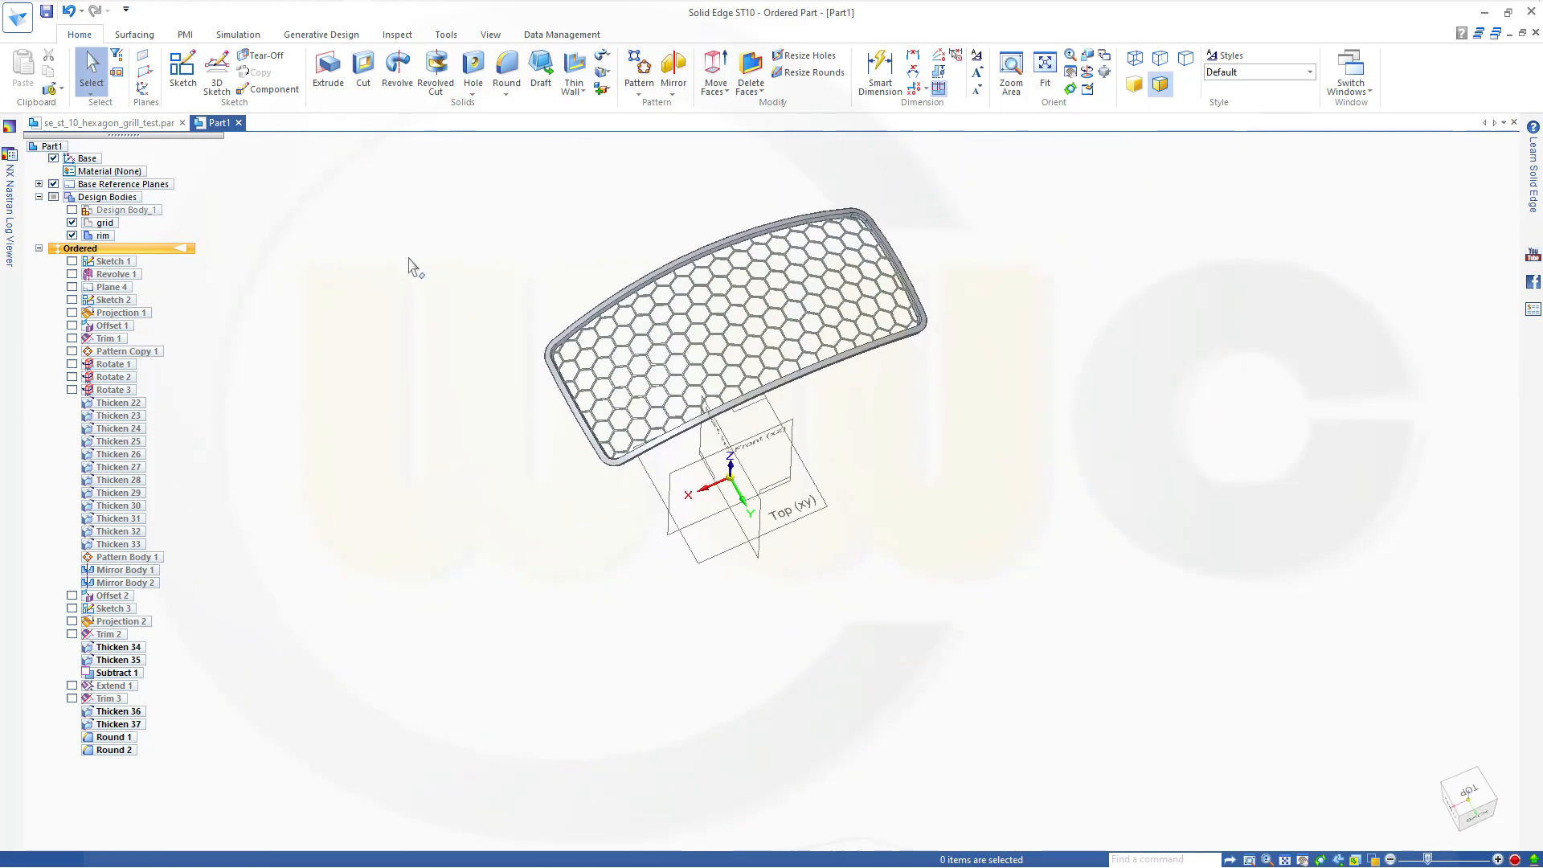
# Hide the grid and rim design bodies and show the trimmed border surface.
pyautogui.click(72, 223)
pyautogui.click(72, 235)
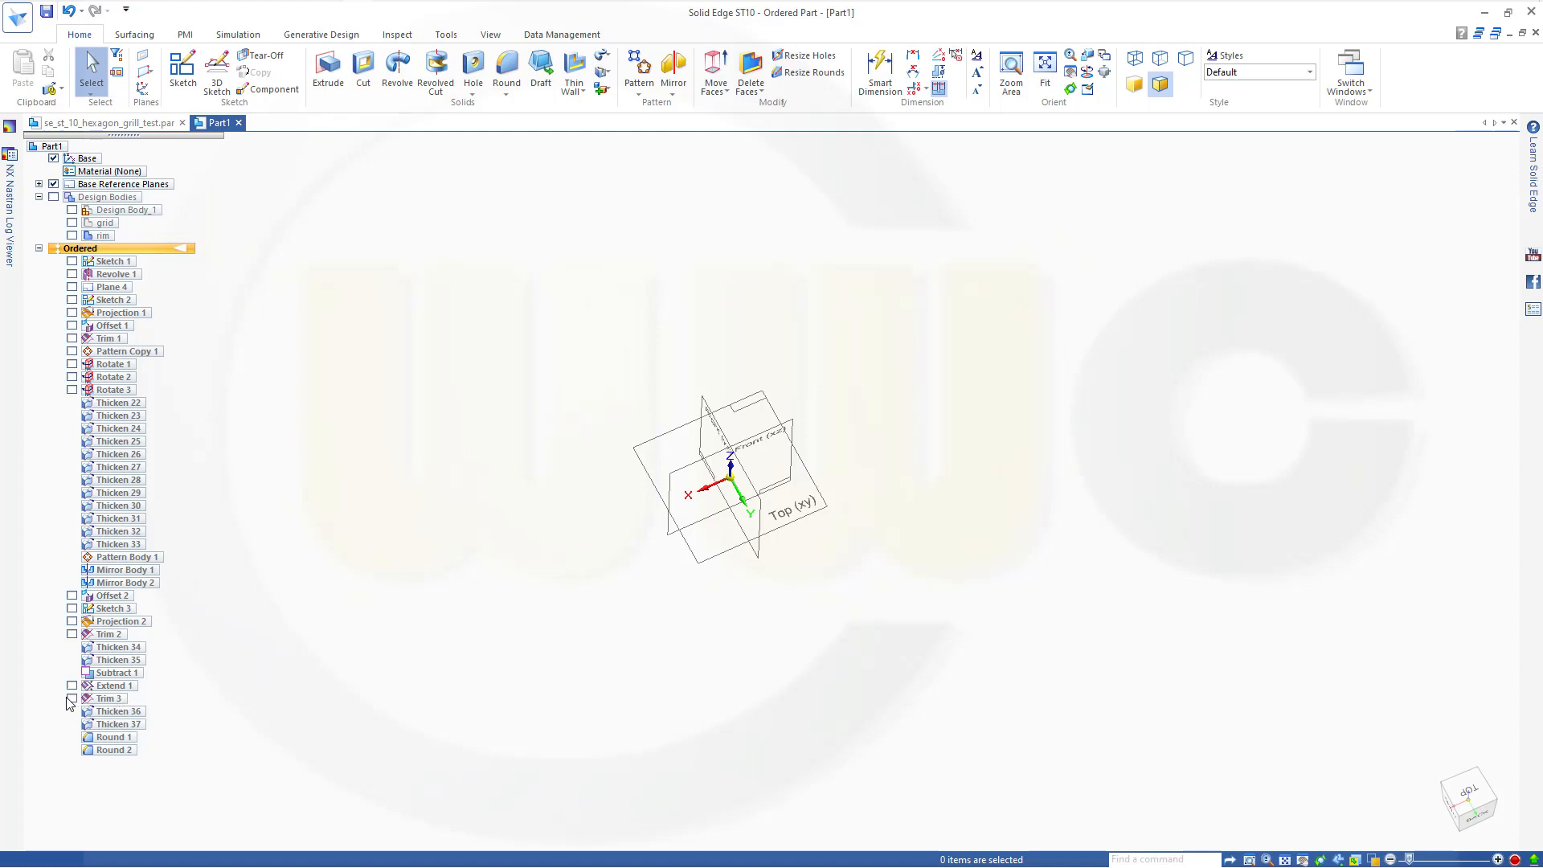
pyautogui.click(73, 634)
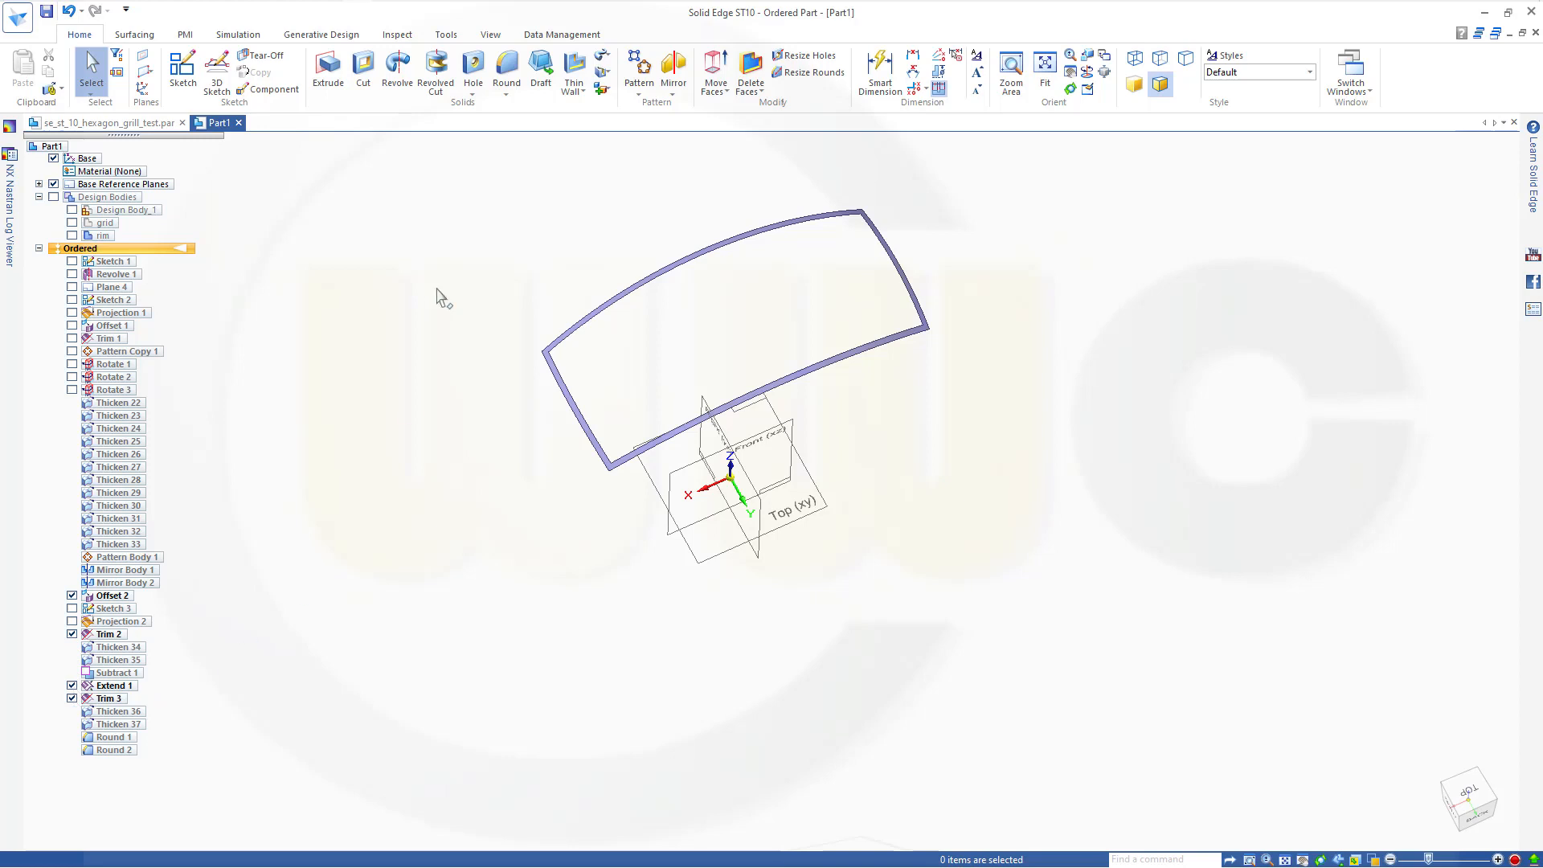
pyautogui.scroll(3, 672, 193)
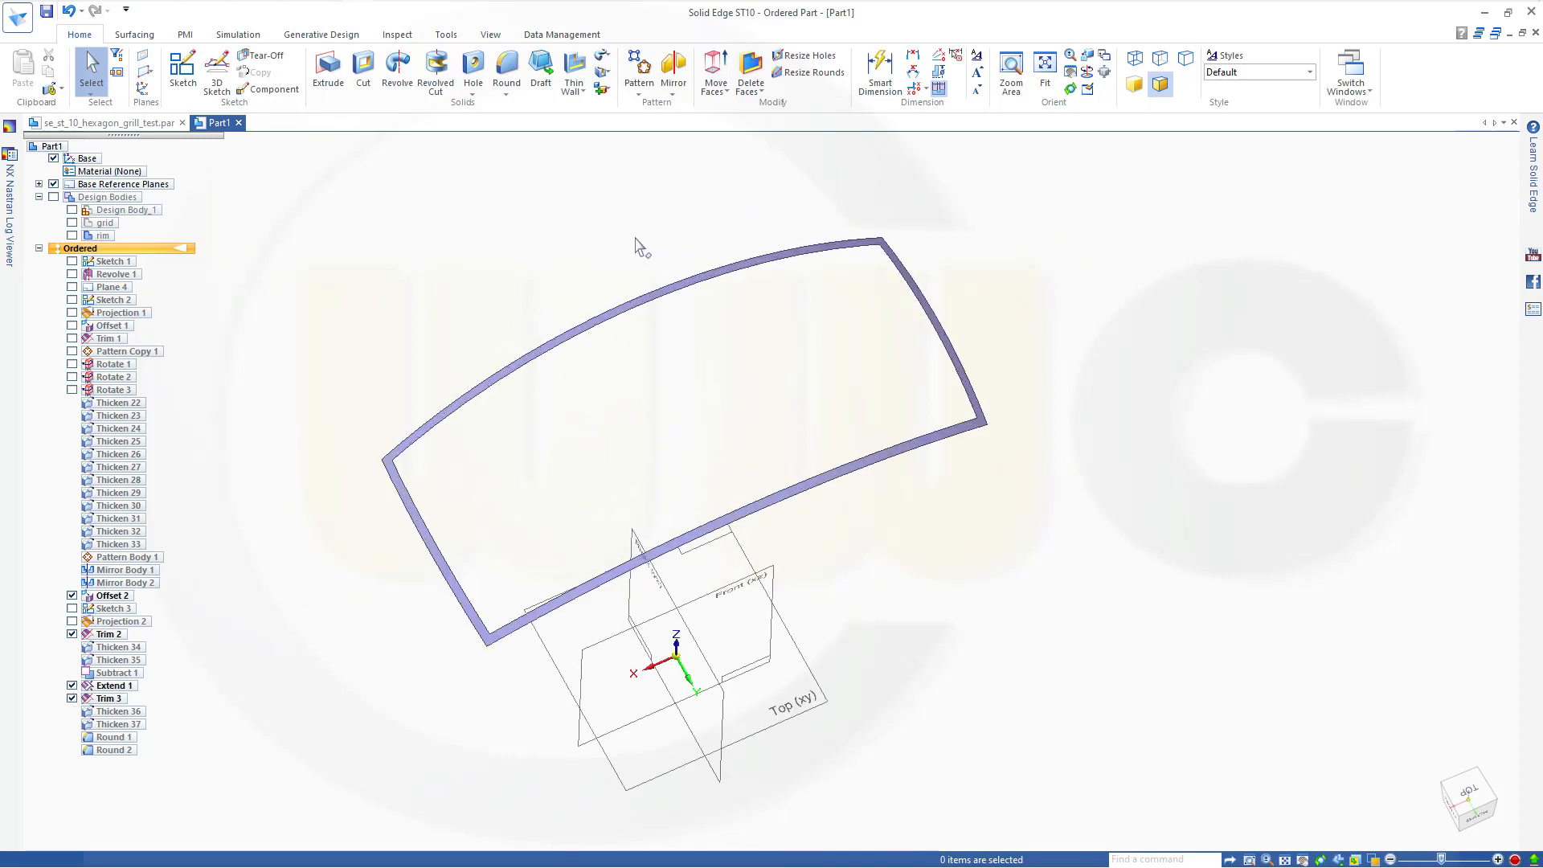
# Extend all outer edges of the border surface outward by 20 mm.
pyautogui.click(134, 35)
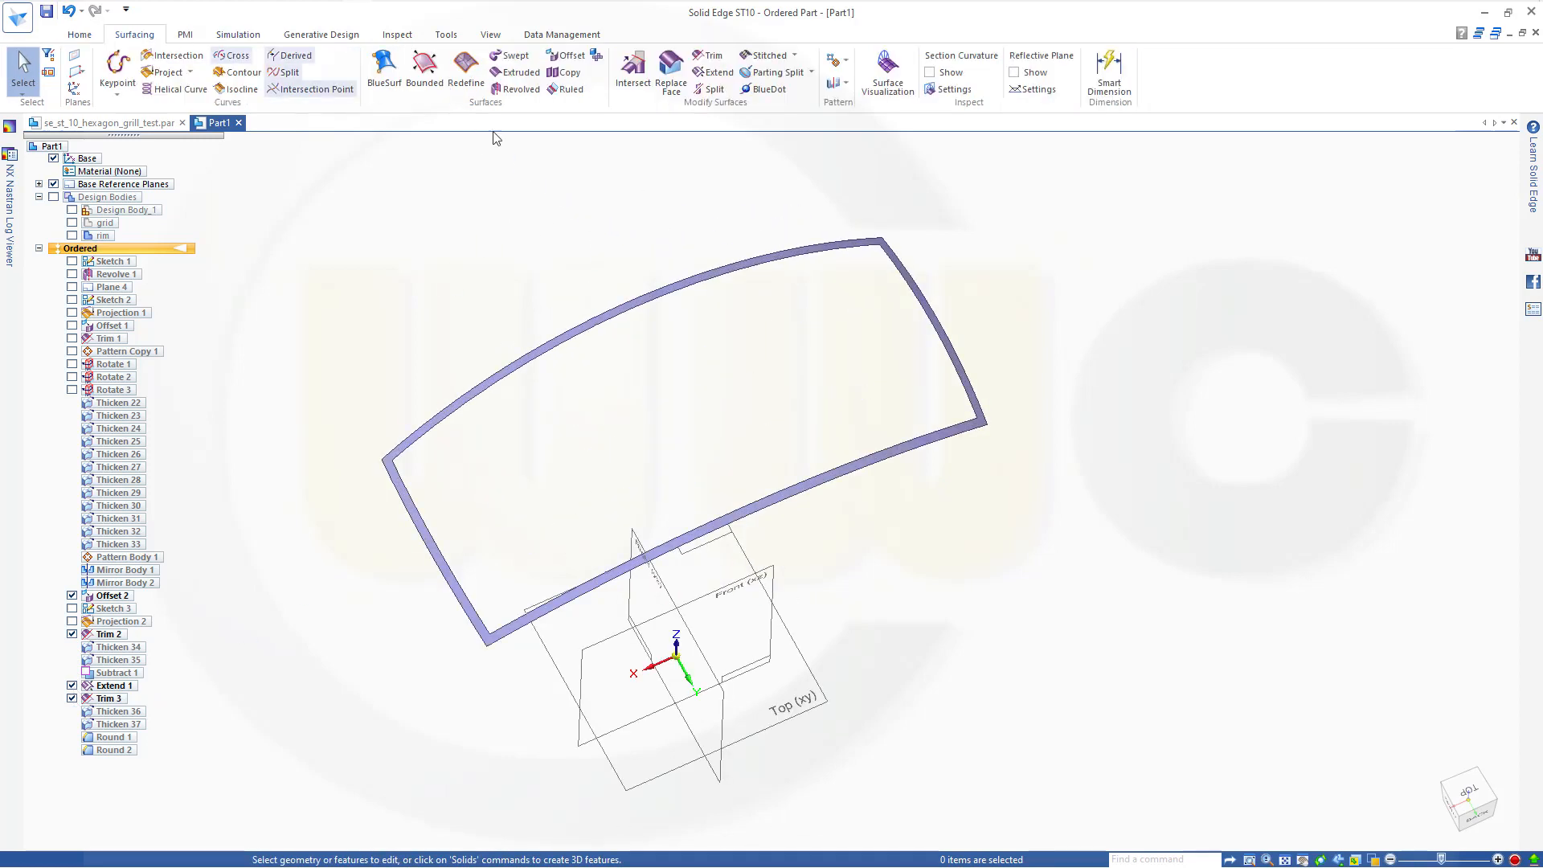
pyautogui.click(713, 72)
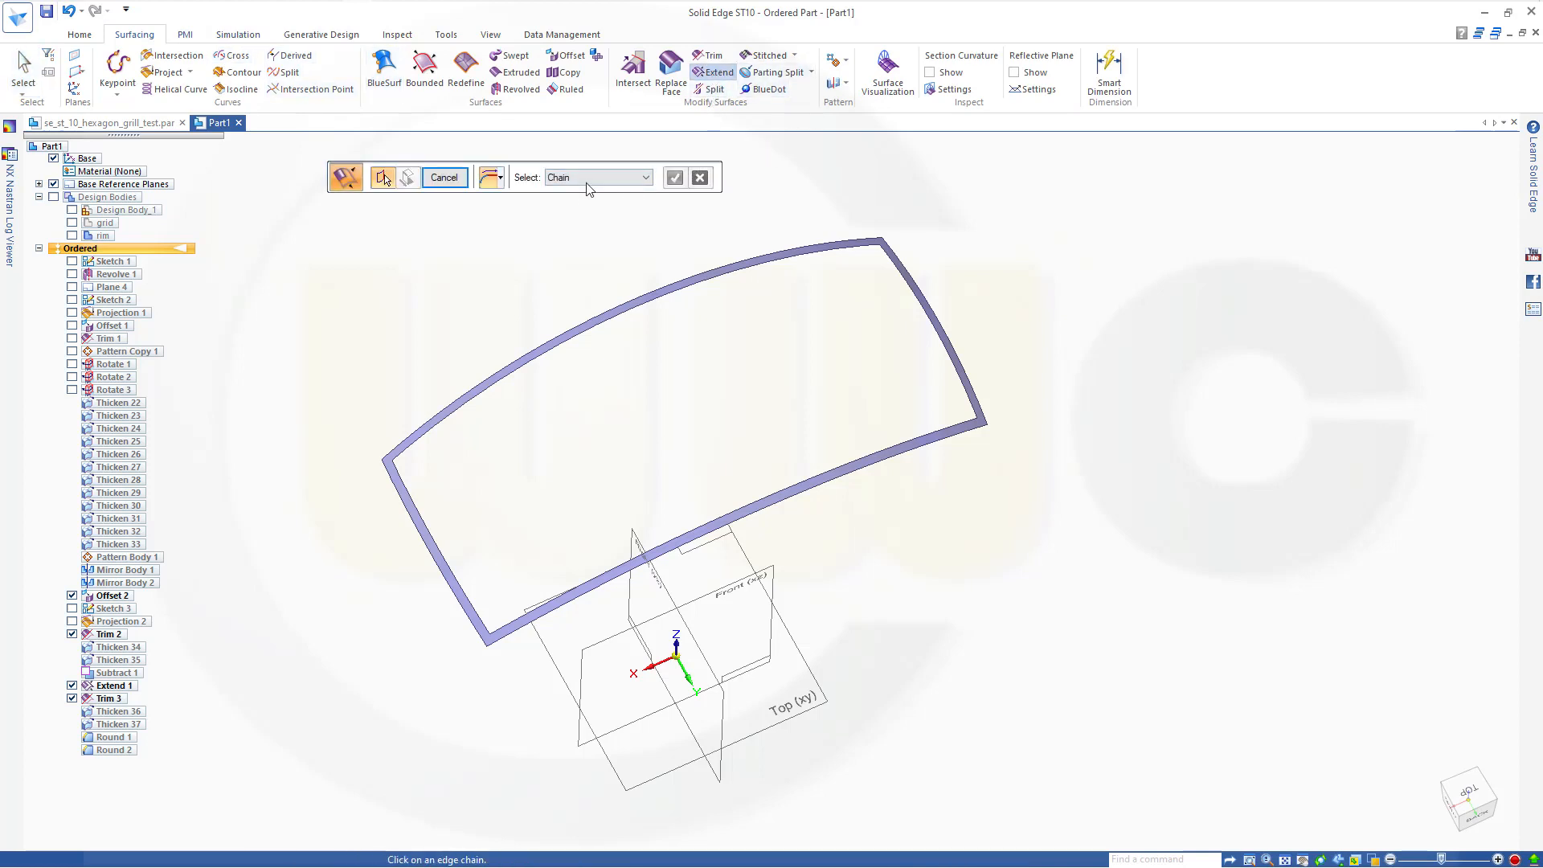
pyautogui.click(406, 518)
pyautogui.click(964, 366)
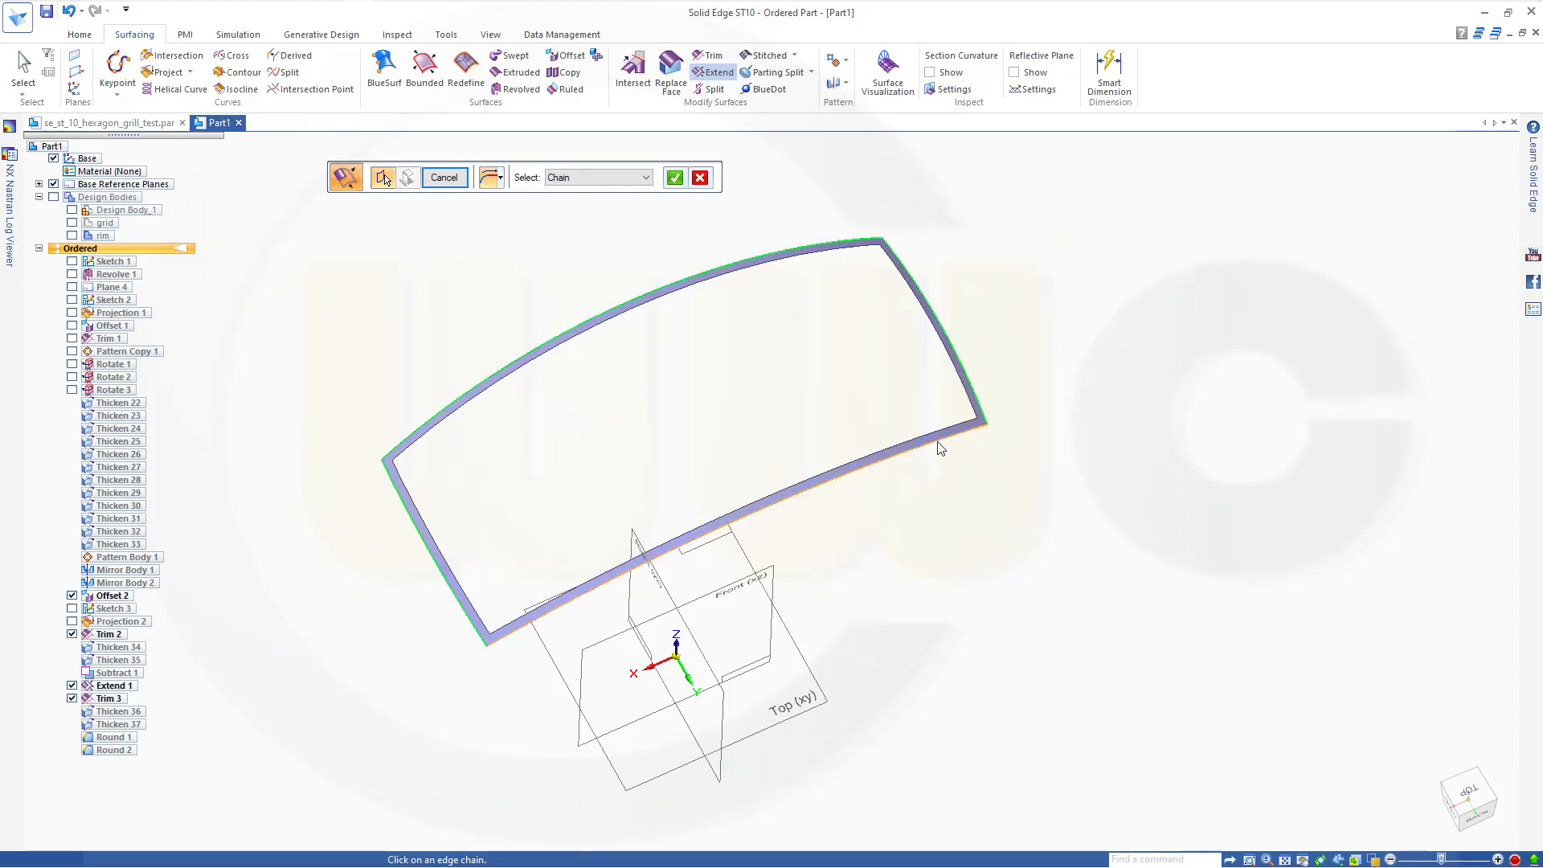
pyautogui.click(933, 445)
pyautogui.rightClick(802, 193)
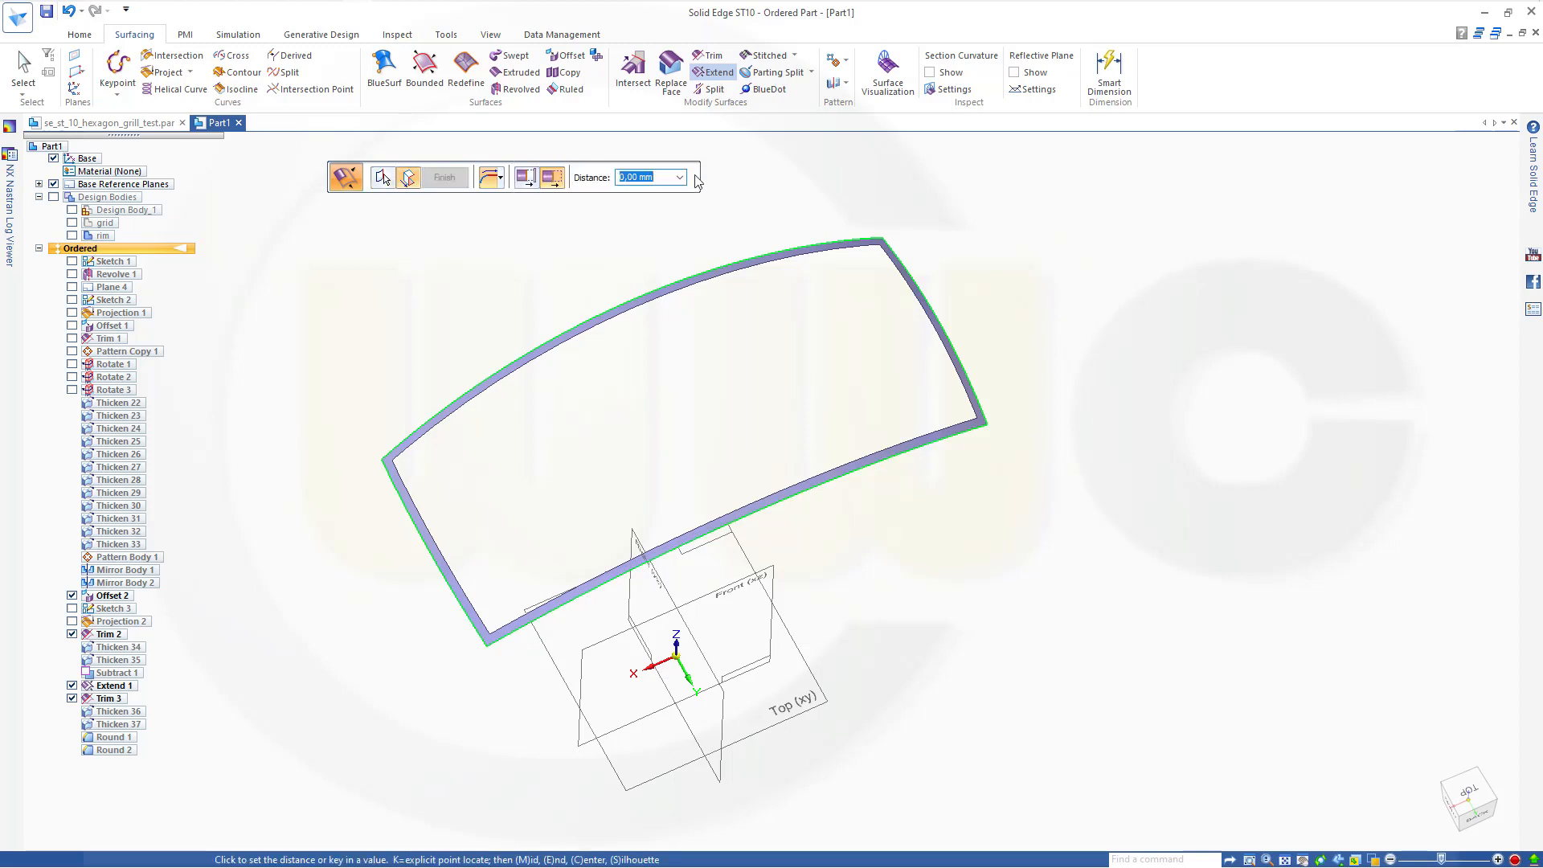
pyautogui.write('20')
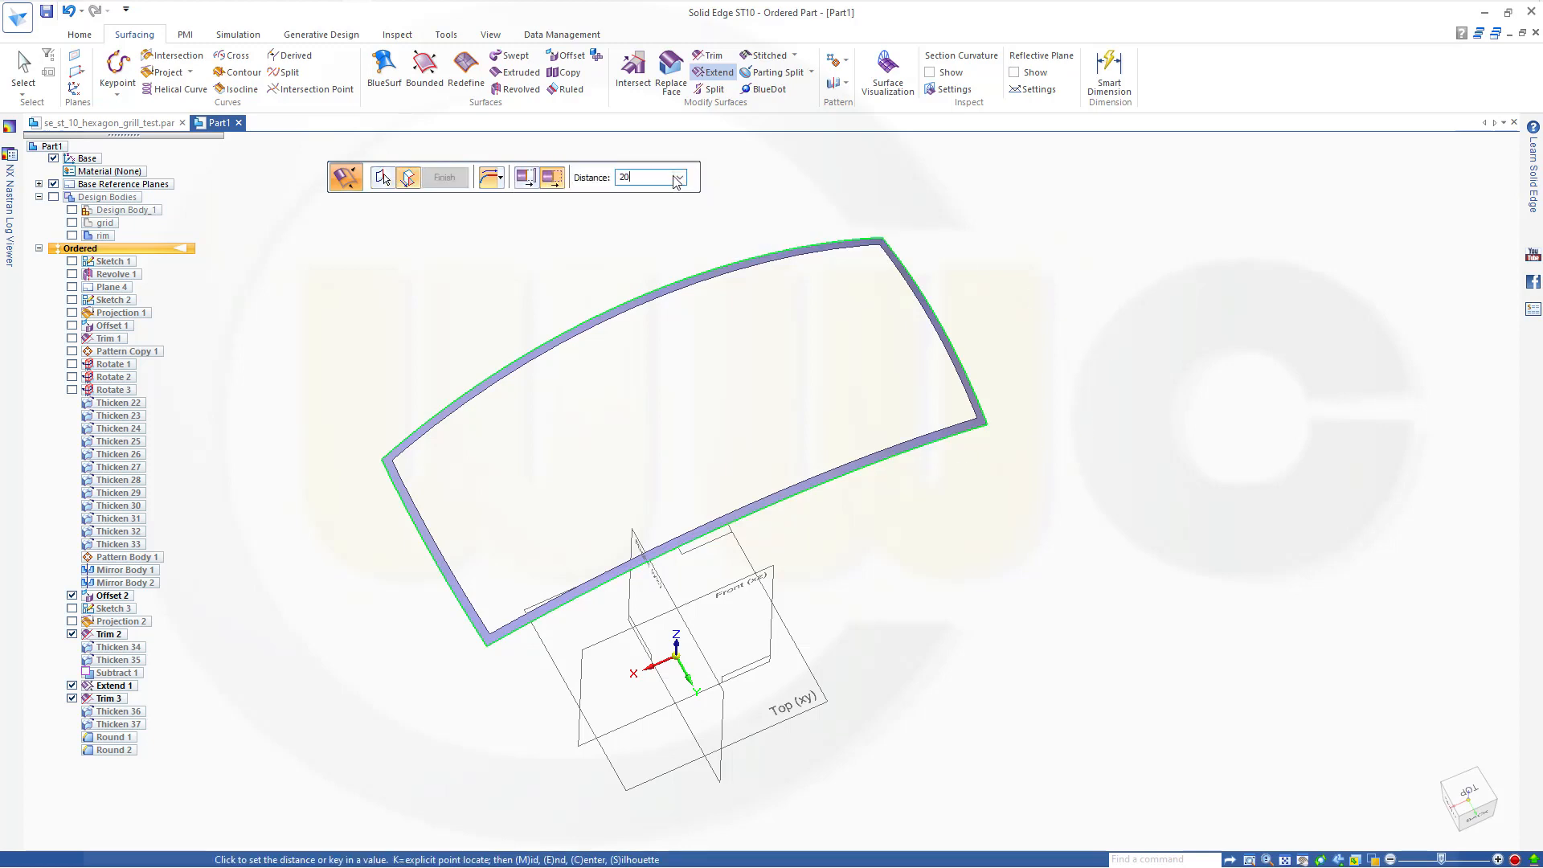
pyautogui.press('Return')
pyautogui.click(1110, 283)
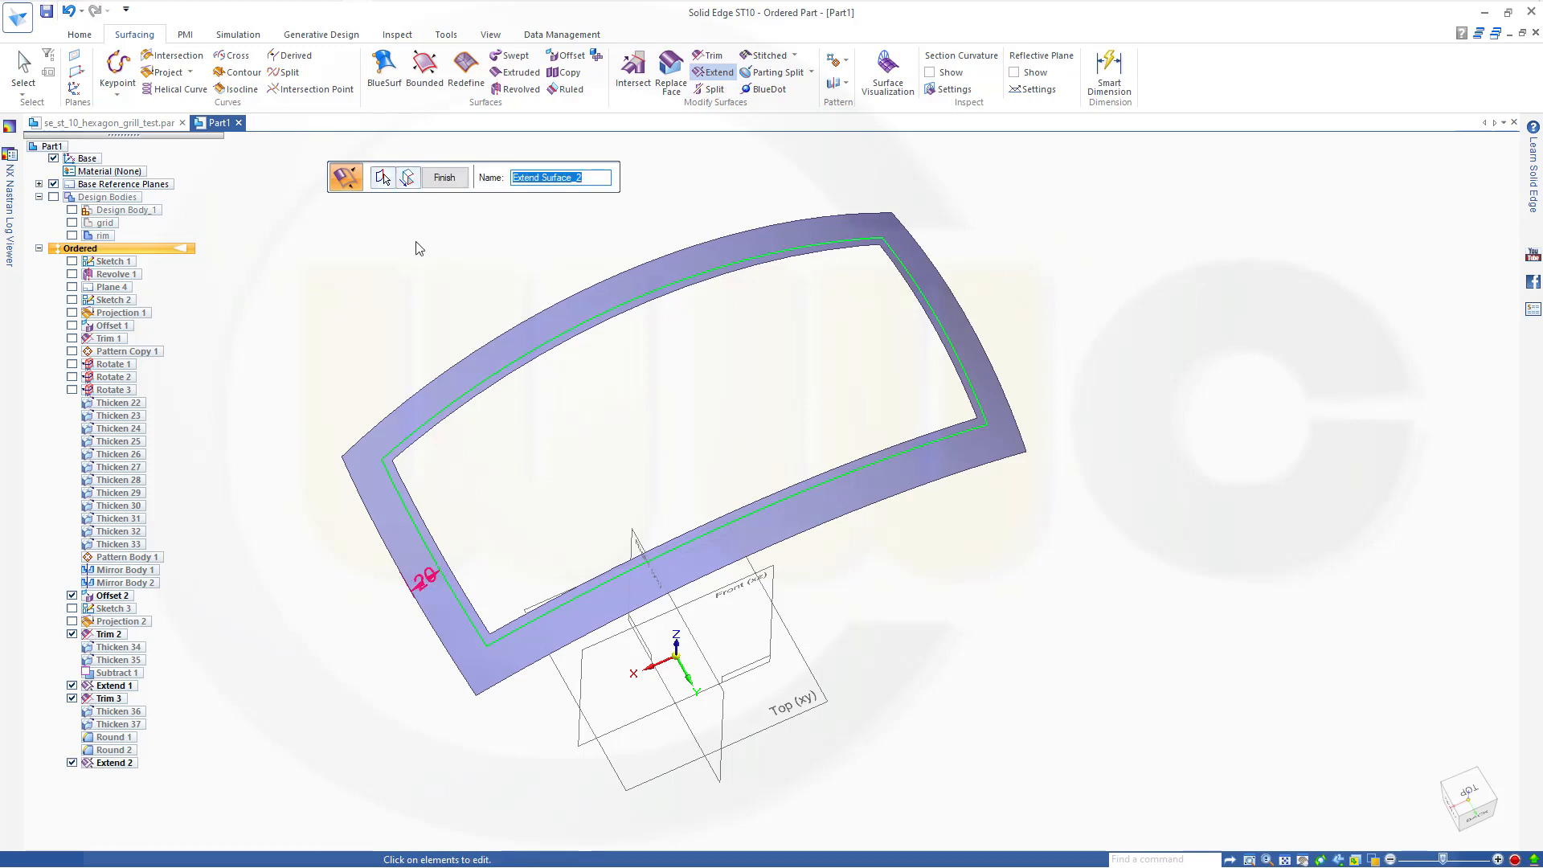
pyautogui.click(443, 177)
pyautogui.press('Escape')
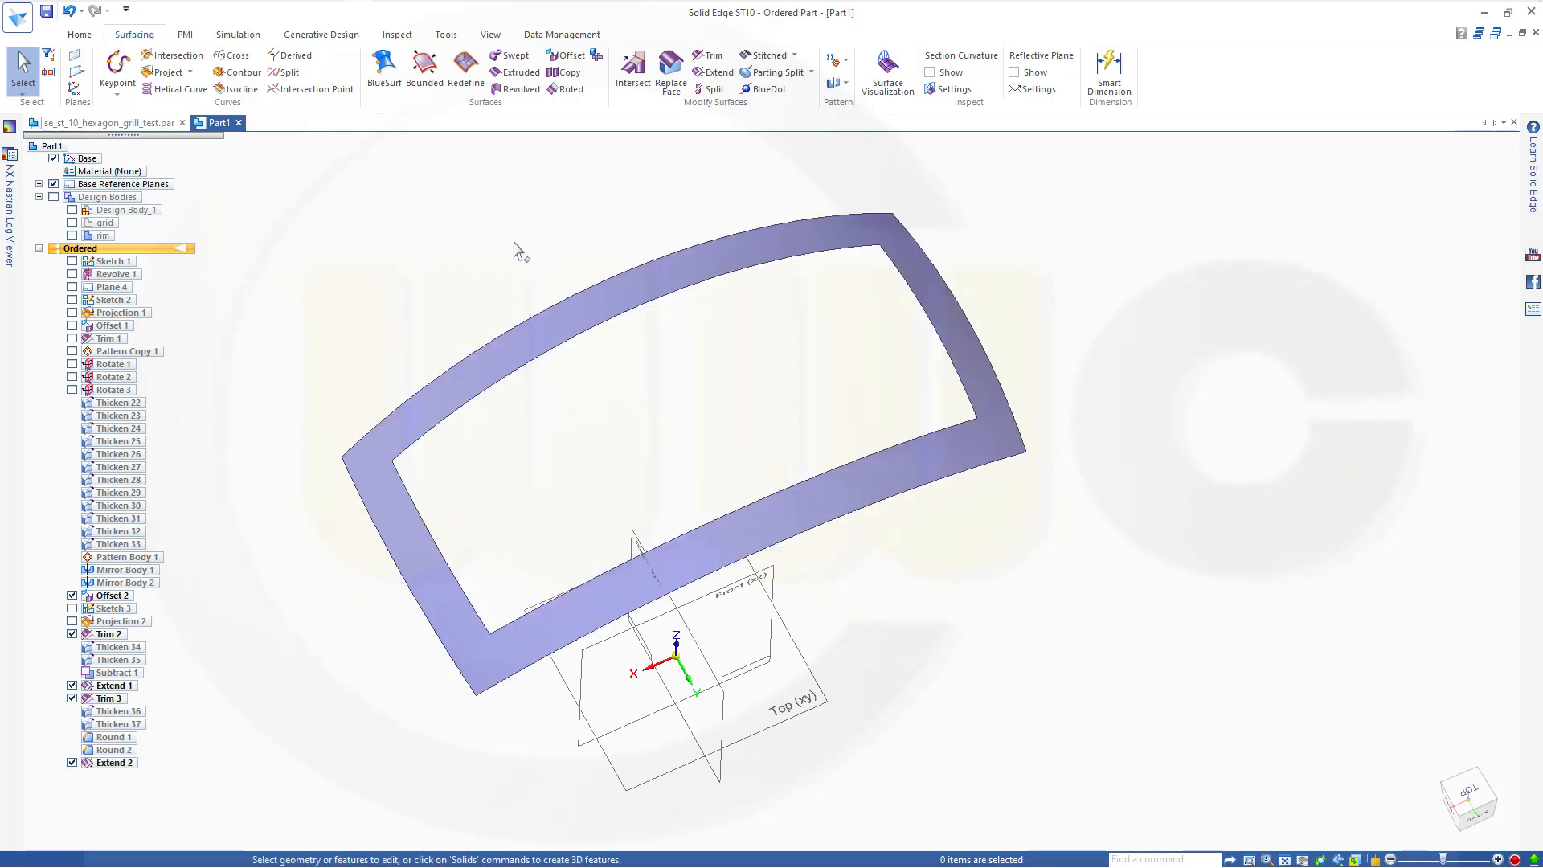
pyautogui.moveTo(511, 229); pyautogui.dragTo(490, 189, button='middle')
pyautogui.scroll(-2, 514, 185)
pyautogui.scroll(3, 519, 195)
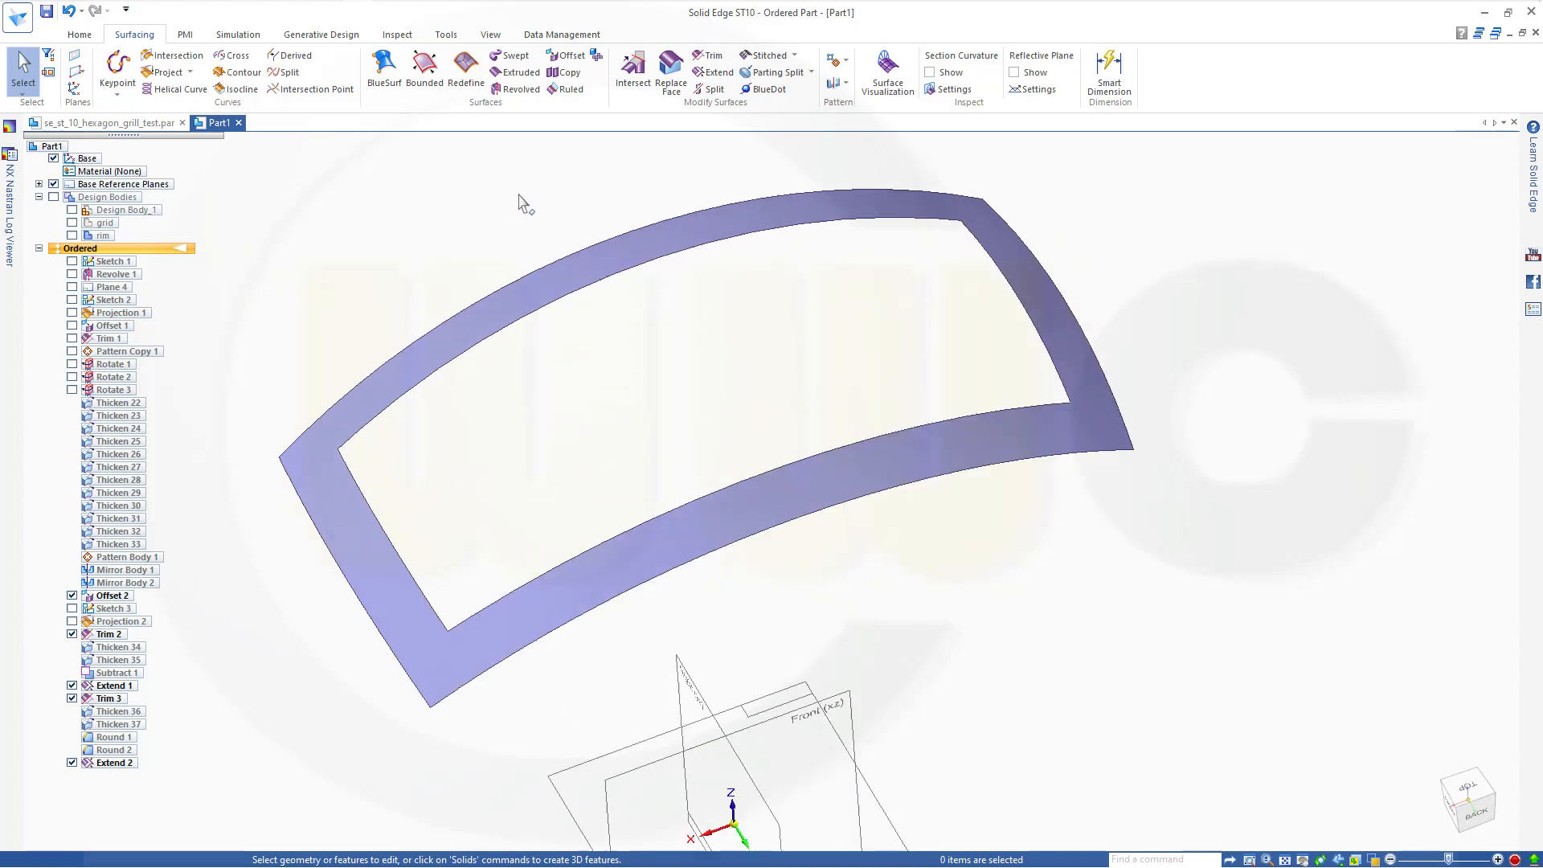
pyautogui.scroll(-1, 526, 205)
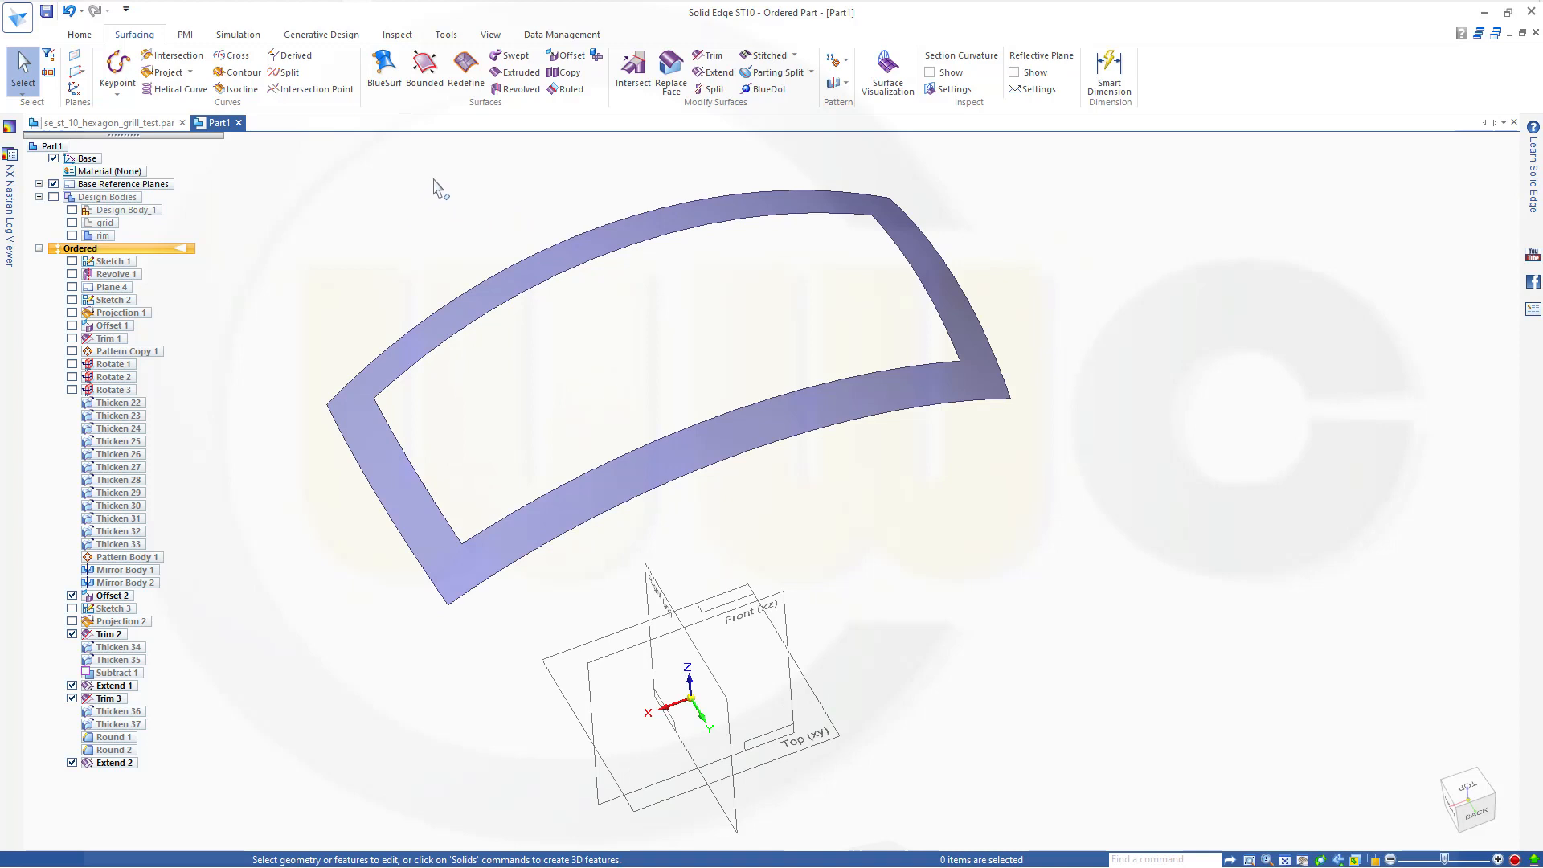
pyautogui.click(85, 36)
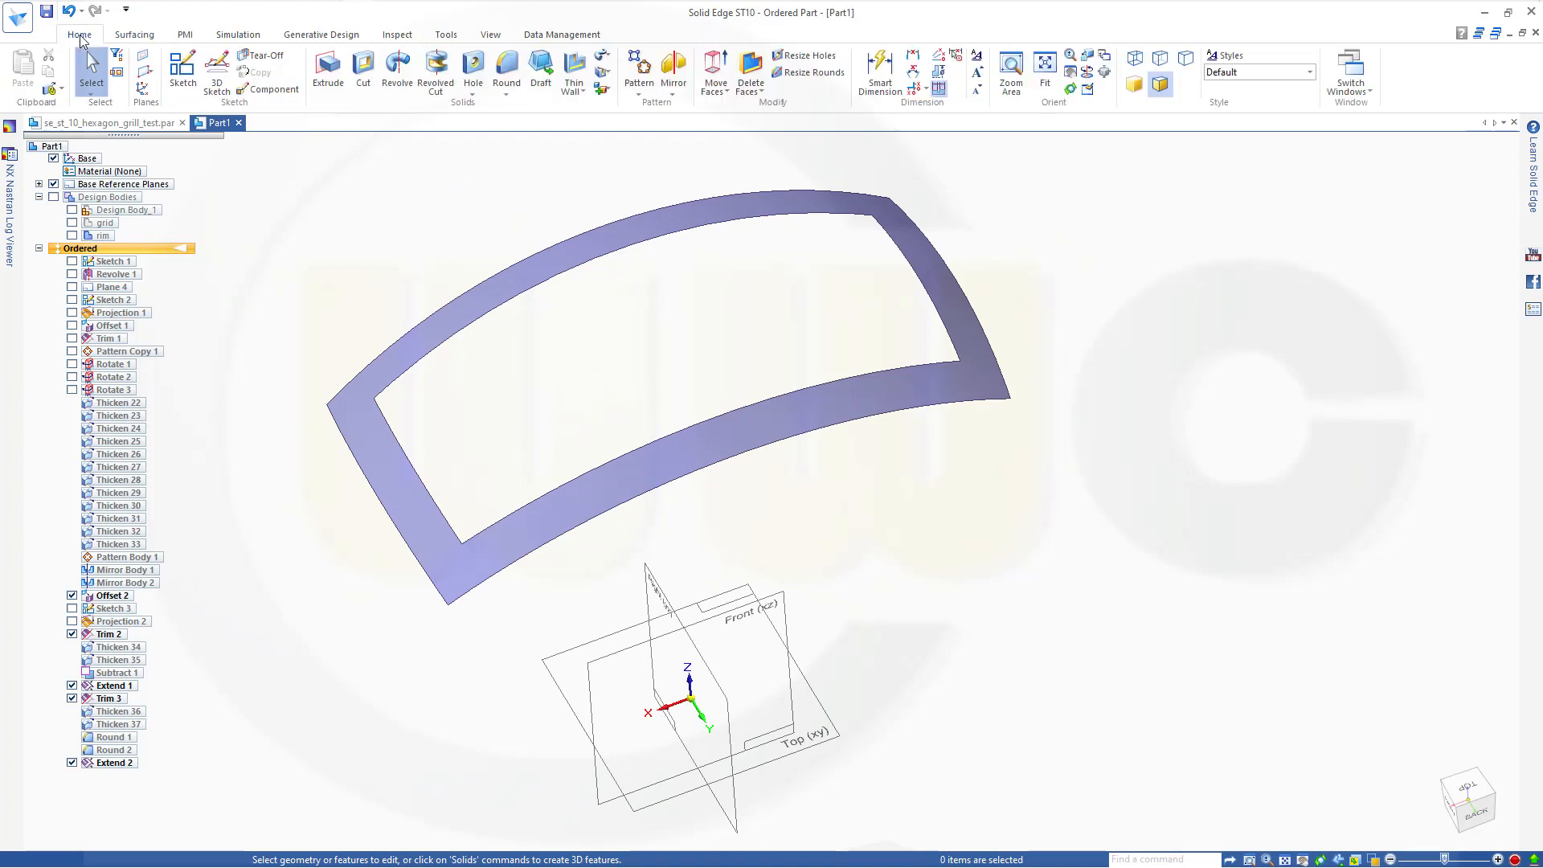
# Add a new part body named plate to the model.
pyautogui.click(603, 90)
pyautogui.click(627, 108)
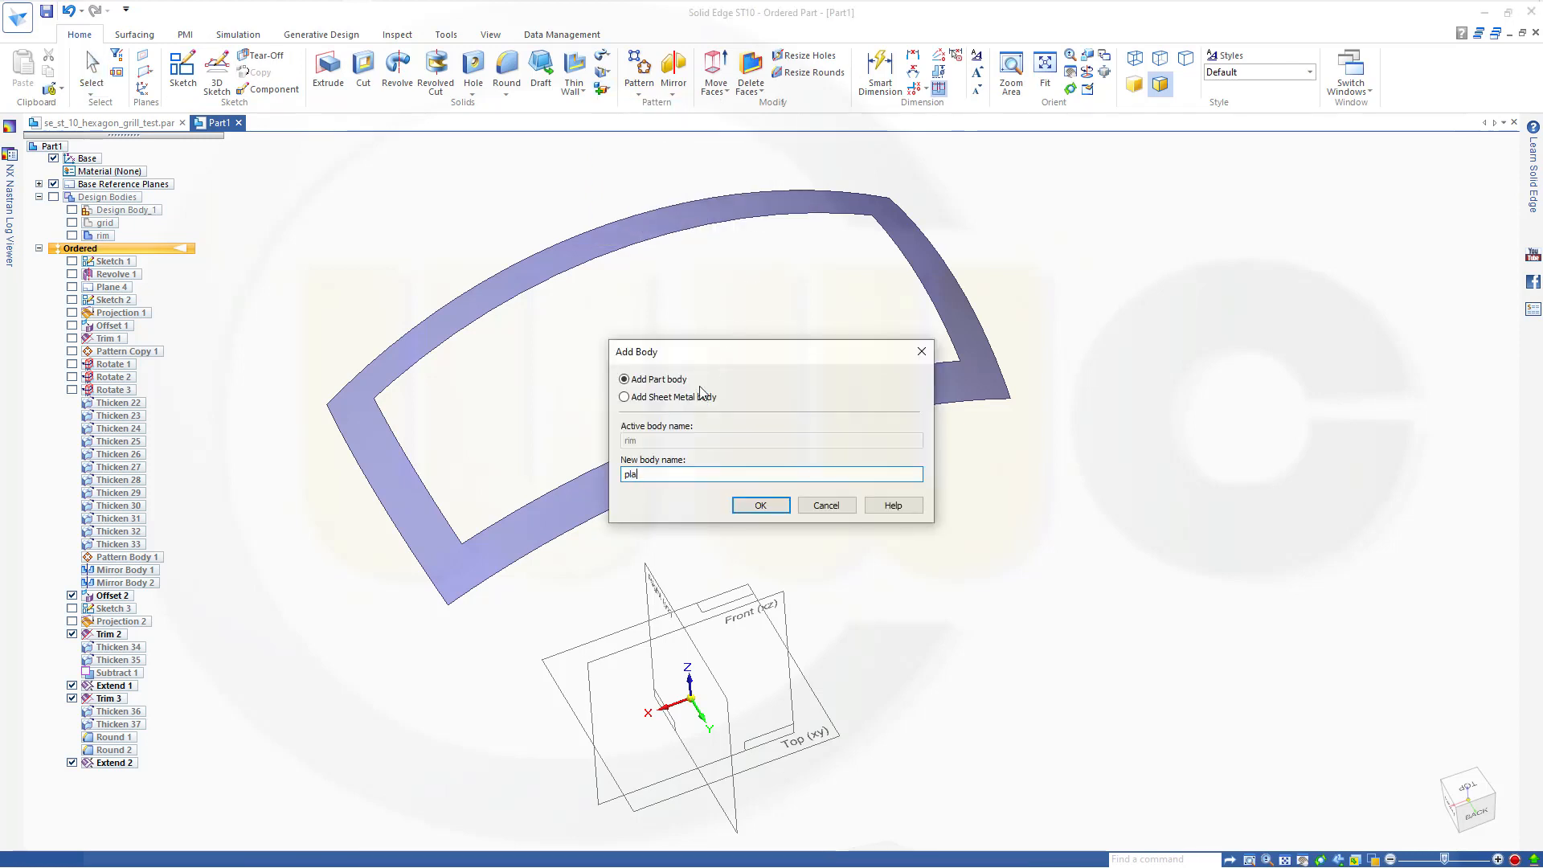
pyautogui.press('Return')
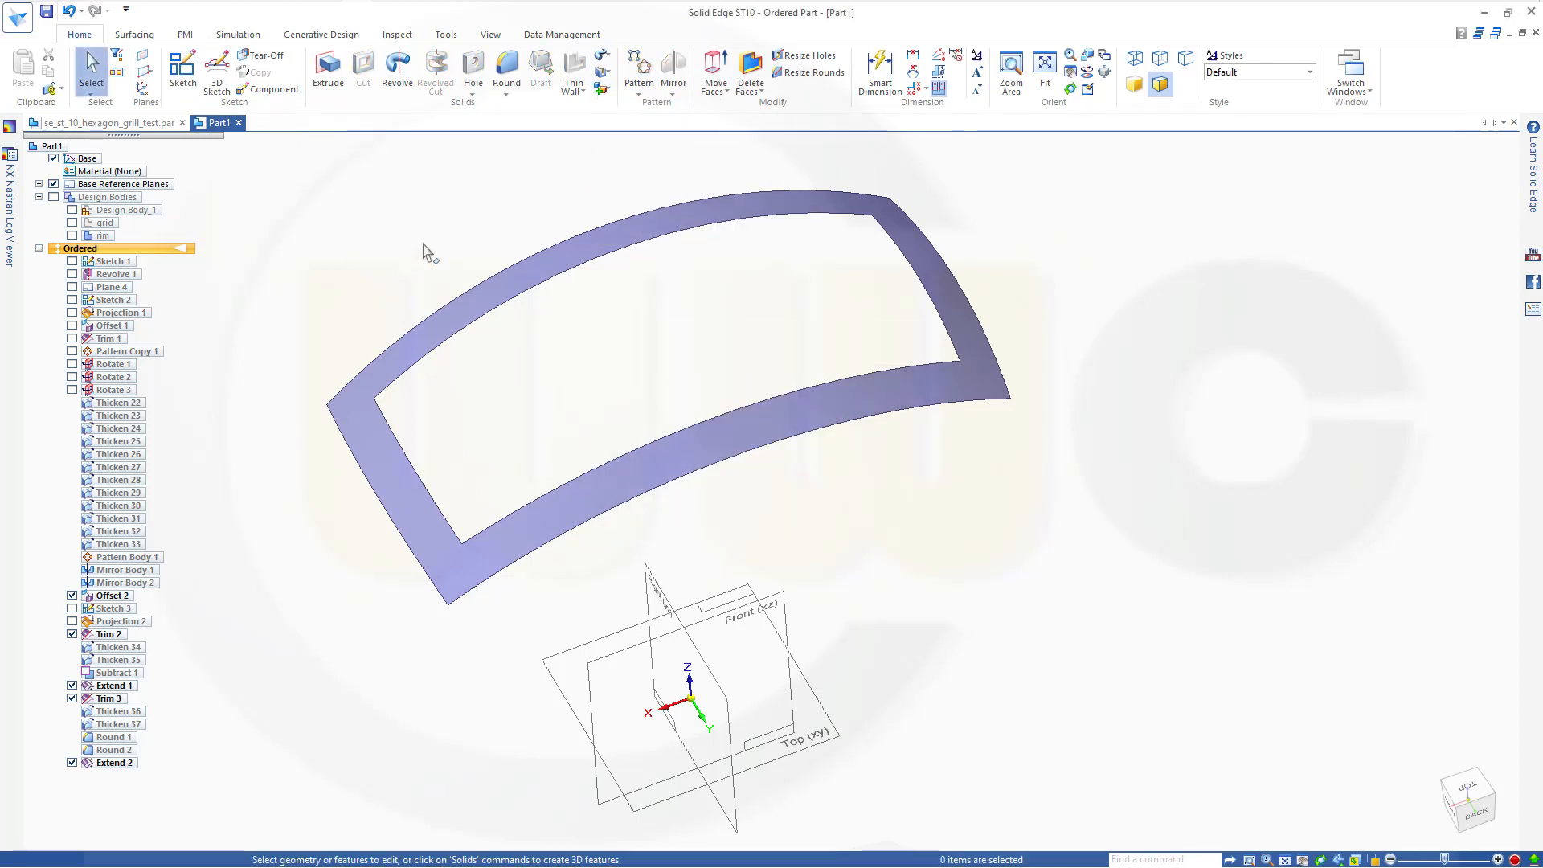
# Thicken the extended border surface 1 mm toward its outer, convex side to form the plate body.
pyautogui.click(603, 56)
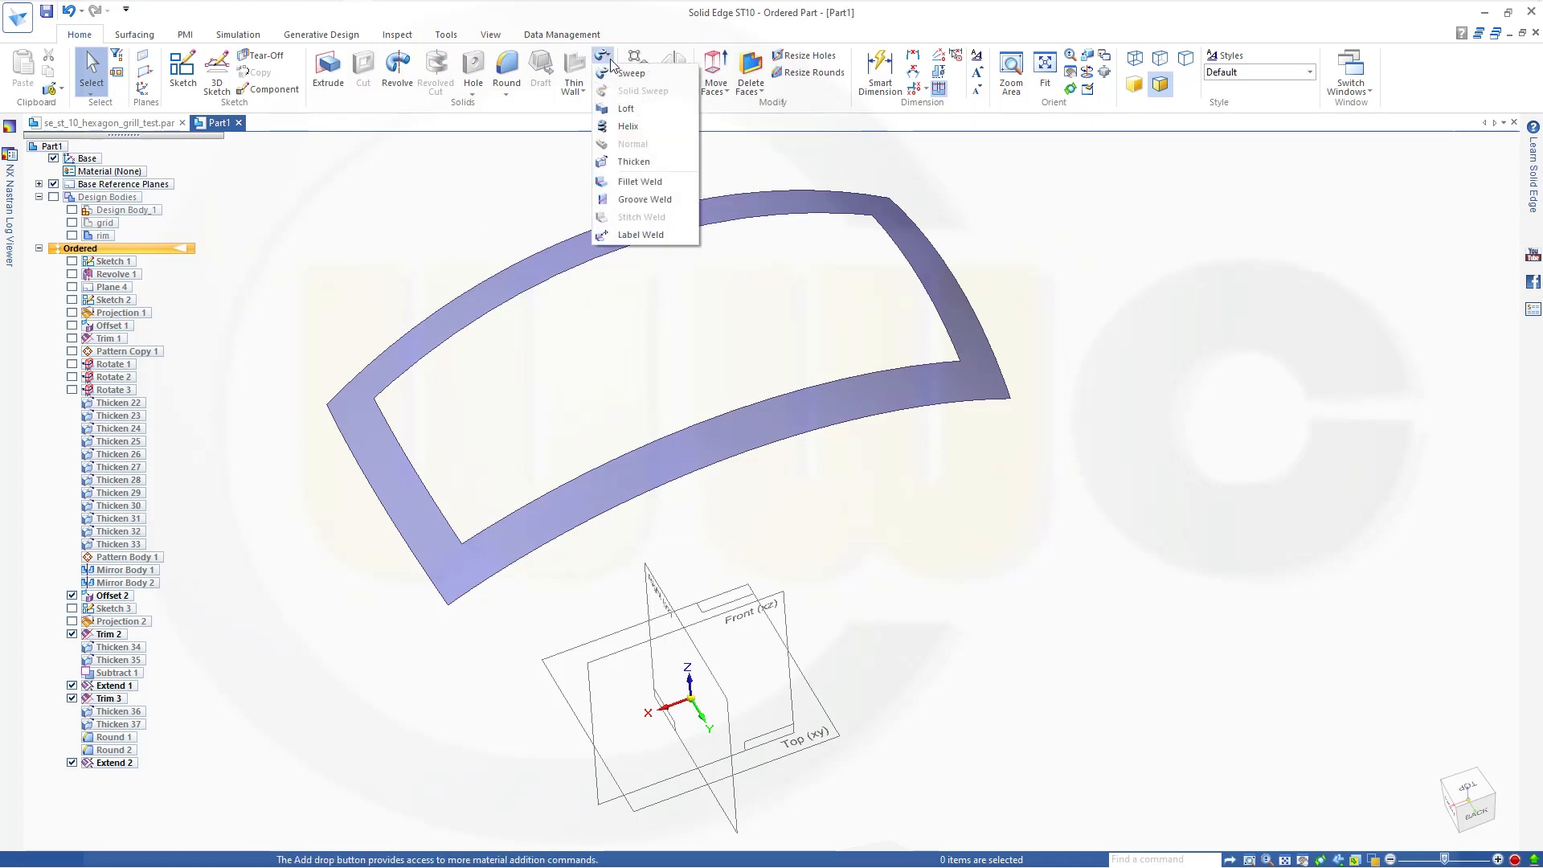
pyautogui.click(634, 161)
pyautogui.click(369, 452)
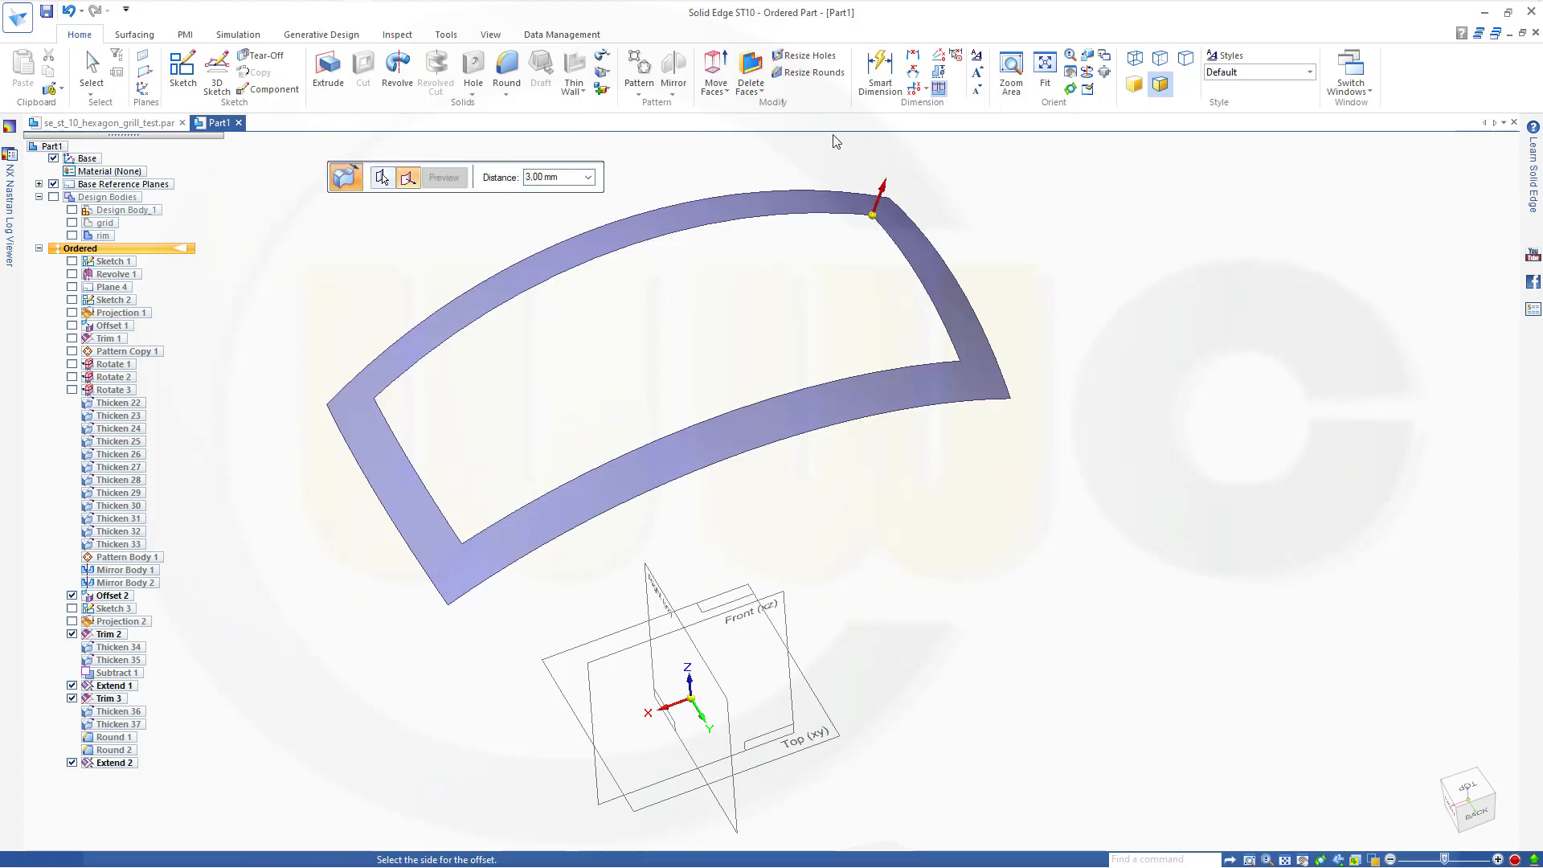
pyautogui.click(858, 150)
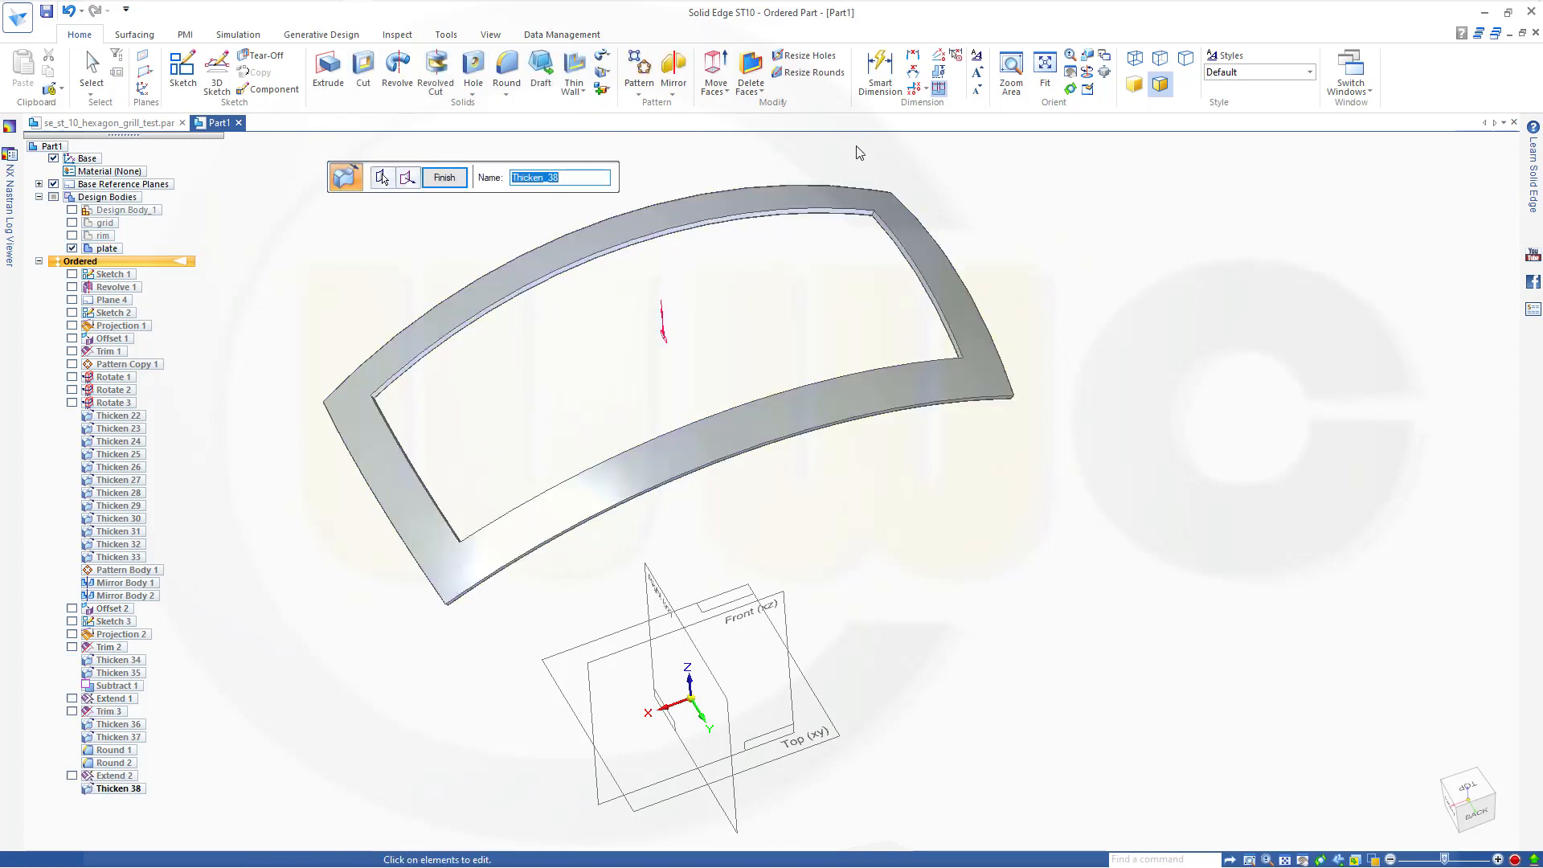
pyautogui.click(408, 178)
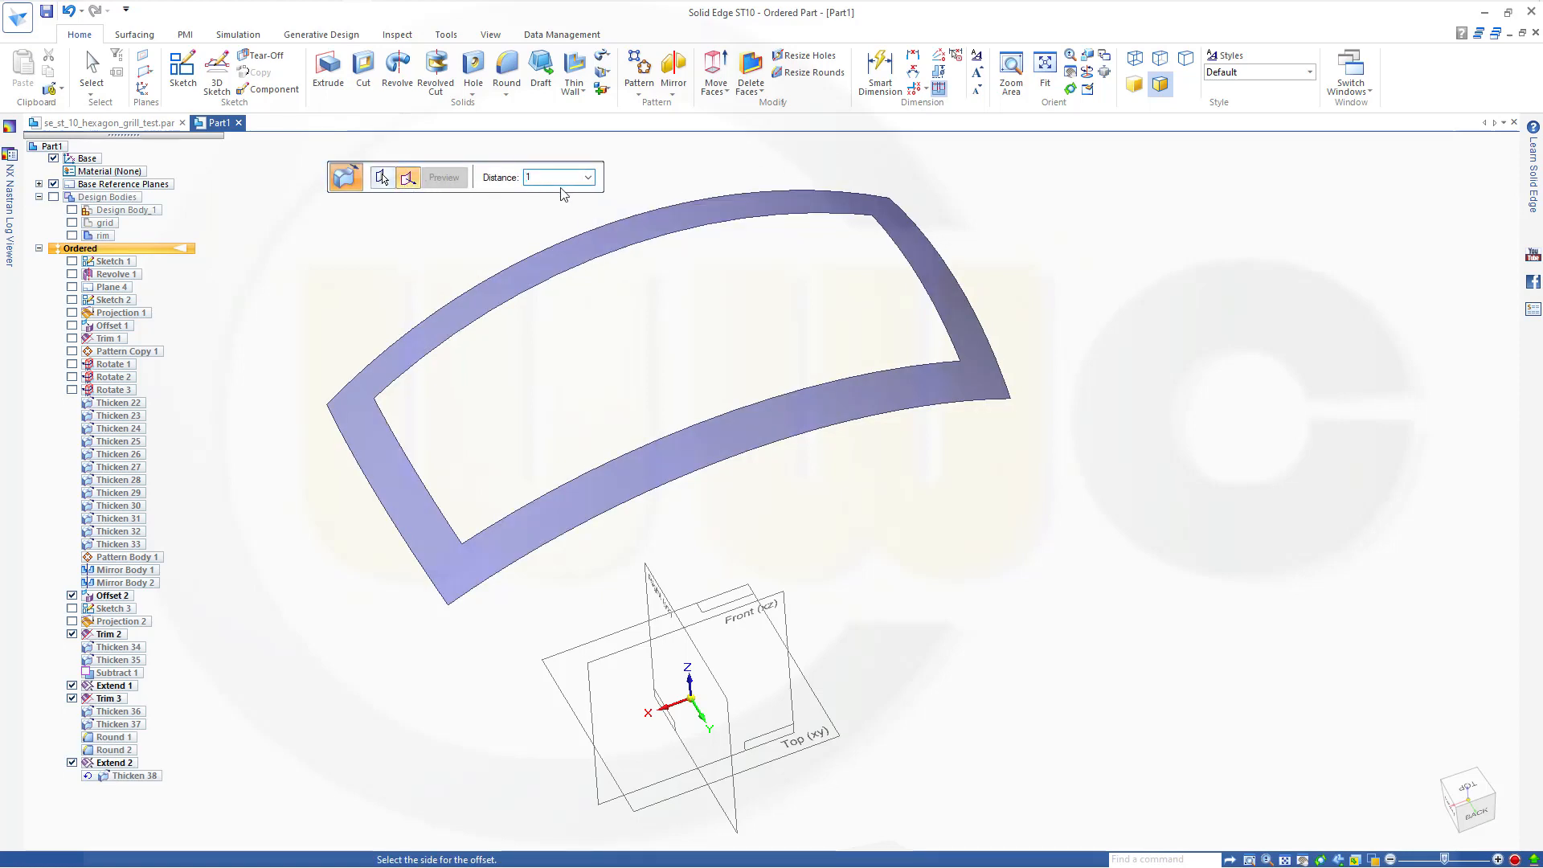
pyautogui.press('Return')
pyautogui.click(790, 168)
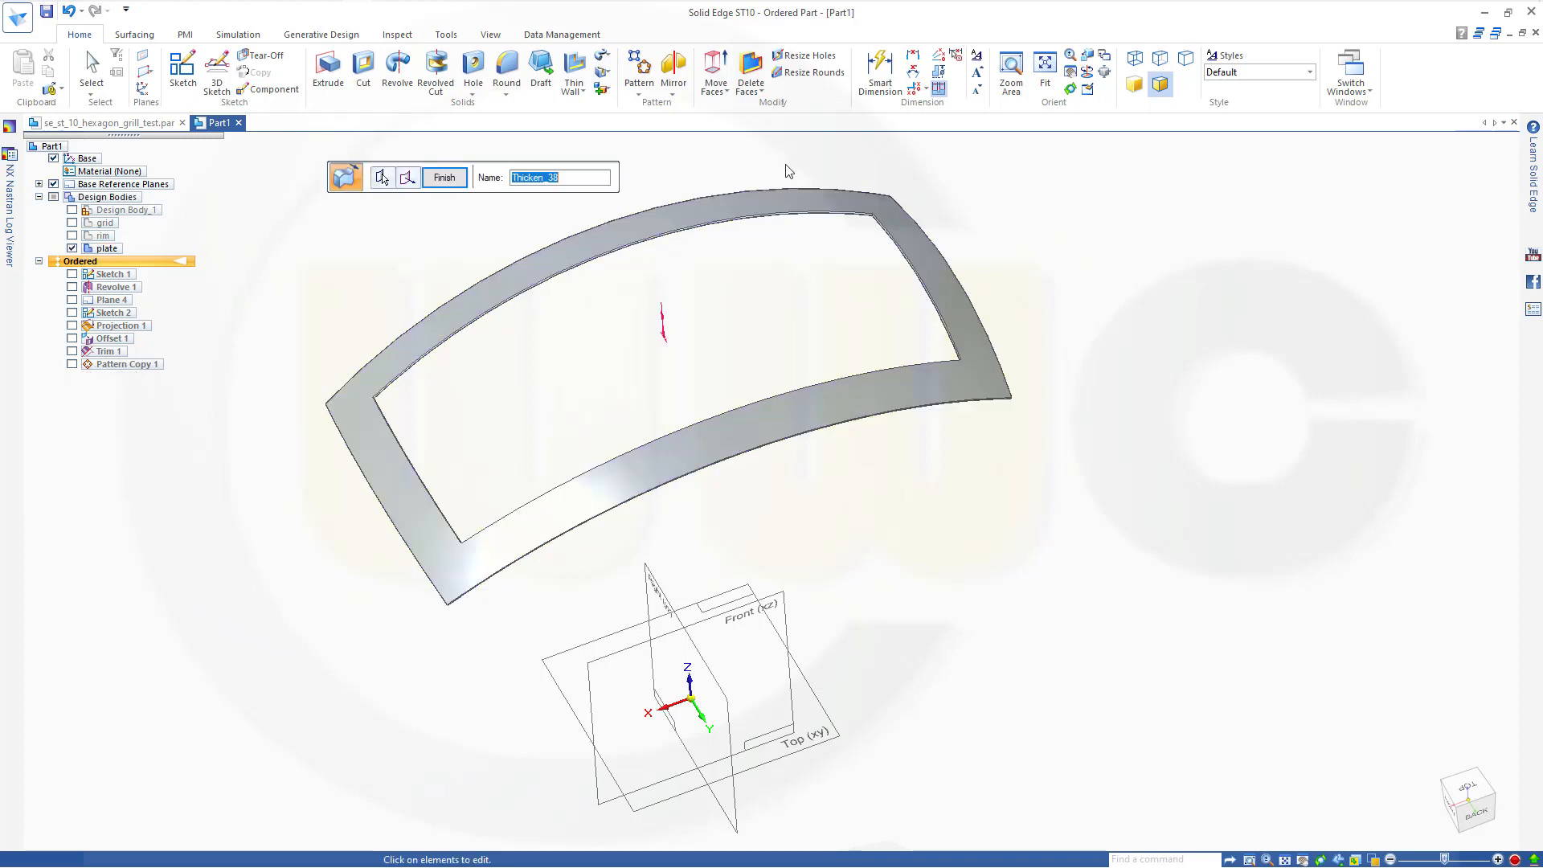
pyautogui.click(441, 179)
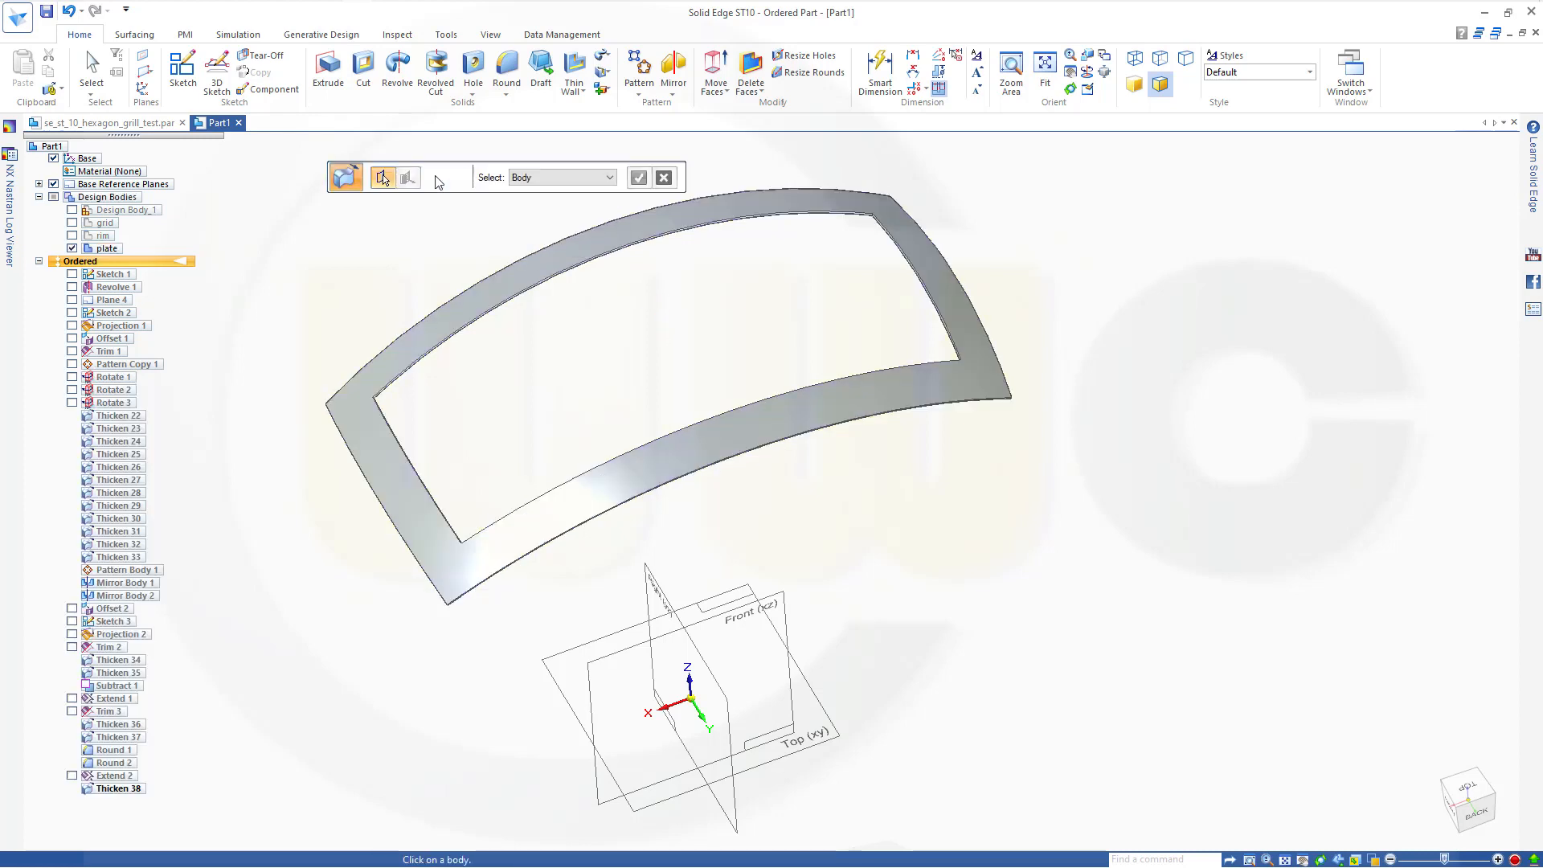
# Thicken the single underside face of the plate by 1 mm toward the inner, concave side.
pyautogui.moveTo(782, 348); pyautogui.dragTo(641, 207, button='middle')
pyautogui.click(610, 178)
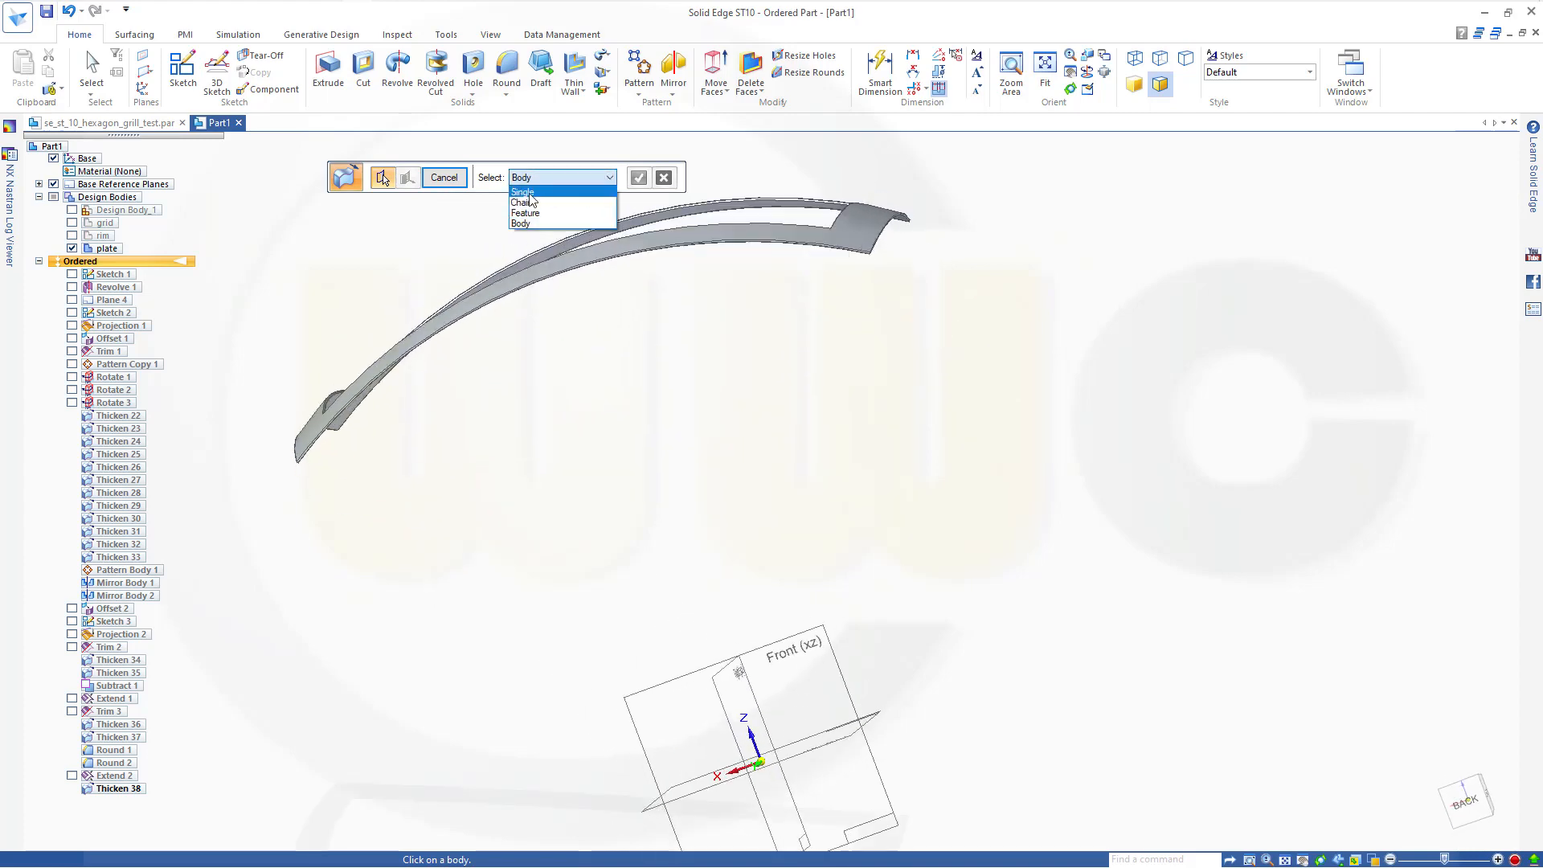
pyautogui.click(599, 207)
pyautogui.moveTo(670, 334); pyautogui.dragTo(562, 286, button='middle')
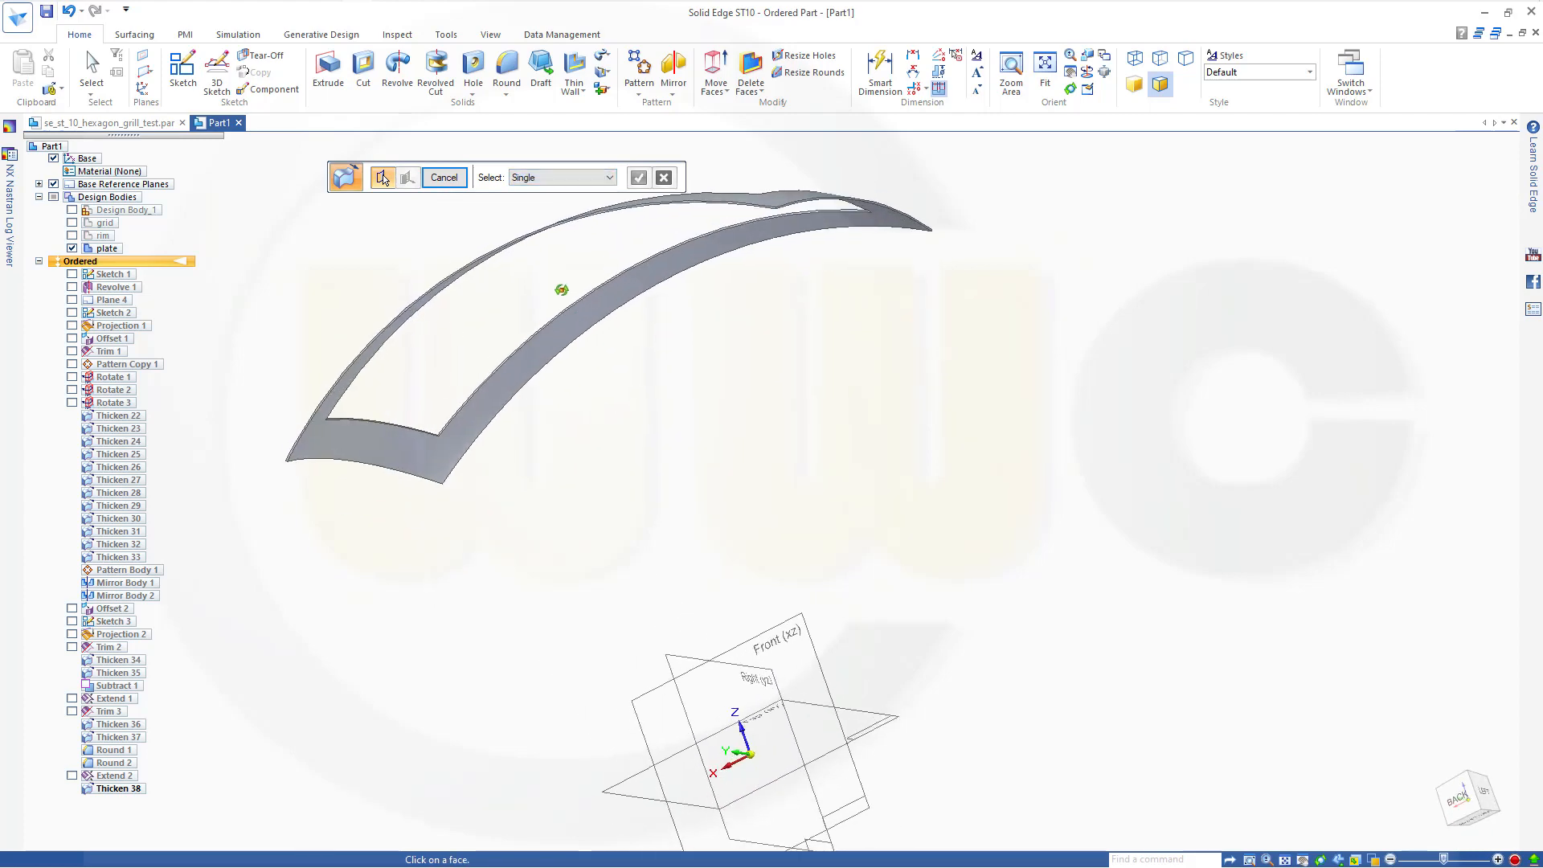
pyautogui.click(344, 444)
pyautogui.moveTo(609, 458); pyautogui.dragTo(677, 509, button='middle')
pyautogui.press('Return')
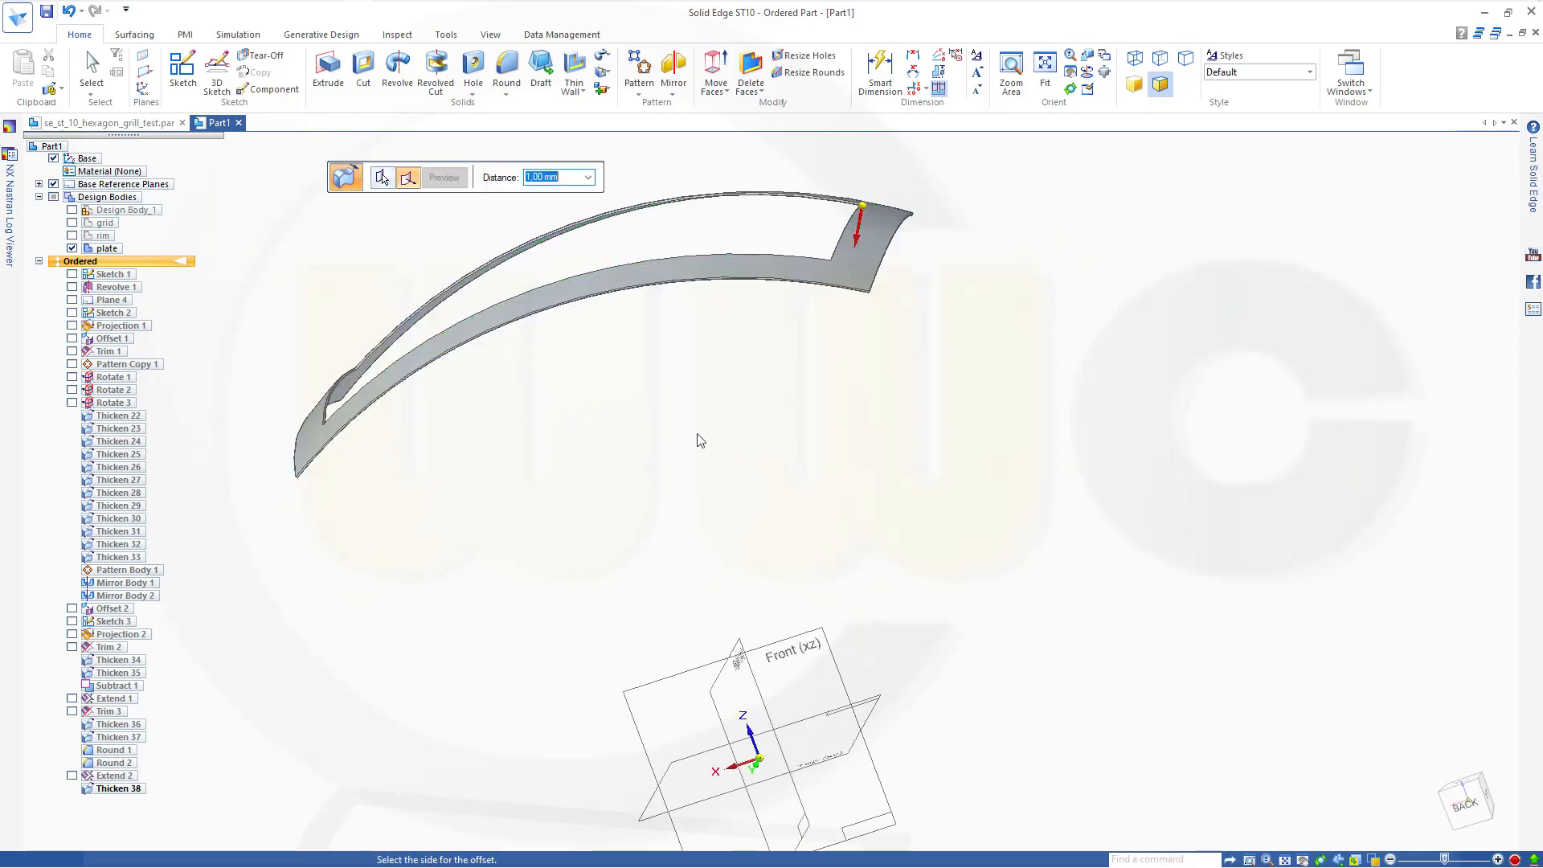
pyautogui.click(711, 480)
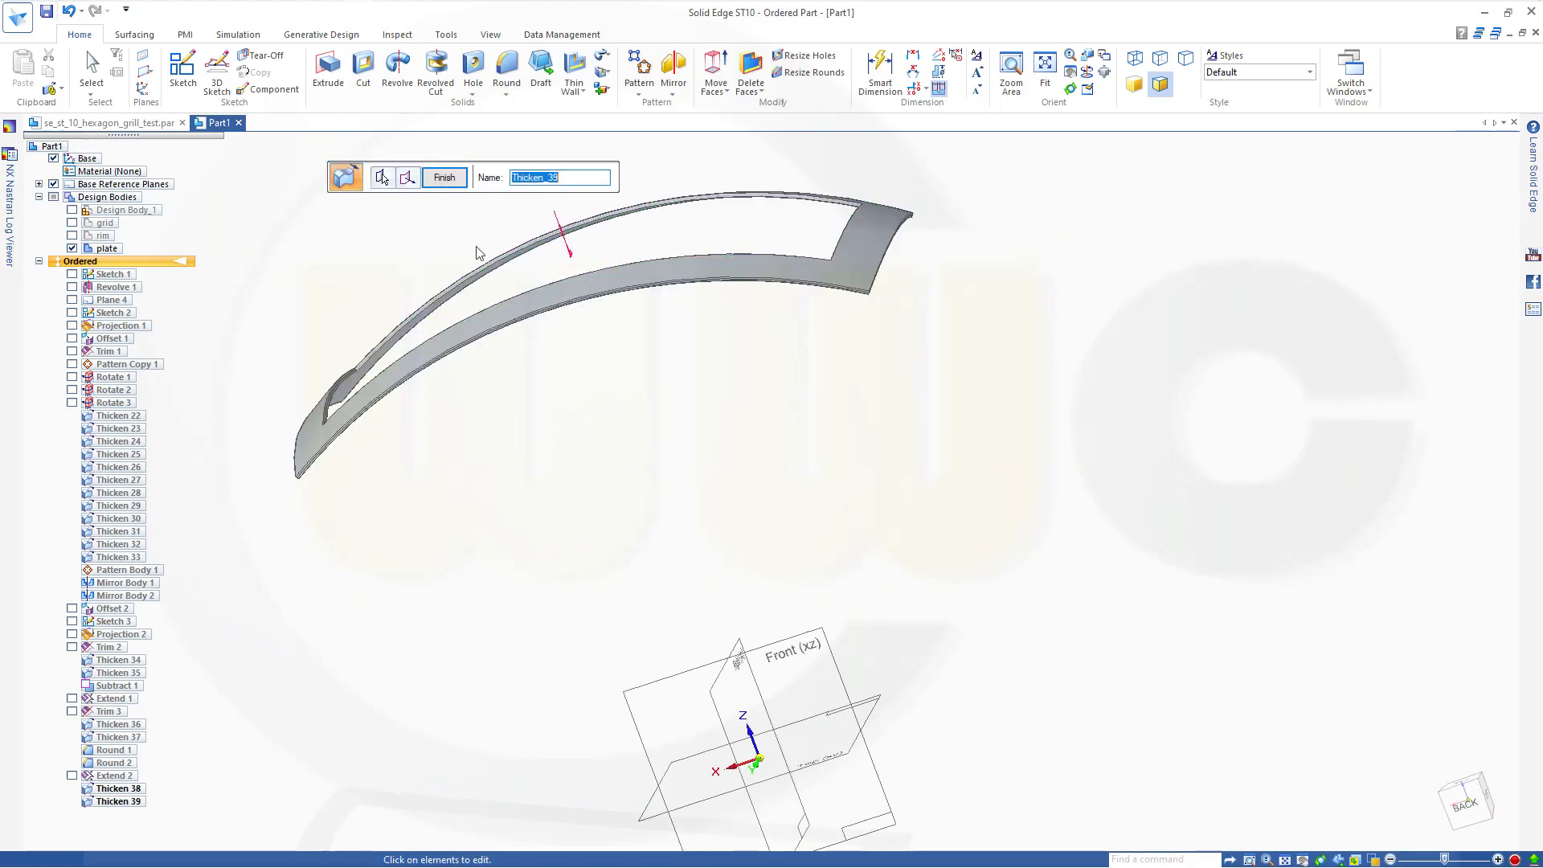
pyautogui.click(446, 179)
pyautogui.click(446, 178)
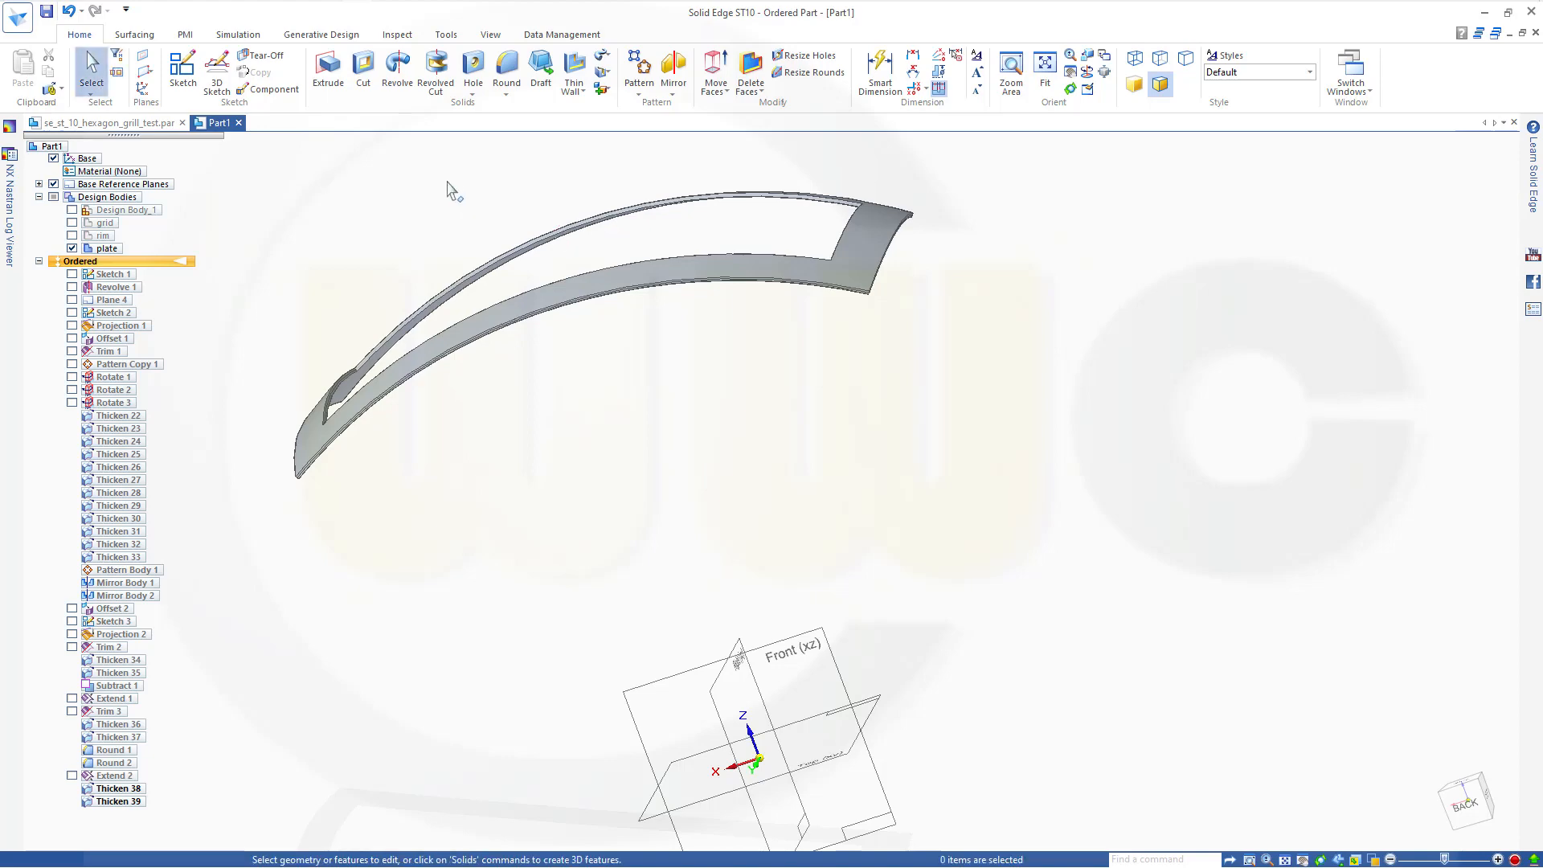
# Start a 14 mm round on the plate and pick the edge at the first inner corner of its opening.
pyautogui.moveTo(434, 227); pyautogui.dragTo(390, 291, button='middle')
pyautogui.scroll(-1, 426, 302)
pyautogui.scroll(3, 446, 312)
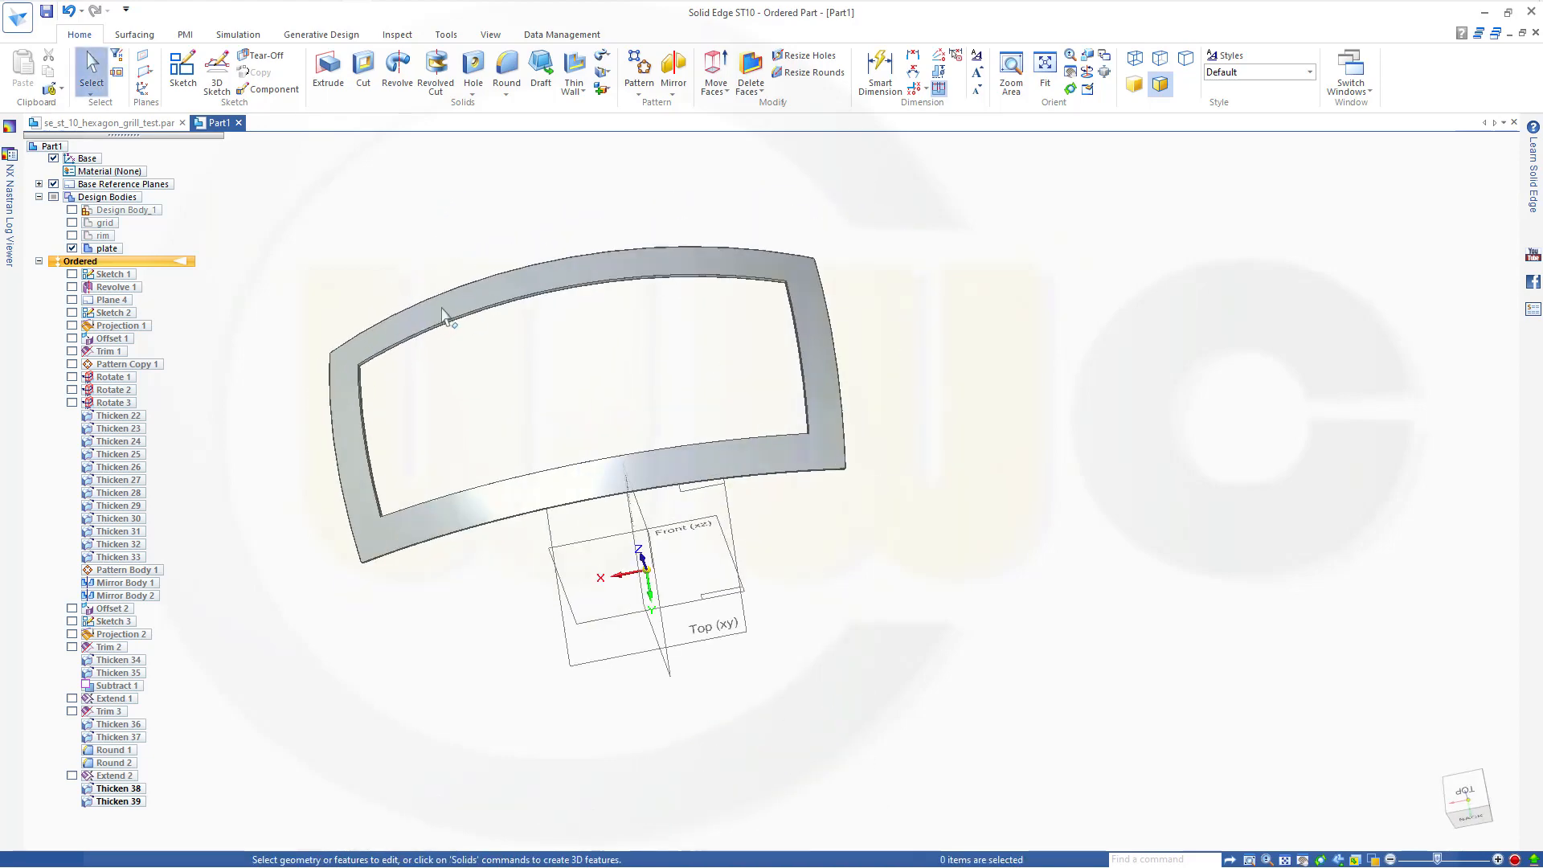
pyautogui.moveTo(488, 320)
pyautogui.mouseDown(button='middle')
pyautogui.moveTo(469, 332)
pyautogui.moveTo(493, 342)
pyautogui.mouseUp(button='middle')
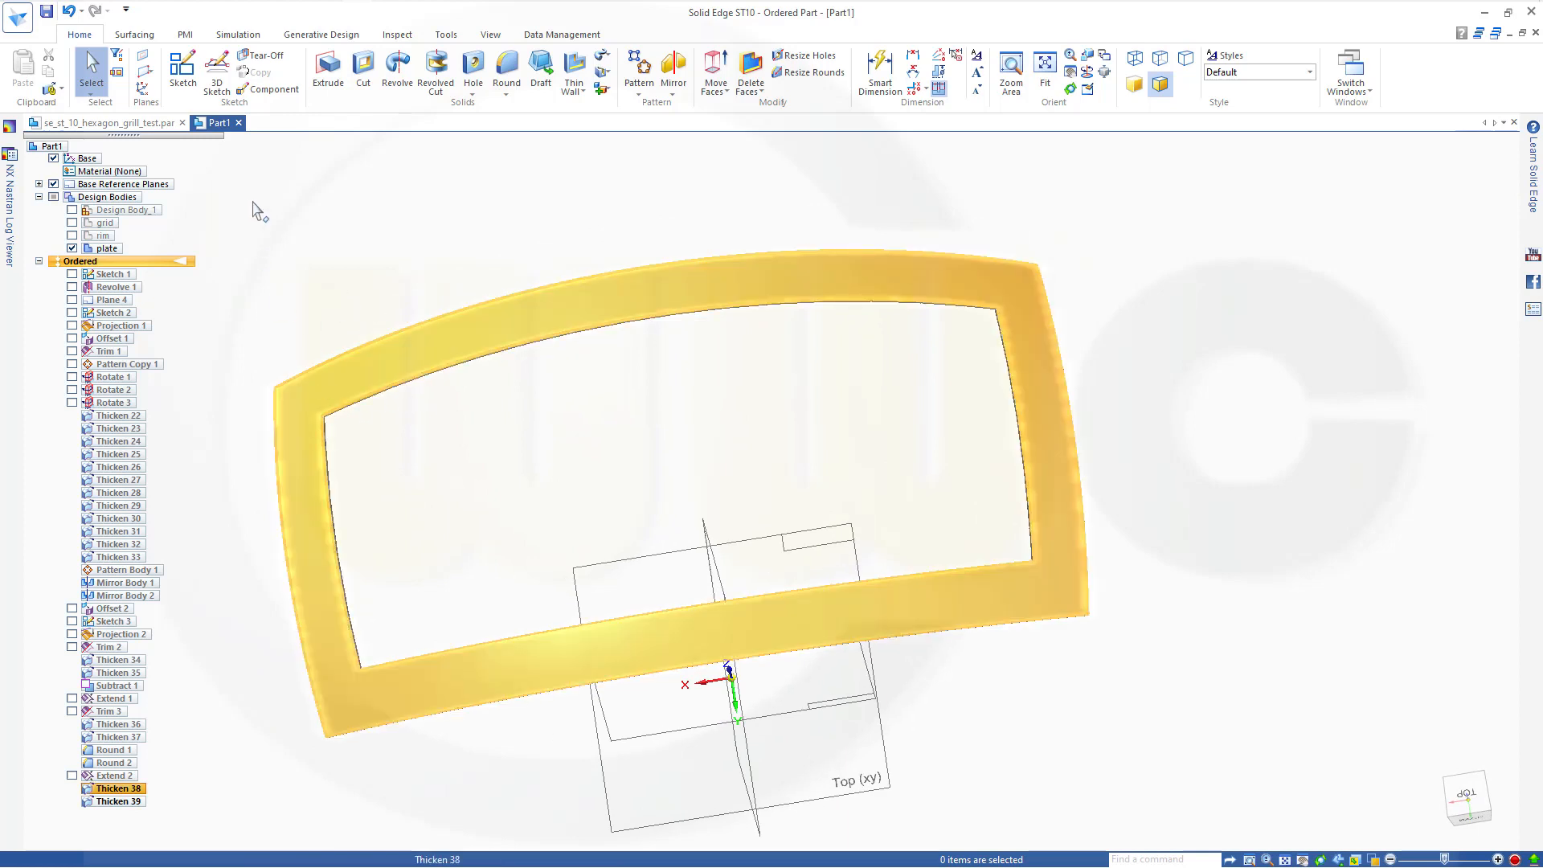
pyautogui.click(506, 72)
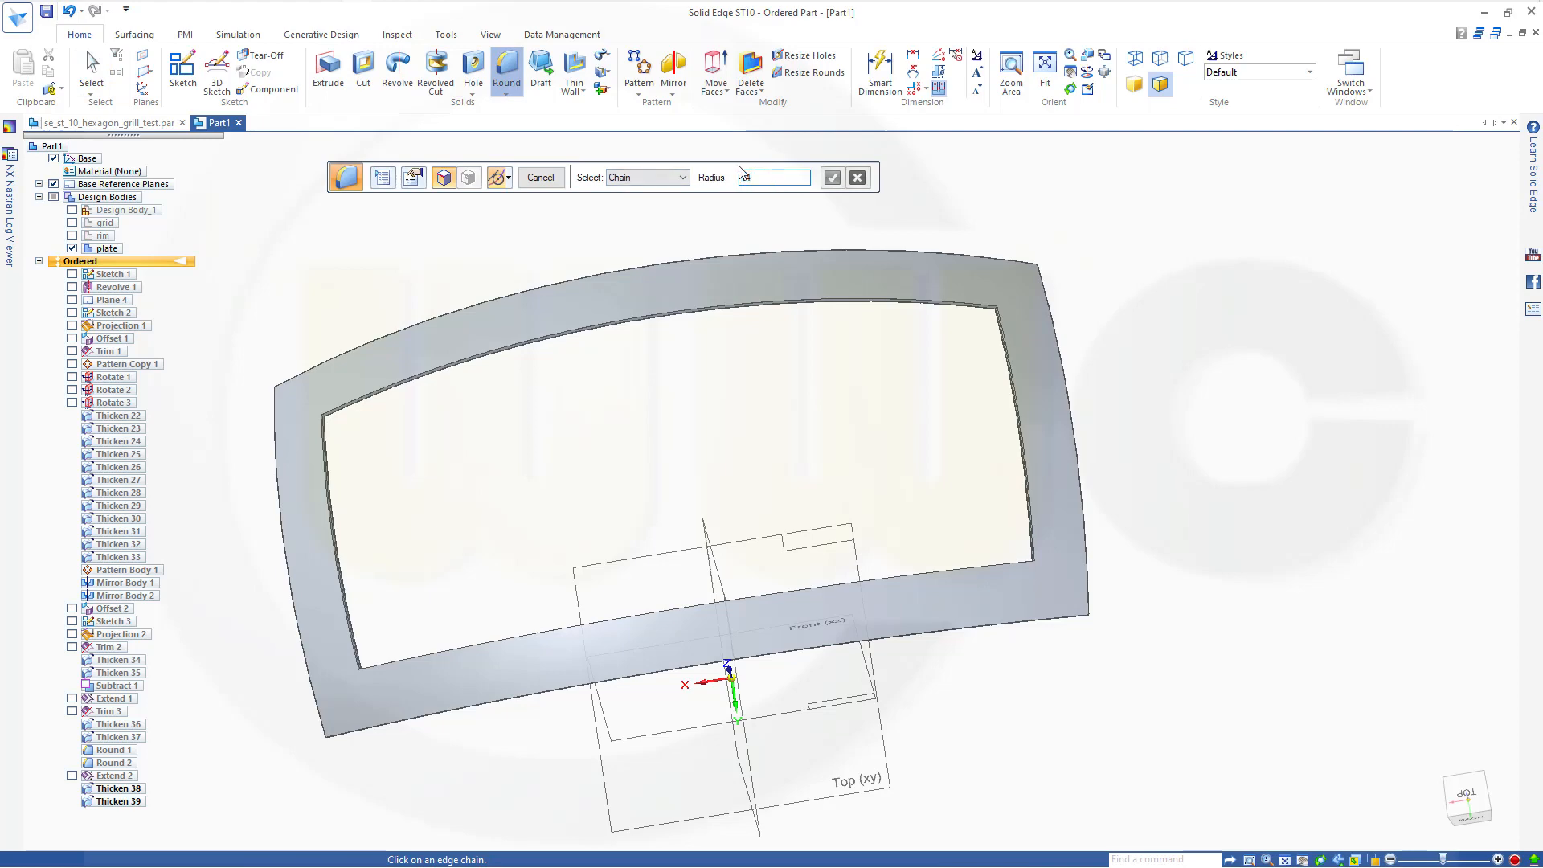
pyautogui.moveTo(434, 427); pyautogui.dragTo(328, 447, button='middle')
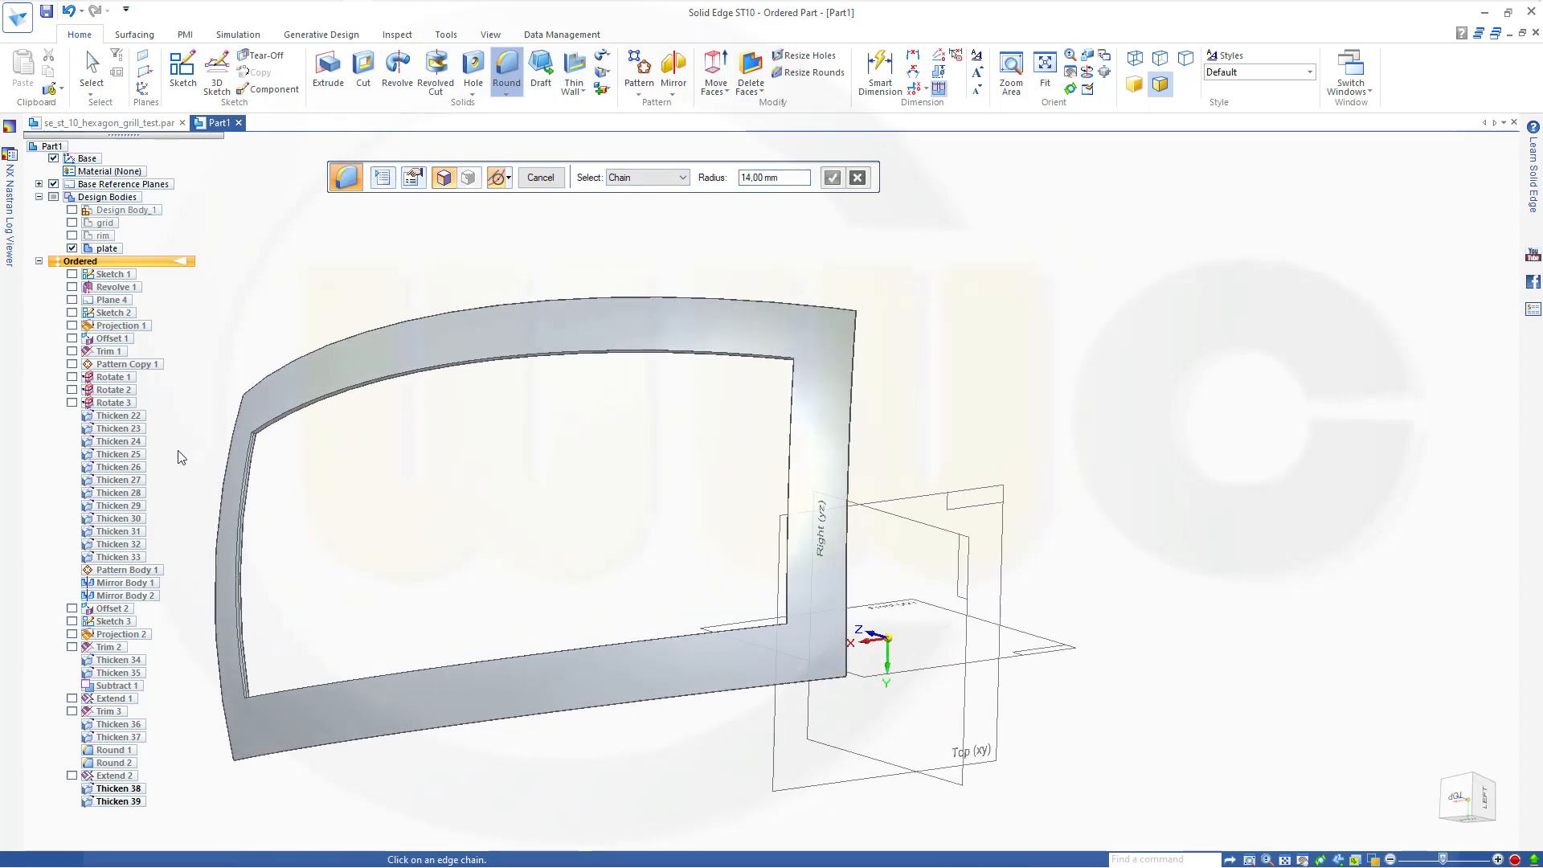
pyautogui.scroll(4, 189, 453)
pyautogui.scroll(2, 371, 425)
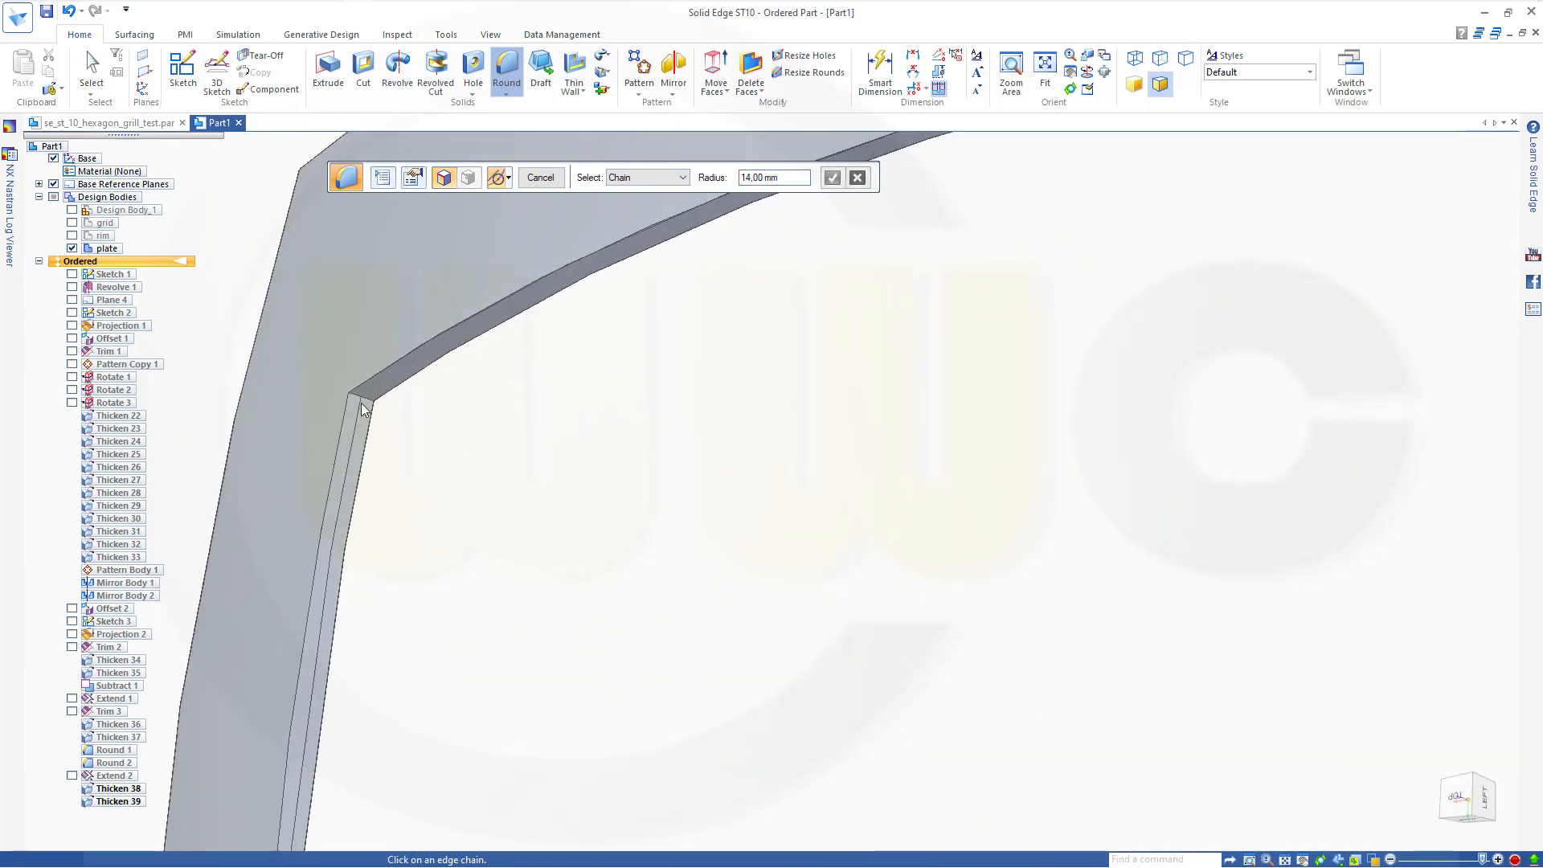
pyautogui.click(359, 398)
pyautogui.scroll(-2, 831, 508)
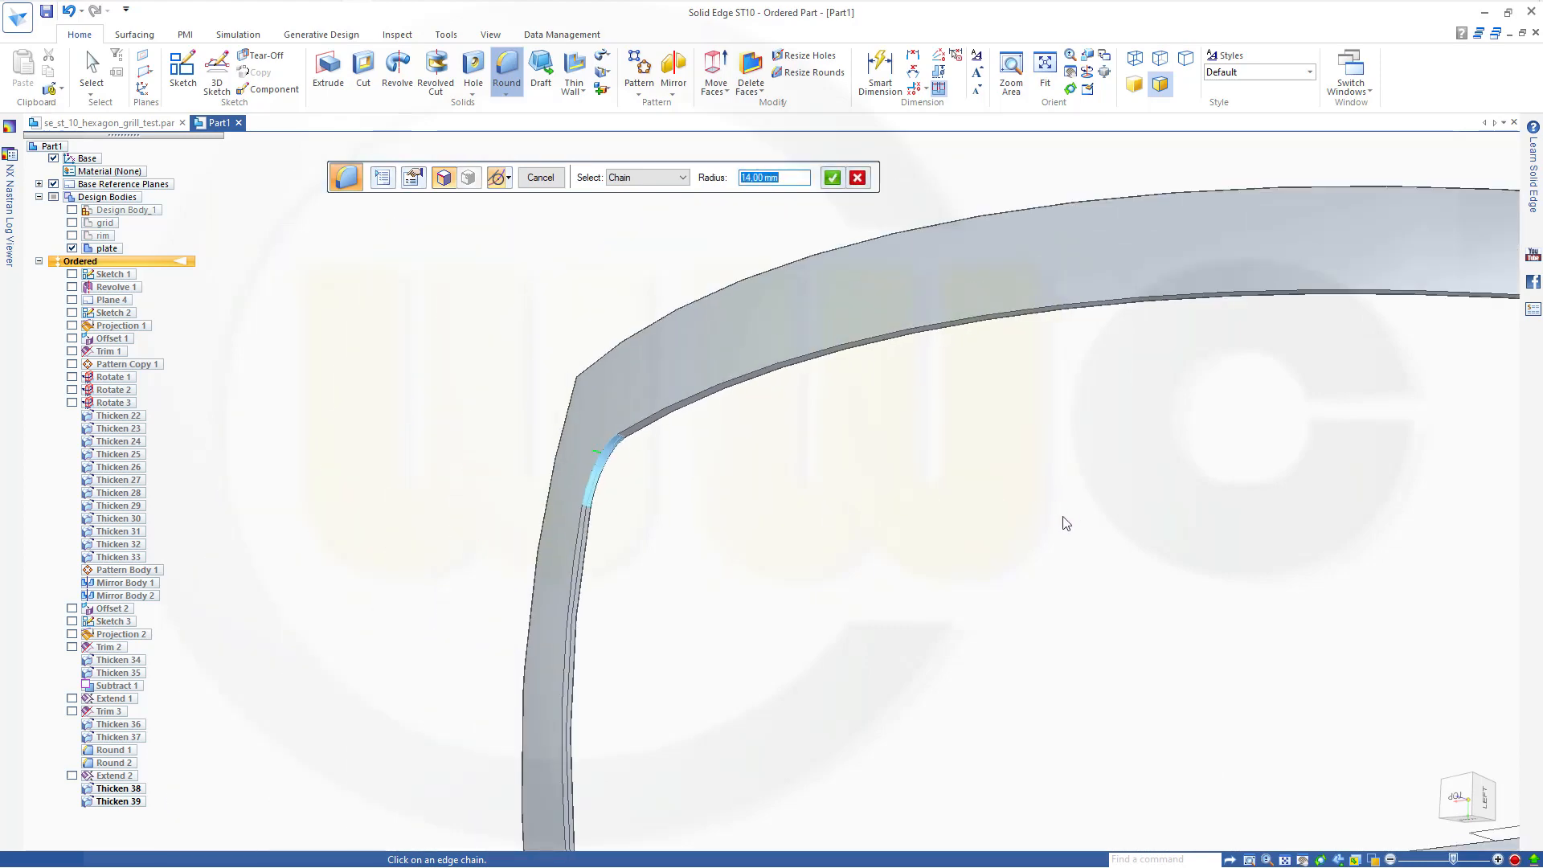
# Add the inner corner edge at the other end of the same short side to the 14 mm round.
pyautogui.moveTo(1066, 523); pyautogui.dragTo(930, 679, button='middle')
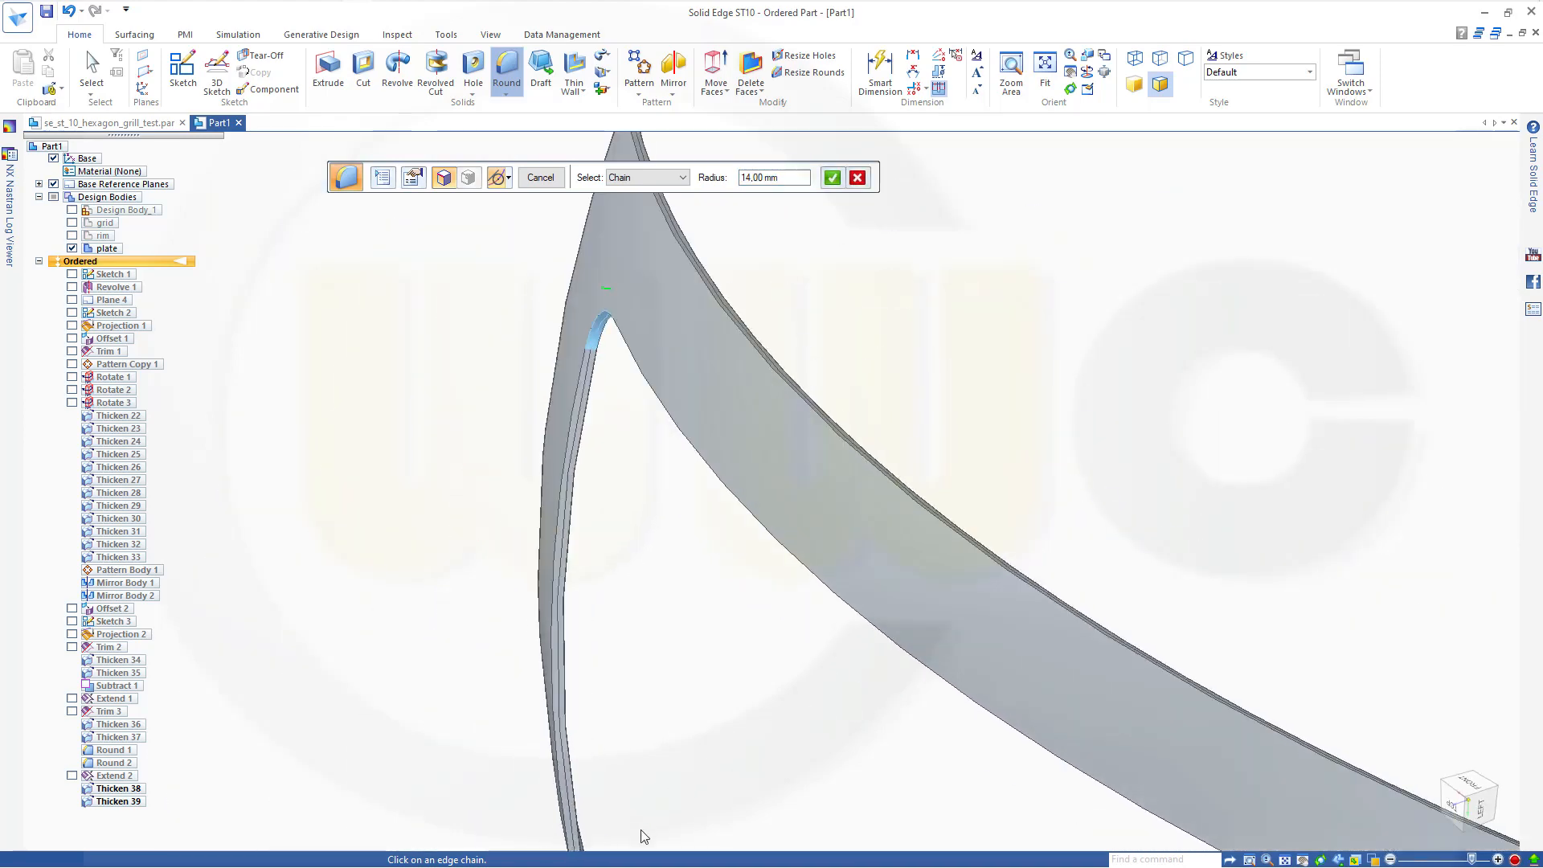
pyautogui.scroll(-1, 590, 854)
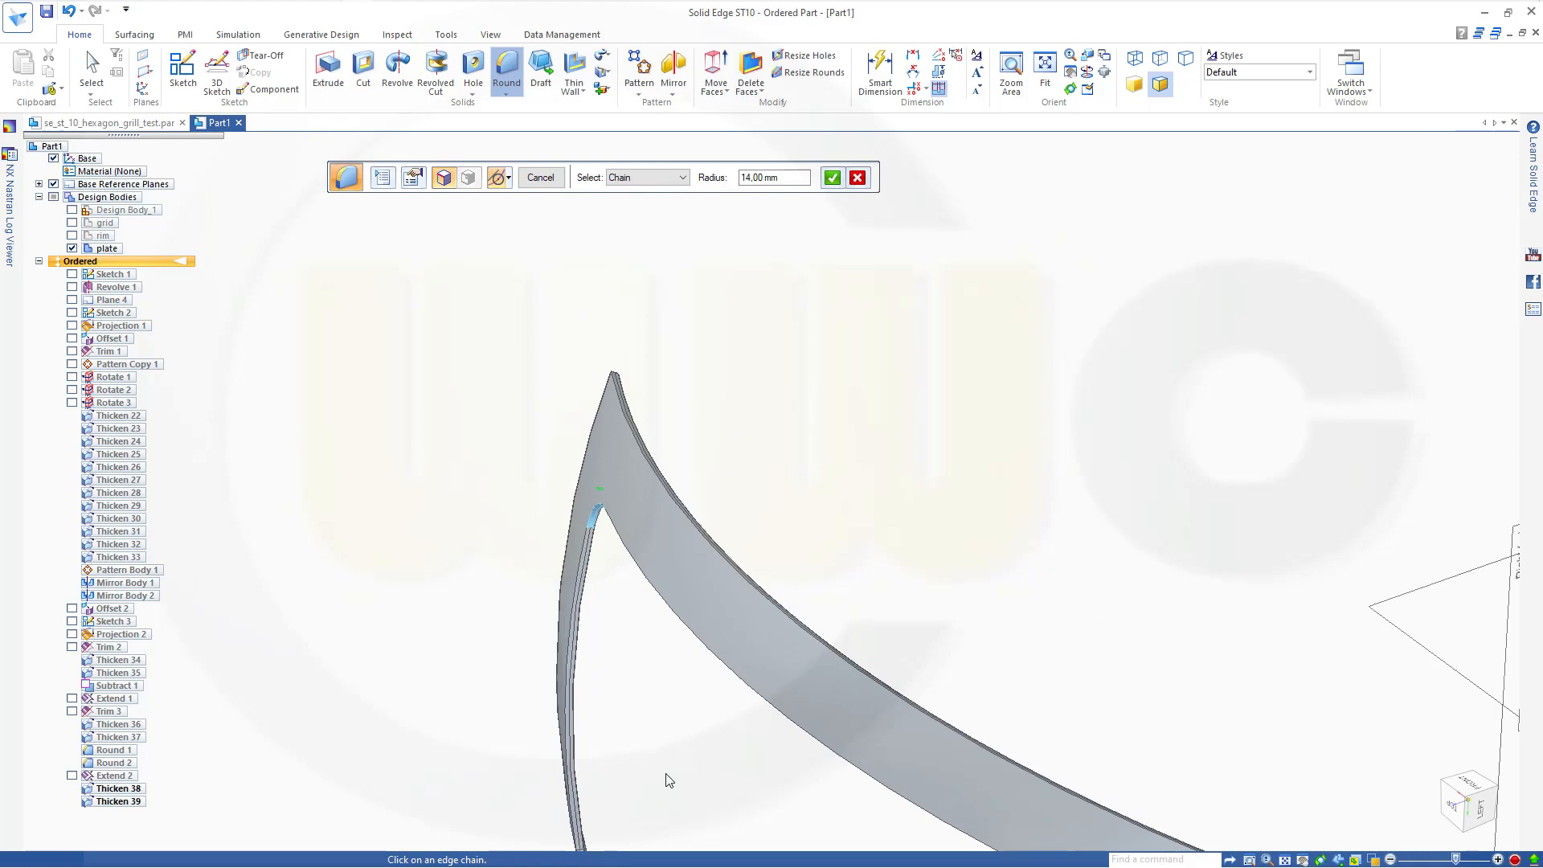
pyautogui.moveTo(667, 781); pyautogui.dragTo(620, 502, button='middle')
pyautogui.scroll(2, 605, 498)
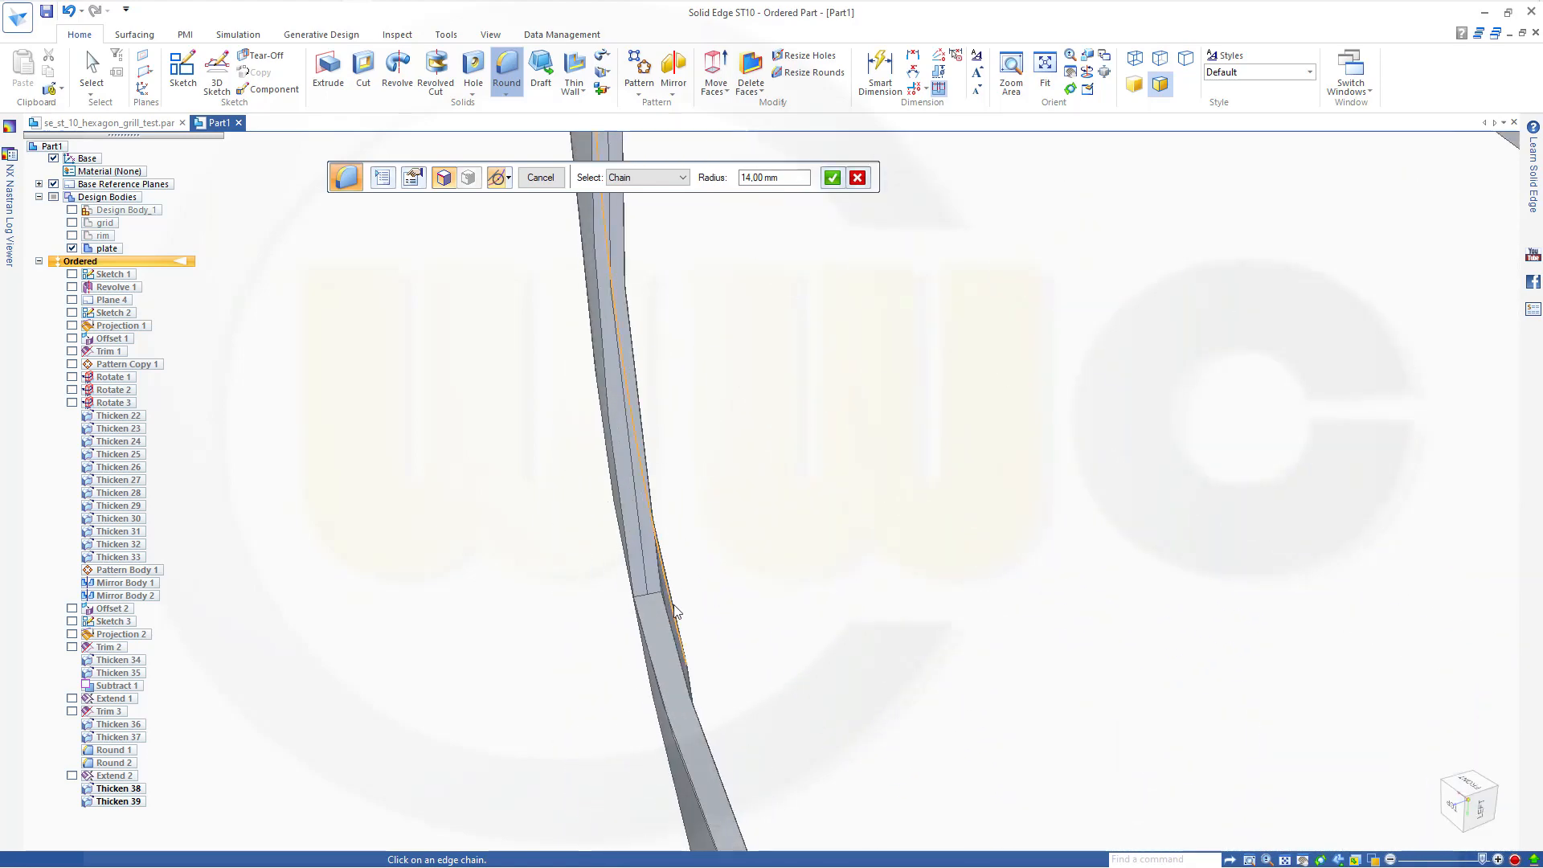
pyautogui.click(653, 599)
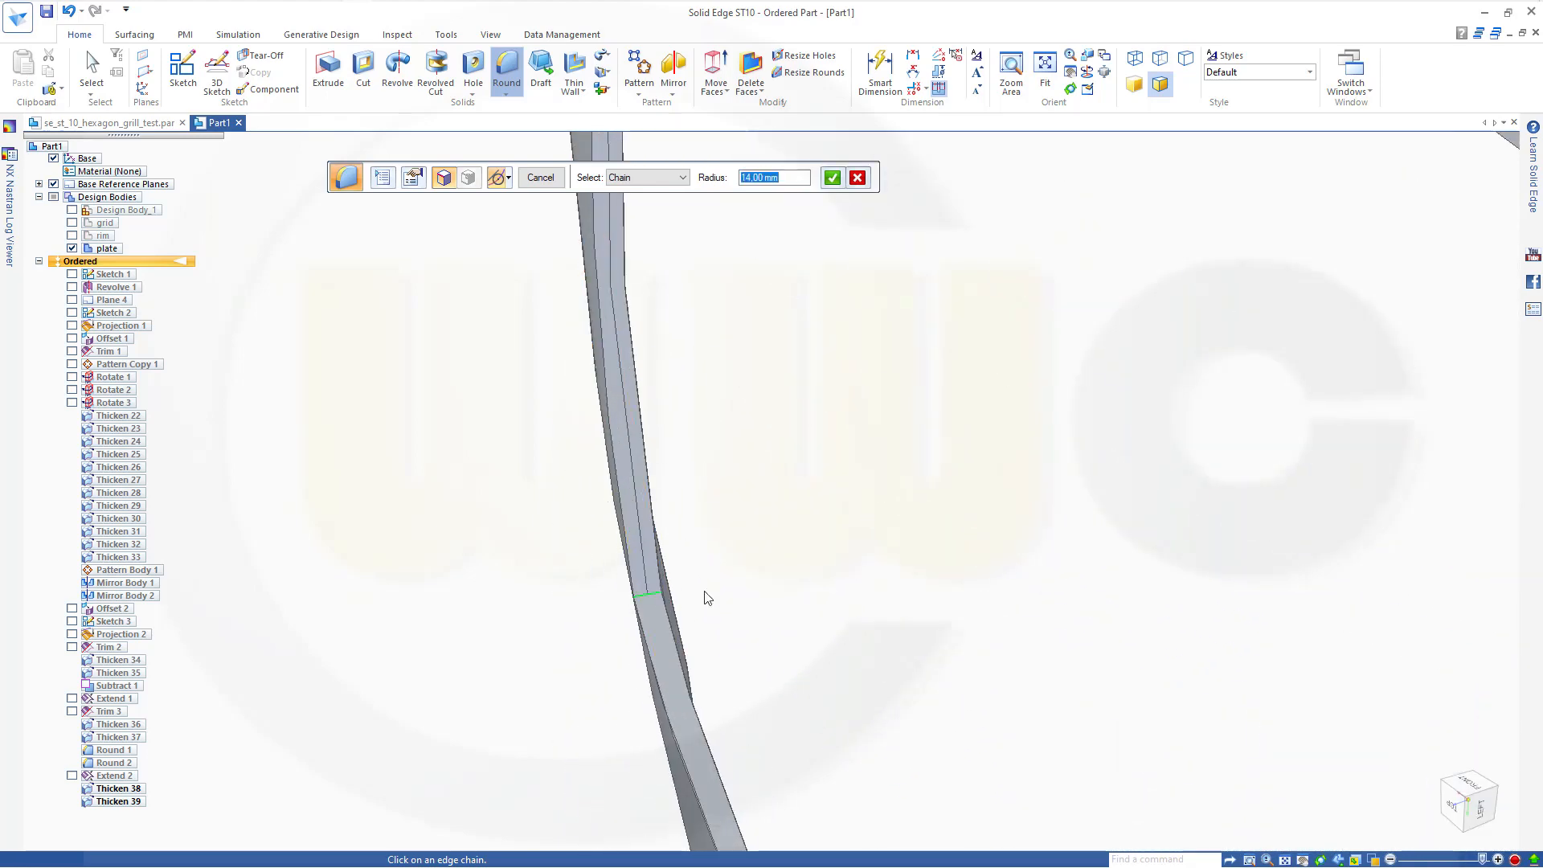
# Add the first inner corner edge on the opposite short side of the opening to the 14 mm round.
pyautogui.scroll(-2, 814, 608)
pyautogui.scroll(-2, 815, 604)
pyautogui.moveTo(951, 627); pyautogui.dragTo(1253, 622, button='middle')
pyautogui.moveTo(1351, 620); pyautogui.dragTo(1069, 648, button='middle')
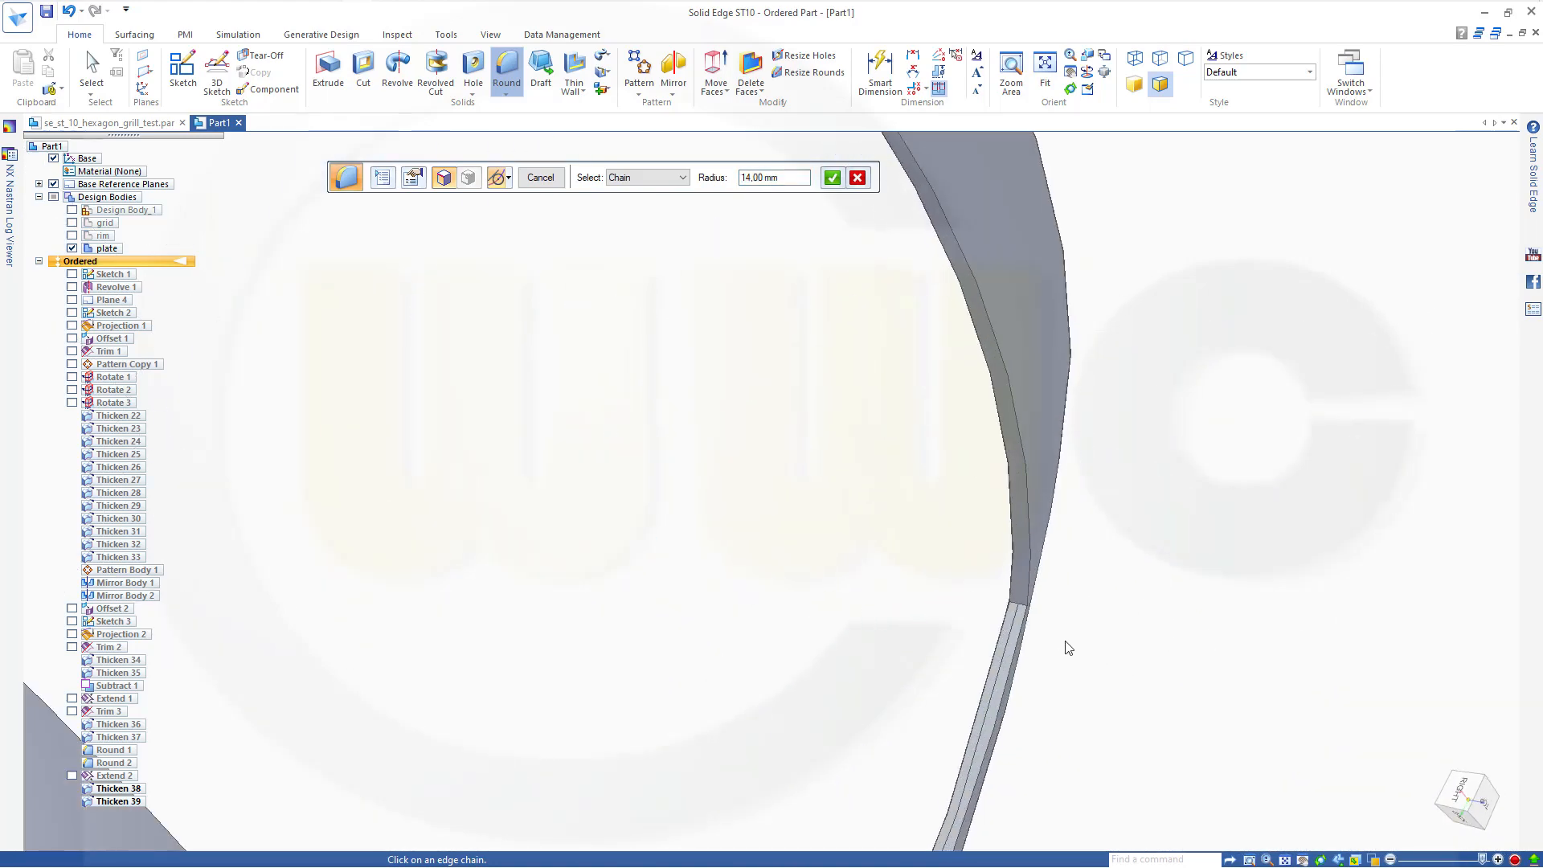
pyautogui.click(1018, 605)
pyautogui.scroll(-4, 1008, 680)
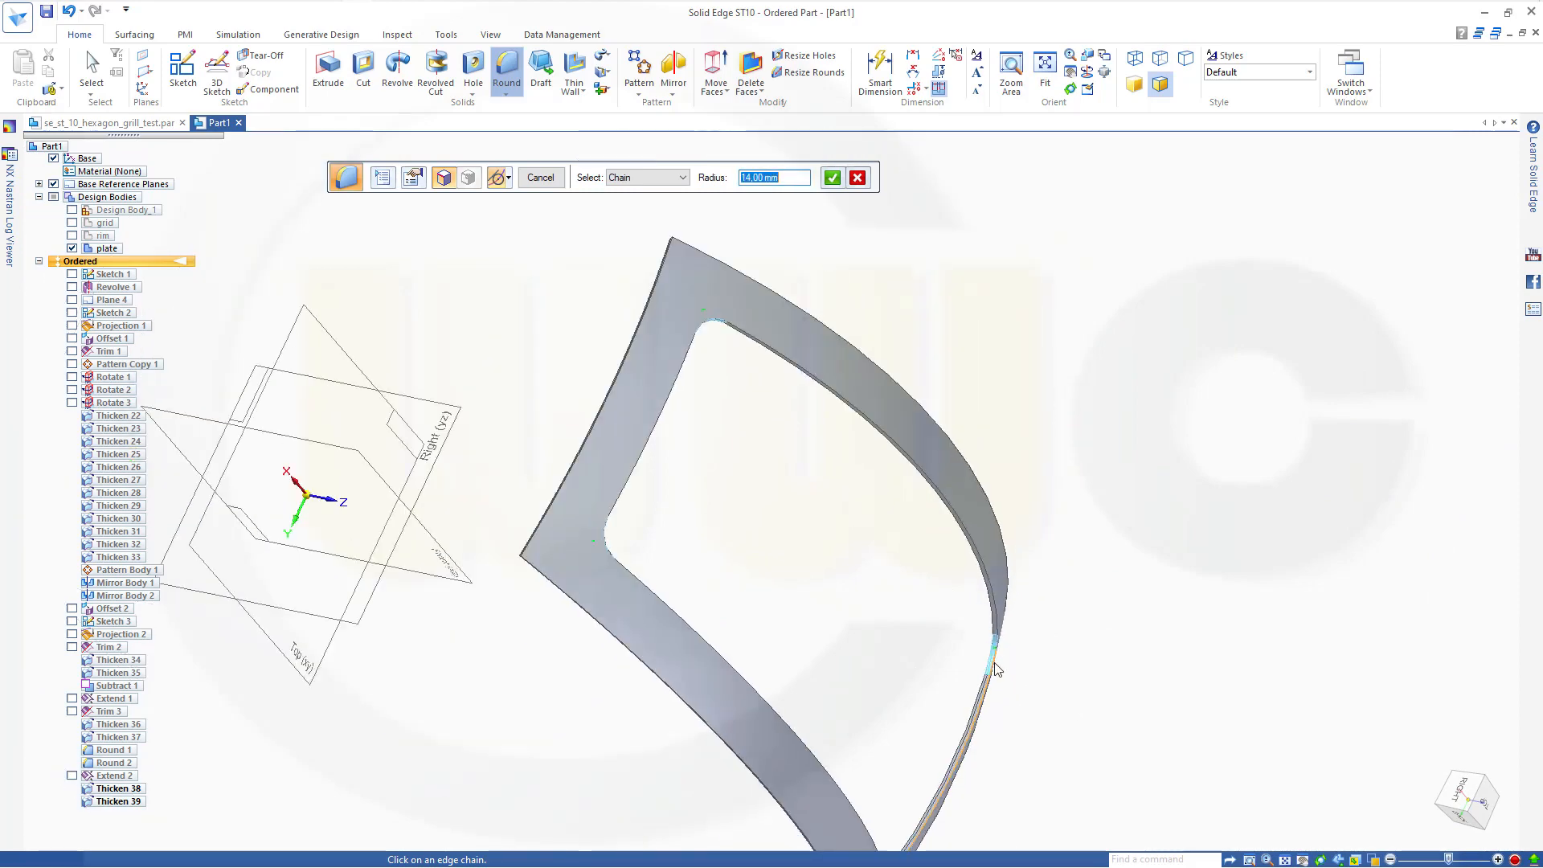
# Add the last inner corner edge of the opening and complete the 14 mm round.
pyautogui.scroll(-2, 906, 722)
pyautogui.moveTo(909, 747); pyautogui.dragTo(883, 799, button='middle')
pyautogui.scroll(6, 900, 776)
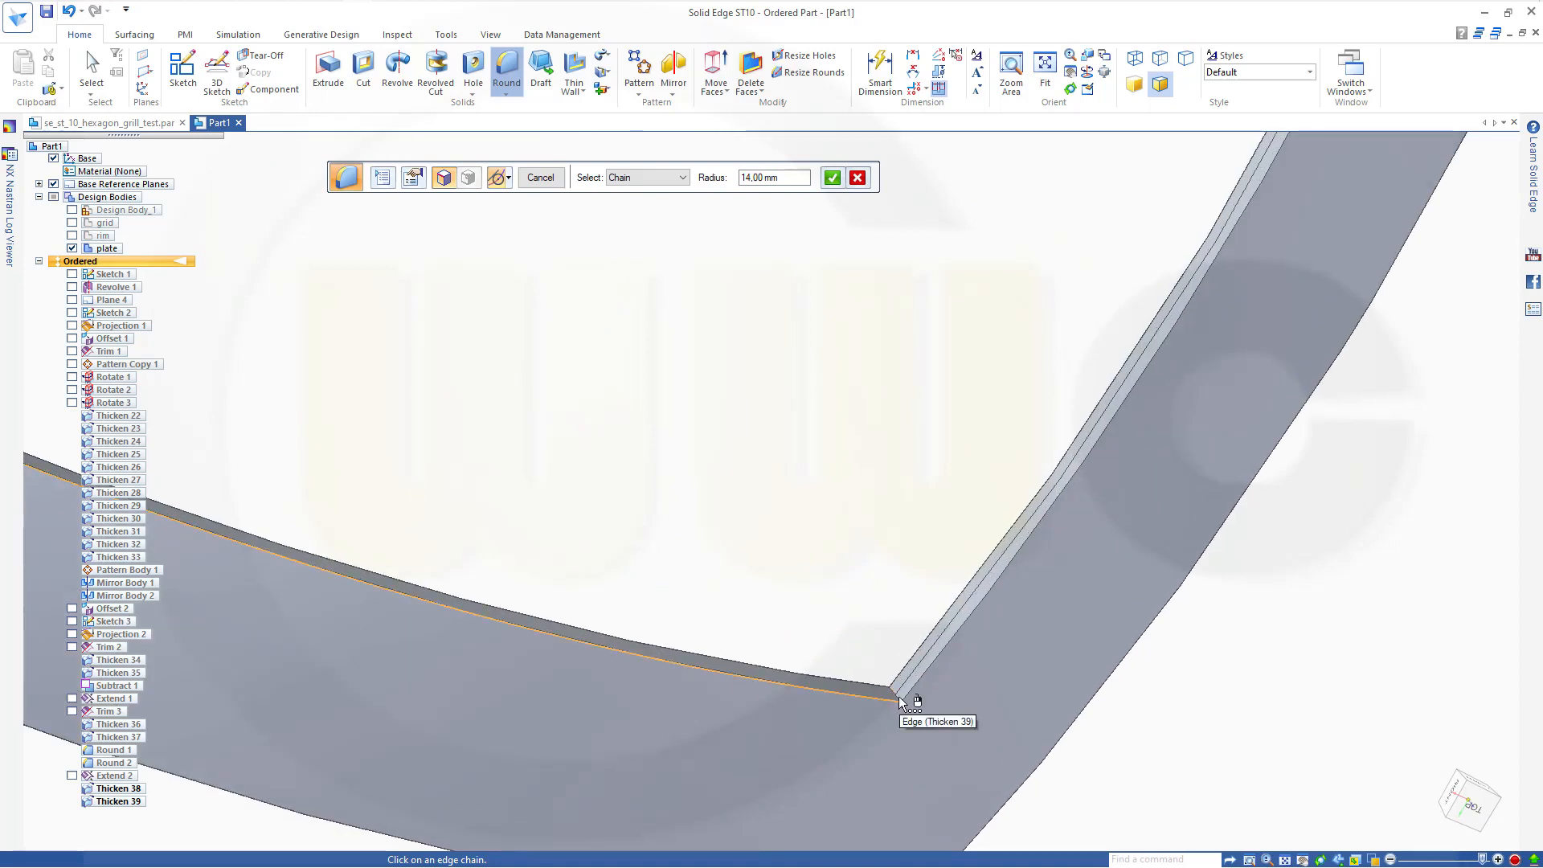
pyautogui.click(895, 696)
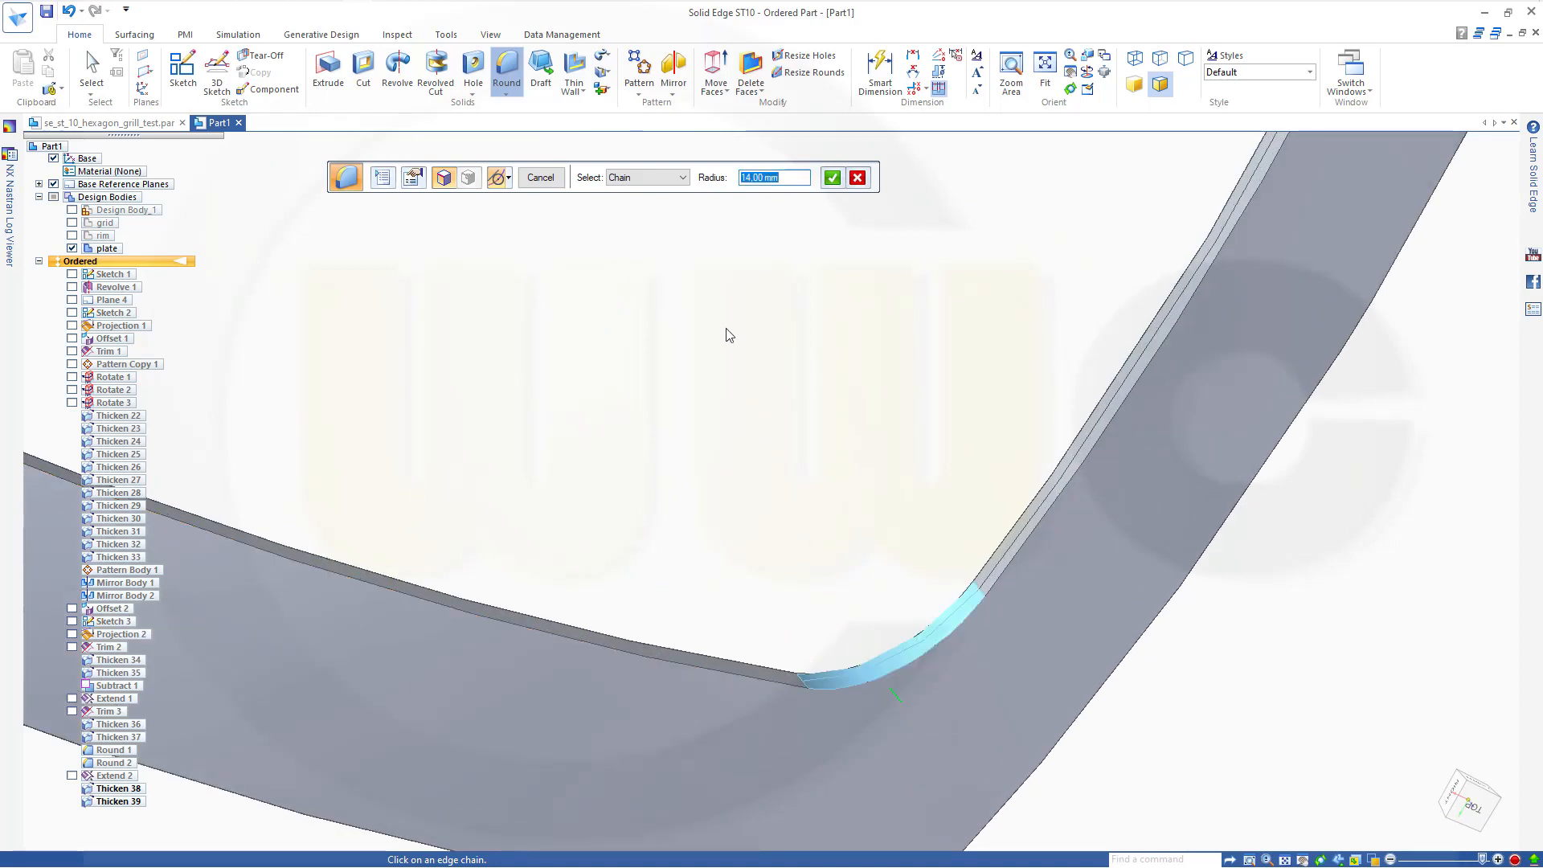
pyautogui.press('Return')
pyautogui.click(541, 177)
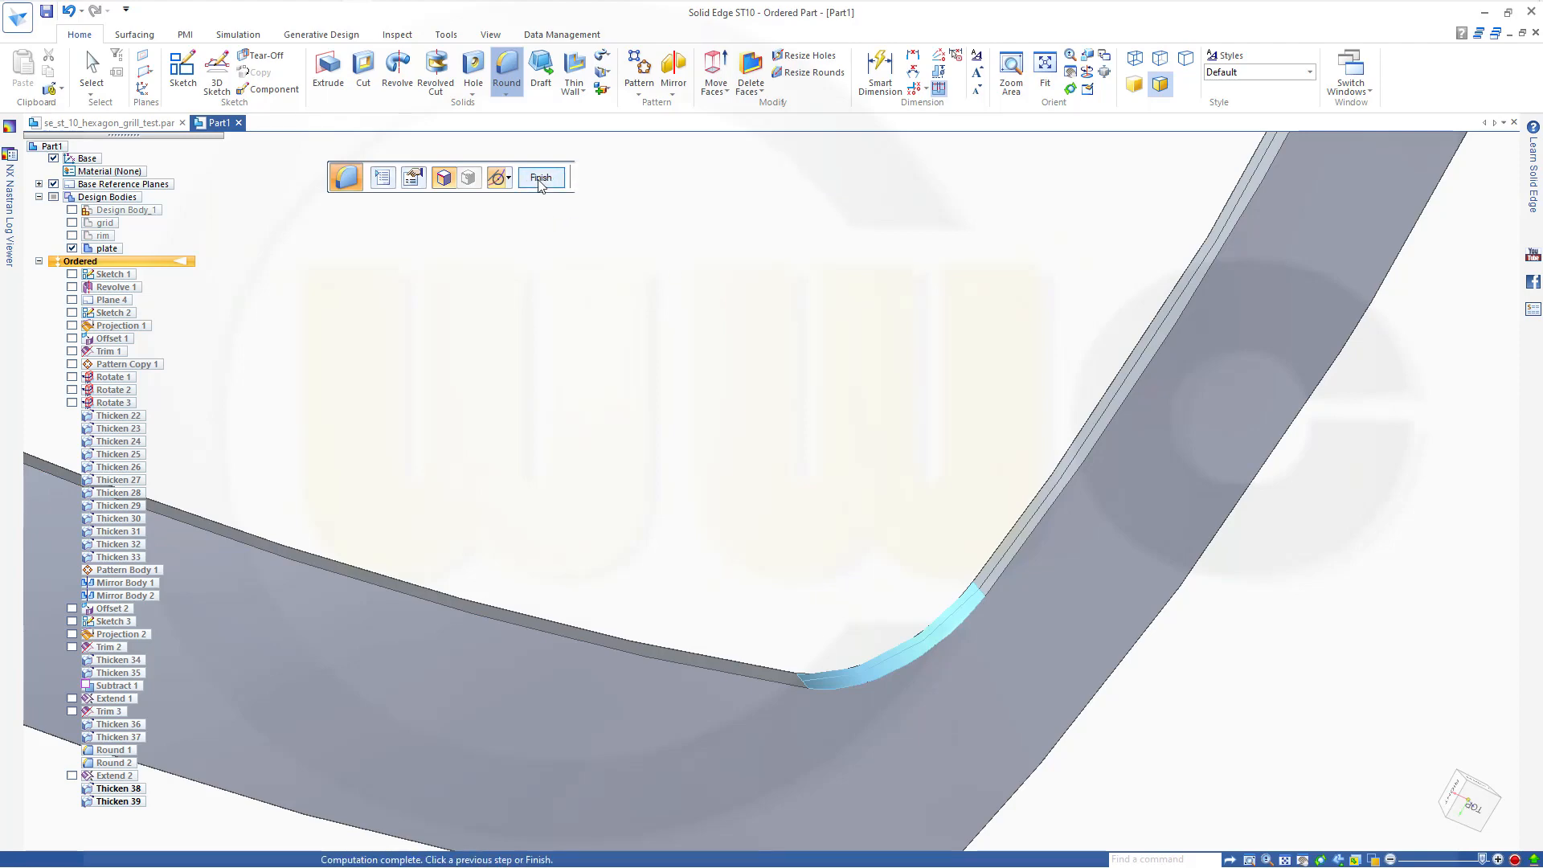
# Start a 20 mm round on the plate and pick the edges at two of its outer corners.
pyautogui.scroll(-3, 638, 315)
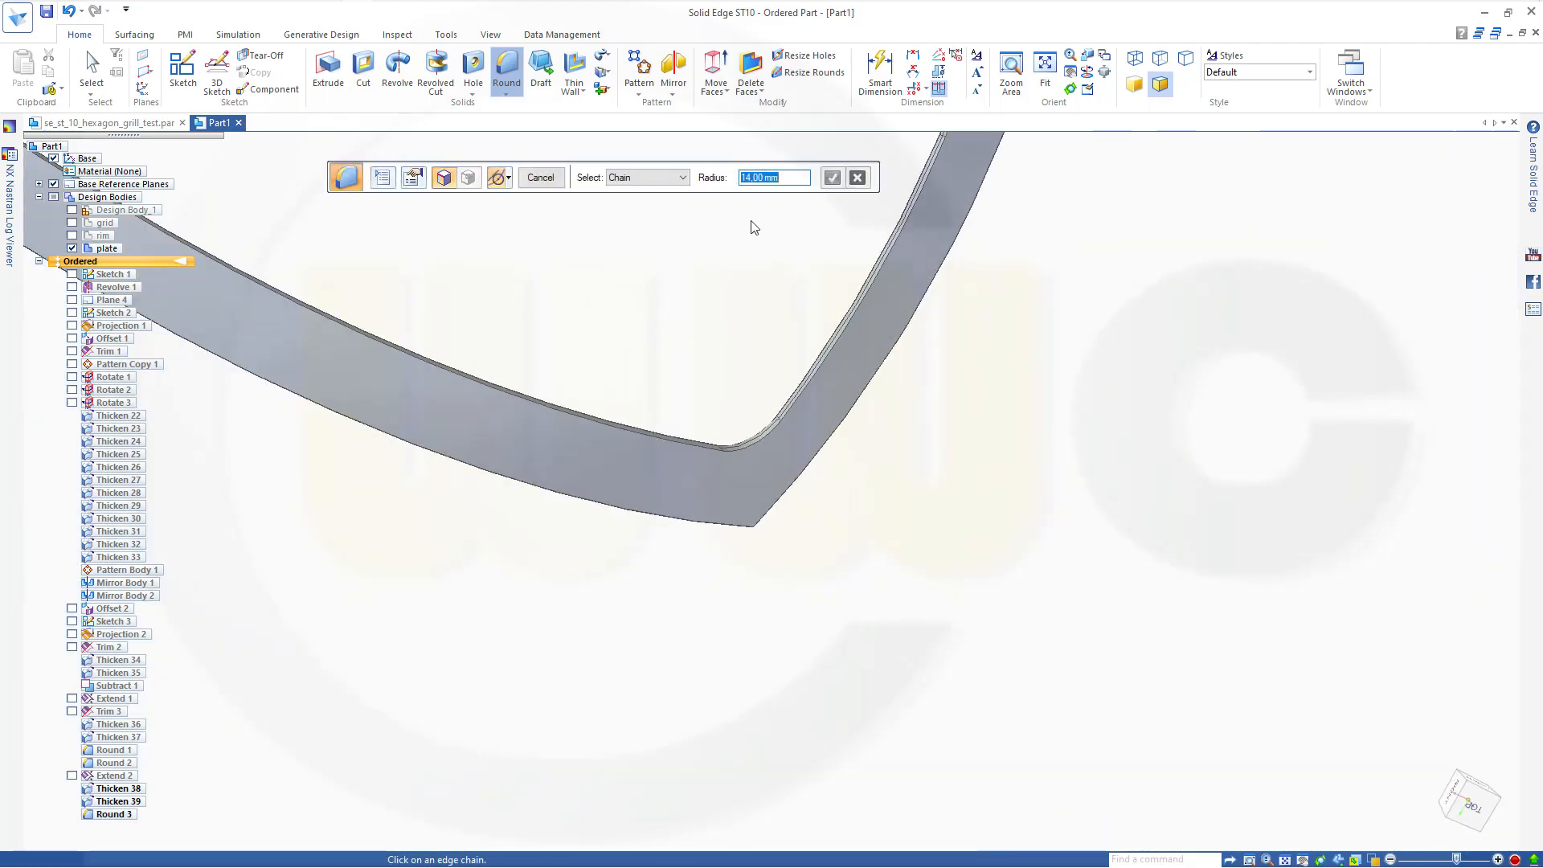
pyautogui.write('20')
pyautogui.moveTo(608, 291); pyautogui.dragTo(844, 463, button='middle')
pyautogui.scroll(4, 944, 686)
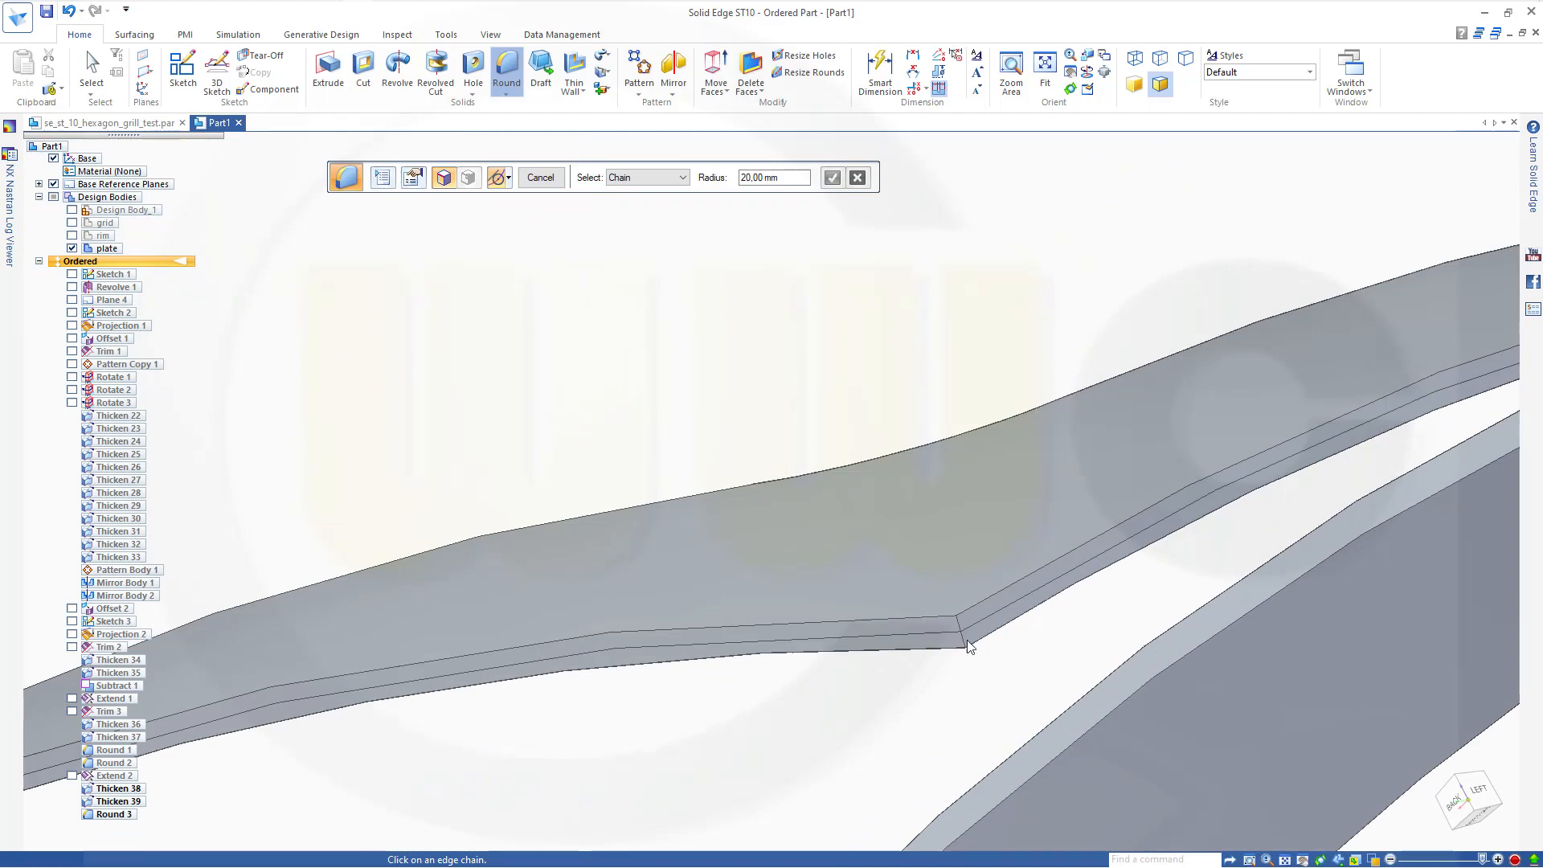
pyautogui.click(965, 644)
pyautogui.scroll(-5, 1111, 672)
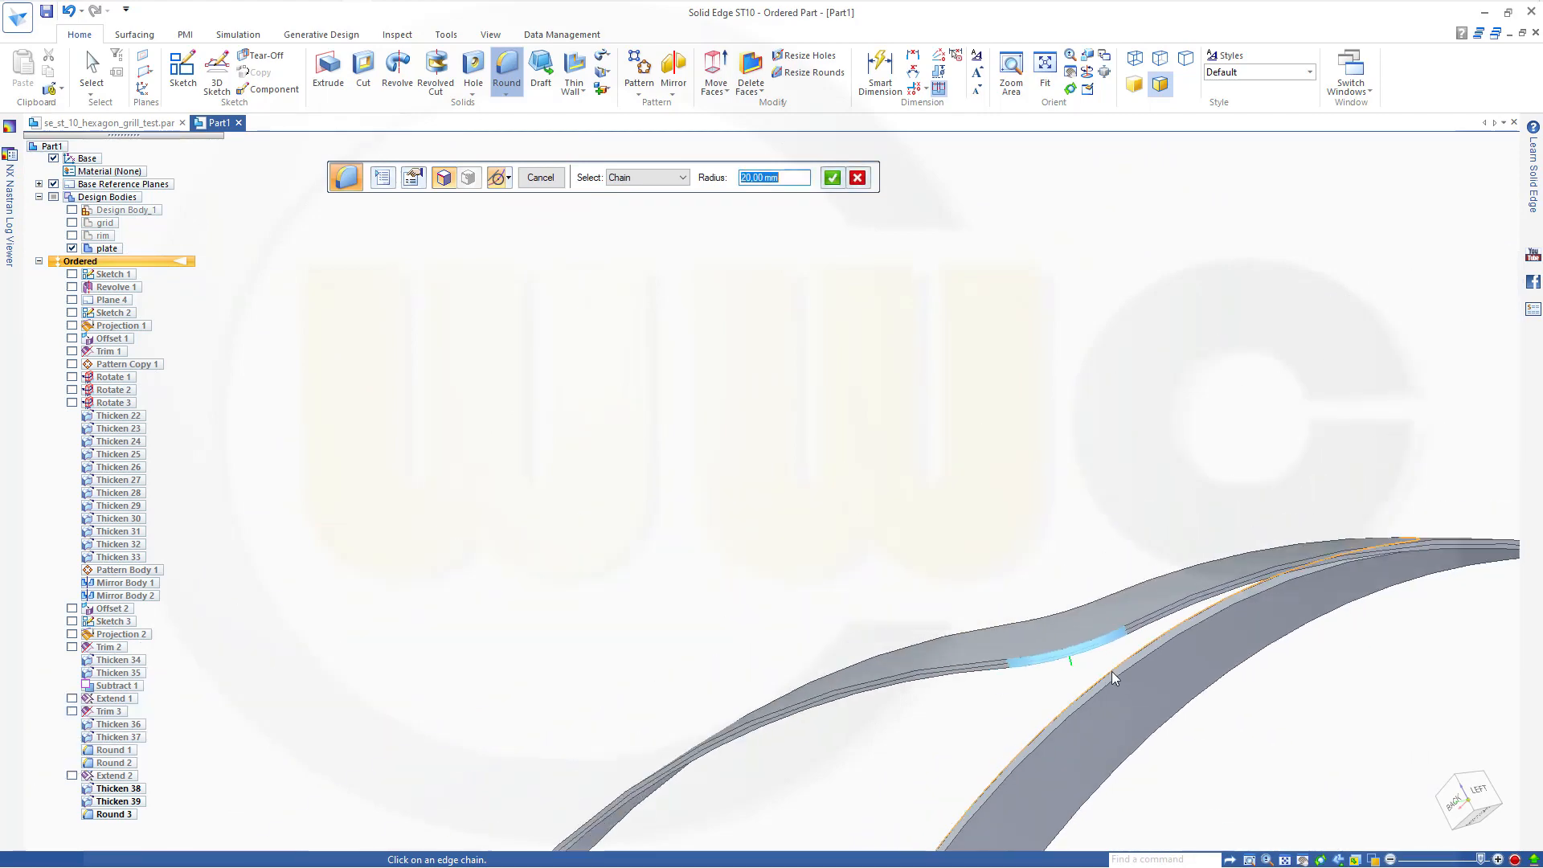
pyautogui.moveTo(1112, 672); pyautogui.dragTo(1251, 630, button='middle')
pyautogui.scroll(5, 1251, 630)
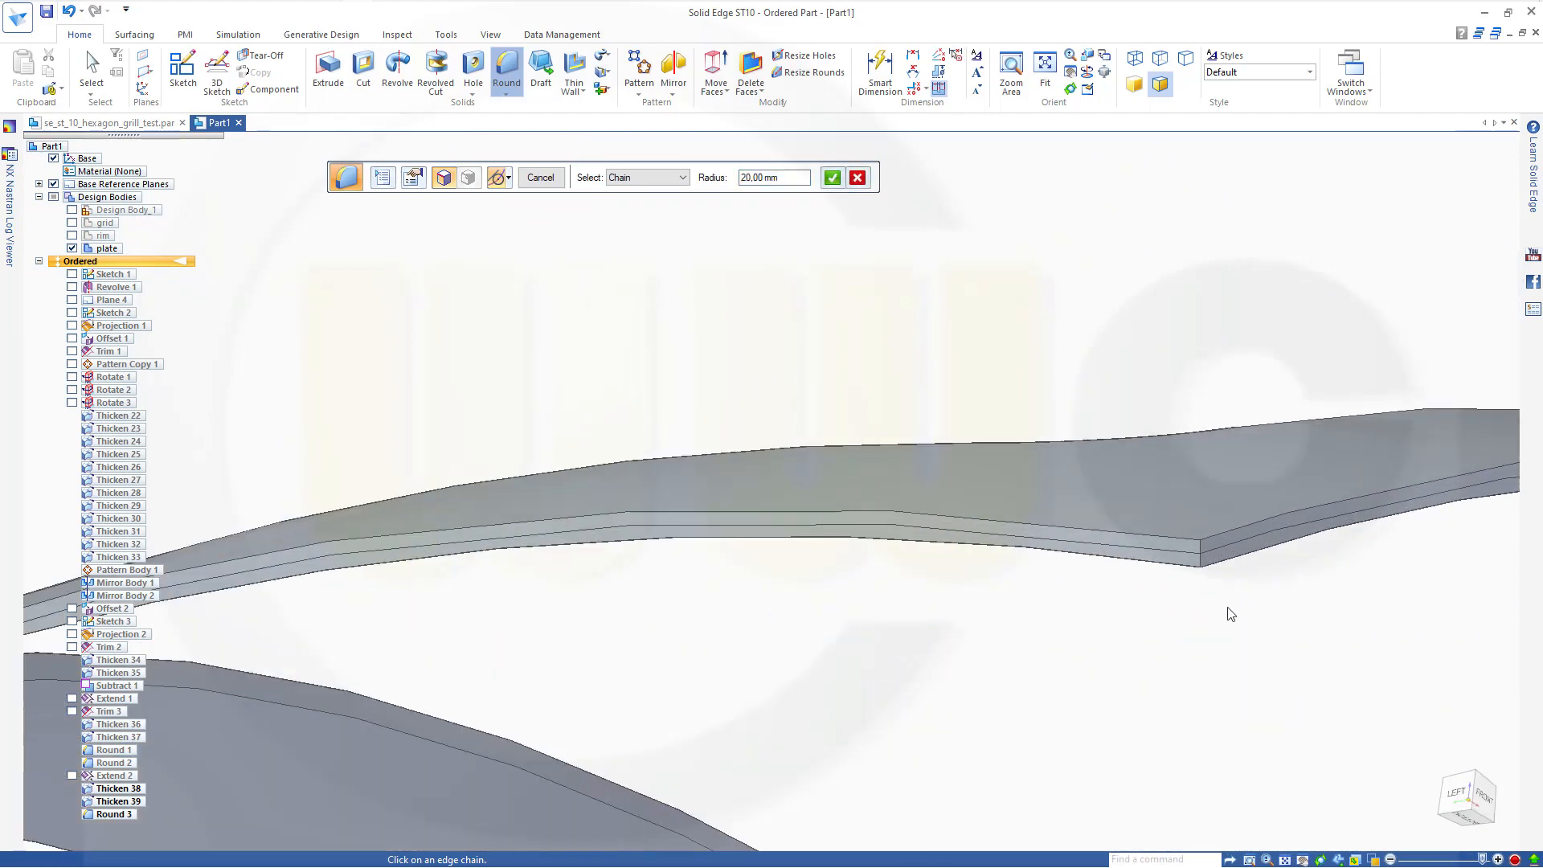
pyautogui.scroll(-5, 1206, 585)
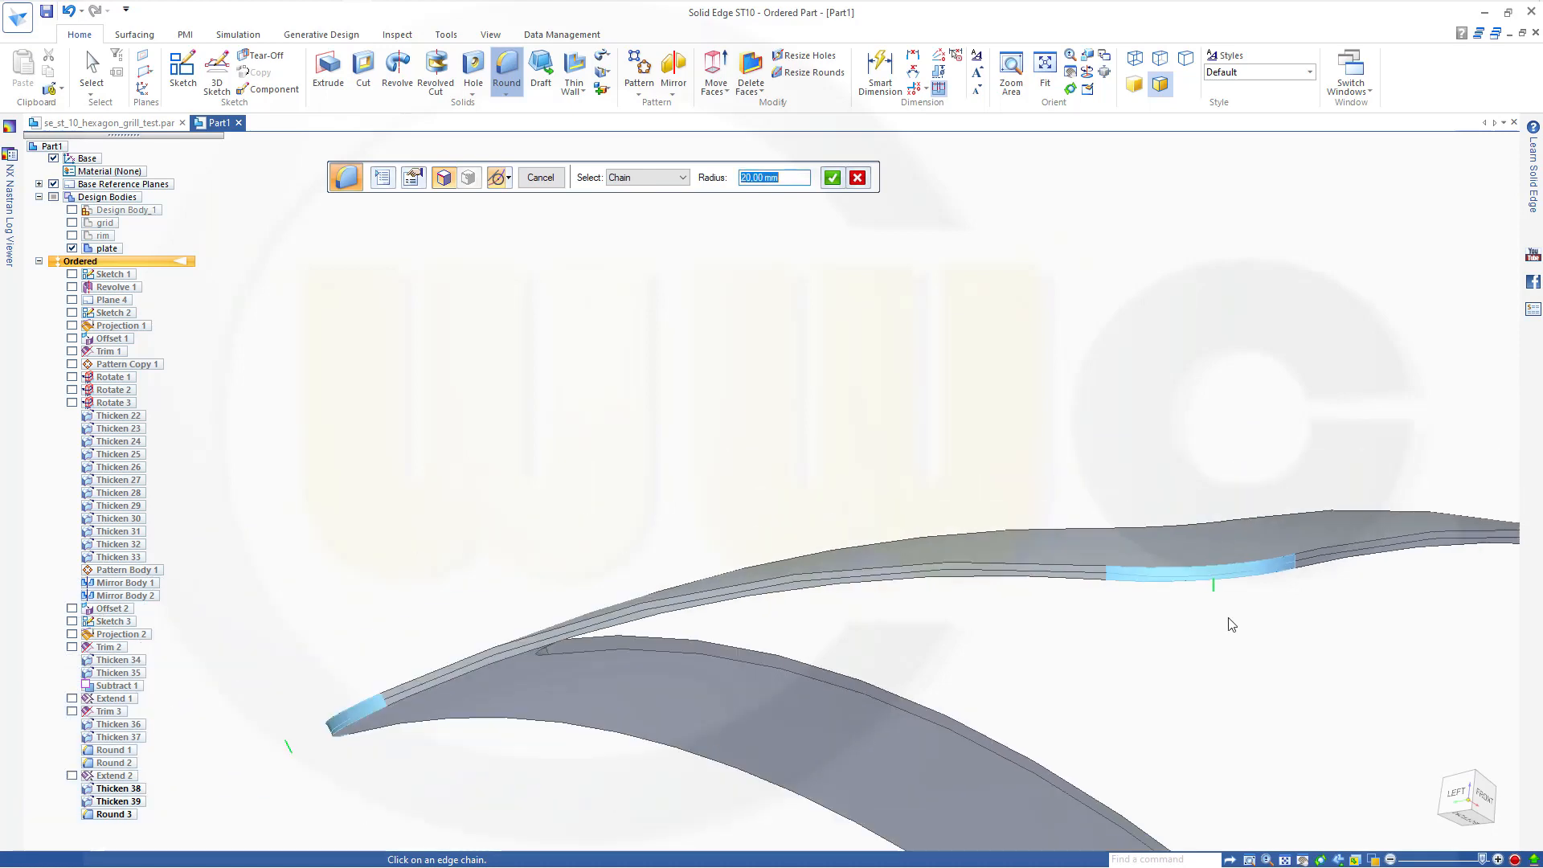
# Add the plate's remaining outer corner edges to the 20 mm round and complete the feature.
pyautogui.moveTo(1240, 634); pyautogui.dragTo(944, 437, button='middle')
pyautogui.scroll(3, 1269, 572)
pyautogui.moveTo(1268, 573); pyautogui.dragTo(1468, 737, button='middle')
pyautogui.click(1153, 512)
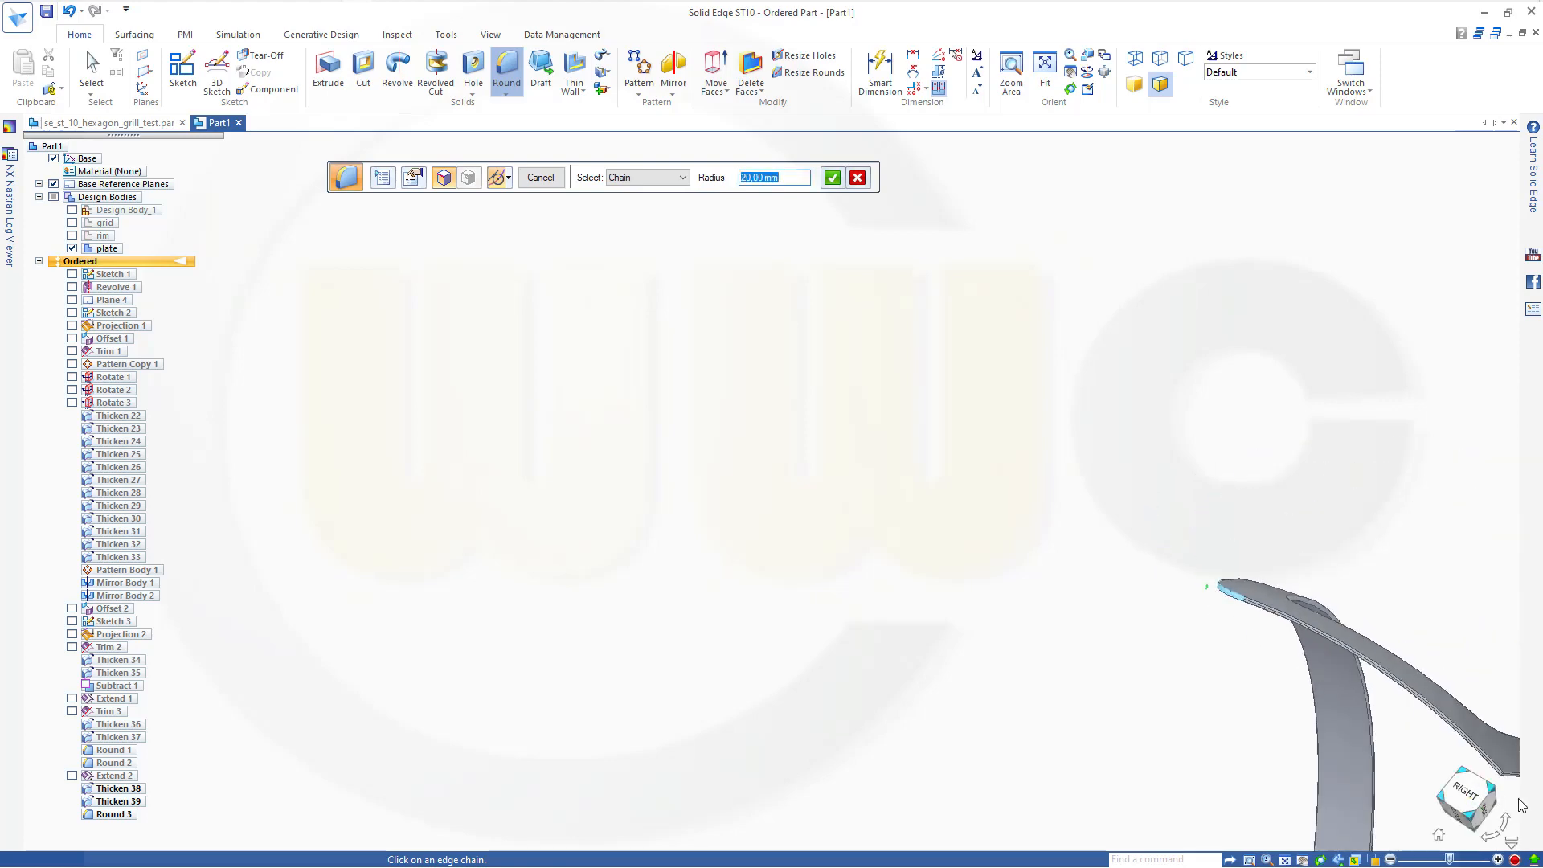
pyautogui.scroll(5, 1479, 748)
pyautogui.scroll(2, 1479, 735)
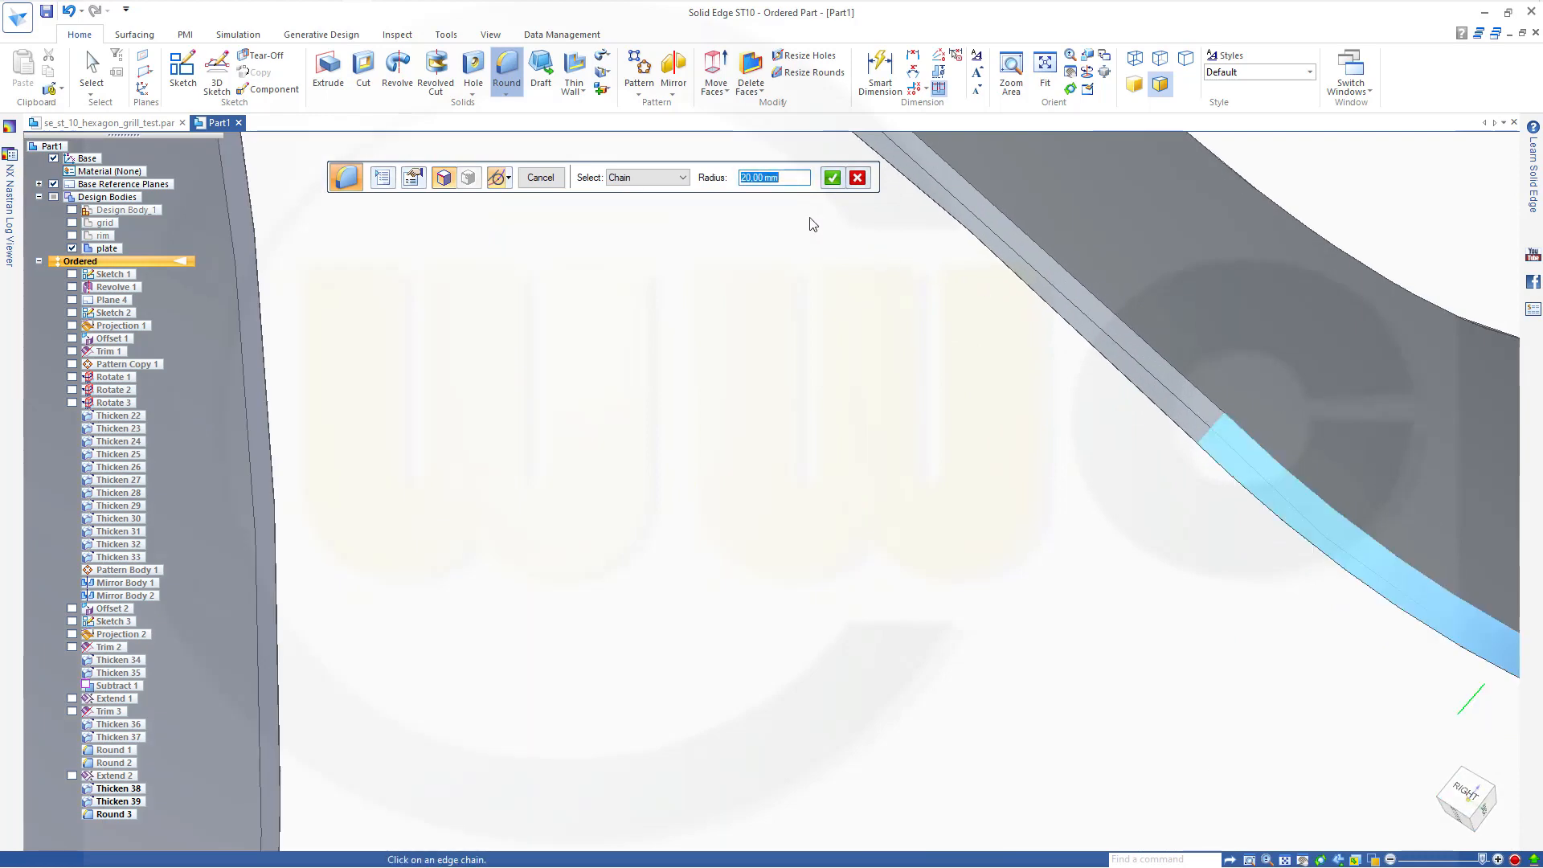
pyautogui.press('Return')
pyautogui.click(545, 183)
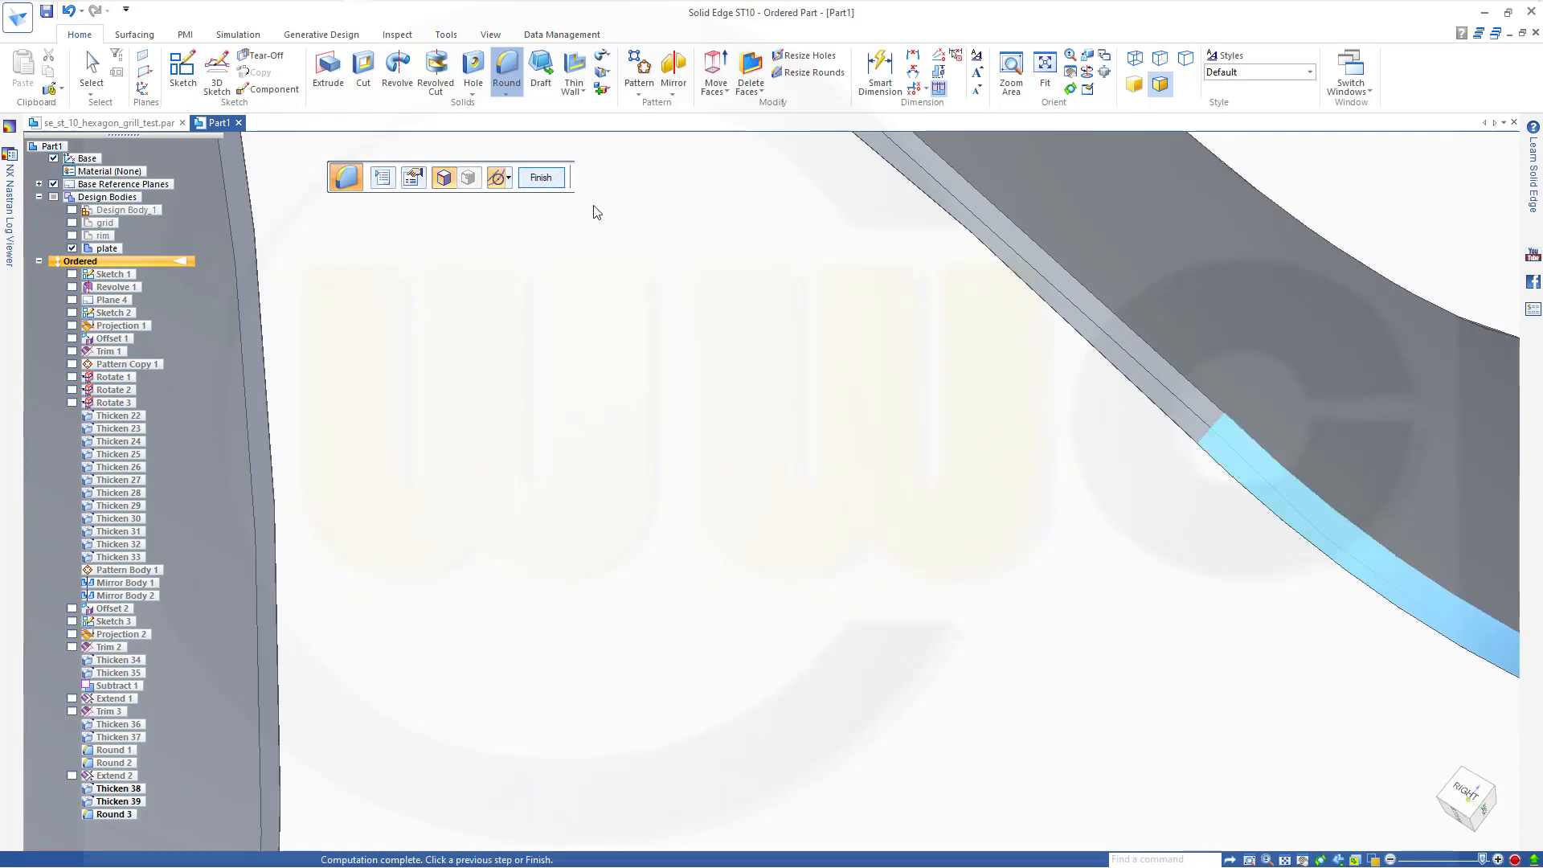
pyautogui.click(541, 177)
pyautogui.click(540, 184)
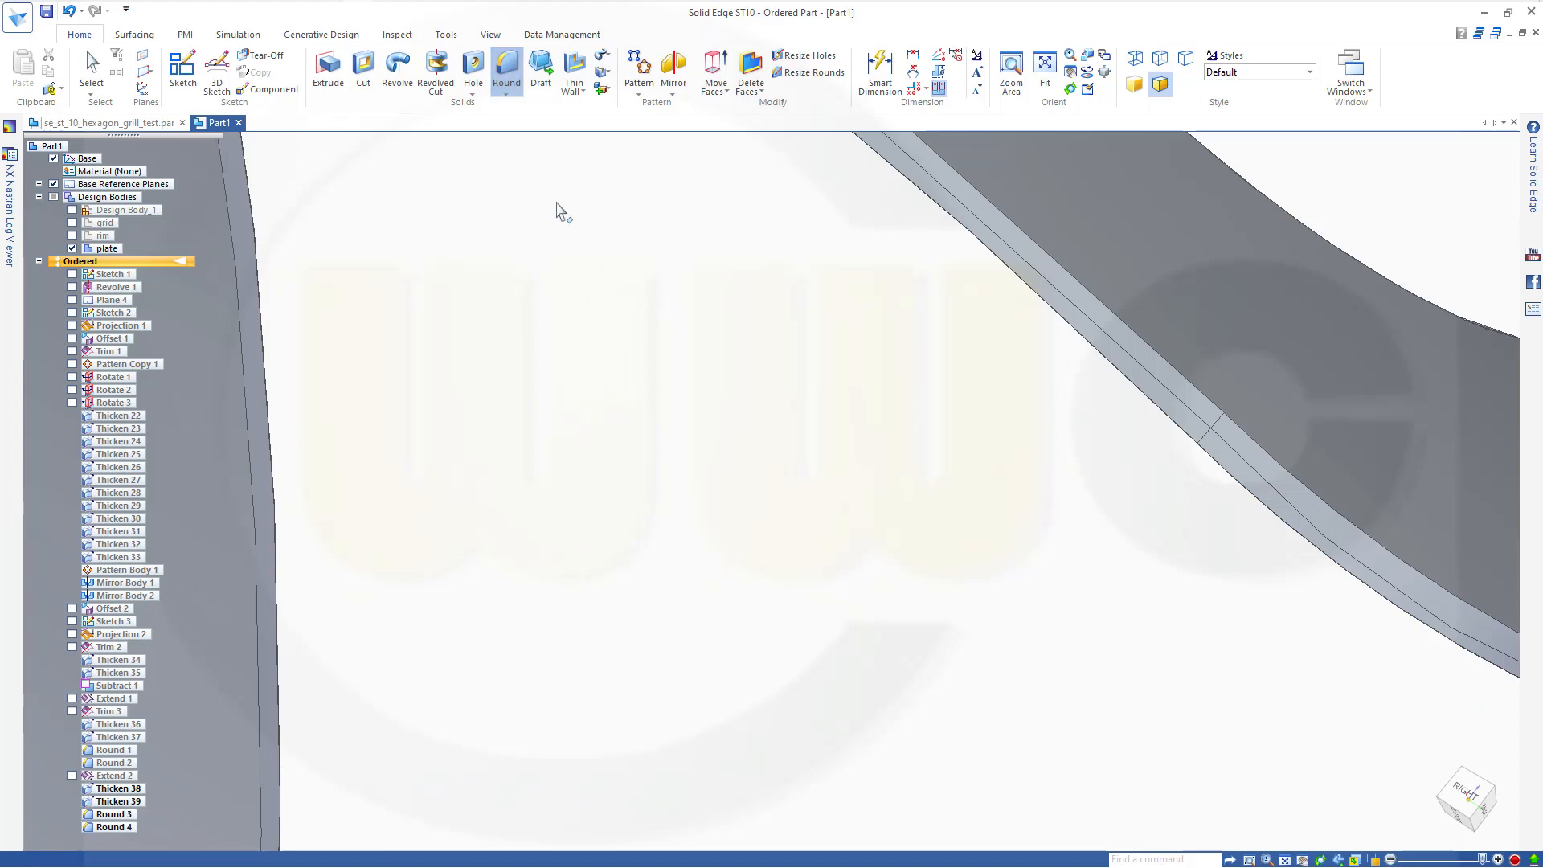
# Show the rim and grid bodies together with the plate.
pyautogui.scroll(-5, 717, 338)
pyautogui.moveTo(582, 255); pyautogui.dragTo(408, 341, button='middle')
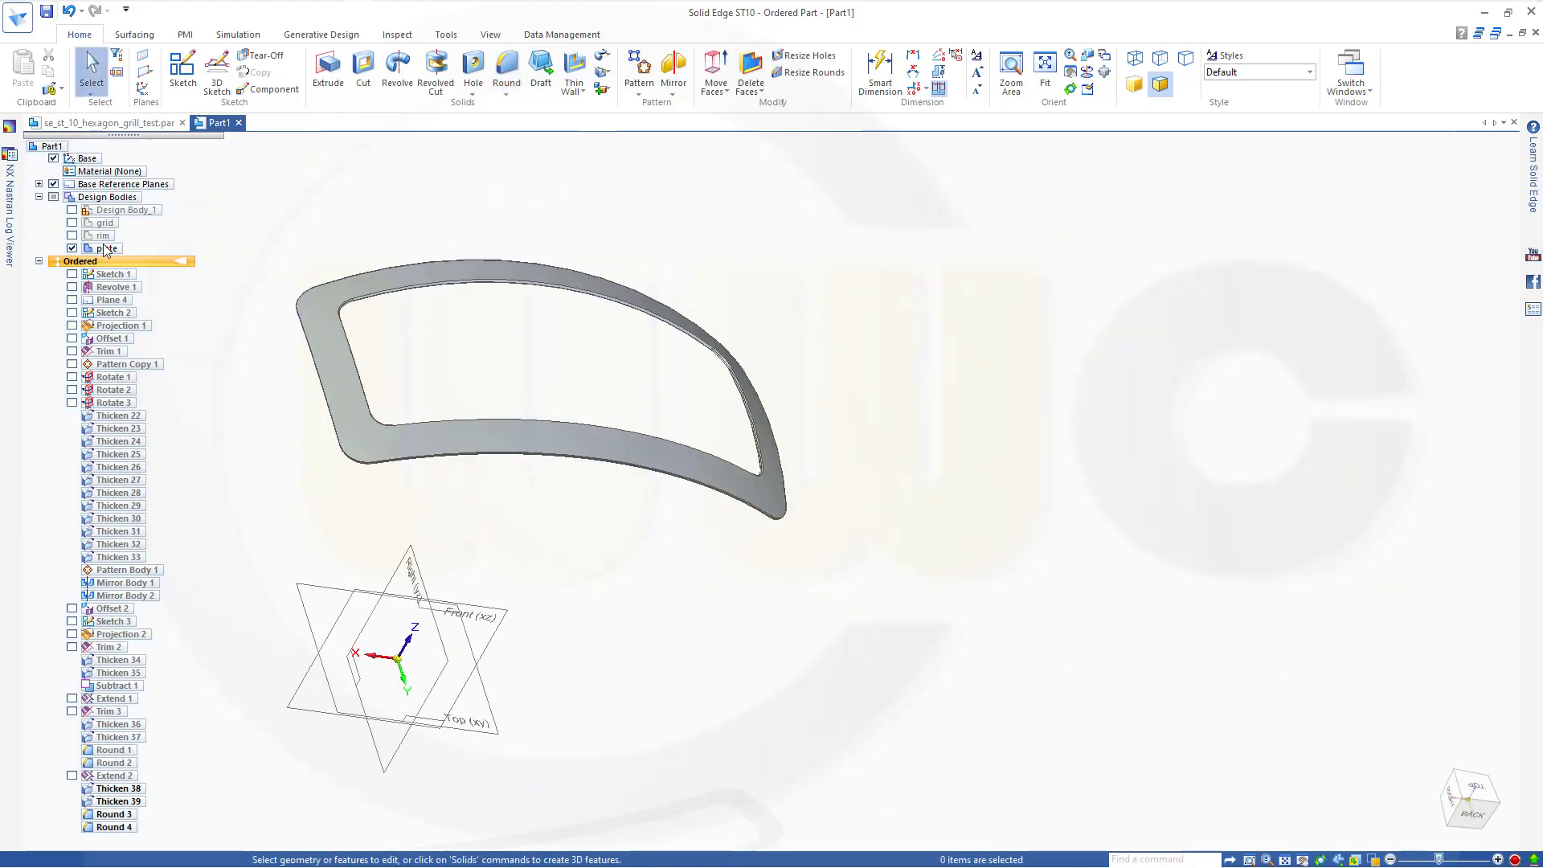
pyautogui.click(72, 236)
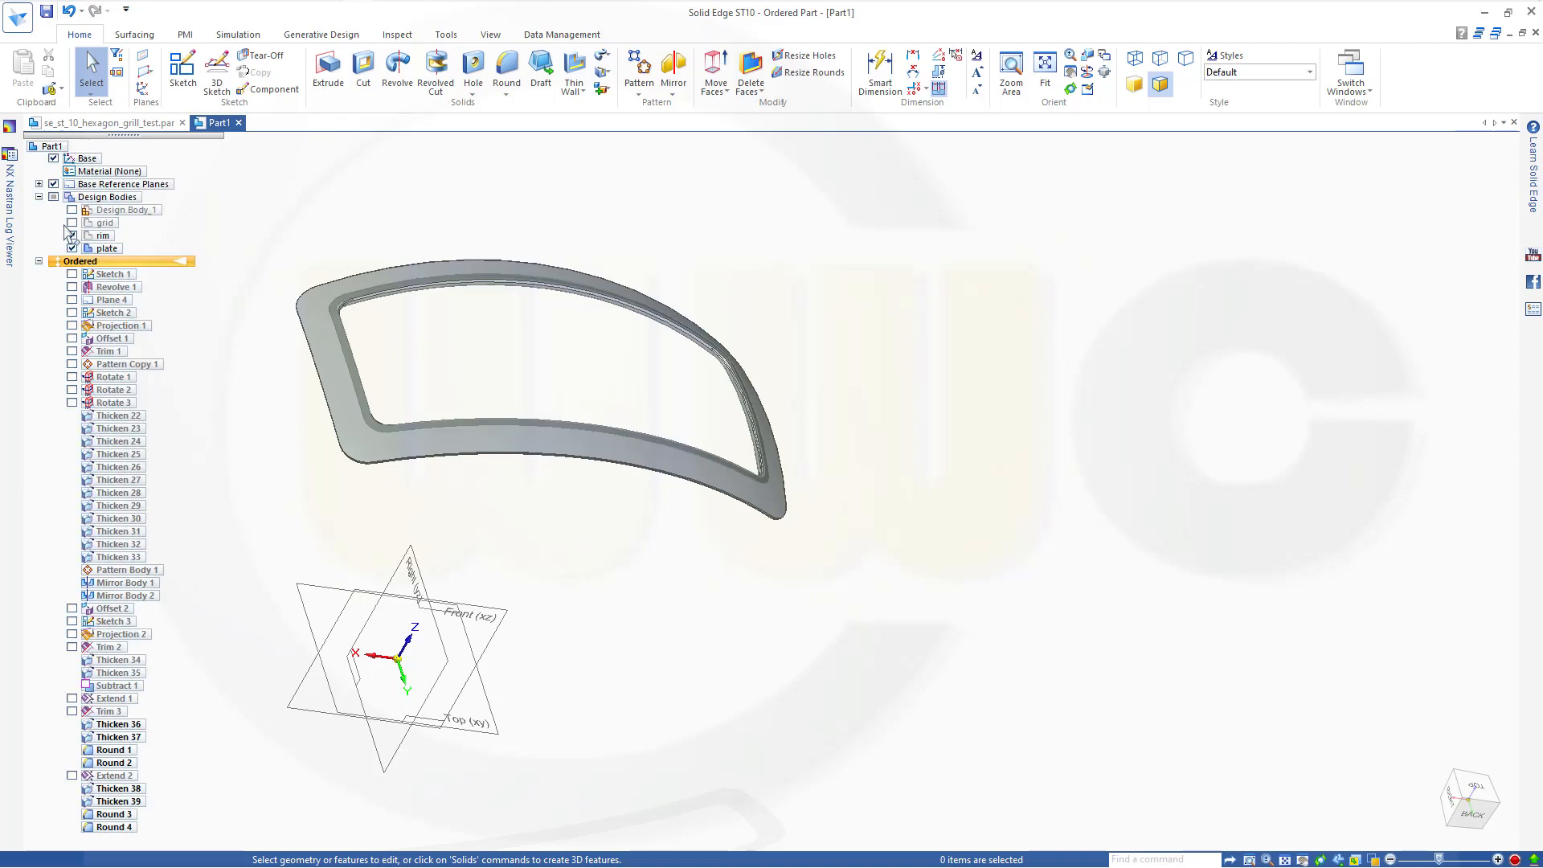
pyautogui.click(71, 223)
pyautogui.moveTo(402, 317); pyautogui.dragTo(446, 385, button='middle')
pyautogui.scroll(-3, 349, 434)
pyautogui.scroll(5, 410, 446)
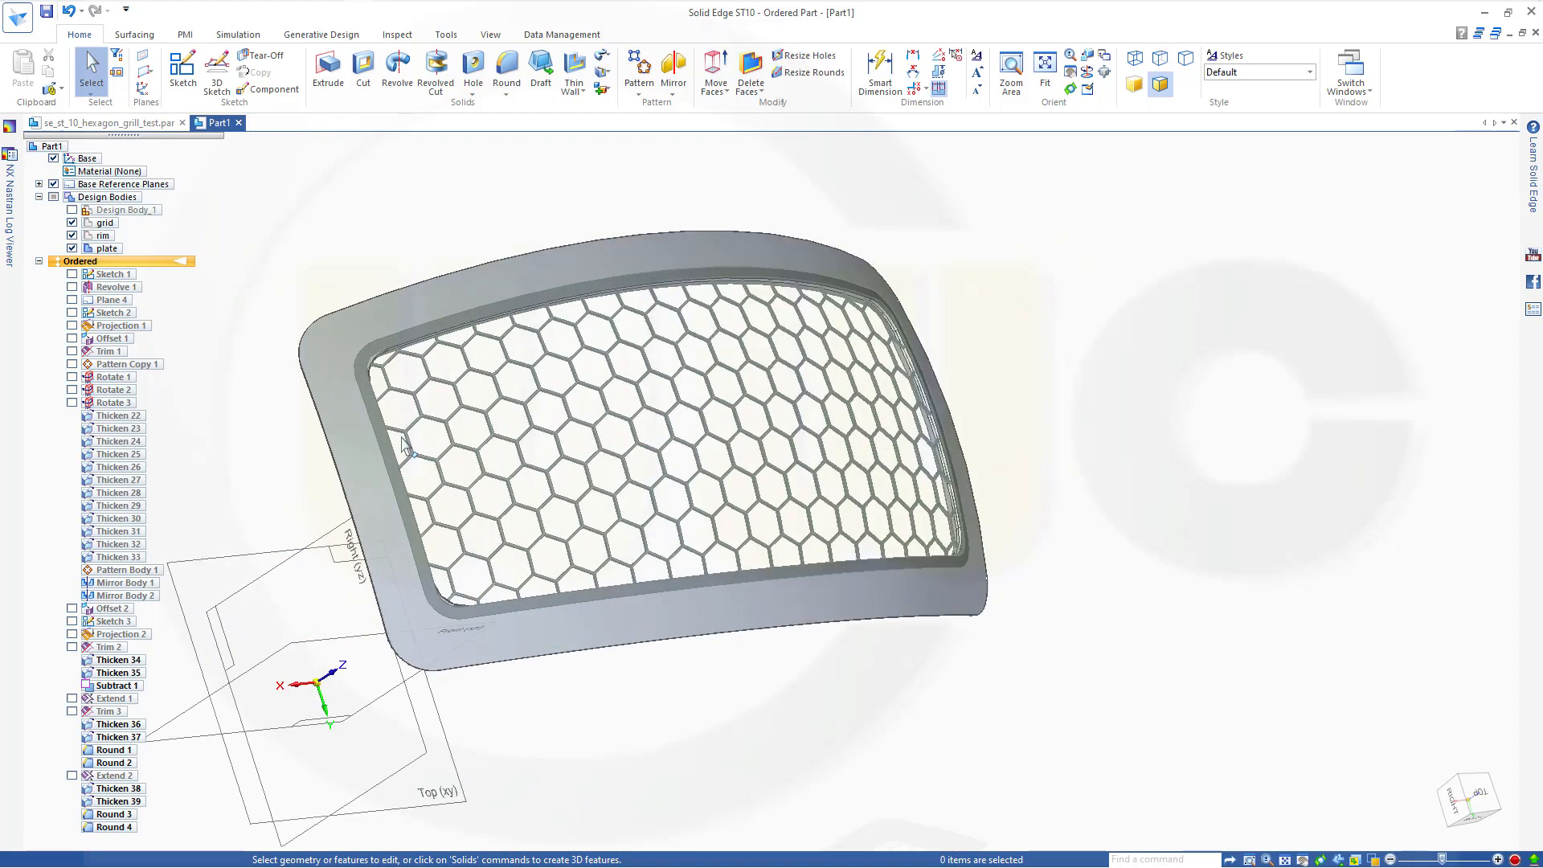
# Edit the round on the plate's inner opening corners and set its radius to 10 mm.
pyautogui.moveTo(510, 506); pyautogui.dragTo(434, 502, button='middle')
pyautogui.scroll(4, 389, 446)
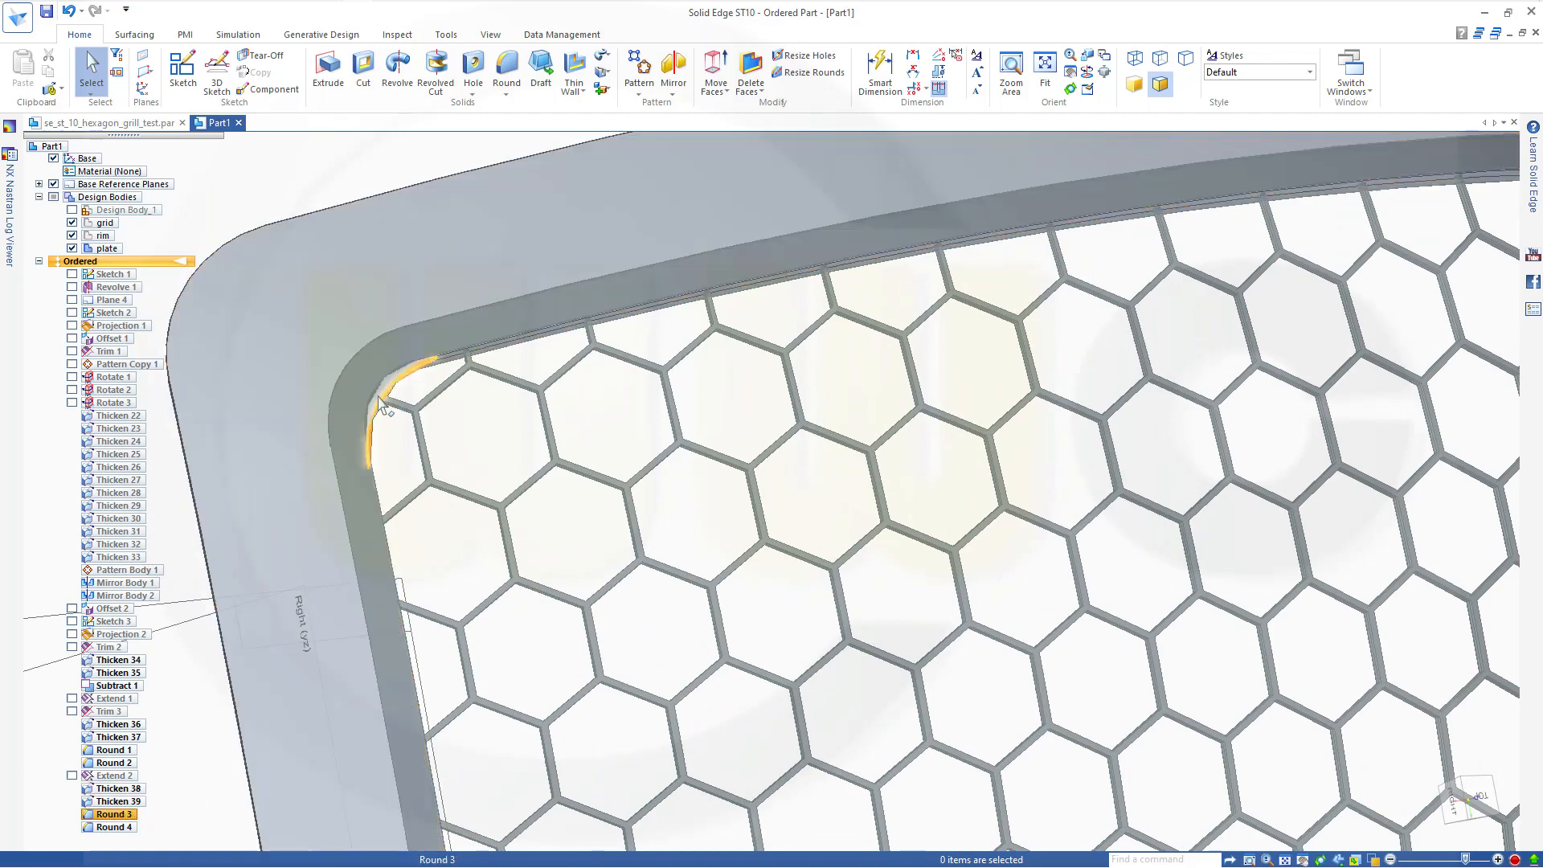
pyautogui.click(116, 815)
pyautogui.rightClick(117, 816)
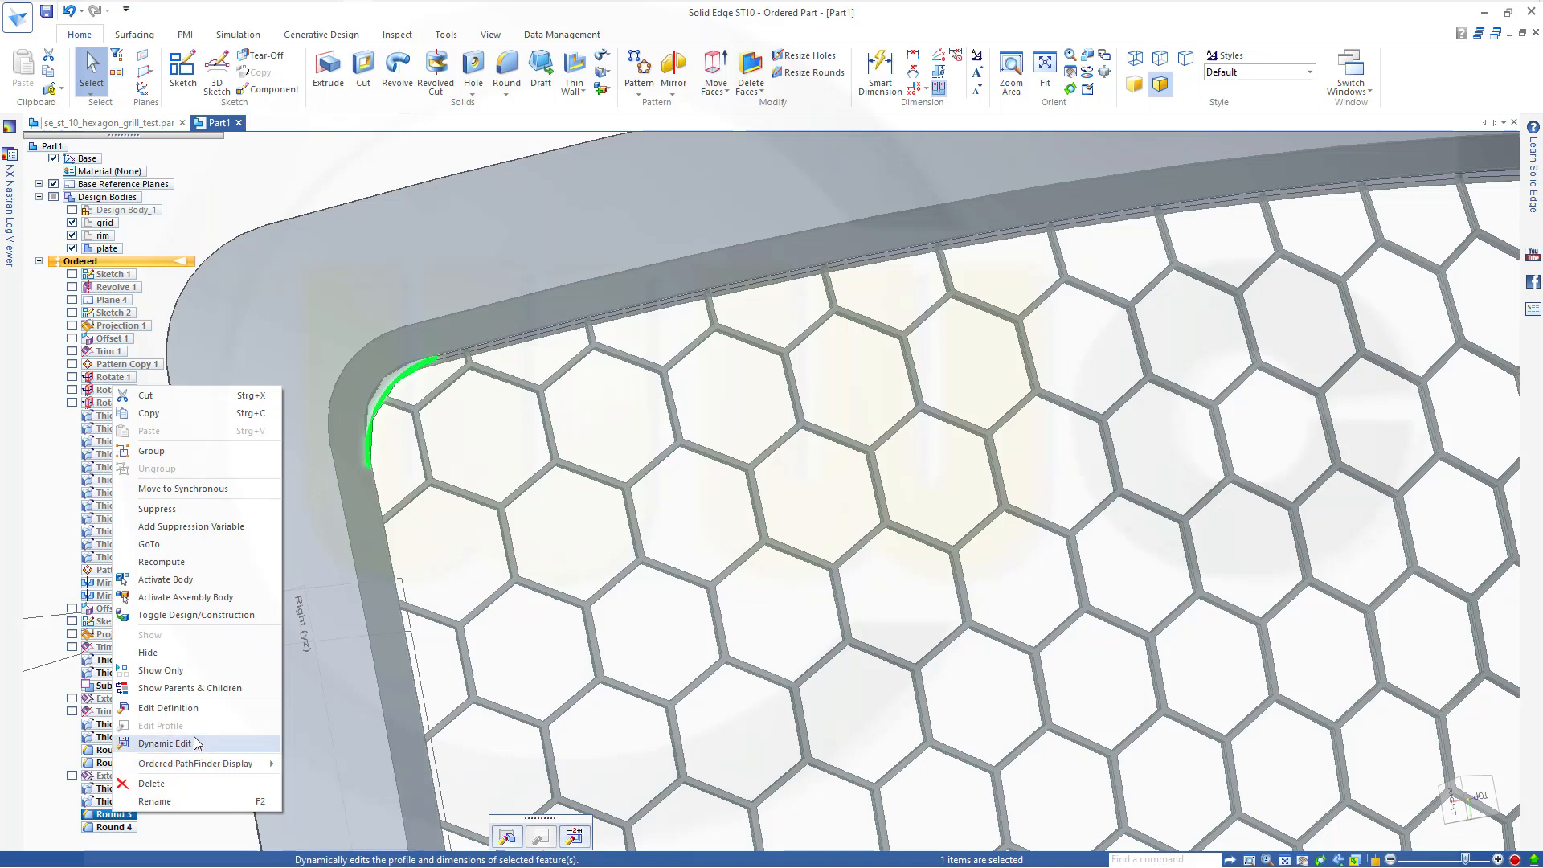
pyautogui.click(191, 709)
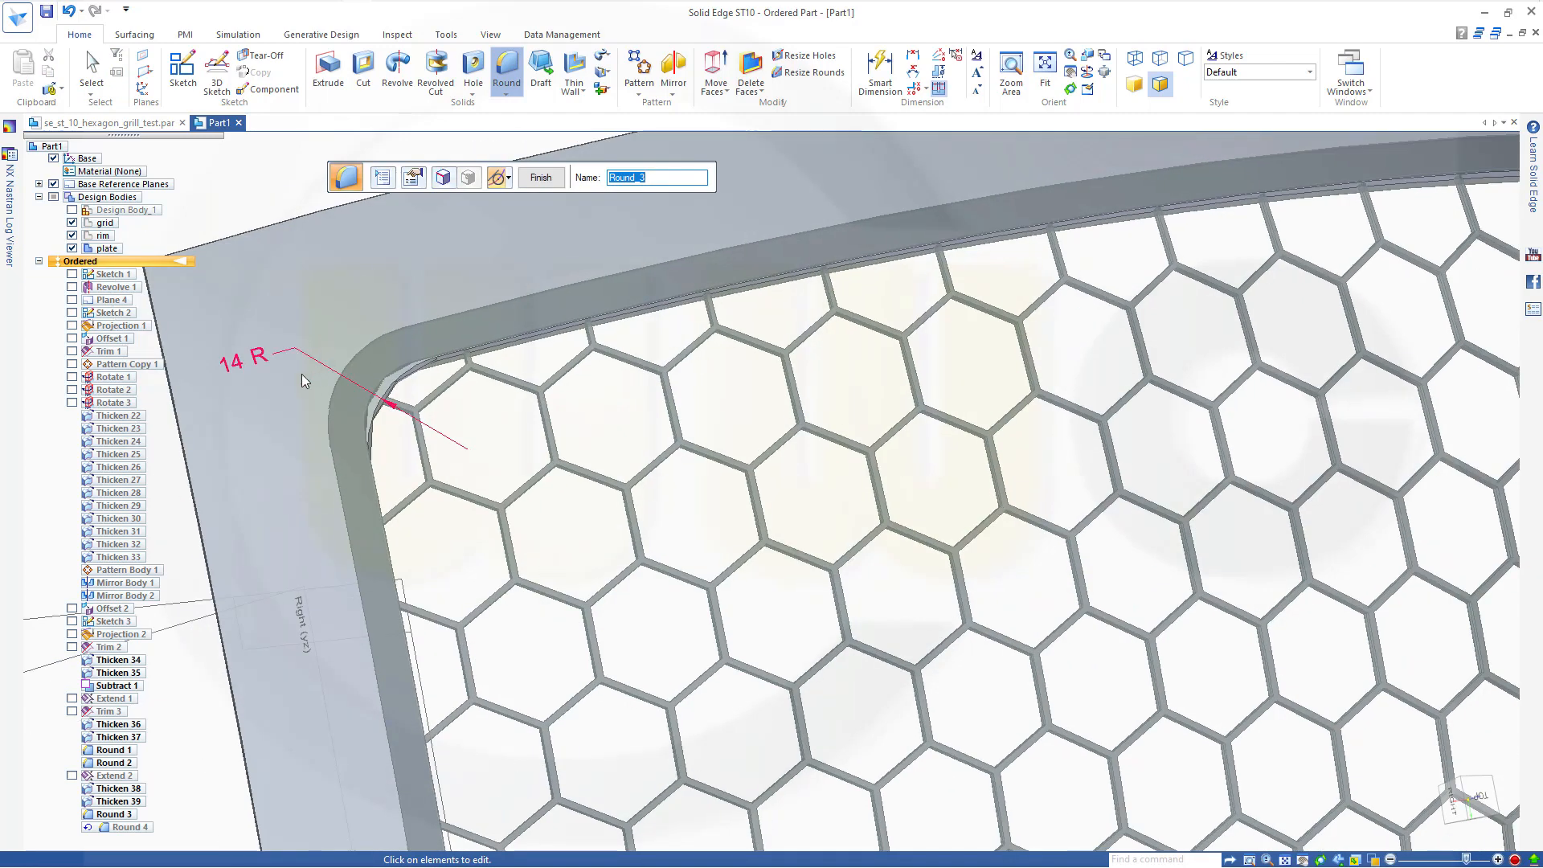
pyautogui.click(257, 366)
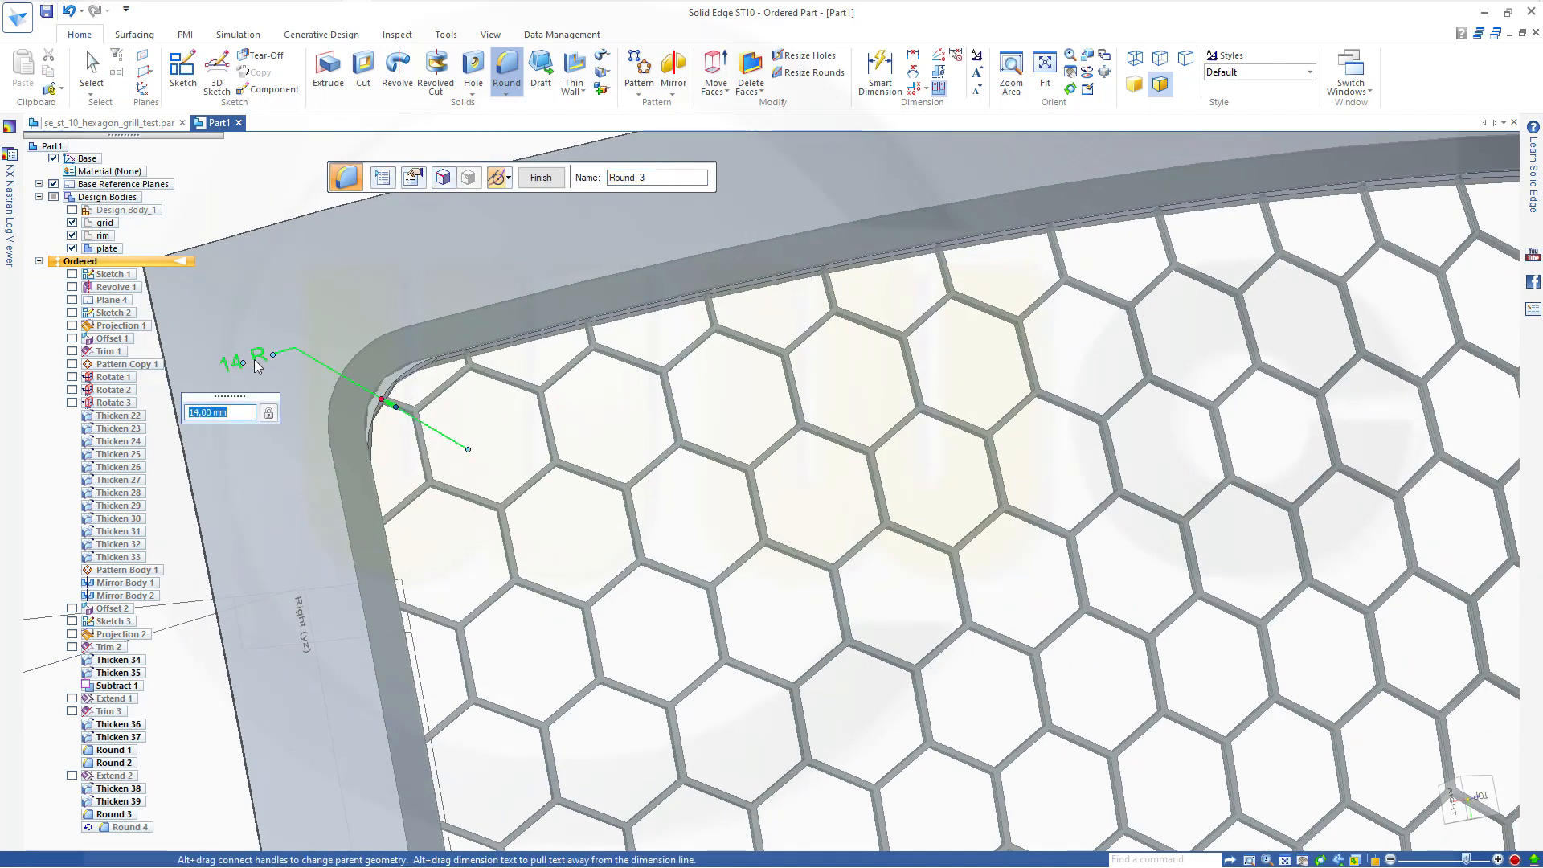
pyautogui.press('Return')
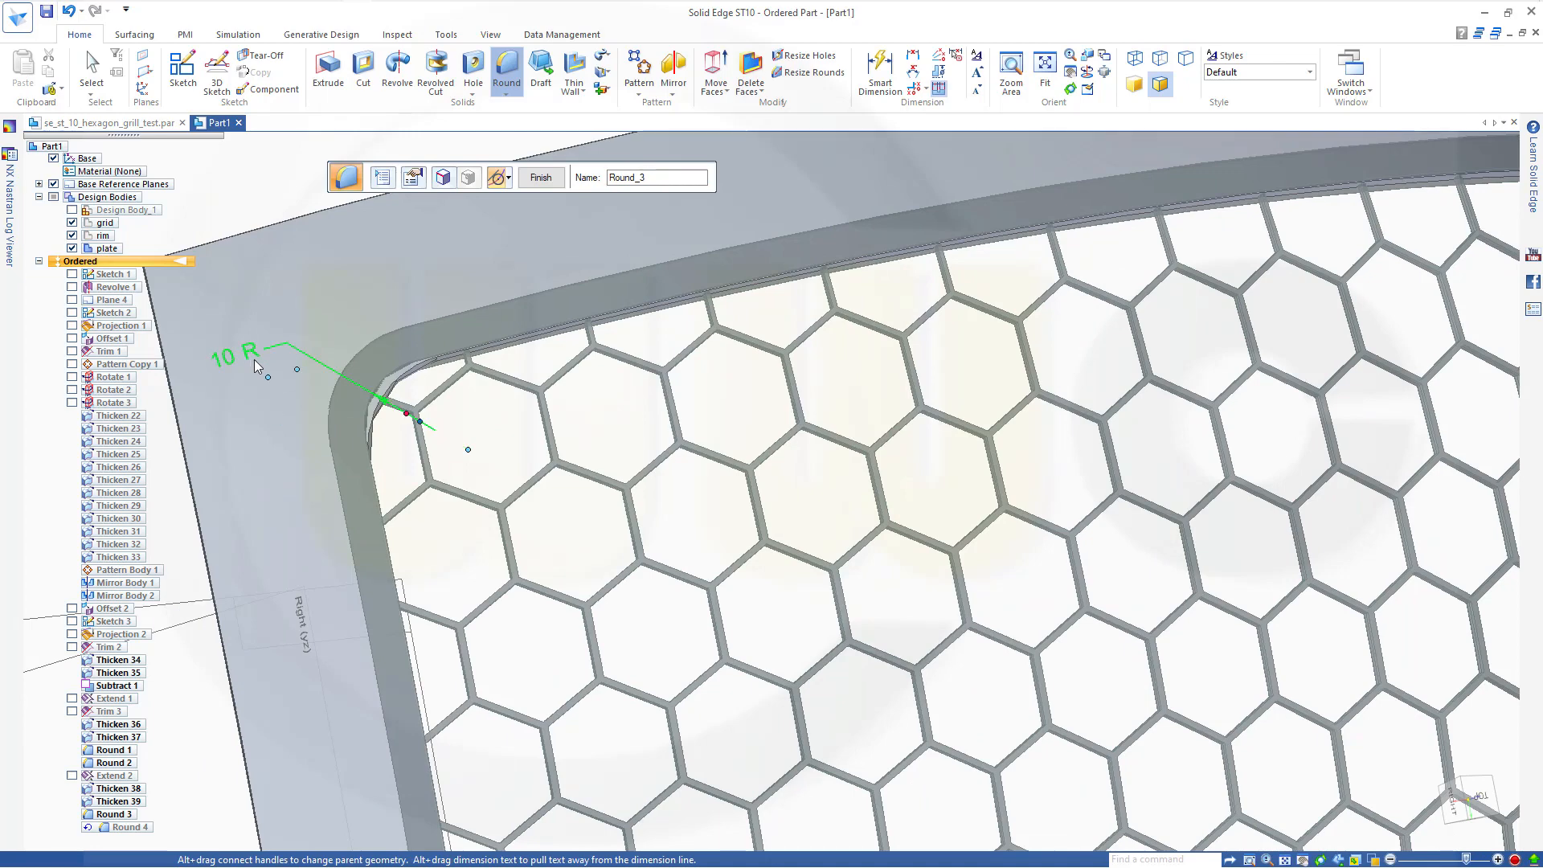
pyautogui.scroll(3, 438, 394)
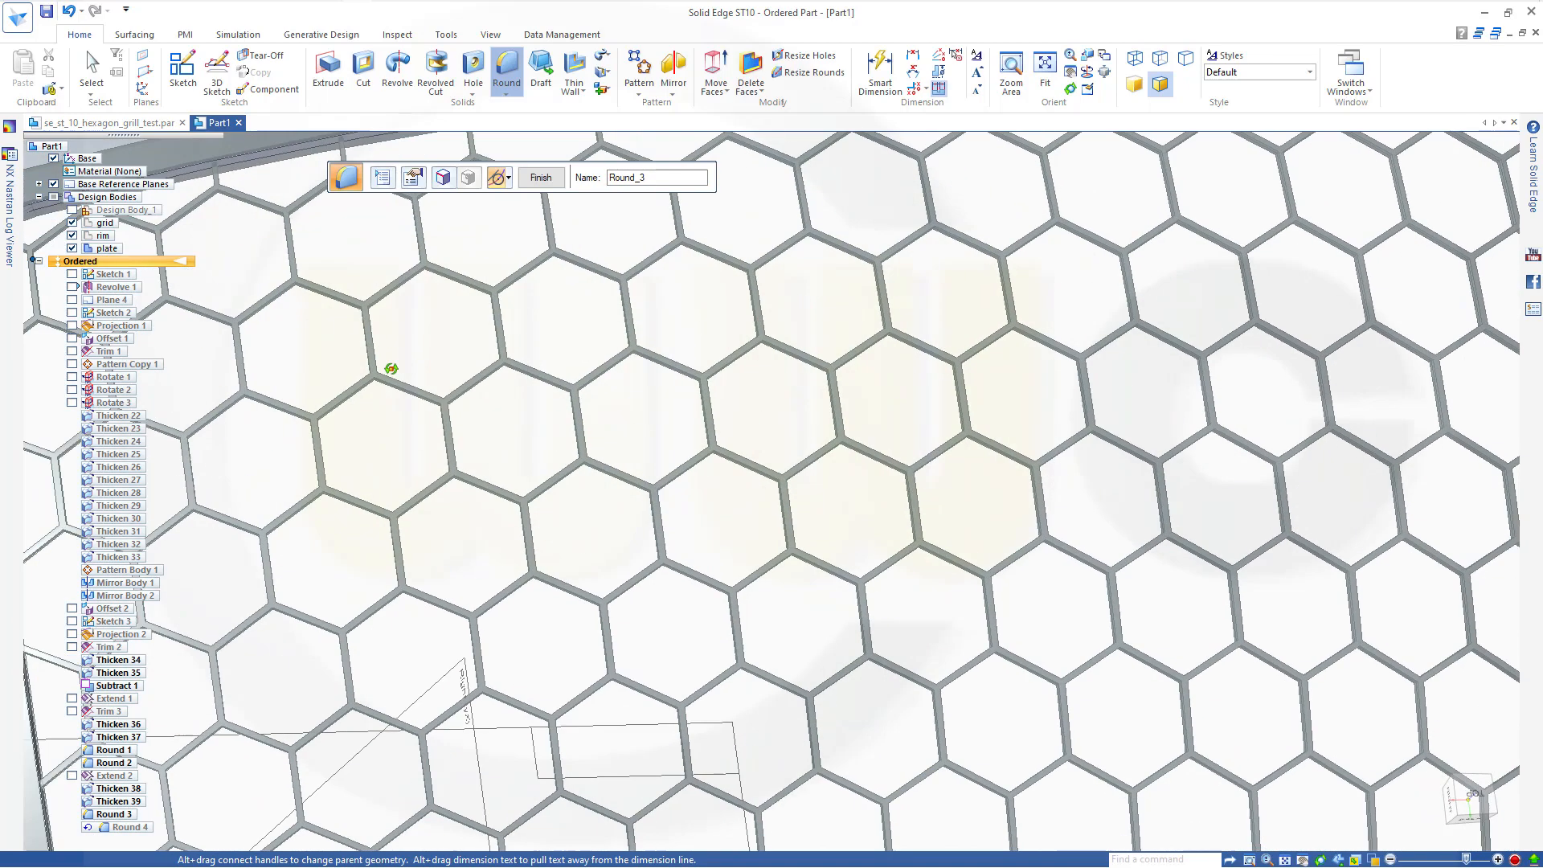
pyautogui.scroll(3, 472, 482)
pyautogui.scroll(3, 707, 567)
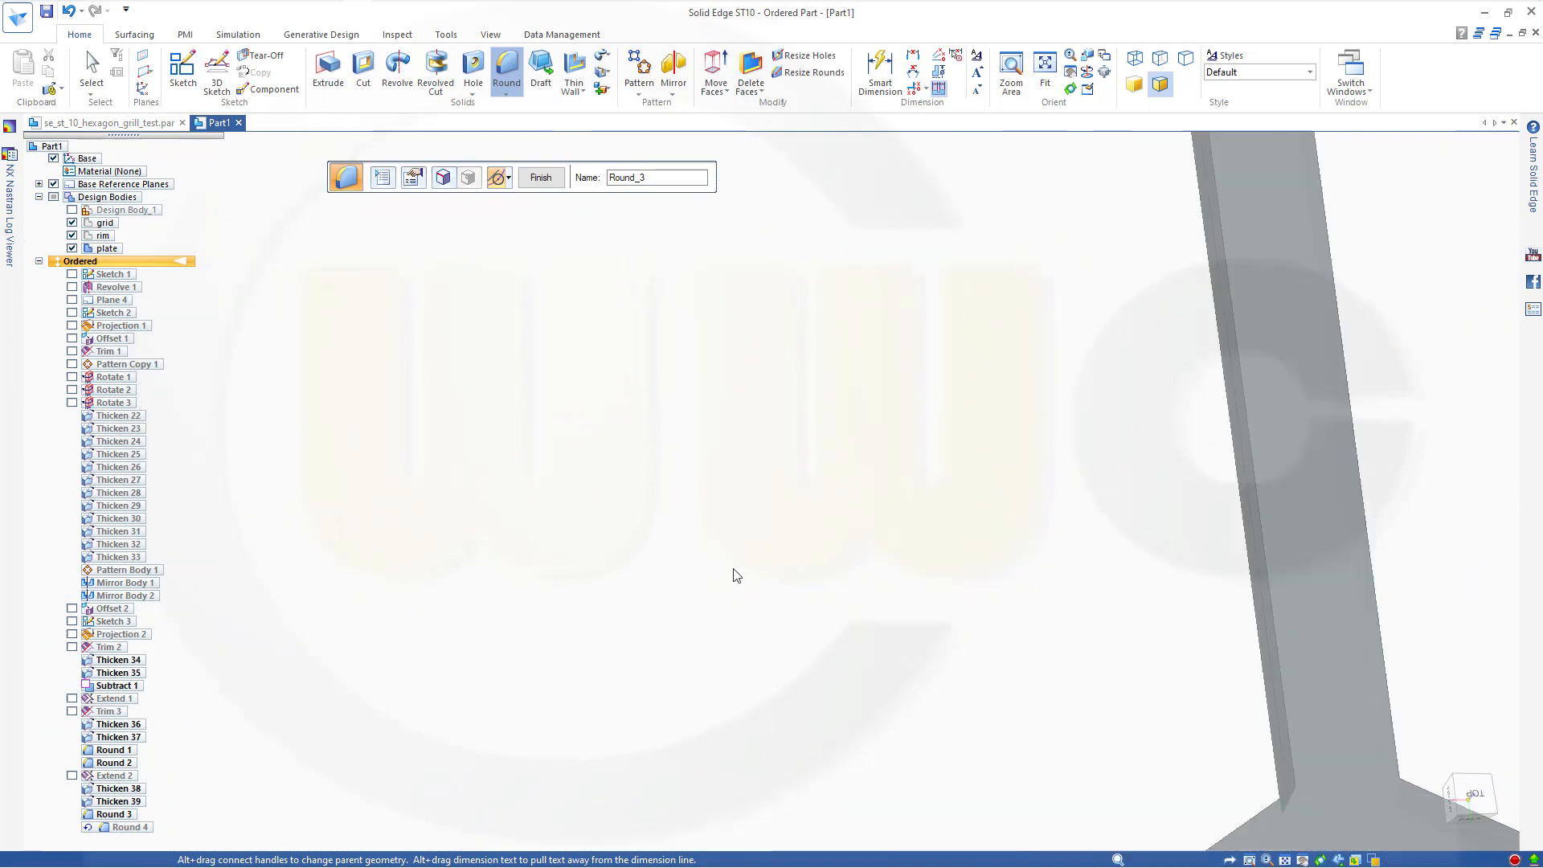
pyautogui.scroll(-8, 744, 587)
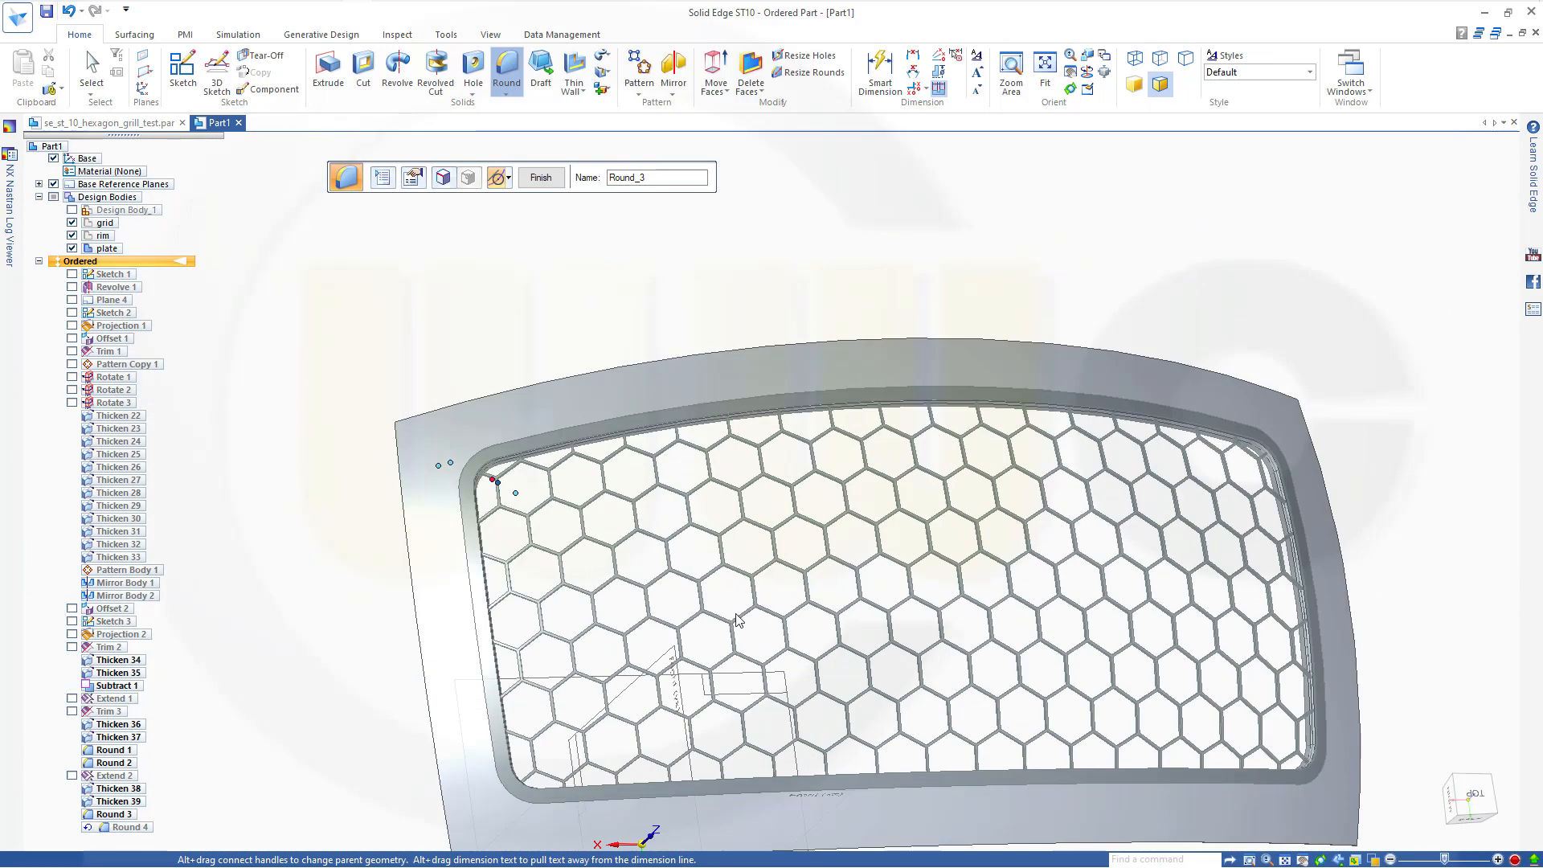
pyautogui.moveTo(738, 619); pyautogui.dragTo(543, 426, button='middle')
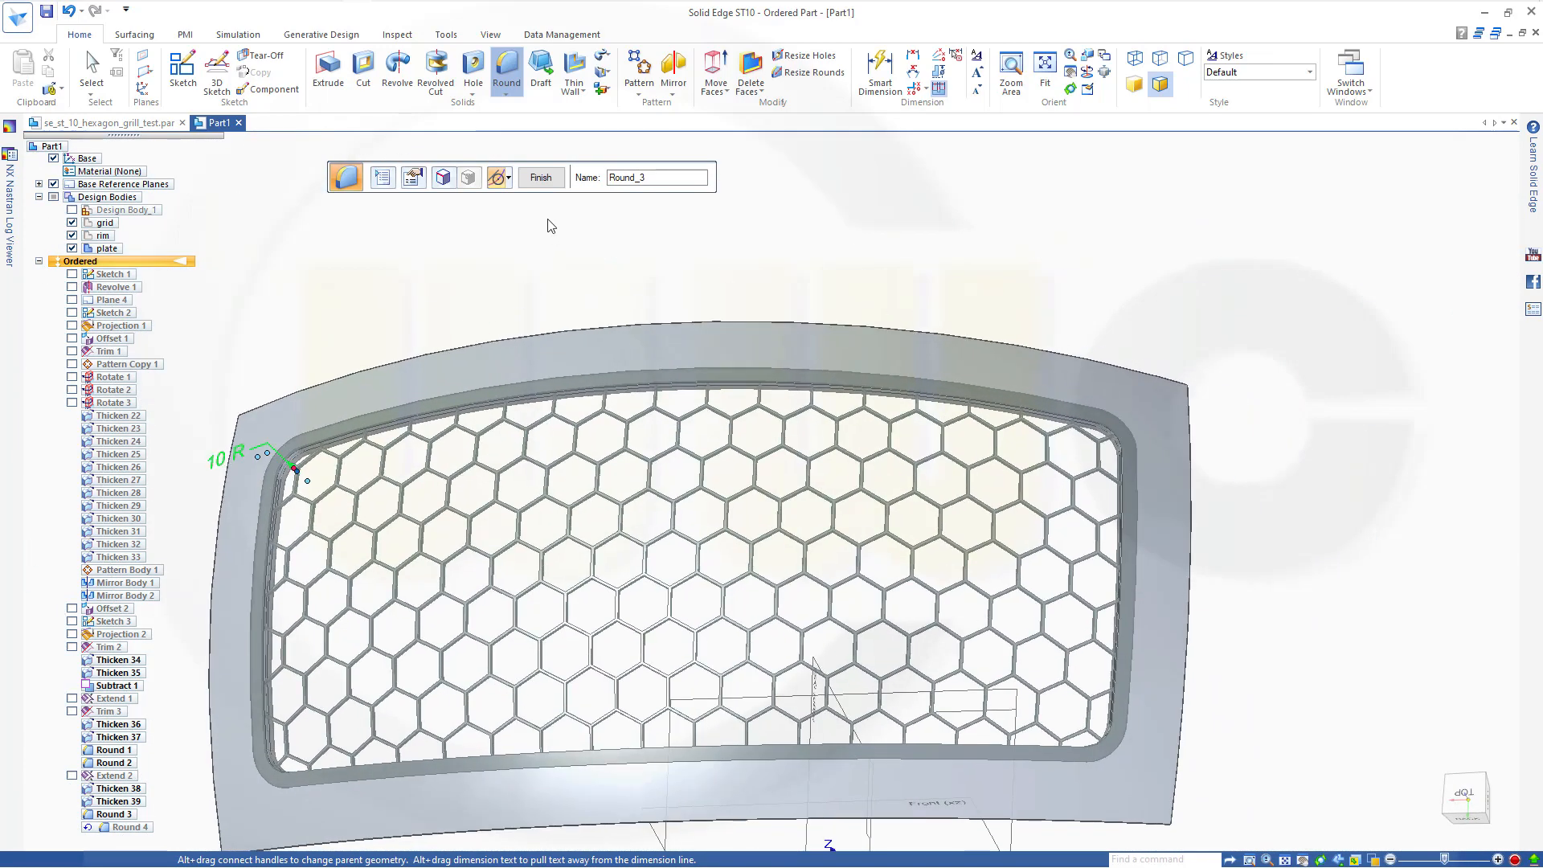
pyautogui.click(541, 179)
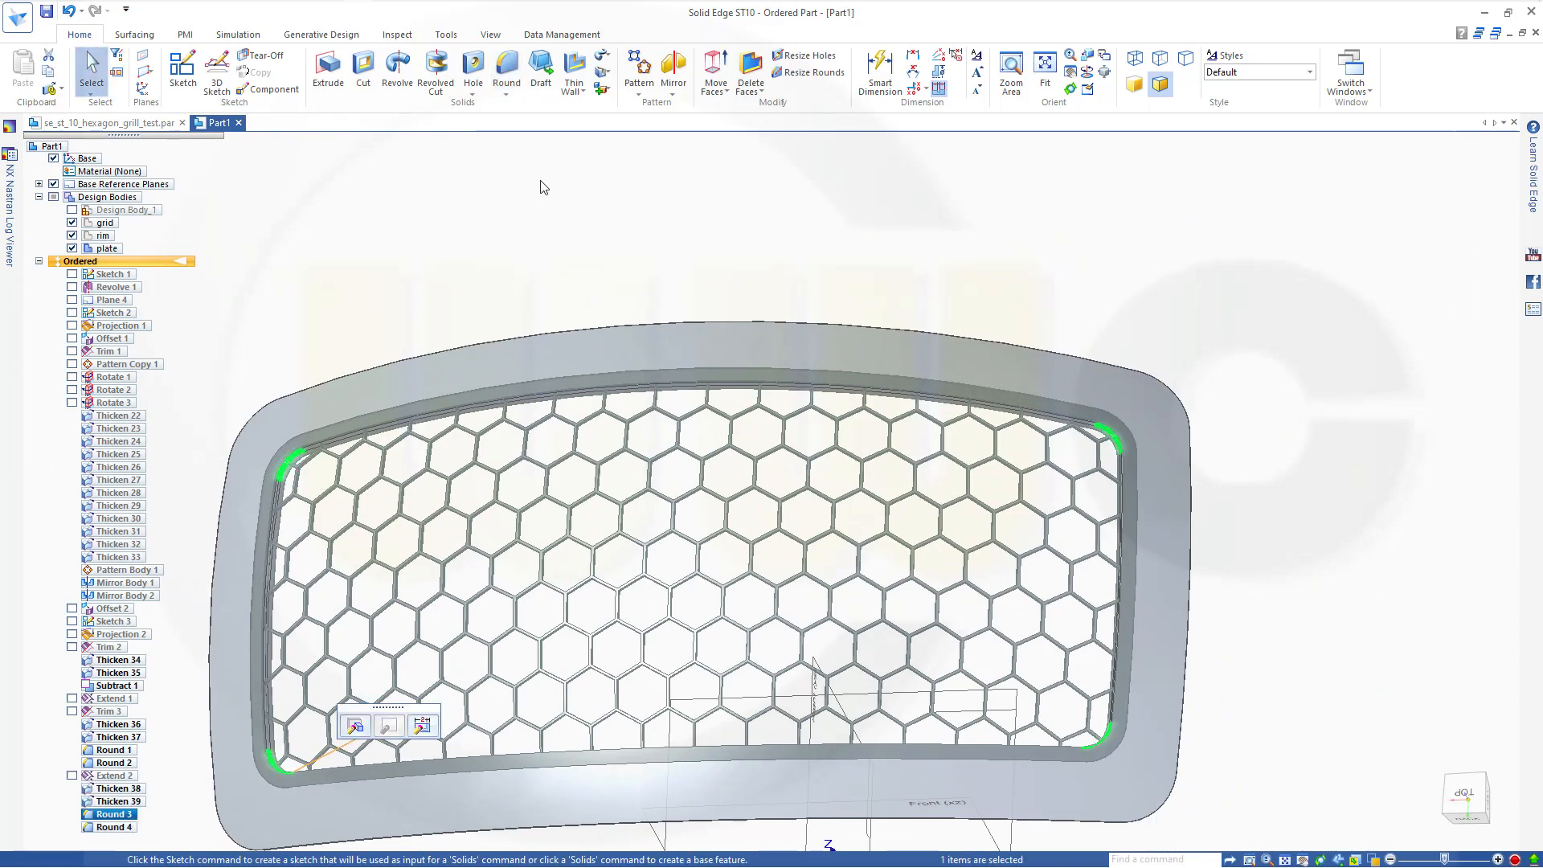
pyautogui.moveTo(359, 325); pyautogui.dragTo(399, 317, button='middle')
pyautogui.click(398, 312)
pyautogui.scroll(-2, 410, 358)
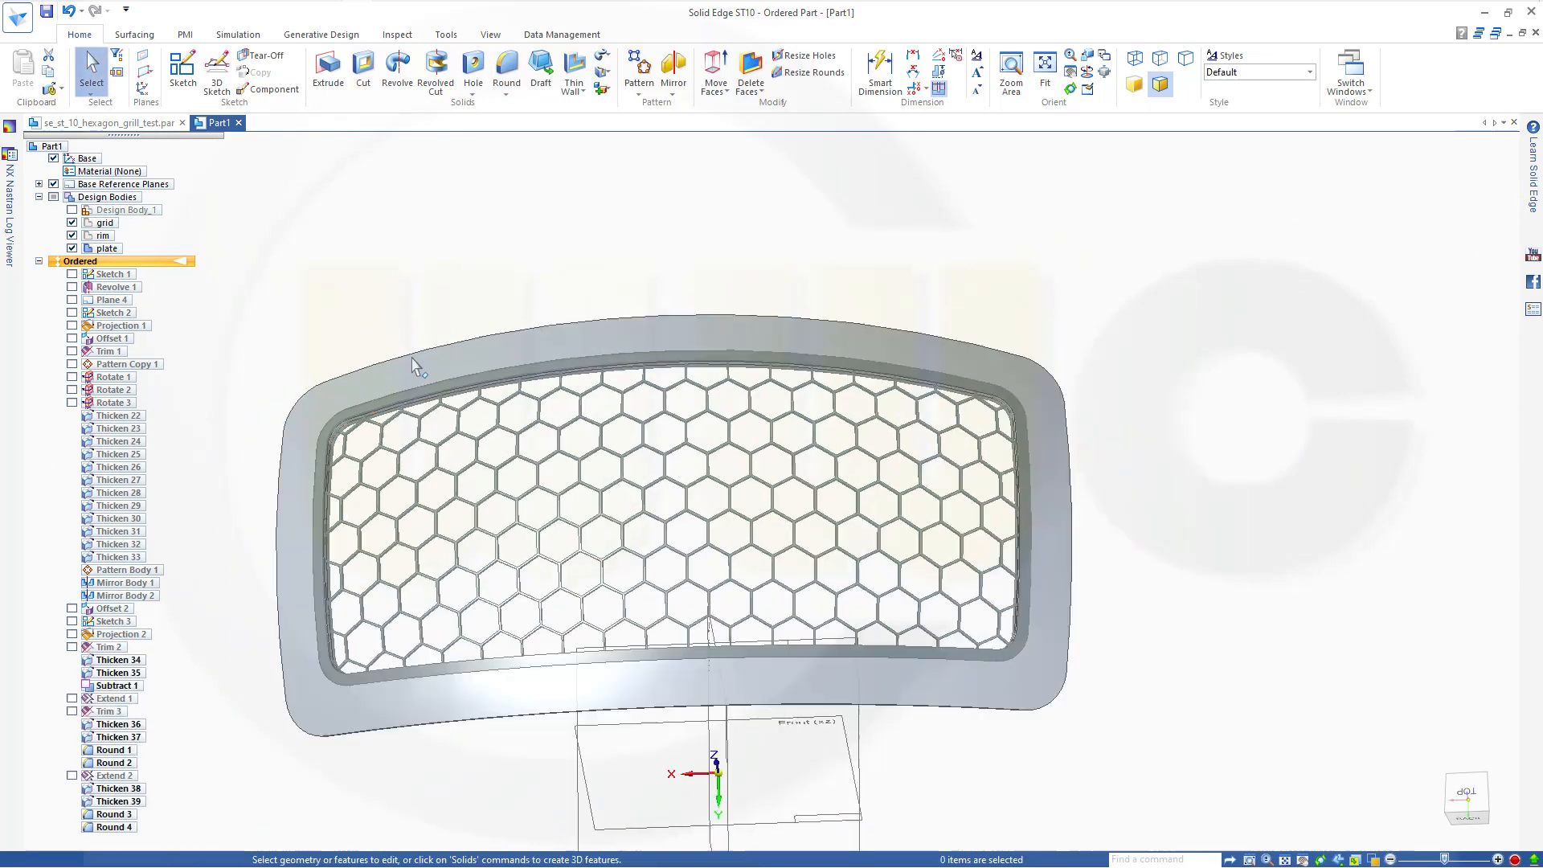
# Unite the rim, grid and plate into a single body, with the rim as the target.
pyautogui.scroll(4, 394, 494)
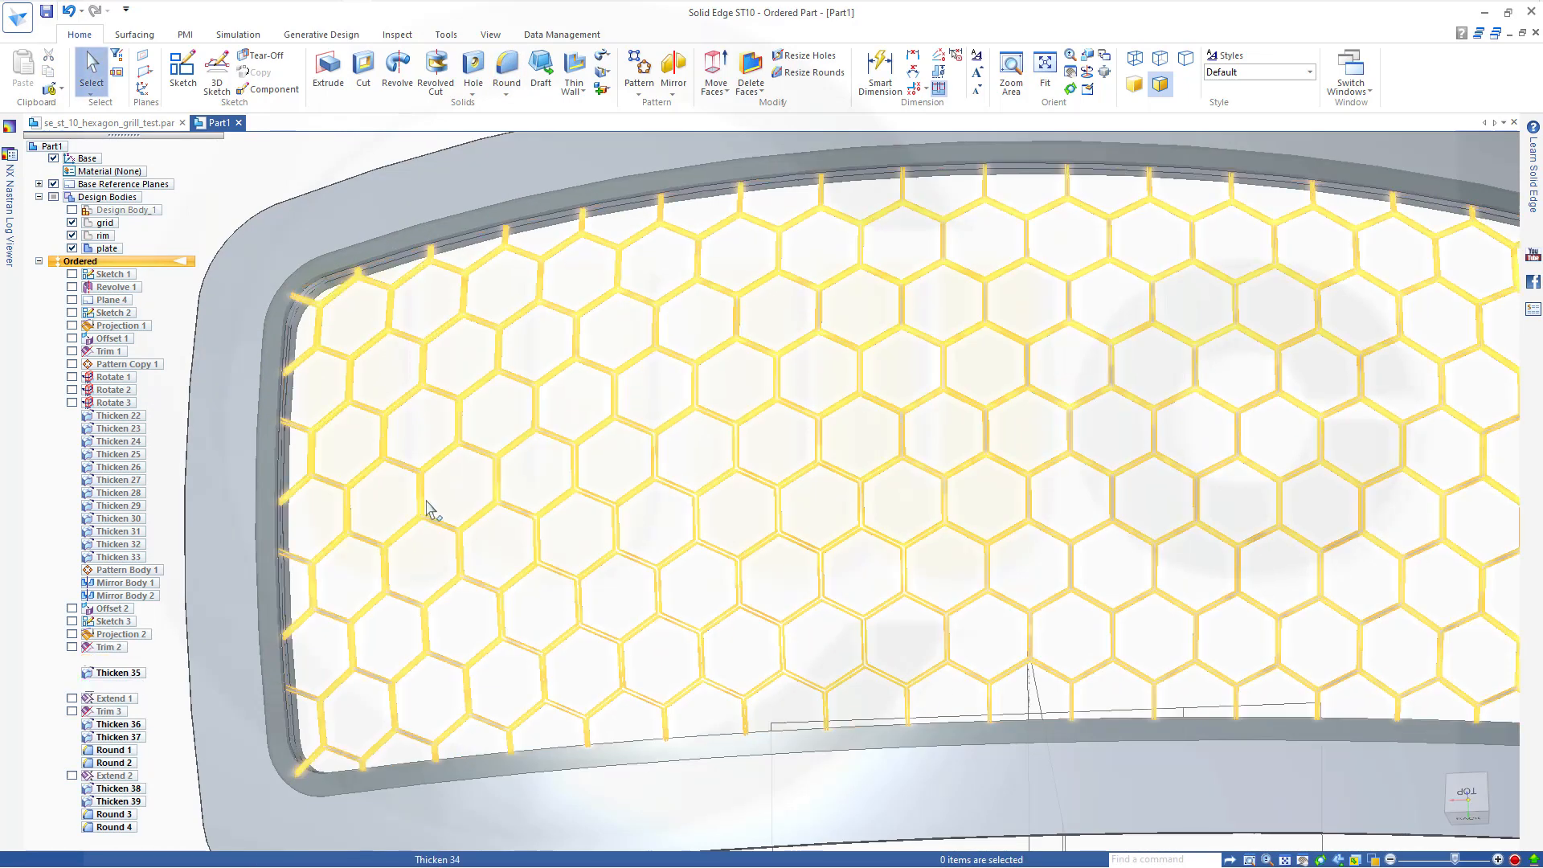
pyautogui.scroll(-4, 450, 511)
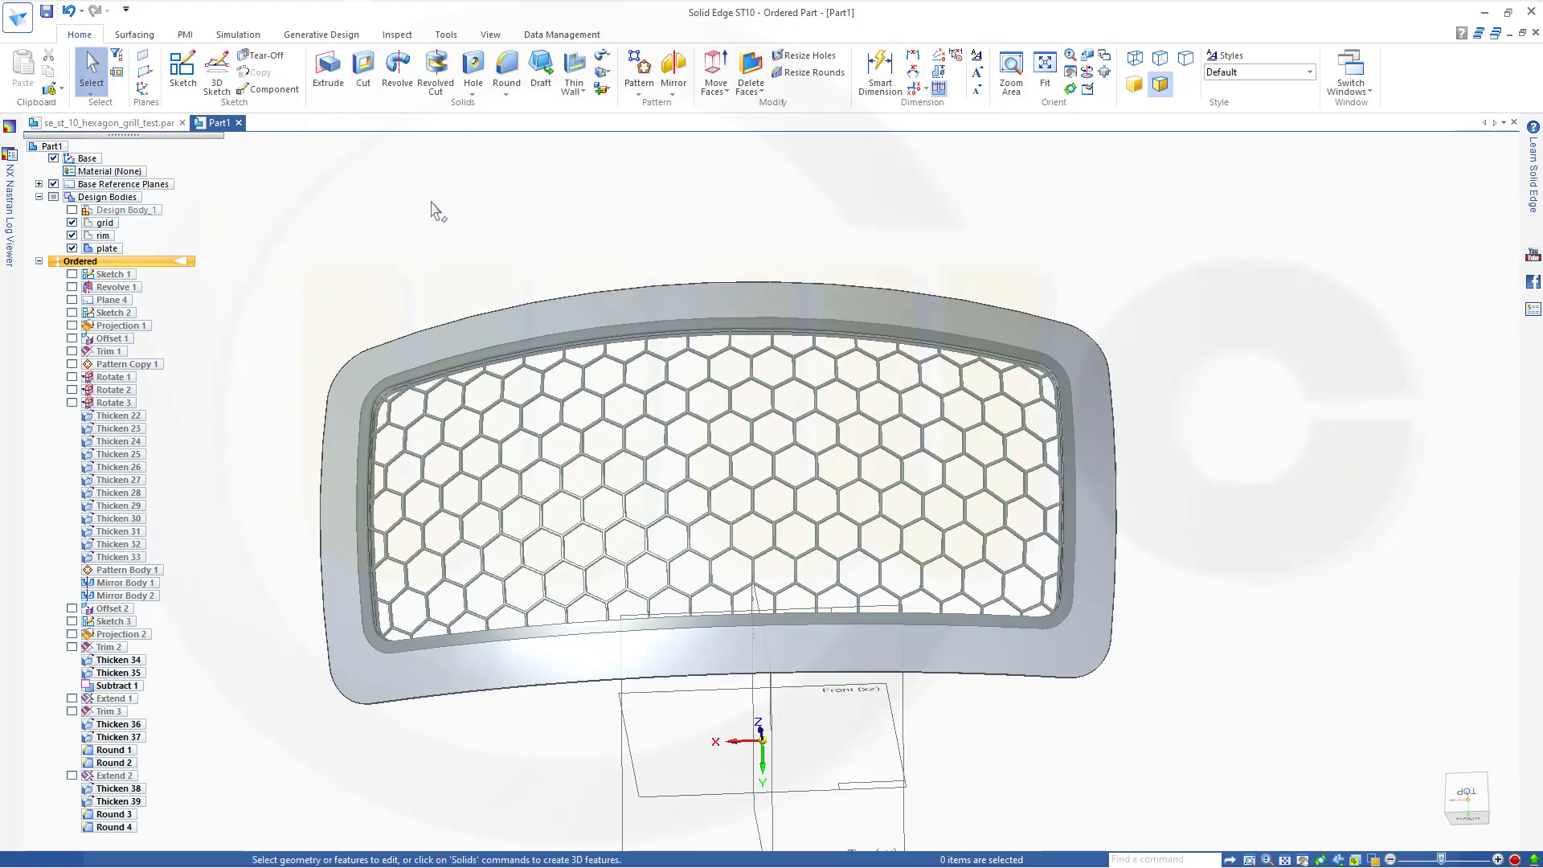
pyautogui.click(610, 92)
pyautogui.click(631, 163)
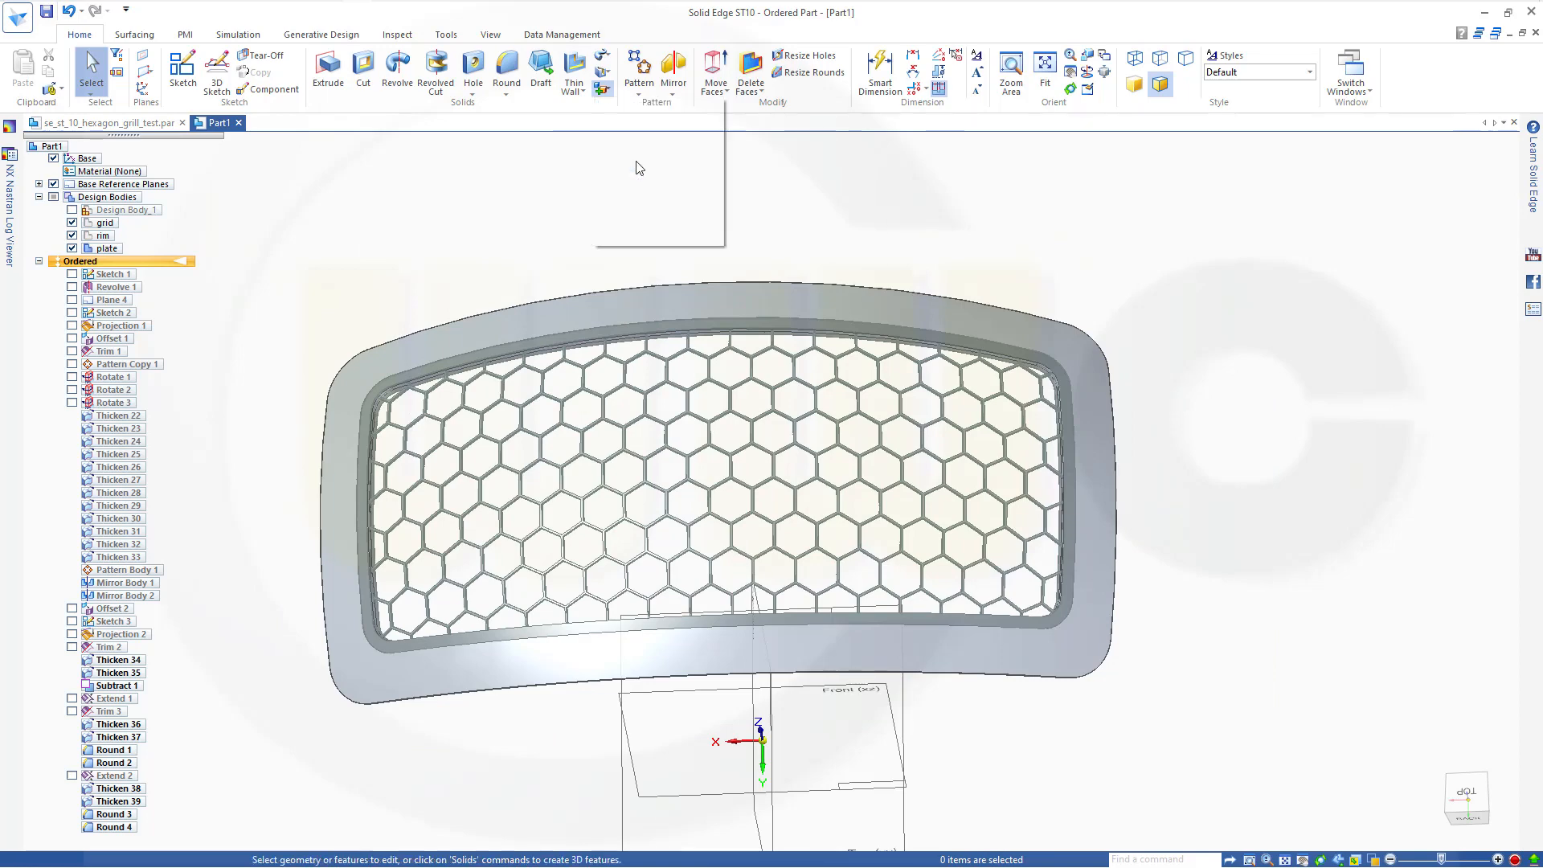
pyautogui.click(518, 356)
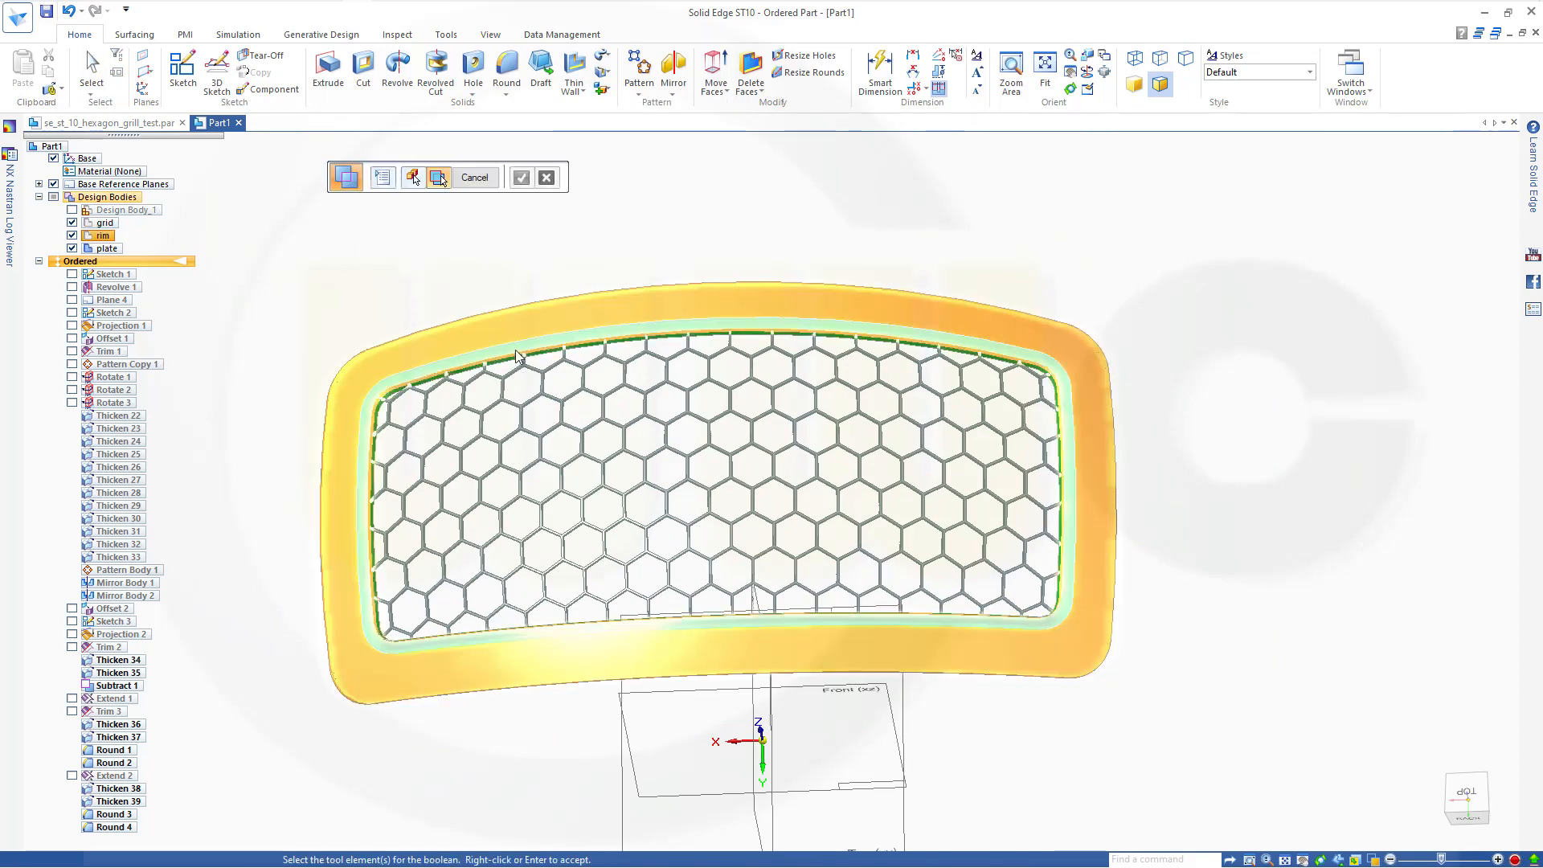
pyautogui.click(516, 323)
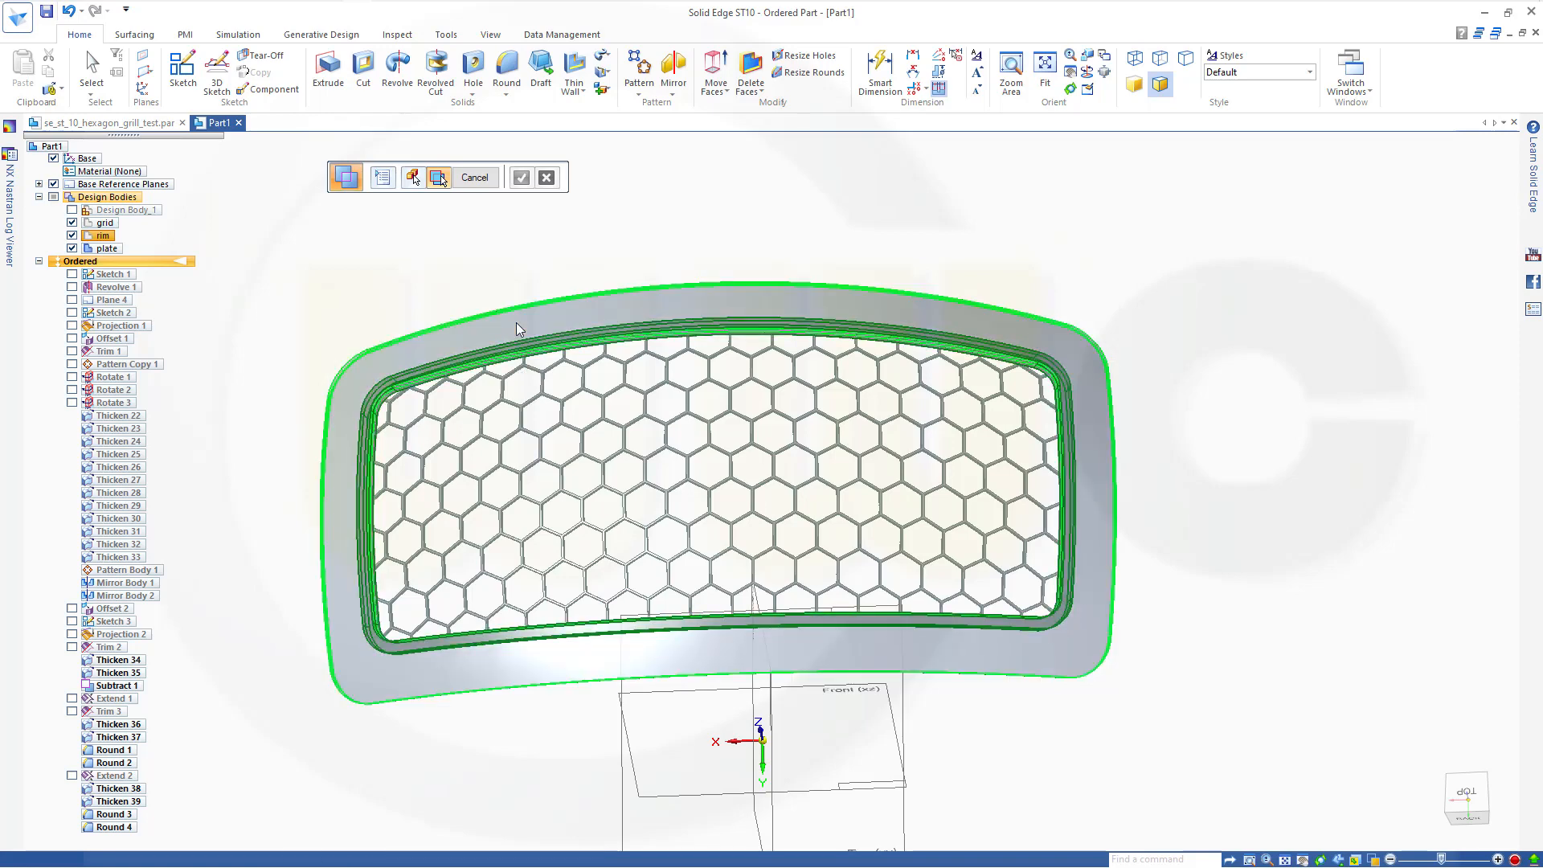
pyautogui.rightClick(542, 384)
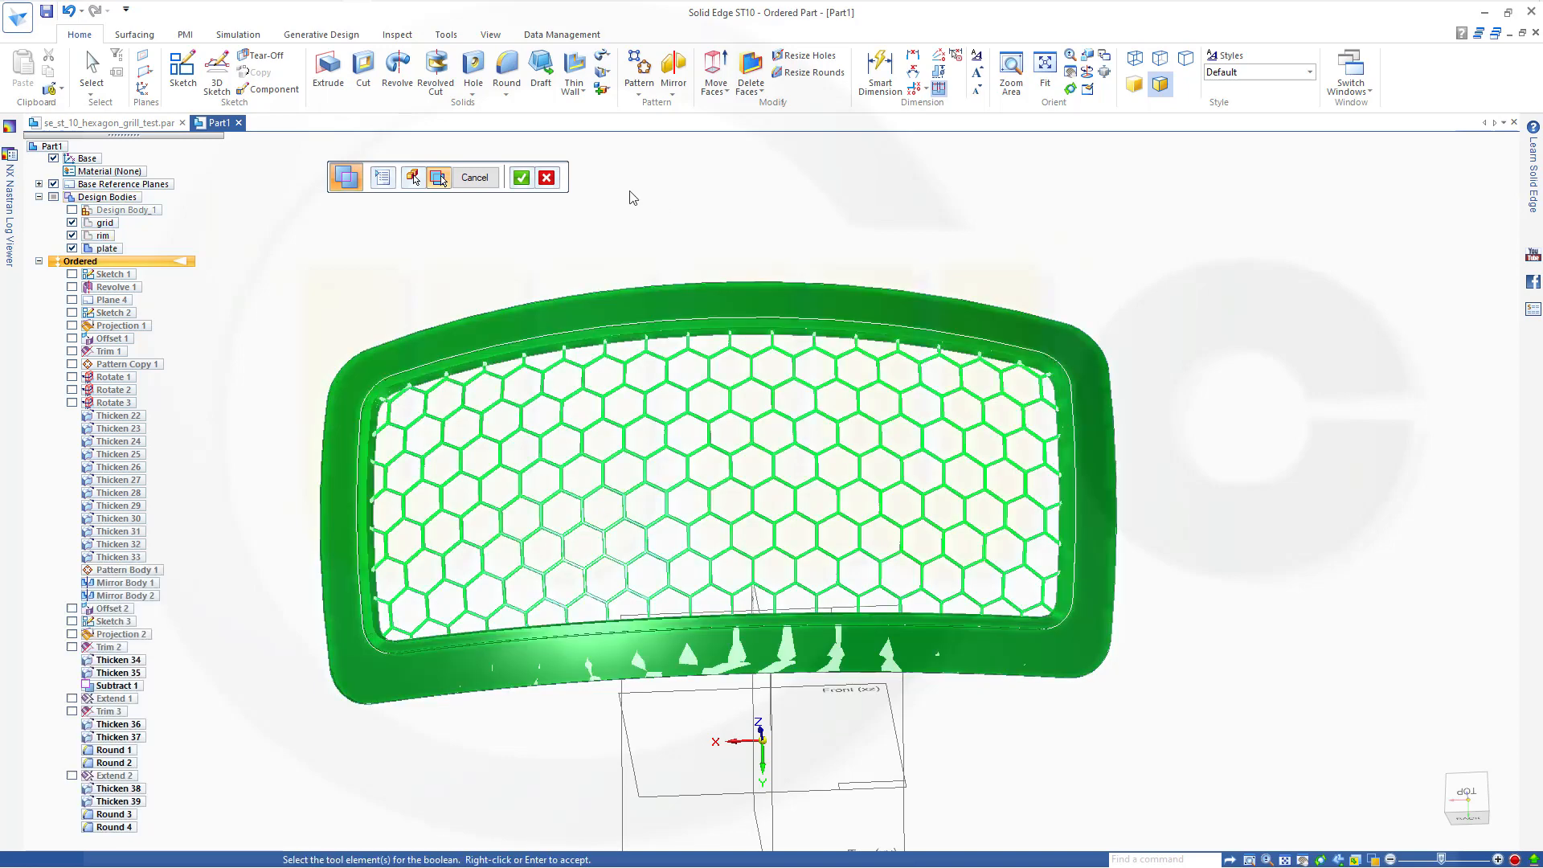
pyautogui.click(521, 178)
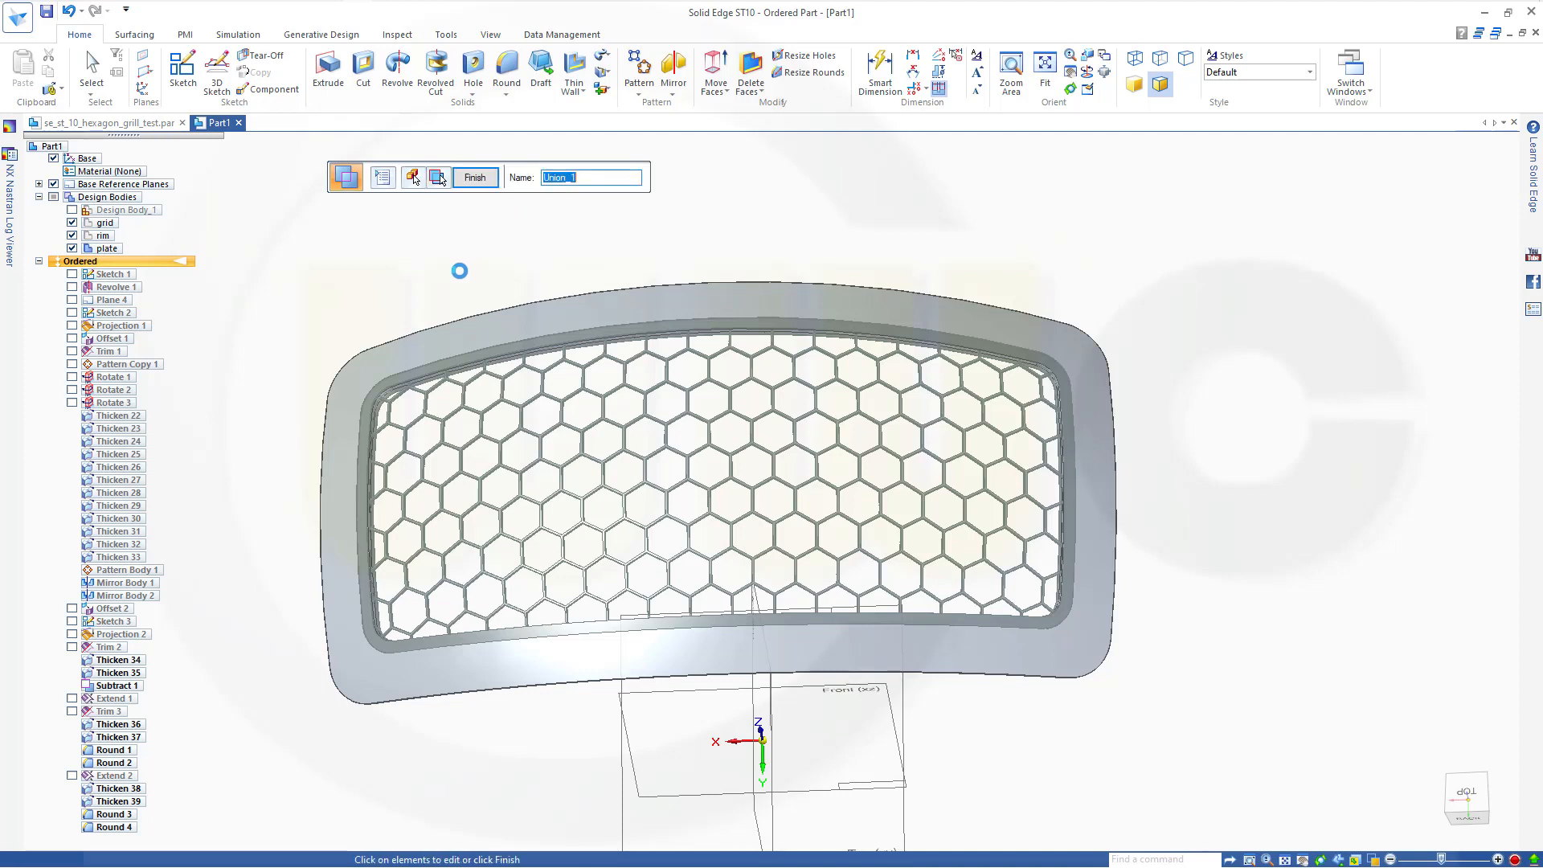
pyautogui.click(478, 181)
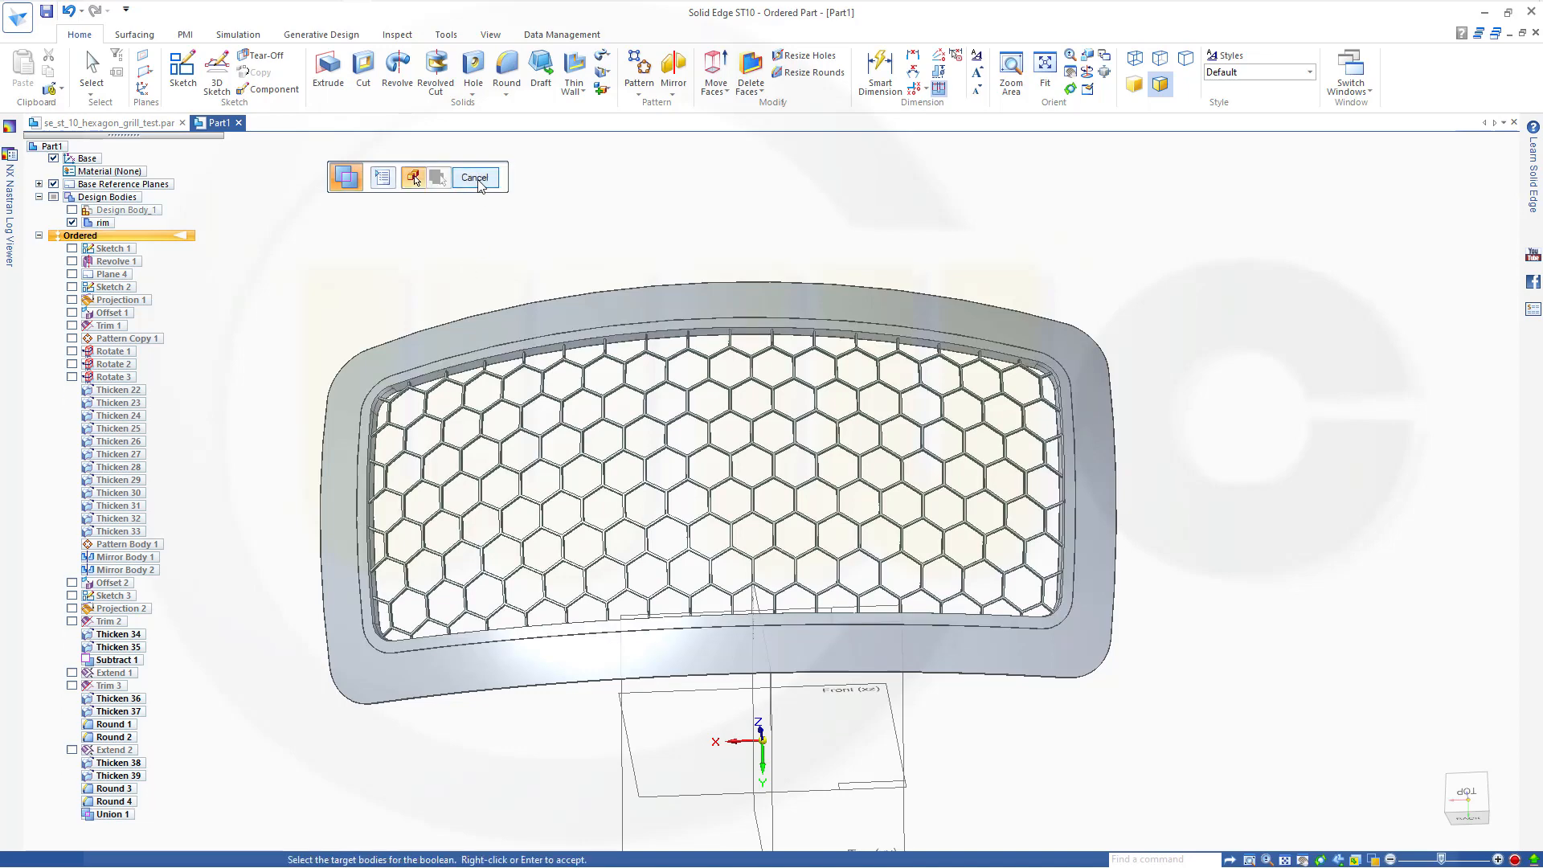
pyautogui.click(477, 180)
# Chamfer the complete outer perimeter edge of the united grill's frame with a 0.50 mm setback.
pyautogui.moveTo(440, 304); pyautogui.dragTo(584, 254, button='middle')
pyautogui.scroll(-3, 594, 380)
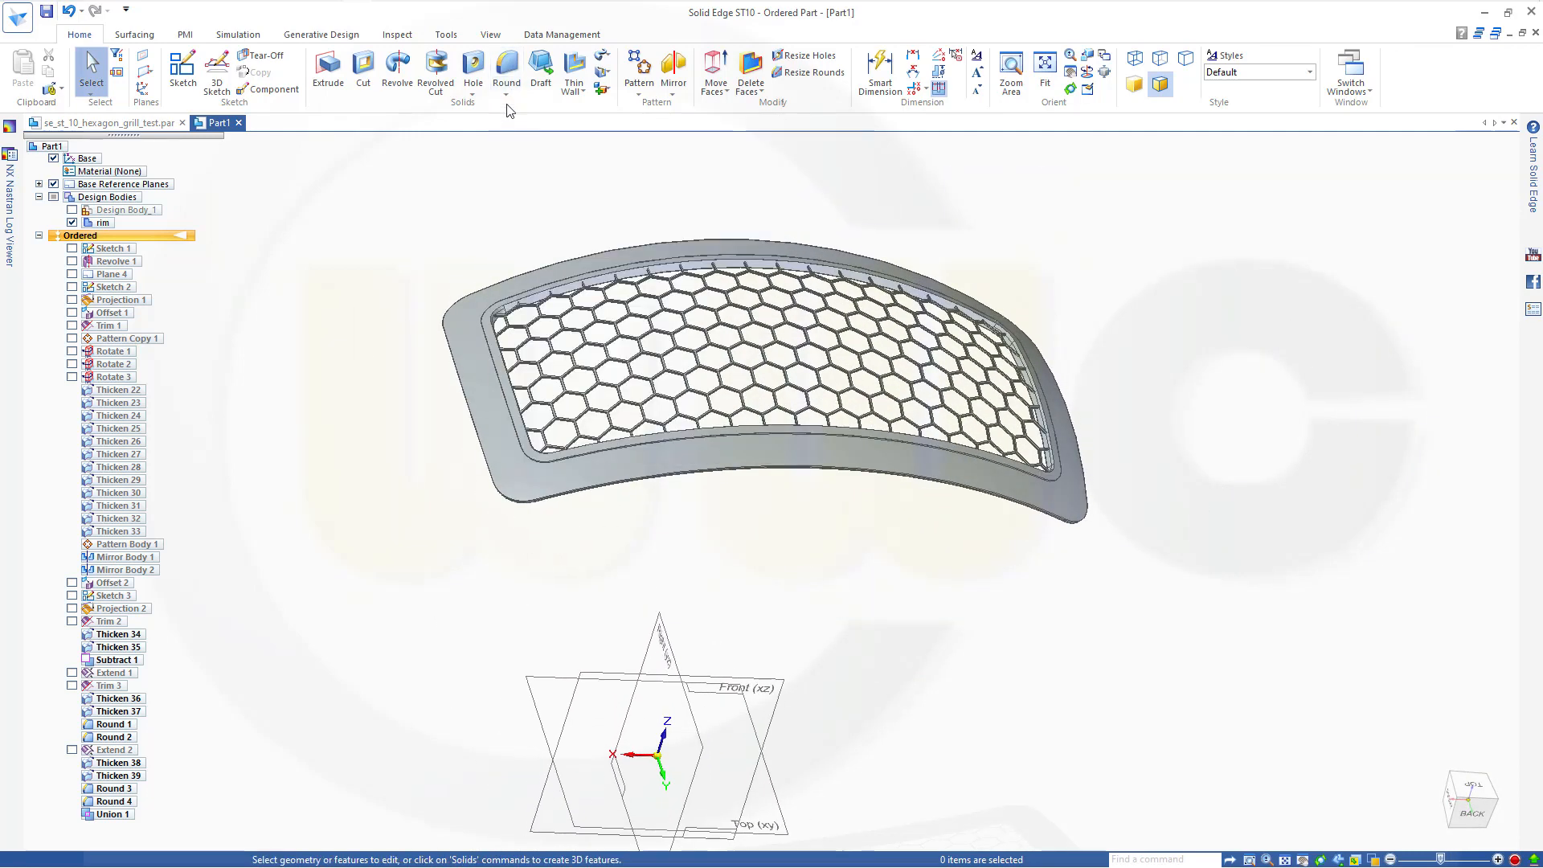
pyautogui.click(508, 95)
pyautogui.click(524, 125)
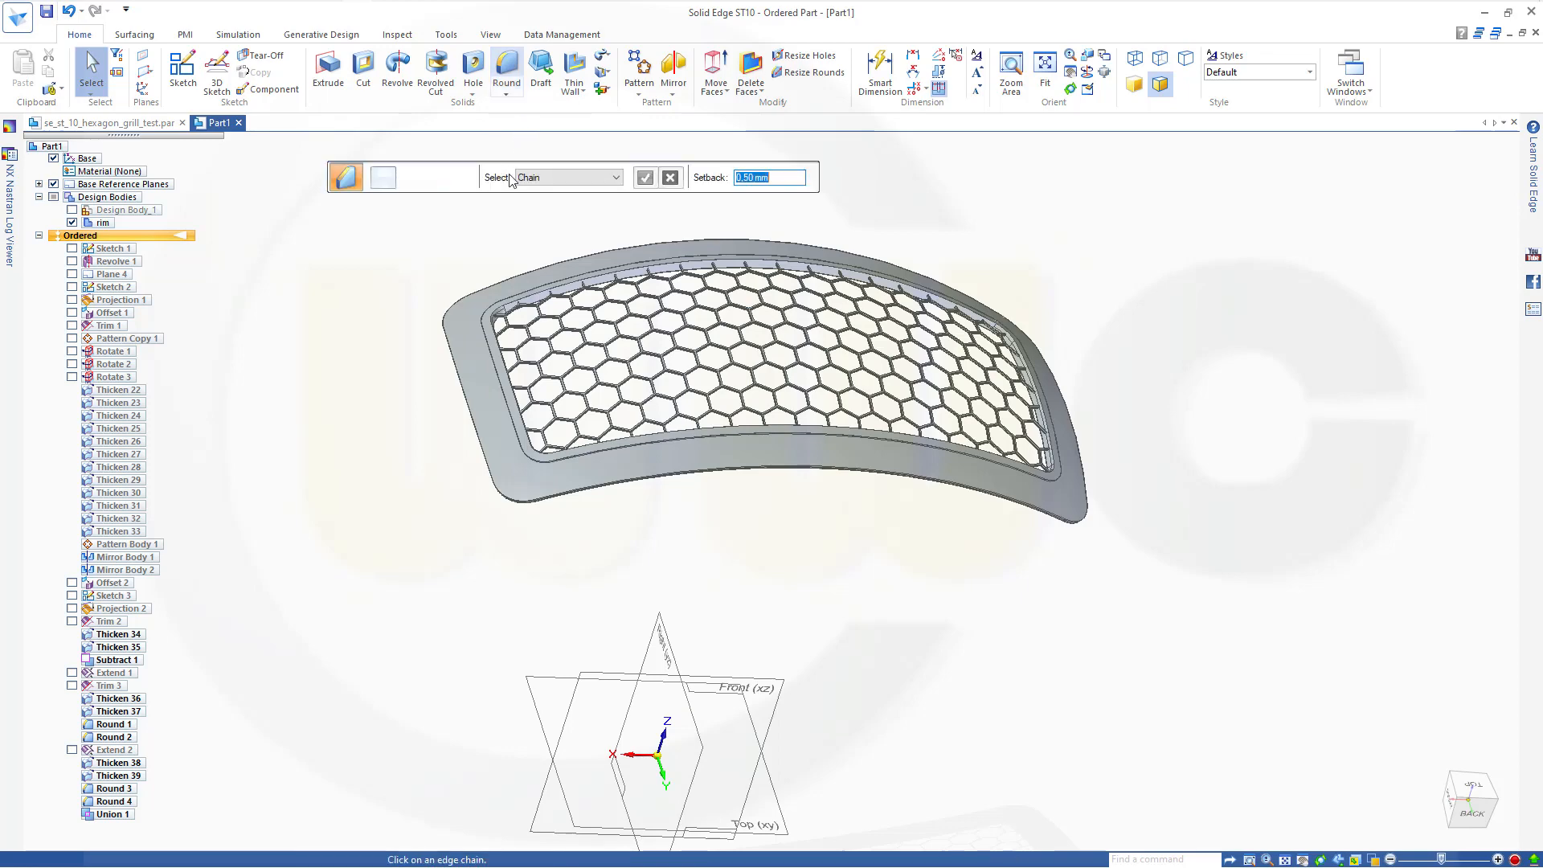
pyautogui.scroll(5, 708, 496)
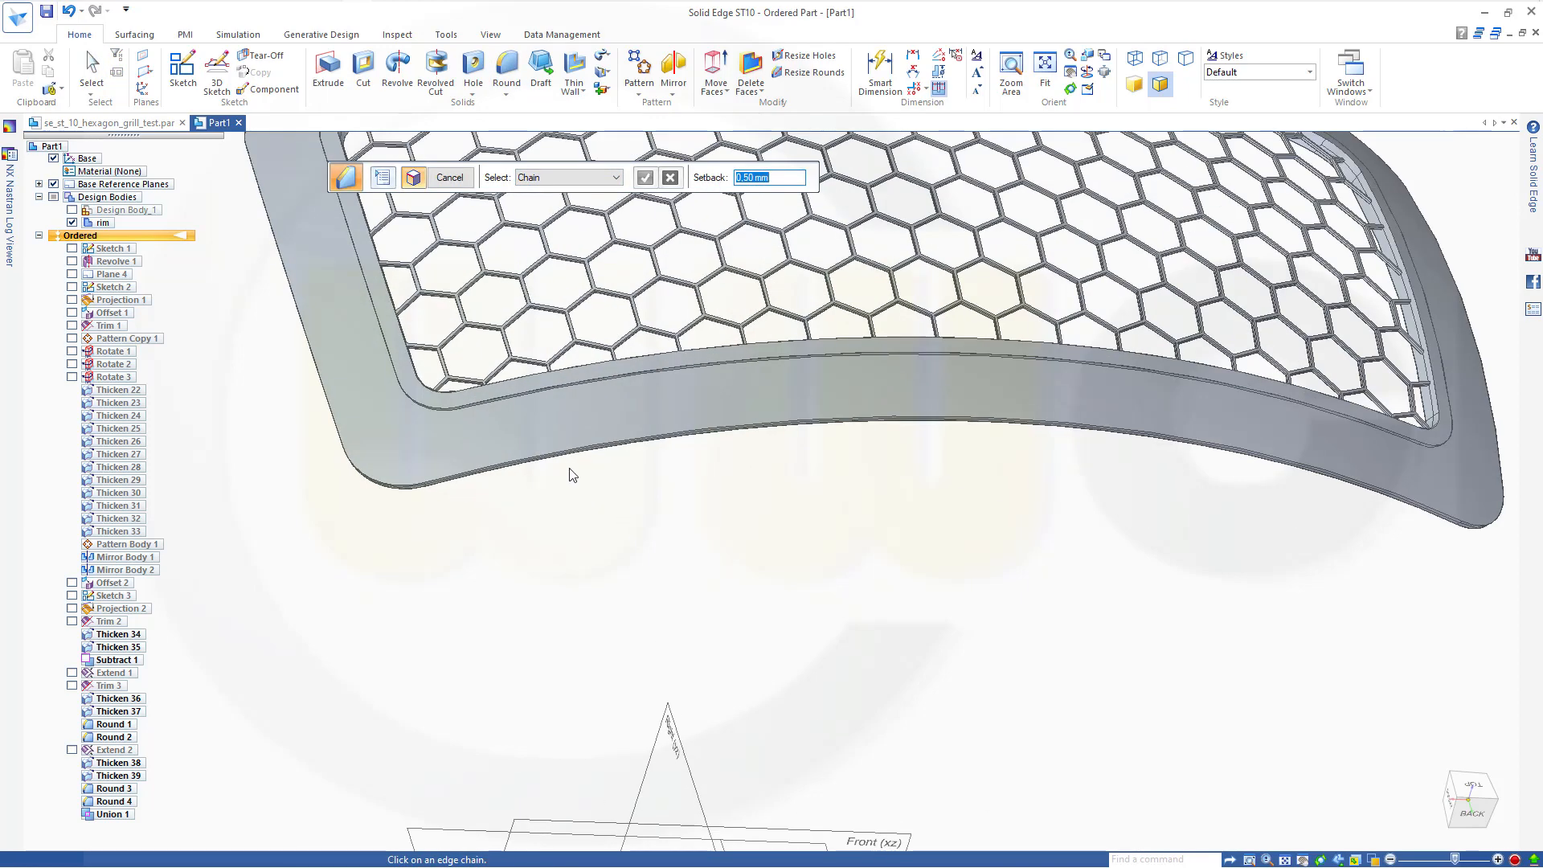
pyautogui.click(561, 457)
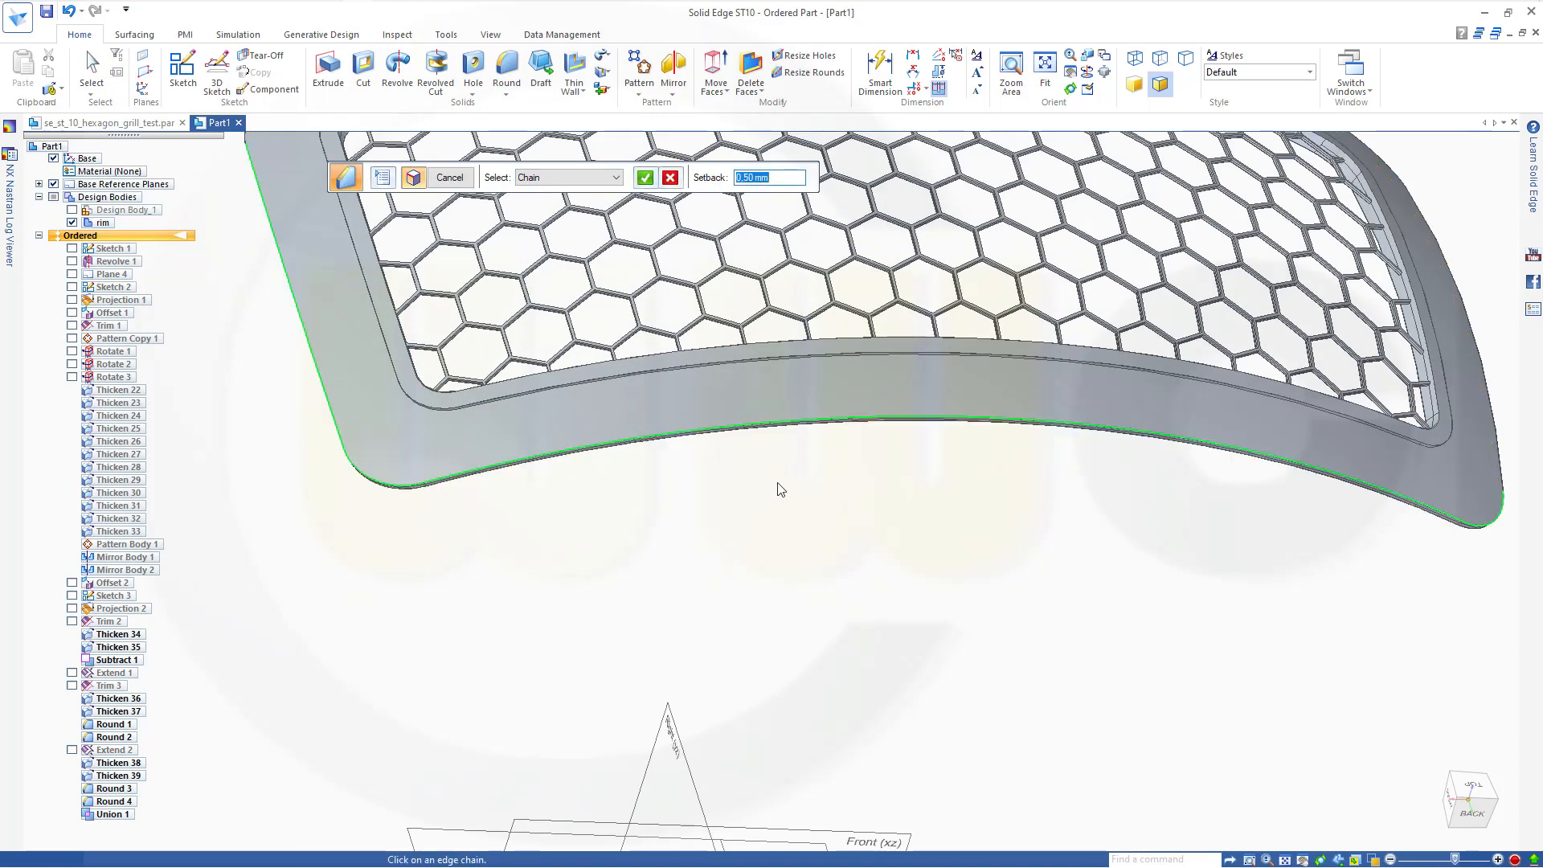
pyautogui.scroll(-5, 778, 487)
pyautogui.moveTo(803, 475); pyautogui.dragTo(605, 523, button='middle')
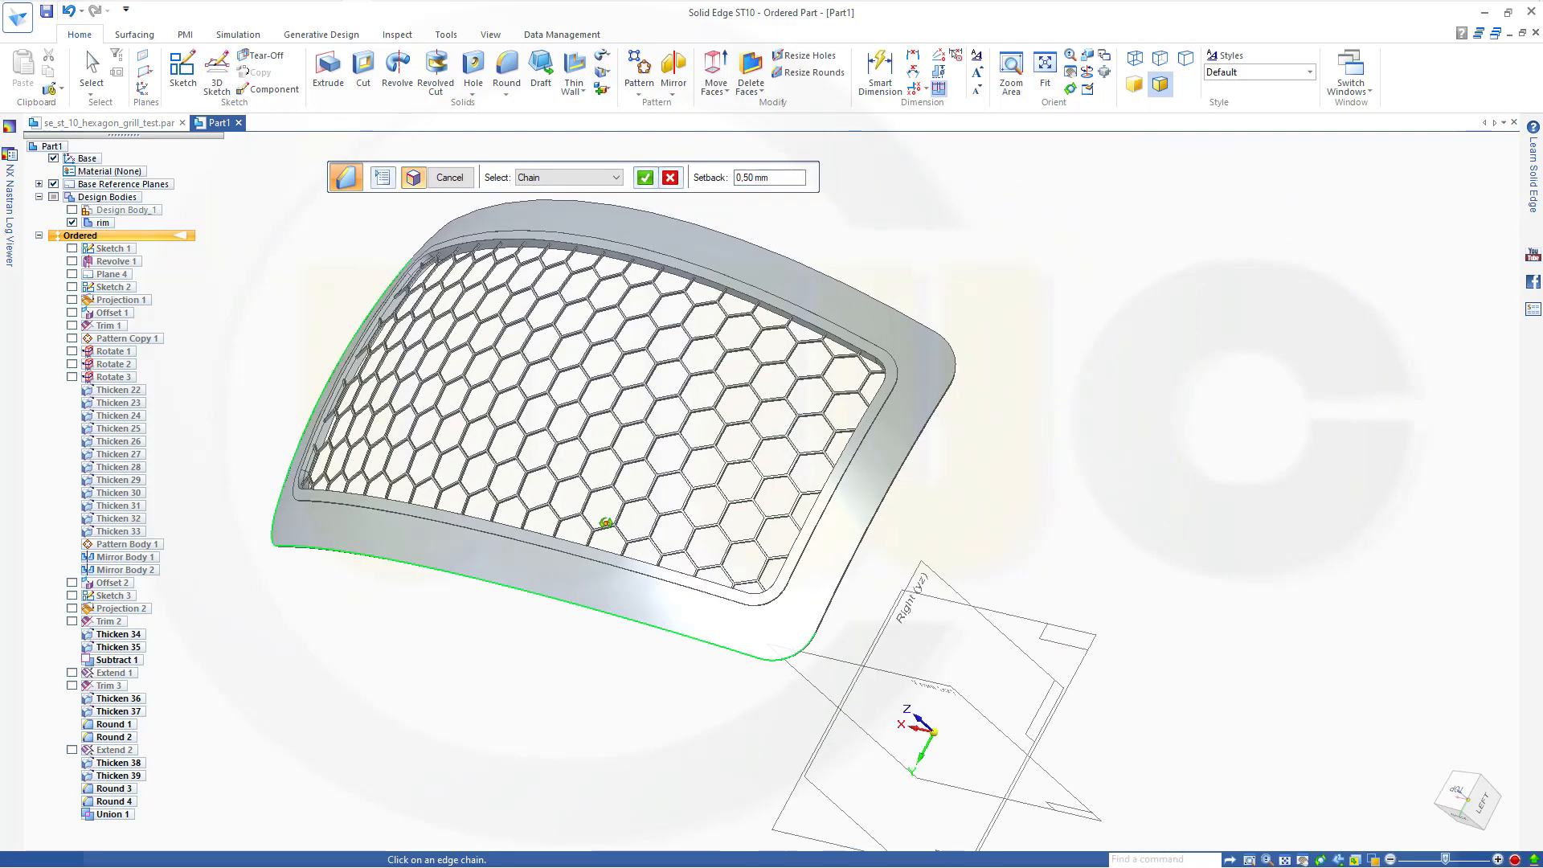
pyautogui.scroll(6, 852, 602)
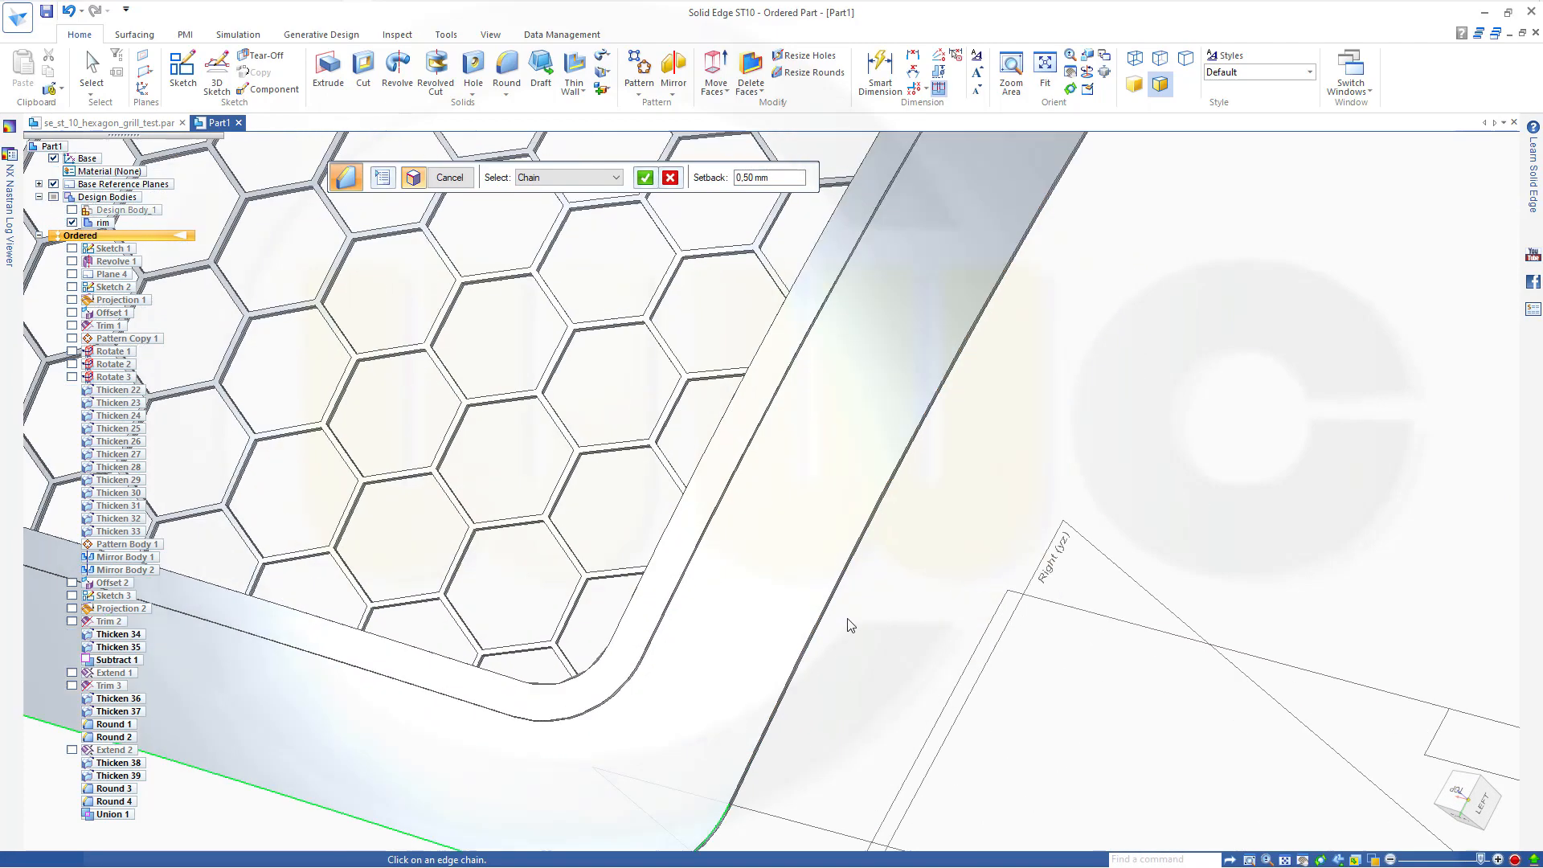
pyautogui.click(777, 684)
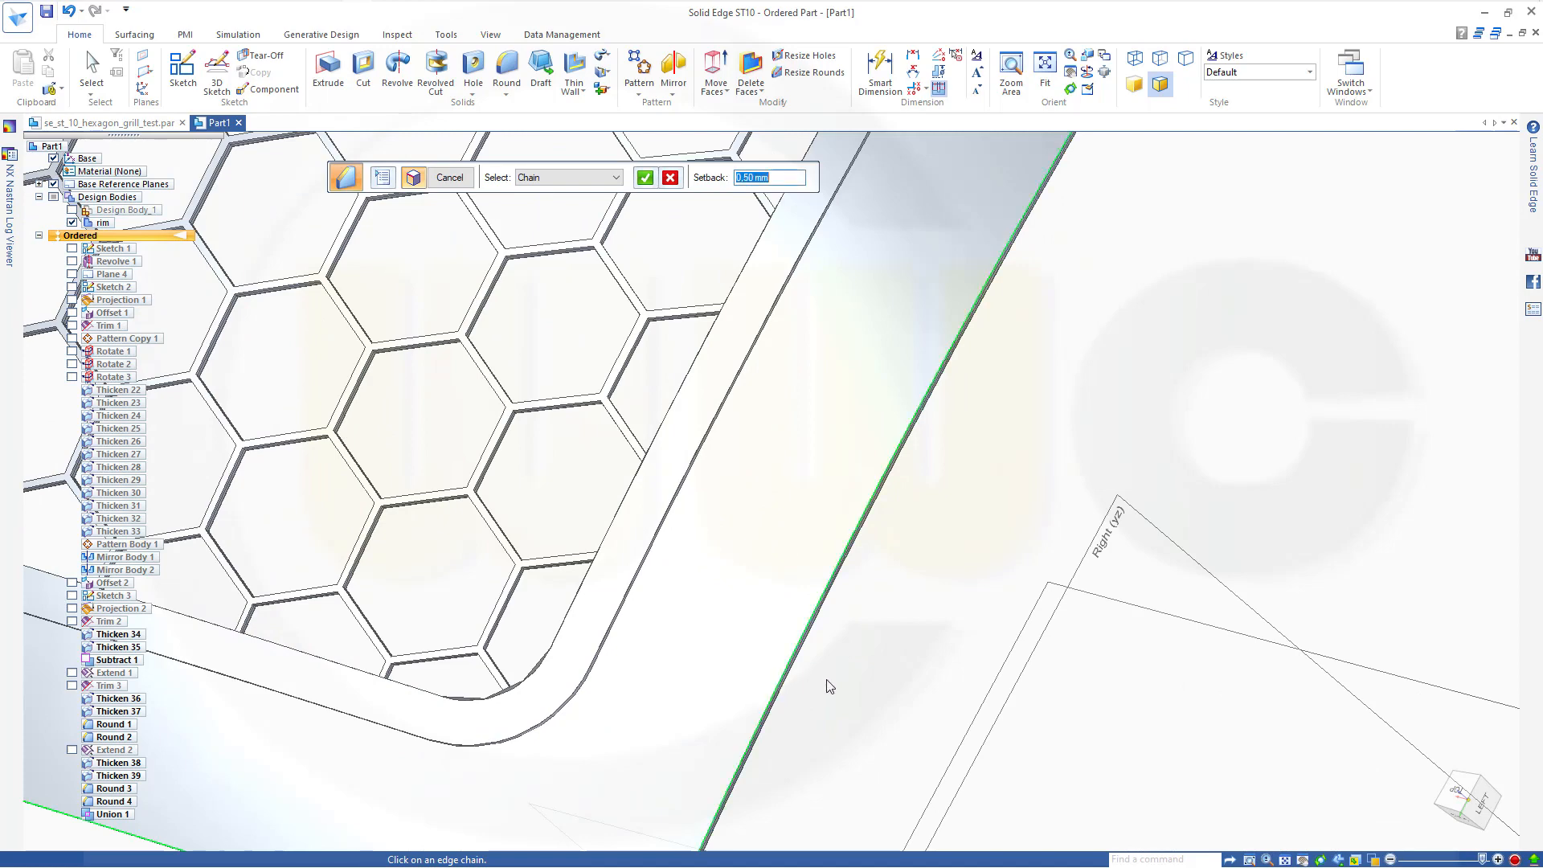
pyautogui.scroll(-5, 830, 685)
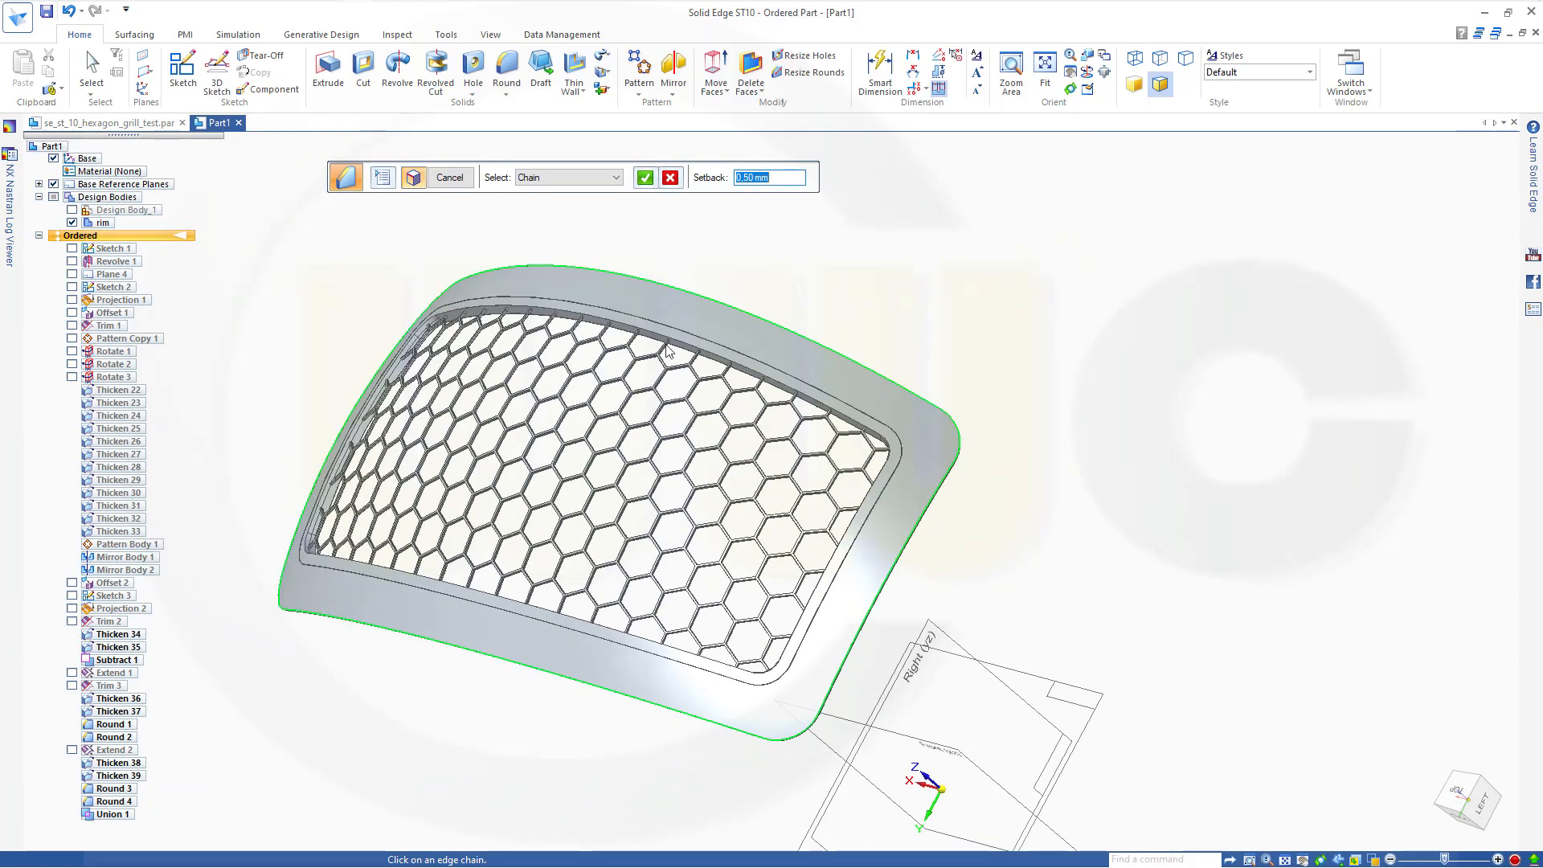
pyautogui.press('Return')
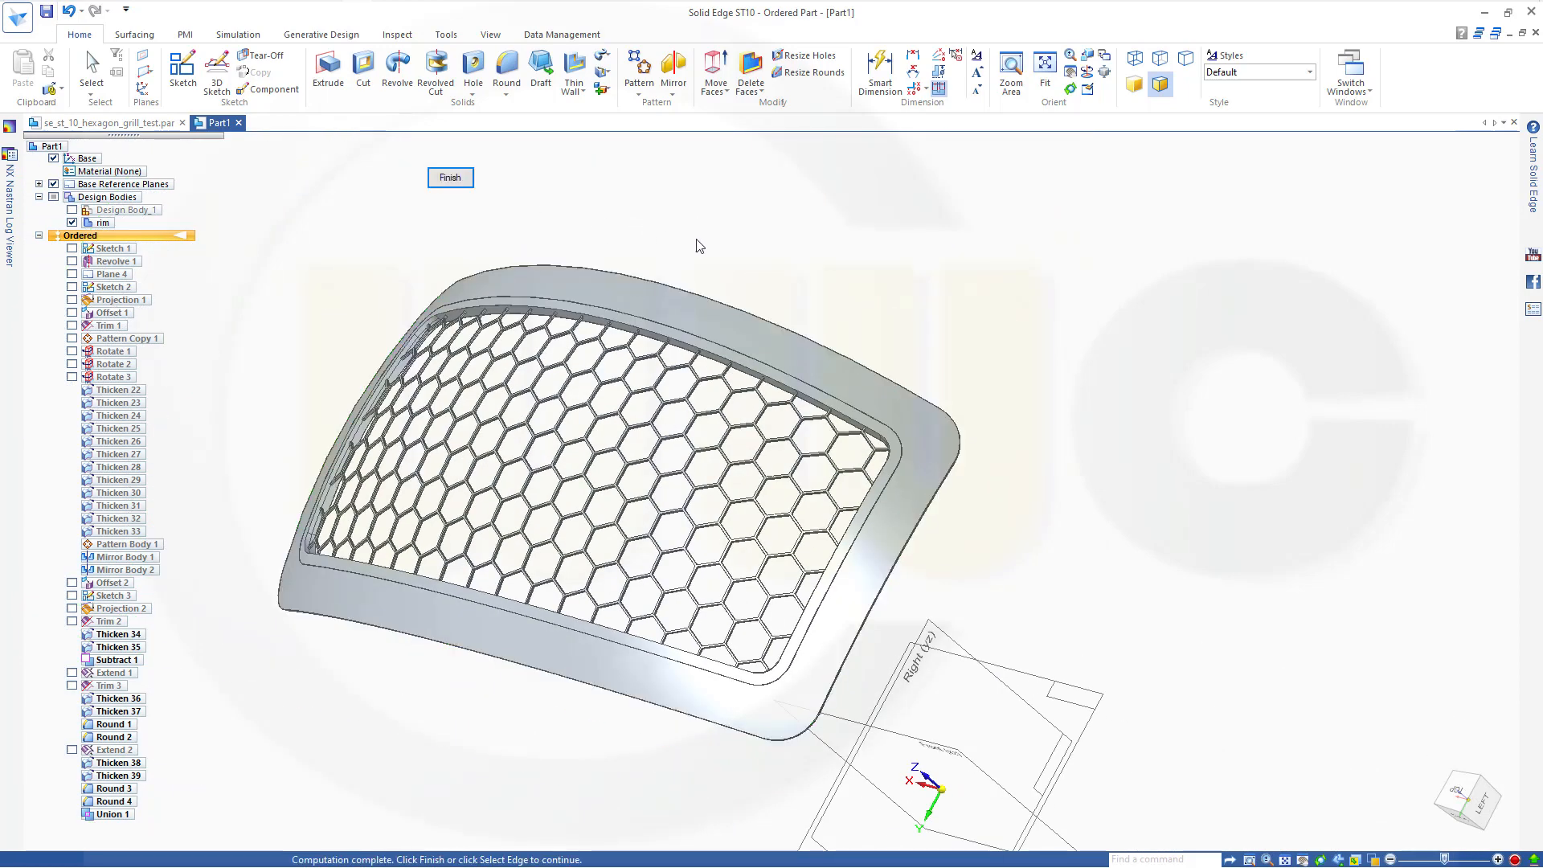
pyautogui.click(450, 178)
# Chamfer the frame's full inner edge loop around the hexagon grid with a 0.50 mm setback and end the command.
pyautogui.moveTo(611, 402); pyautogui.dragTo(659, 445, button='middle')
pyautogui.moveTo(678, 380); pyautogui.dragTo(706, 327, button='middle')
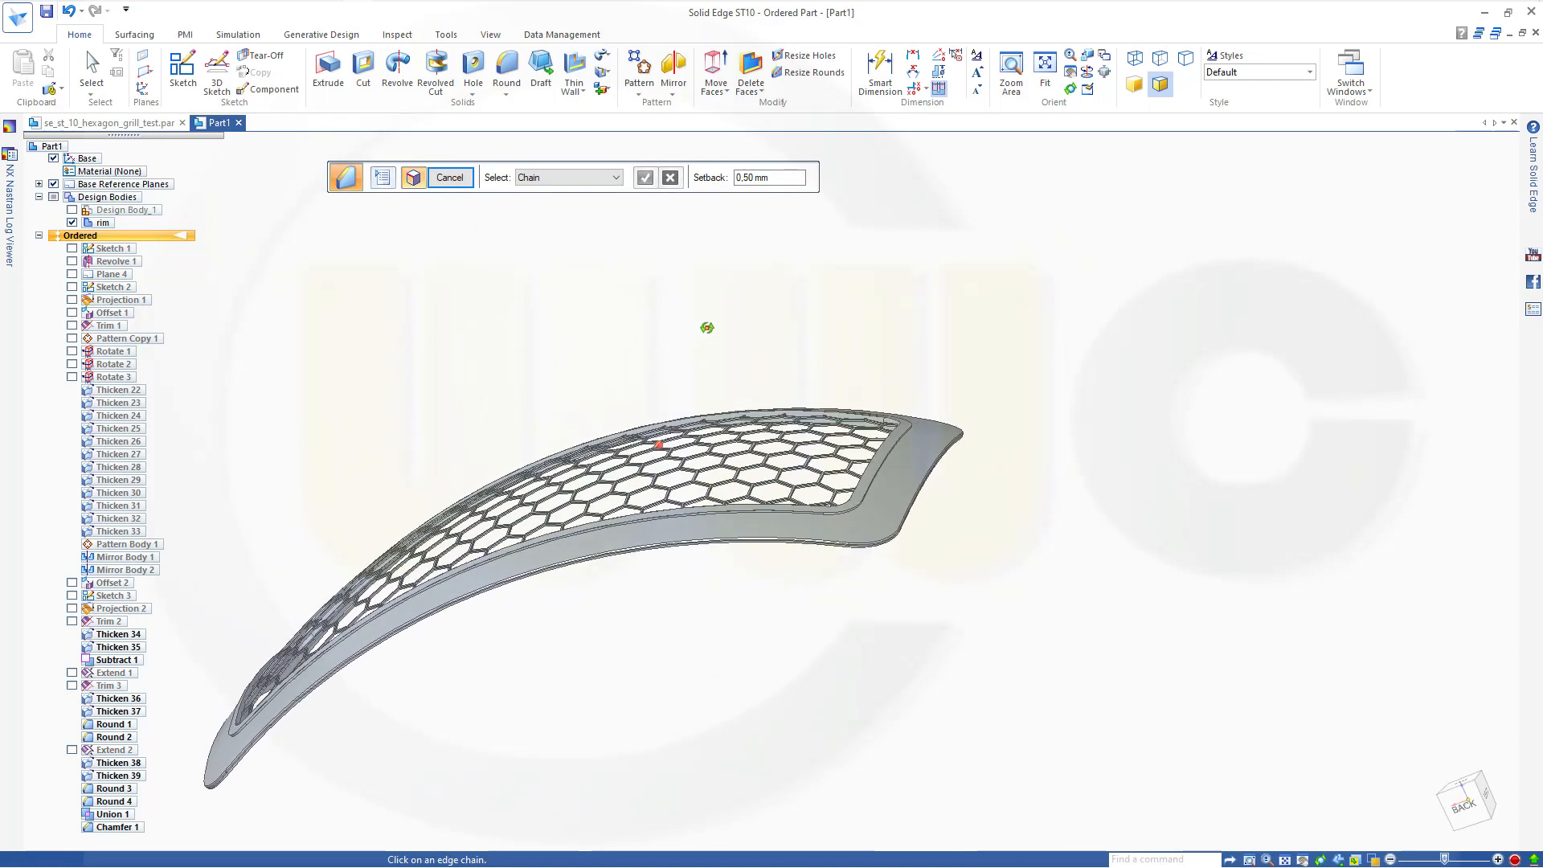
pyautogui.scroll(4, 580, 580)
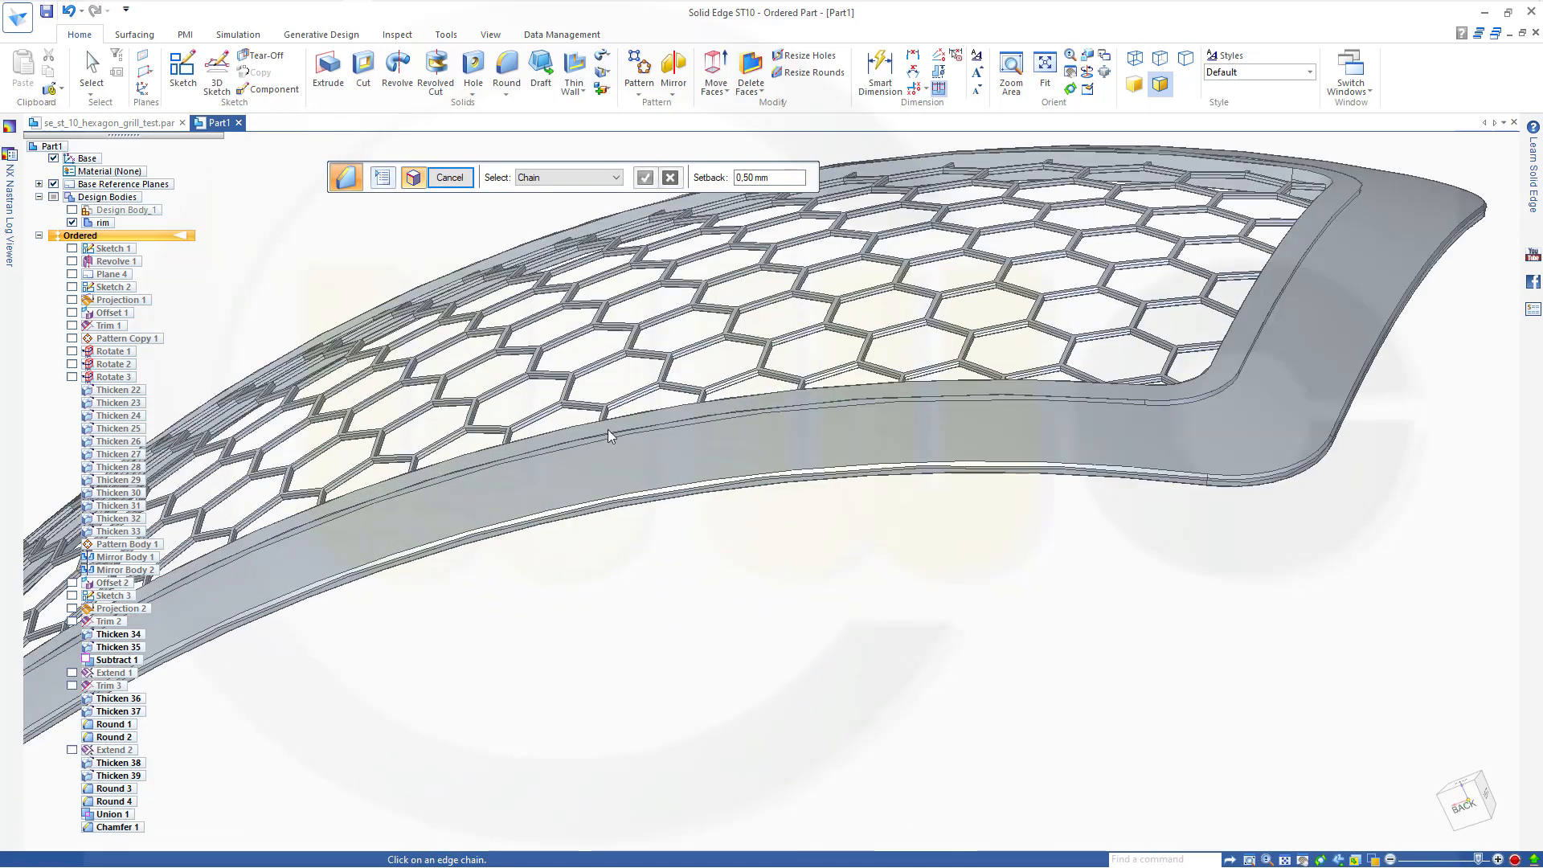
pyautogui.click(598, 434)
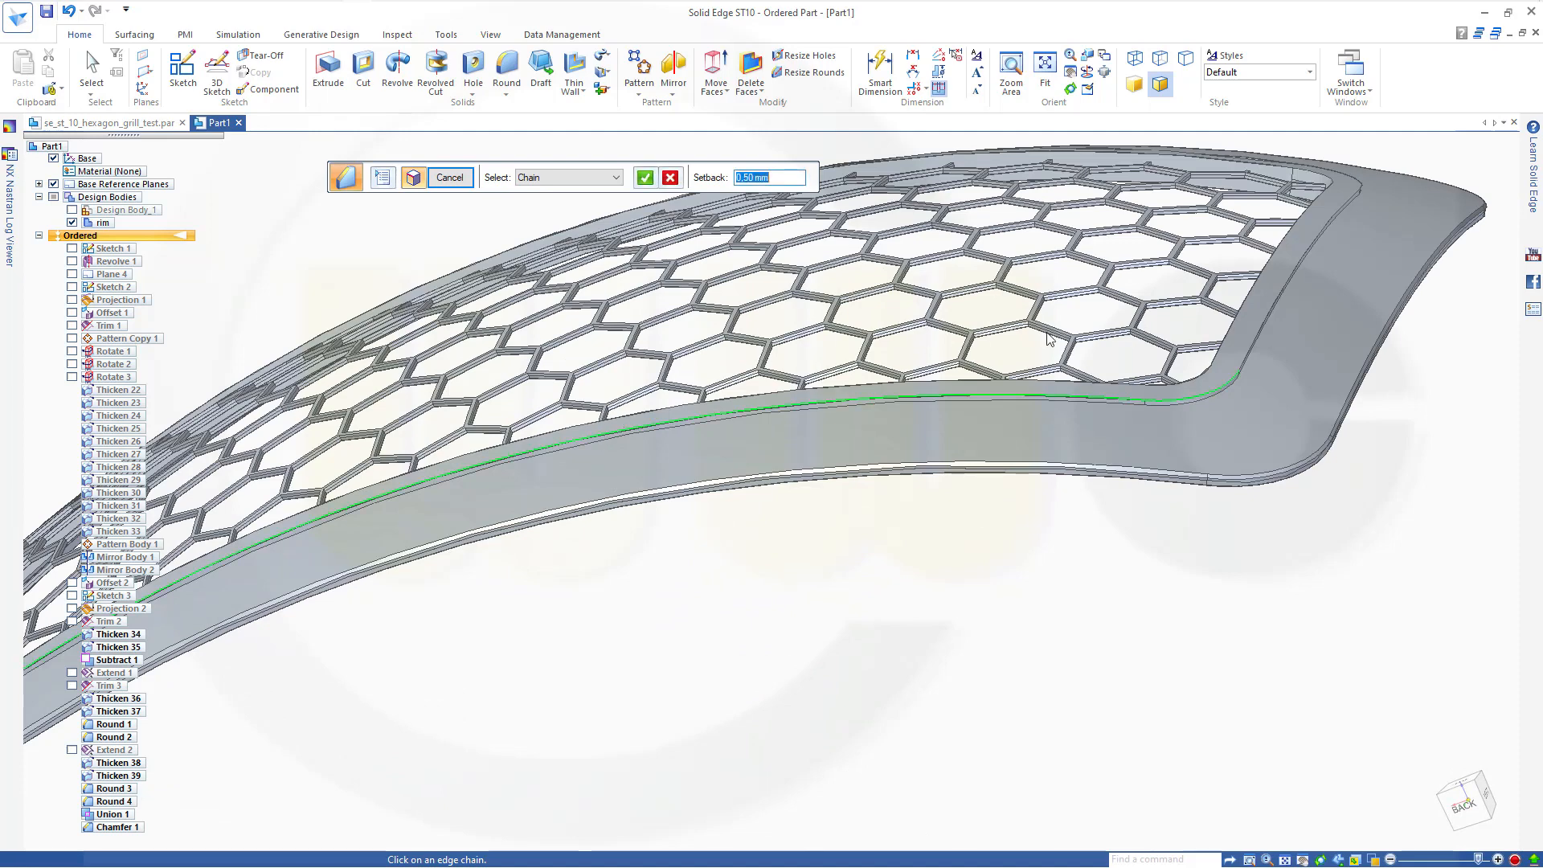
pyautogui.click(1259, 331)
pyautogui.moveTo(1025, 308); pyautogui.dragTo(975, 409, button='middle')
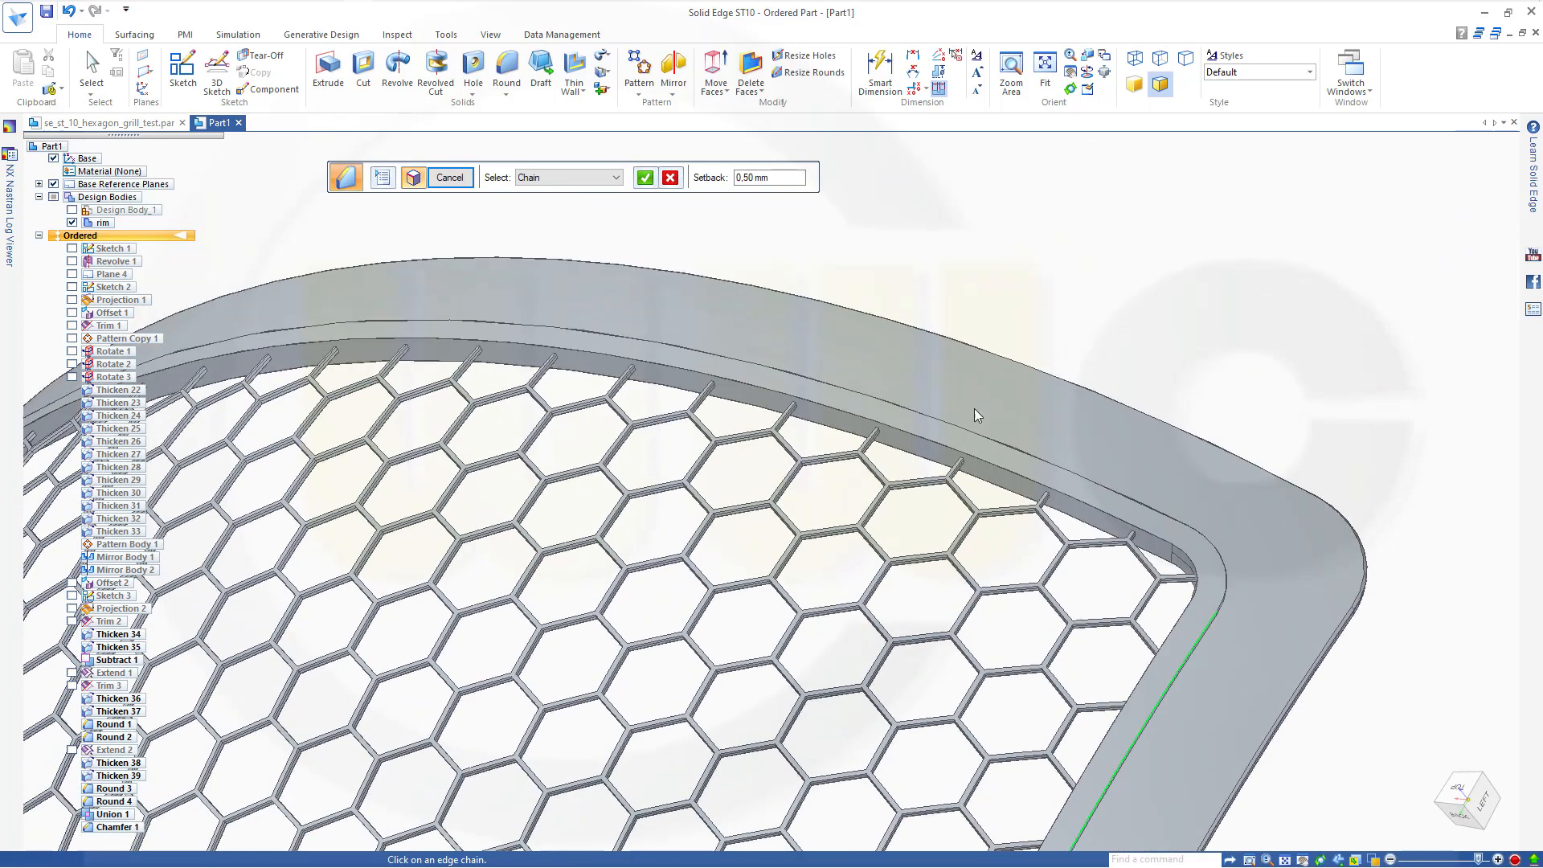
pyautogui.click(1227, 583)
pyautogui.scroll(-3, 1226, 584)
pyautogui.moveTo(481, 524); pyautogui.dragTo(482, 643, button='middle')
pyautogui.scroll(4, 478, 653)
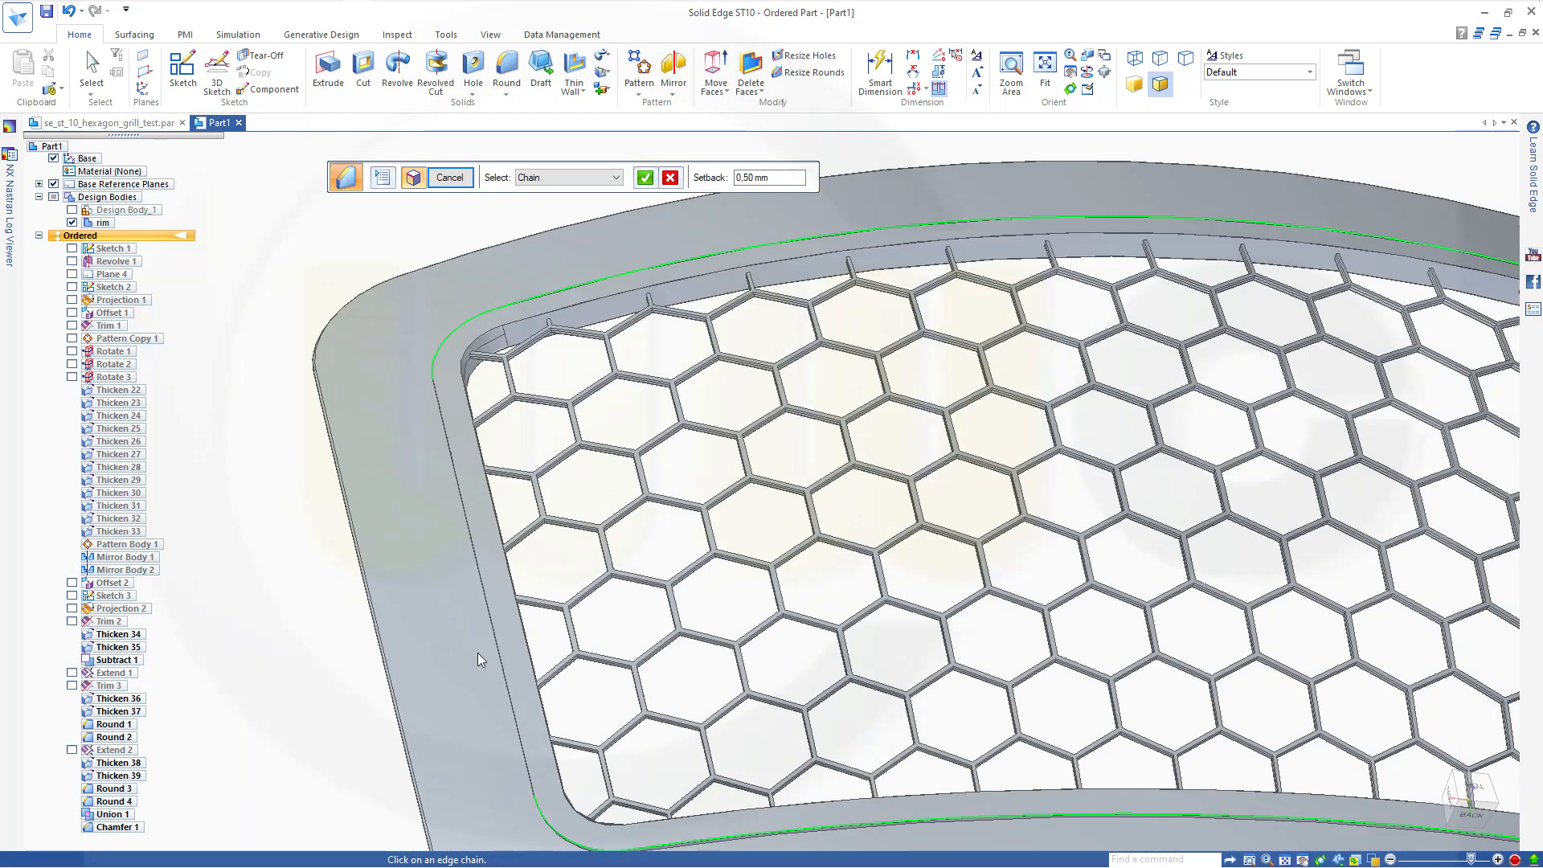
pyautogui.click(511, 694)
pyautogui.scroll(-2, 675, 654)
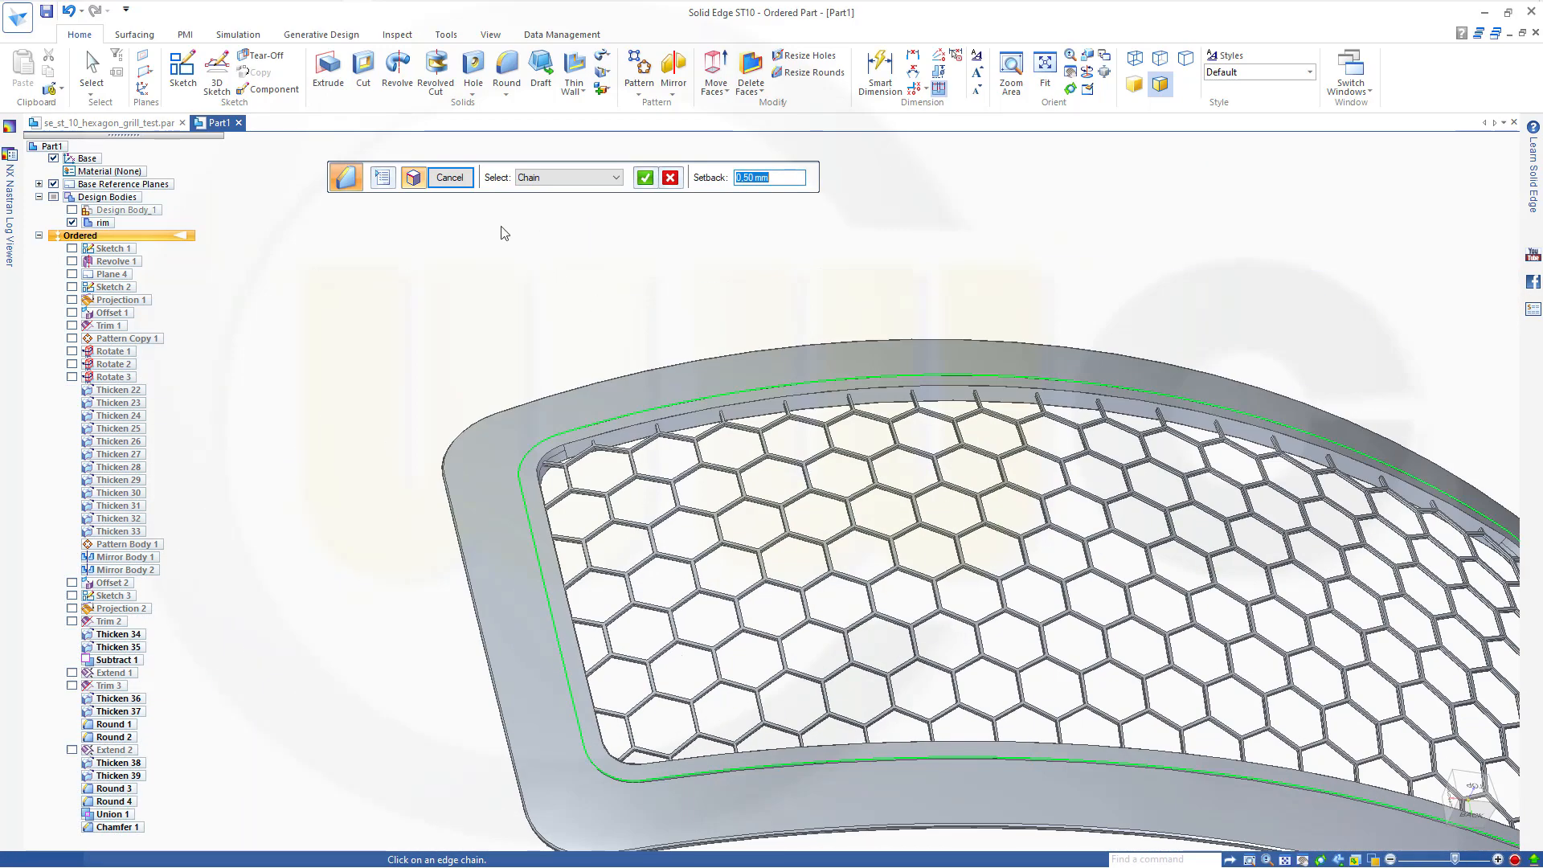
pyautogui.rightClick(482, 237)
pyautogui.click(447, 176)
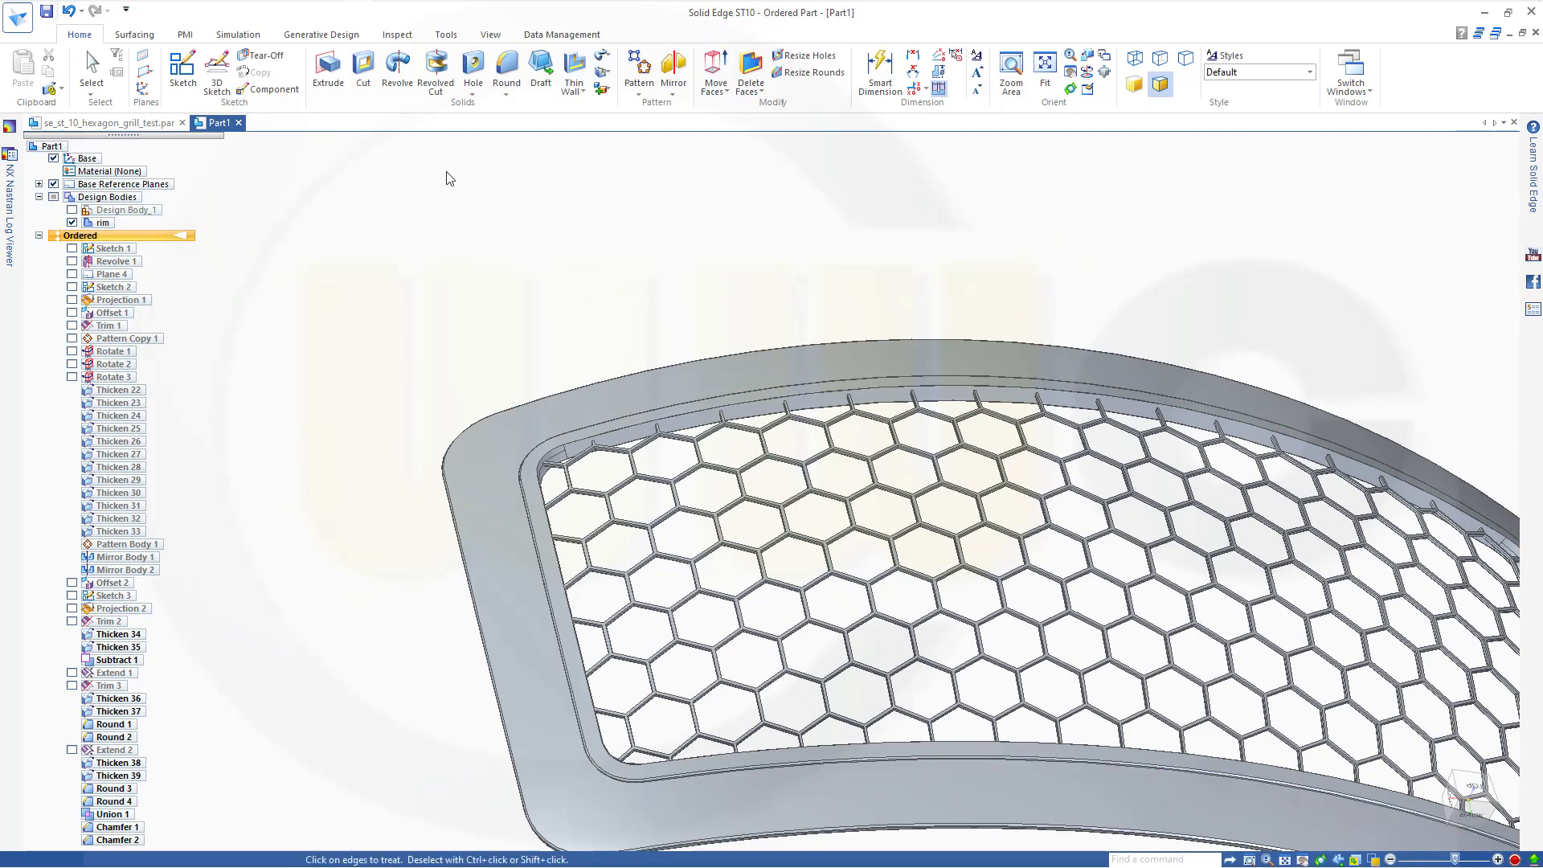
pyautogui.click(452, 178)
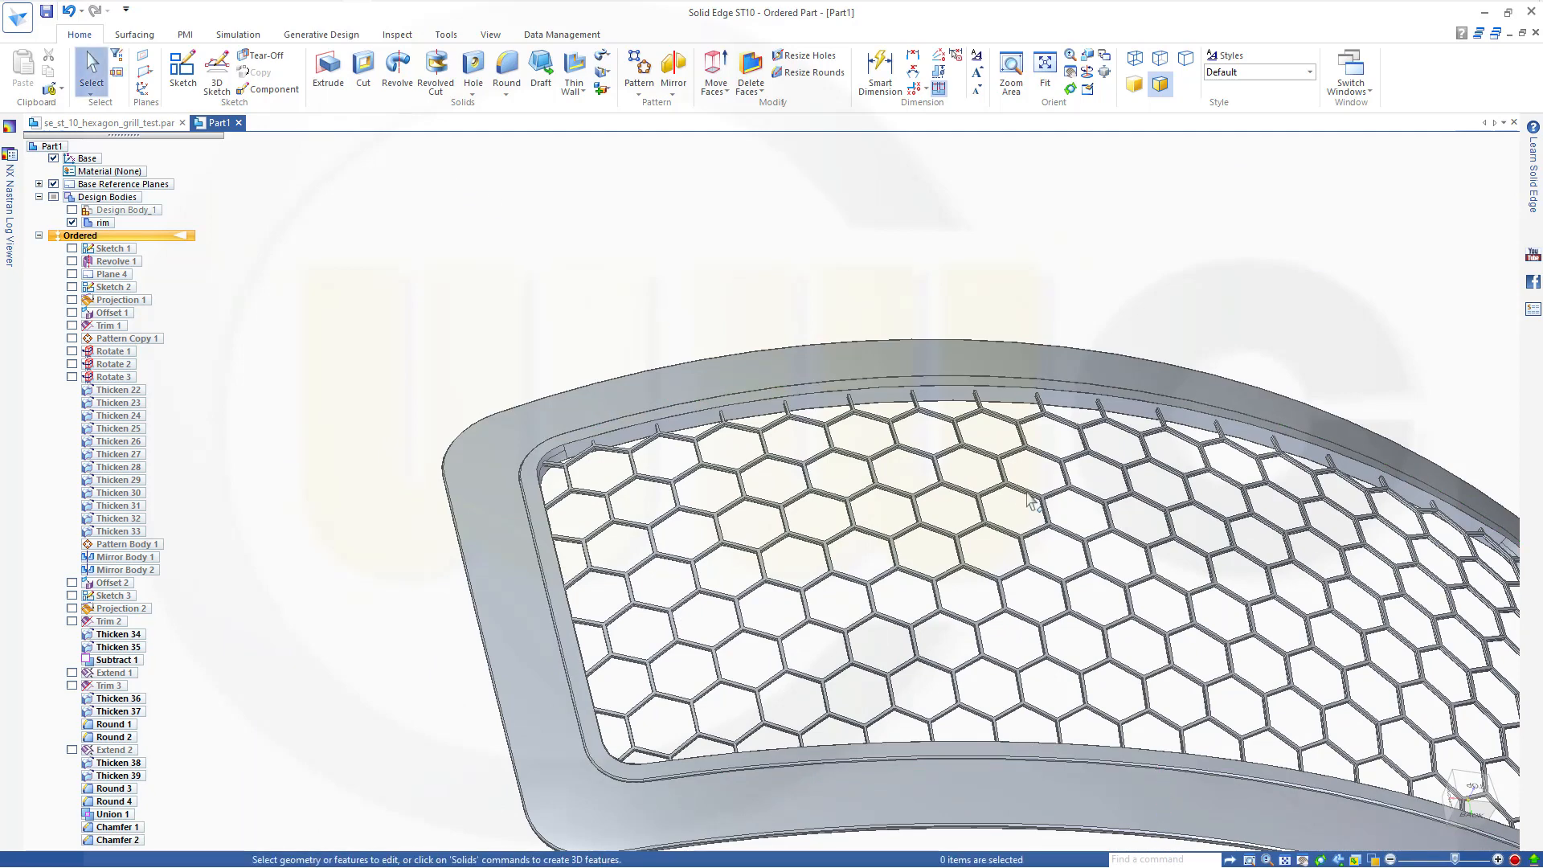
# Examine the finished hexagon grill with its chamfered frame from several angles.
pyautogui.scroll(-3, 1027, 493)
pyautogui.scroll(2, 1156, 595)
pyautogui.keyDown('shift'); pyautogui.moveTo(940, 552); pyautogui.dragTo(724, 488, button='middle'); pyautogui.keyUp('shift')
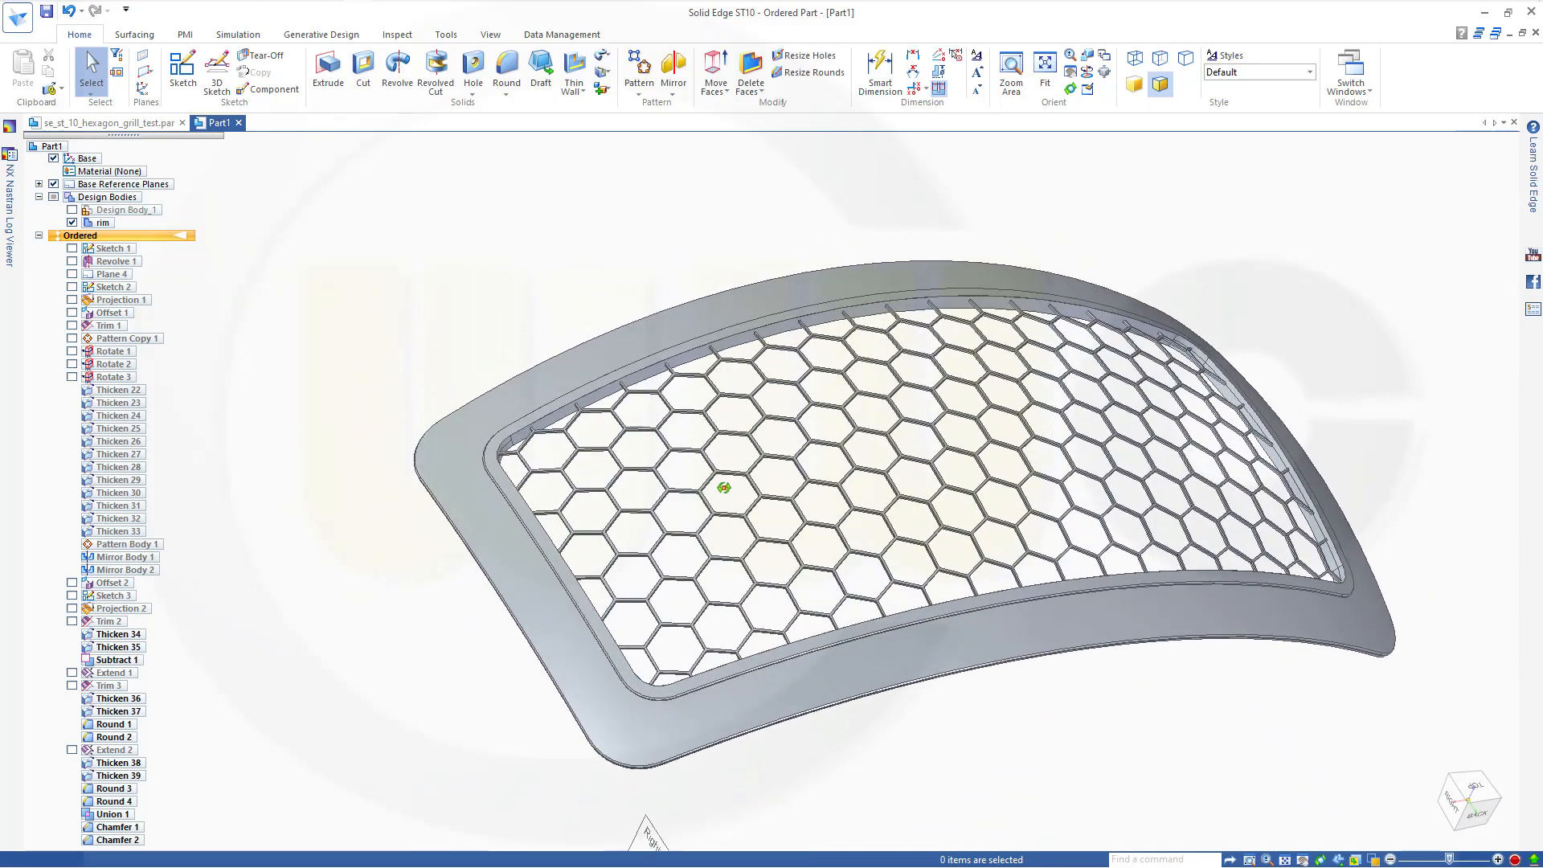
pyautogui.scroll(1, 900, 571)
pyautogui.scroll(-2, 921, 578)
pyautogui.scroll(1, 926, 546)
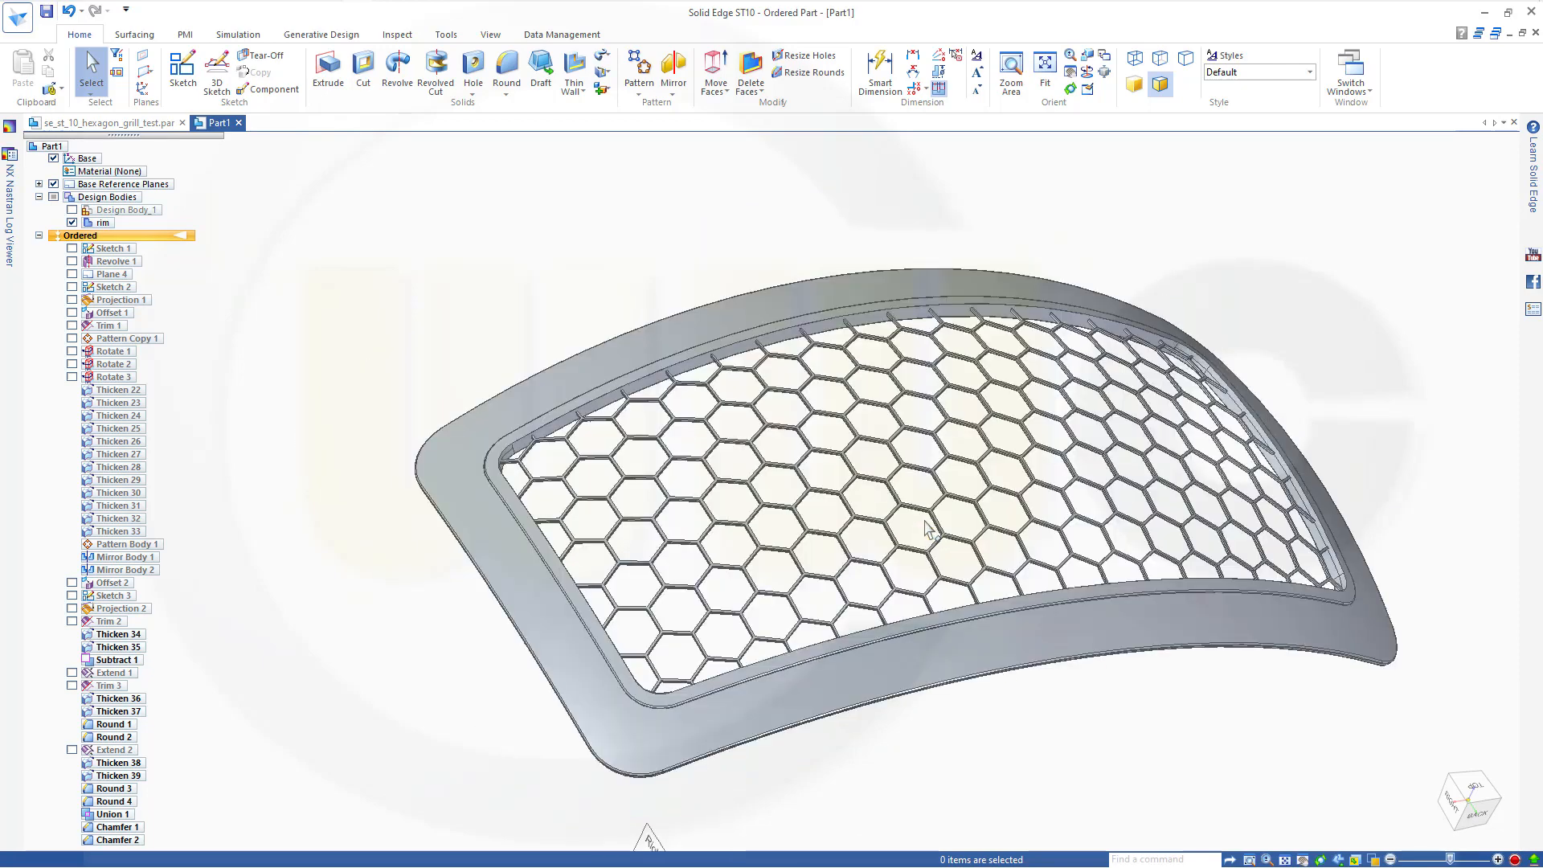
pyautogui.scroll(-1, 925, 522)
pyautogui.moveTo(915, 525)
pyautogui.keyDown('shift'); pyautogui.mouseDown(button='middle')
pyautogui.moveTo(872, 539)
pyautogui.moveTo(921, 508)
pyautogui.moveTo(830, 541)
pyautogui.moveTo(829, 482)
pyautogui.moveTo(870, 386)
pyautogui.moveTo(885, 520)
pyautogui.moveTo(912, 532)
pyautogui.mouseUp(button='middle'); pyautogui.keyUp('shift')
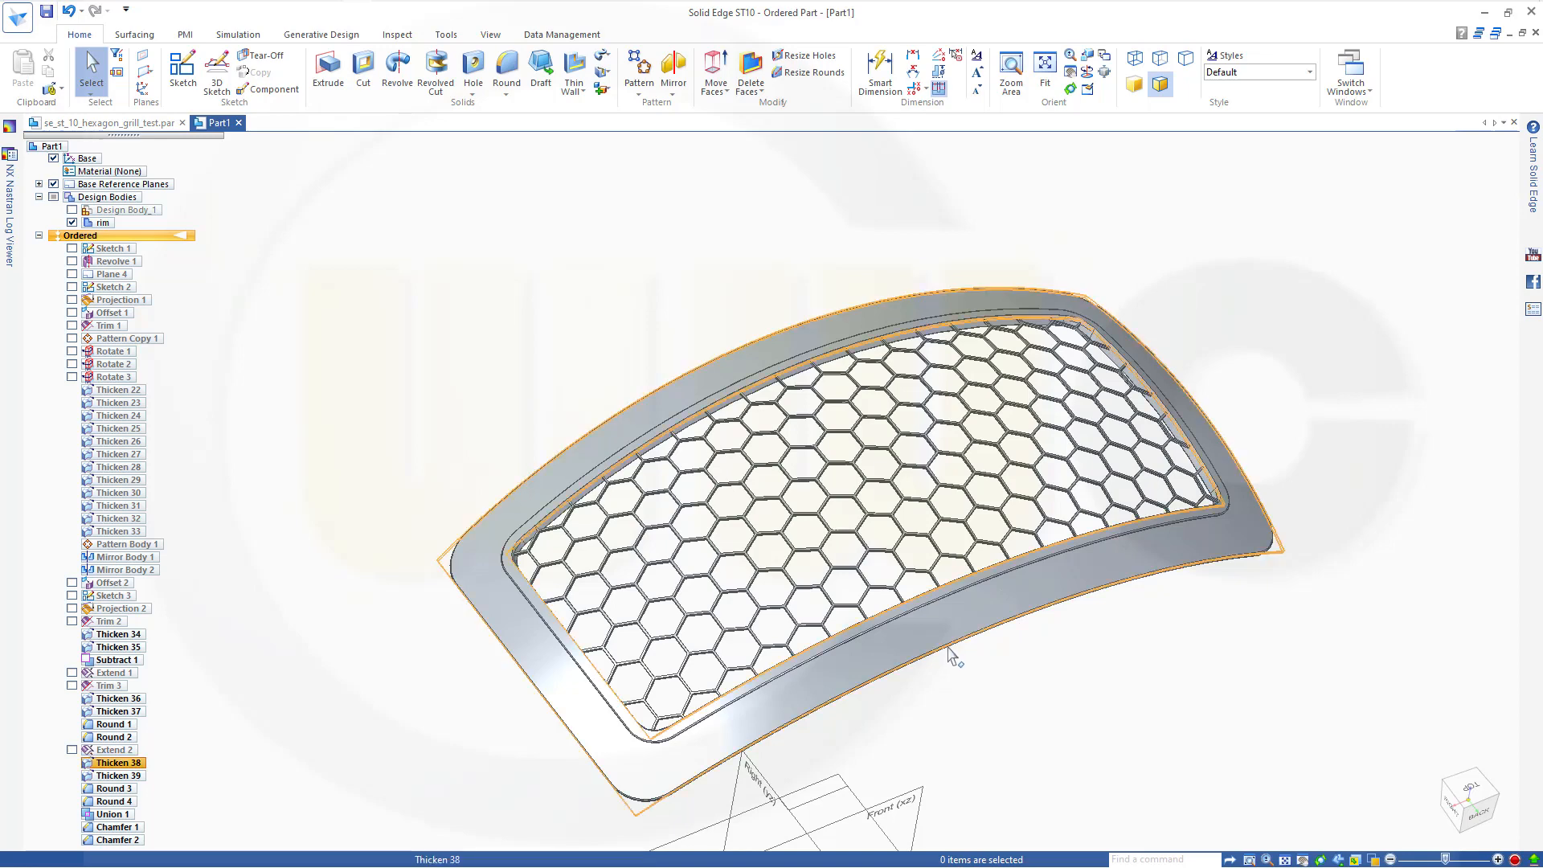